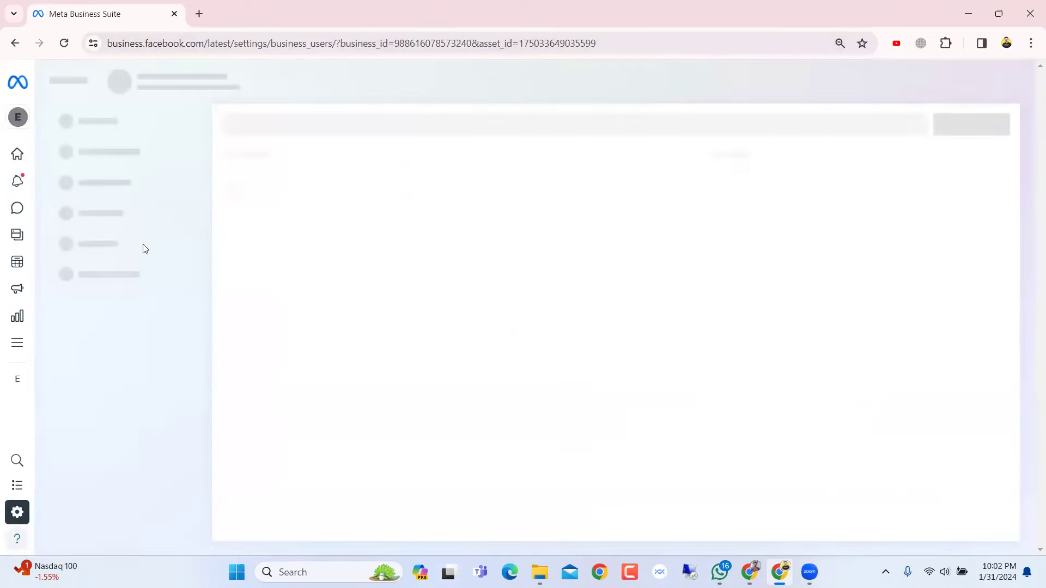
- Open the full Business settings of the business account from the Meta Business Suite settings
scroll(142, 247, "down", 1)
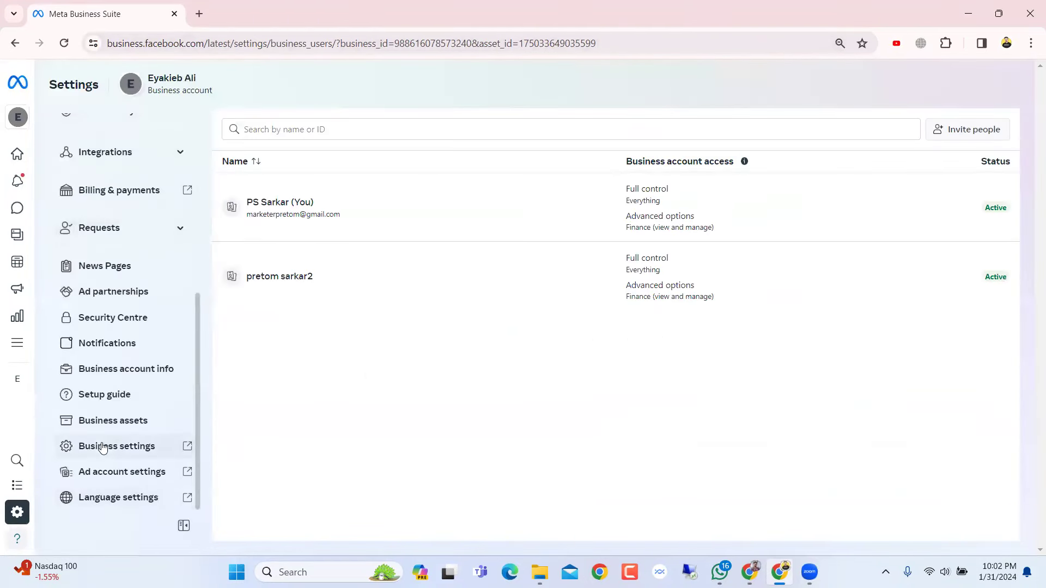
left_click(123, 450)
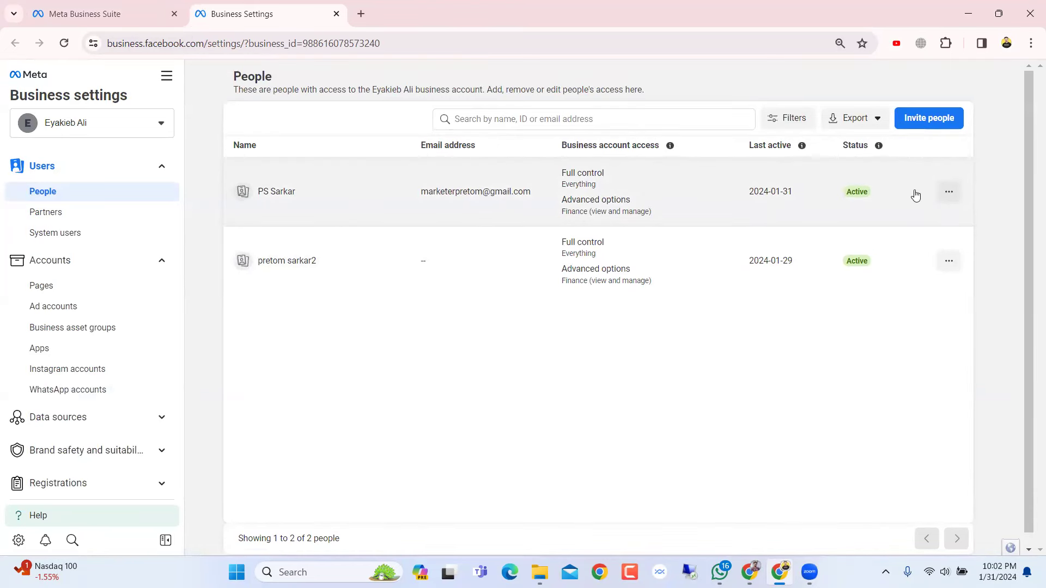
scroll(1031, 217, "down", 1)
left_click_drag(1031, 216, 1031, 72)
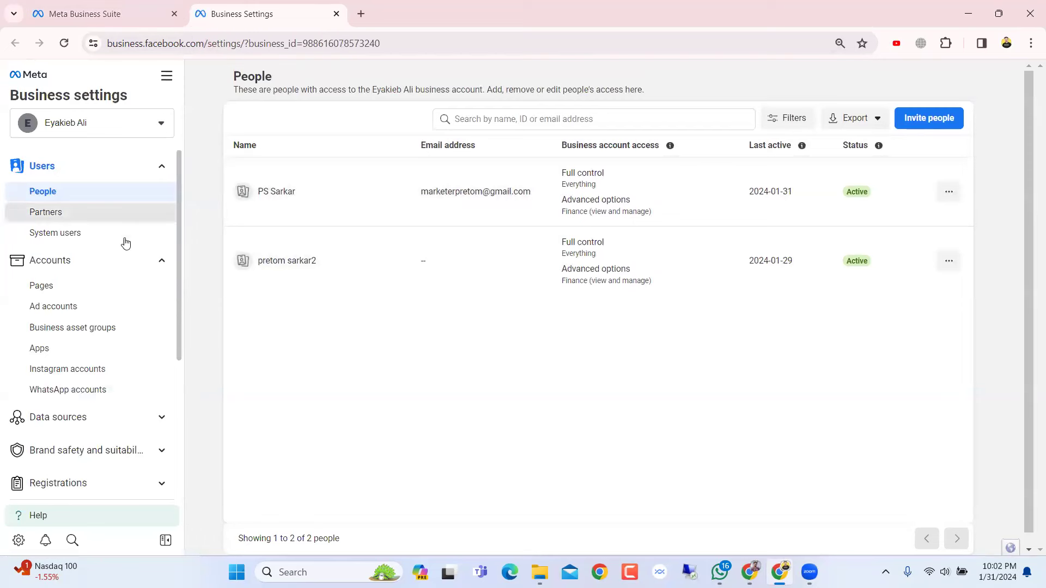
- Show the business account's Facebook pages with the people assigned to Zappos Shop
left_click(92, 294)
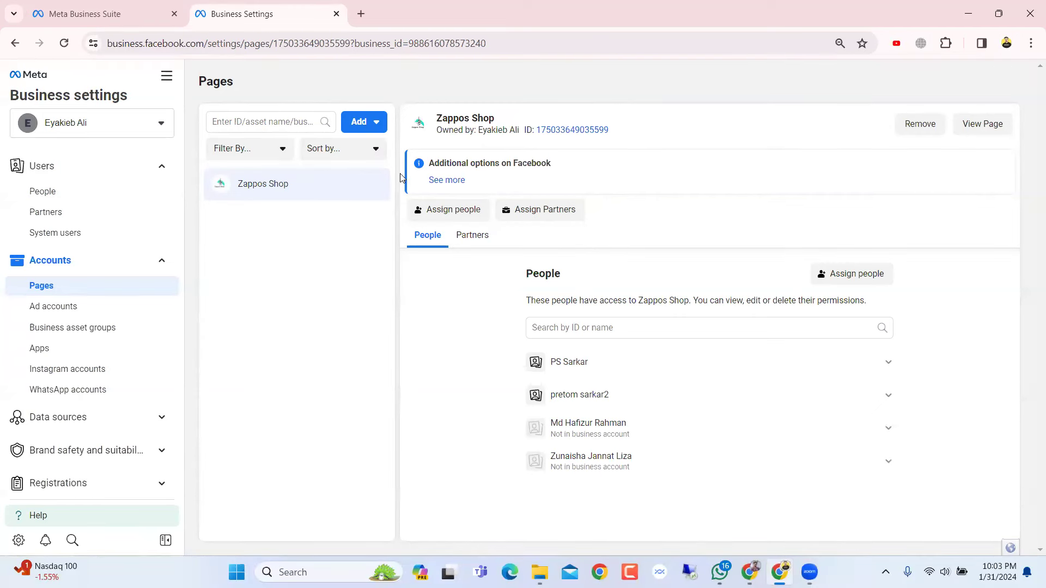
left_click_drag(182, 236, 175, 204)
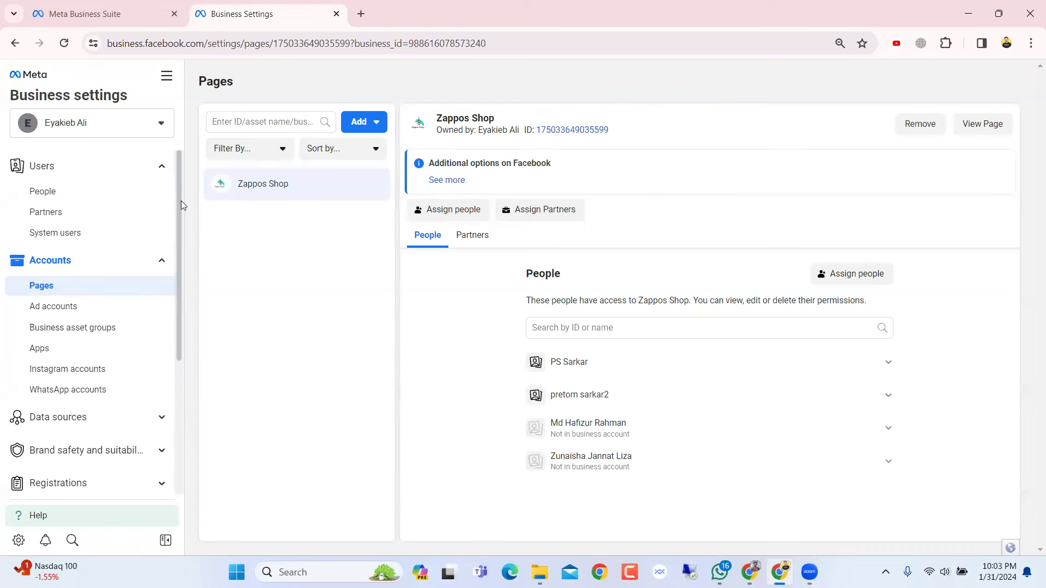
mouse_move(179, 205)
left_mouse_down()
mouse_move(180, 213)
mouse_move(181, 189)
left_mouse_up()
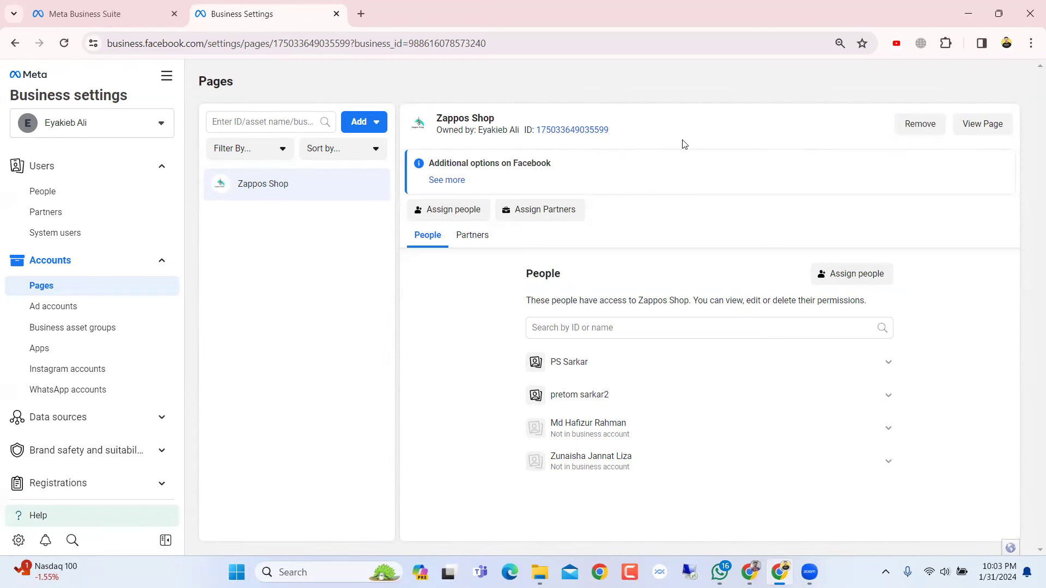
left_click(62, 286)
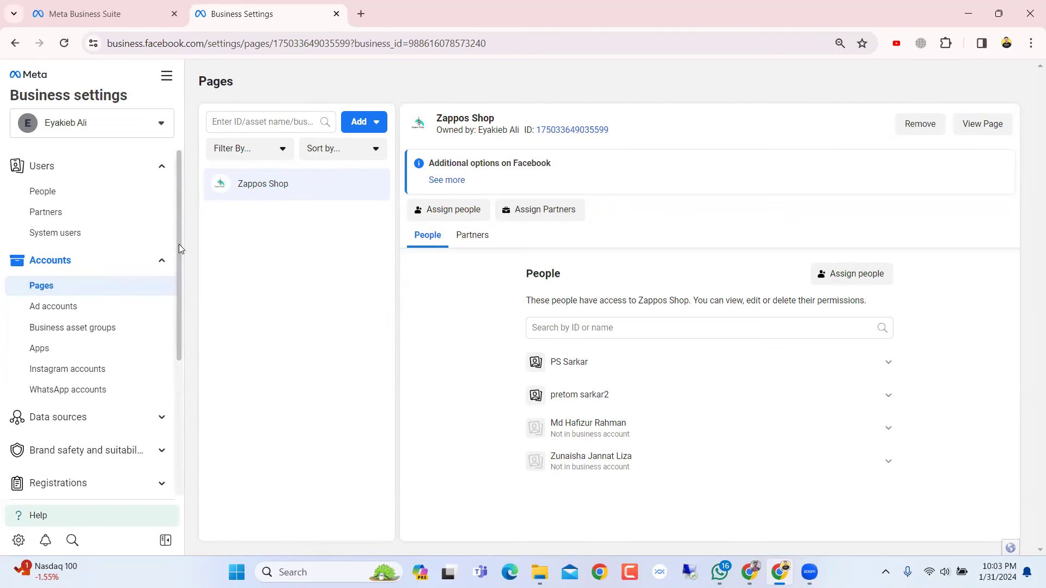
scroll(121, 321, "down", 3)
scroll(115, 261, "up", 3)
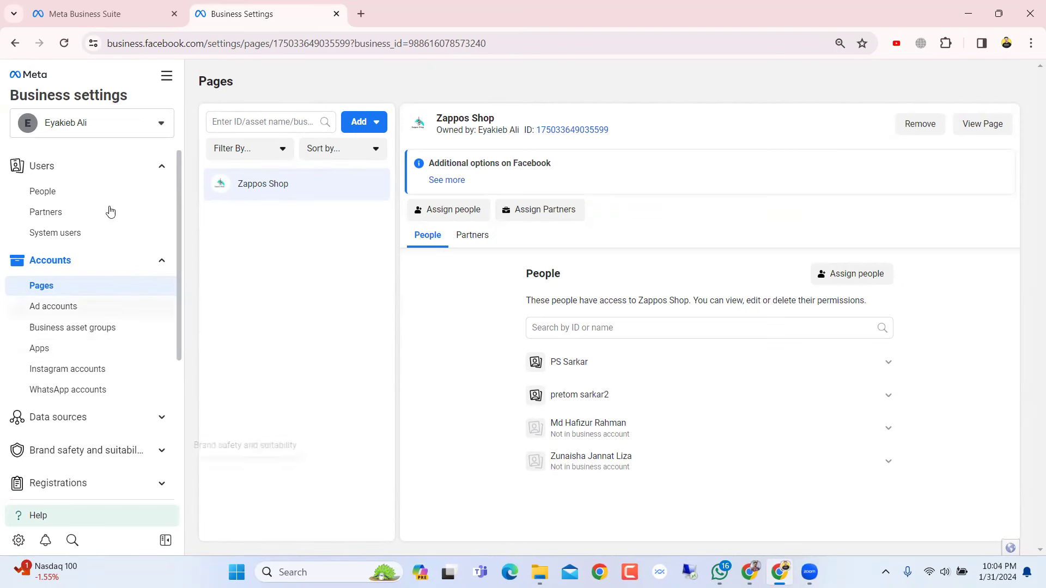
- Open the business's ad account in Ads Manager from the ad accounts settings
left_click(85, 309)
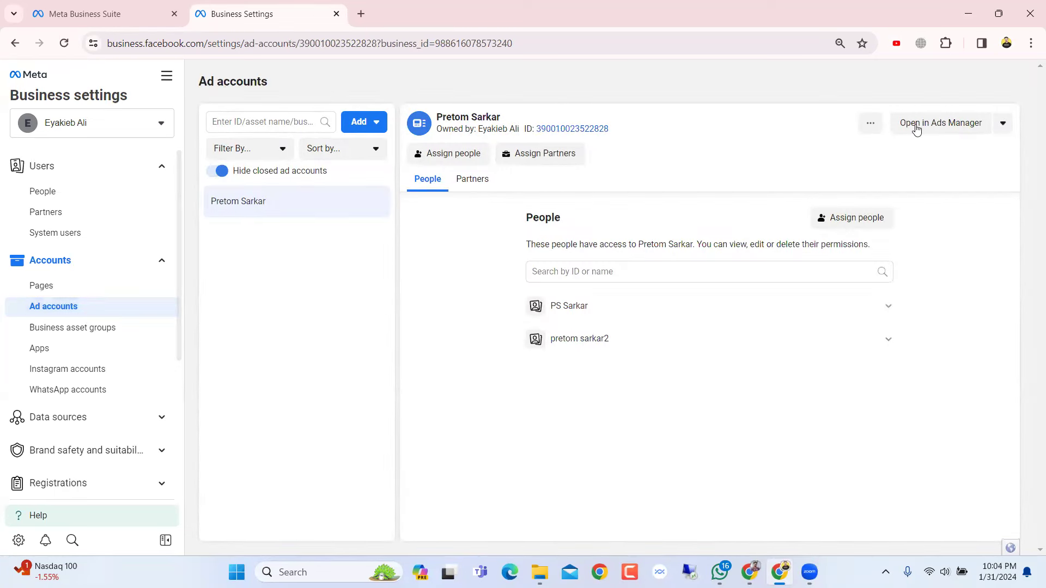
left_click(955, 133)
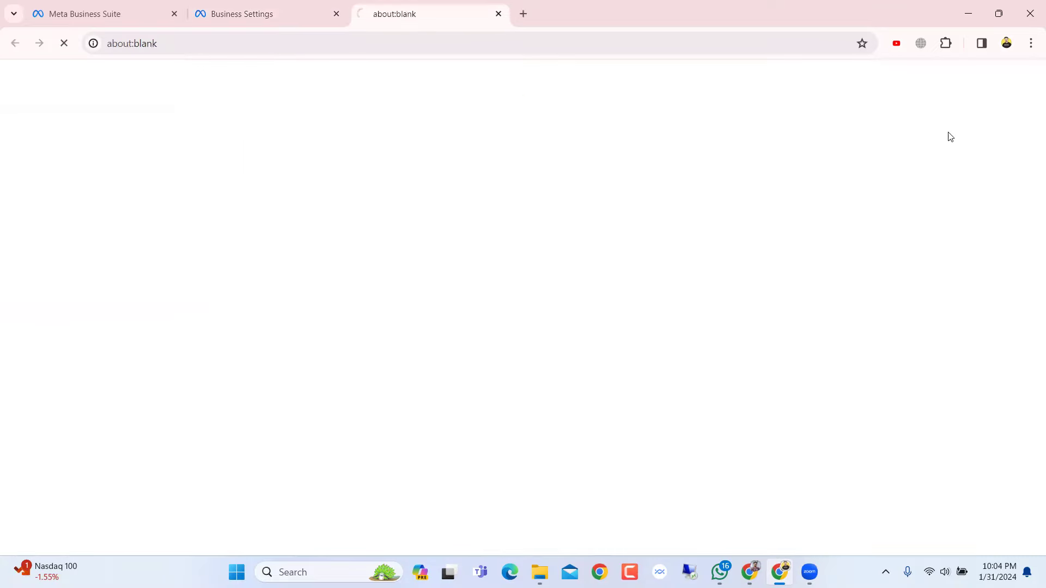
left_click(286, 10)
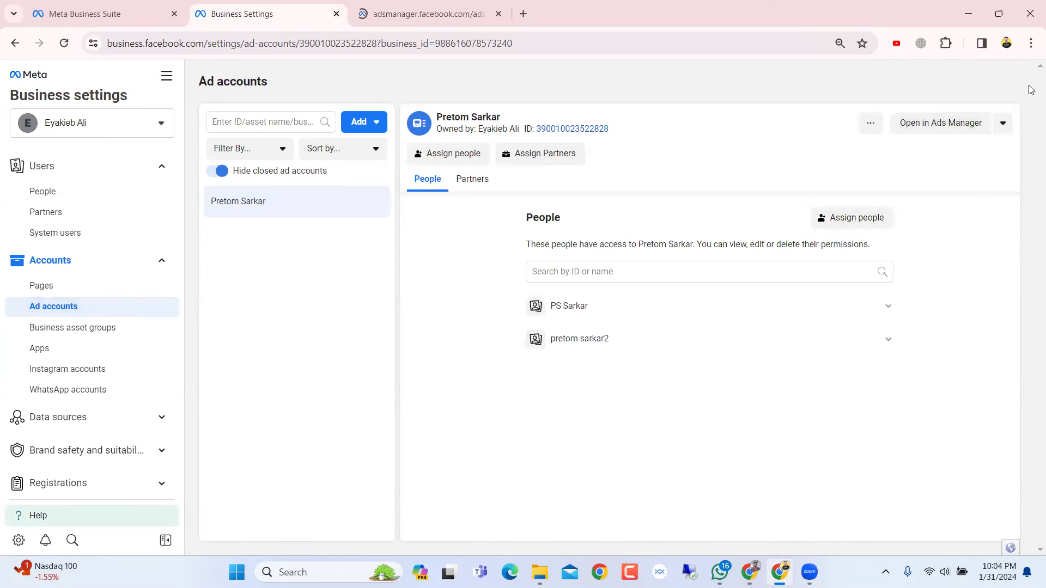
left_click(412, 7)
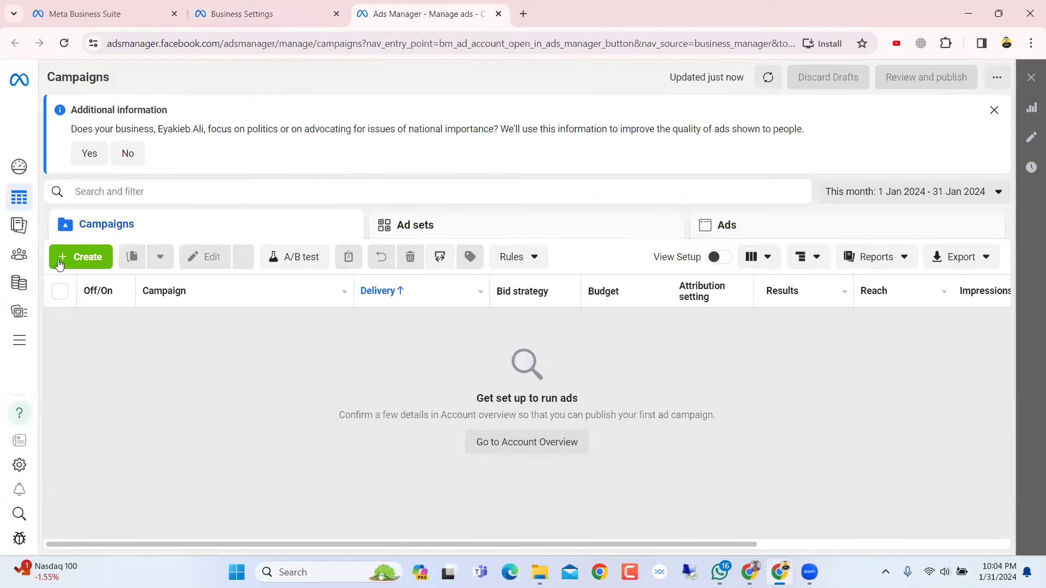
- Start creating a new campaign, dismiss the reservation buying type notice and bring the campaign objectives into view
left_click(77, 257)
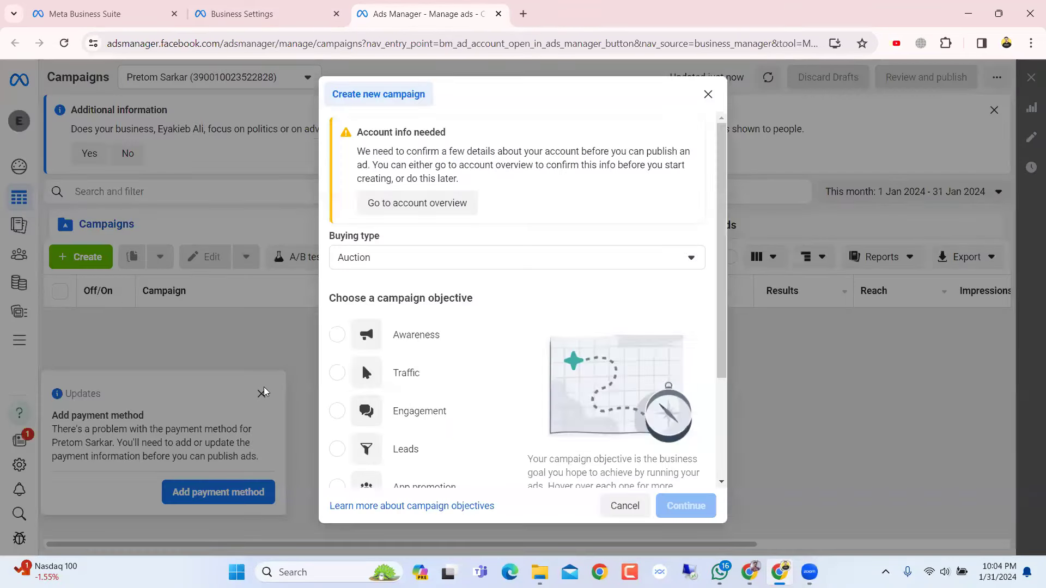
scroll(439, 338, "down", 3)
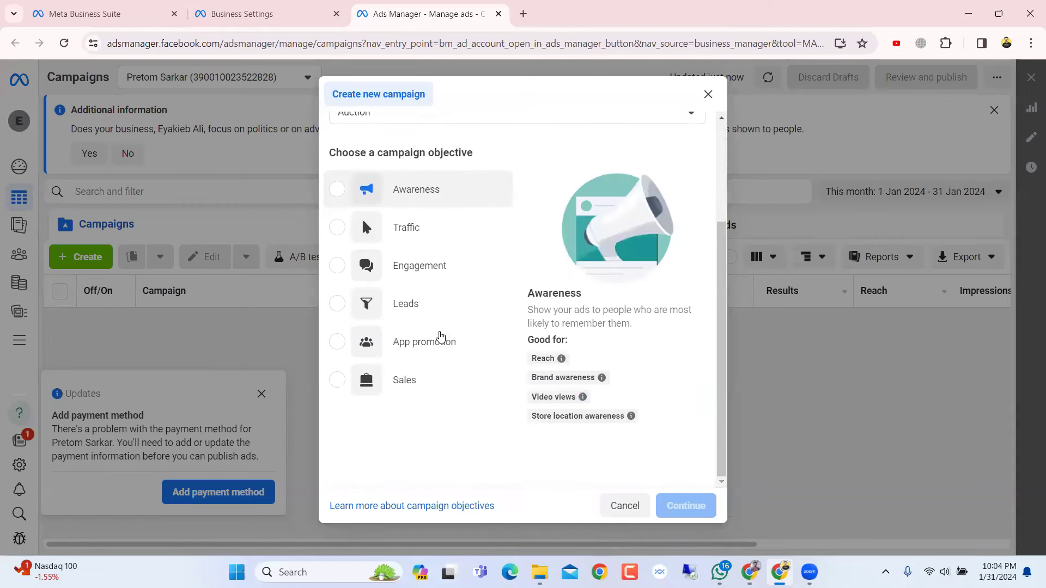
scroll(439, 334, "up", 3)
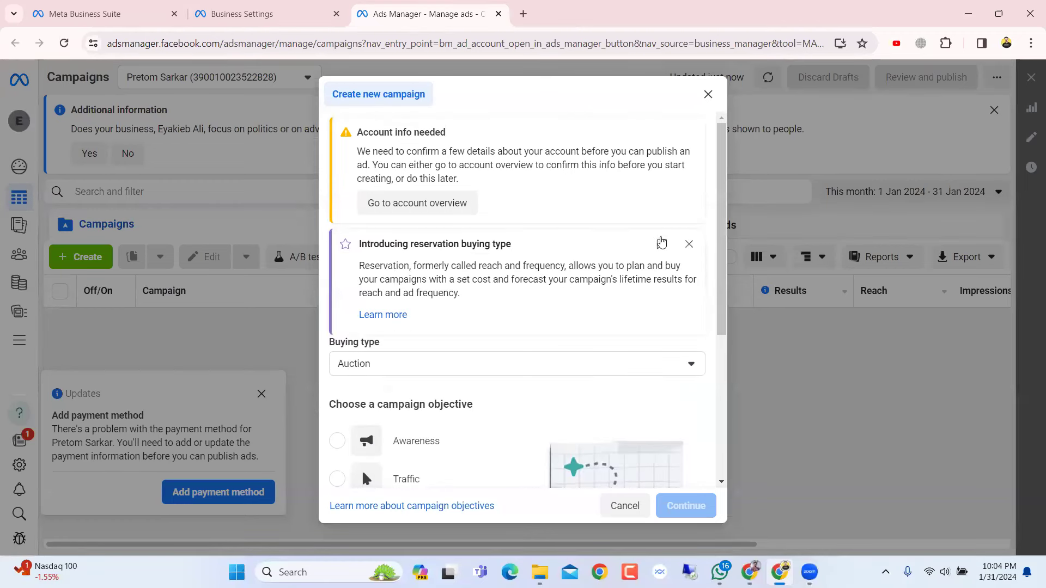
left_click(690, 244)
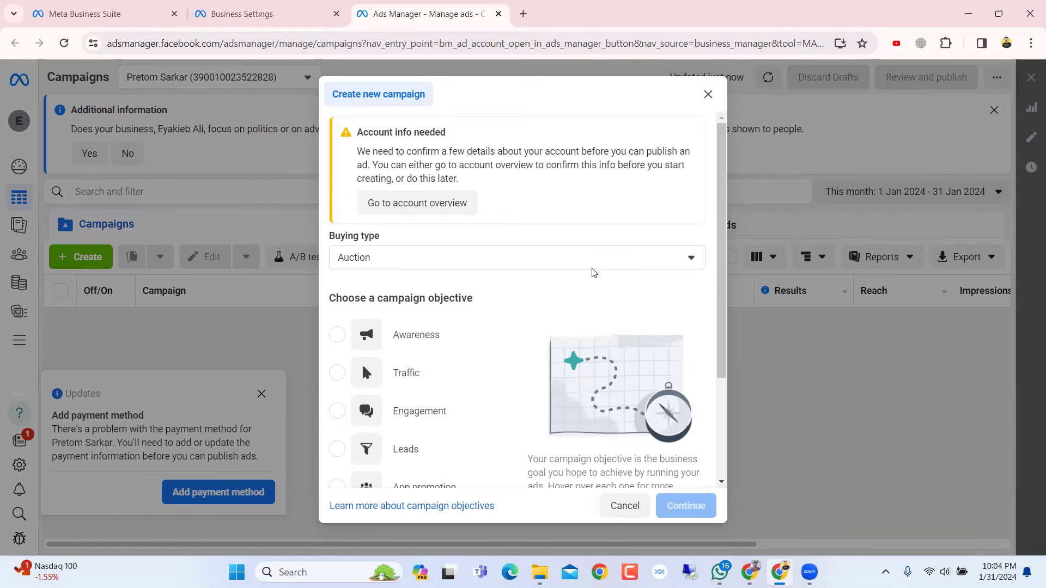
scroll(522, 342, "down", 1)
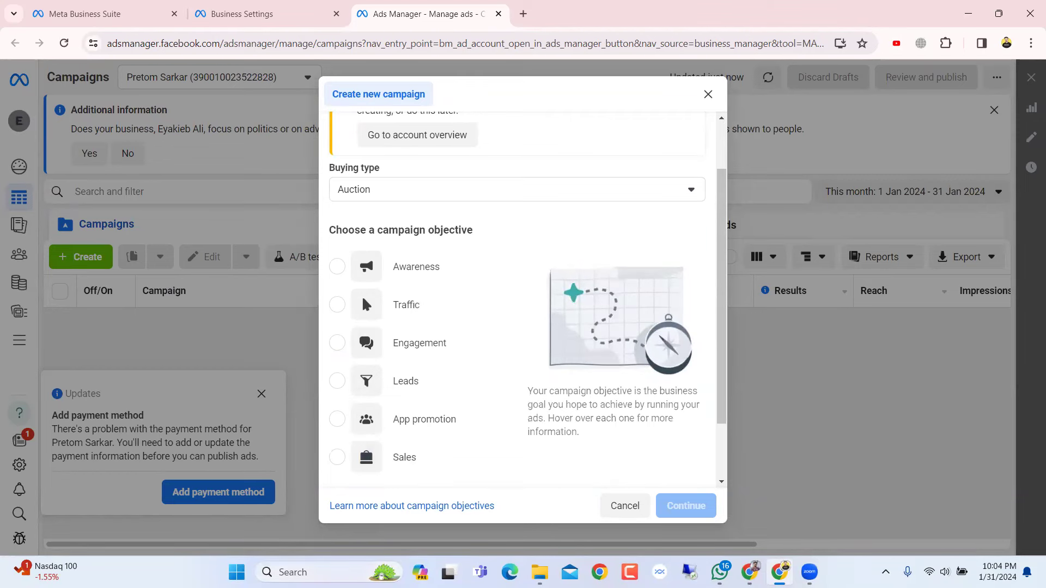
- Switch to Sticky Notes, create a blank note beside the campaign dialog and close the old note
key("super+s")
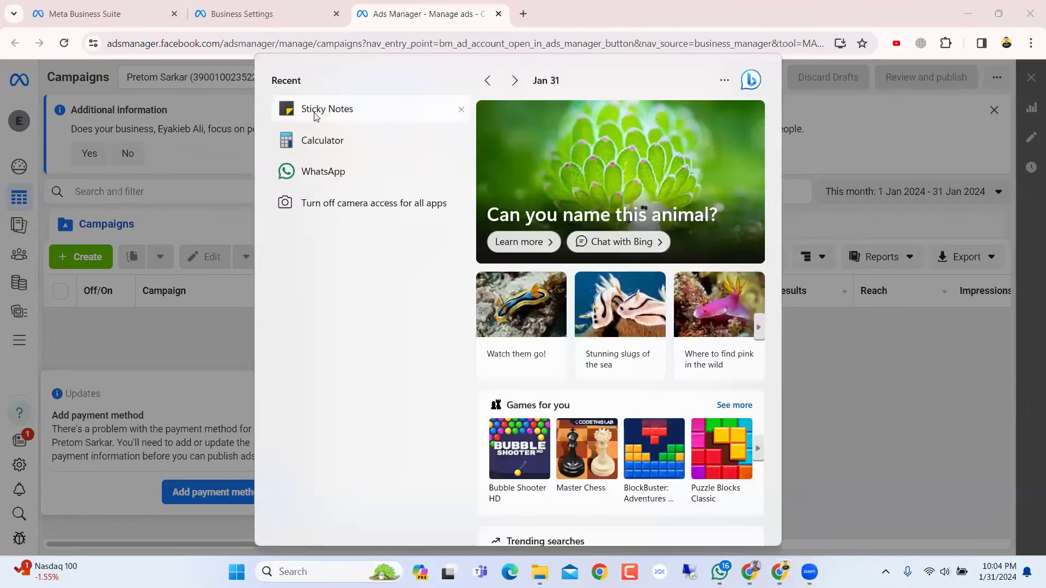
left_click(315, 111)
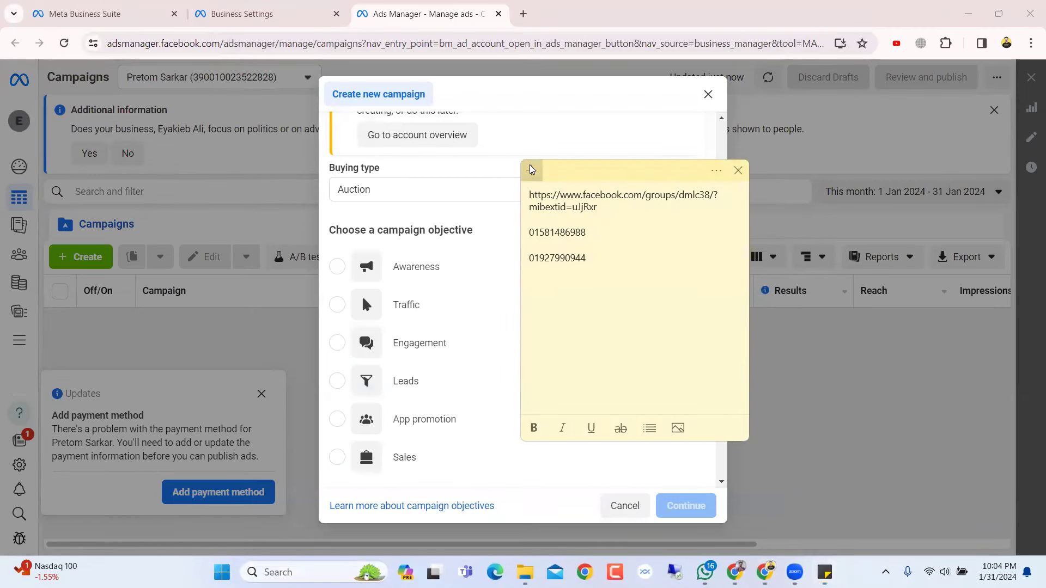
left_click(531, 170)
left_click(738, 170)
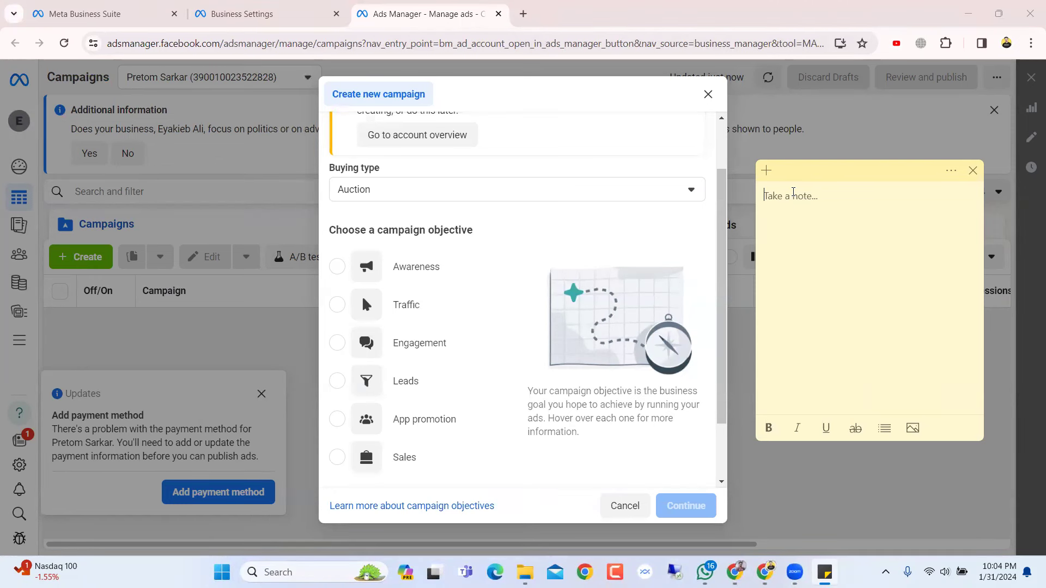
- Write "usa, canada,", "$20" and "$3,$5" on separate lines of the new sticky note
type("usa, canada,")
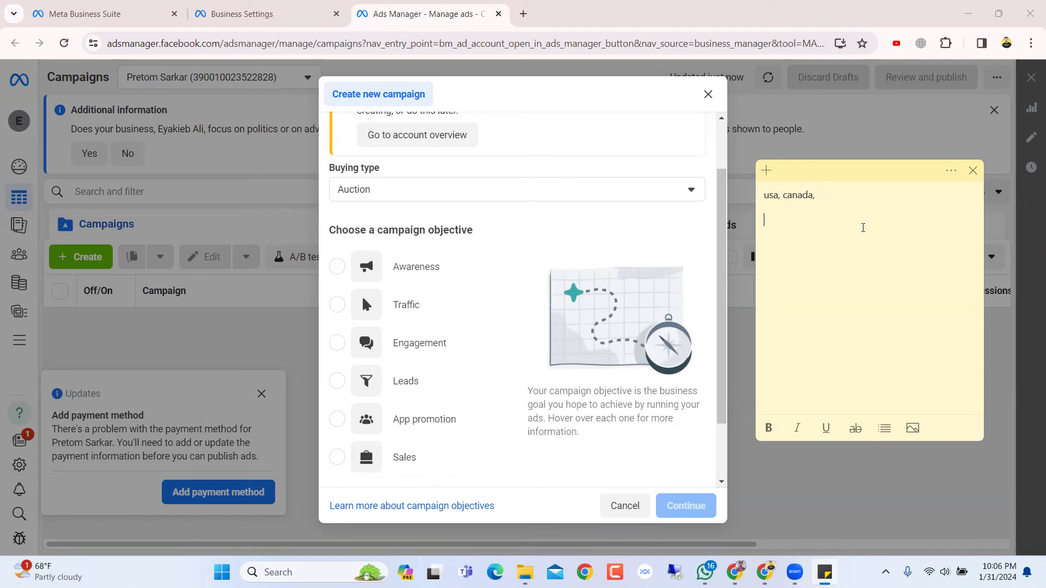
type("20")
type("$")
left_click(863, 227)
key("Return")
type("3,")
type("5")
key("Left")
type("$")
key("Left")
key("Left")
key("Left")
type("$")
key("Right")
key("Right")
key("Right")
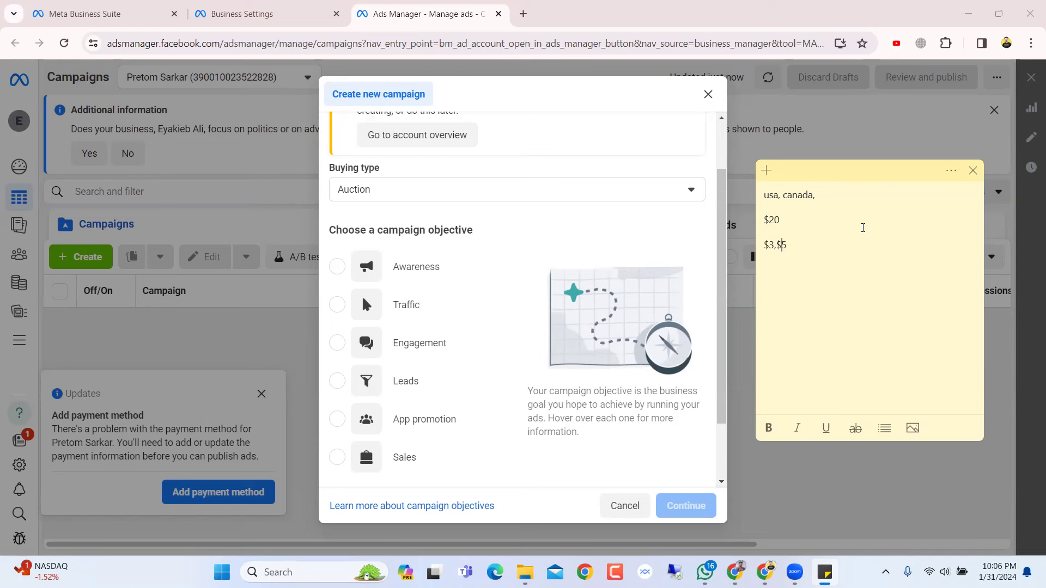
left_click(803, 241)
left_click_drag(803, 245, 764, 191)
left_click(793, 237)
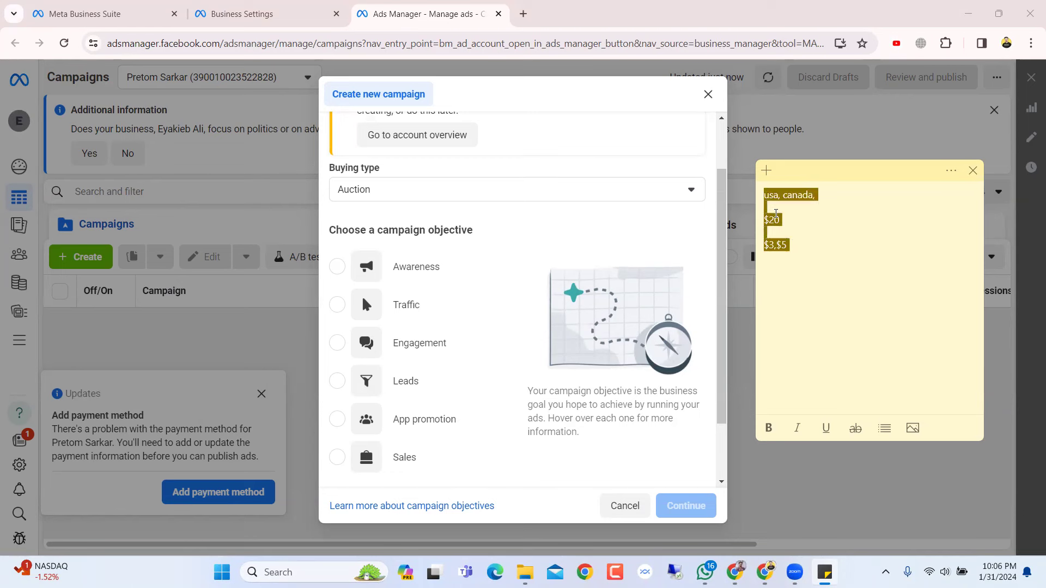
left_click(776, 213)
mouse_move(789, 245)
left_mouse_down()
mouse_move(764, 194)
mouse_move(789, 226)
mouse_move(764, 194)
mouse_move(794, 238)
left_mouse_up()
left_click(789, 236)
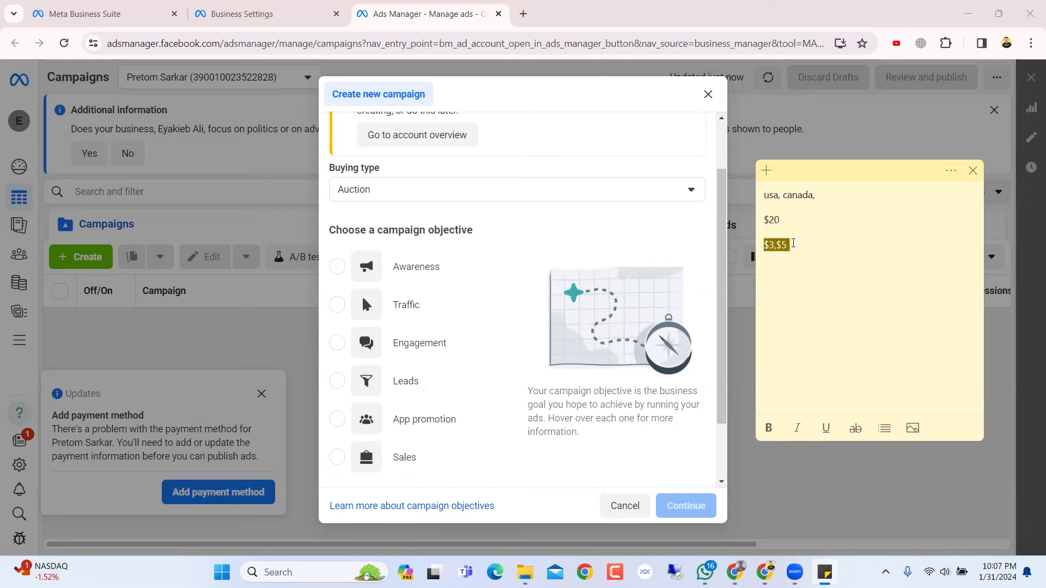
- Return to Business settings in the browser and open the Zappos Shop Facebook page from its page entry
left_click(248, 12)
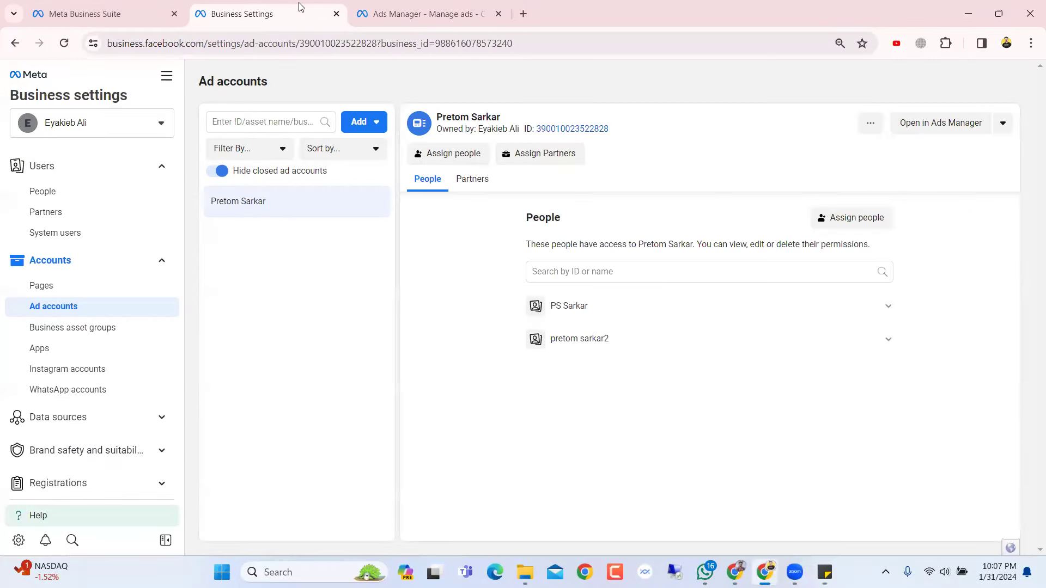
left_click(39, 284)
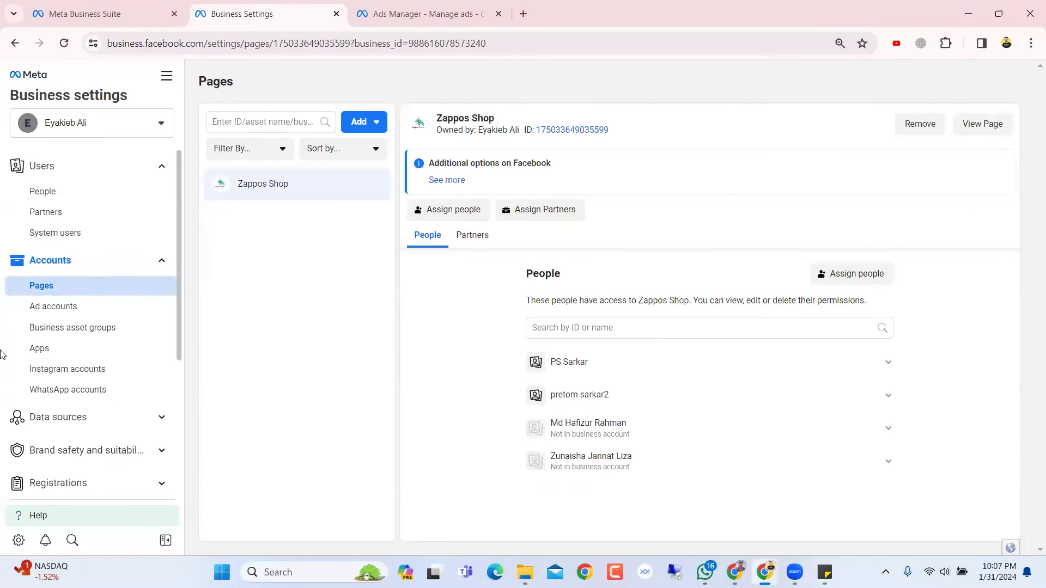
right_click(982, 129)
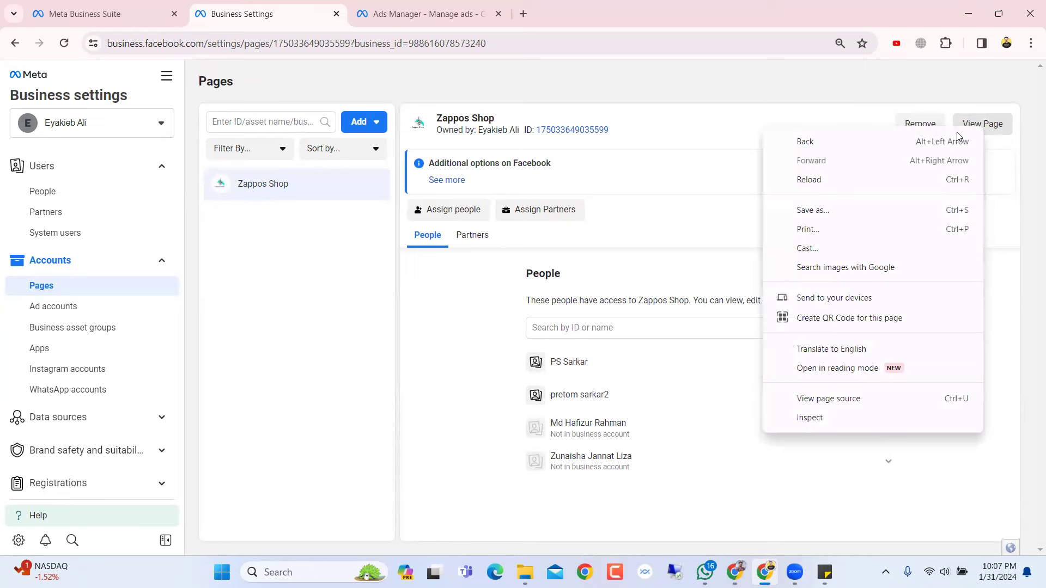
left_click(988, 125)
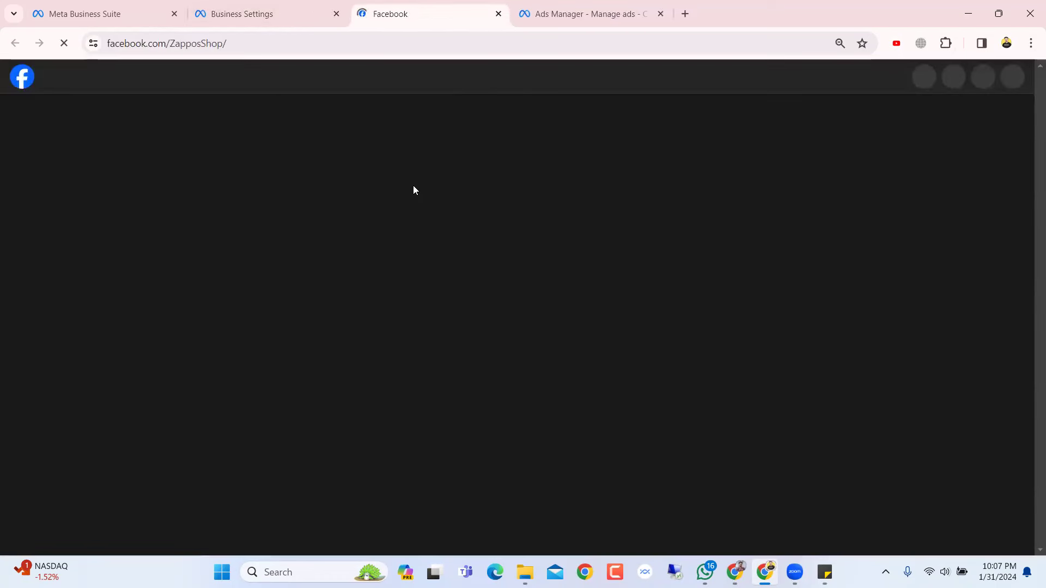
- Open the zappos.com website from the intro details of the Zappos Shop page
scroll(413, 190, "down", 4)
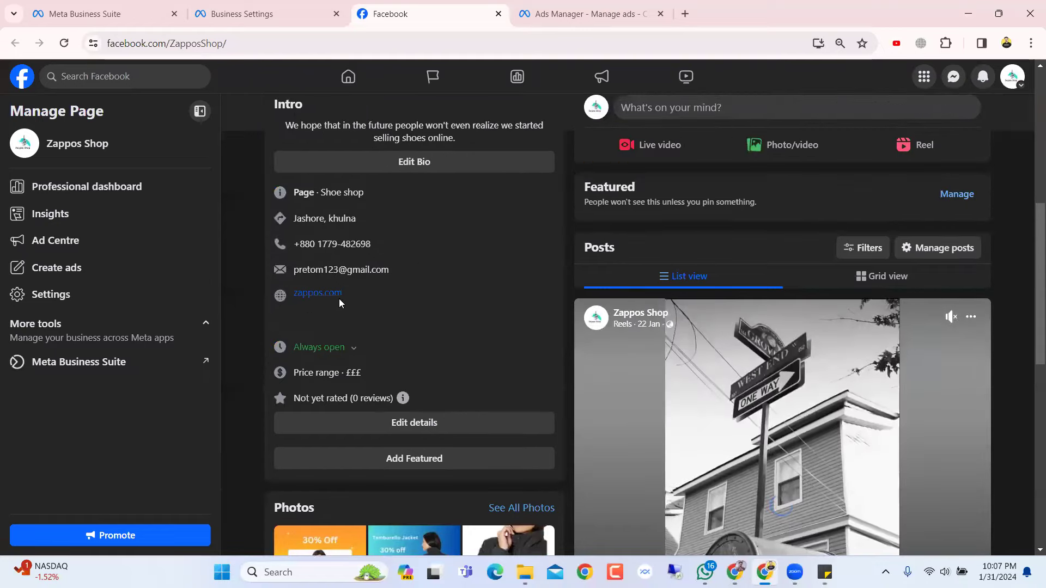
scroll(321, 310, "up", 3)
mouse_move(313, 473)
scroll(313, 473, "down", 1)
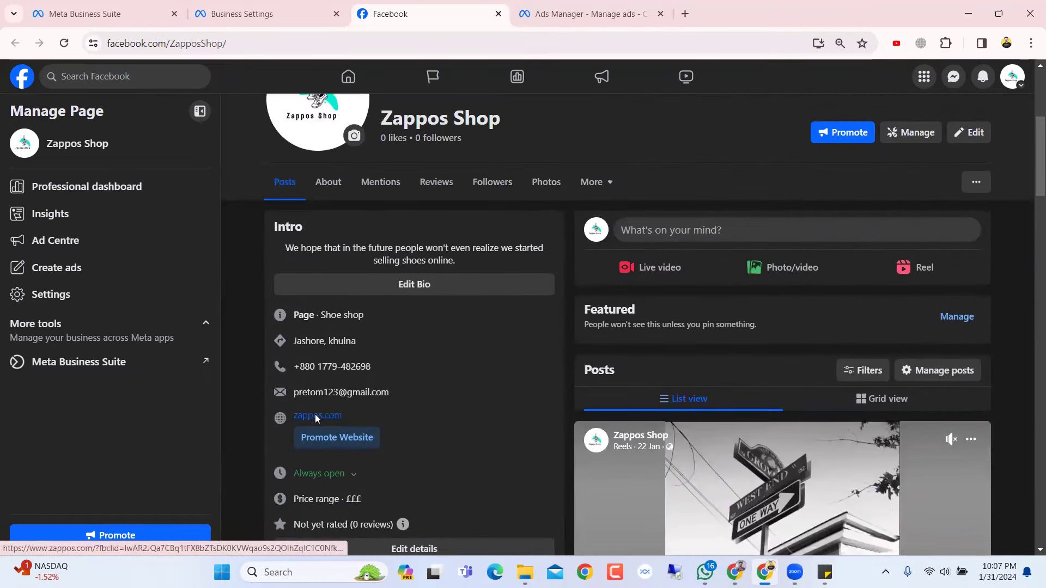
left_click(315, 415)
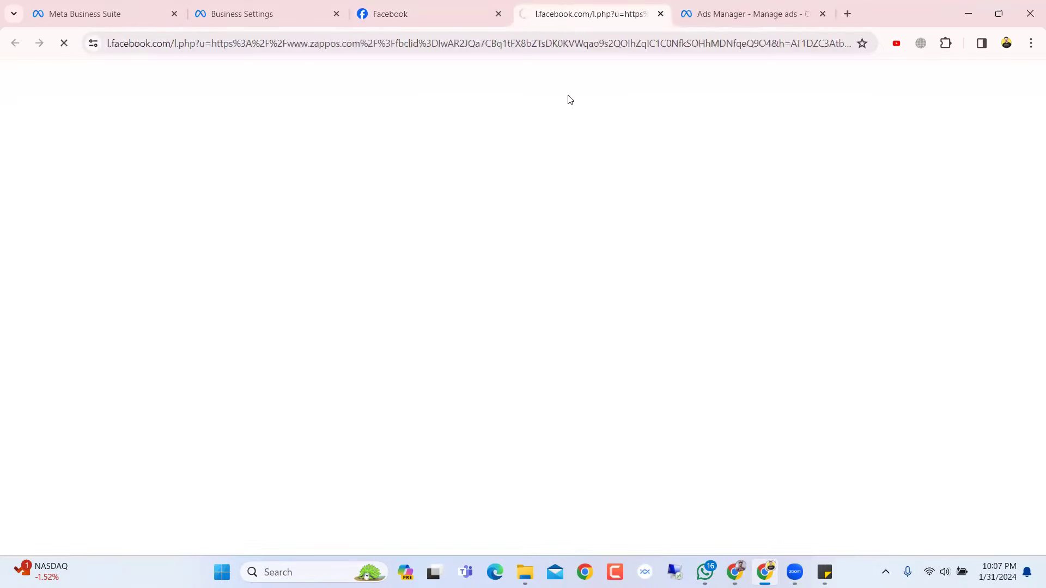
- Browse the Zappos home page and examine the product groups in the Shop Popular Categories carousel
scroll(544, 205, "down", 5)
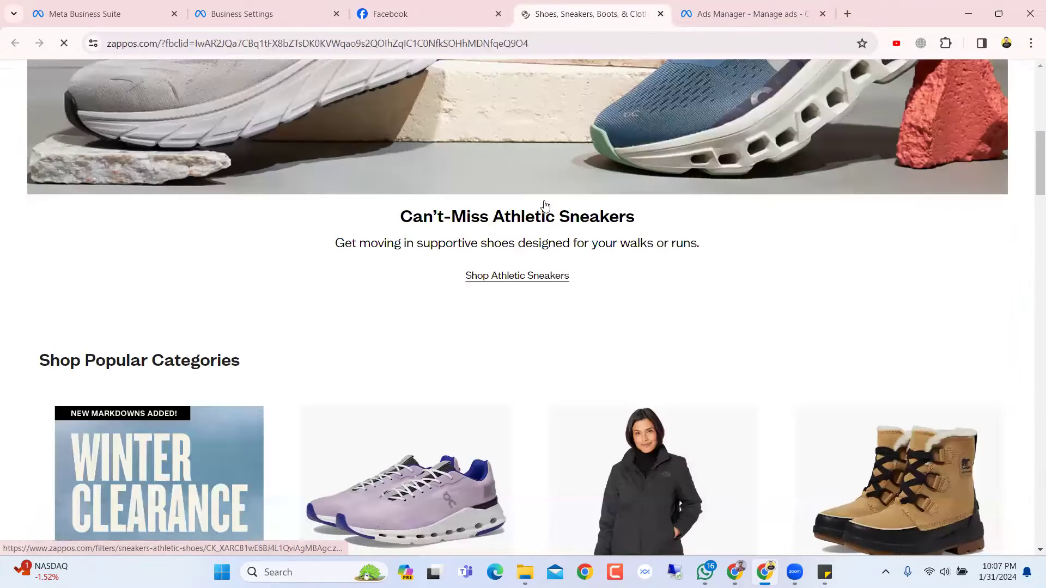
scroll(544, 206, "down", 10)
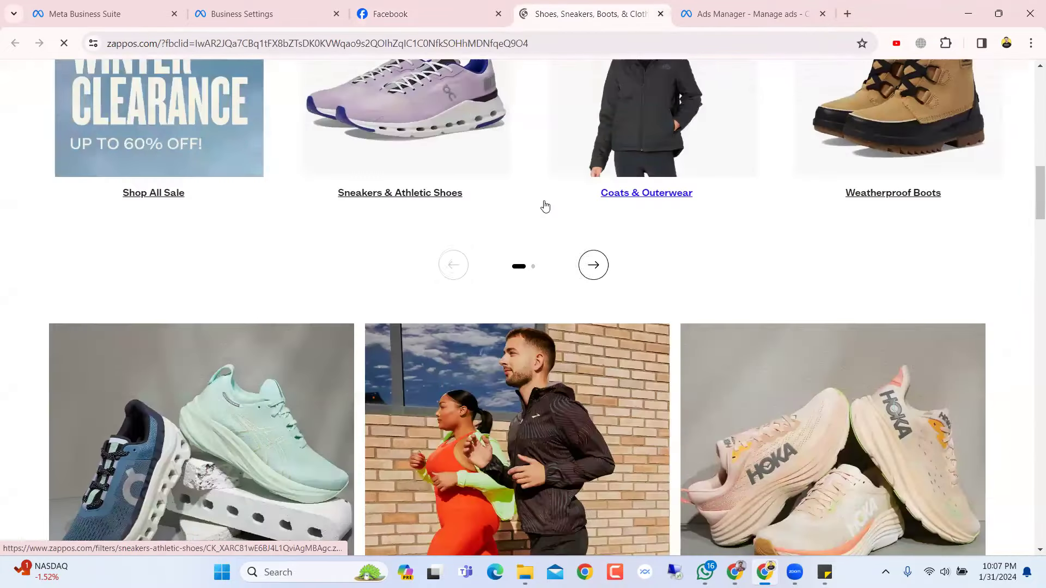
left_click(593, 263)
left_click(453, 264)
scroll(453, 264, "up", 5)
scroll(616, 449, "down", 7)
scroll(616, 450, "up", 5)
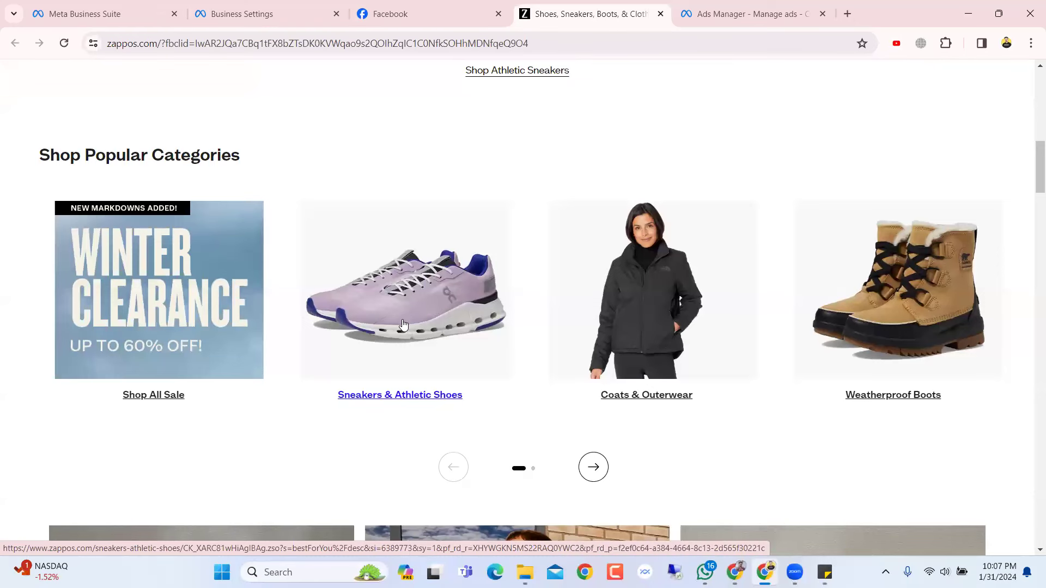
left_click(593, 467)
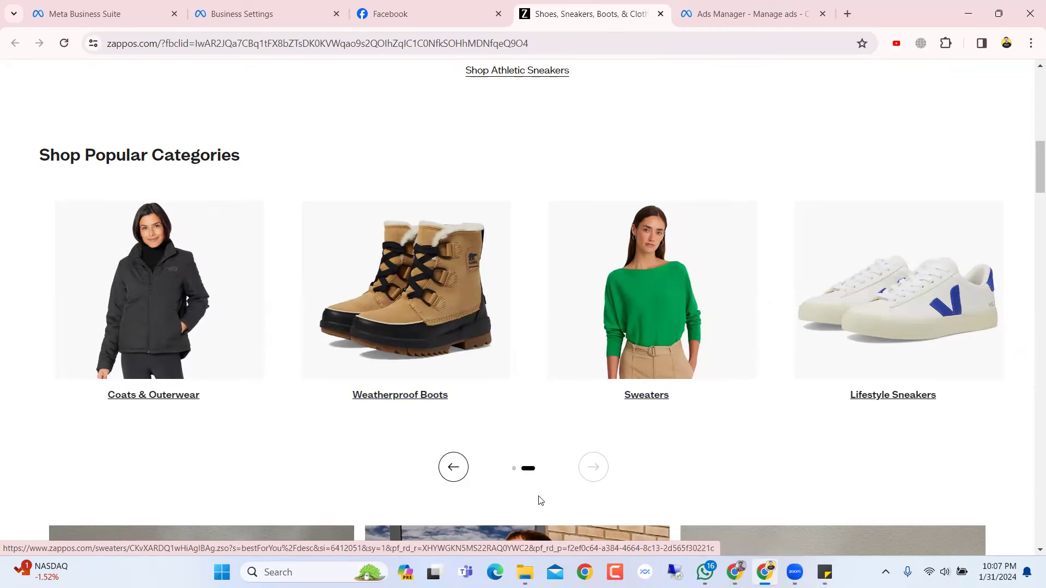
- Return the Shop Popular Categories carousel to its first set and examine the sale, sneakers, coats and boots groups
scroll(568, 479, "down", 9)
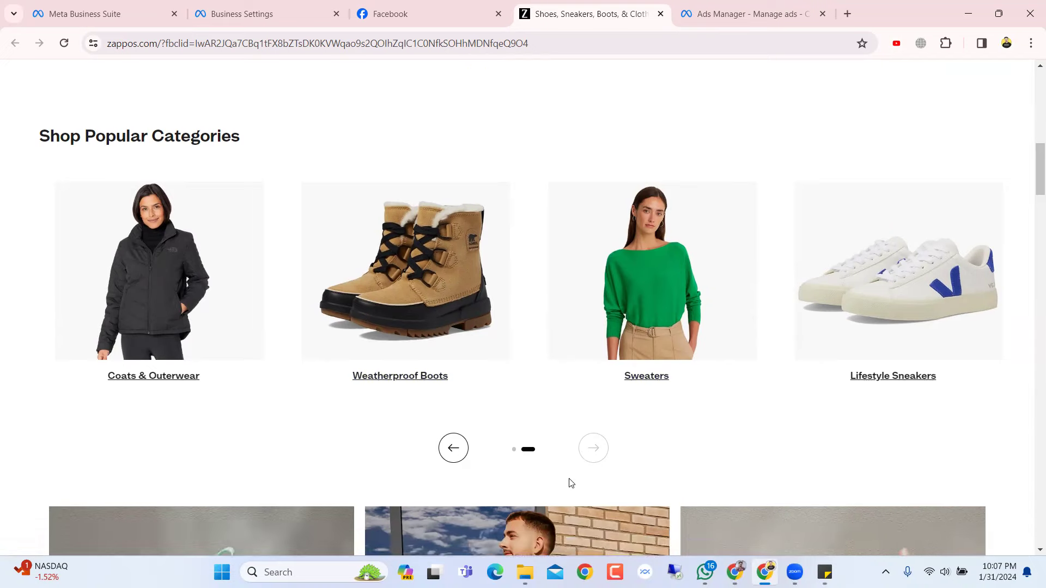
scroll(569, 479, "up", 10)
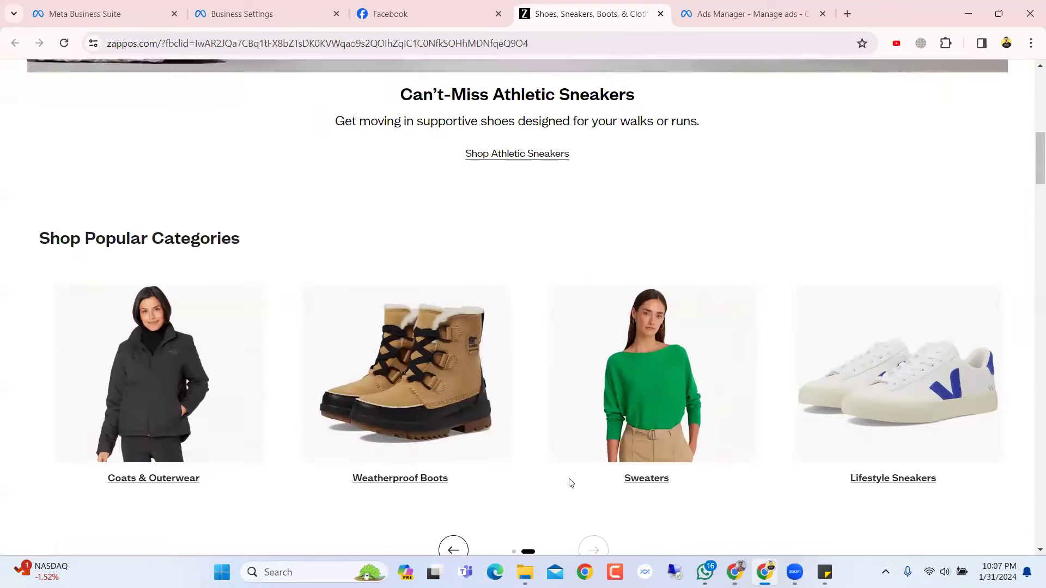
scroll(569, 479, "down", 3)
left_click(453, 400)
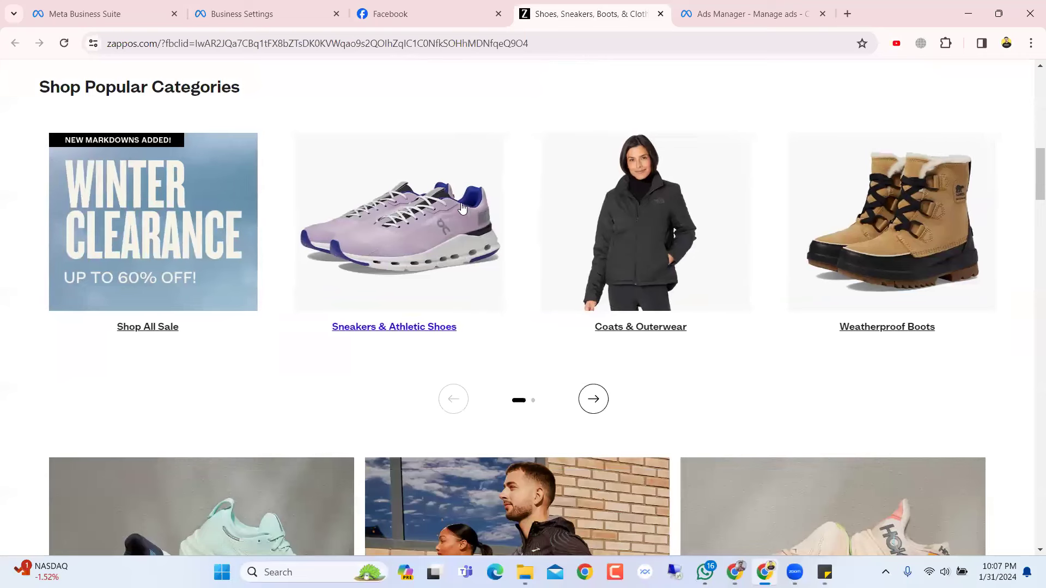
scroll(524, 360, "up", 2)
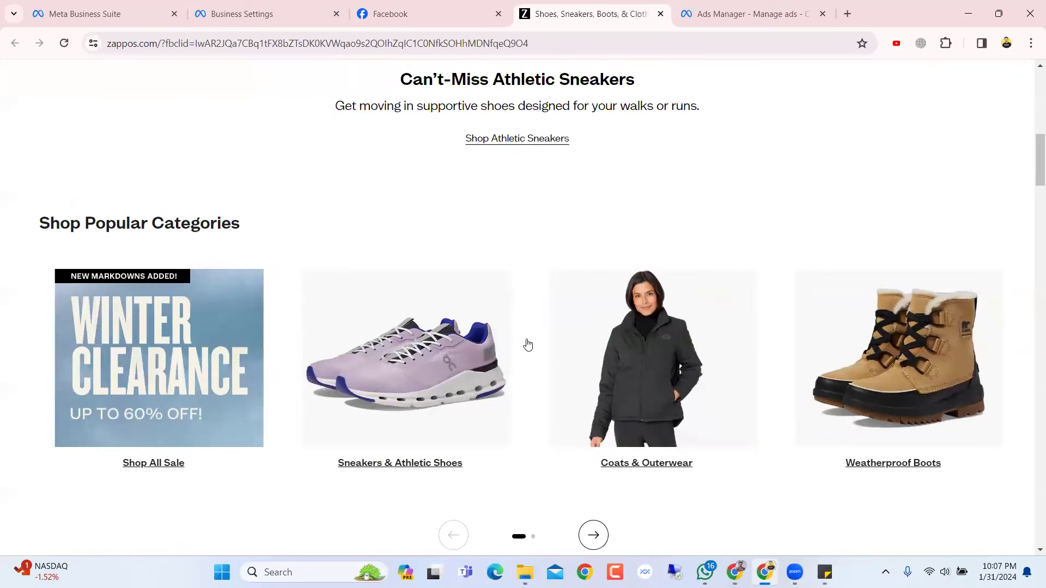
scroll(527, 344, "up", 3)
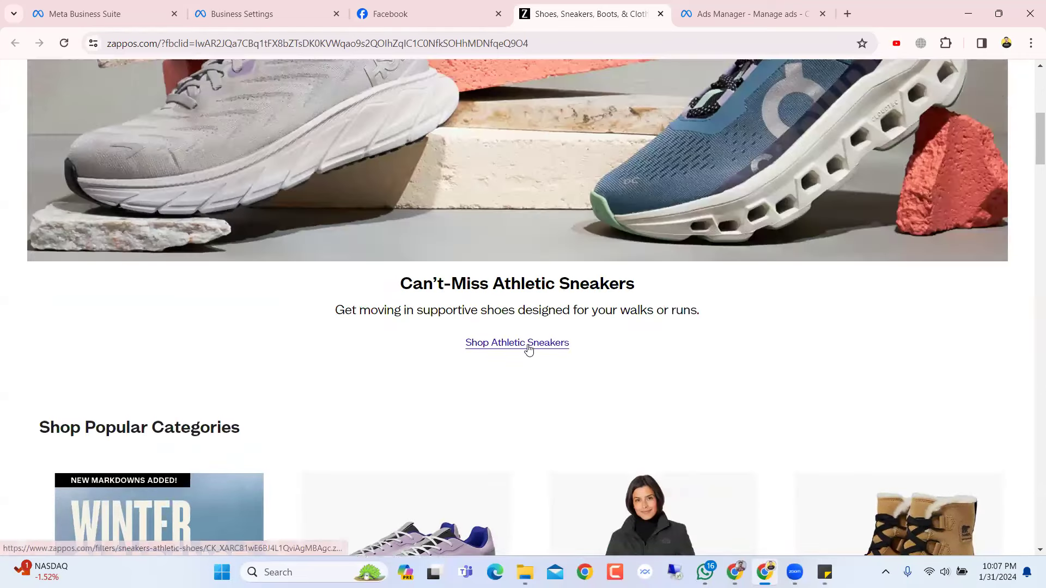
scroll(624, 332, "down", 2)
scroll(544, 338, "down", 3)
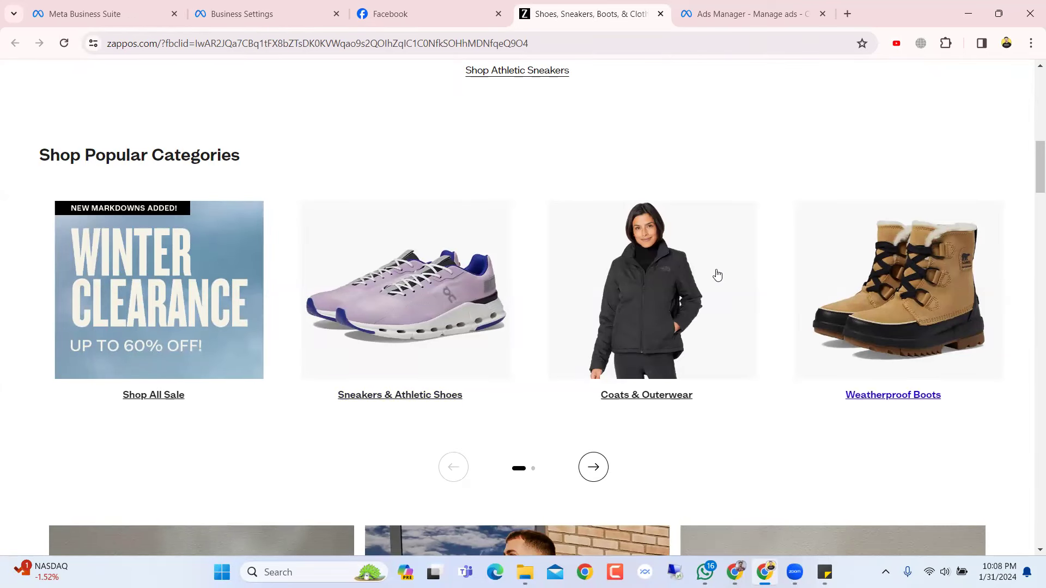
right_click(674, 273)
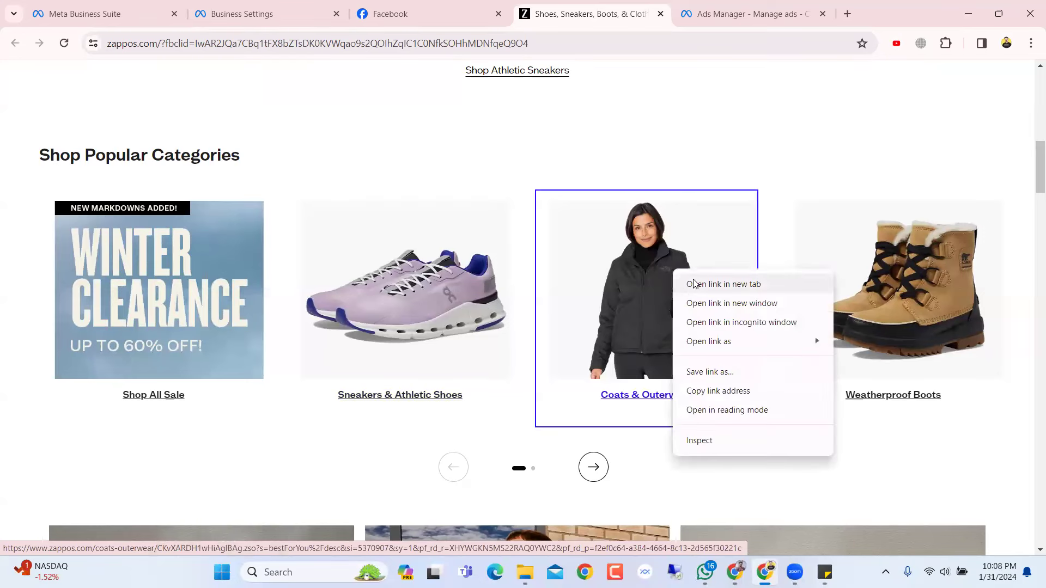
left_click(716, 126)
scroll(717, 126, "up", 3)
scroll(717, 129, "up", 7)
scroll(717, 129, "down", 10)
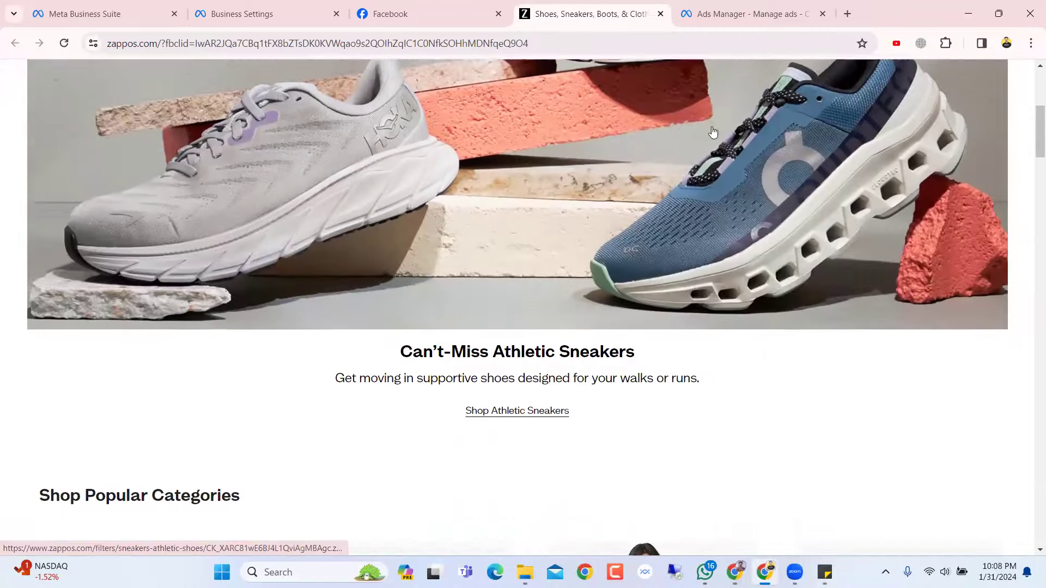
scroll(625, 121, "up", 1)
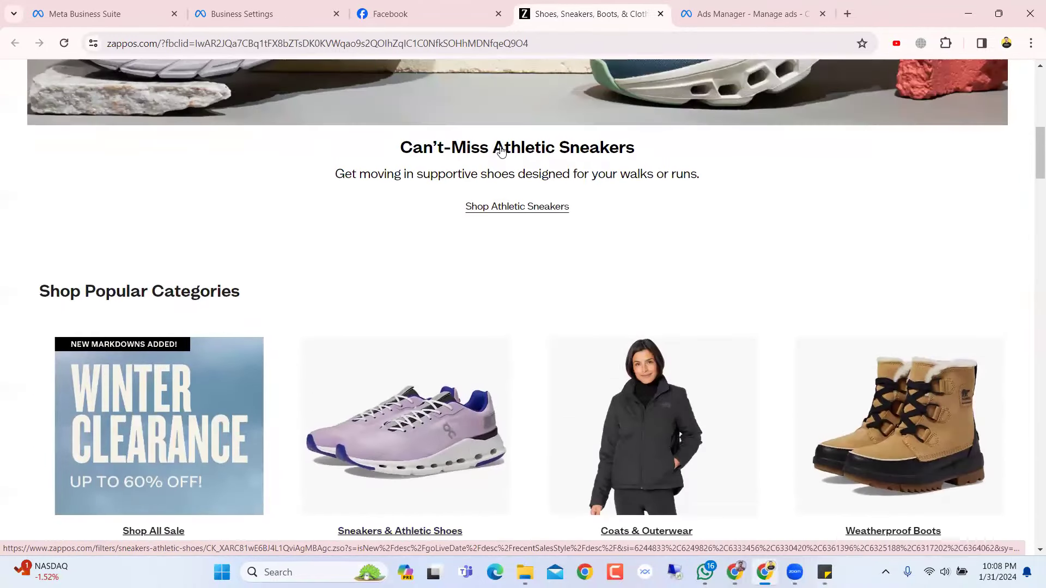
scroll(612, 290, "down", 2)
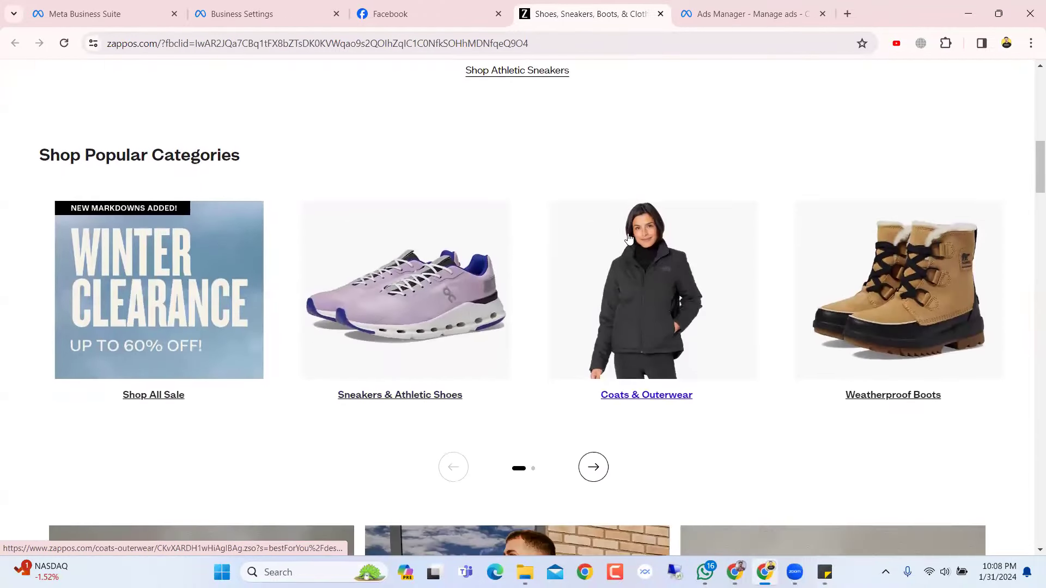
- Open the Coats & Outerwear category in a new browser tab and look over its first products and filters
right_click(659, 321)
left_click(689, 333)
left_click(681, 6)
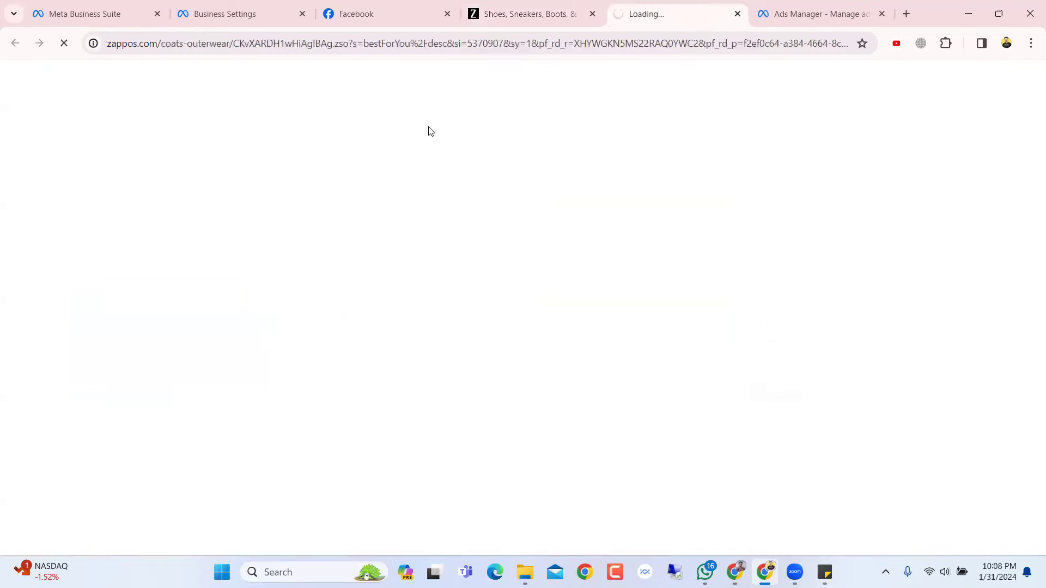
scroll(389, 270, "down", 7)
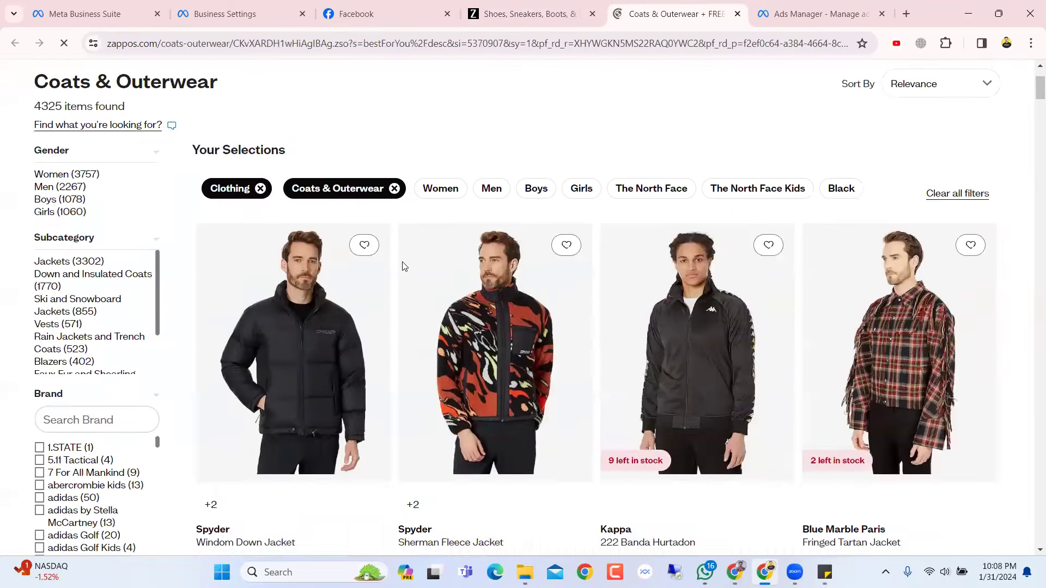
scroll(395, 266, "down", 2)
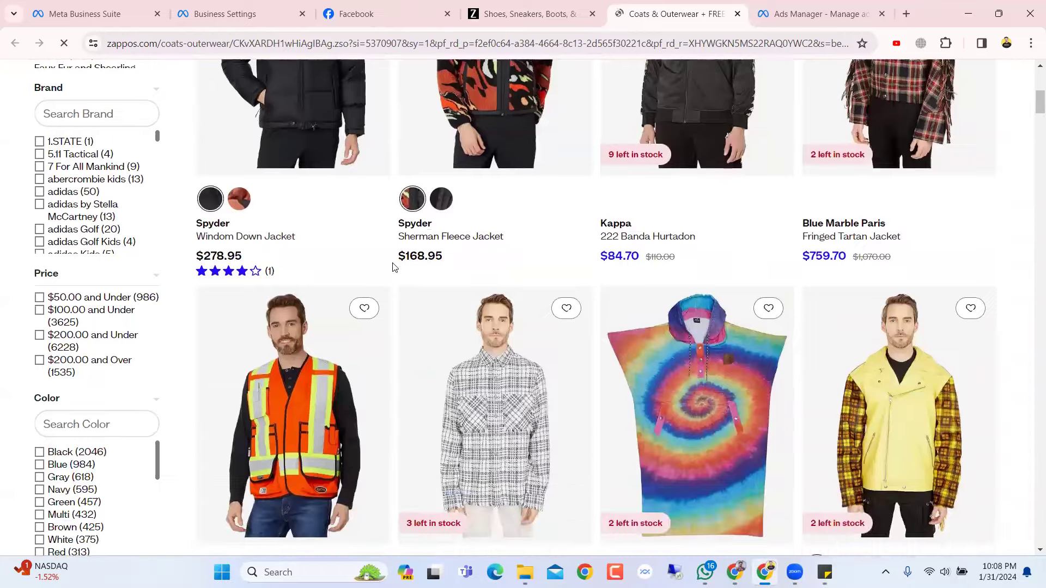
scroll(394, 266, "up", 2)
scroll(392, 266, "up", 3)
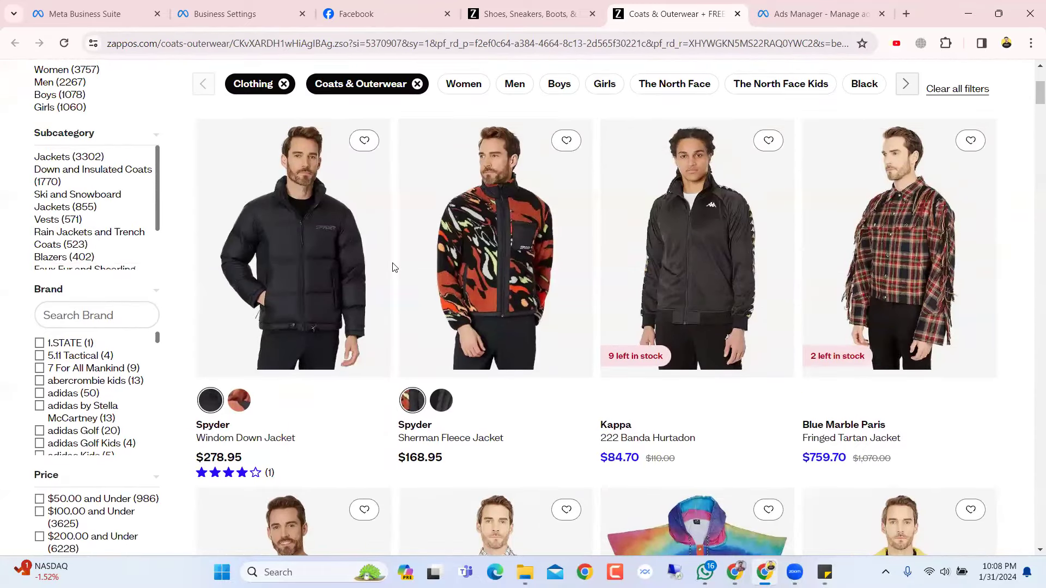
scroll(393, 265, "up", 3)
- Return to the Zappos home page and review its main banner and the Shop Popular Categories section
left_click(576, 15)
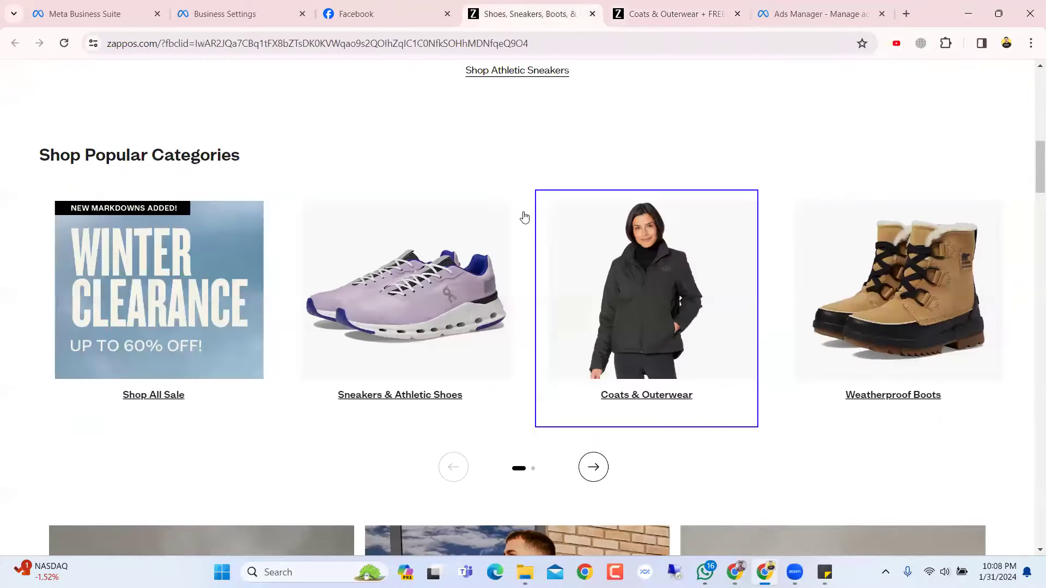
scroll(523, 217, "up", 15)
scroll(505, 188, "down", 12)
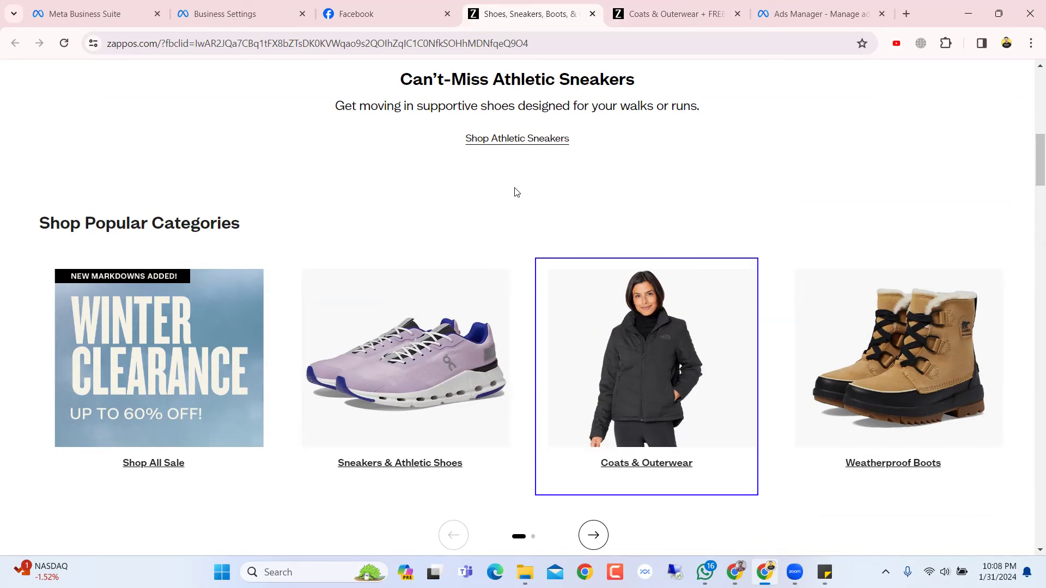
scroll(516, 192, "down", 4)
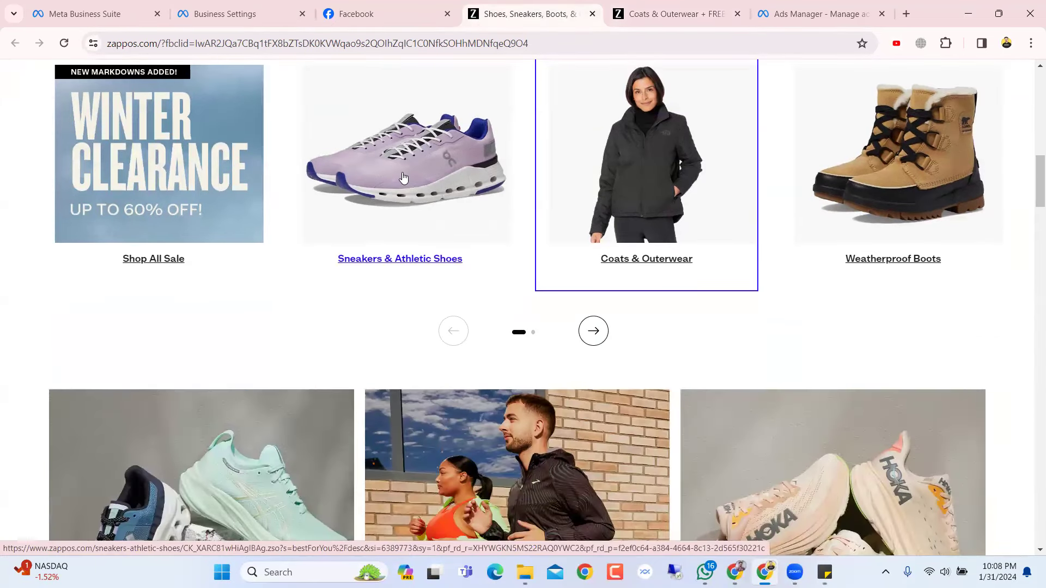
scroll(403, 178, "up", 1)
scroll(518, 251, "down", 9)
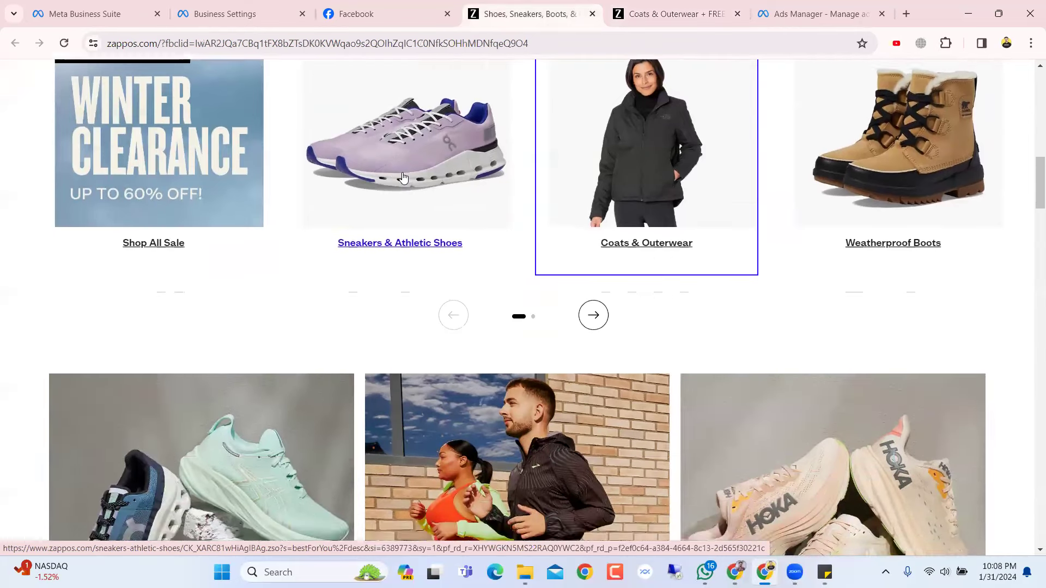
- Examine the New Arrivals, The Style Room and Apparel on the Run sections down to the email subscription area
scroll(607, 315, "down", 15)
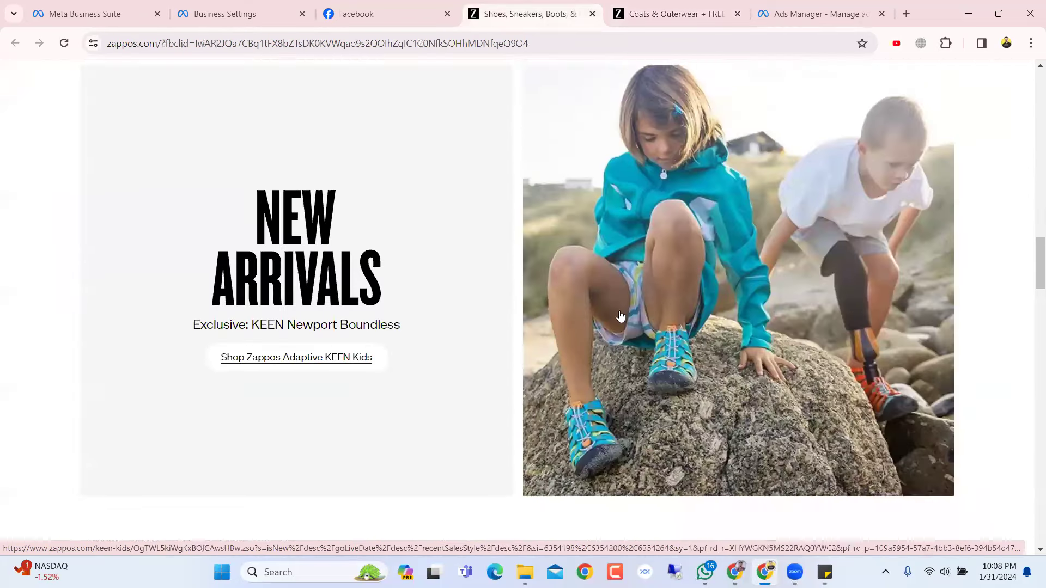
scroll(577, 275, "down", 14)
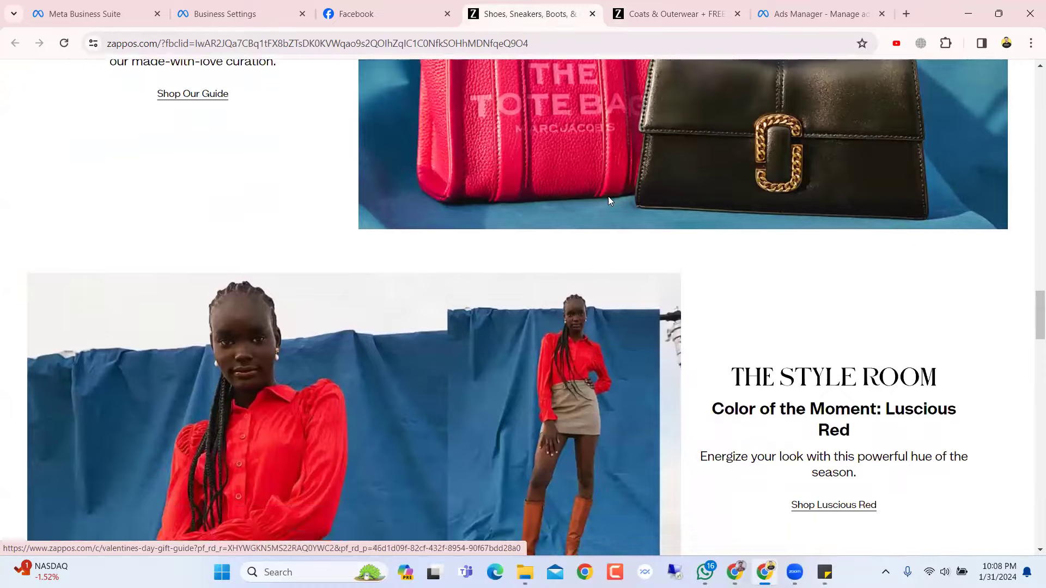
scroll(564, 196, "down", 3)
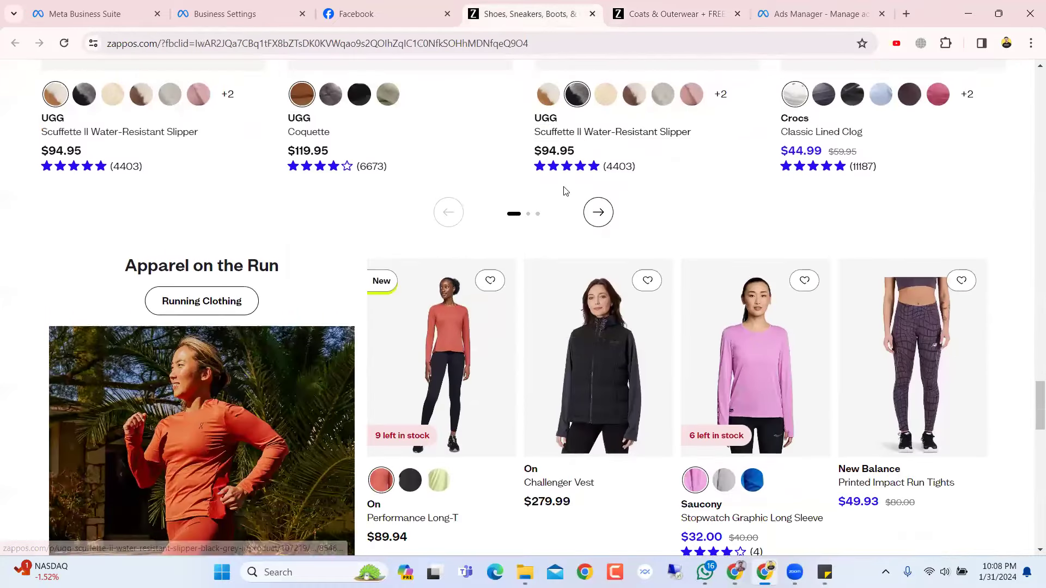
scroll(490, 196, "up", 3)
scroll(444, 176, "down", 7)
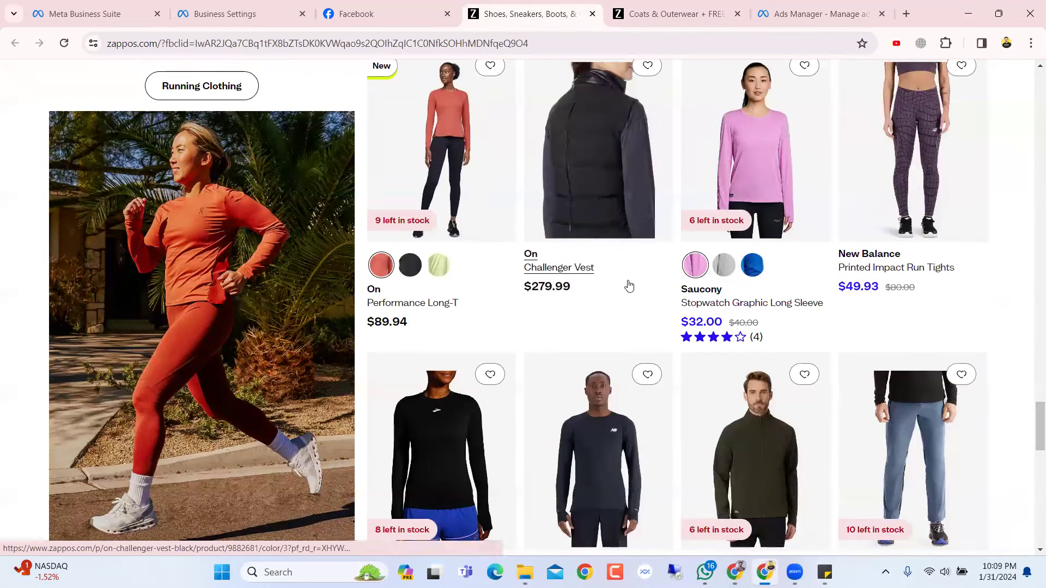
scroll(625, 285, "down", 1)
scroll(666, 258, "down", 3)
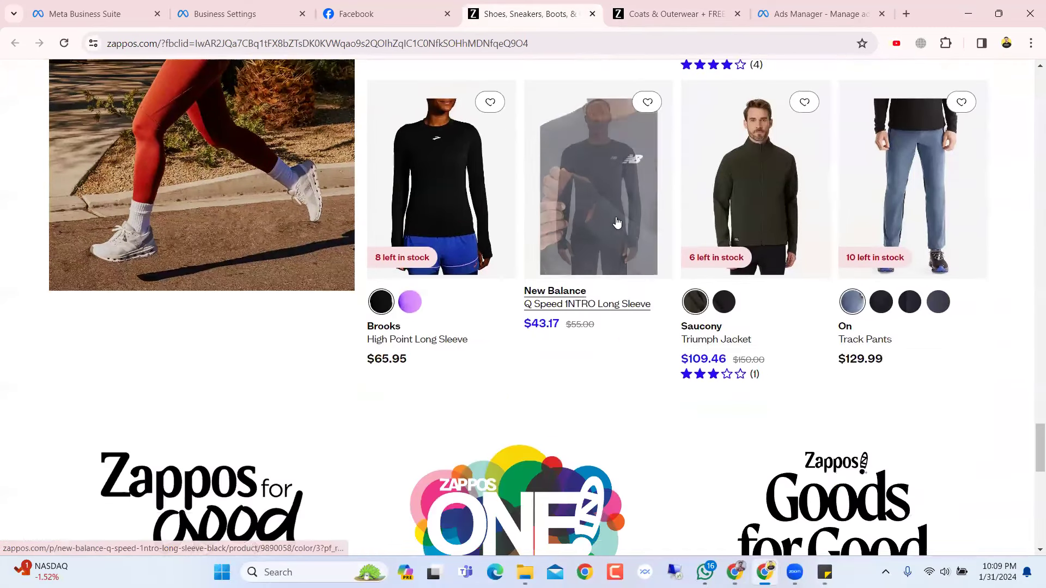
scroll(617, 223, "down", 6)
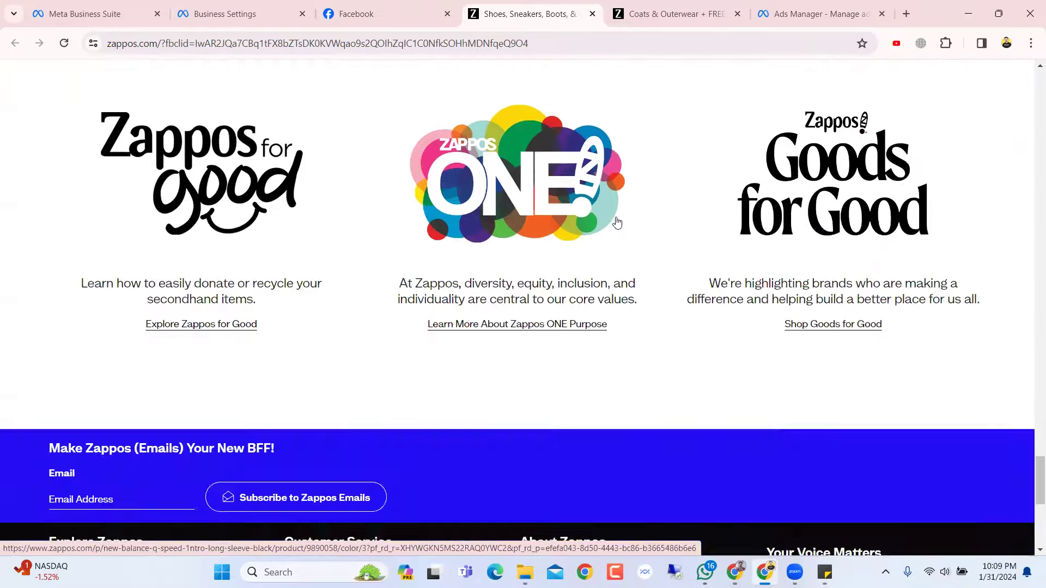
- Look back over the home page from Apparel on the Run to the Stride and True banner and popular categories
scroll(617, 222, "up", 12)
scroll(617, 222, "down", 2)
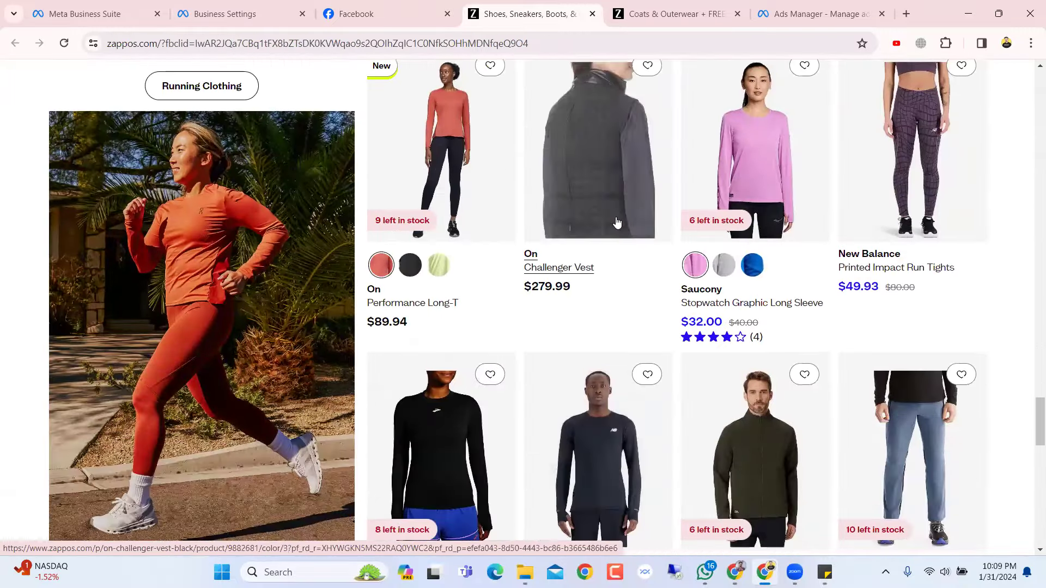
scroll(617, 223, "up", 10)
scroll(617, 222, "up", 15)
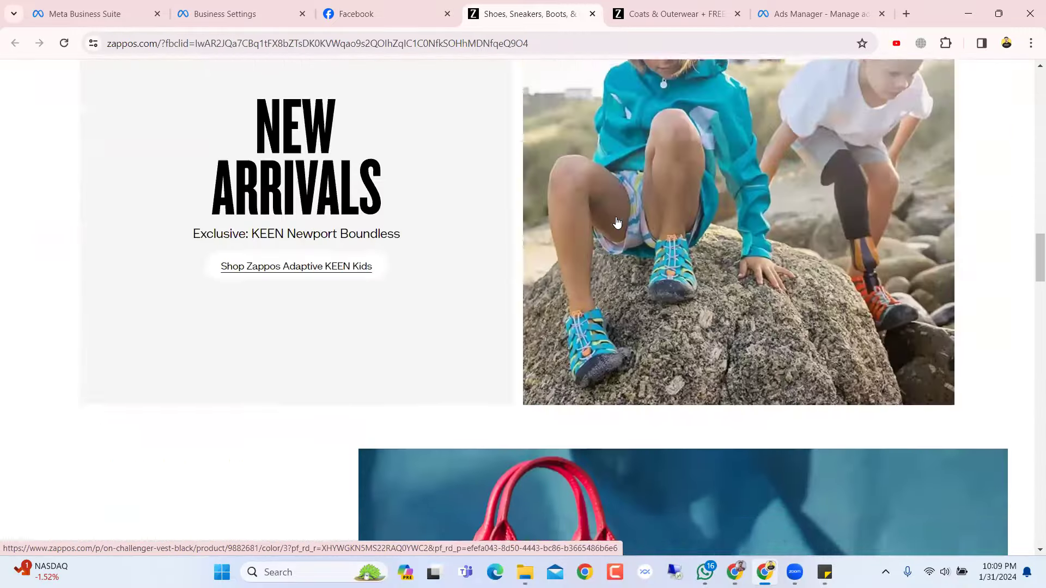
scroll(617, 218, "up", 8)
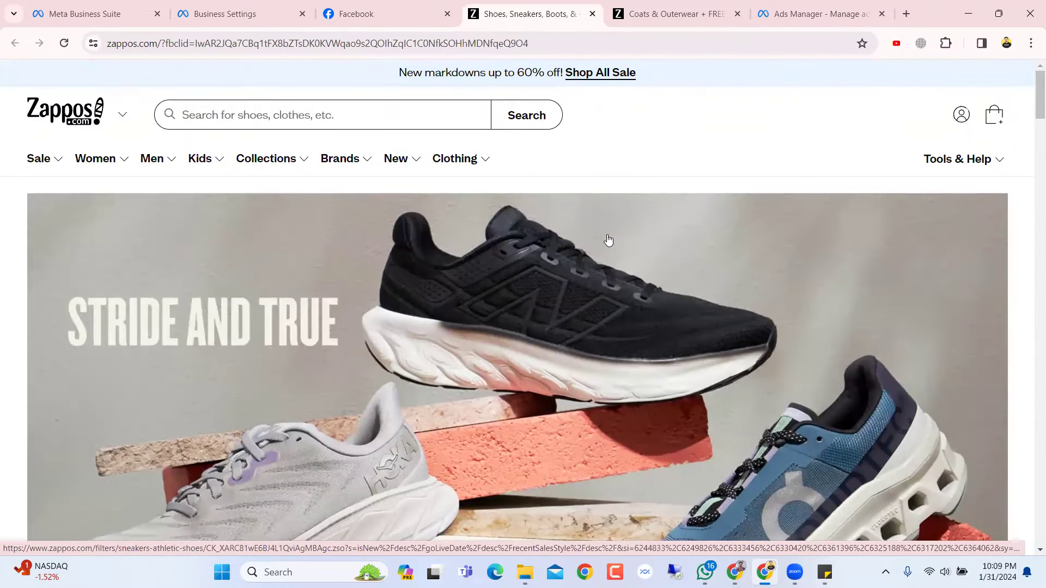
scroll(609, 240, "down", 15)
scroll(609, 240, "up", 5)
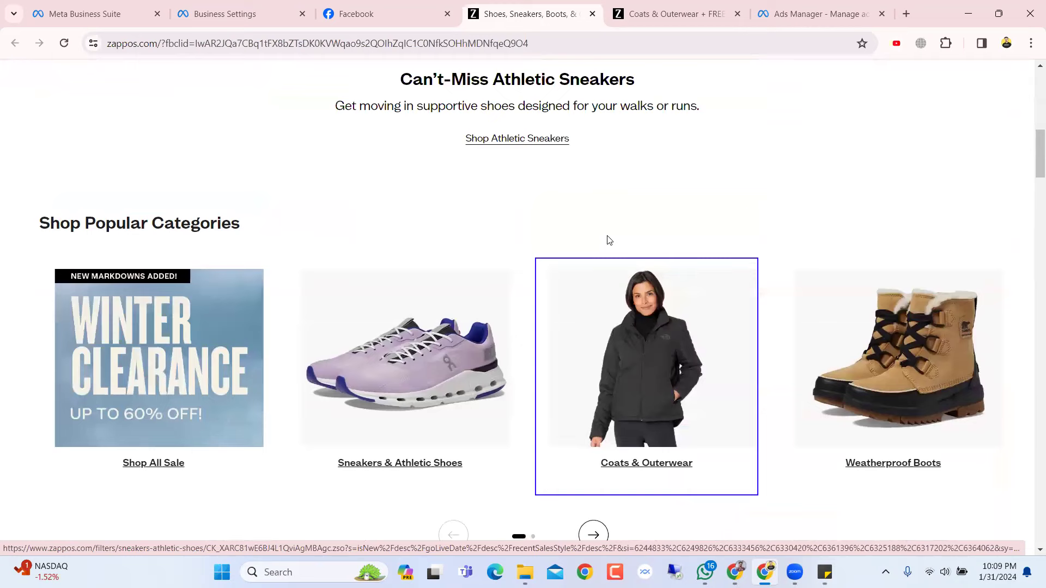
- Return to the Coats & Outerwear listing and open the Spyder Windom Down Jacket in the multi color in a new tab
left_click(654, 14)
scroll(428, 284, "down", 4)
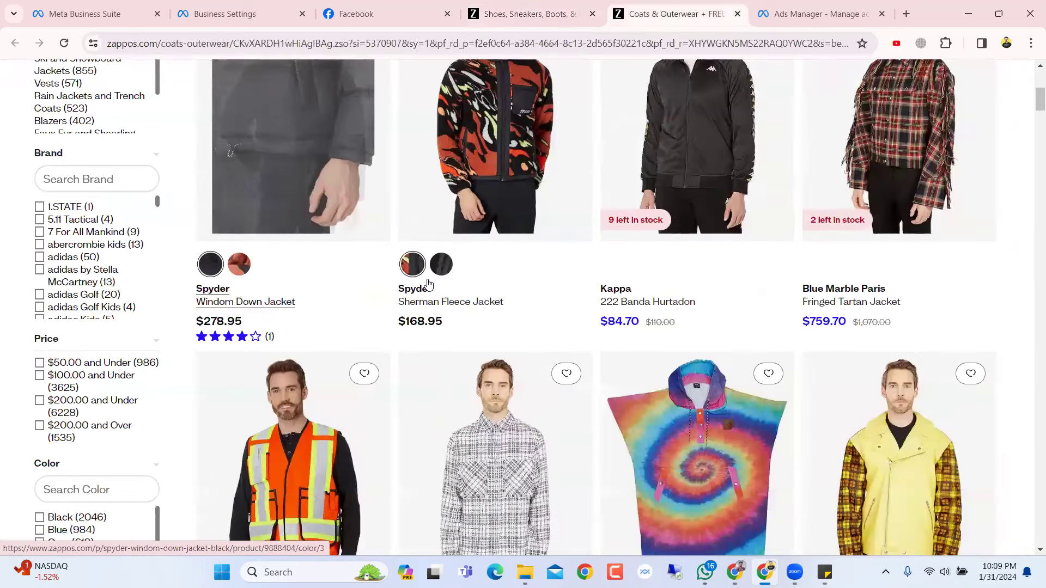
scroll(390, 355, "down", 5)
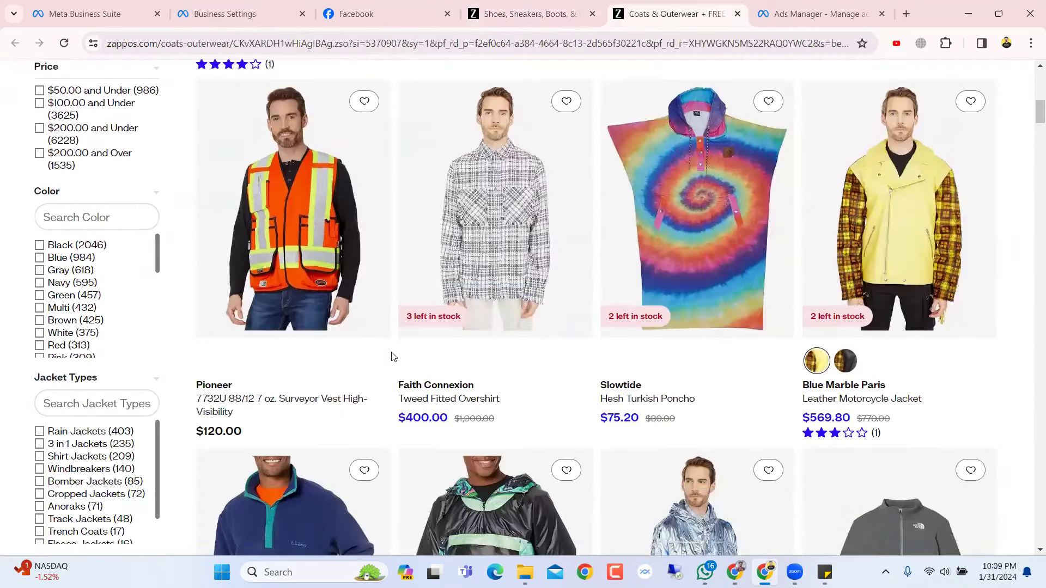
scroll(390, 356, "up", 8)
scroll(390, 356, "down", 2)
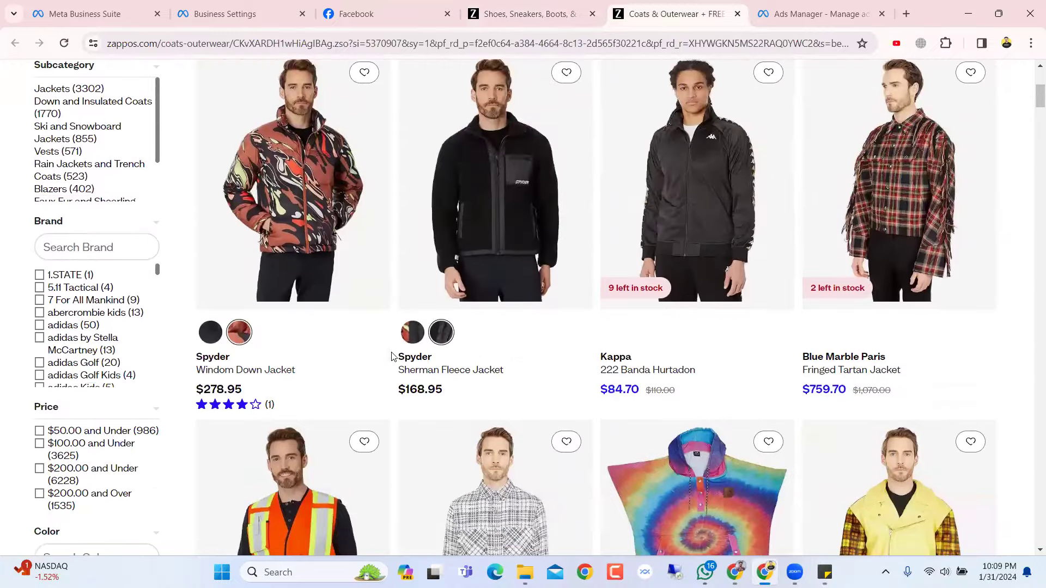
right_click(330, 175)
left_click(362, 185)
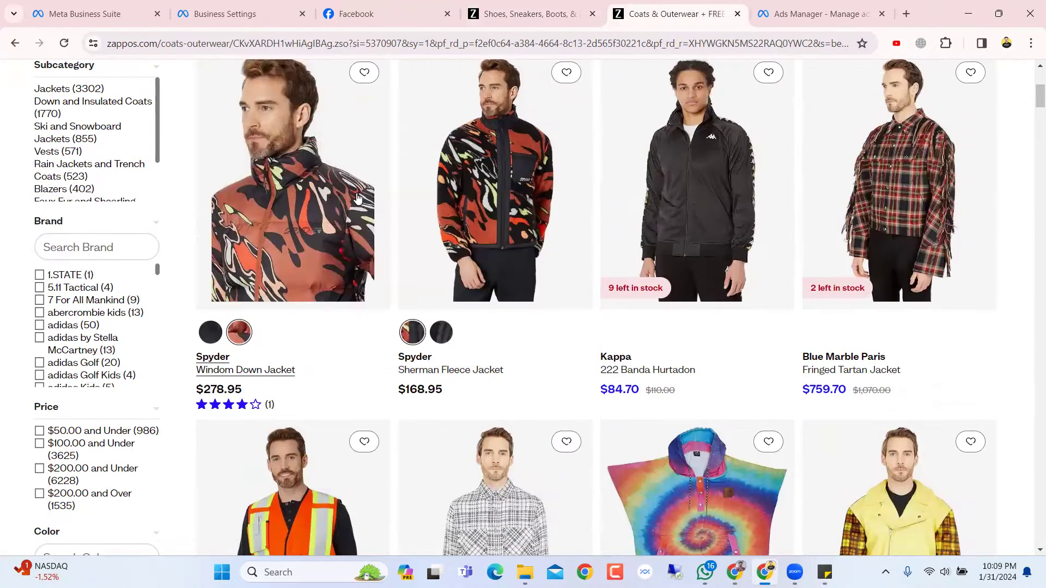
left_click(670, 4)
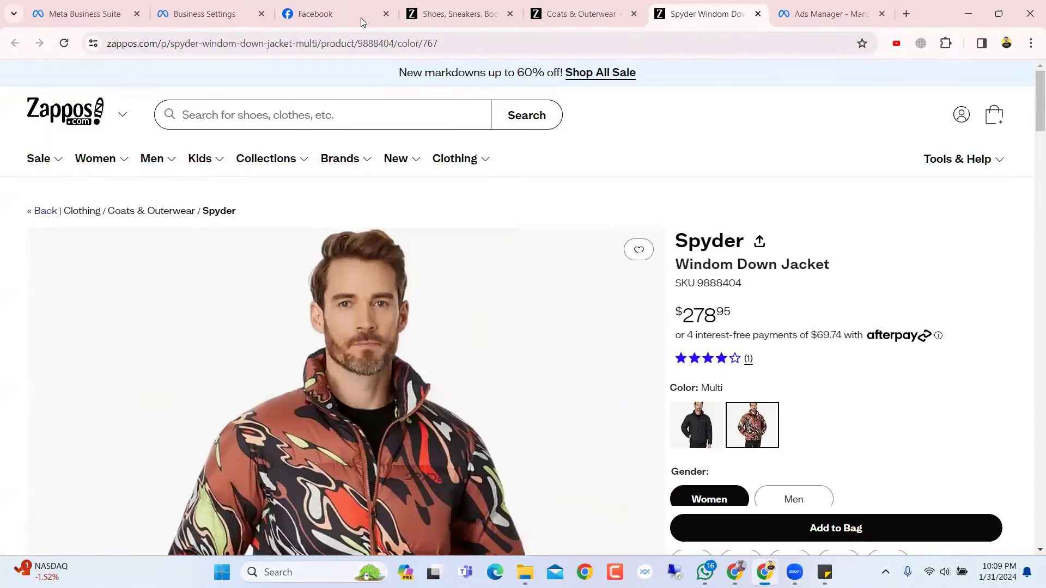
- Examine the Spyder Windom Down Jacket product page, including its web address and color, gender and size options
right_click(487, 43)
left_click(531, 168)
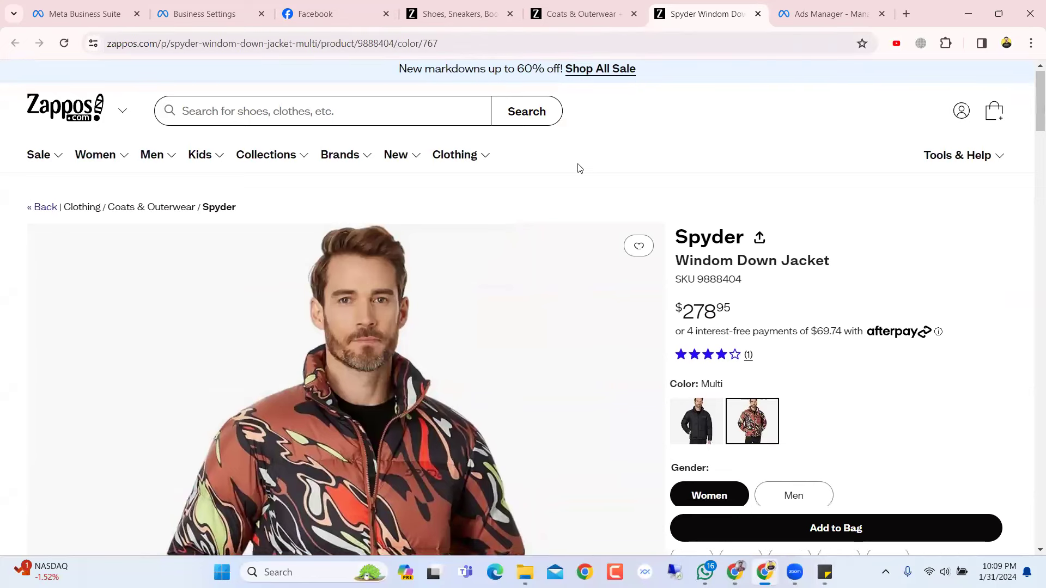
scroll(578, 164, "down", 1)
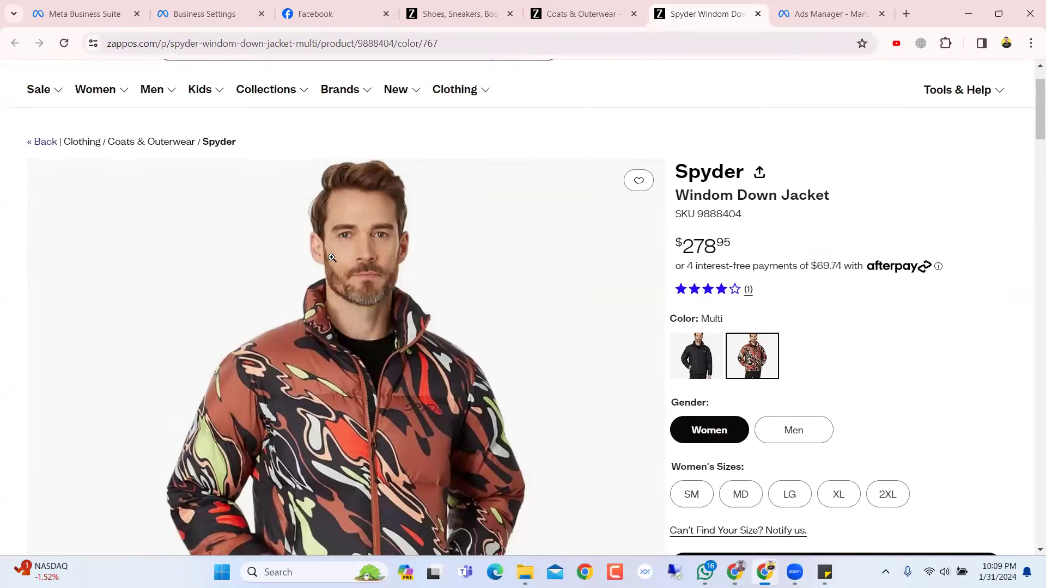
- Examine the Spyder Windom Down Jacket page, including its photo gallery, size options, size chart and product information
scroll(335, 267, "down", 5)
scroll(332, 254, "up", 3)
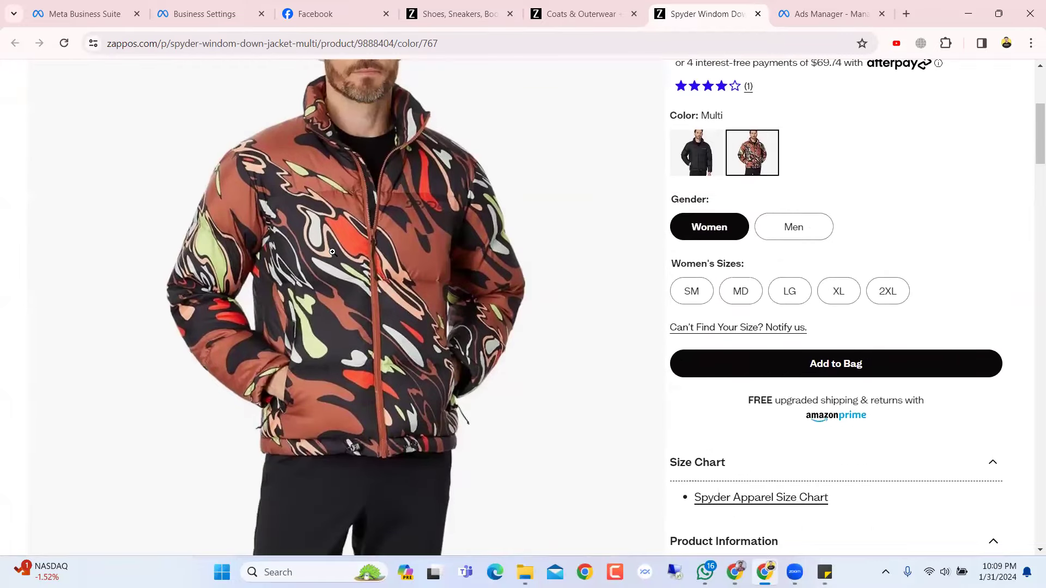
scroll(333, 252, "up", 2)
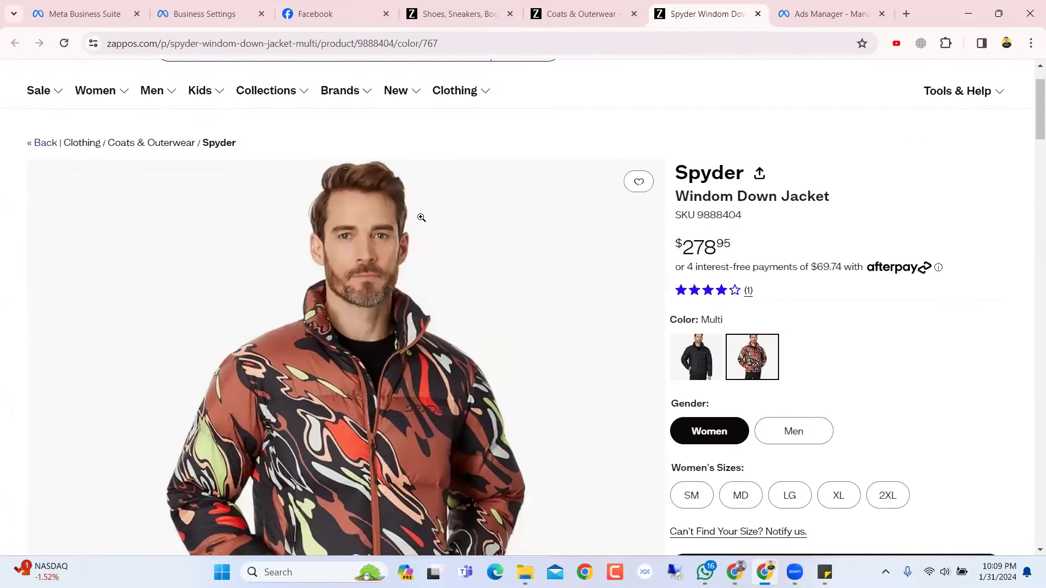
scroll(352, 254, "down", 2)
scroll(357, 250, "down", 3)
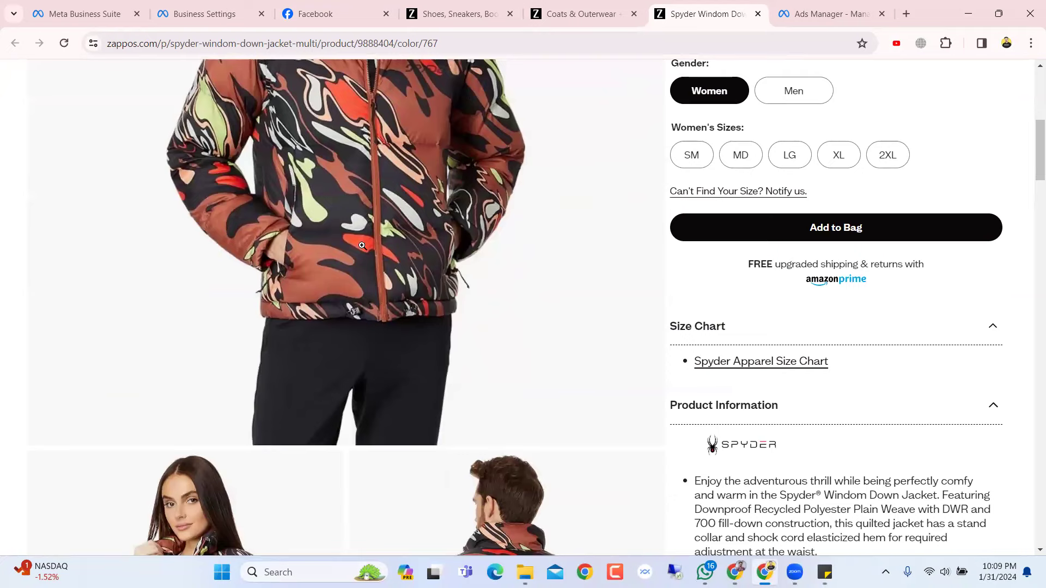
scroll(362, 246, "down", 2)
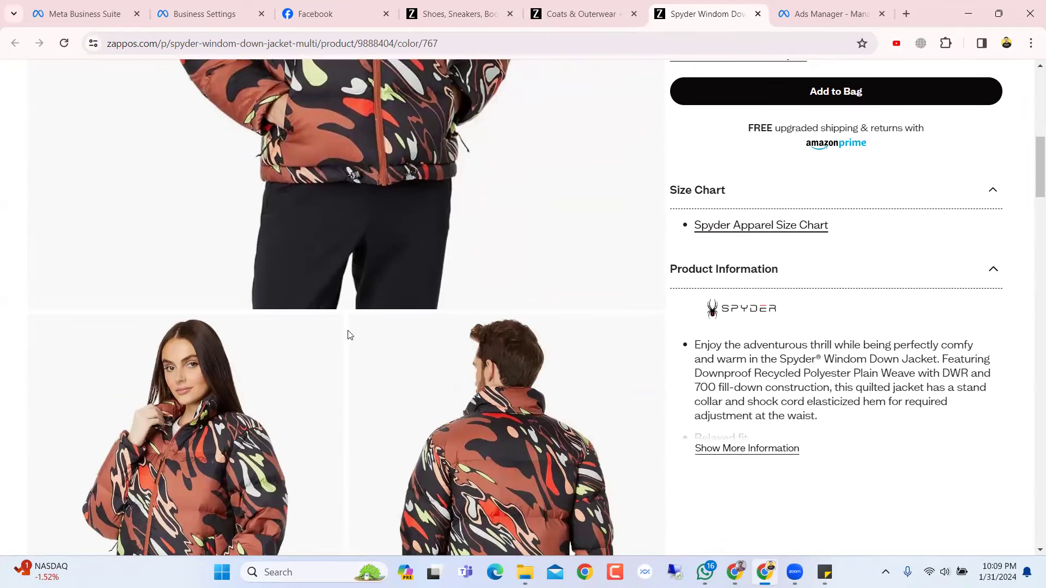
scroll(350, 334, "down", 5)
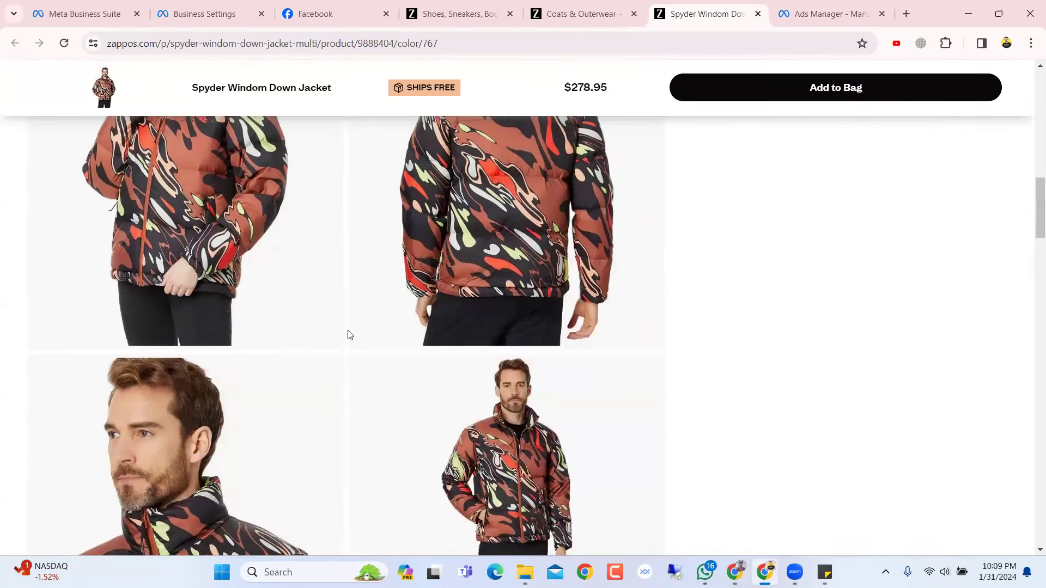
scroll(349, 334, "down", 2)
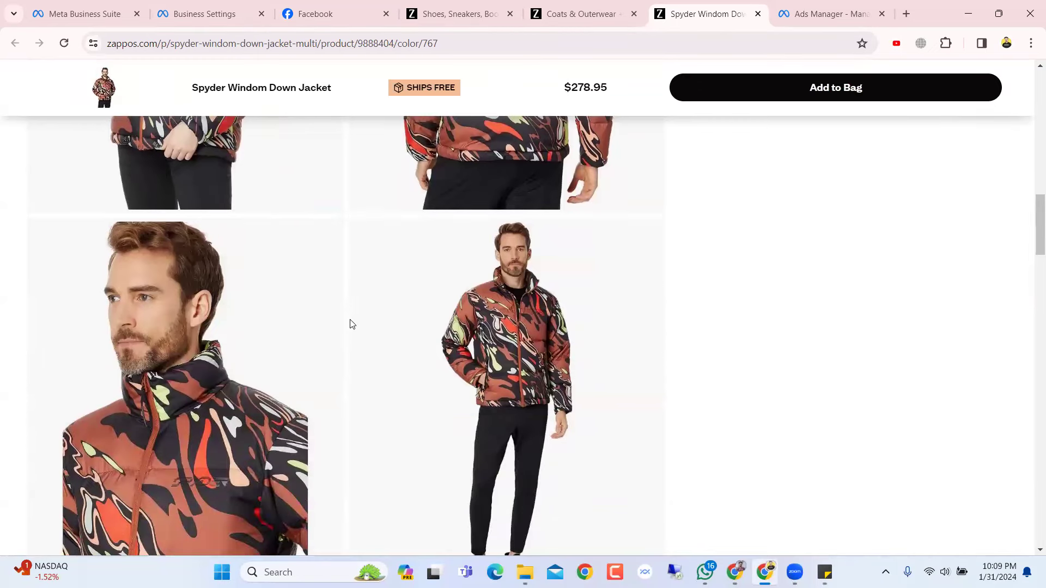
scroll(352, 325, "up", 4)
scroll(352, 324, "up", 4)
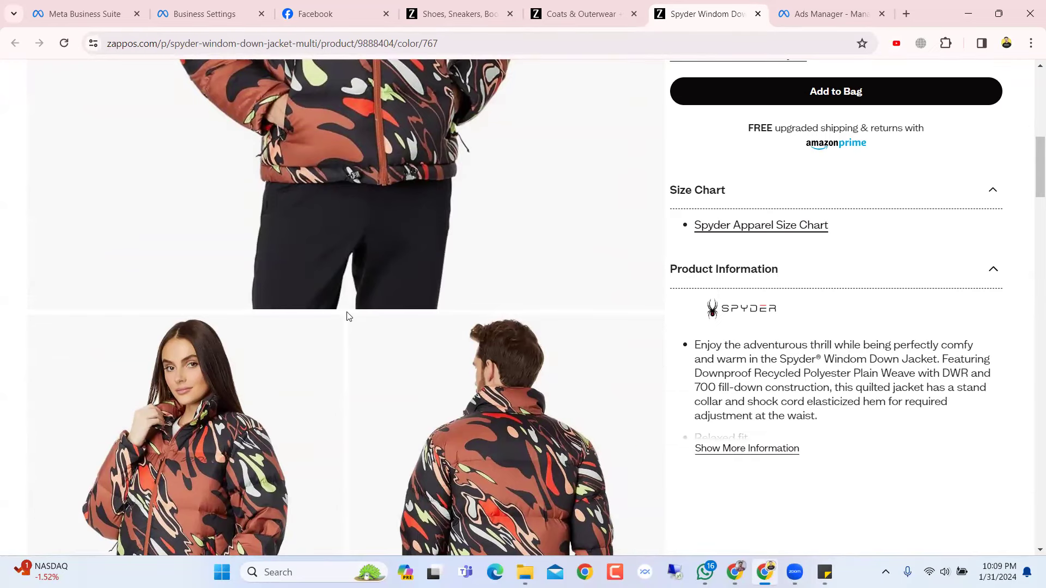
scroll(348, 316, "up", 8)
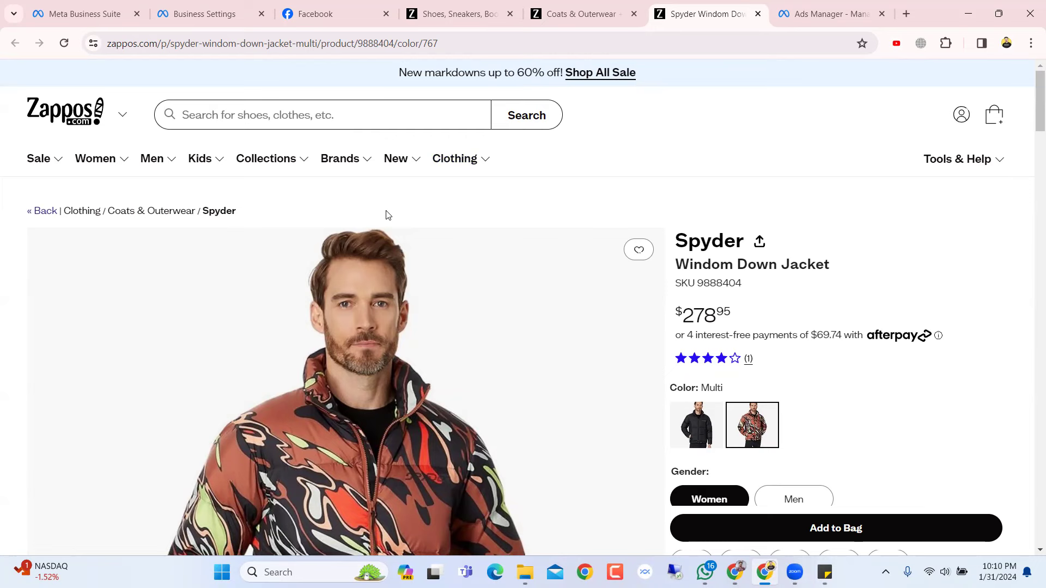
- Go back to the Coats & Outerwear listing and look over its filters and first rows of products
left_click(618, 7)
left_click(656, 5)
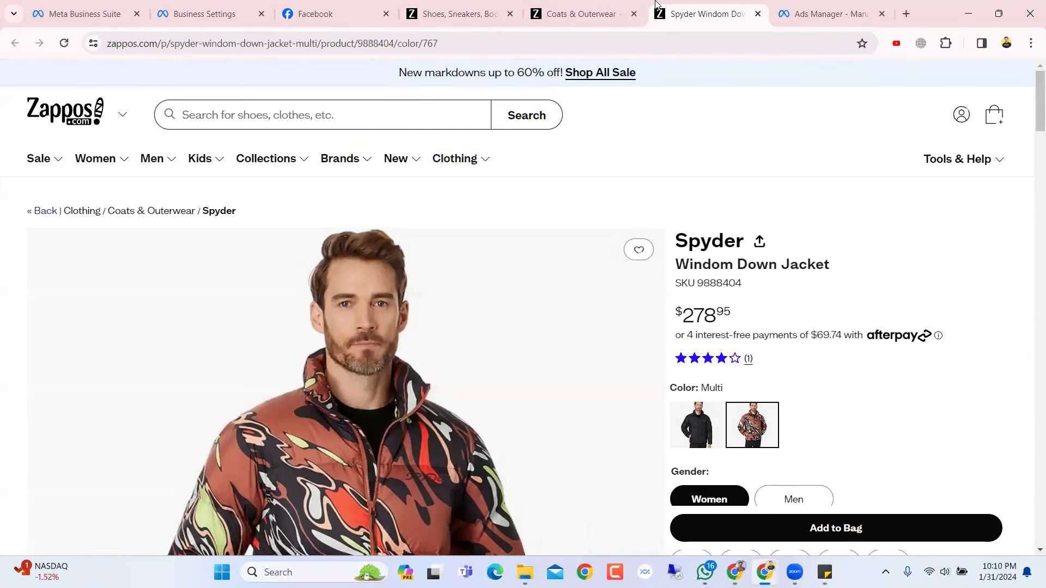
left_click(624, 5)
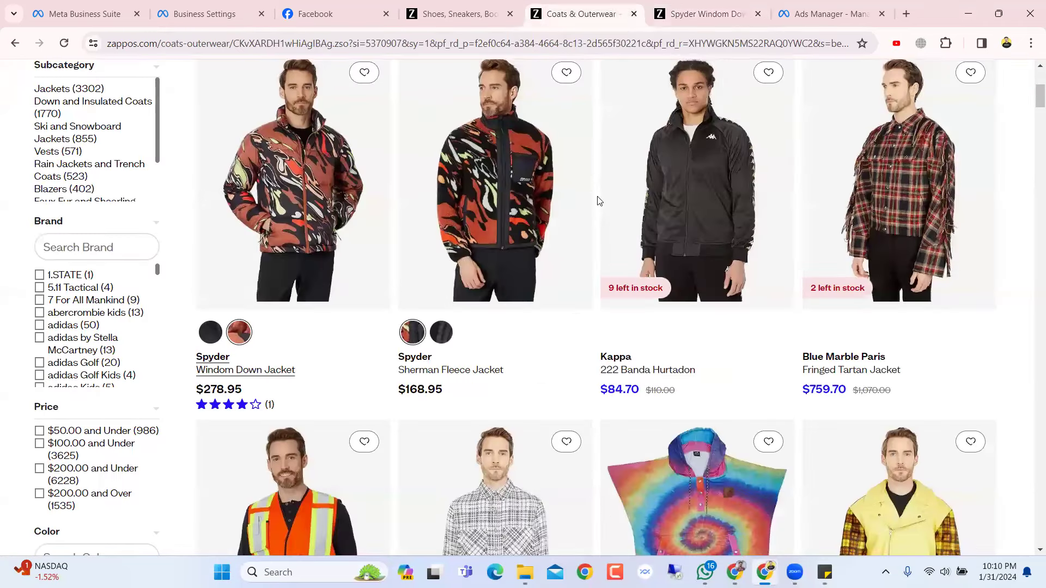
scroll(599, 196, "up", 5)
scroll(597, 201, "down", 6)
scroll(597, 200, "up", 3)
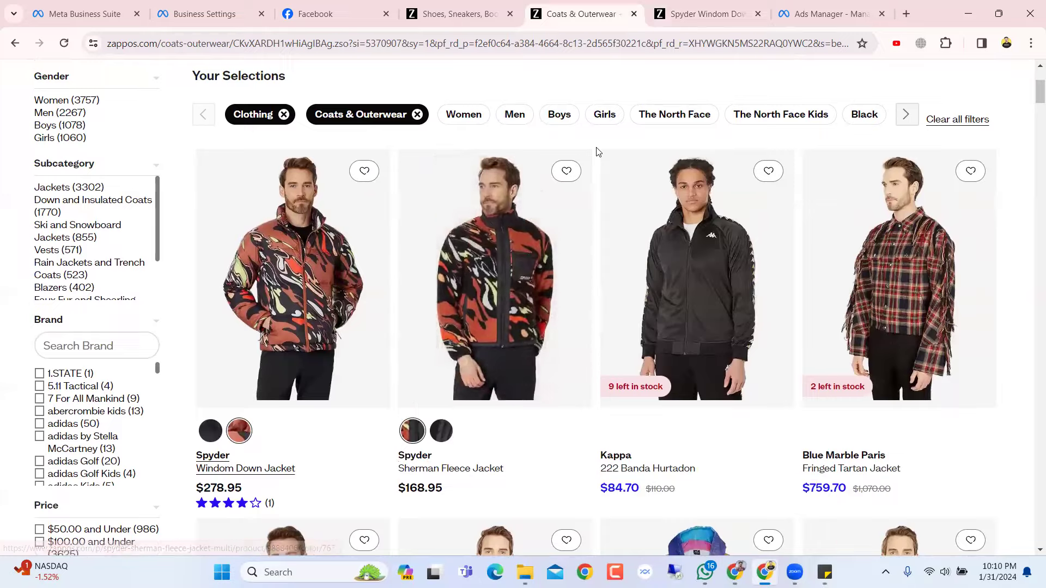
scroll(597, 154, "down", 3)
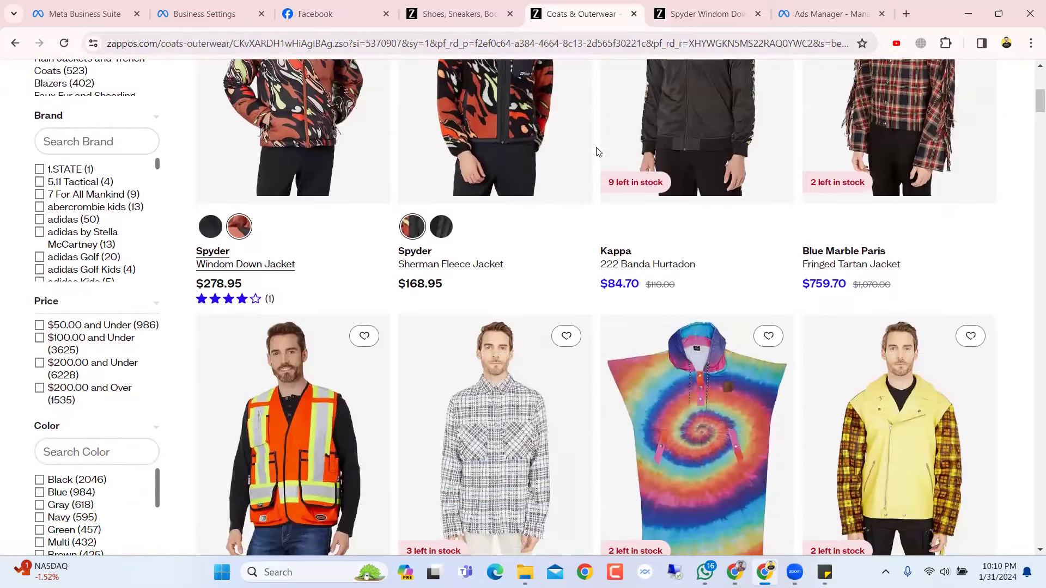
scroll(597, 152, "up", 5)
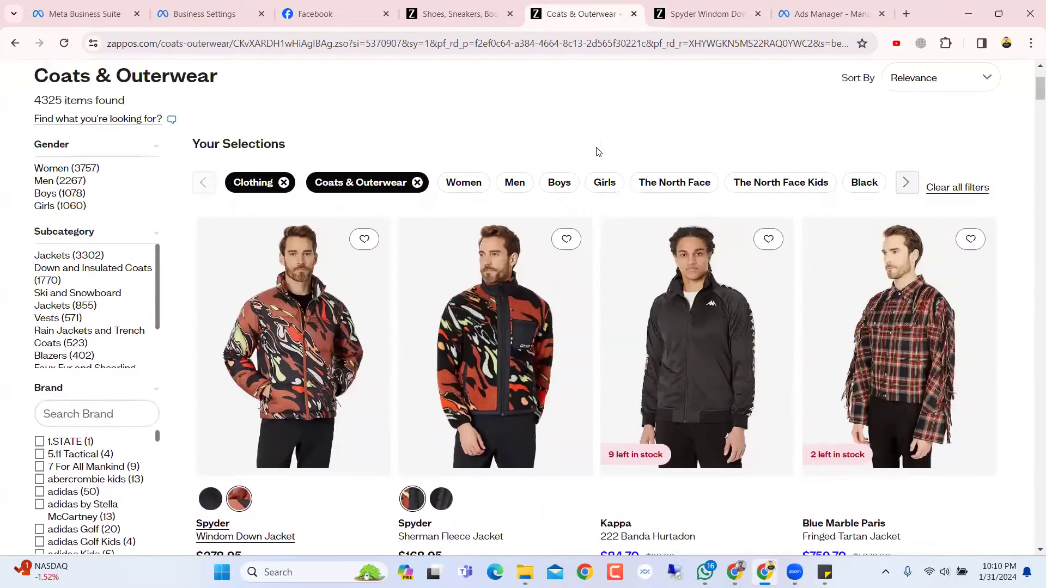
- Check the campaign objectives in Ads Manager and review the Spyder jacket page's web address, price and options again
left_click(828, 14)
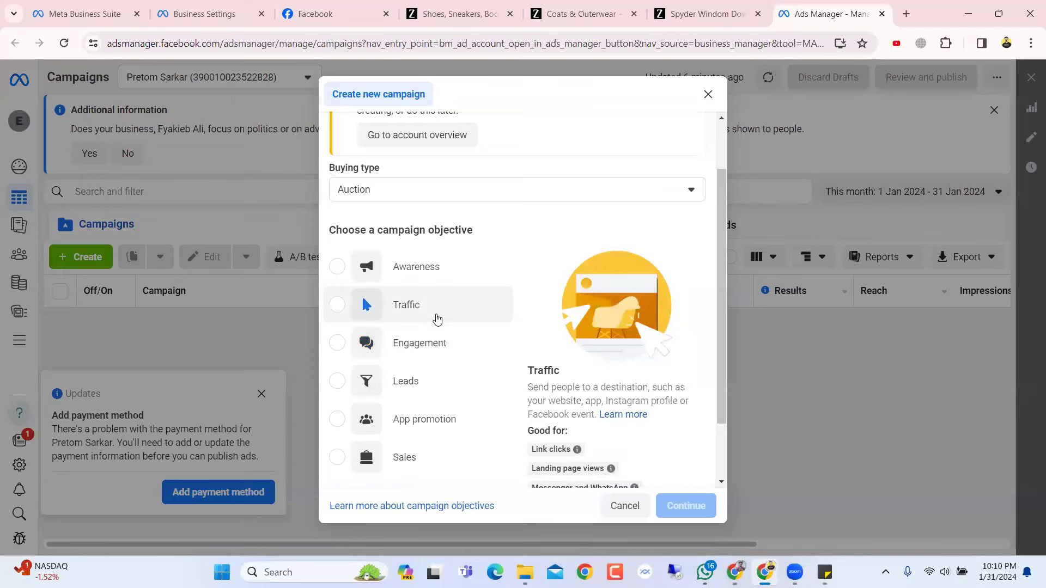
left_click(720, 7)
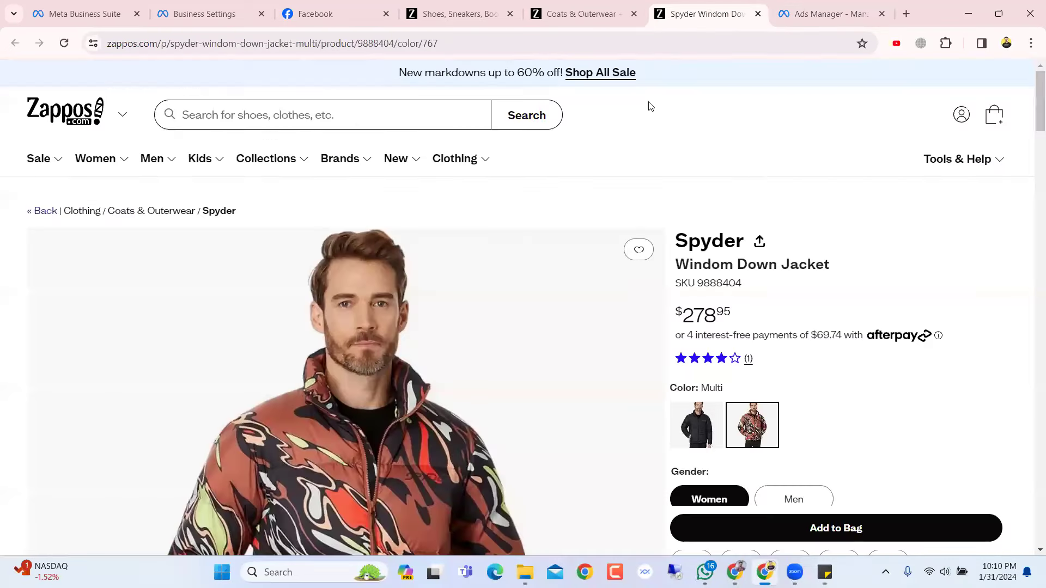
scroll(671, 278, "down", 5)
scroll(378, 65, "up", 5)
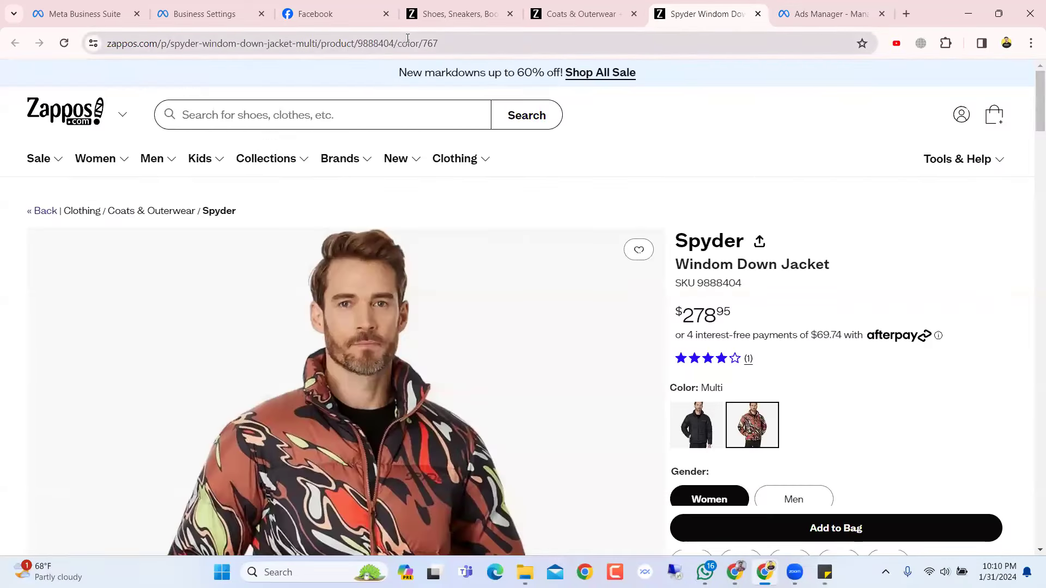
scroll(417, 271, "down", 4)
scroll(417, 270, "up", 4)
scroll(668, 178, "down", 1)
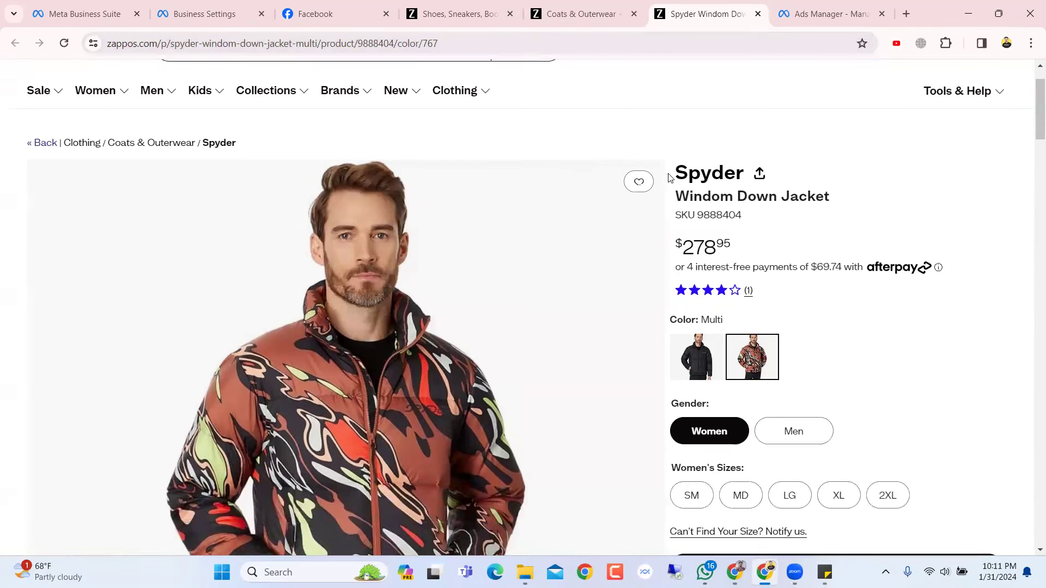
scroll(485, 243, "down", 5)
scroll(664, 329, "up", 5)
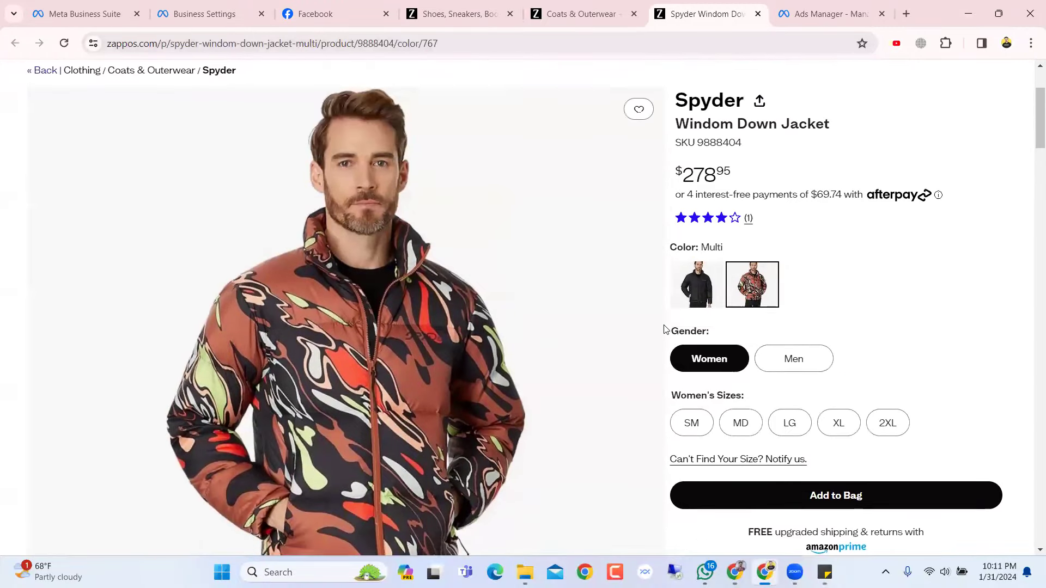
- Preview the Windom Down Jacket in black and return it to the multi color
left_click(706, 289)
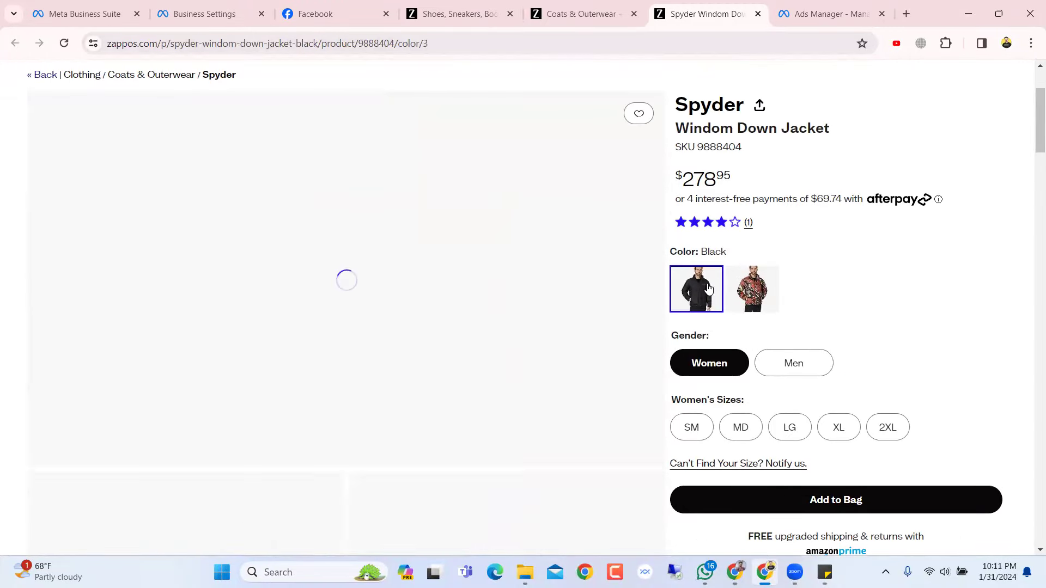
left_click(751, 288)
scroll(837, 316, "up", 1)
scroll(834, 311, "down", 1)
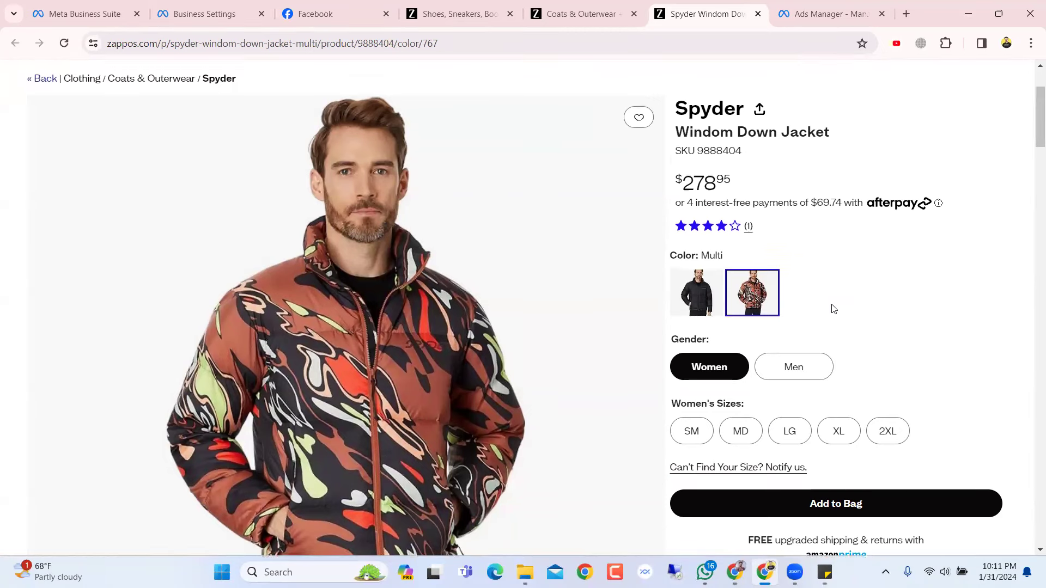
scroll(832, 308, "up", 3)
- Compare the Coats & Outerwear category listing with the single-product page of the Spyder Windom Down Jacket
left_click(563, 14)
scroll(593, 275, "down", 2)
scroll(593, 275, "up", 3)
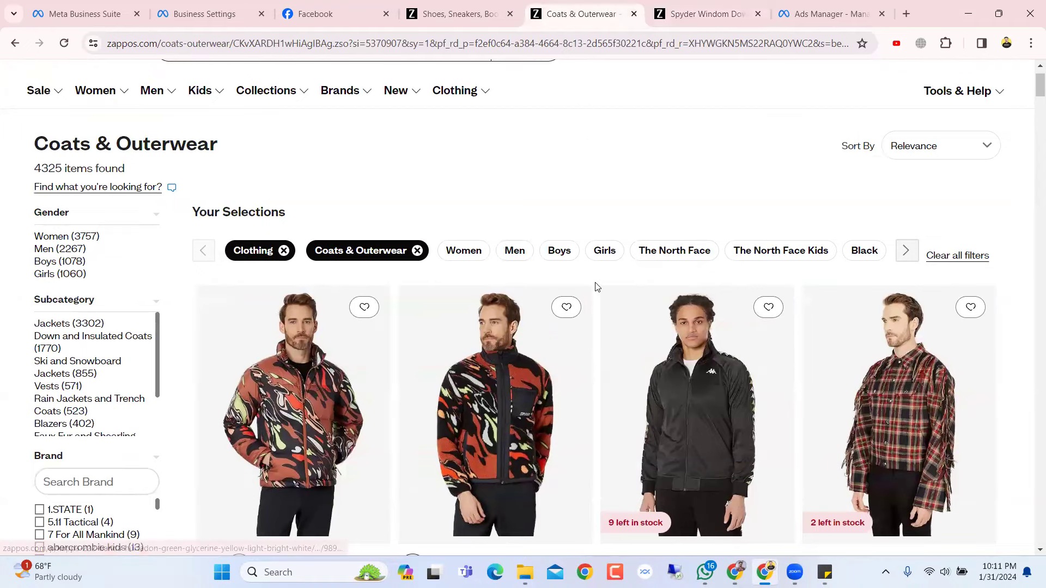
scroll(599, 291, "down", 1)
scroll(596, 287, "up", 2)
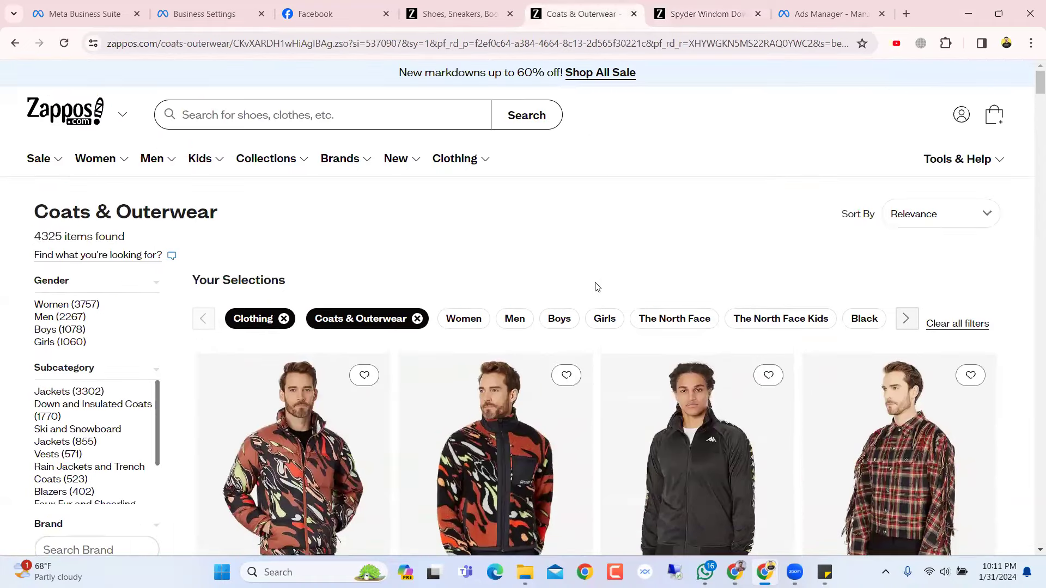
scroll(597, 287, "down", 1)
scroll(597, 287, "up", 1)
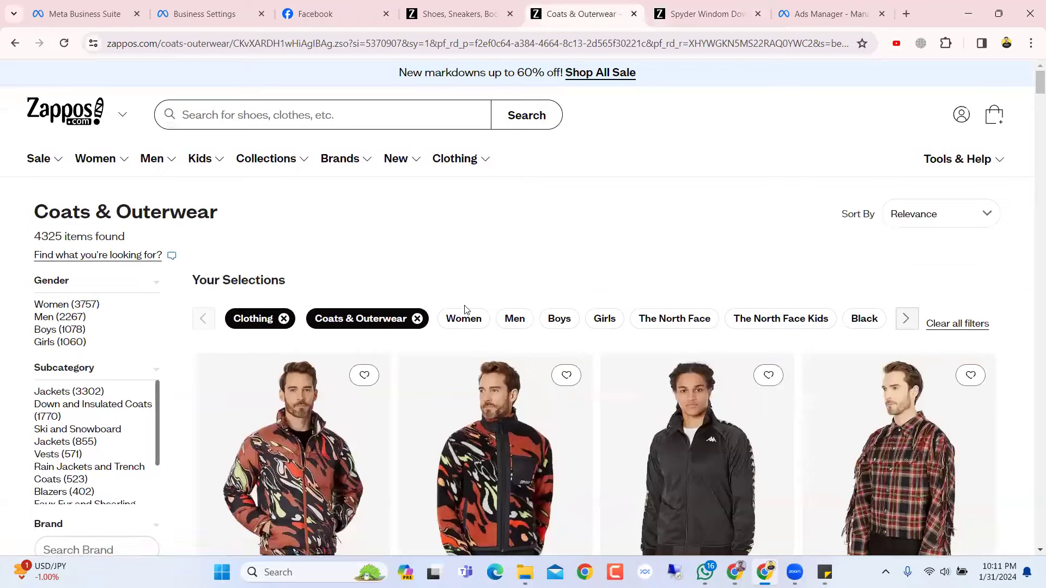
scroll(601, 297, "down", 2)
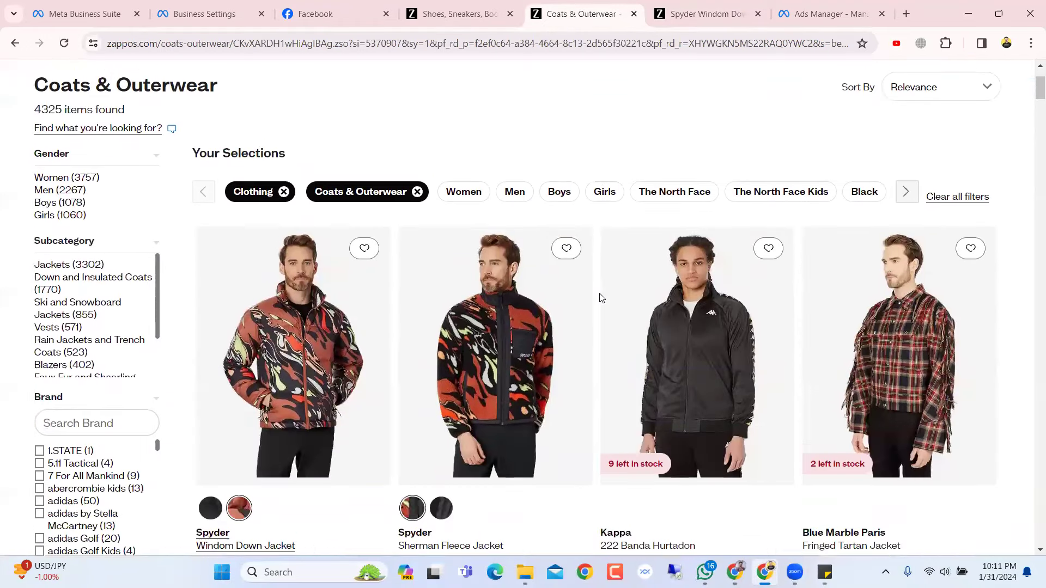
scroll(601, 297, "up", 1)
left_click(740, 6)
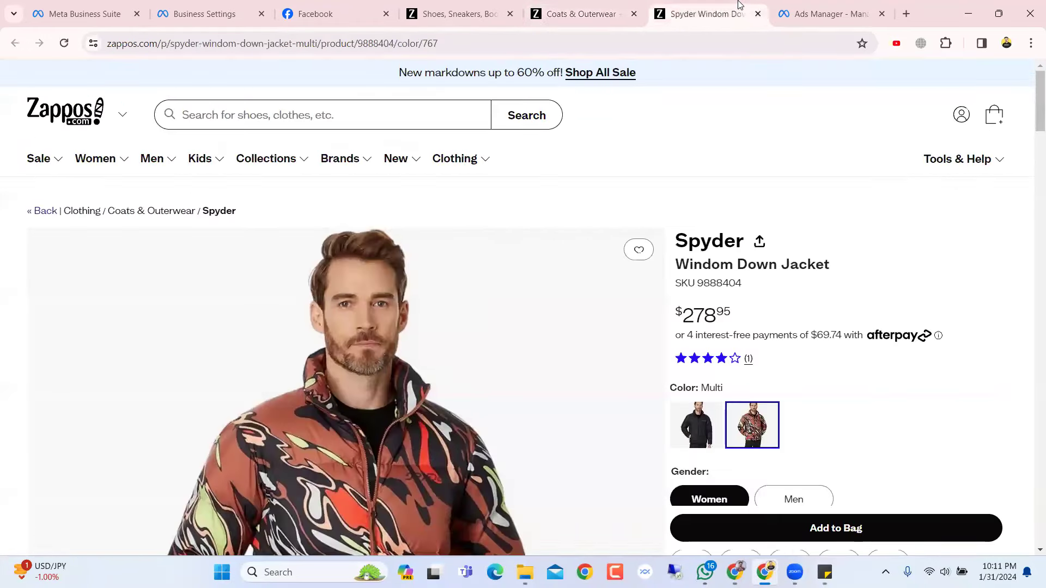
scroll(807, 475, "down", 1)
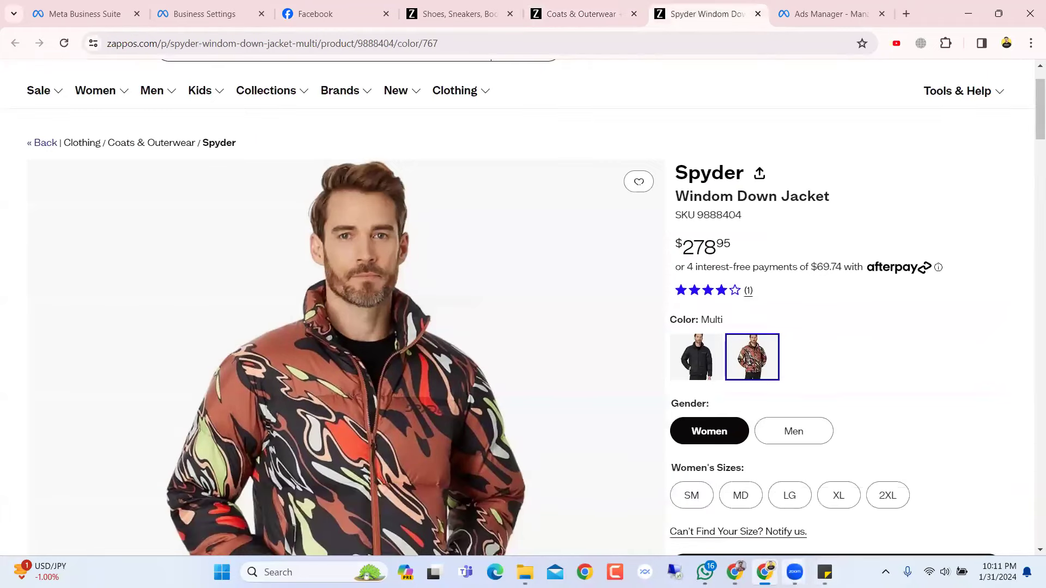
- Add the line "traffic" below the countries in the sticky note, with the campaign objectives in Ads Manager in view
left_click(824, 572)
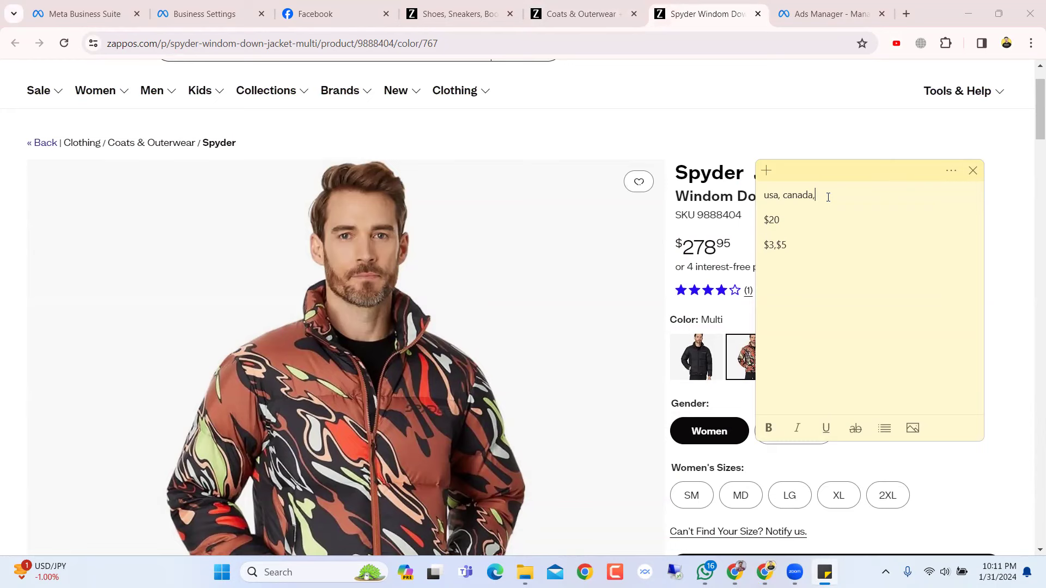
key("Return")
left_click(764, 572)
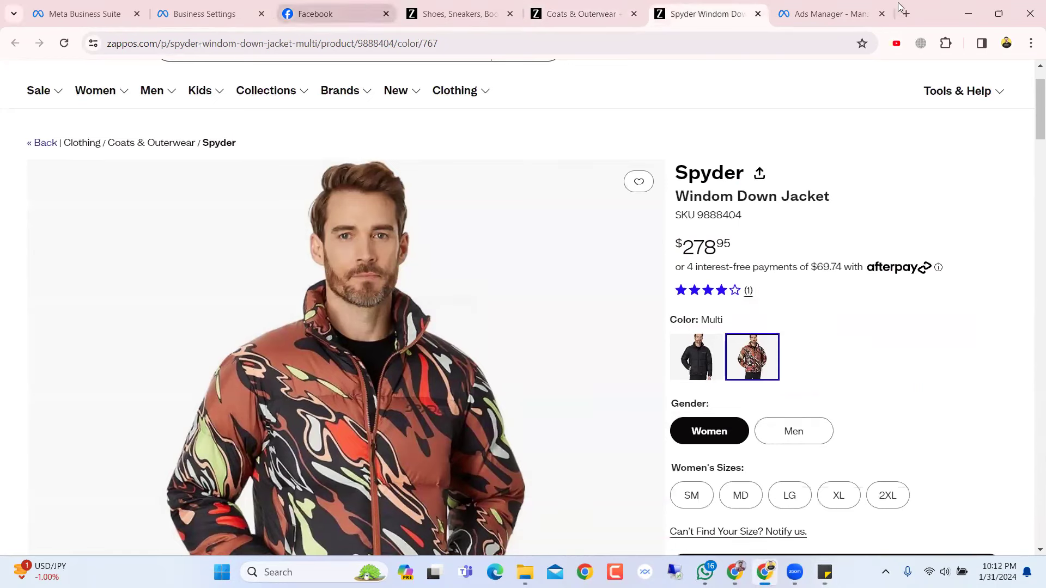
left_click(842, 6)
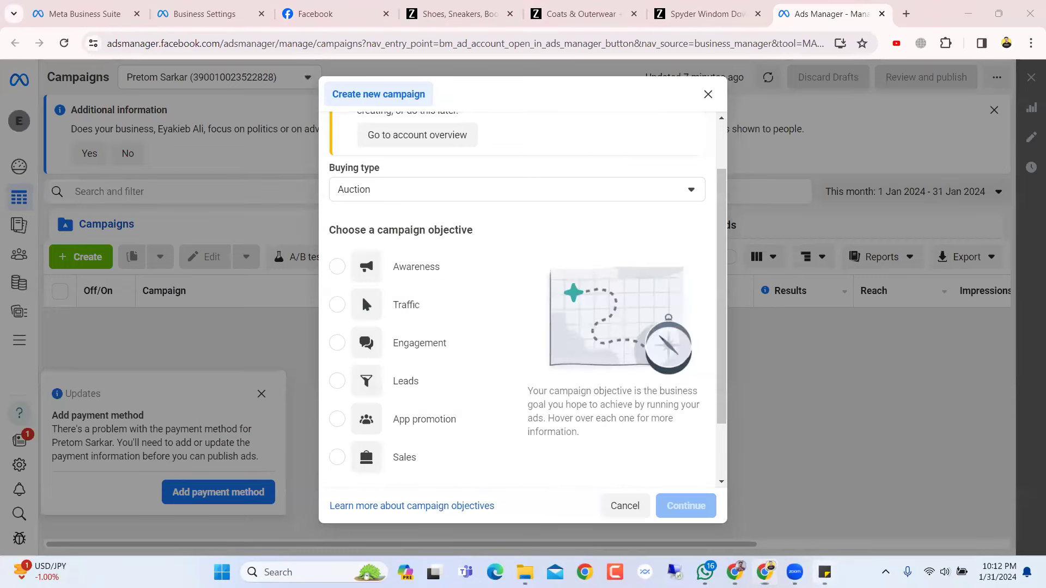
left_click(825, 572)
type("tr")
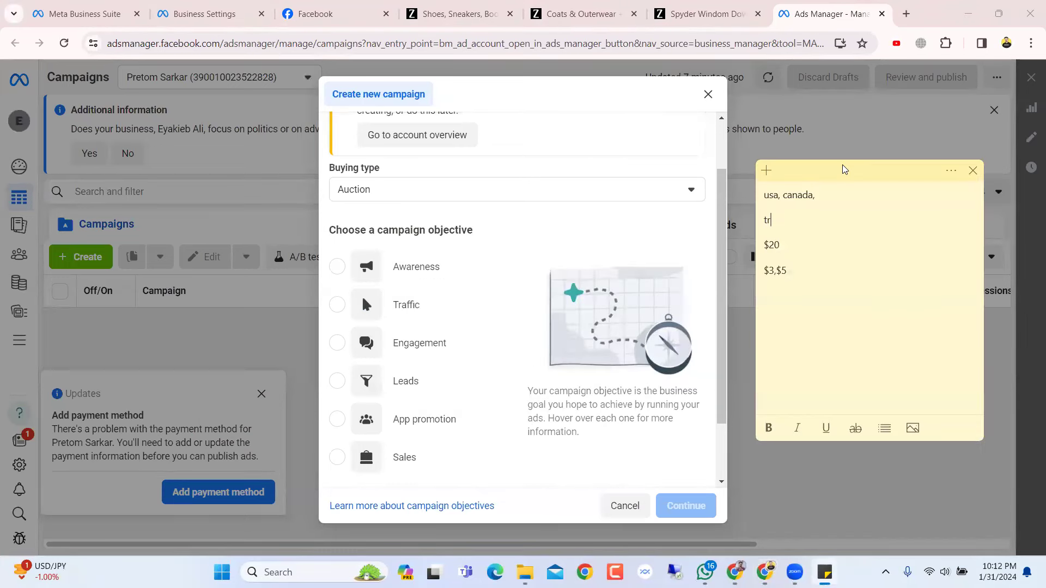
type("affic")
- Create the new campaign with the Traffic objective and the Manual traffic campaign setup
left_click(439, 317)
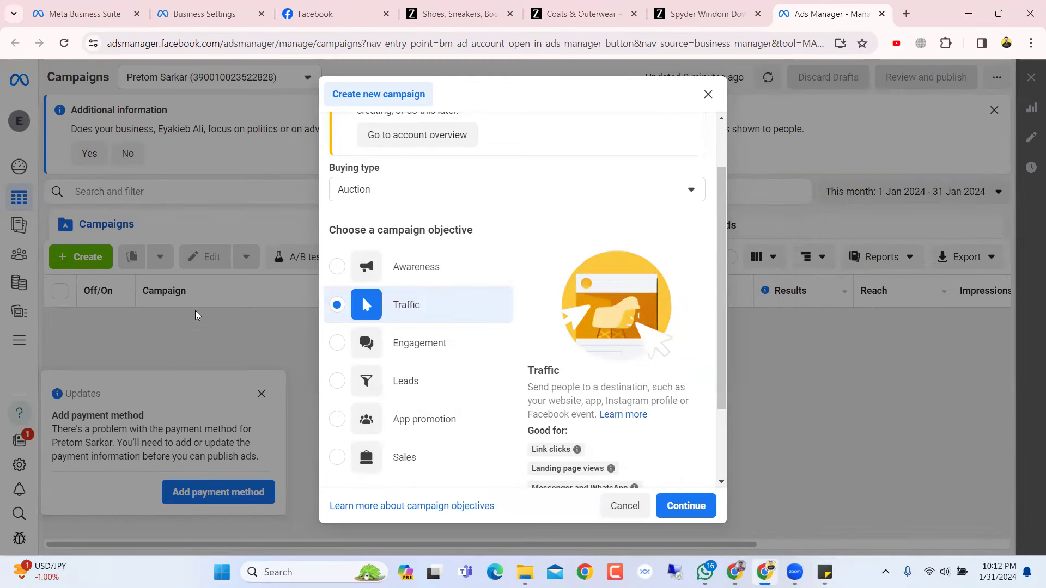
scroll(656, 365, "down", 2)
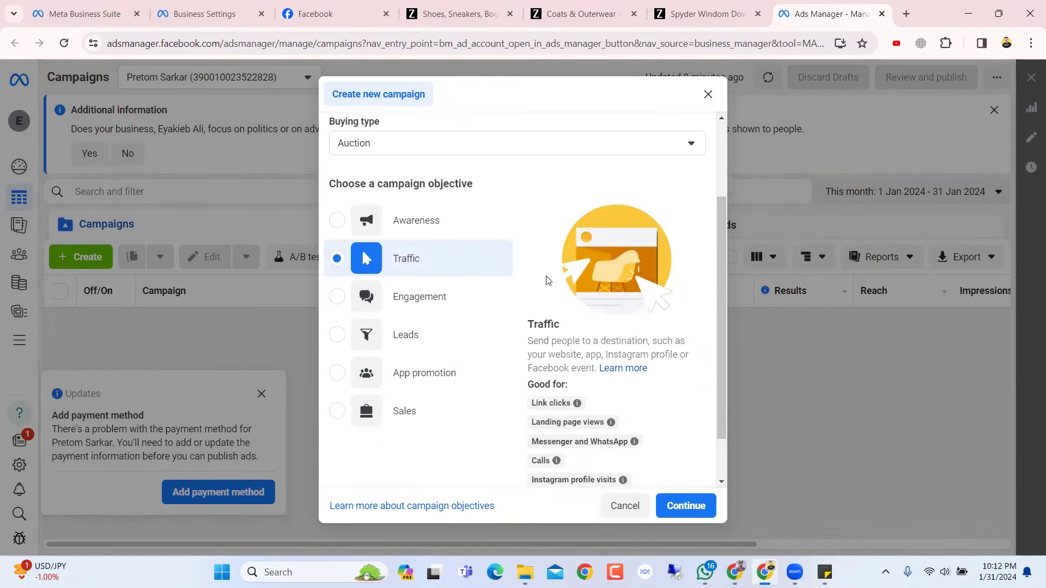
left_click(708, 513)
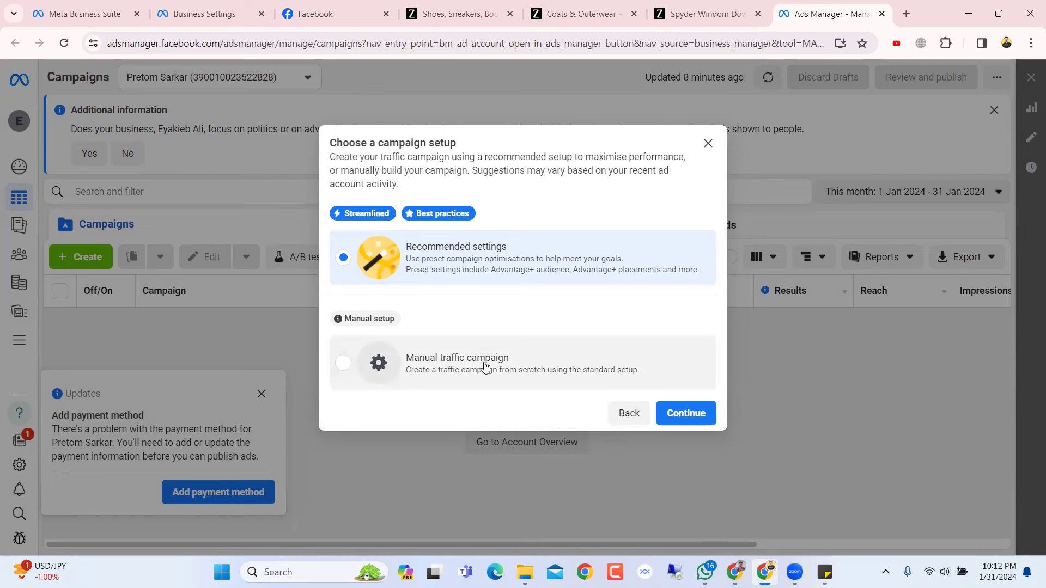
left_click(447, 364)
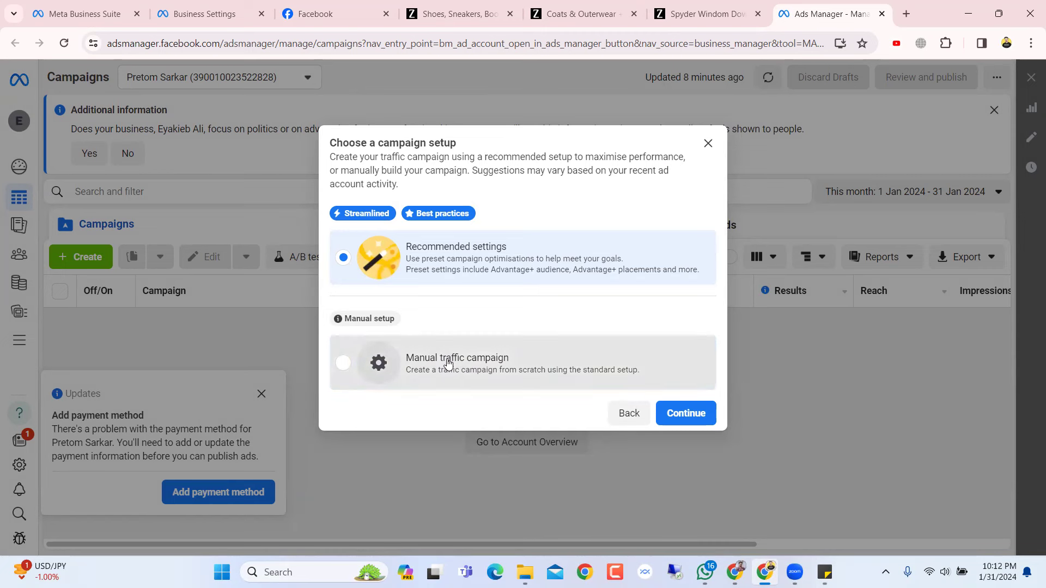
left_click(686, 414)
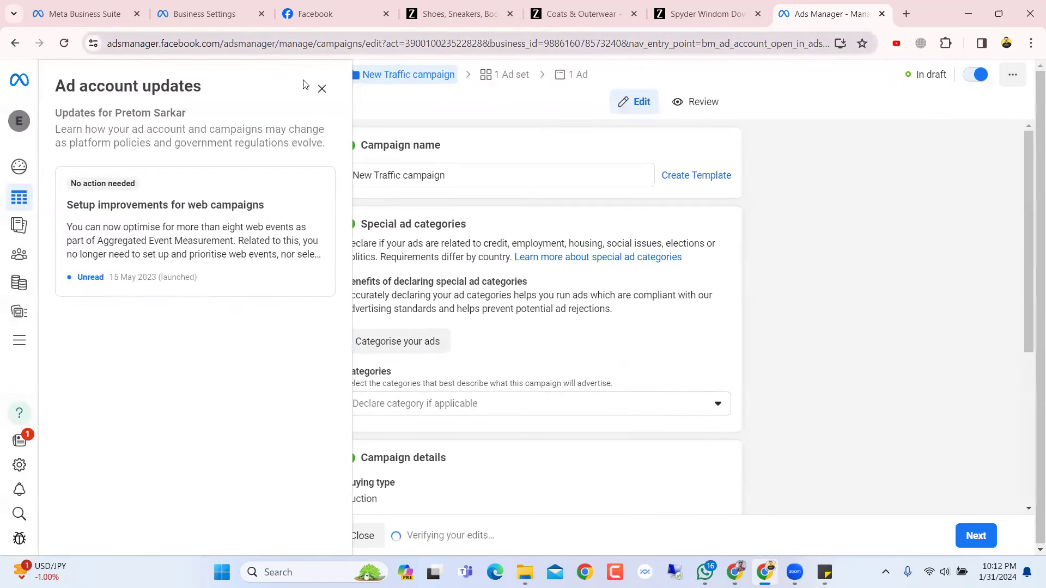
- Dismiss the ad account updates and the pop-ups covering the new Traffic campaign's structure
left_click(322, 89)
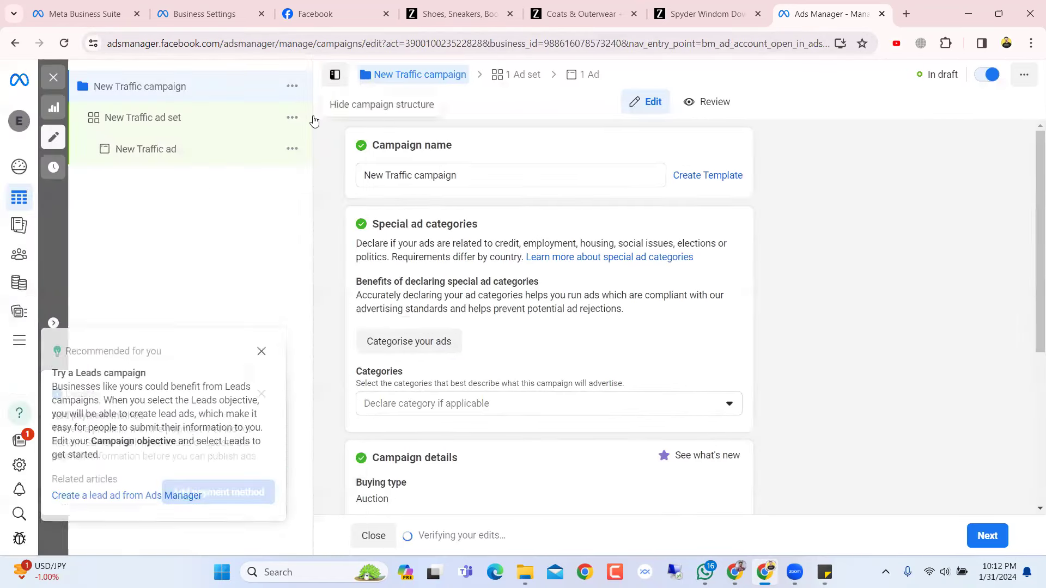
left_click(261, 345)
left_click(260, 394)
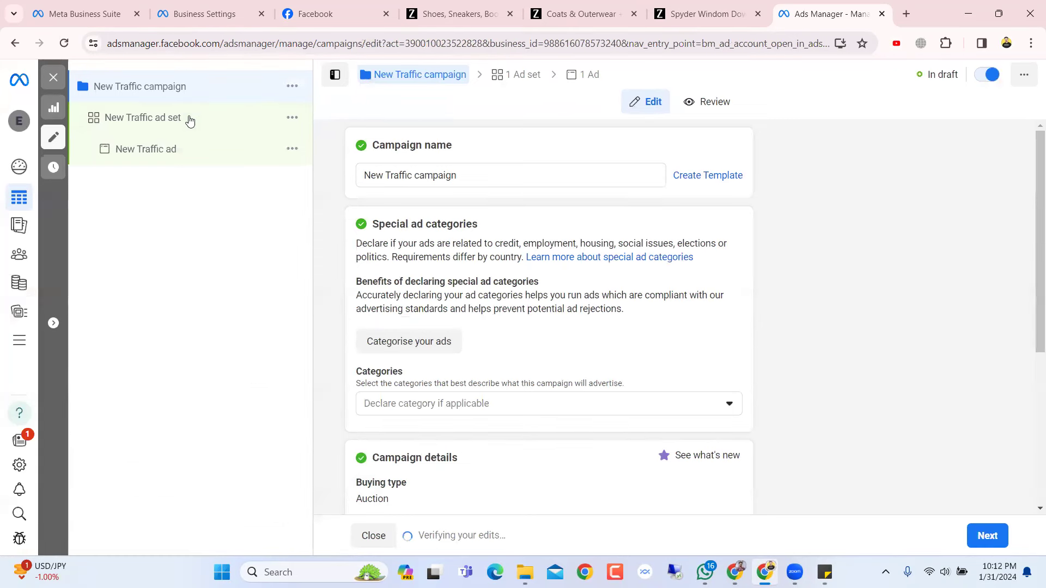
scroll(383, 318, "down", 5)
scroll(412, 417, "up", 5)
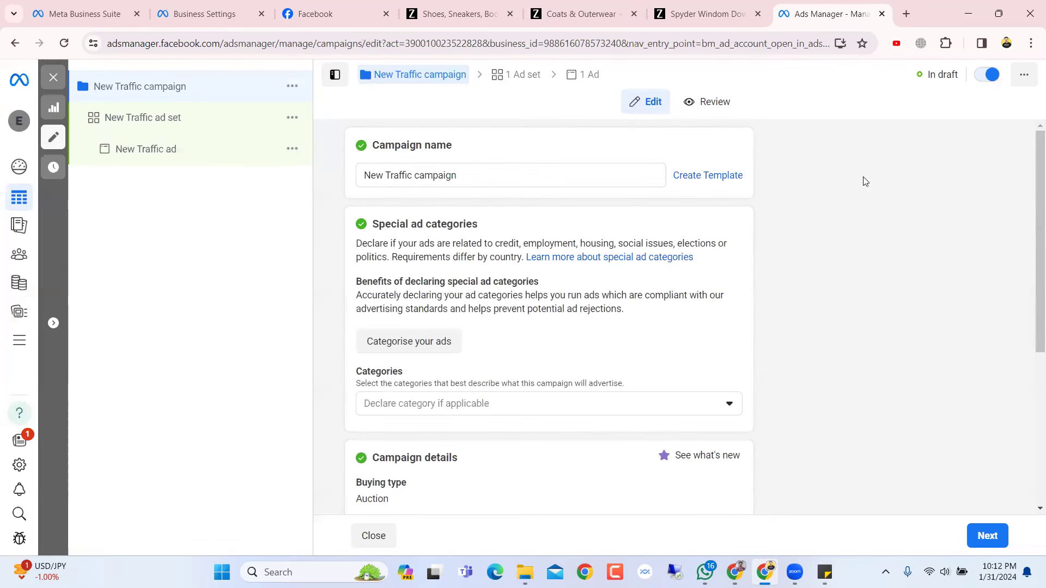
- Look up the product name on the Zappos page and highlight "Down Jacket" in its title
left_click(697, 5)
scroll(711, 188, "up", 2)
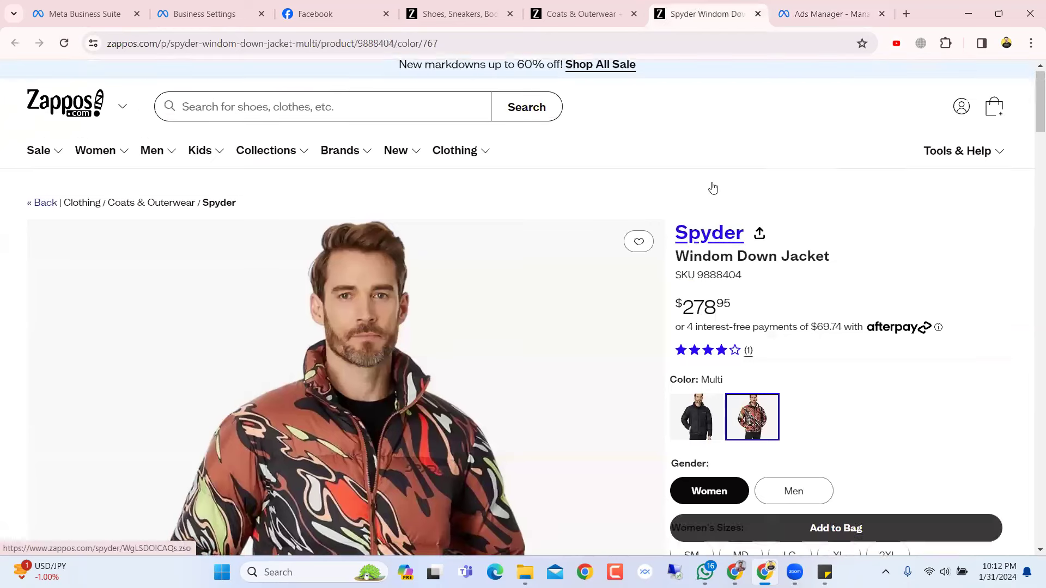
left_click_drag(838, 265, 741, 265)
left_click(837, 264)
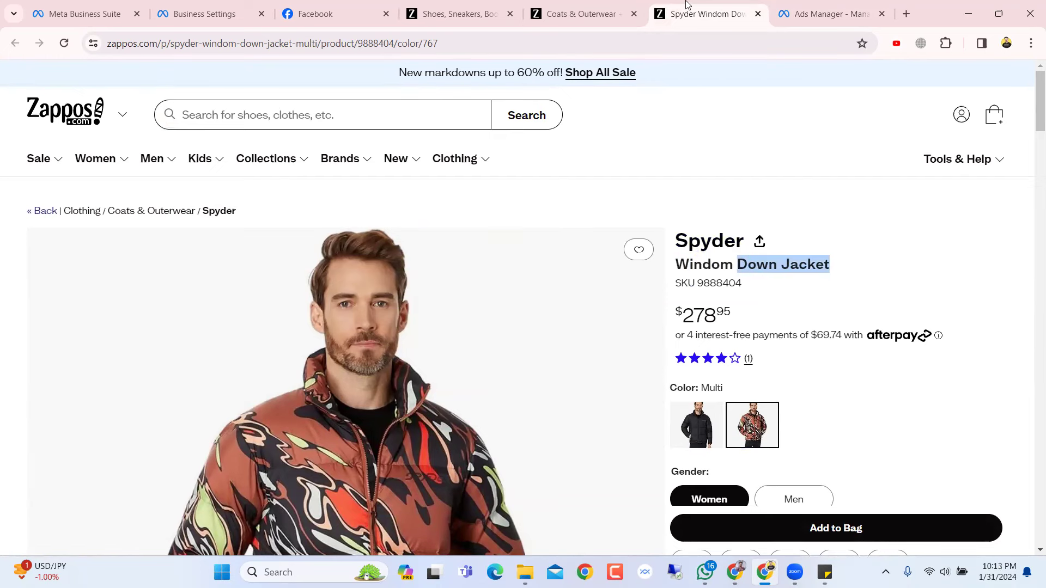
- Return to Ads Manager and rename the campaign as "Down Jacket Traffic campaign"
left_click(779, 6)
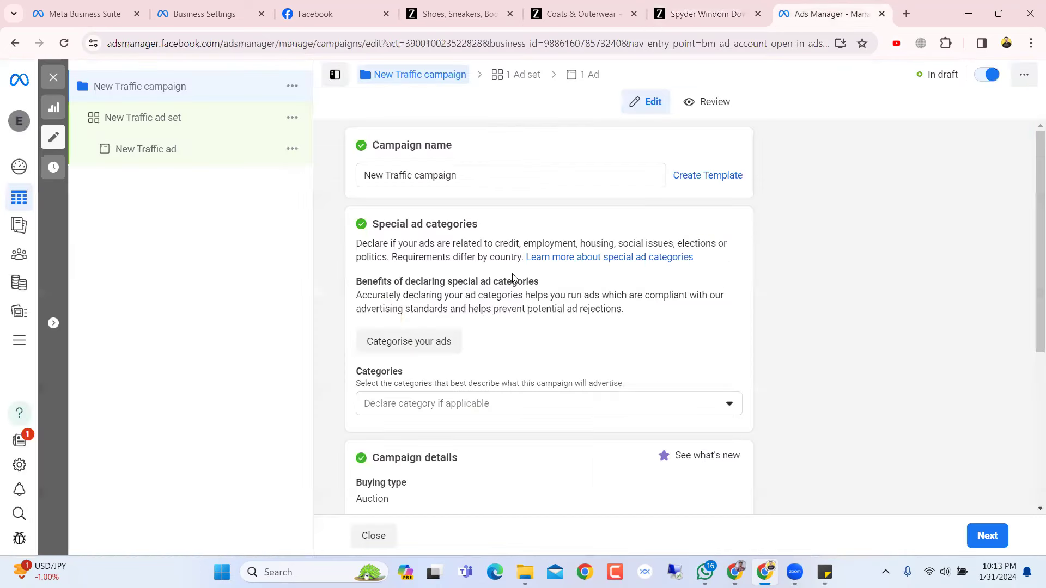
left_click(384, 173)
key("BackSpace")
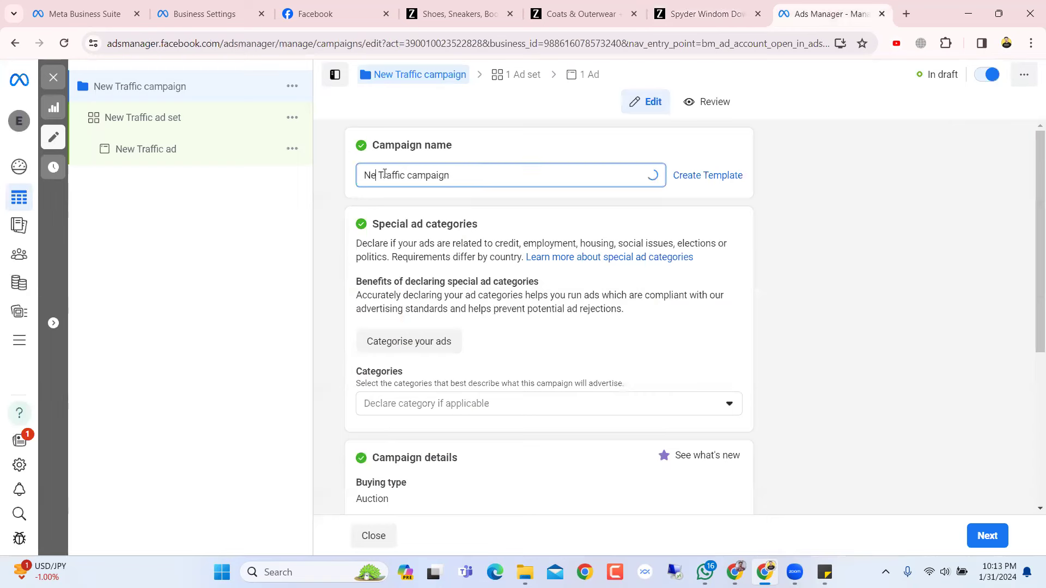
key("BackSpace")
key("BackSpace")
type("Down Jacket")
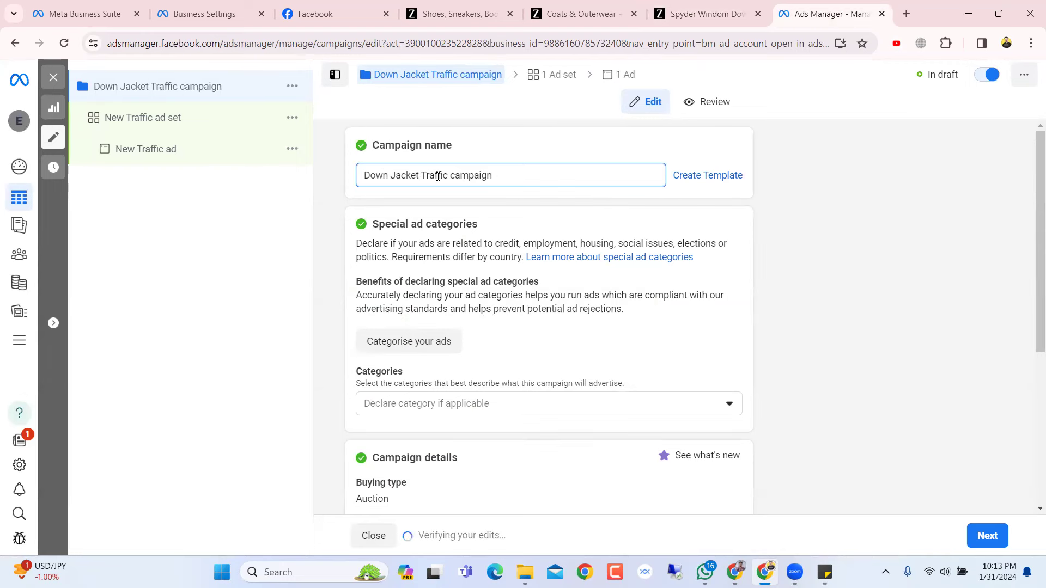
- Review the special ad category options for credit, employment, housing and social issues, elections or politics, leaving none declared
scroll(515, 177, "down", 5)
scroll(515, 177, "up", 4)
scroll(515, 177, "down", 2)
scroll(517, 185, "down", 1)
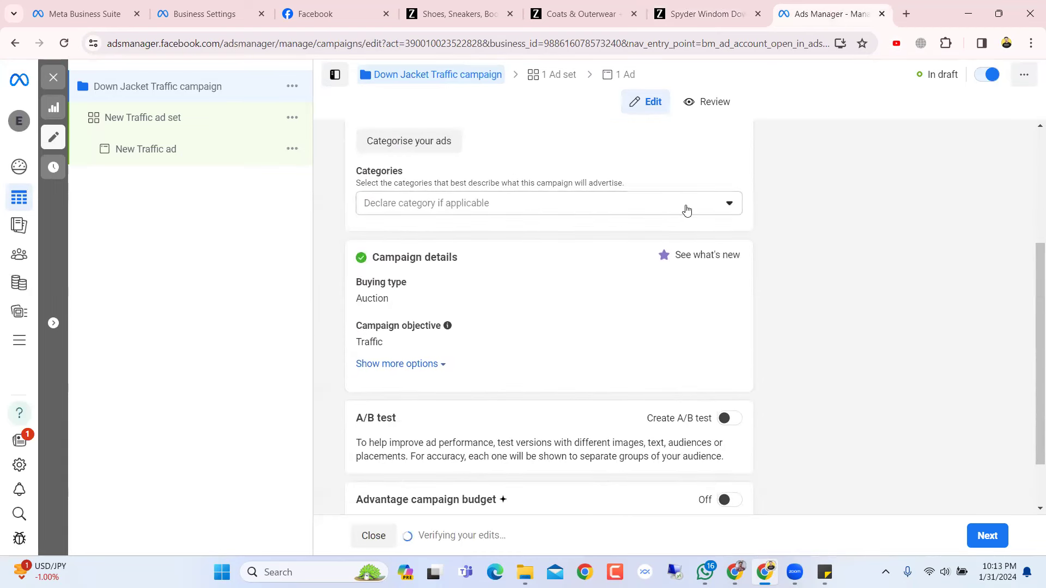
scroll(708, 218, "down", 1)
scroll(735, 215, "up", 3)
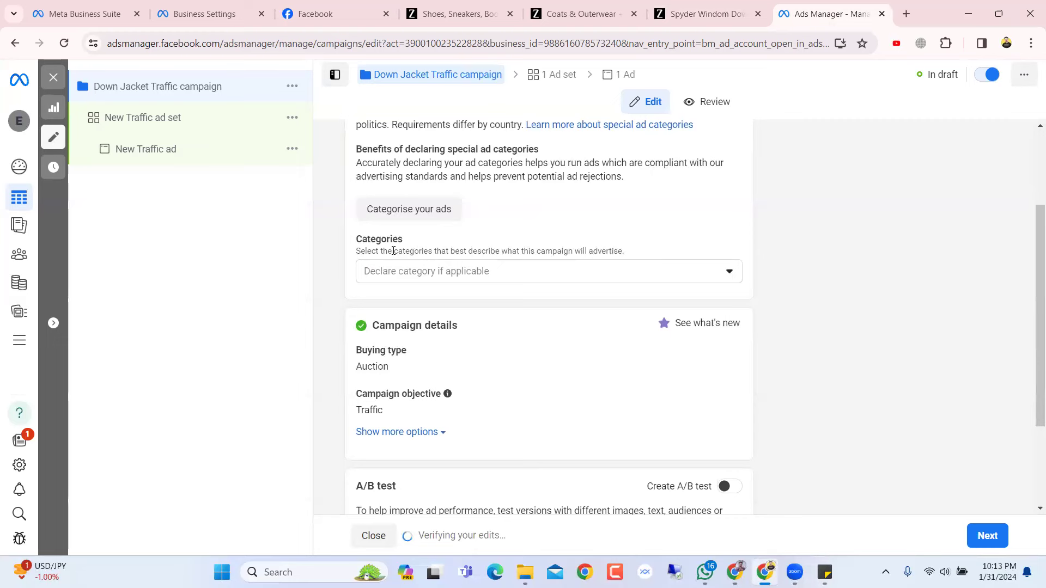
left_click(726, 271)
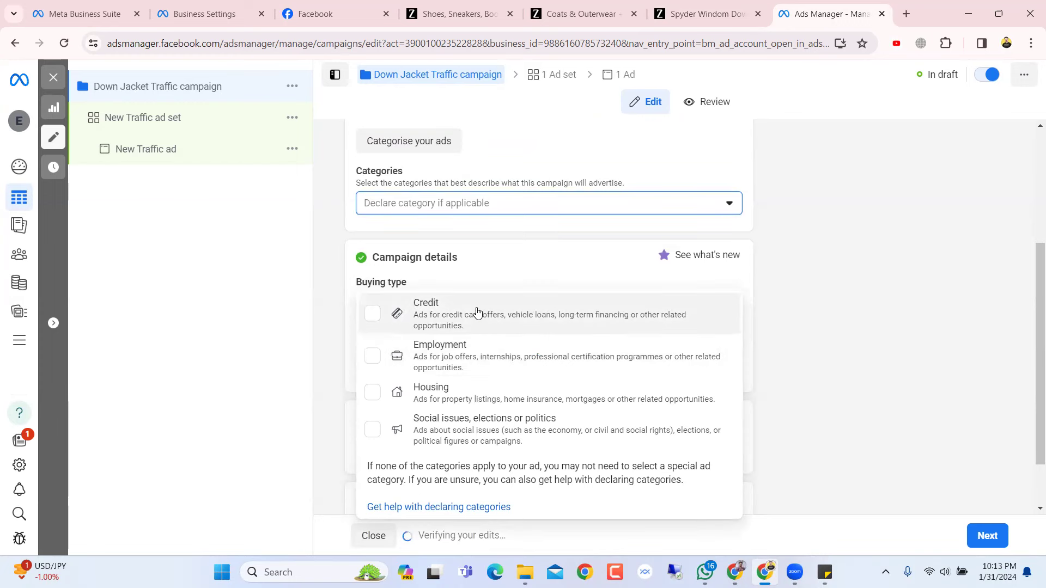
scroll(821, 292, "up", 2)
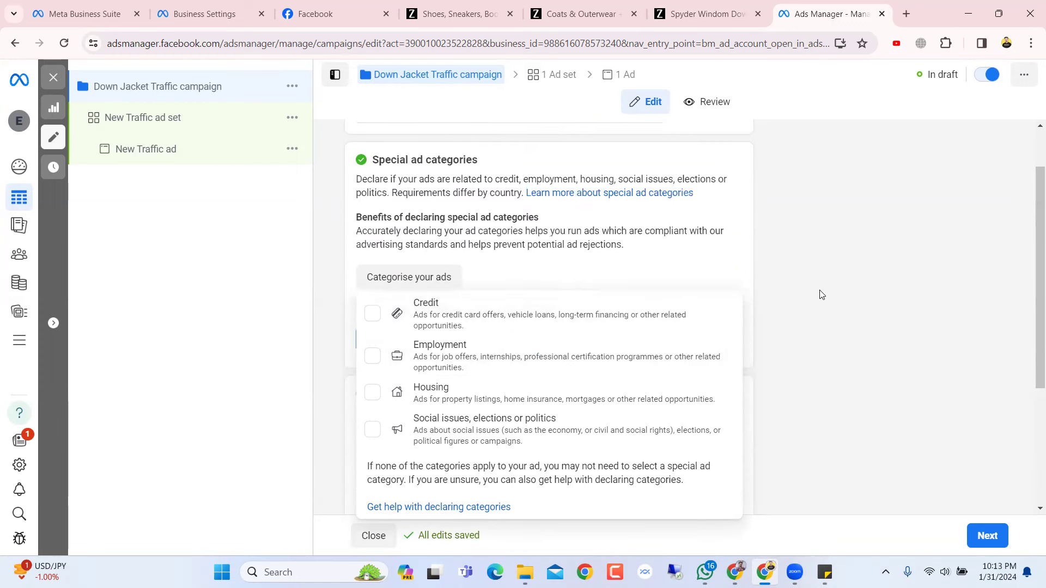
left_click(812, 273)
scroll(812, 273, "up", 2)
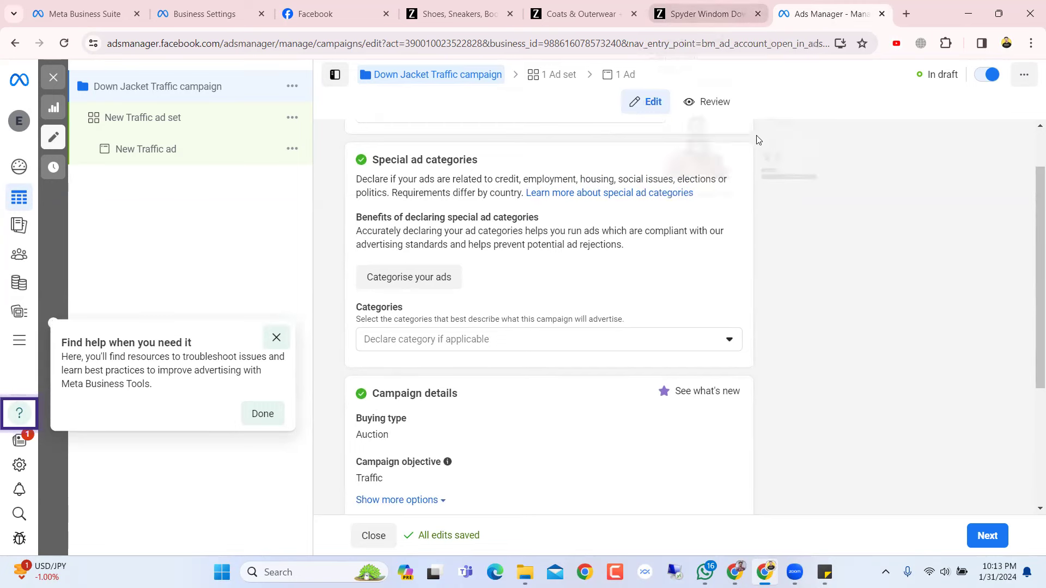
scroll(799, 180, "down", 3)
scroll(799, 181, "up", 2)
scroll(799, 181, "up", 1)
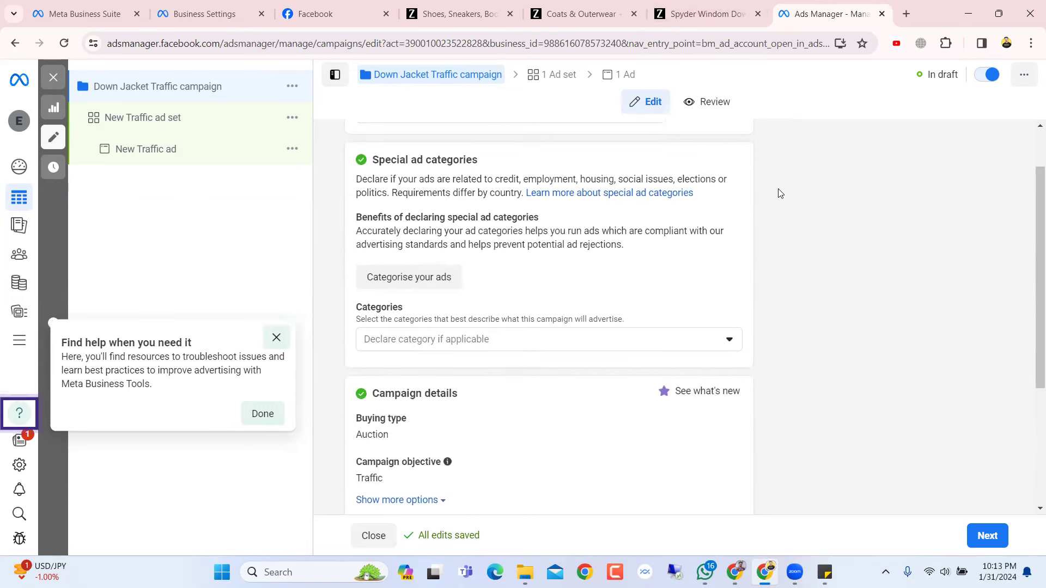
left_click(726, 336)
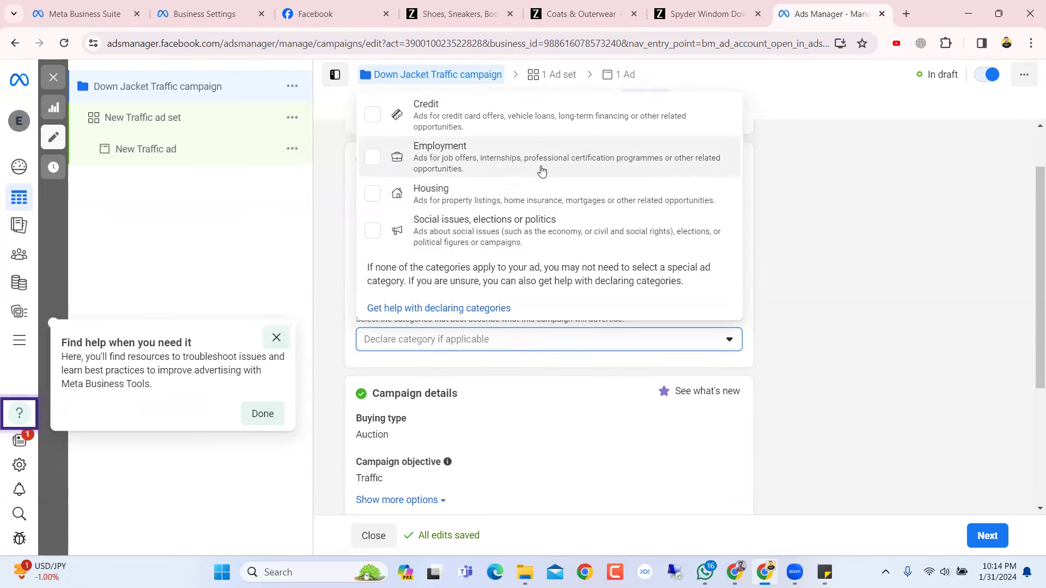
left_click(750, 208)
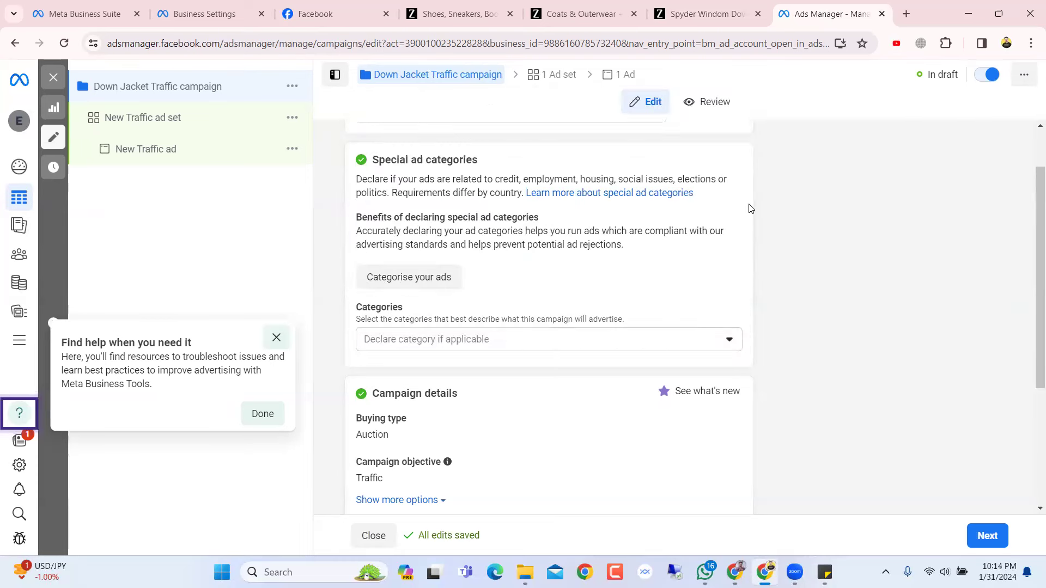
- Dismiss the help tip and turn on Advantage campaign budget for the campaign
scroll(750, 209, "down", 3)
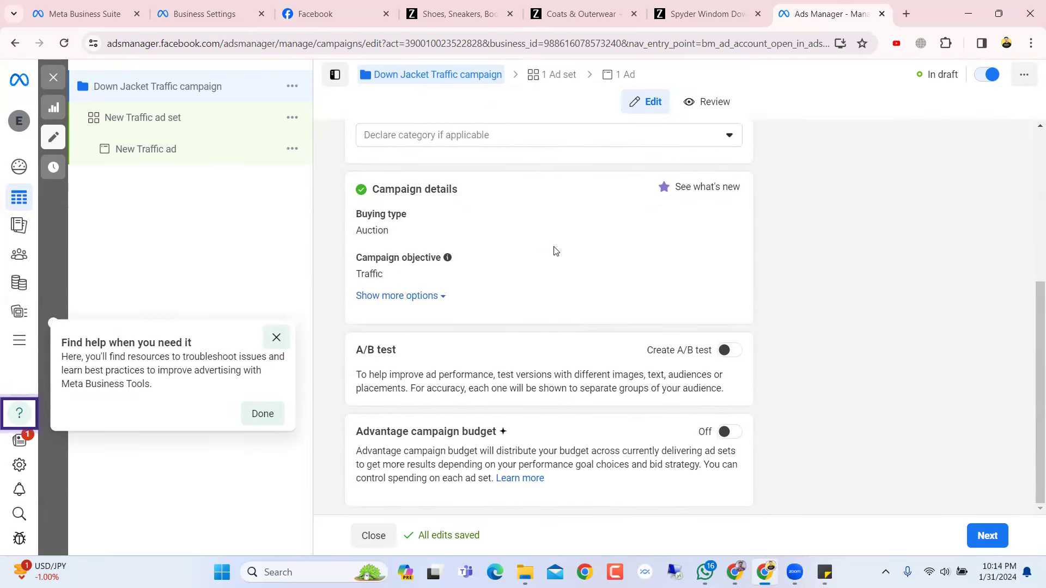
left_click(277, 337)
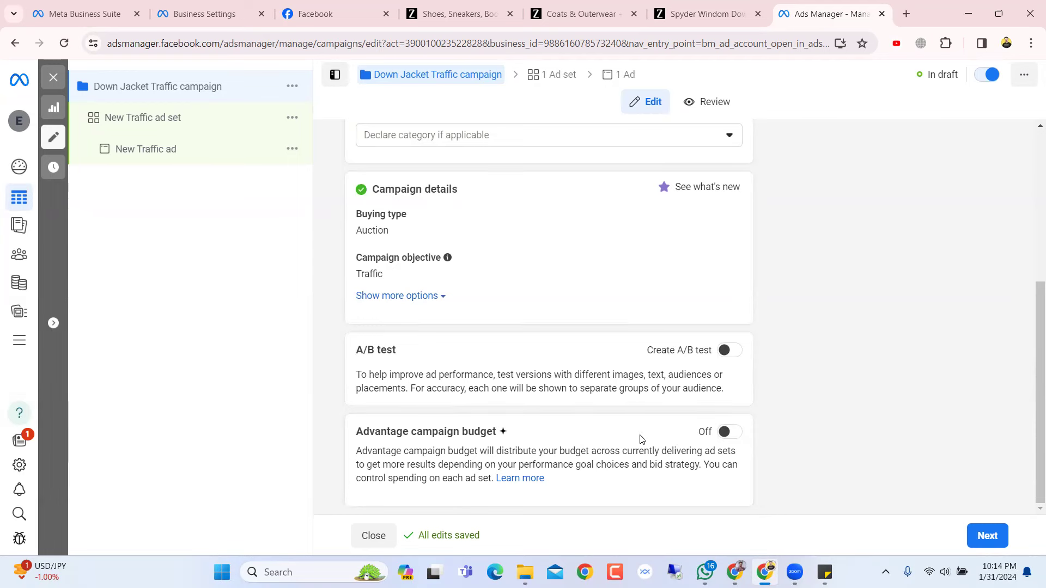
left_click(725, 432)
scroll(687, 392, "down", 5)
scroll(687, 393, "up", 3)
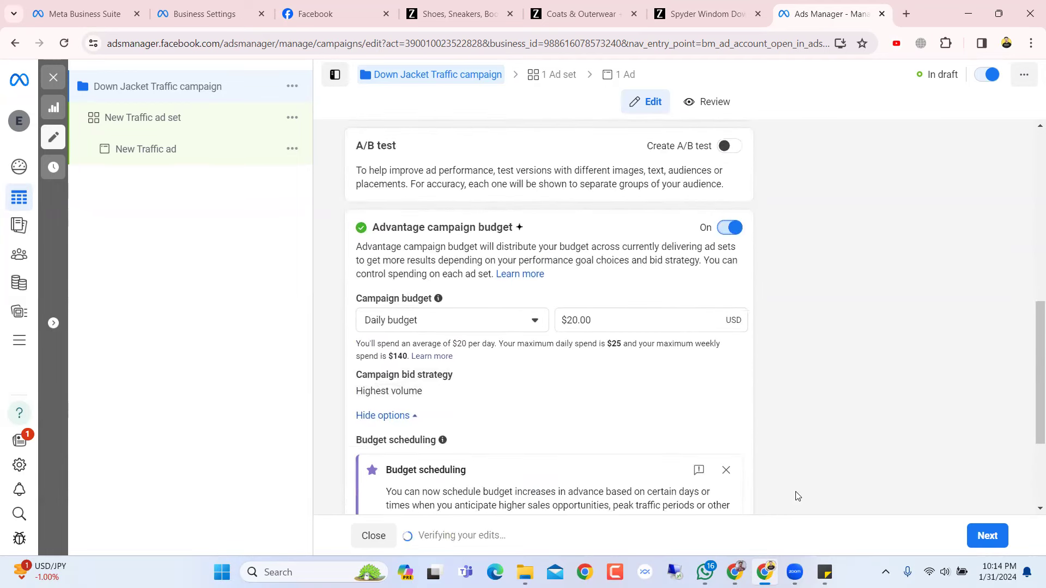
- Compare the $20 noted in the sticky note with the campaign's daily budget amount
mouse_move(825, 572)
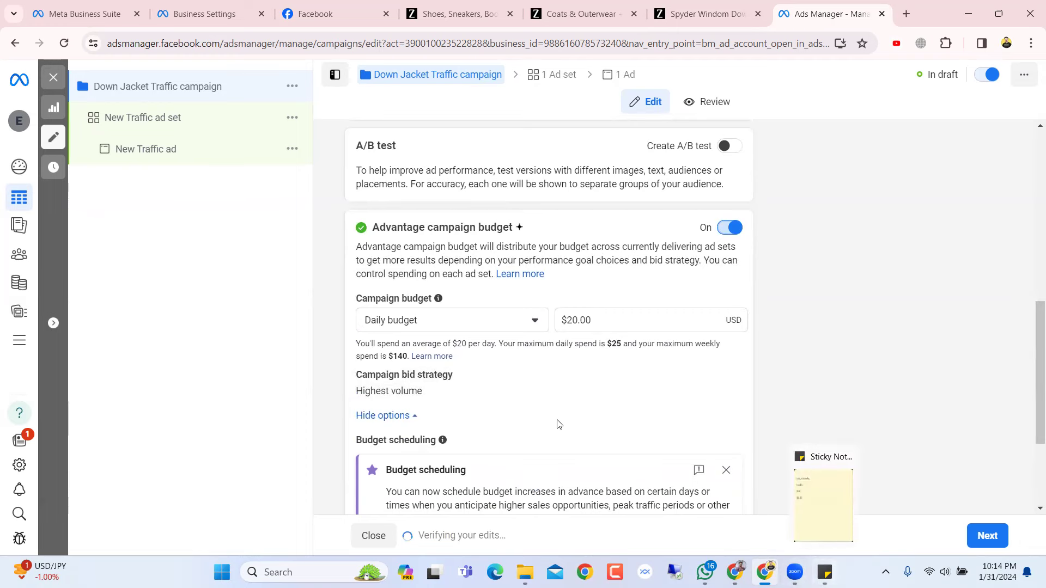
scroll(557, 423, "down", 3)
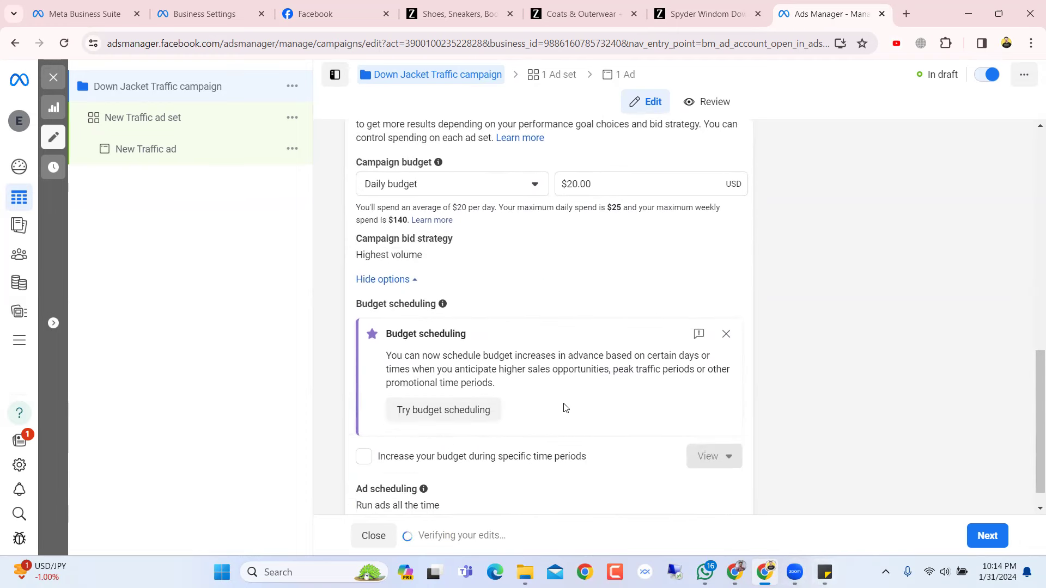
scroll(572, 370, "up", 1)
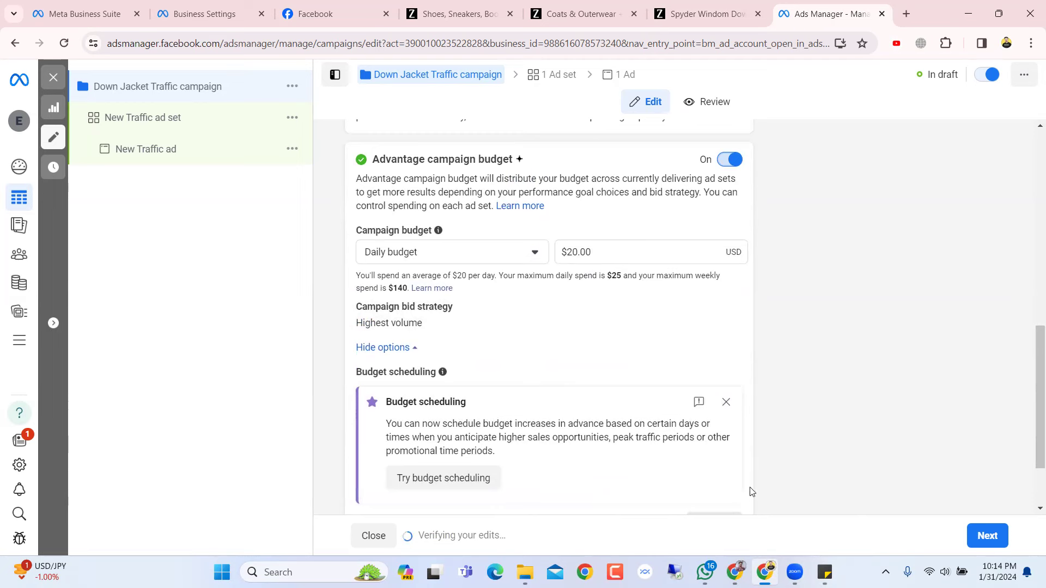
left_click(825, 572)
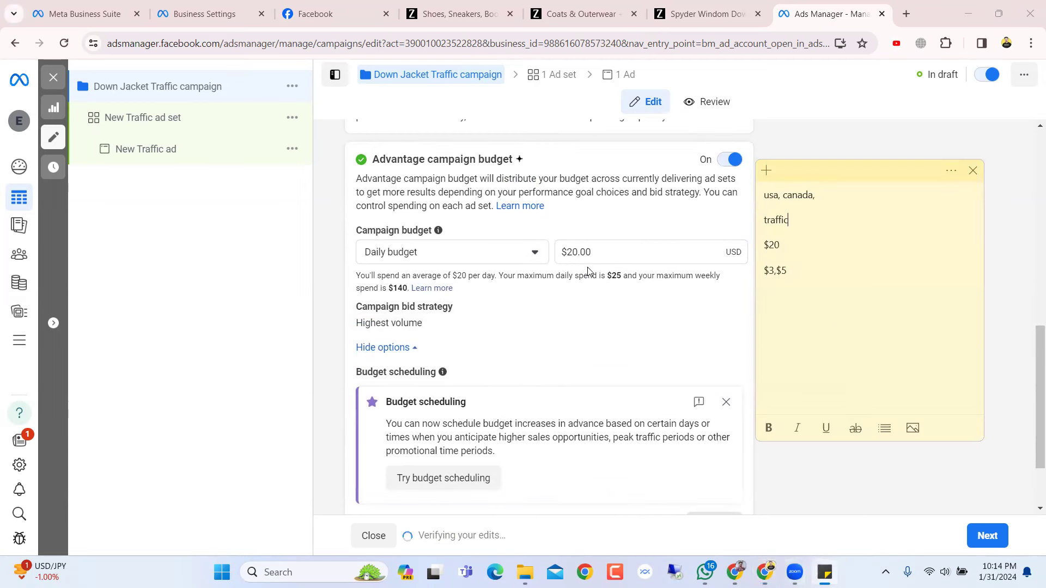
left_click(603, 252)
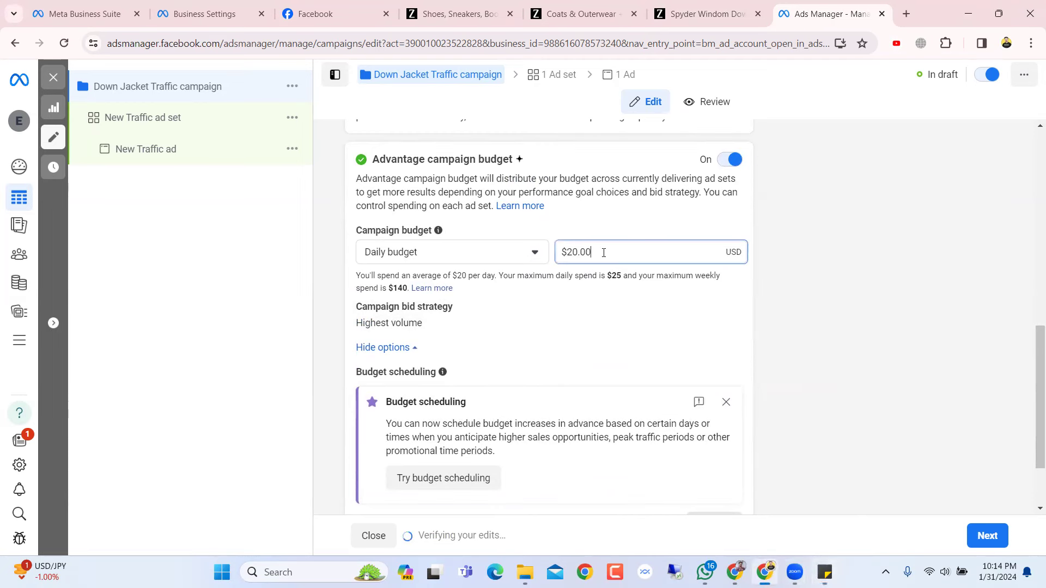
- Switch the campaign budget type to Lifetime budget and review its settings
left_click(537, 255)
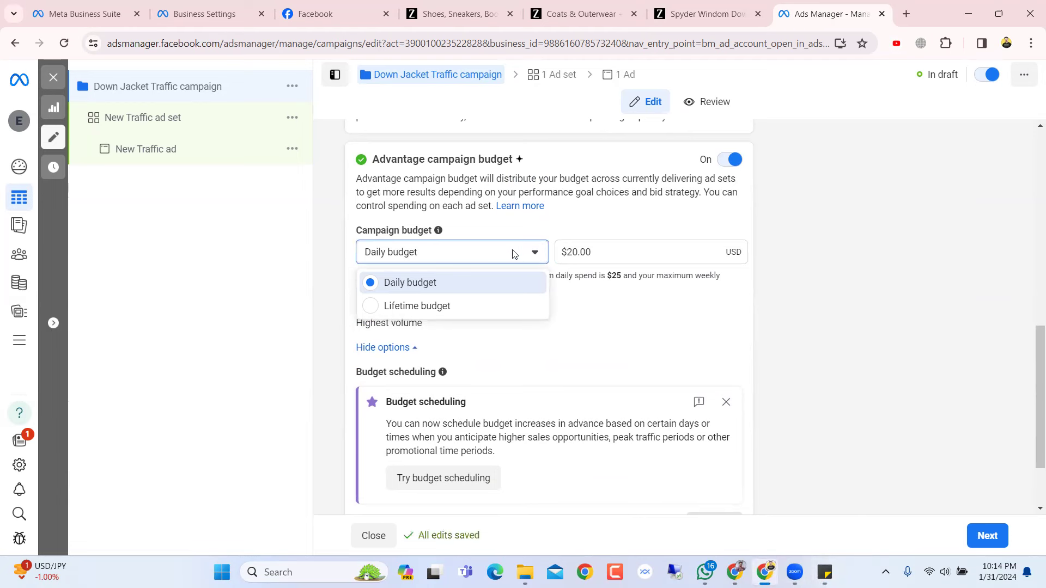
left_click(452, 308)
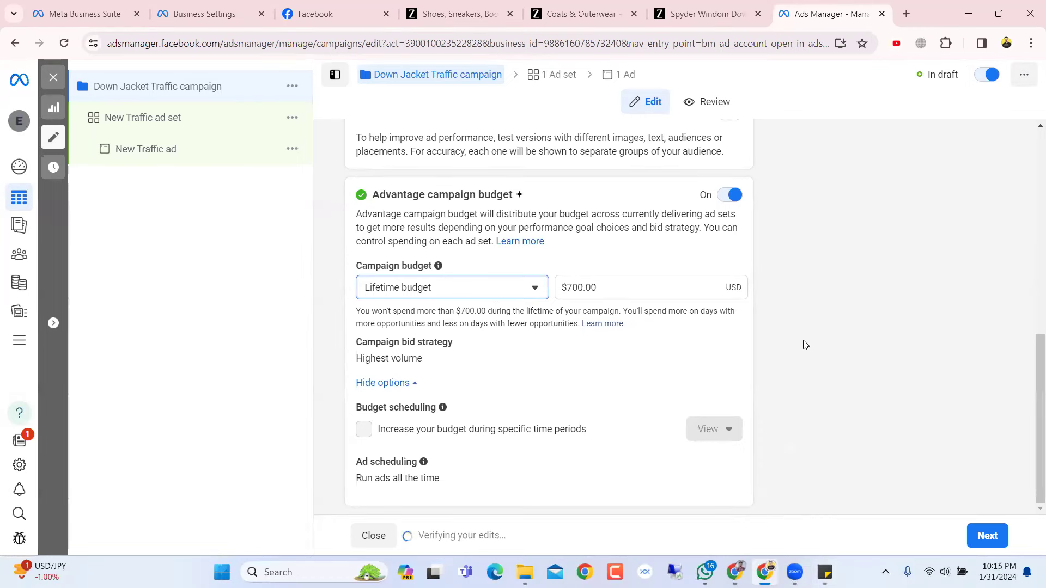
scroll(802, 335, "up", 2)
scroll(803, 336, "down", 2)
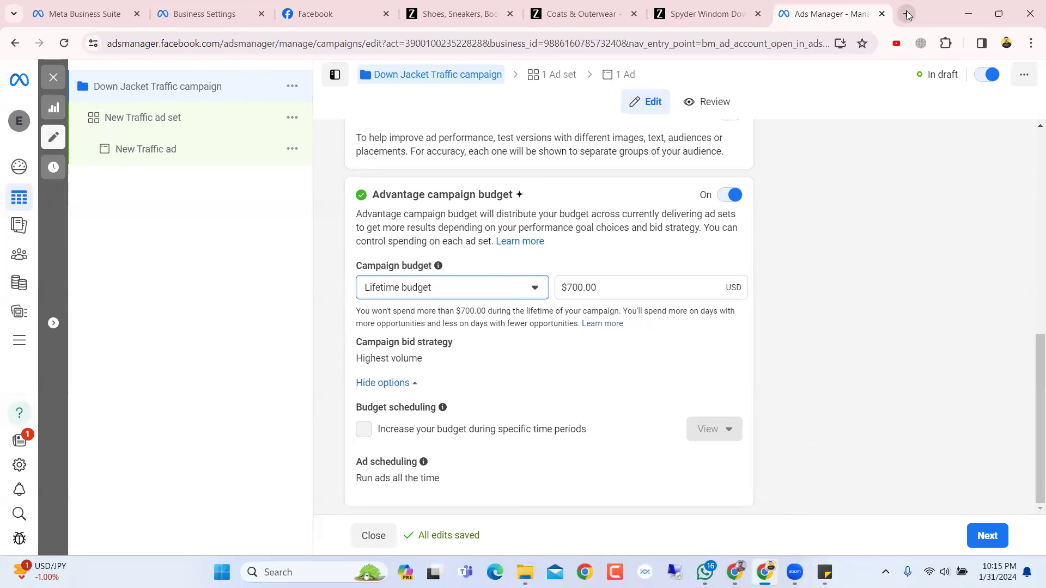
- Open a new incognito window and go to fiverr.com
left_click(1031, 43)
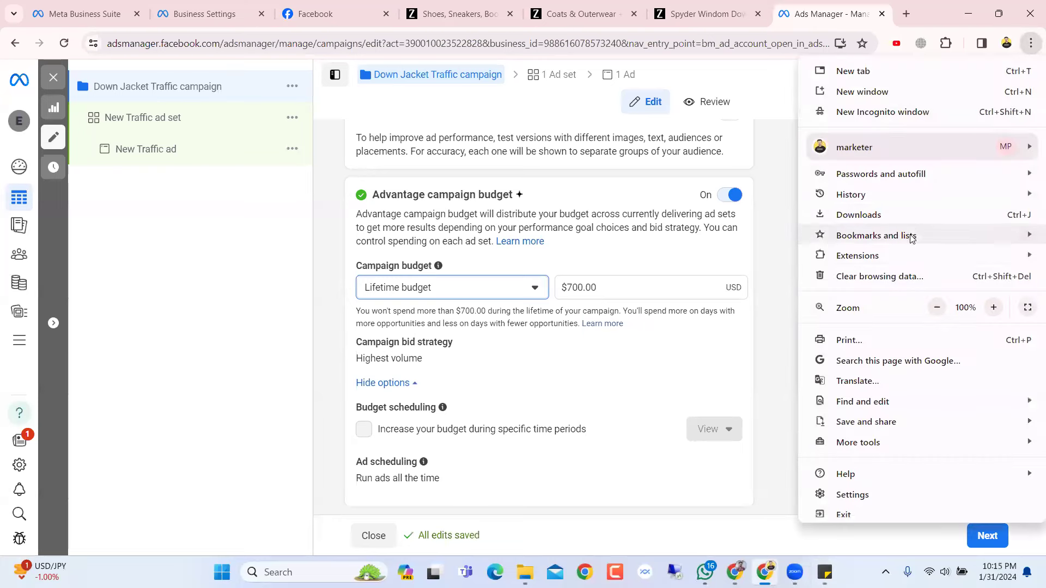
left_click(894, 112)
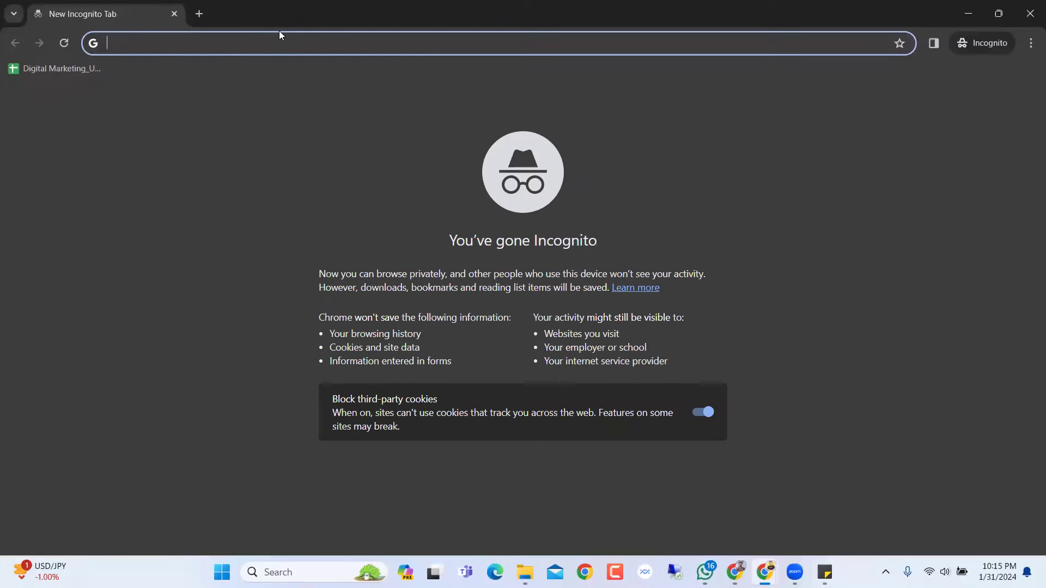
type("f")
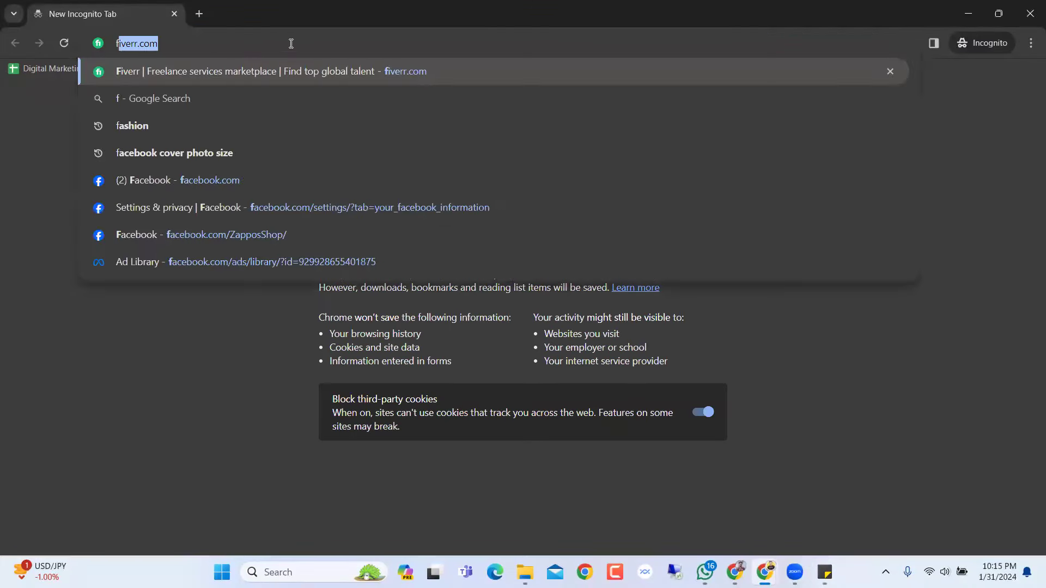
type("iverr.com")
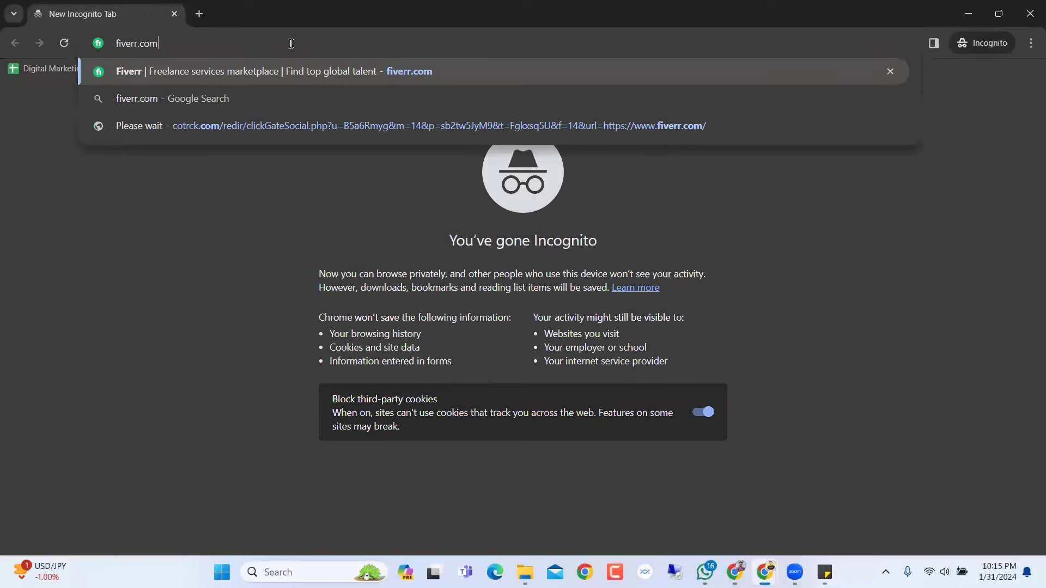
key("Return")
- Search Fiverr's services for "facebook ads campaign" using the suggested term
left_click(348, 353)
type("facebook")
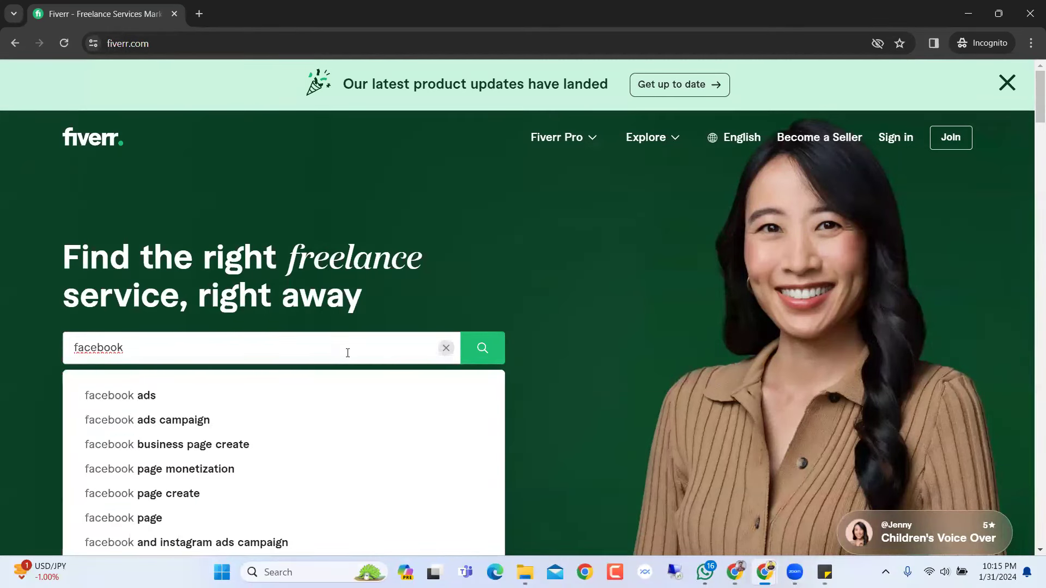
key("Down")
key("Down")
key("Return")
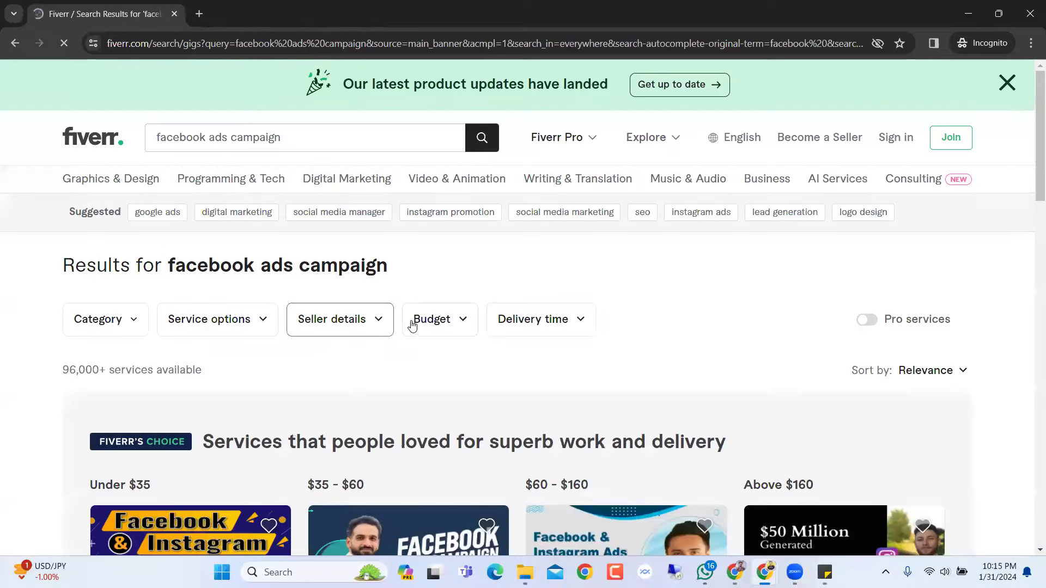
- Dismiss the account creation prompt and open the gig for setting up and managing a Facebook ads campaign for leads and sales in a new tab
scroll(412, 325, "down", 13)
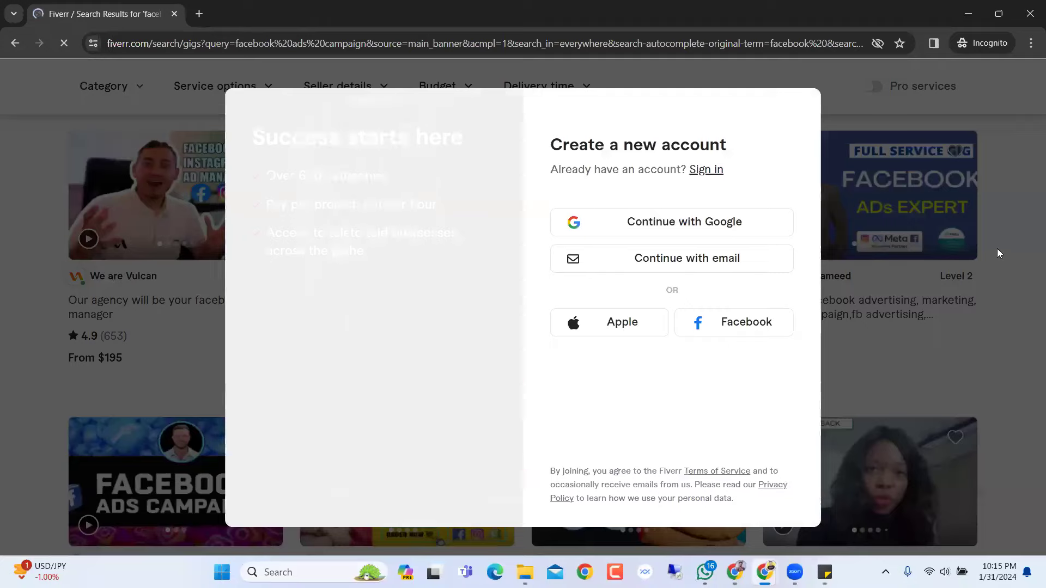
left_click(1028, 252)
scroll(904, 281, "down", 6)
scroll(904, 282, "up", 2)
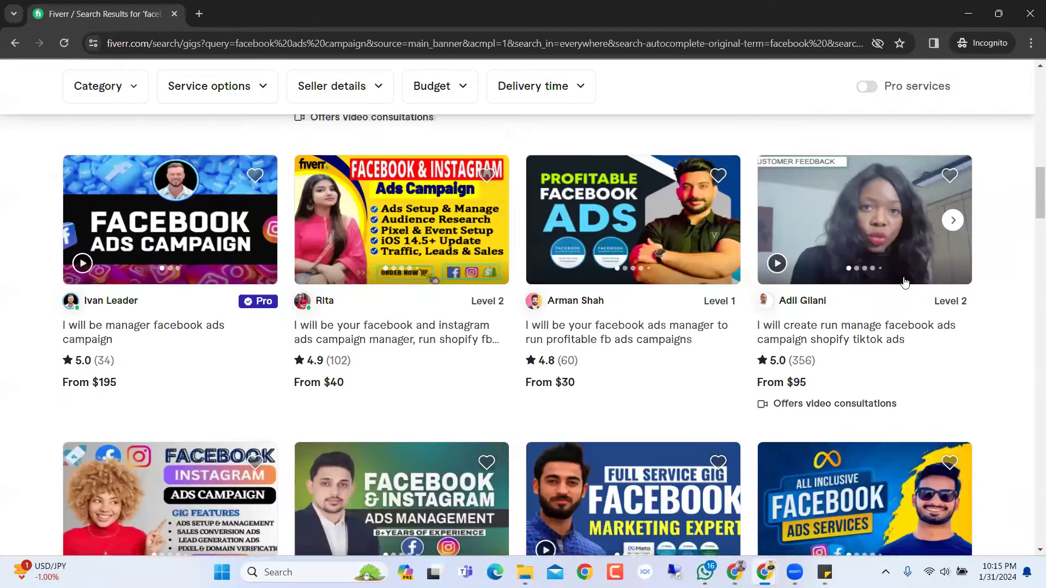
scroll(904, 281, "up", 5)
right_click(637, 307)
left_click(662, 320)
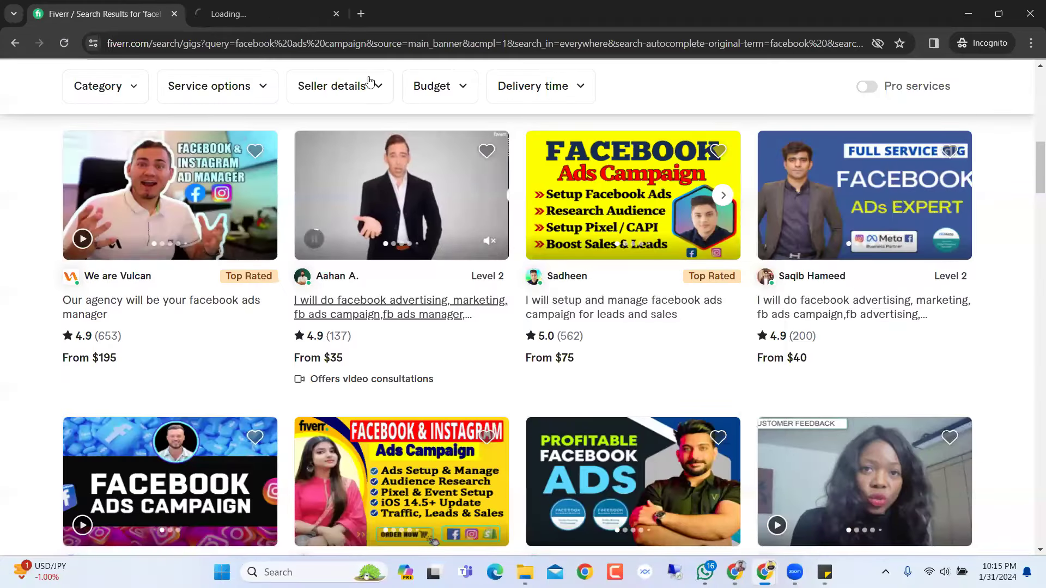
key("ctrl+Tab")
- Compare the gig's Basic, Standard and Premium packages, including their prices and campaign durations
scroll(482, 316, "down", 4)
scroll(481, 318, "up", 4)
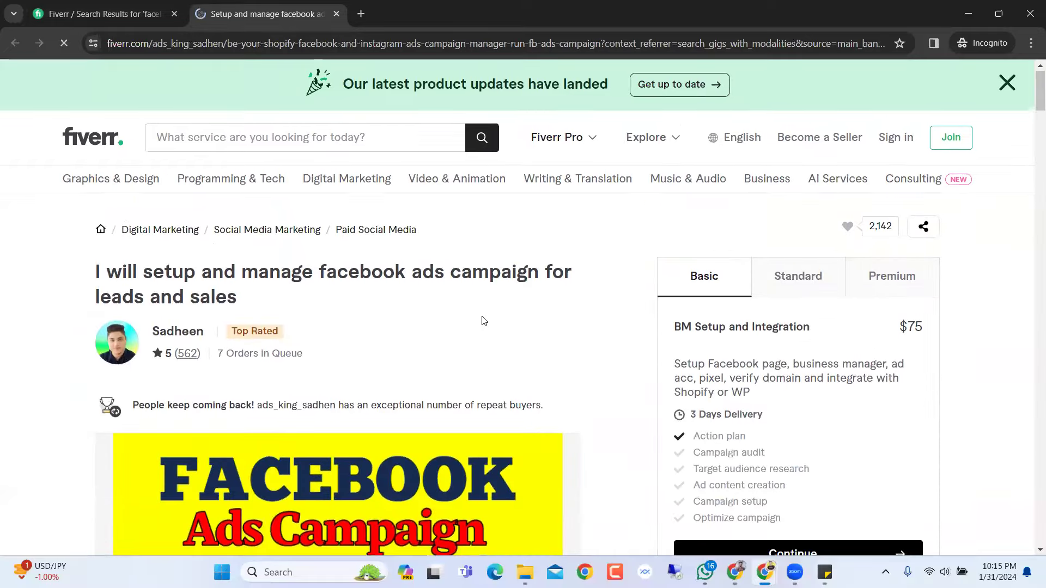
scroll(481, 321, "down", 2)
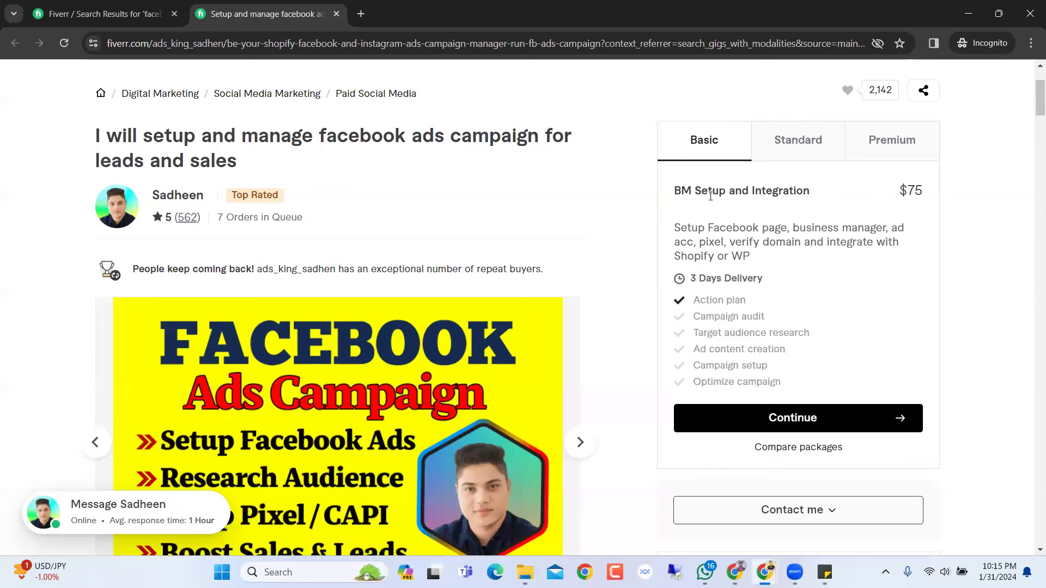
left_click(888, 162)
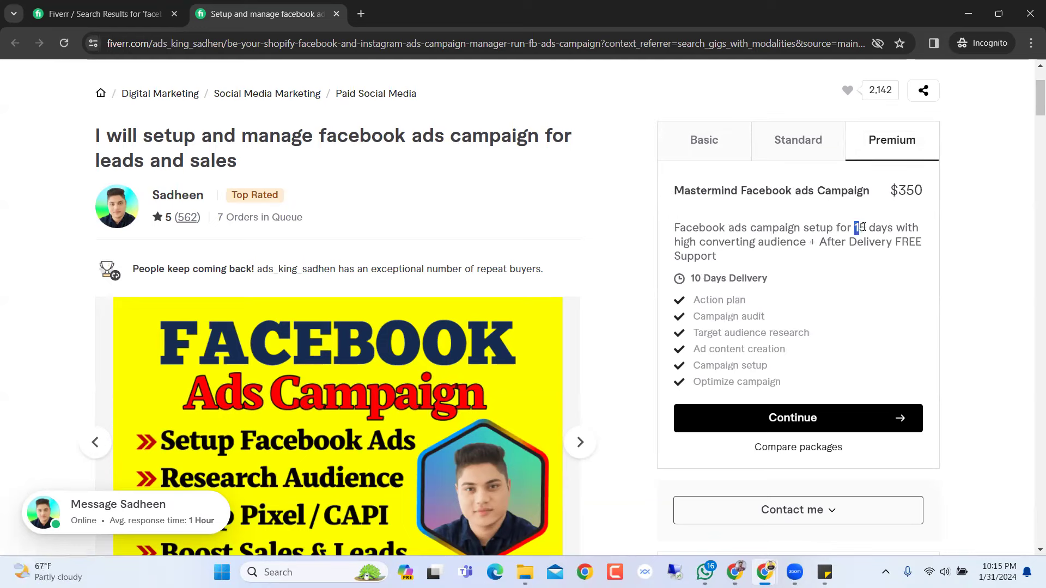
left_click(862, 226)
double_click(865, 226)
left_click(821, 163)
left_click(734, 157)
left_click(800, 156)
left_click(858, 157)
left_click_drag(865, 229, 854, 228)
left_click(824, 158)
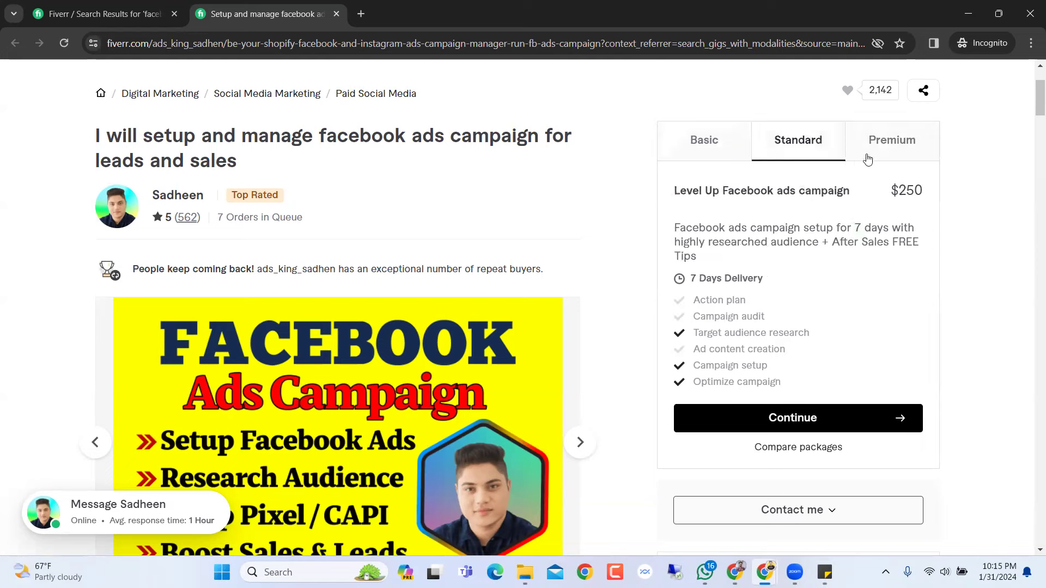
left_click(865, 156)
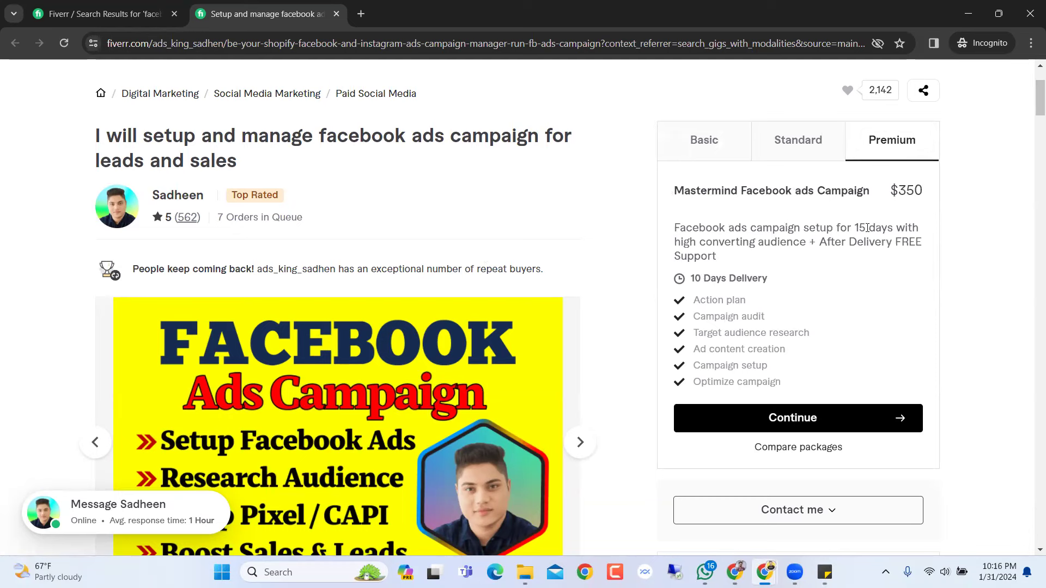
- Examine the Premium package's description and its 15-day campaign setup period
left_click_drag(866, 228, 859, 227)
left_click(855, 228)
left_click_drag(722, 261, 674, 224)
left_click(772, 271)
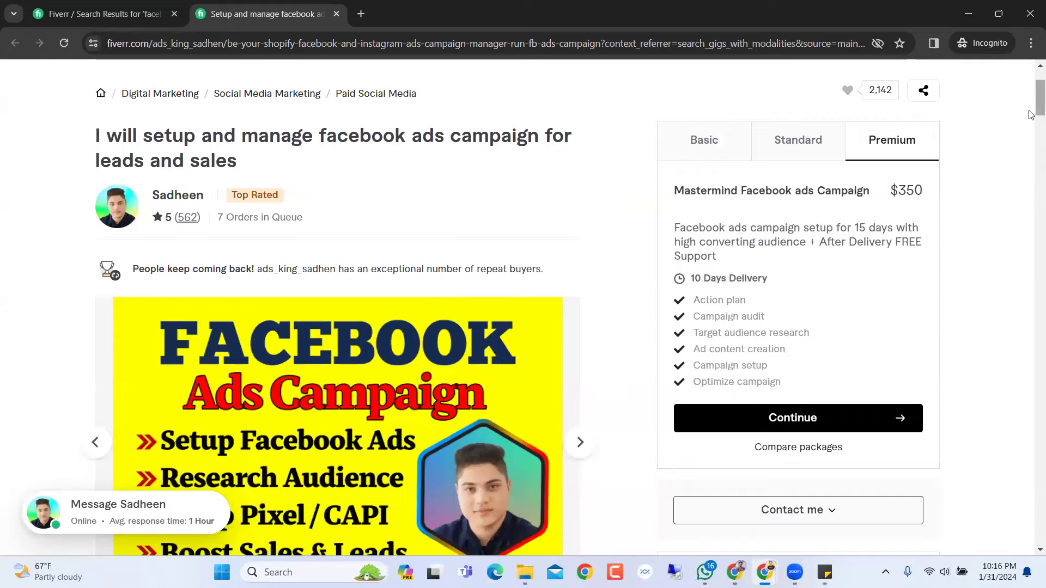
scroll(1031, 114, "down", 2)
scroll(1031, 114, "up", 2)
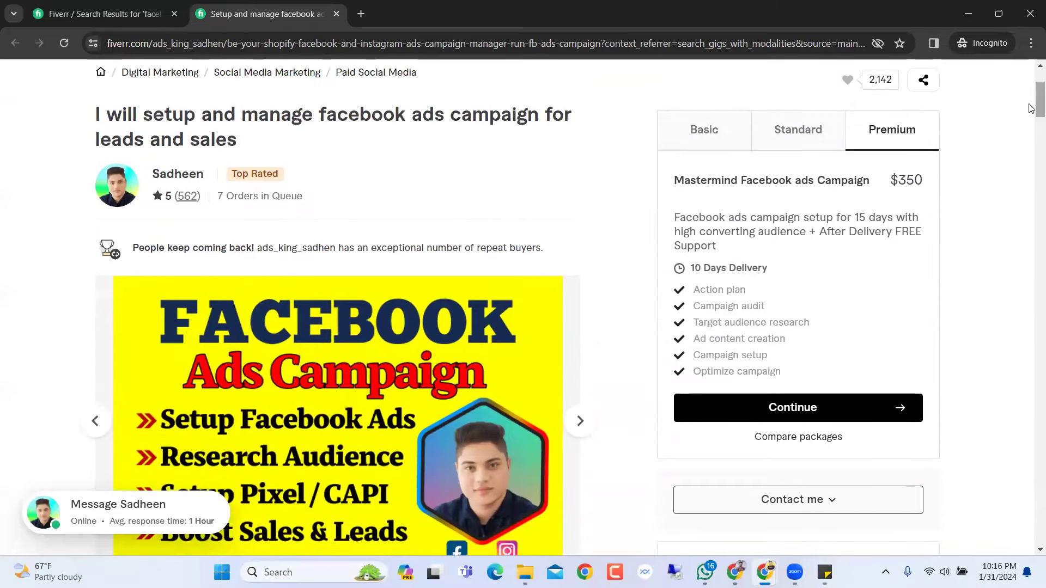
scroll(1014, 137, "up", 1)
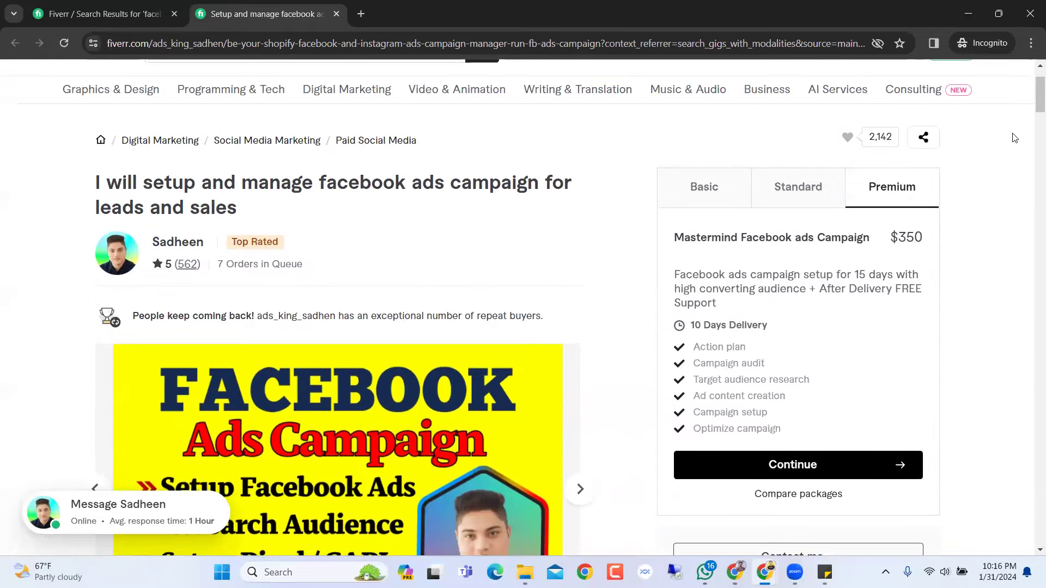
scroll(1014, 137, "up", 2)
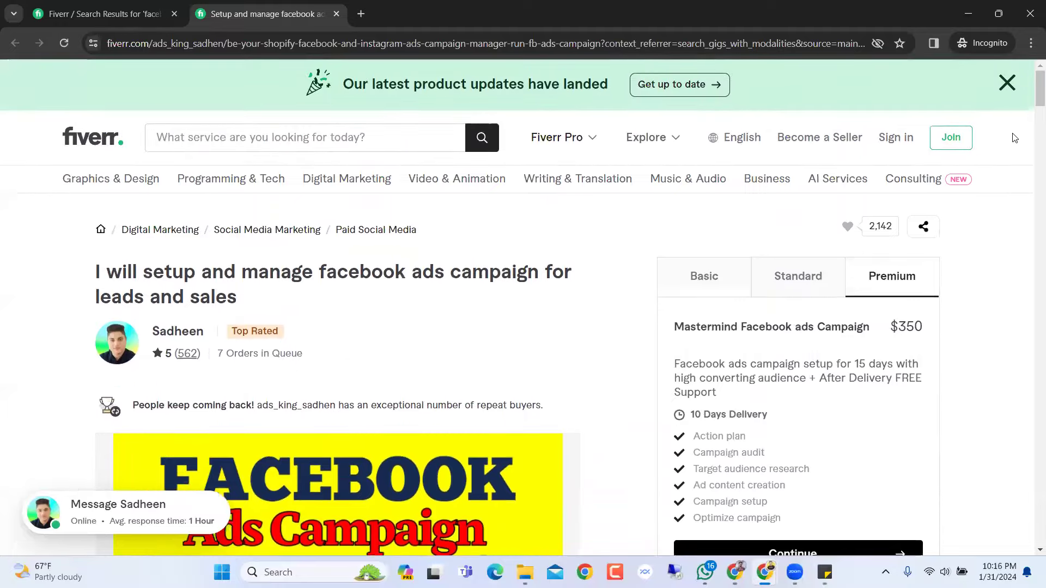
left_click(1007, 83)
scroll(1008, 153, "up", 1)
scroll(1008, 153, "down", 2)
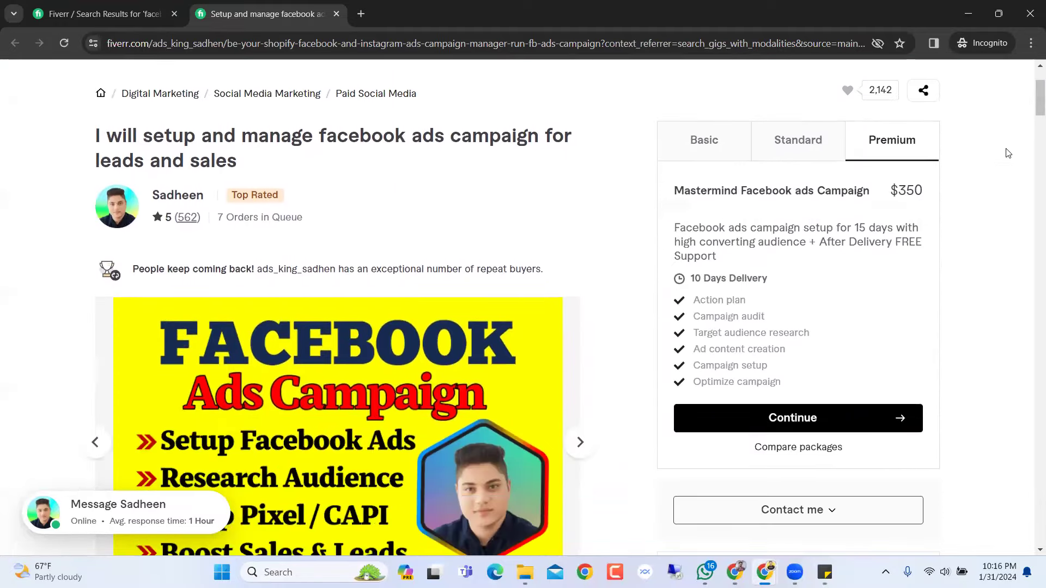
scroll(1008, 153, "up", 2)
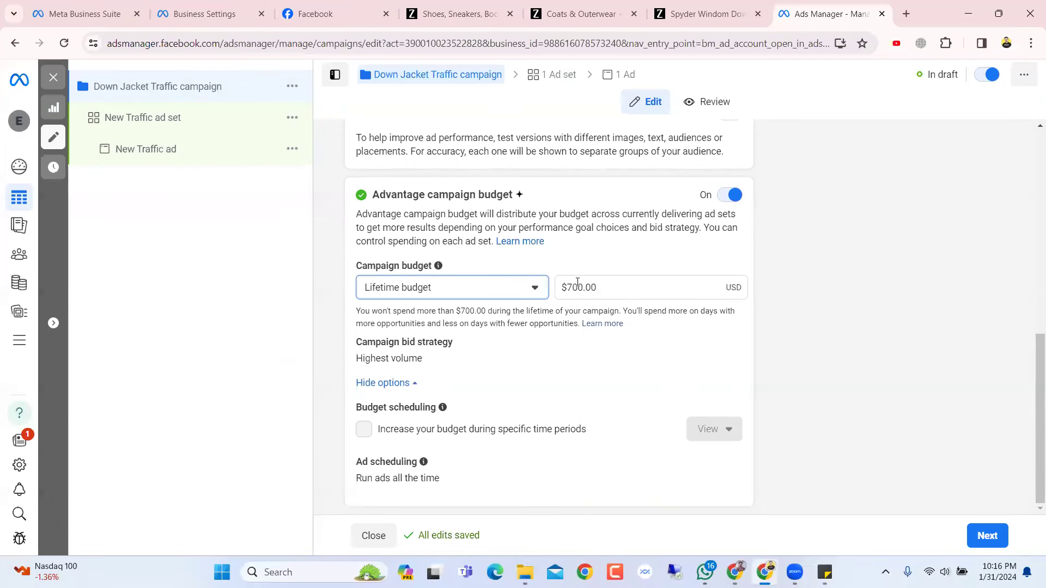
- Switch back to Ads Manager and set the campaign's lifetime budget to $200
left_click_drag(584, 286, 567, 284)
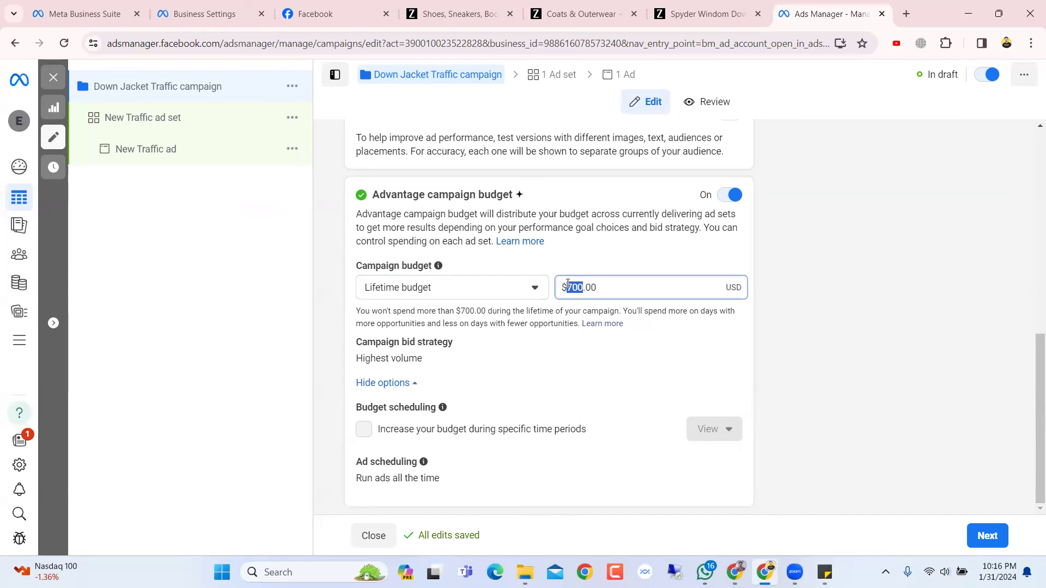
left_click(568, 284)
key("BackSpace")
key("BackSpace")
key("BackSpace")
type("200")
left_click(635, 336)
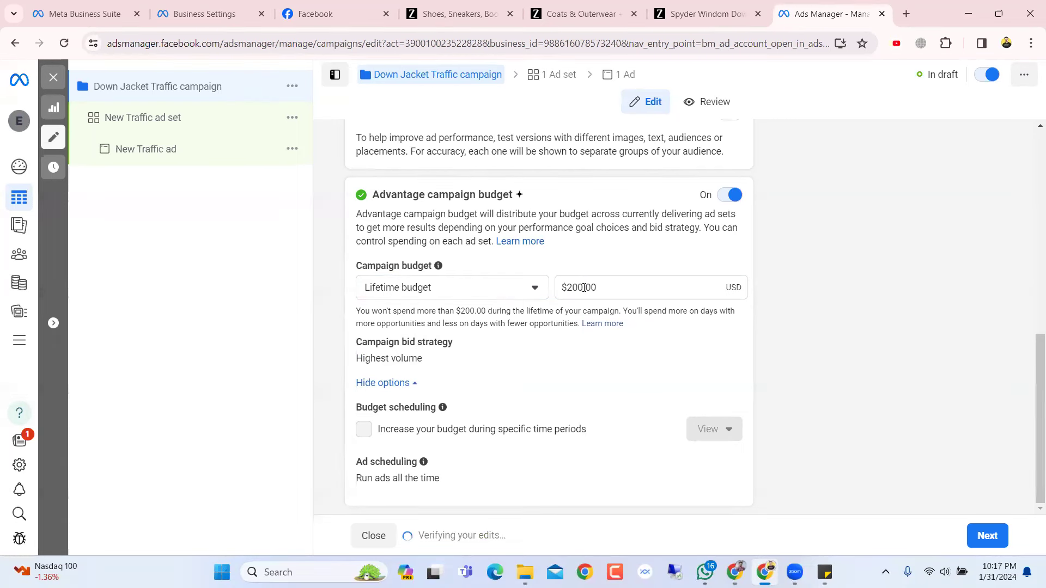
- Change the campaign budget type to Daily budget and set the amount to $20
left_click(539, 290)
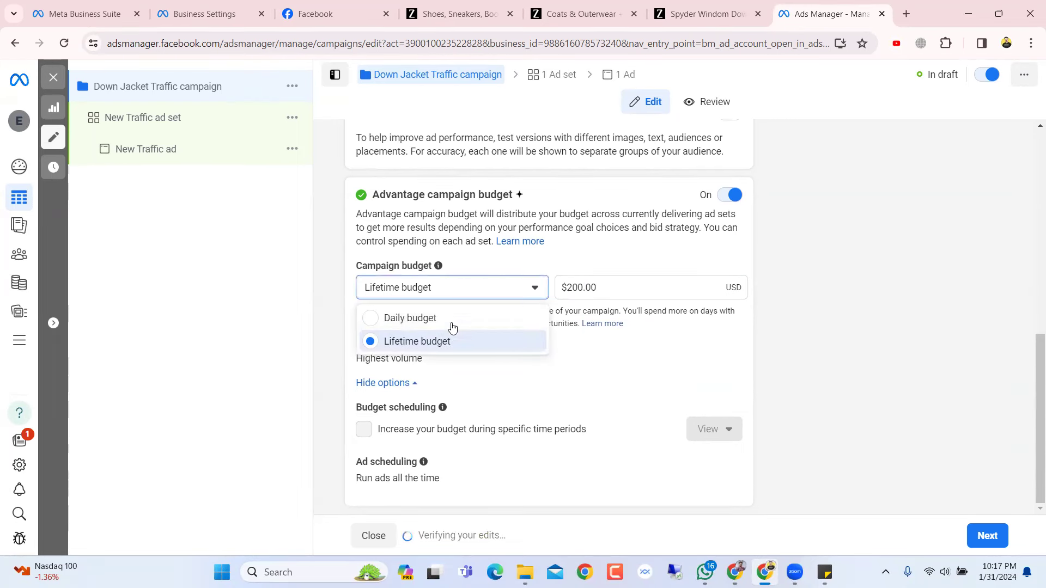
left_click(457, 317)
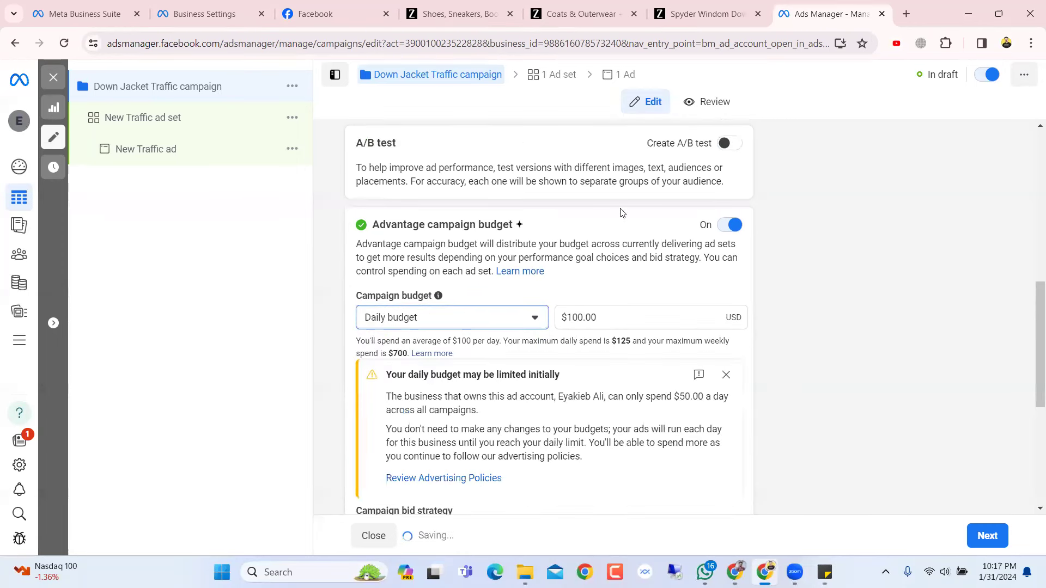
scroll(622, 212, "down", 1)
left_click(585, 249)
key("BackSpace")
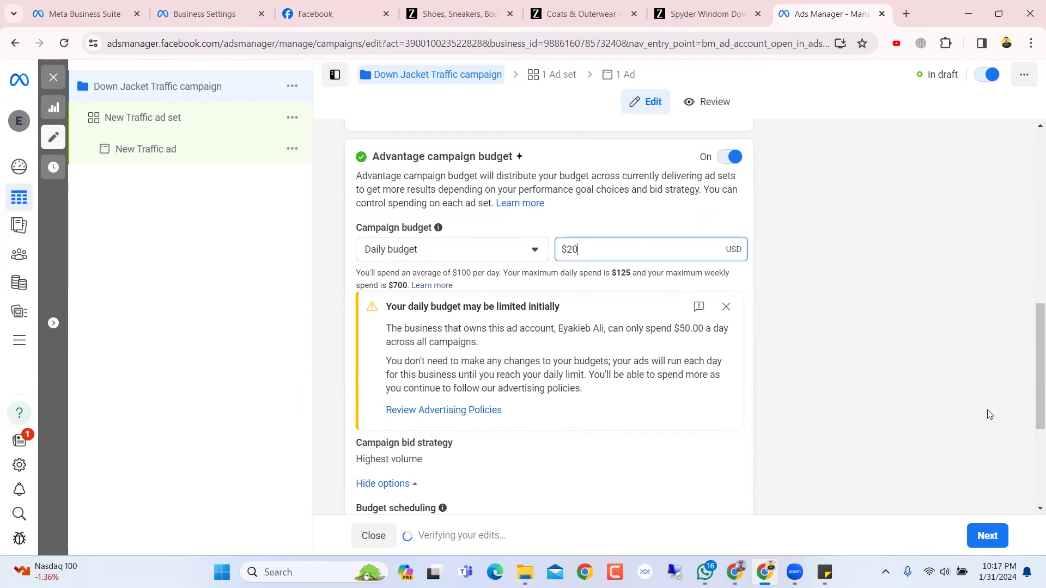
left_click(943, 289)
- Dismiss the Budget scheduling notice and collapse the extra options of the Advantage campaign budget
scroll(943, 289, "down", 2)
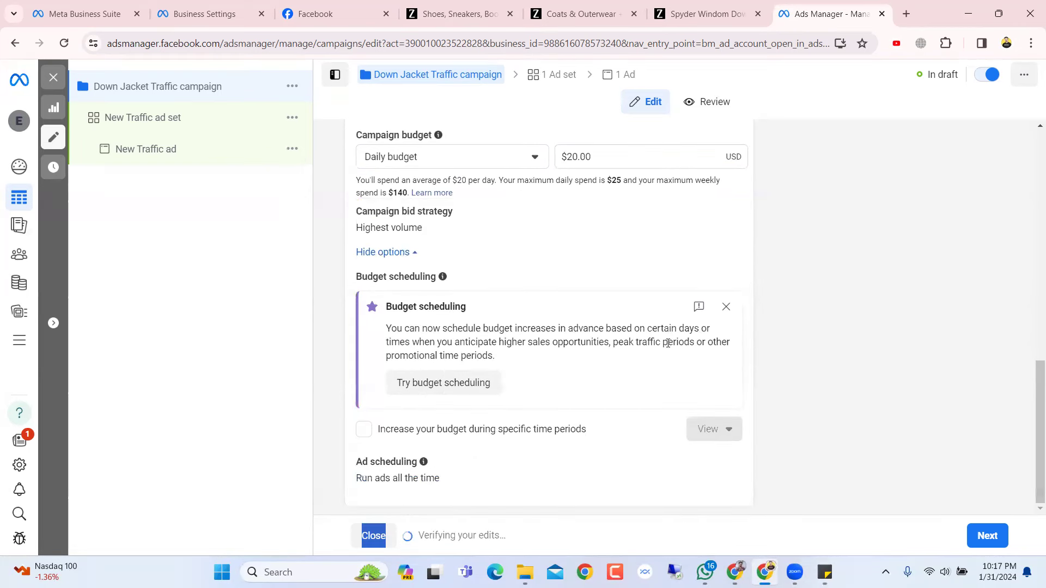
scroll(667, 343, "up", 1)
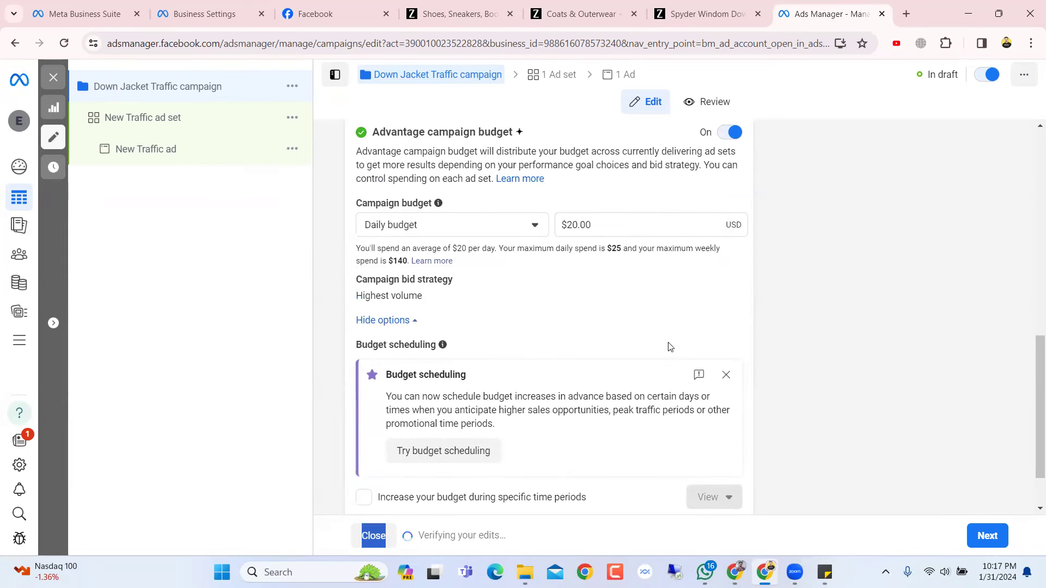
scroll(670, 347, "down", 1)
left_click(726, 306)
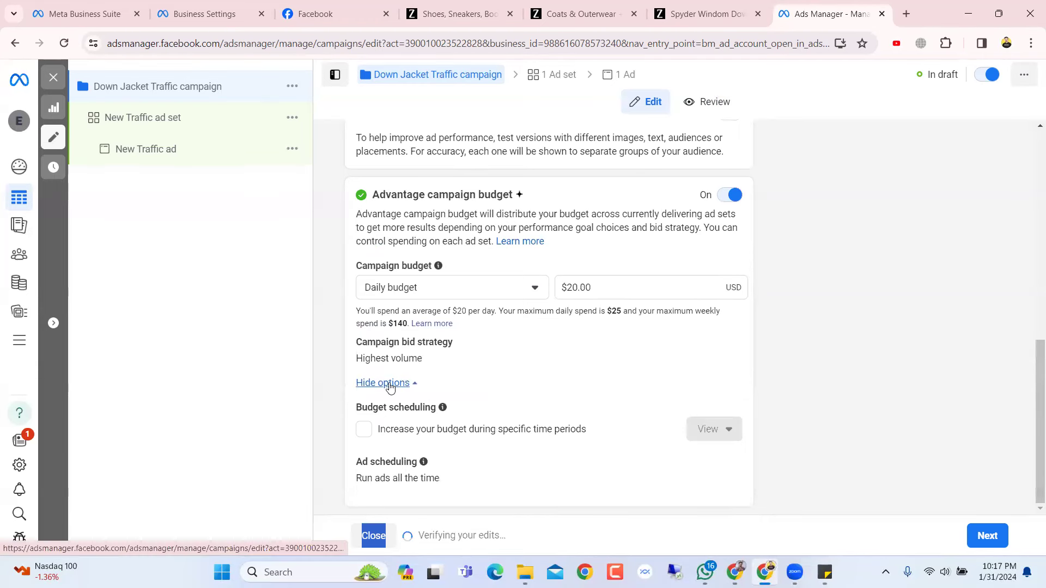
left_click(390, 384)
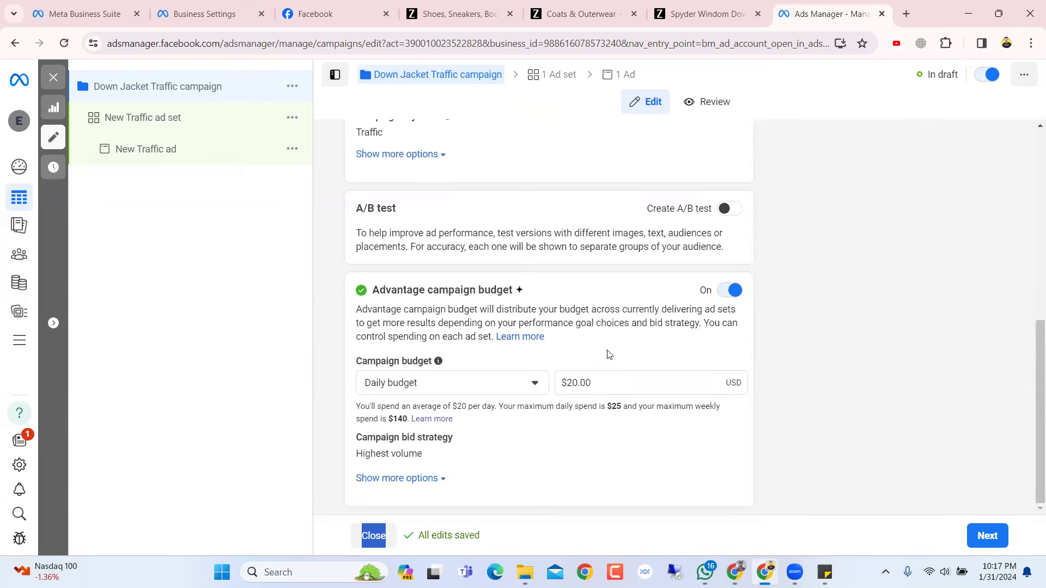
- Expand the campaign budget's extra options to check the budget and ad scheduling settings, and collapse them again
left_click(608, 381)
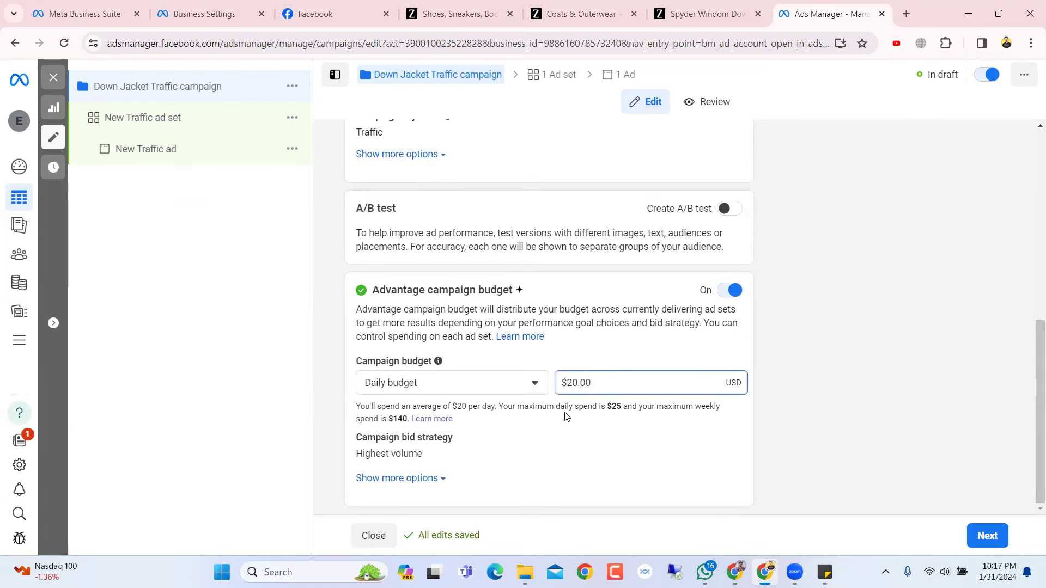
left_click(412, 482)
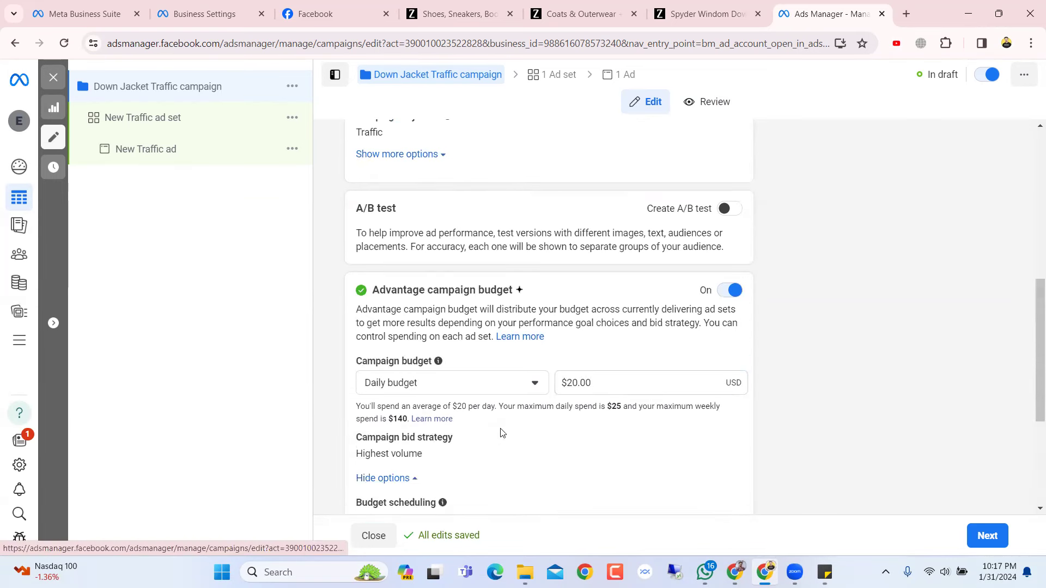
scroll(502, 432, "down", 4)
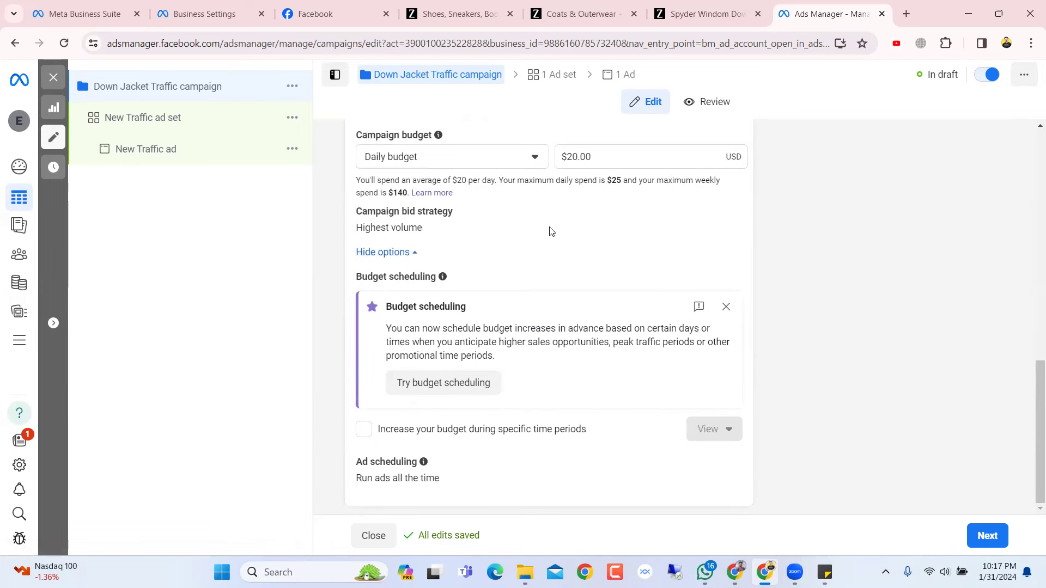
left_click(387, 253)
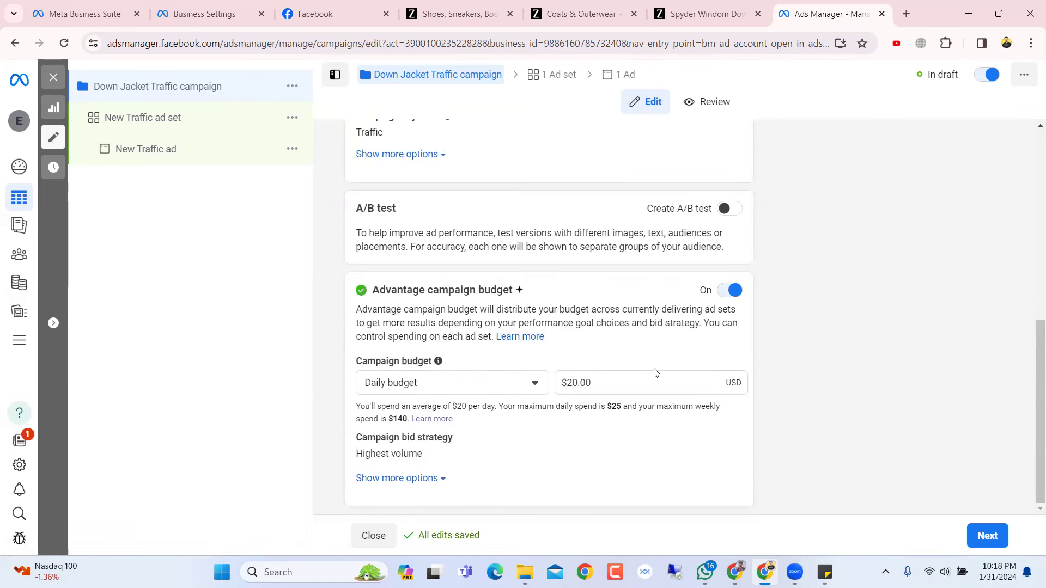
- Review the campaign settings from the campaign name down to the budget and continue to the ad set
scroll(655, 373, "up", 7)
scroll(655, 373, "down", 6)
scroll(655, 373, "up", 6)
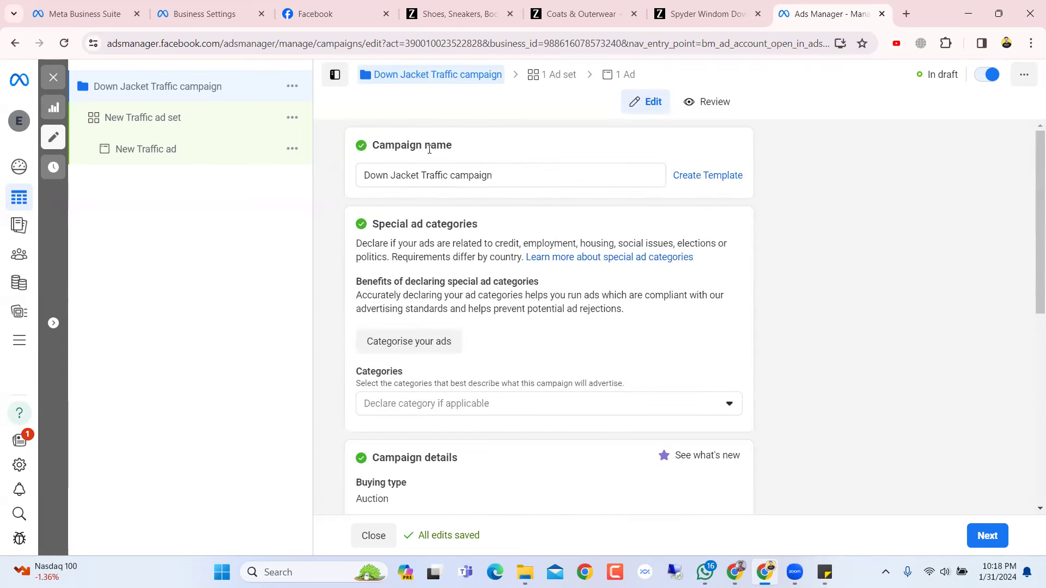
scroll(511, 172, "down", 5)
scroll(506, 294, "down", 1)
scroll(469, 306, "up", 1)
scroll(490, 327, "down", 3)
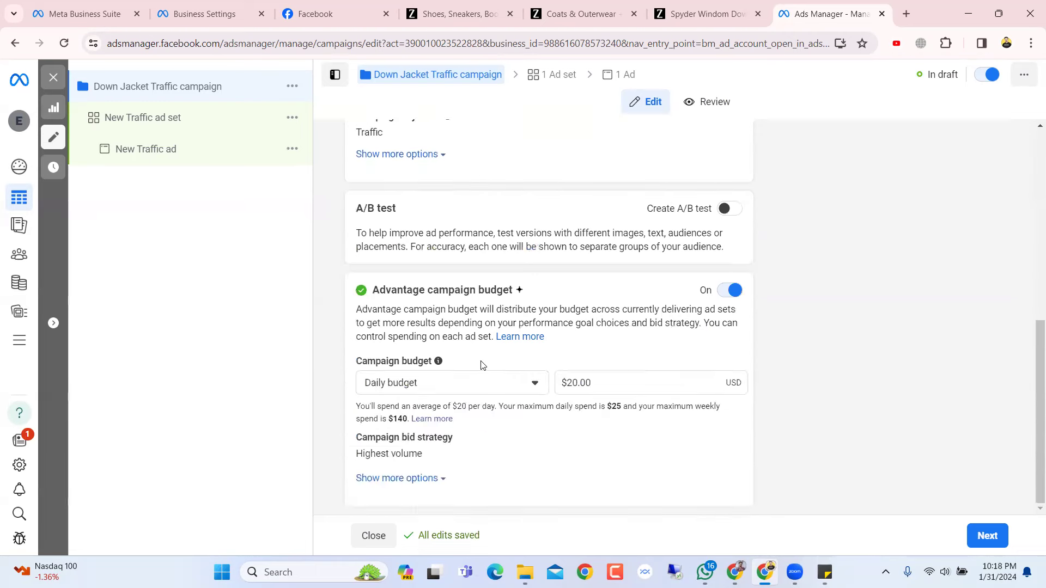
left_click(1000, 536)
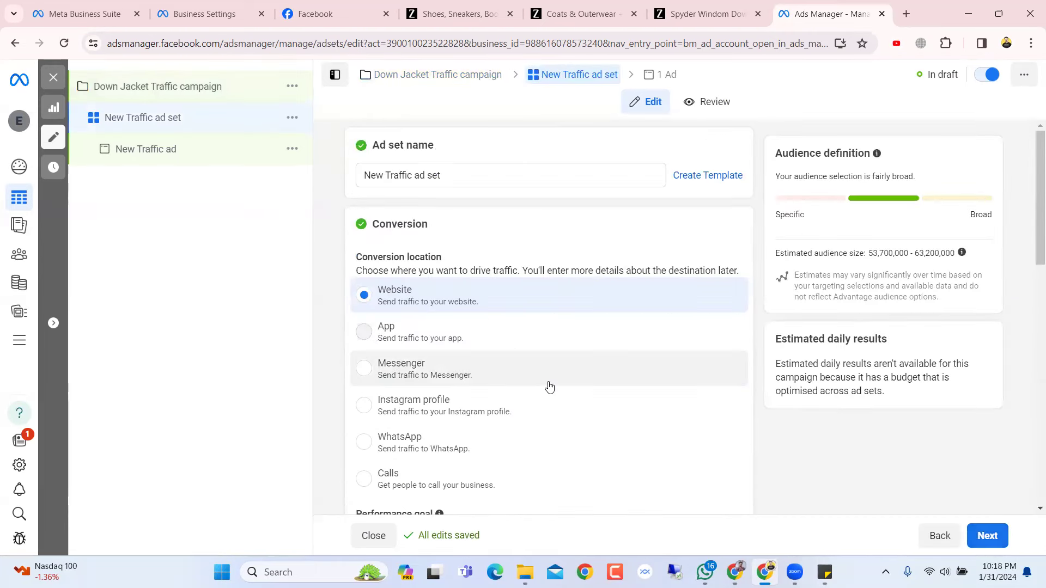
- Examine the ad set's conversion location choices, performance goal and cost per result goal
scroll(549, 387, "down", 7)
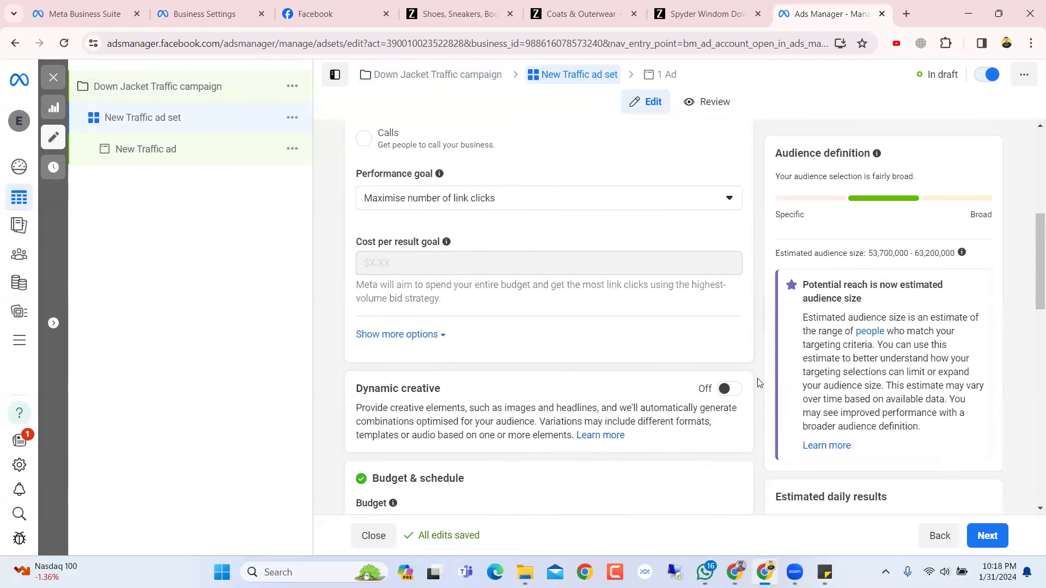
scroll(760, 383, "up", 7)
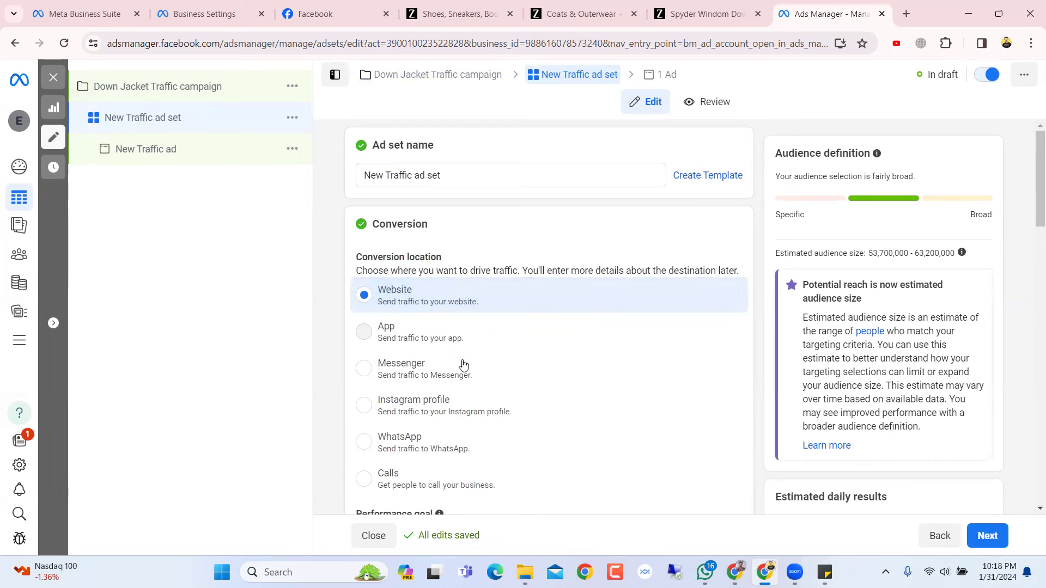
scroll(478, 395, "down", 1)
scroll(478, 396, "down", 3)
scroll(478, 396, "up", 3)
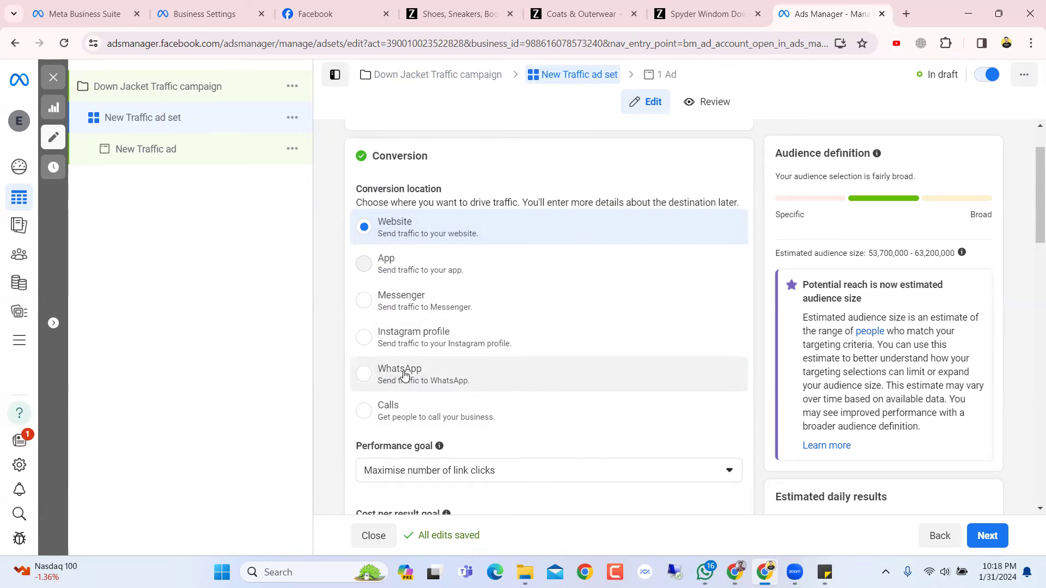
scroll(403, 412, "down", 1)
scroll(436, 354, "up", 2)
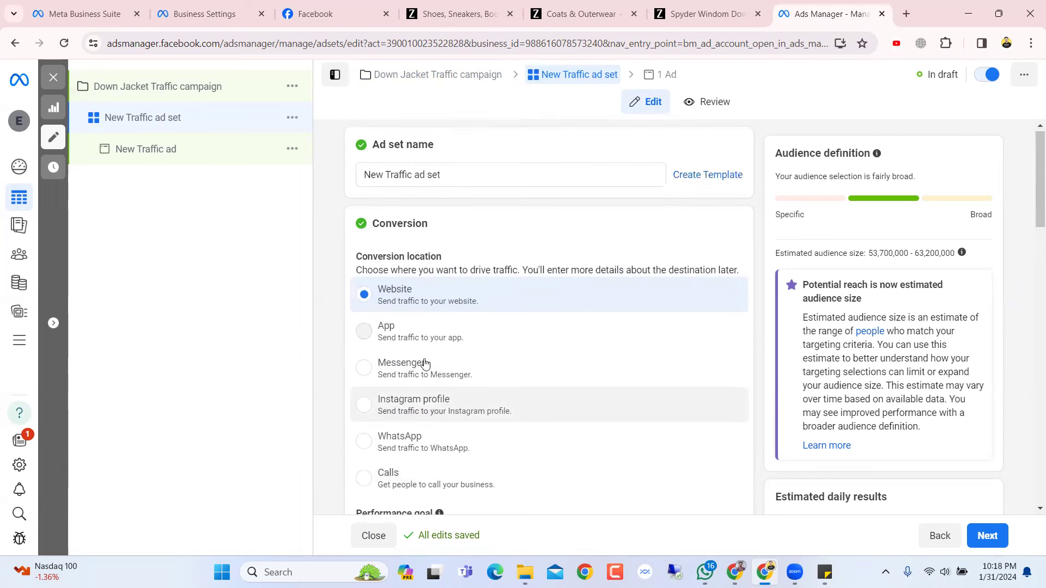
scroll(470, 293, "down", 3)
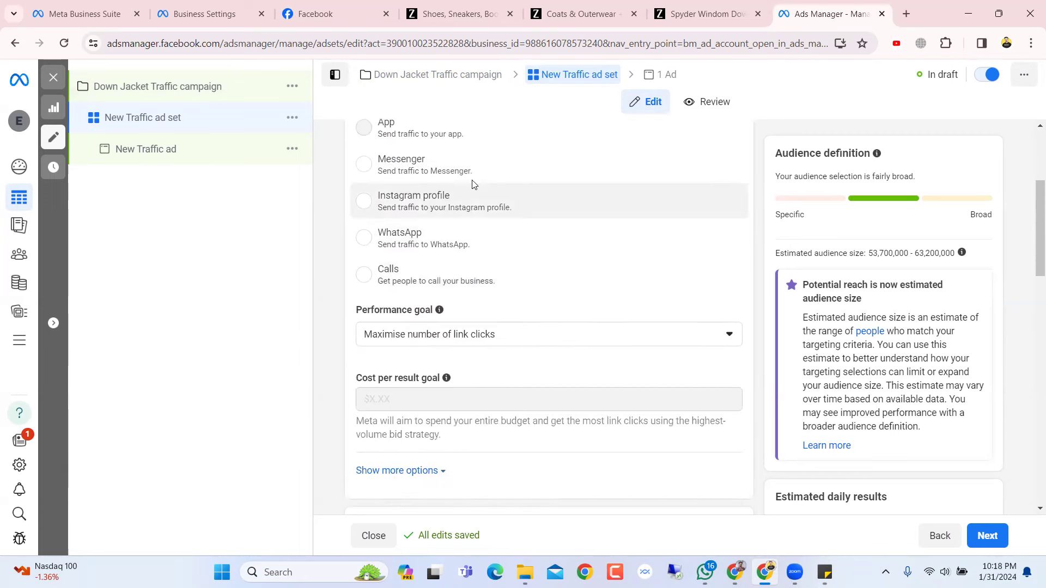
- Enable an end date in the ad set's schedule and choose 11 March 2024
scroll(463, 254, "up", 2)
scroll(462, 254, "down", 3)
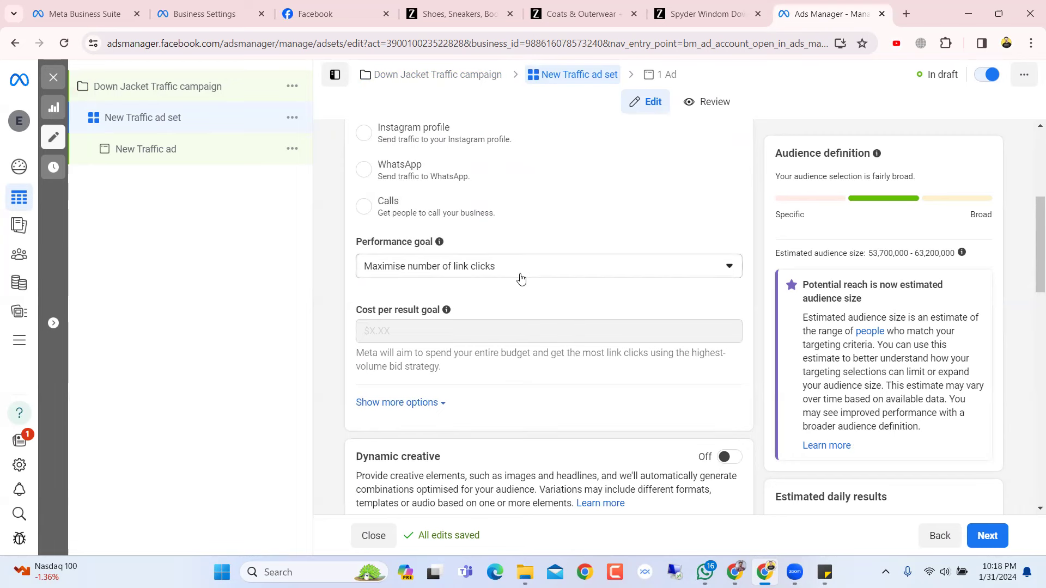
scroll(521, 277, "down", 3)
scroll(523, 275, "down", 3)
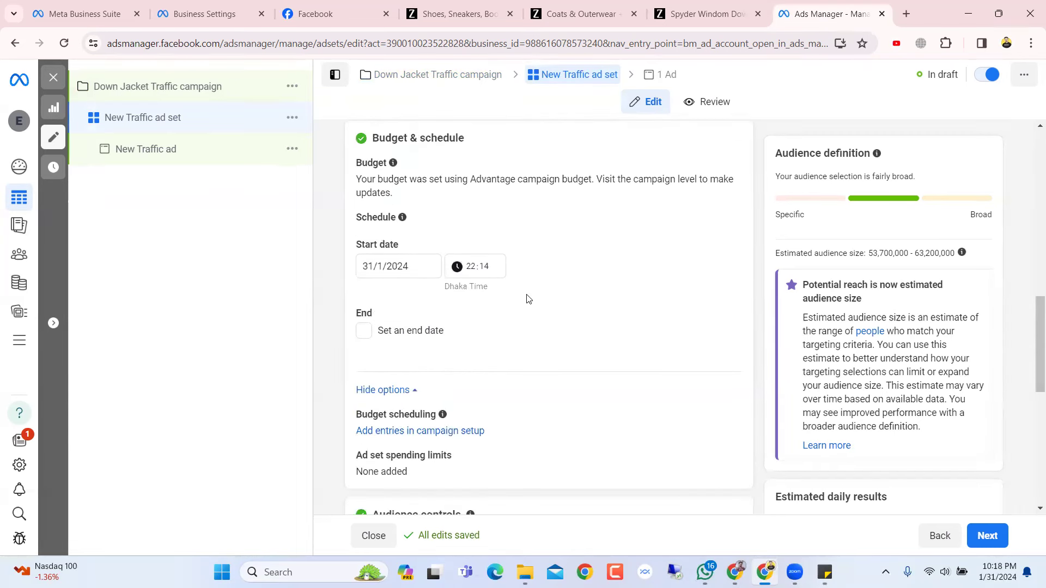
left_click(363, 331)
left_click(389, 364)
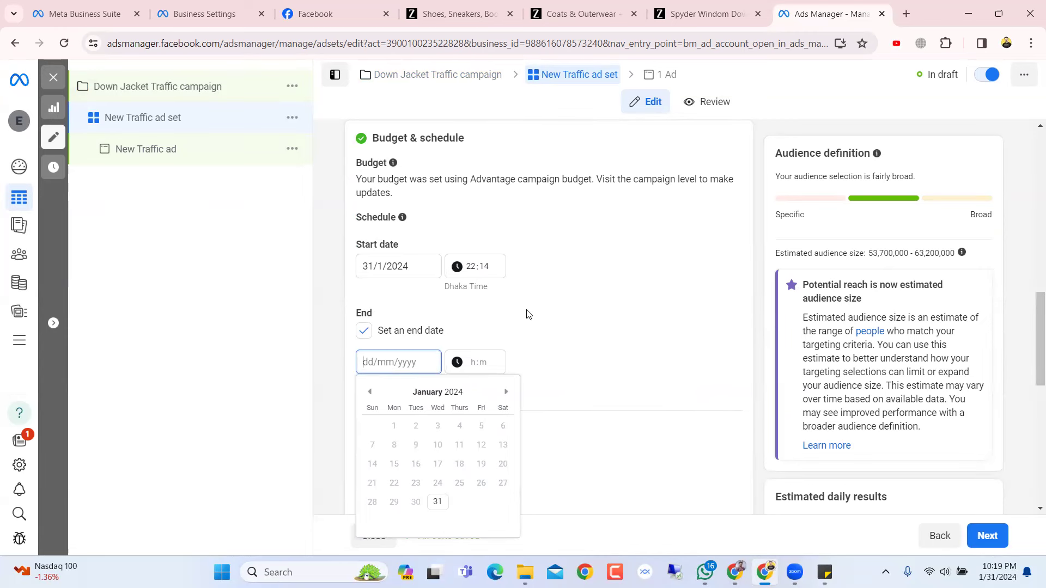
scroll(587, 312, "down", 4)
left_click(506, 188)
left_click(506, 188)
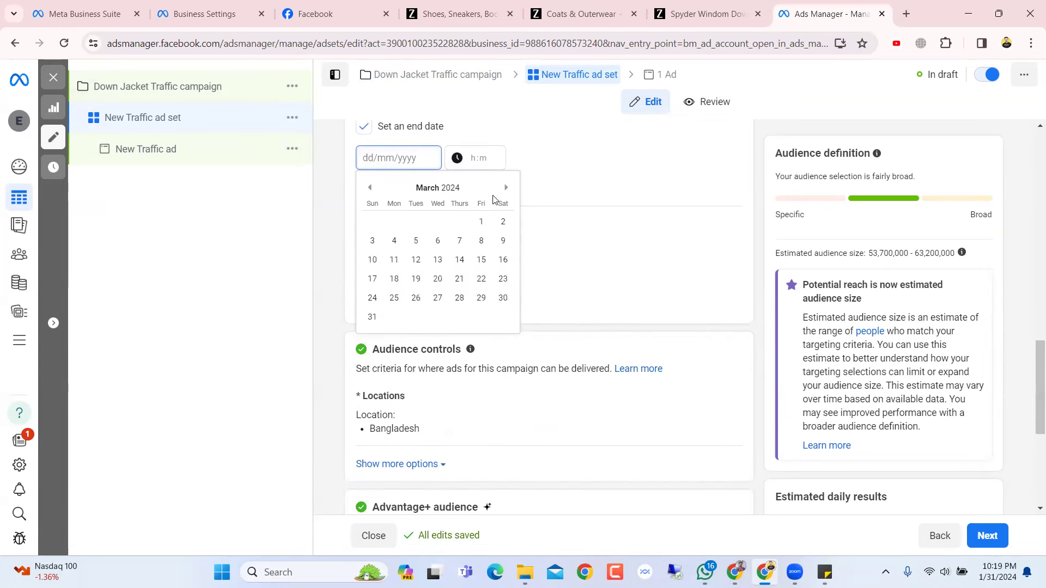
left_click(394, 260)
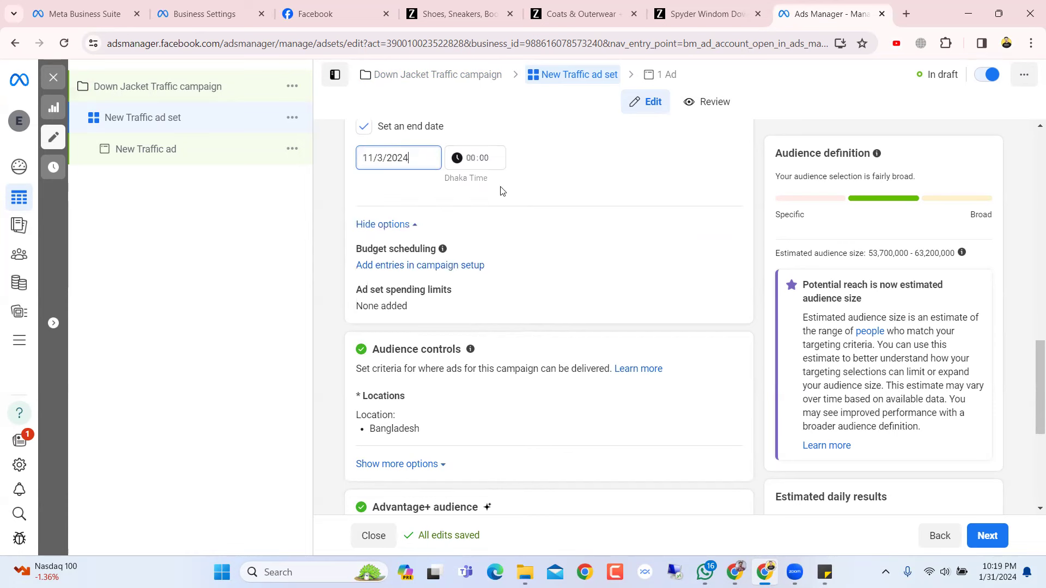
- Set the schedule's end time to 12:00 and dismiss the end date warning
left_click(474, 159)
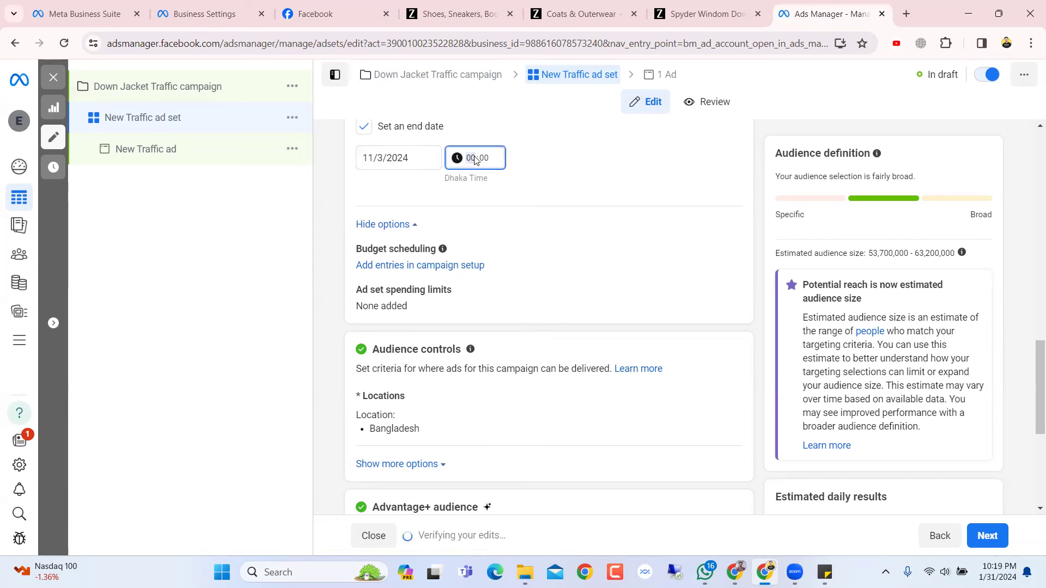
type("12")
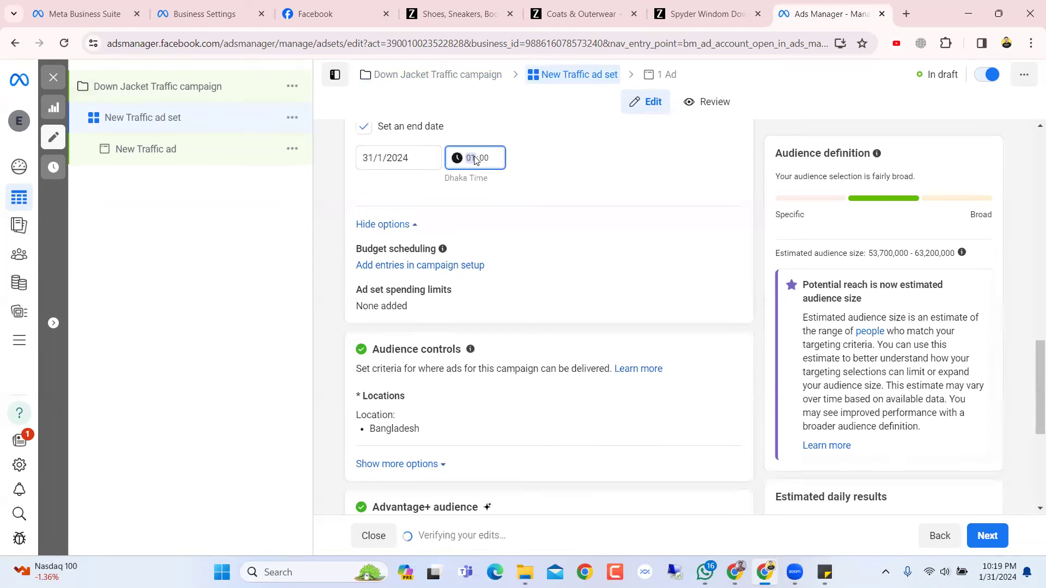
left_click(619, 158)
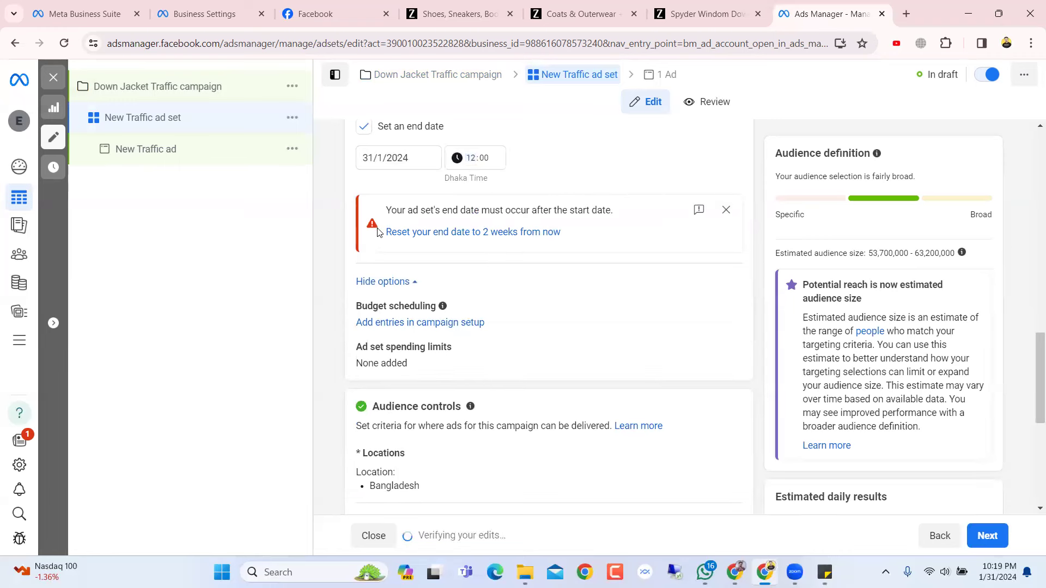
scroll(675, 245, "up", 4)
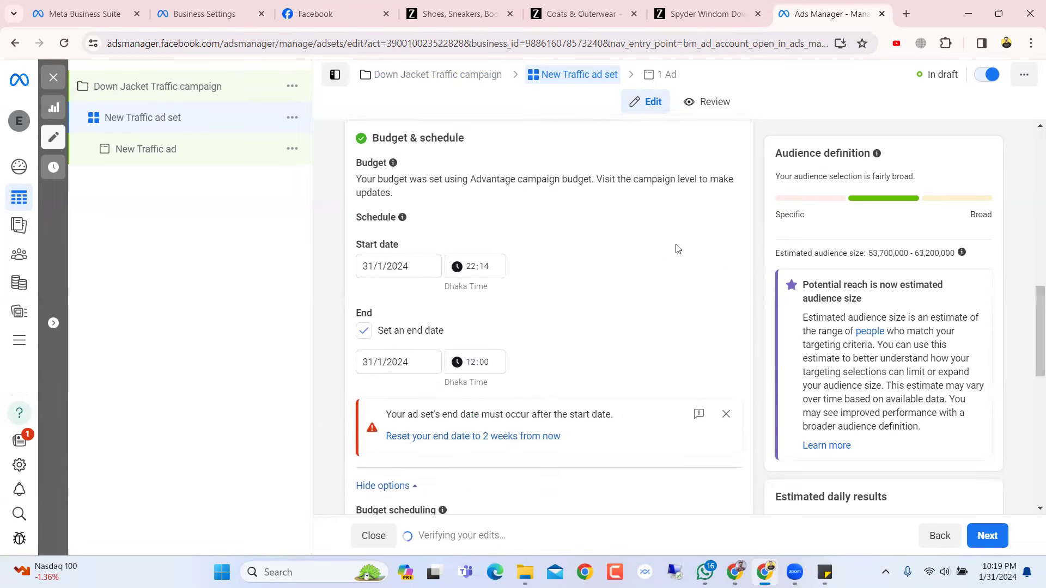
scroll(677, 249, "up", 3)
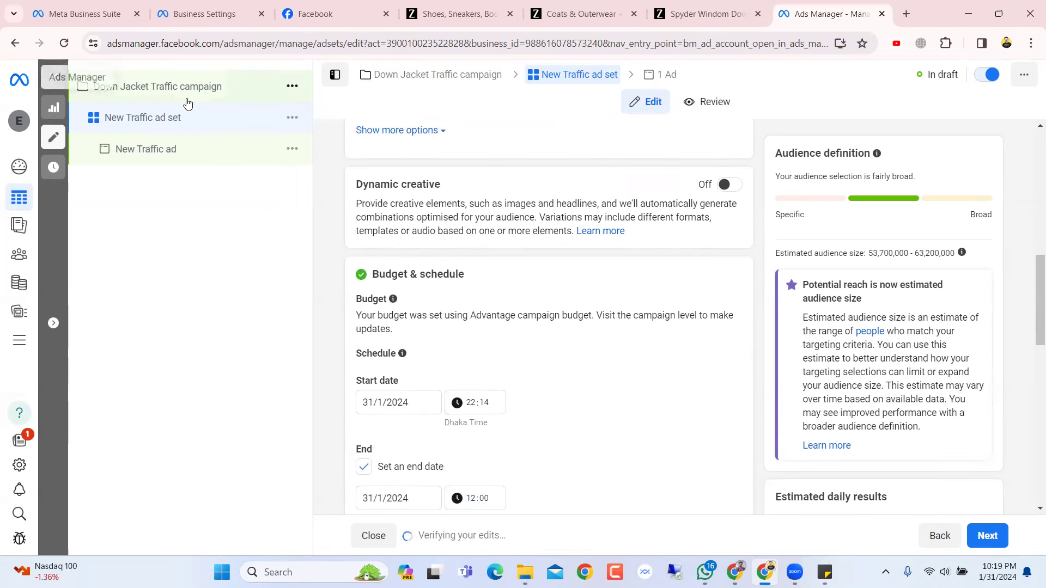
scroll(787, 312, "down", 4)
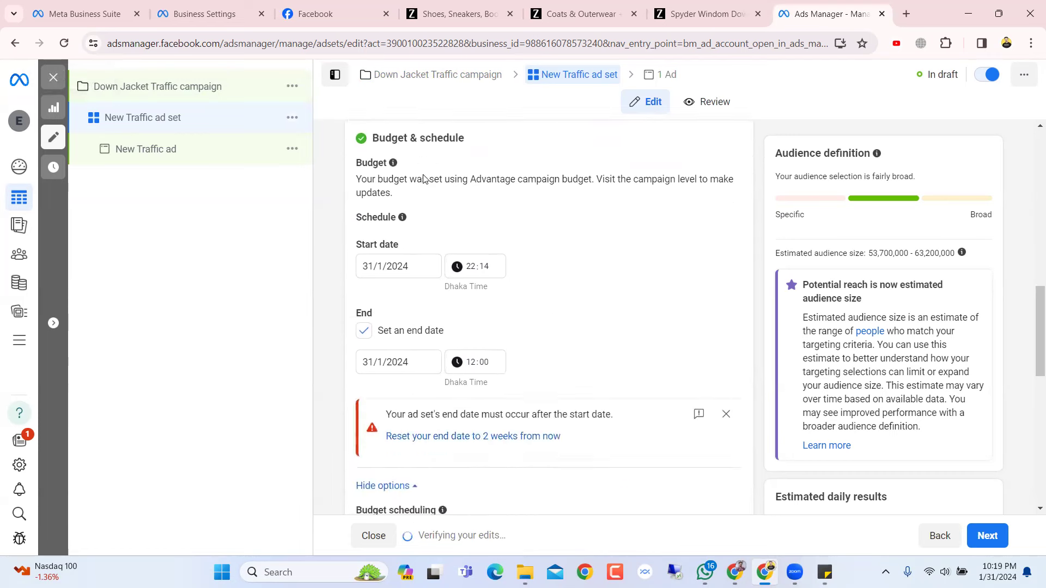
left_click(727, 347)
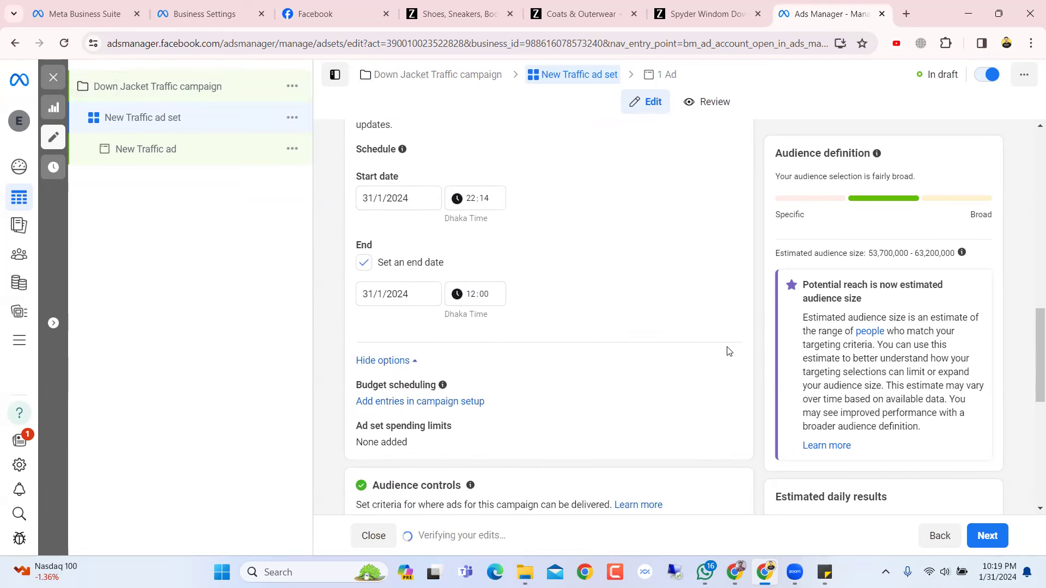
- Enable the ad set spending limits to check the daily minimum and maximum fields, and disable them again
scroll(730, 338, "down", 6)
scroll(747, 285, "up", 8)
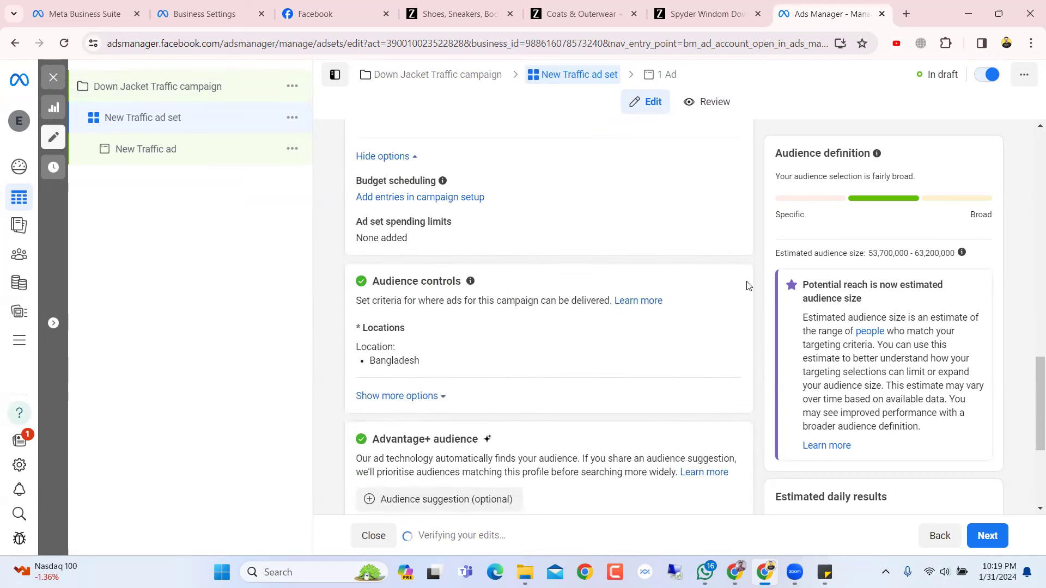
scroll(741, 297, "down", 2)
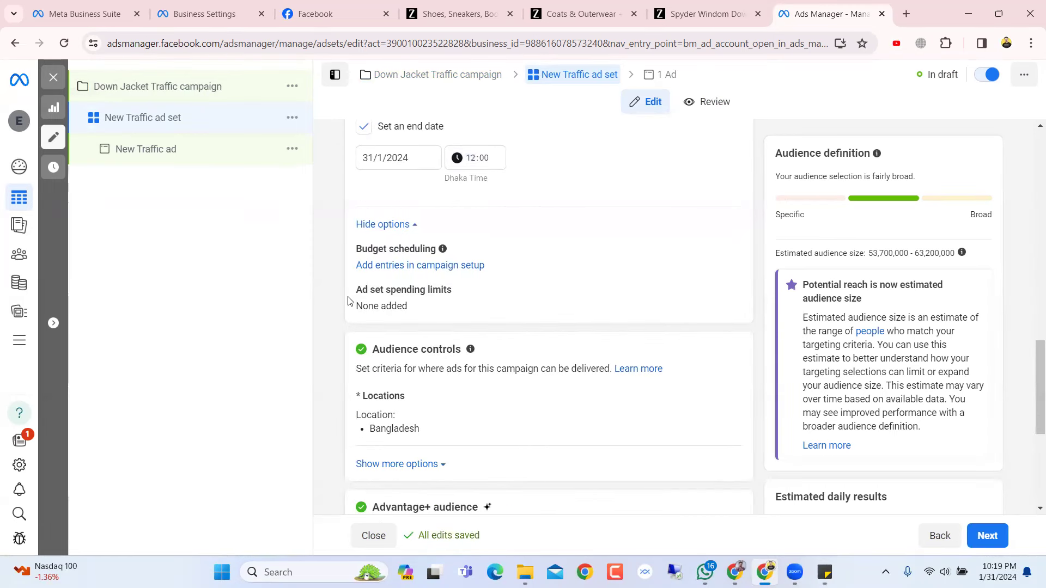
mouse_move(481, 299)
left_click(726, 292)
scroll(726, 292, "down", 2)
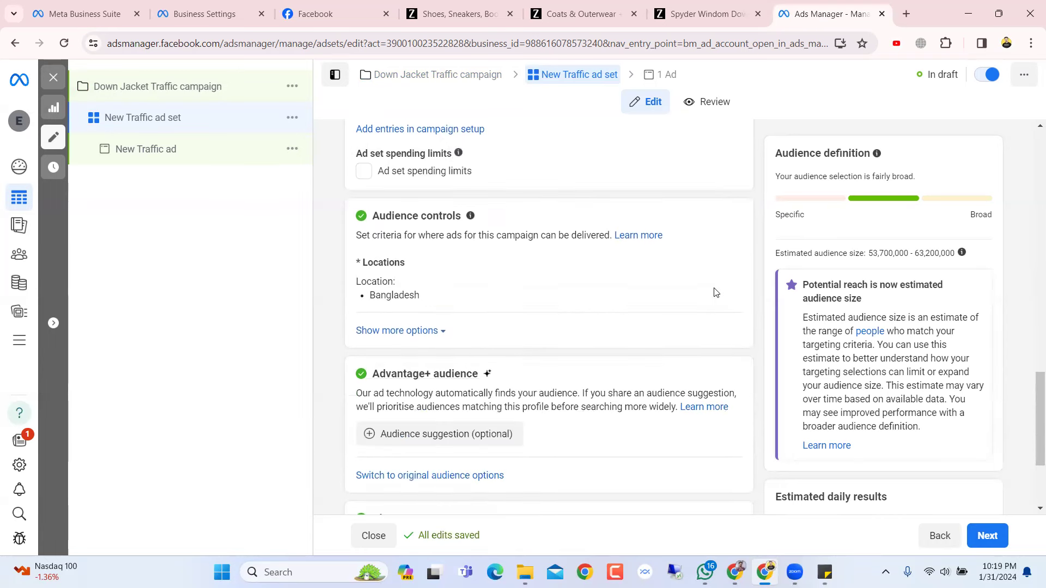
left_click(363, 171)
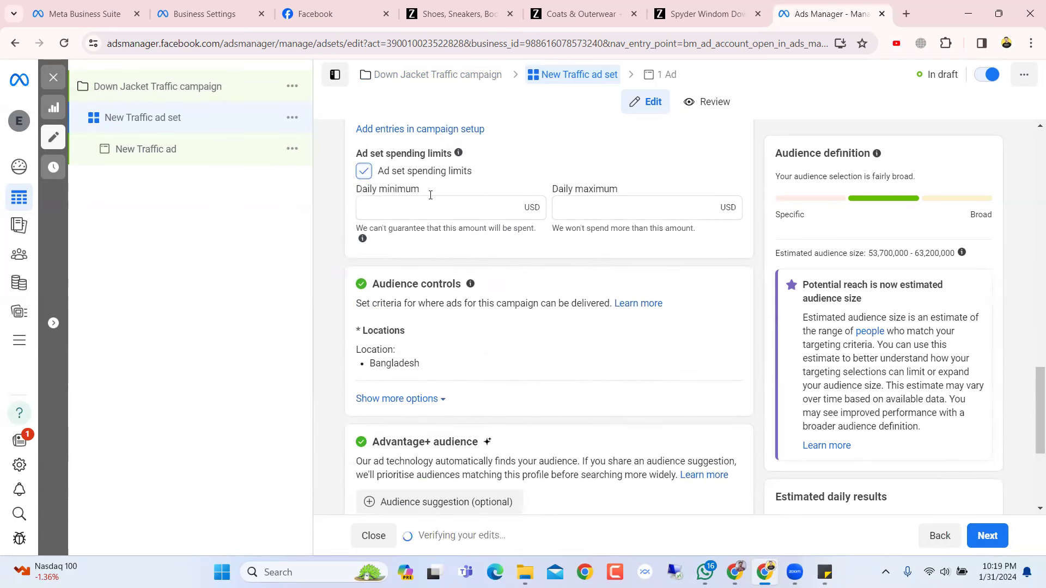
scroll(426, 227, "up", 3)
left_click(363, 306)
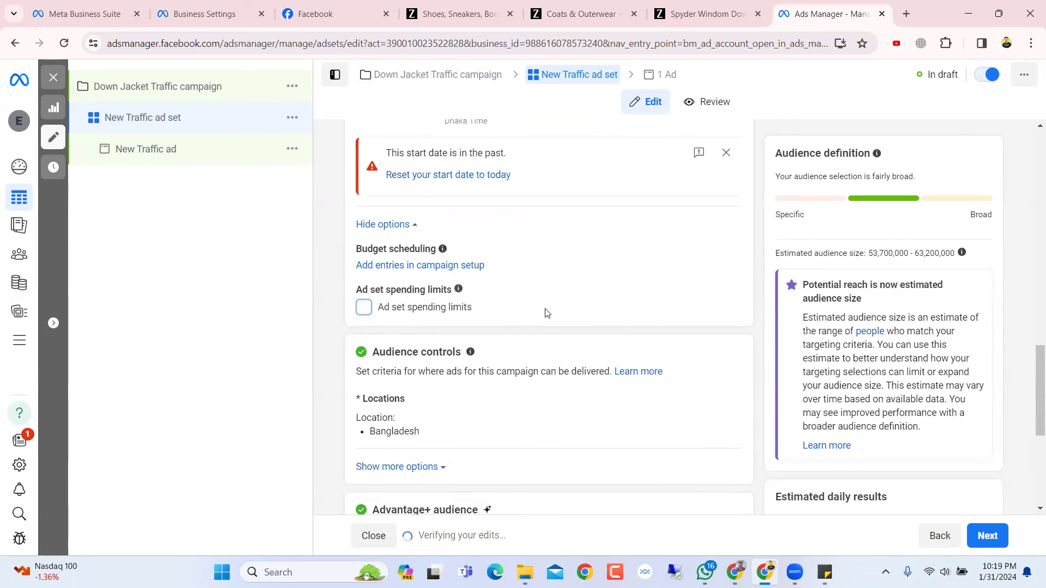
- Examine the ad set's start and end schedule, budget scheduling and spending limit settings
scroll(550, 306, "up", 4)
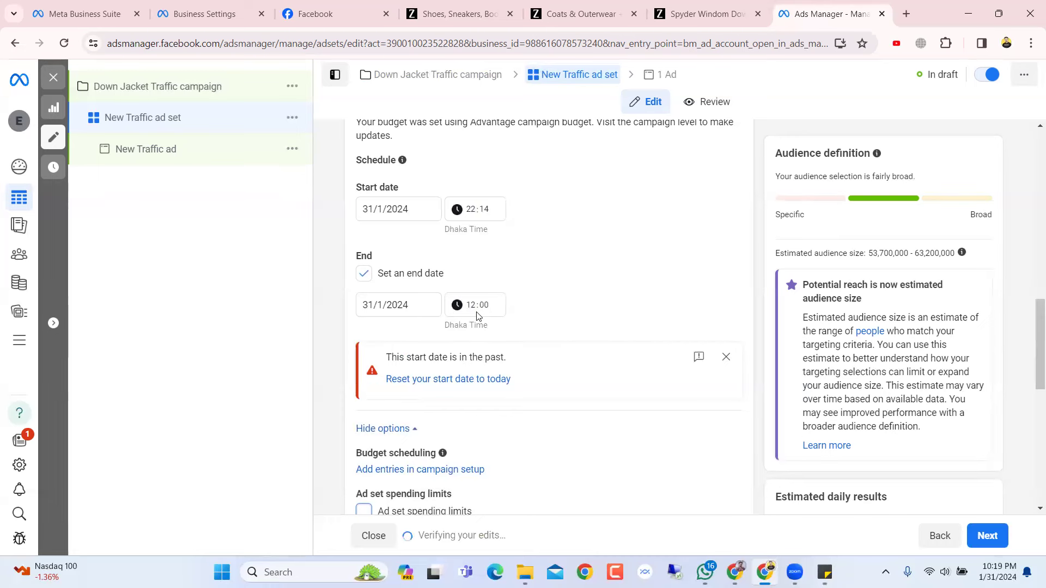
scroll(521, 302, "down", 4)
scroll(521, 301, "up", 3)
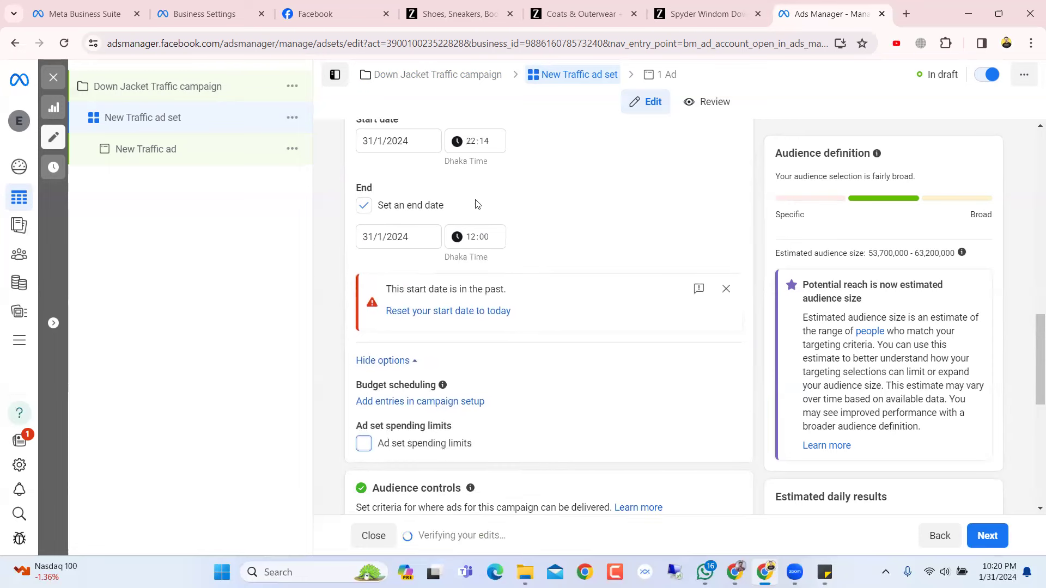
scroll(531, 217, "up", 3)
scroll(531, 217, "down", 6)
scroll(531, 217, "up", 3)
scroll(531, 217, "down", 1)
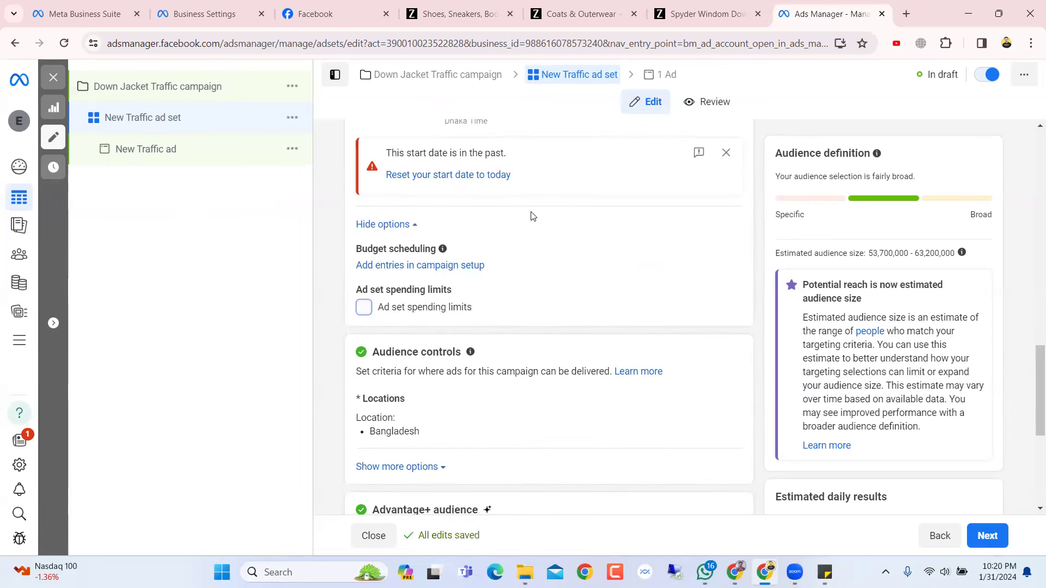
scroll(531, 217, "down", 2)
scroll(531, 216, "up", 3)
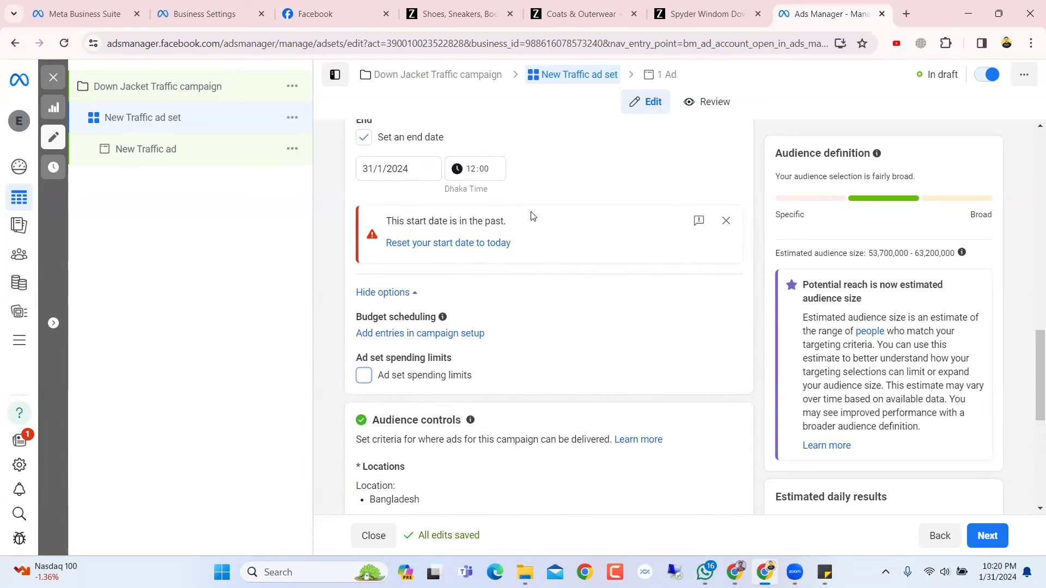
scroll(532, 217, "down", 2)
scroll(531, 217, "up", 2)
scroll(533, 216, "up", 2)
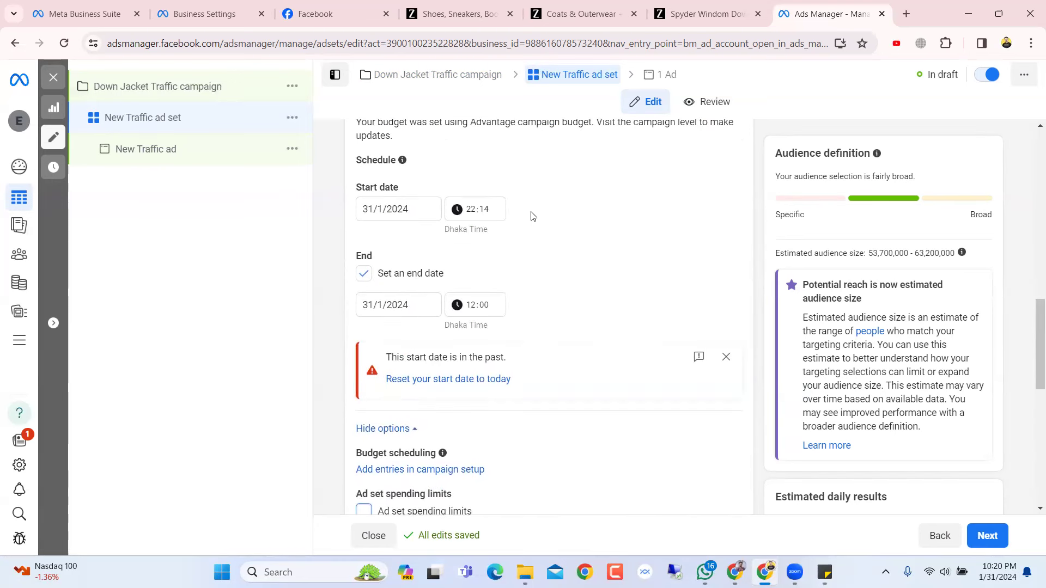
- Set the ad set's end date to 10 February 2024 and dismiss the start date warning
left_click(426, 306)
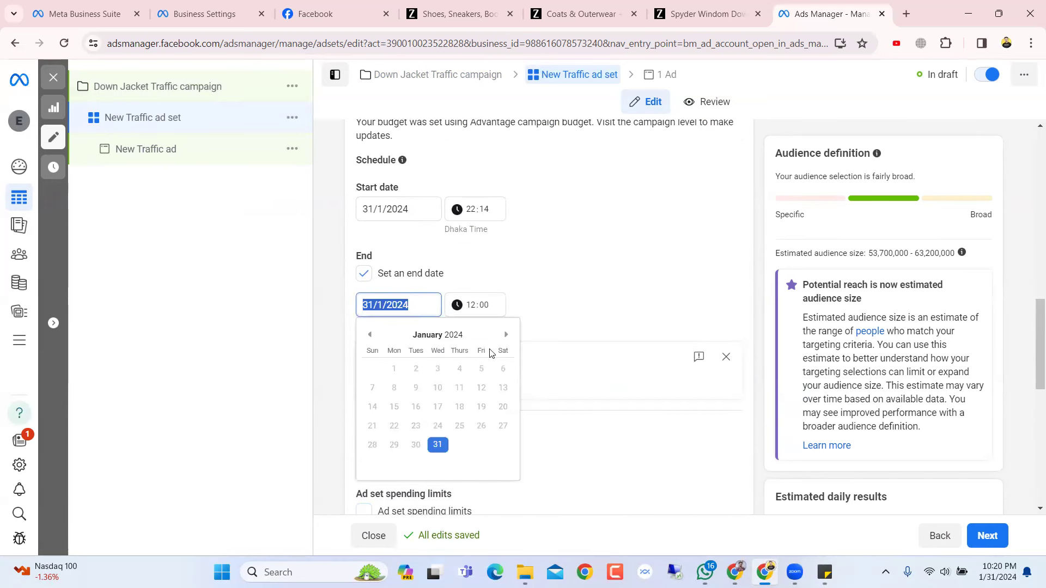
left_click(506, 335)
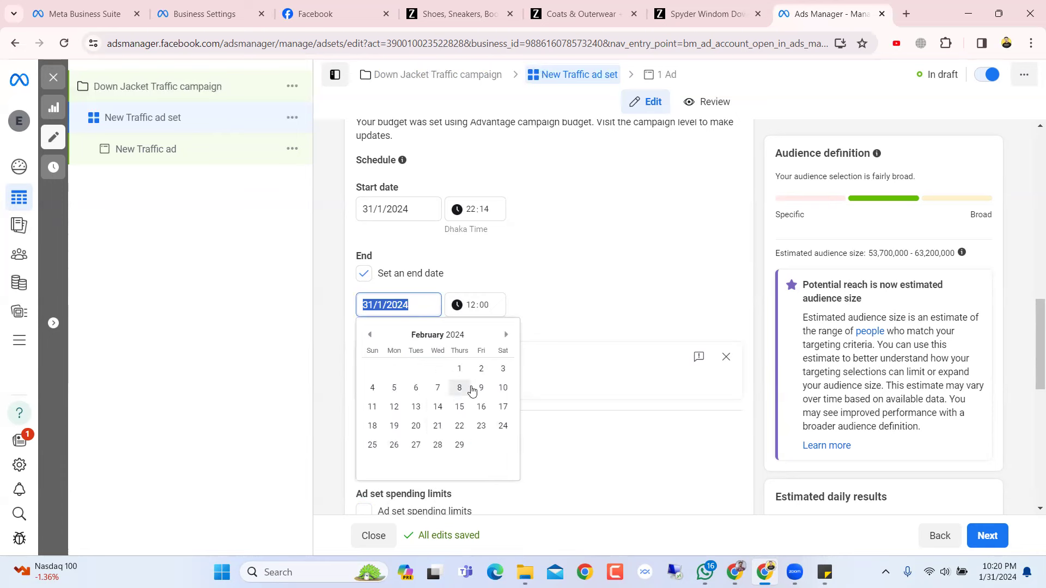
left_click(502, 387)
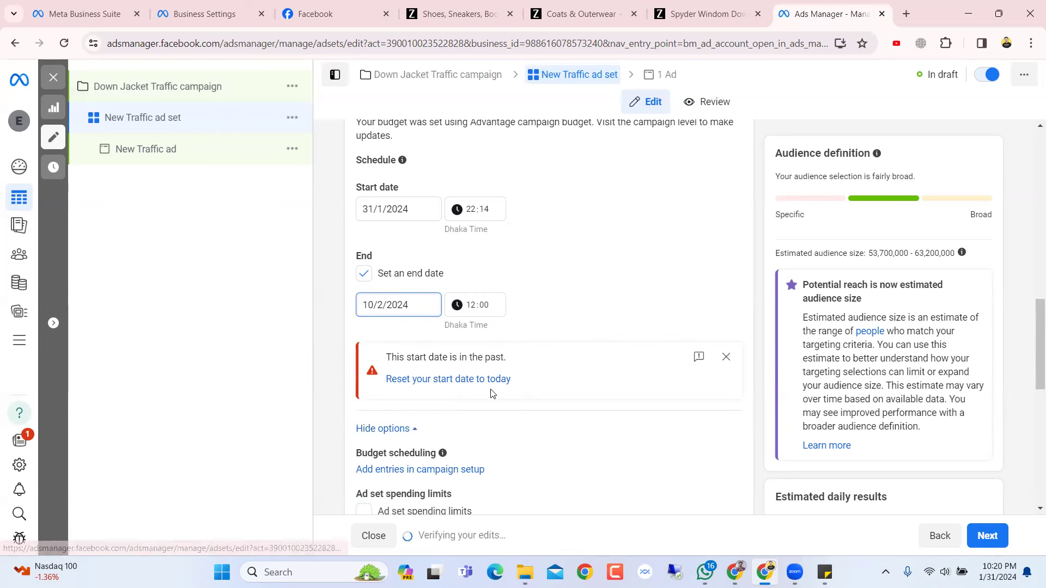
left_click(554, 291)
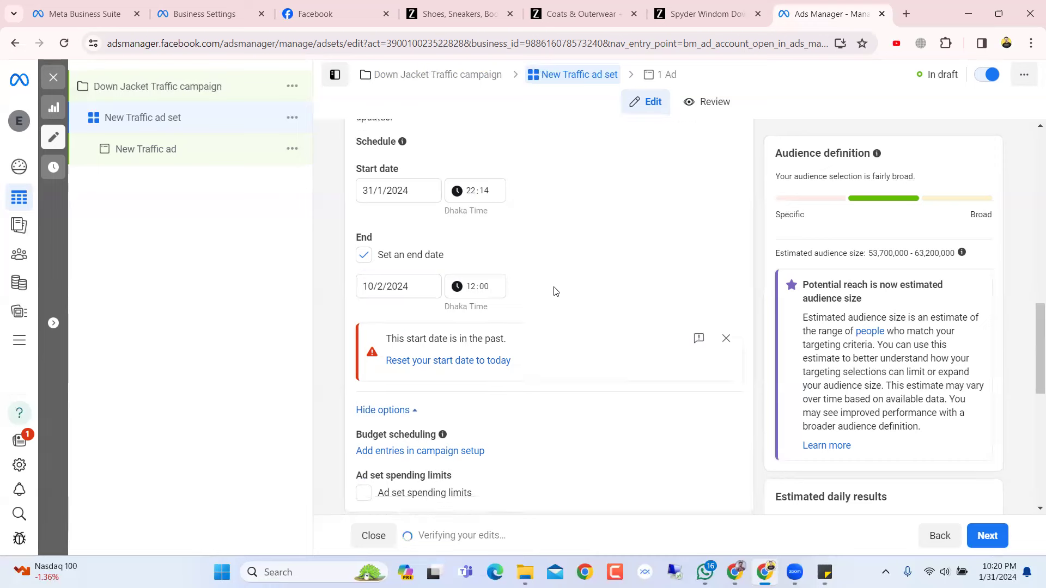
scroll(554, 291, "down", 1)
left_click(729, 289)
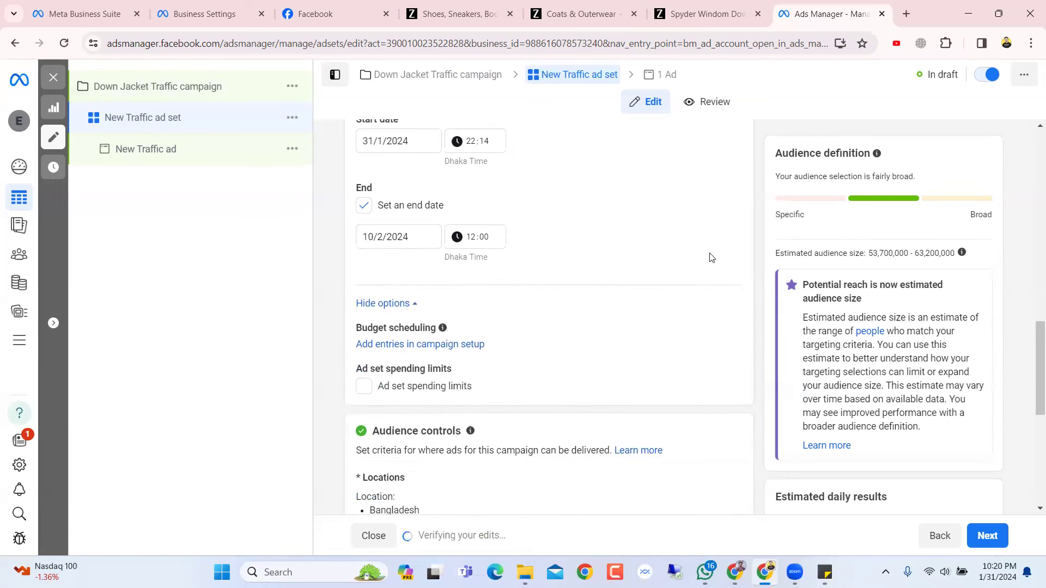
- Open the audience locations for editing and remove Bangladesh
scroll(734, 293, "down", 4)
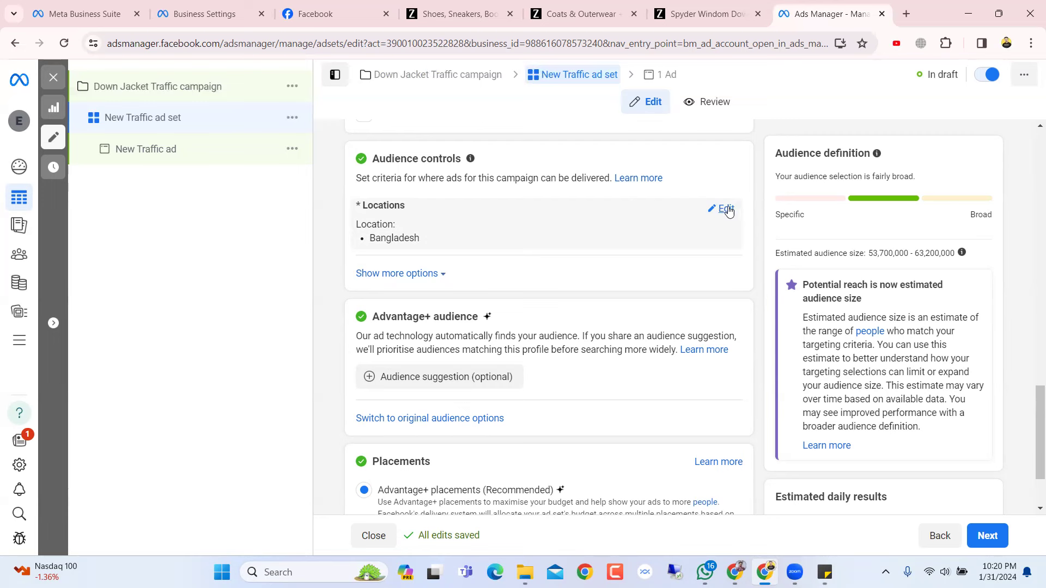
left_click(720, 212)
scroll(500, 251, "down", 2)
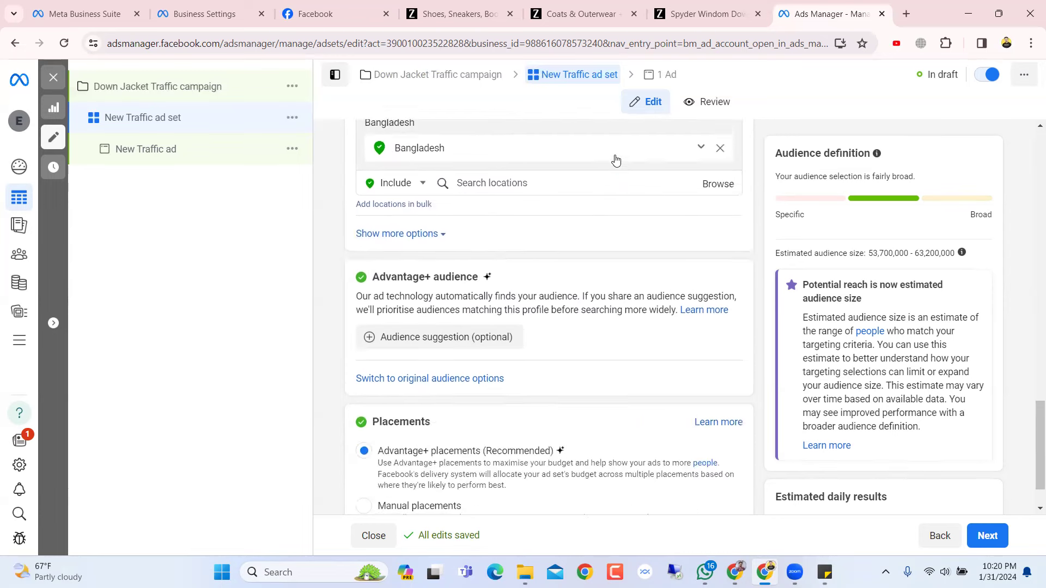
scroll(614, 159, "up", 2)
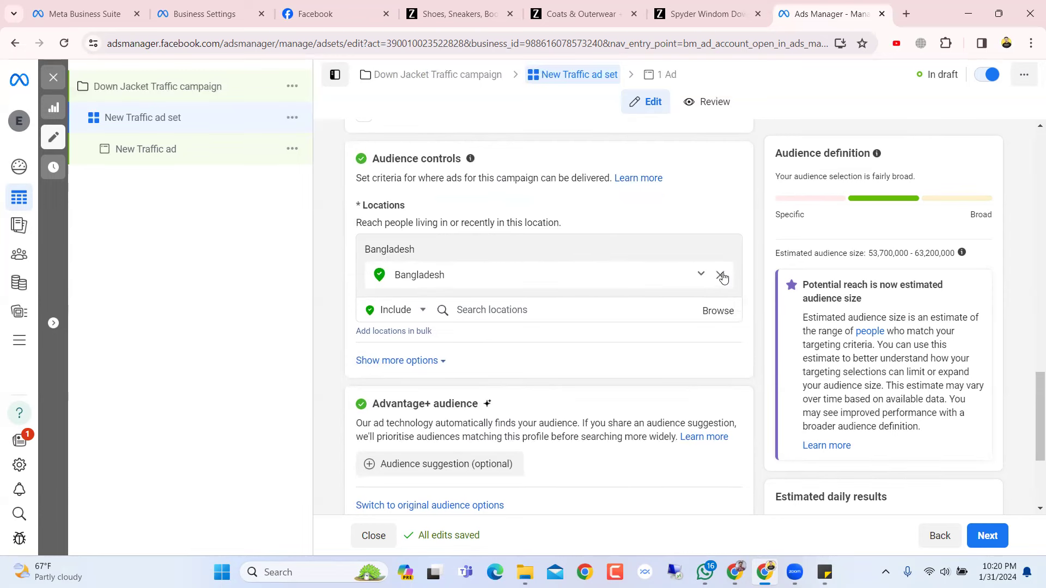
left_click(720, 275)
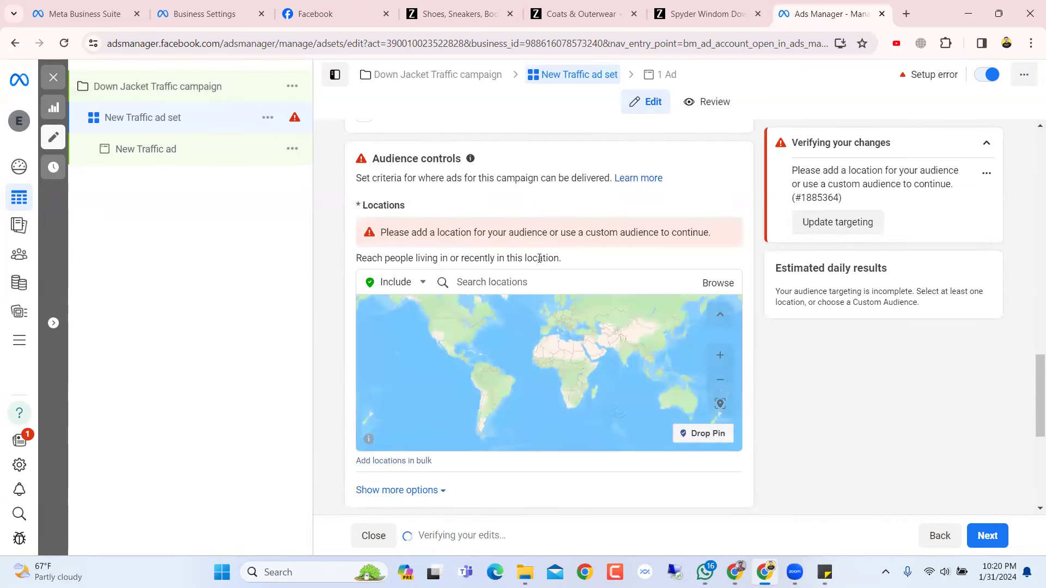
- Check the target countries in the sticky note and include the United States in the ad set's audience locations
left_click(530, 283)
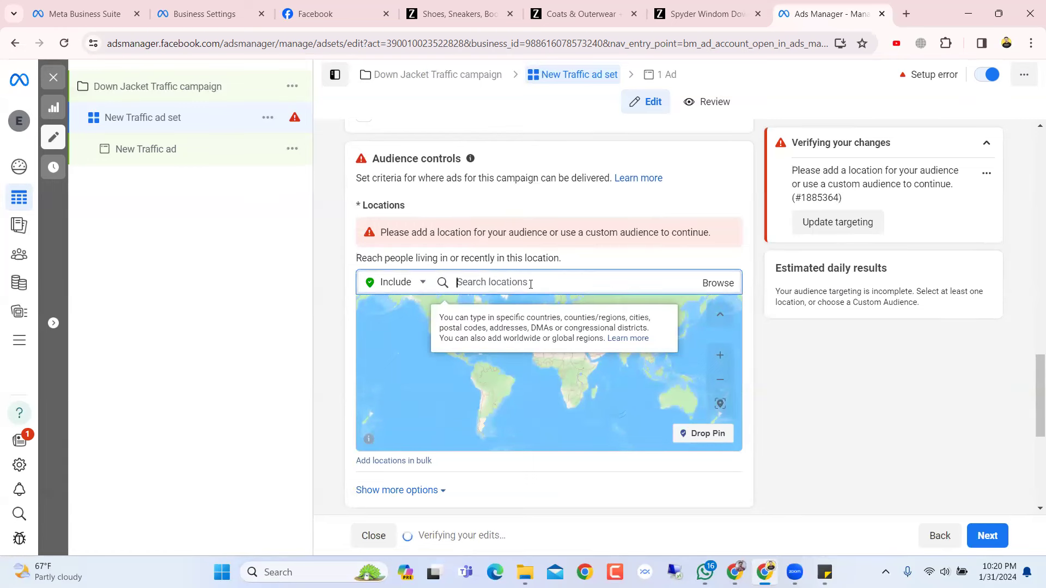
left_click(828, 572)
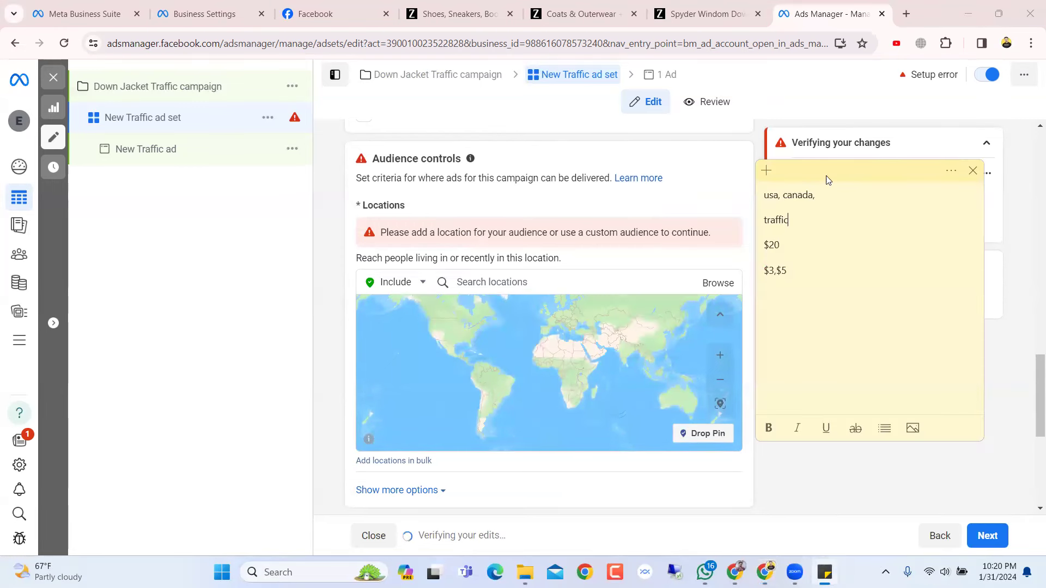
left_click(490, 278)
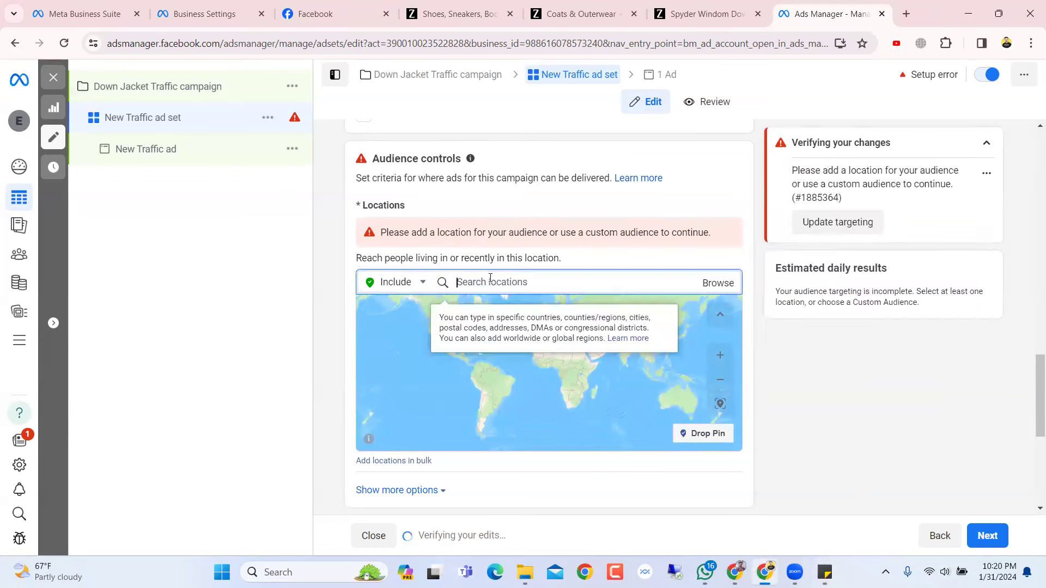
type("usa")
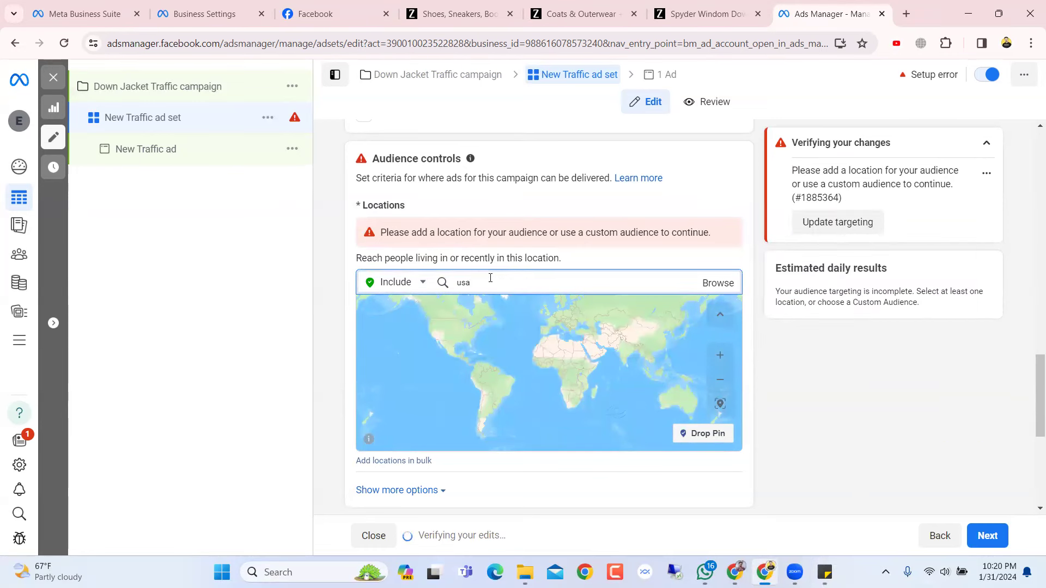
left_click(526, 310)
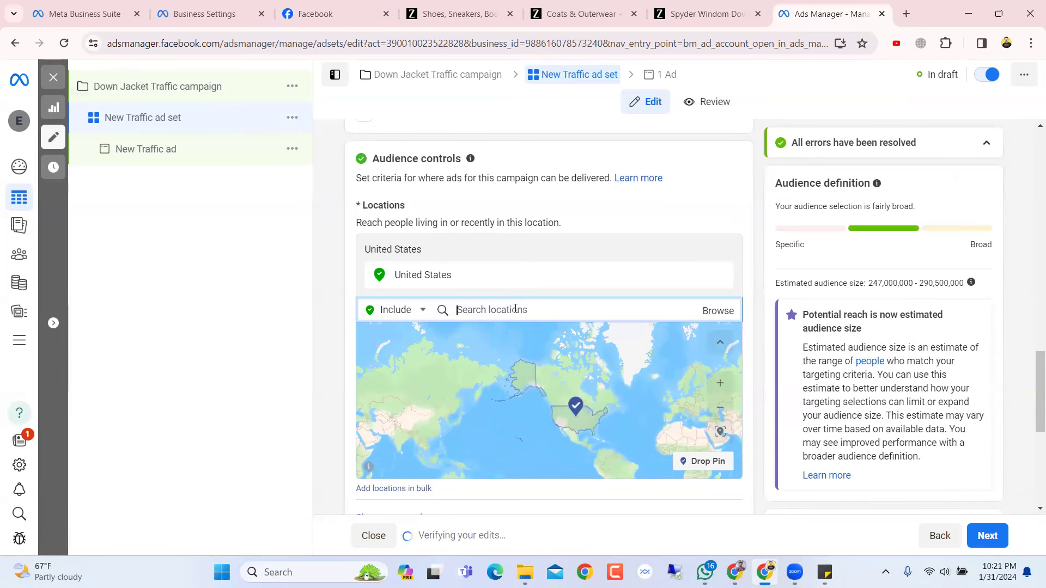
- Include Canada as a country in the audience locations
type("cana")
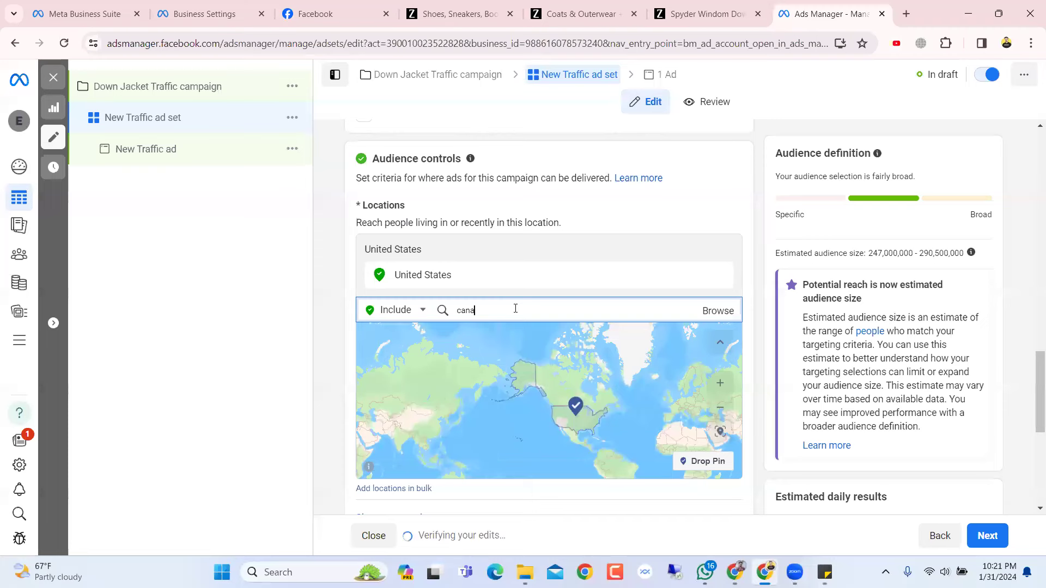
key("BackSpace")
key("BackSpace")
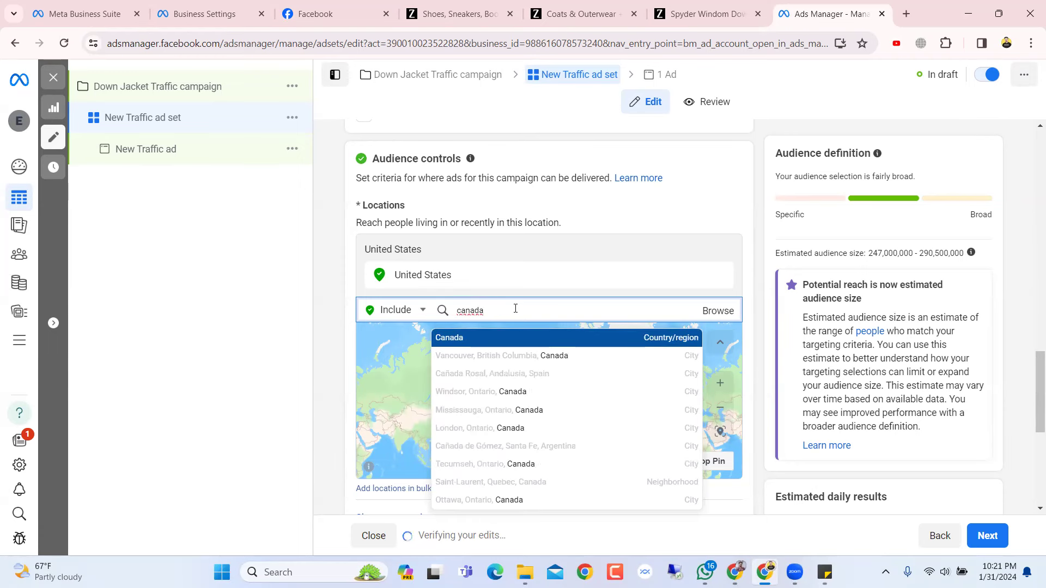
left_click(524, 339)
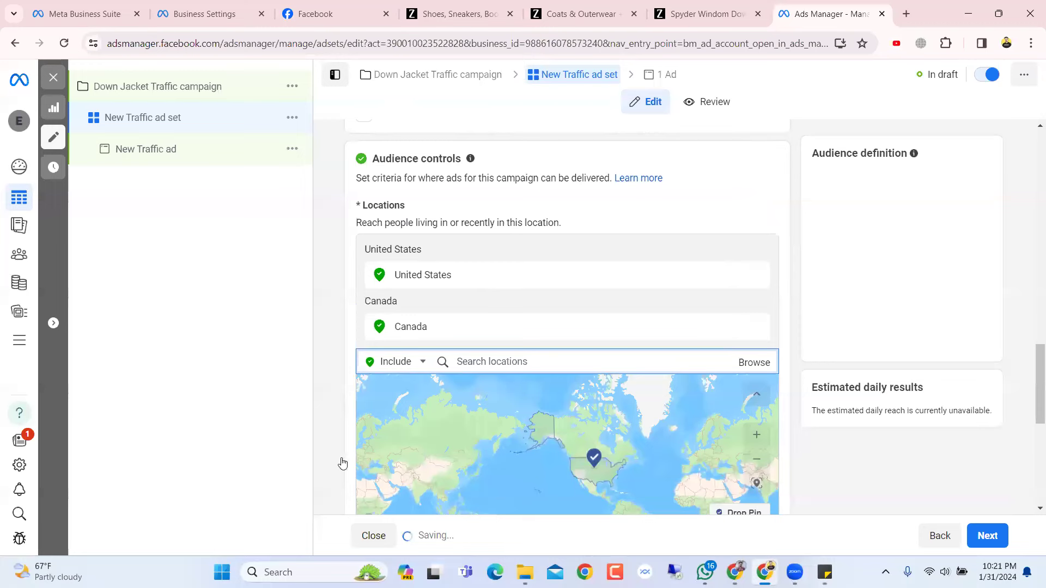
- Browse the available locations, select all countries and clear that selection again, leaving the location list empty
scroll(539, 364, "down", 1)
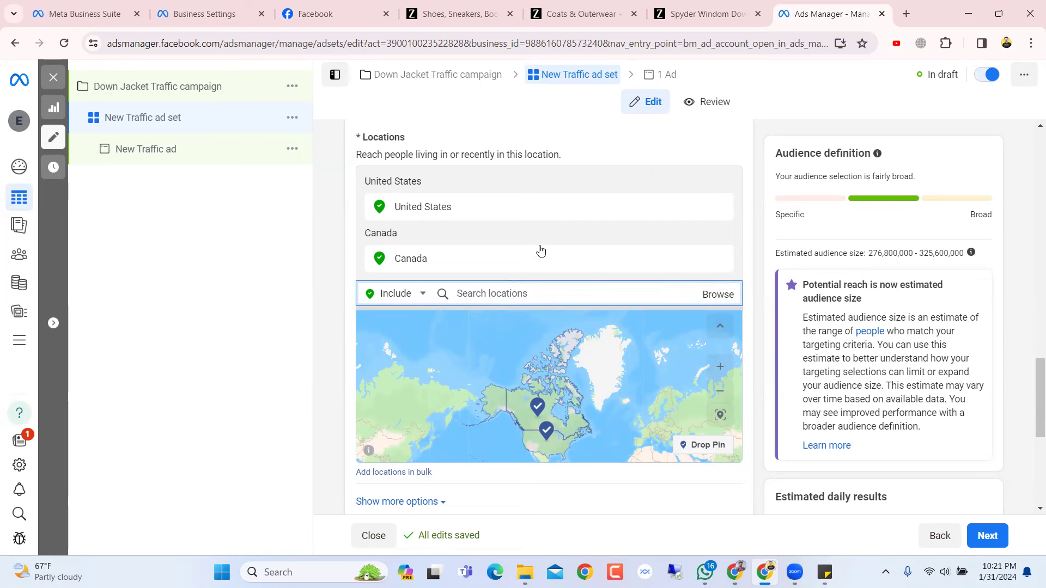
mouse_move(723, 261)
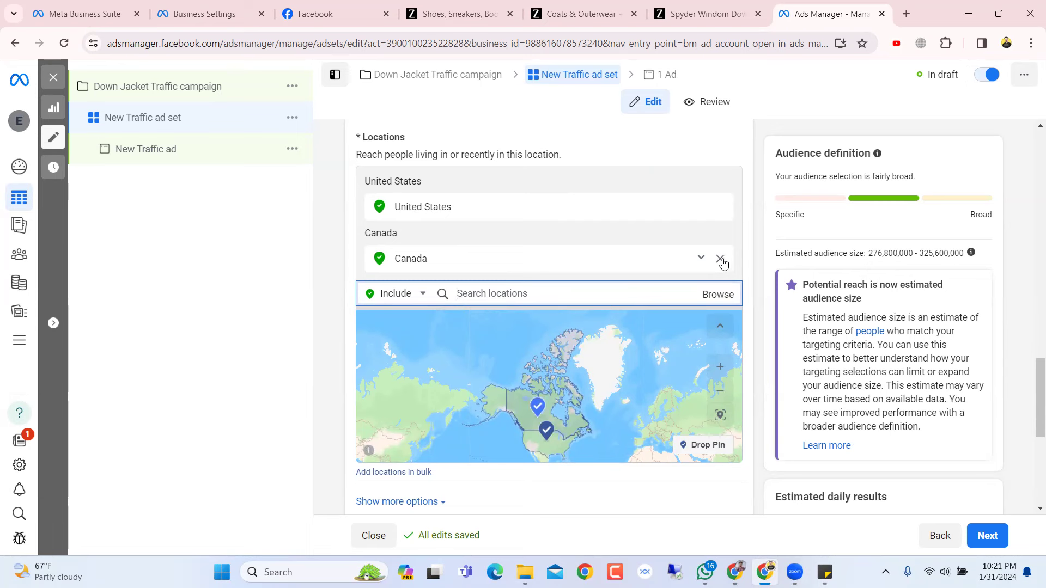
left_click(715, 298)
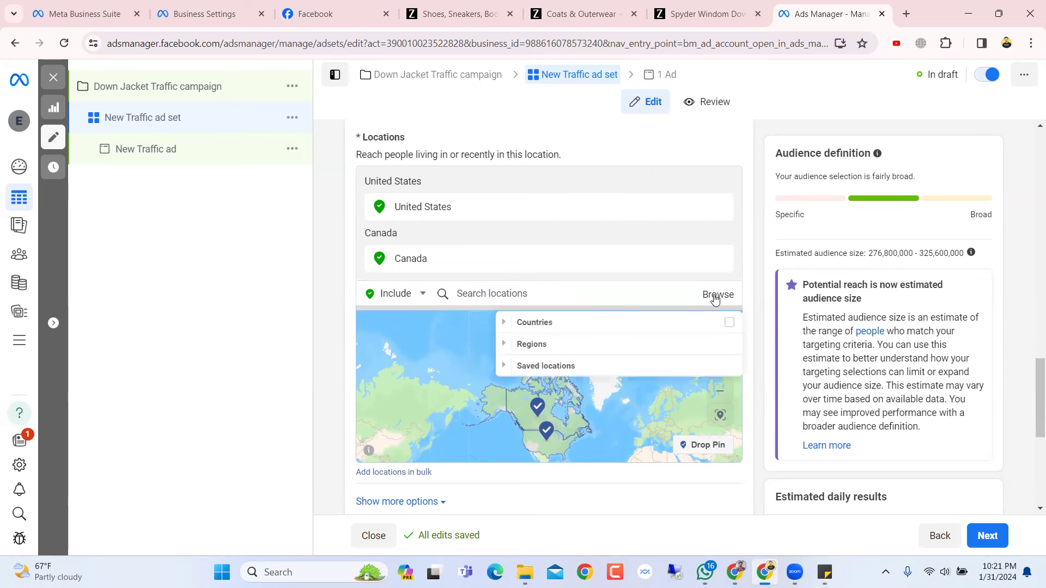
mouse_move(642, 324)
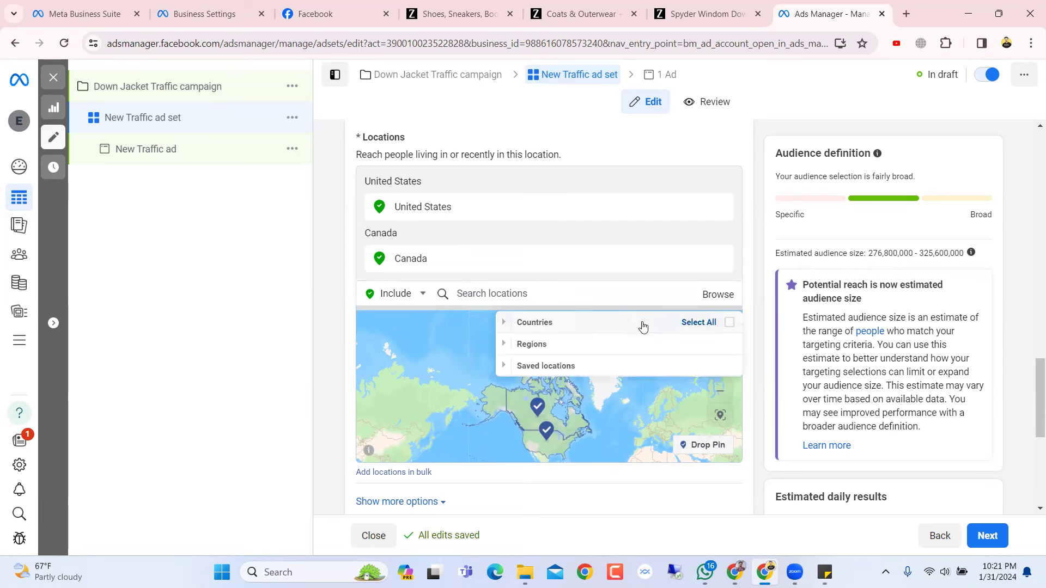
left_click(729, 325)
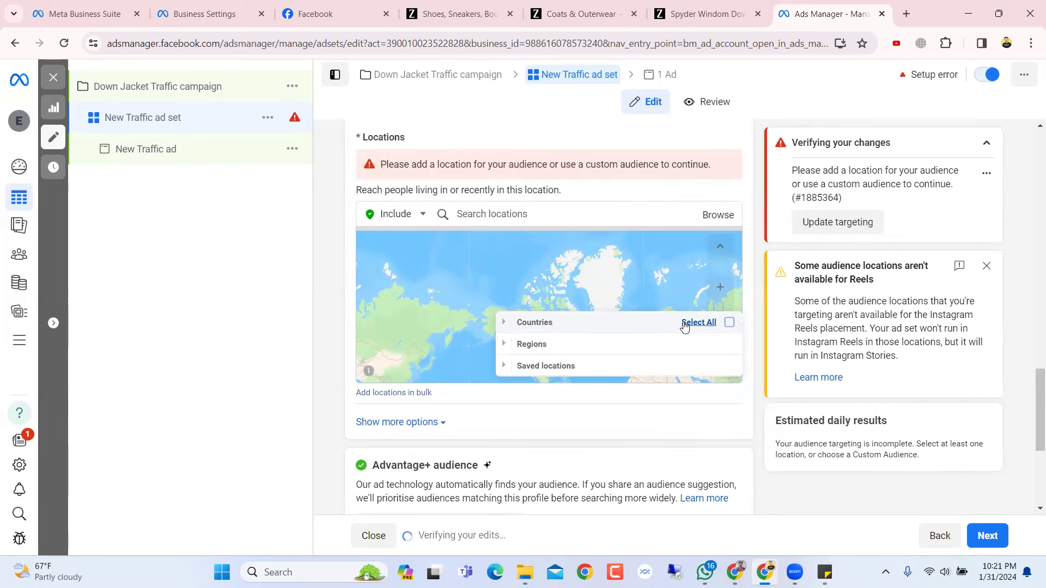
left_click(636, 221)
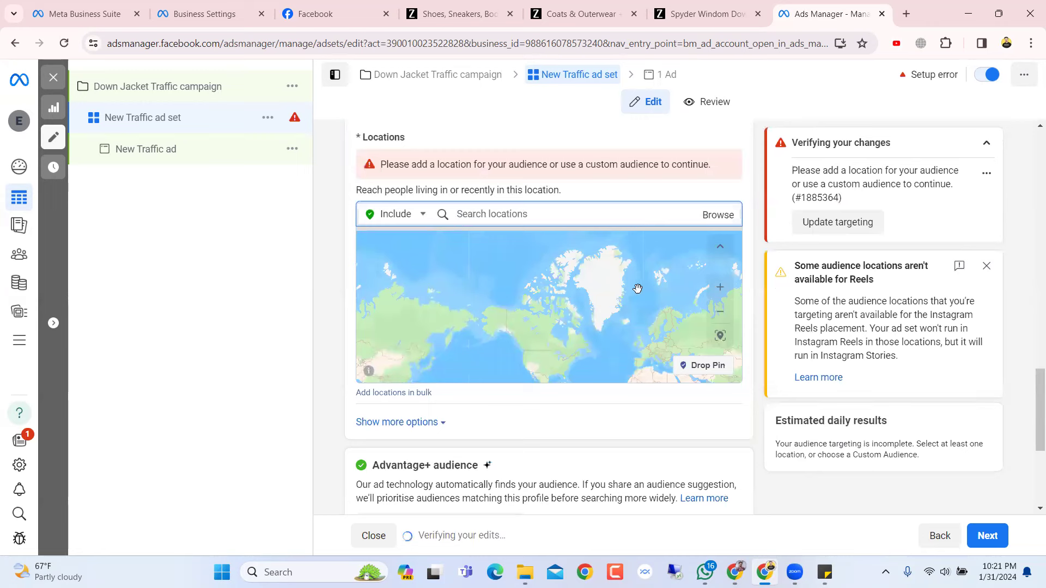
- Switch the locations to exclusions and try twice to exclude the country Bangladesh without any included location
left_click(412, 218)
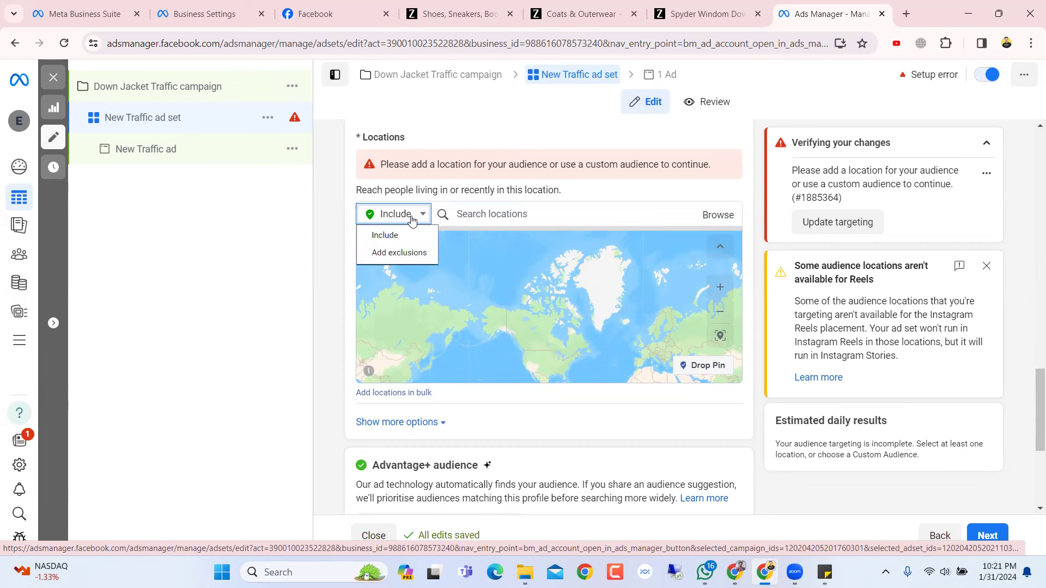
left_click(418, 253)
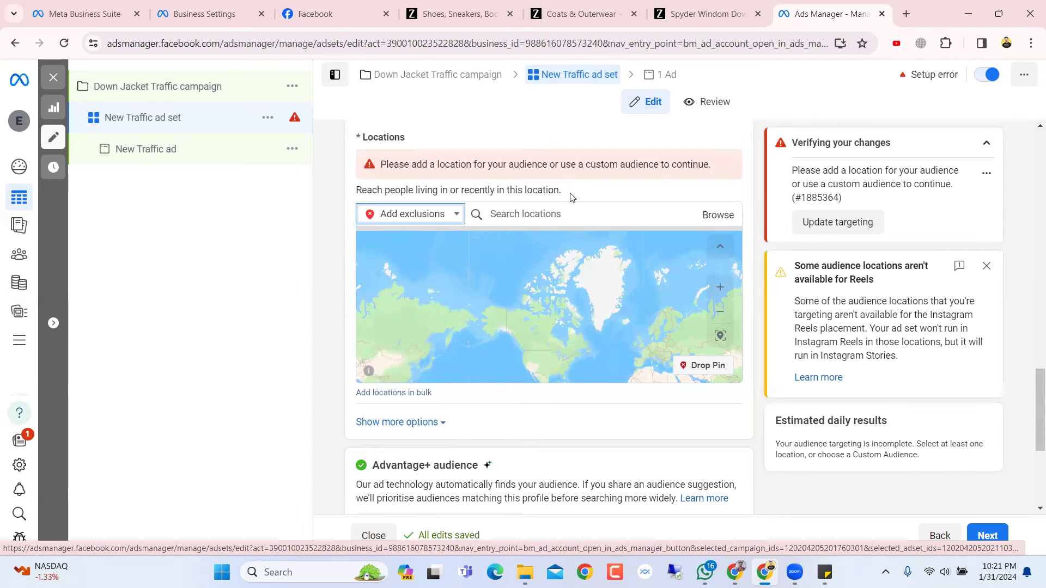
left_click(573, 213)
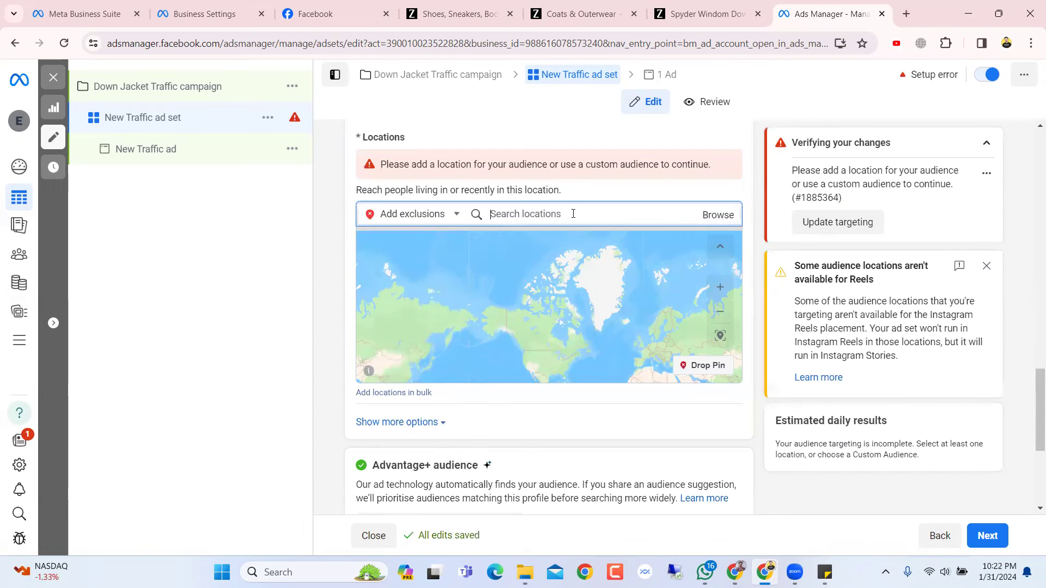
type("bangladesh")
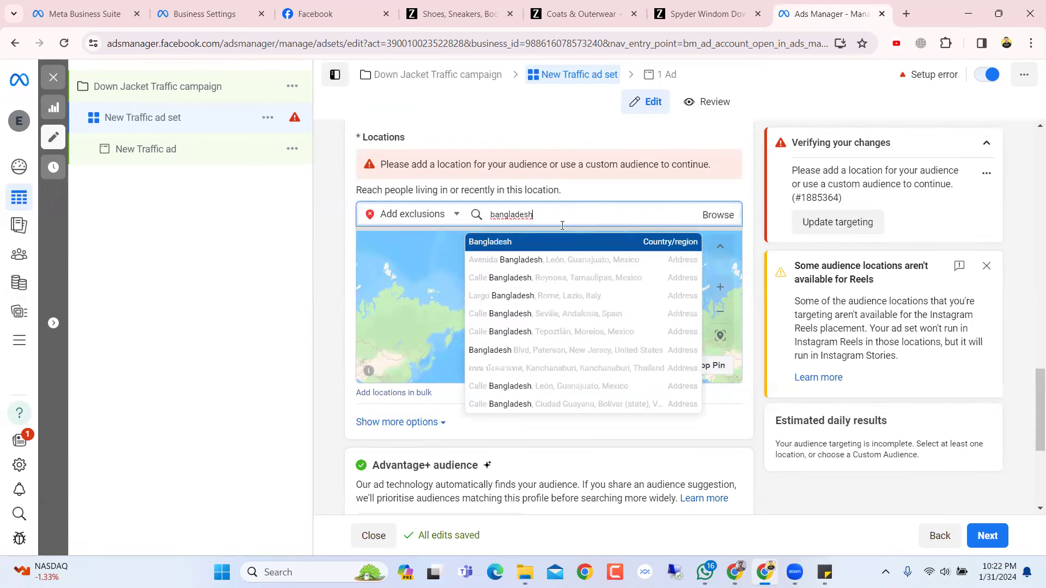
left_click(571, 243)
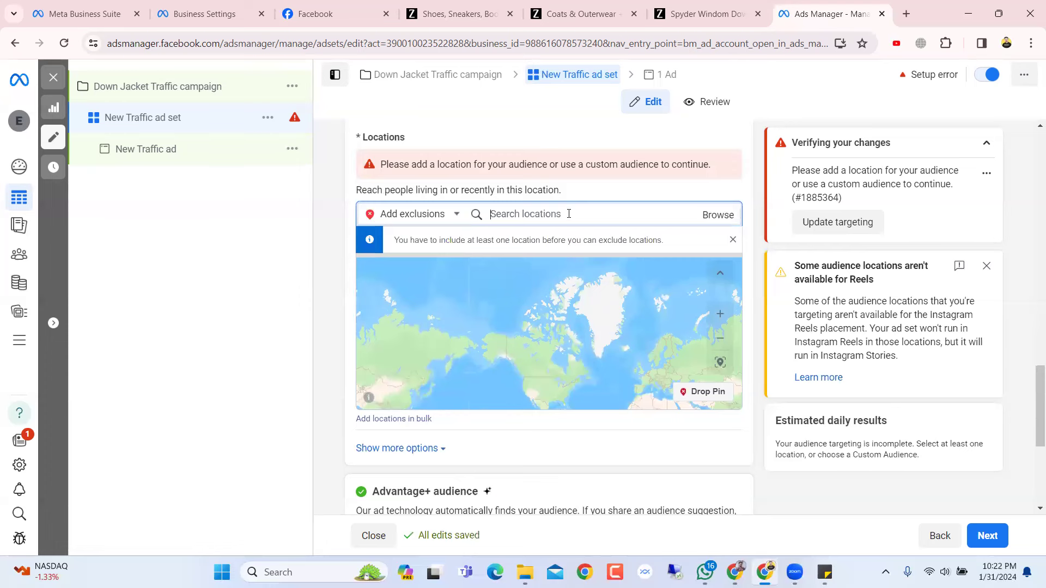
scroll(566, 212, "down", 3)
scroll(557, 209, "up", 3)
type("bang")
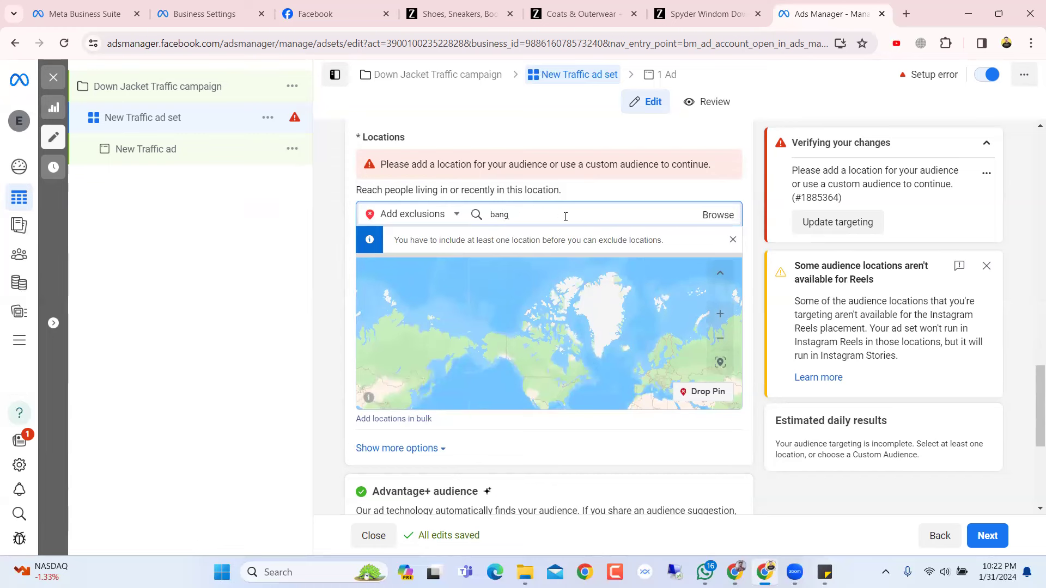
type("ladesh")
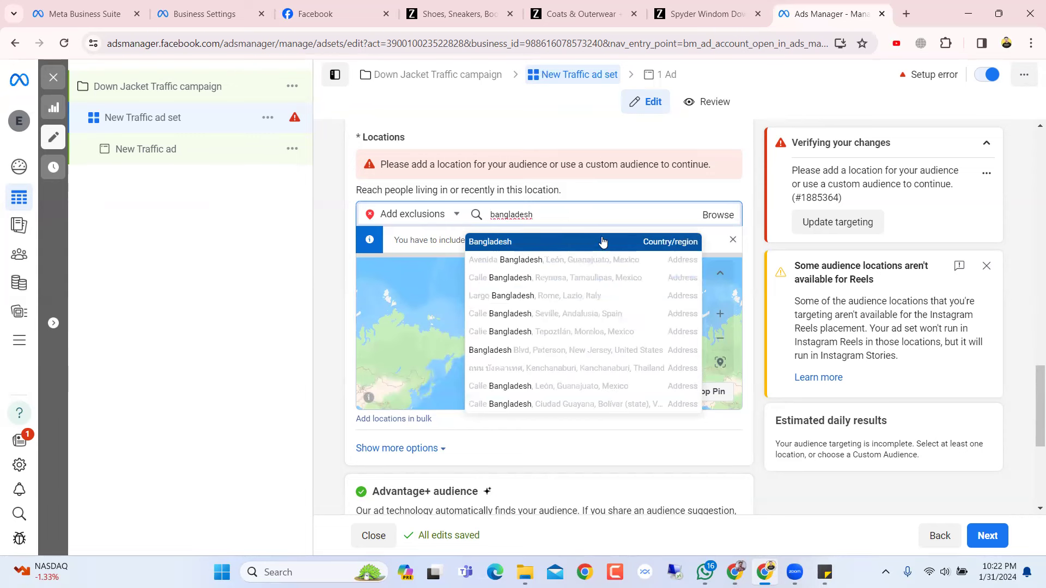
left_click(667, 241)
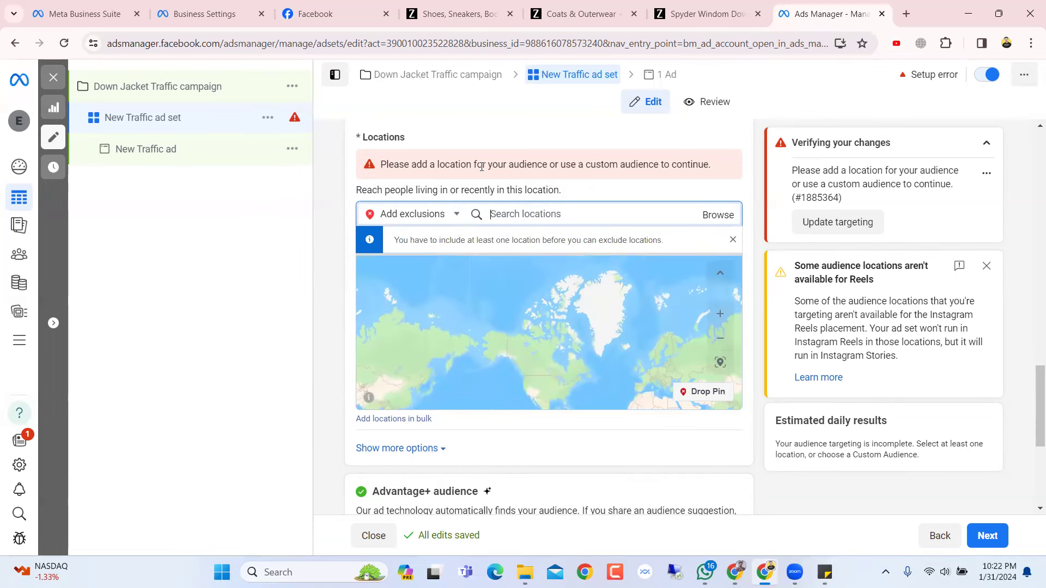
- Switch the locations back to Include and add all countries so the audience is Worldwide
scroll(482, 166, "up", 2)
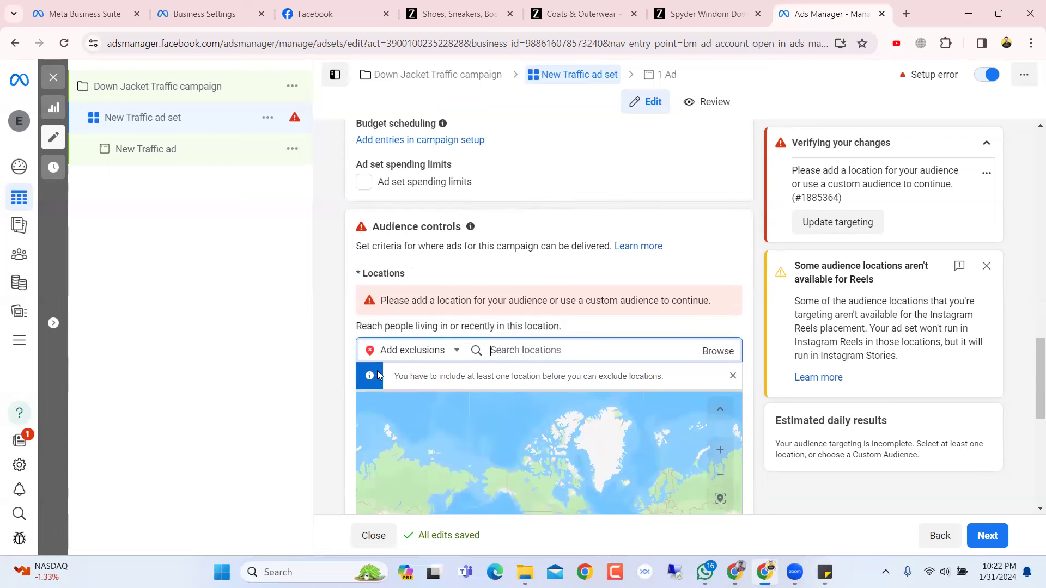
left_click(398, 351)
left_click(402, 373)
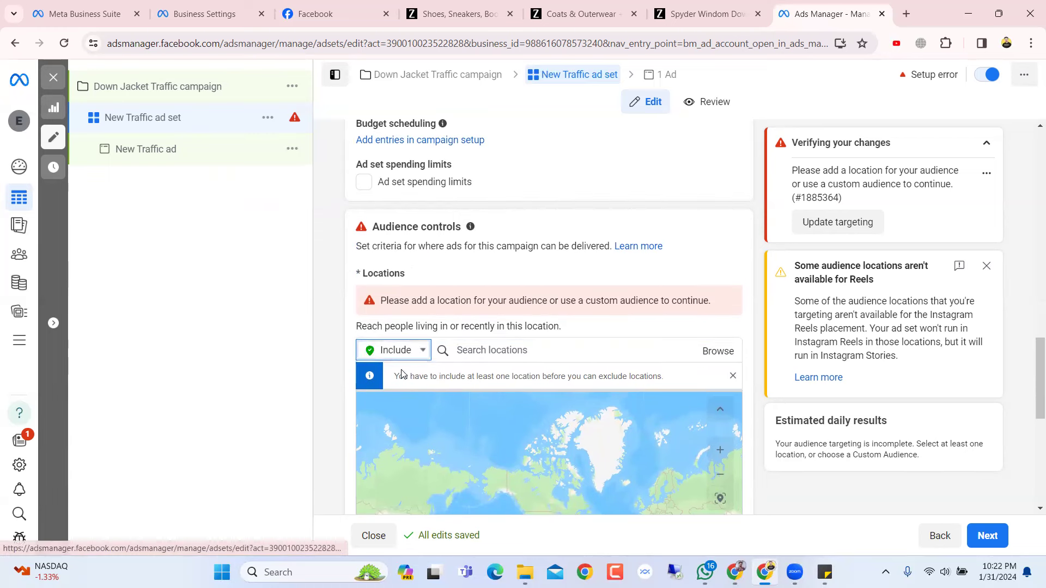
left_click(495, 350)
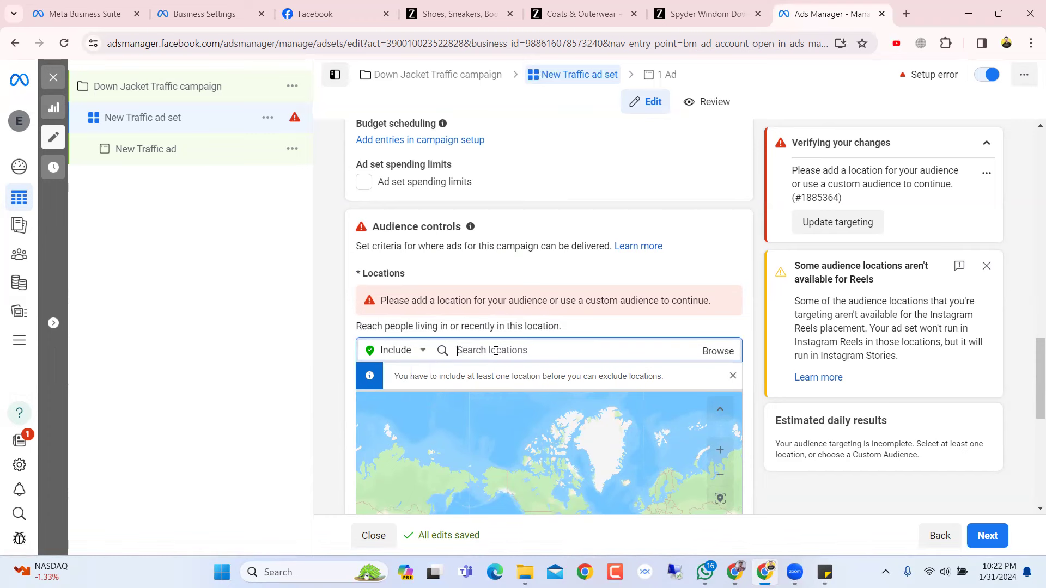
left_click(717, 351)
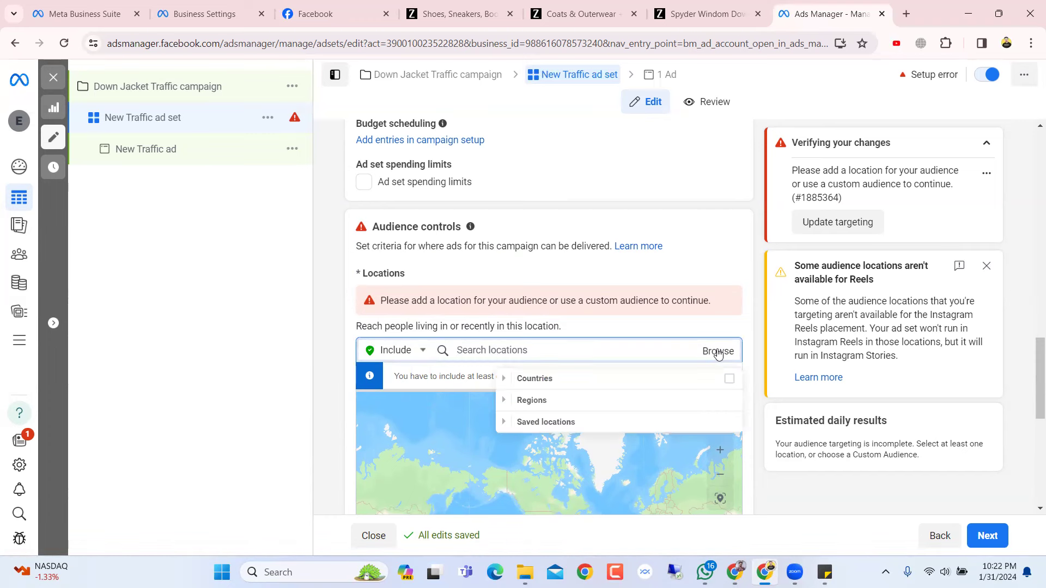
left_click(729, 379)
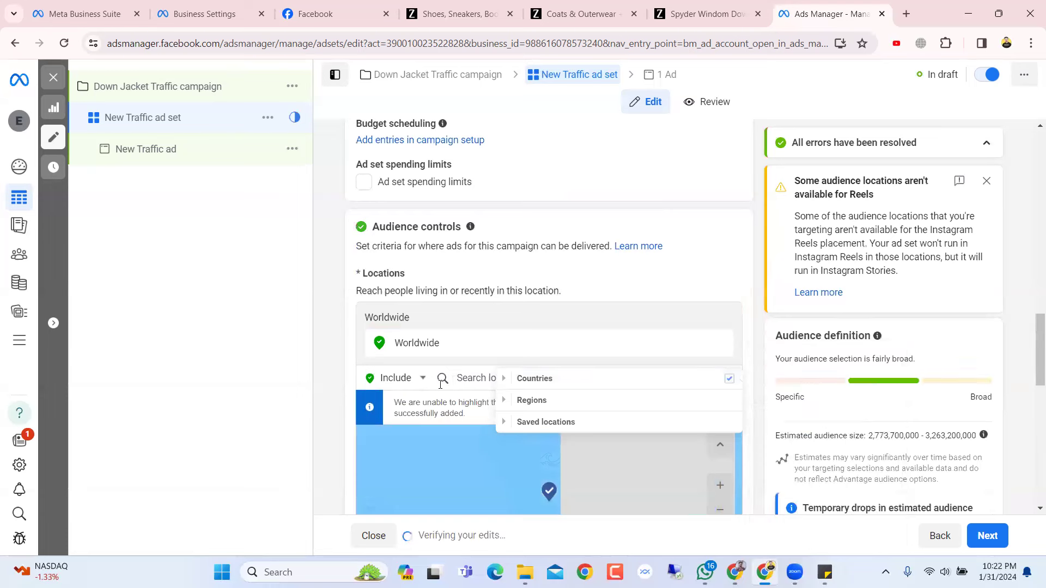
left_click(463, 375)
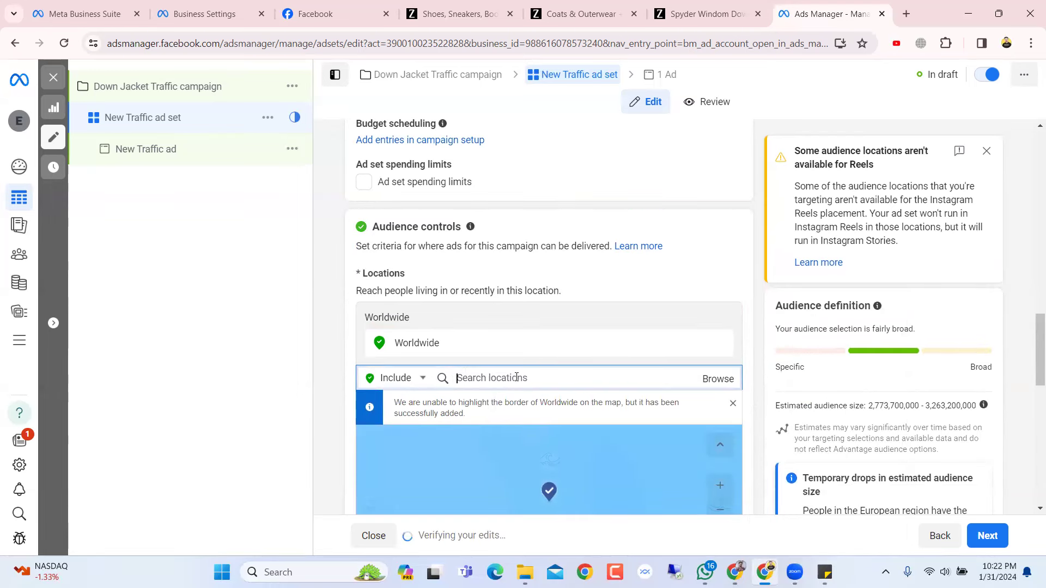
- Exclude Bangladesh from the Worldwide audience locations, and remove that exclusion again
scroll(581, 422, "down", 2)
left_click(400, 242)
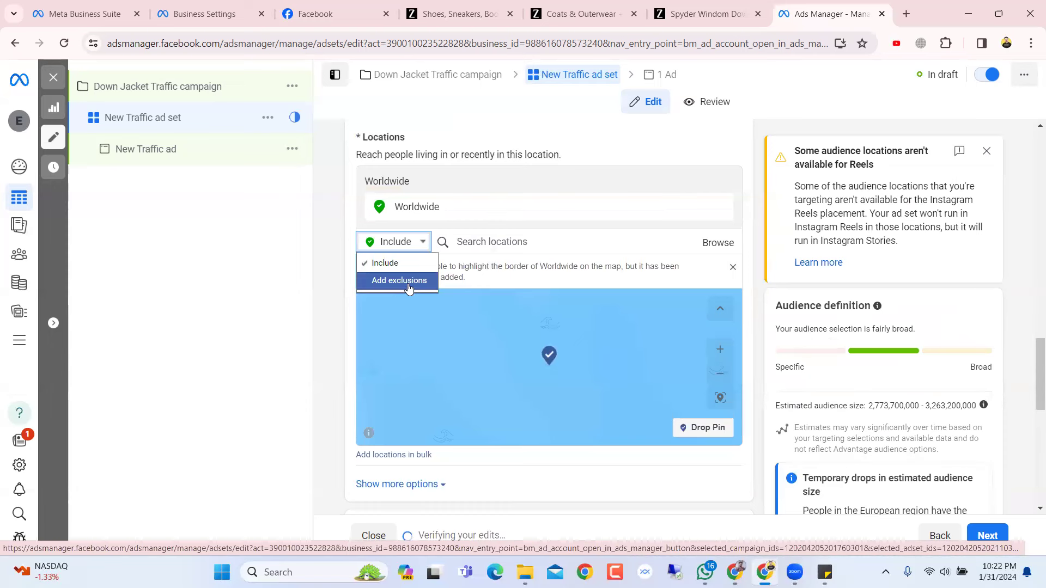
left_click(409, 284)
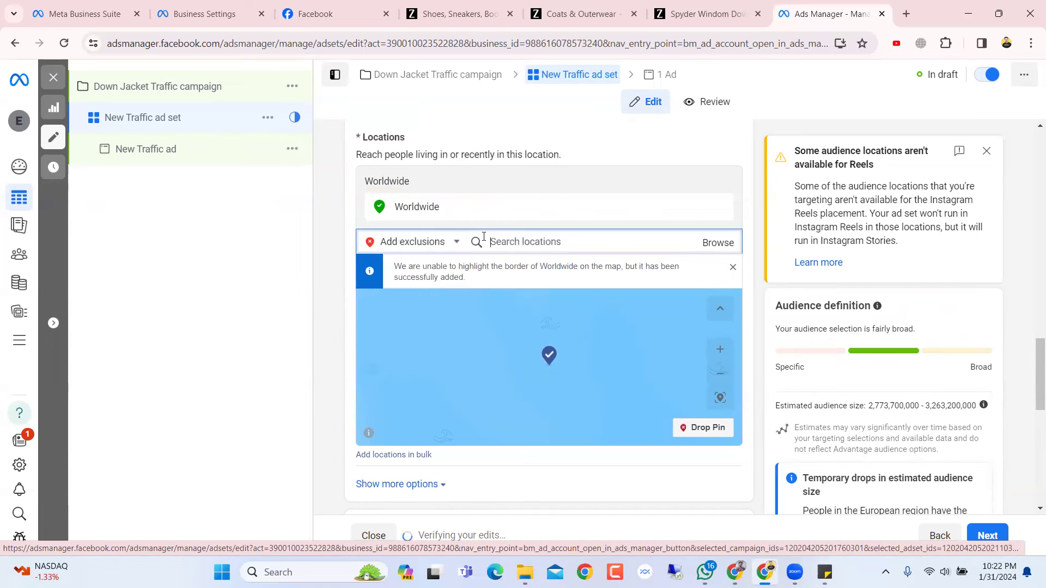
type("ban")
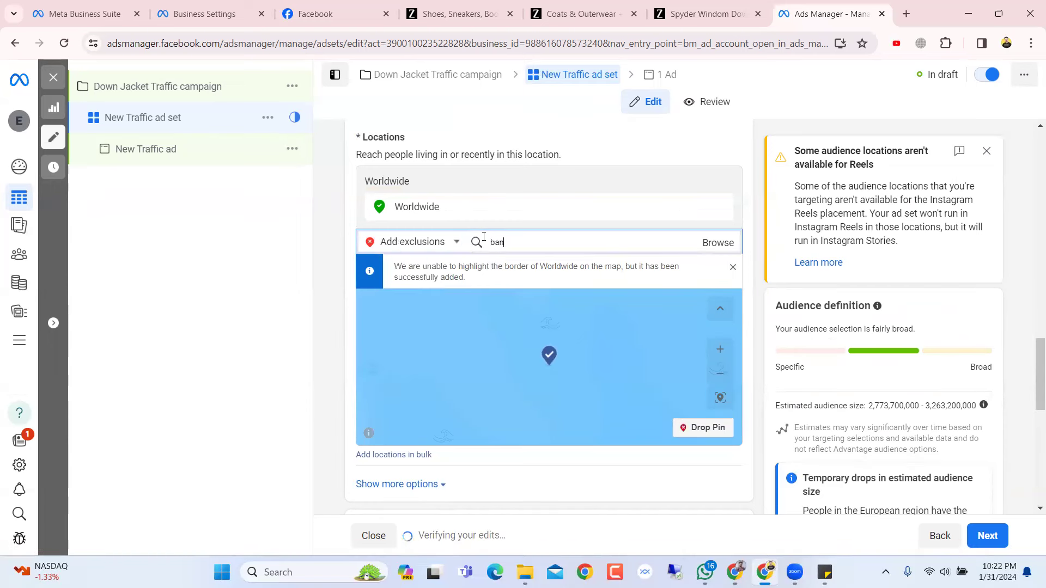
type("gladesh")
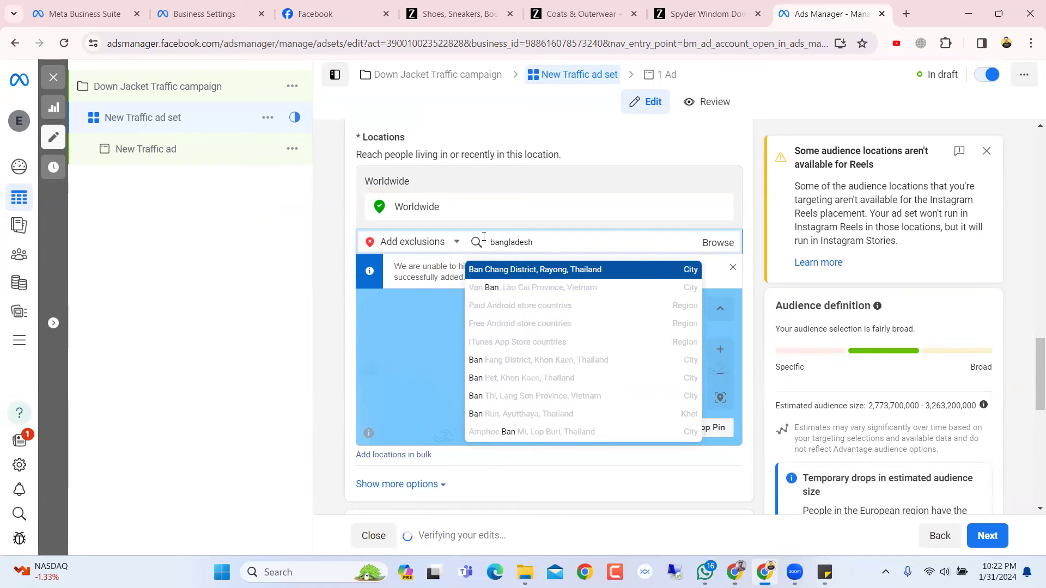
left_click(512, 270)
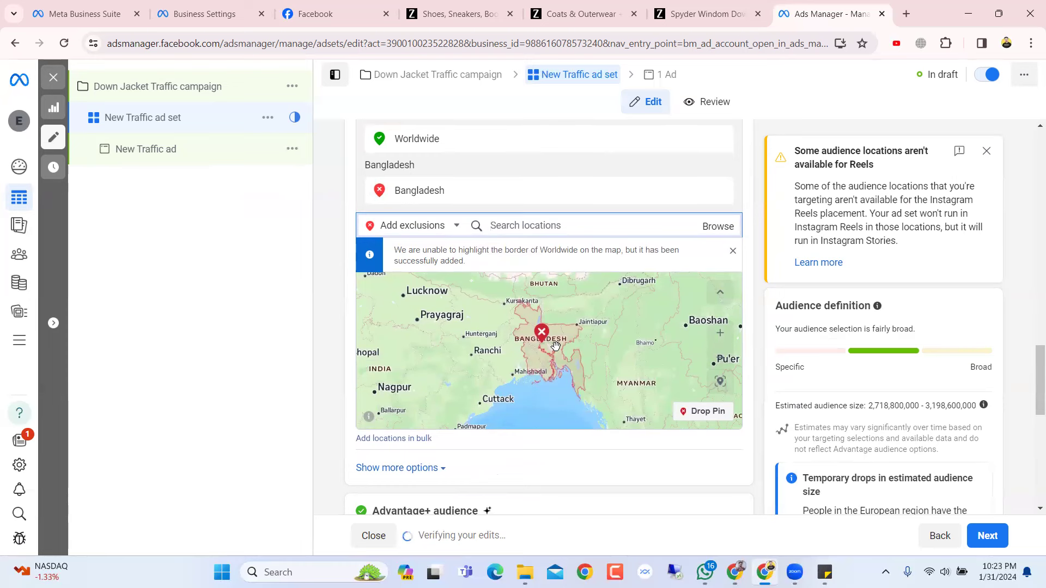
mouse_move(479, 186)
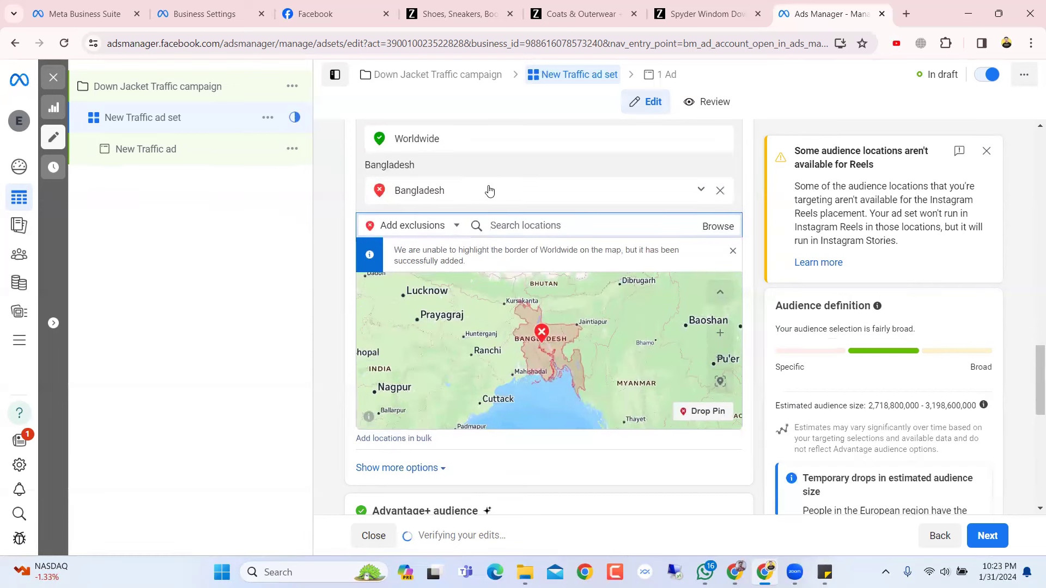
left_click(720, 191)
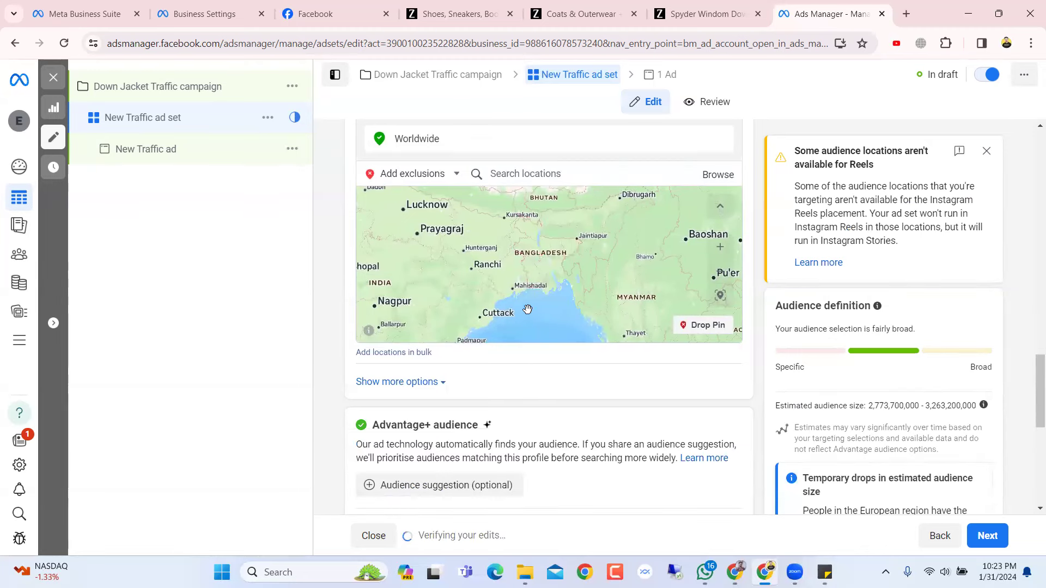
- Exclude the city of Khulna, Khulna Division, Bangladesh from the Worldwide audience locations
scroll(527, 334, "up", 3)
scroll(527, 333, "down", 1)
scroll(544, 354, "down", 3)
scroll(753, 418, "up", 5)
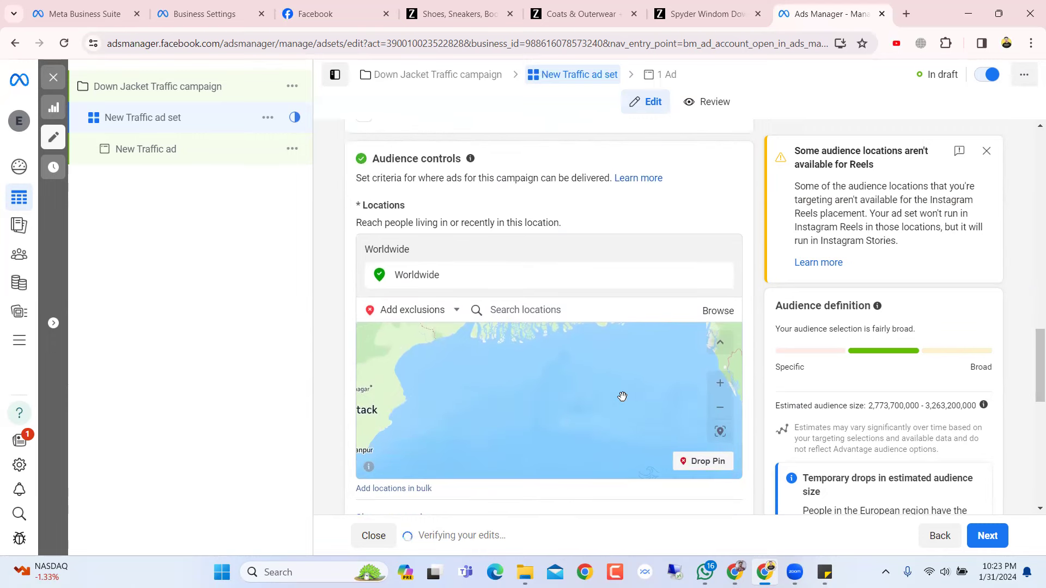
scroll(612, 380, "down", 3)
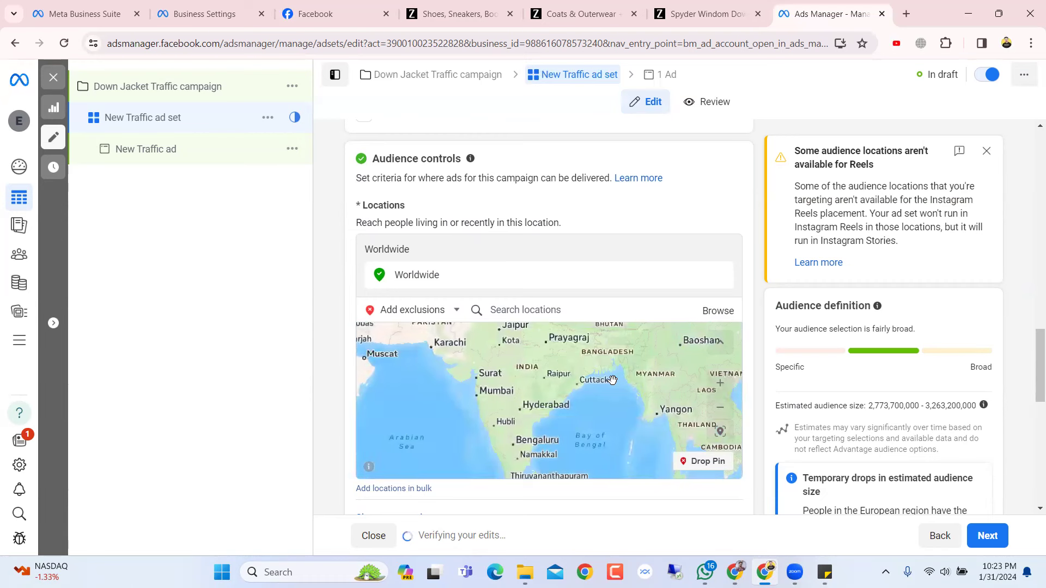
left_click(543, 305)
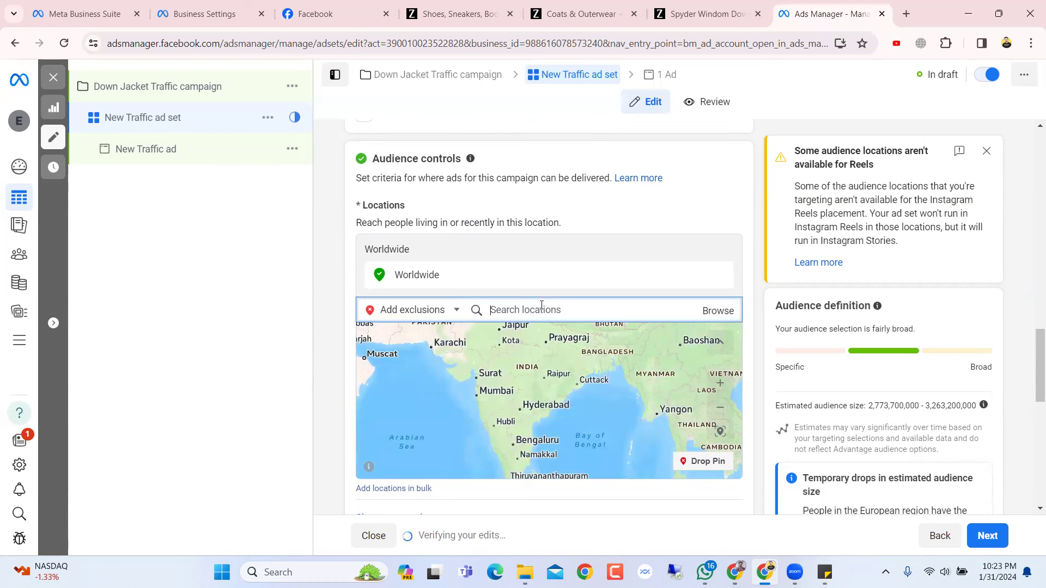
type("khulna")
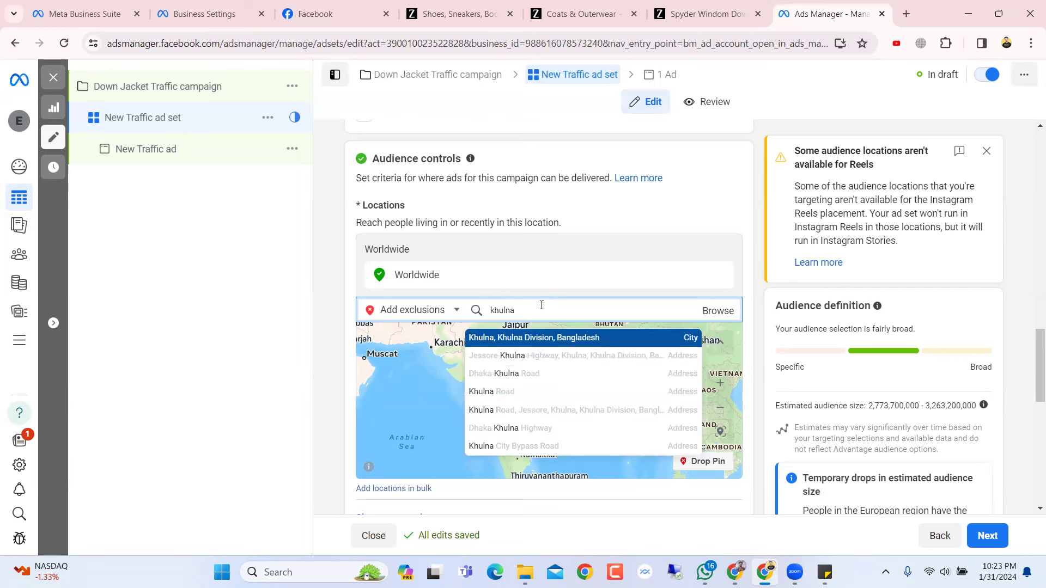
left_click(556, 340)
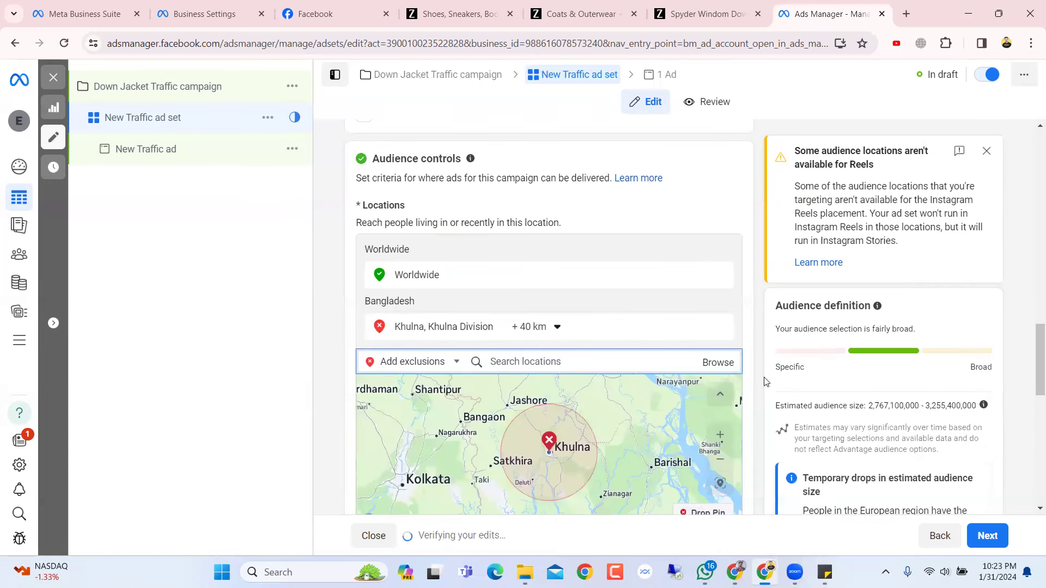
- Set the radius around the excluded city of Khulna to 50 km
scroll(655, 385, "down", 3)
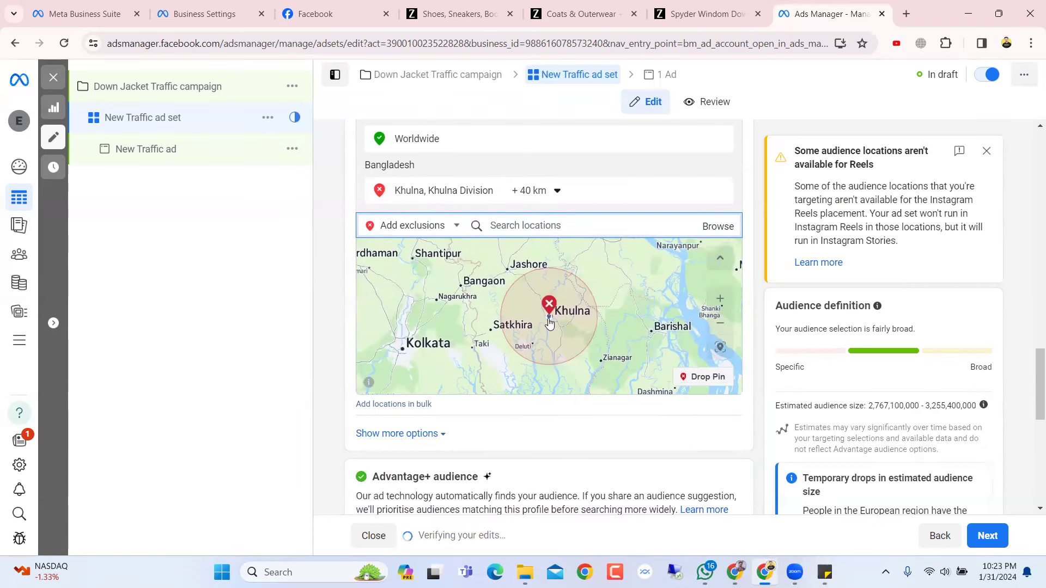
left_click(555, 194)
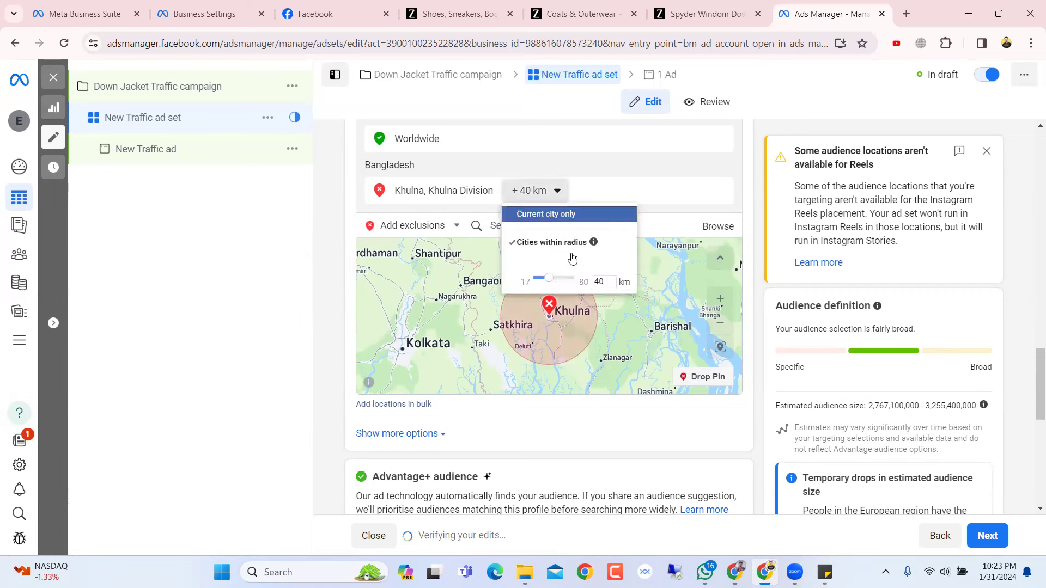
left_click(605, 282)
type("50")
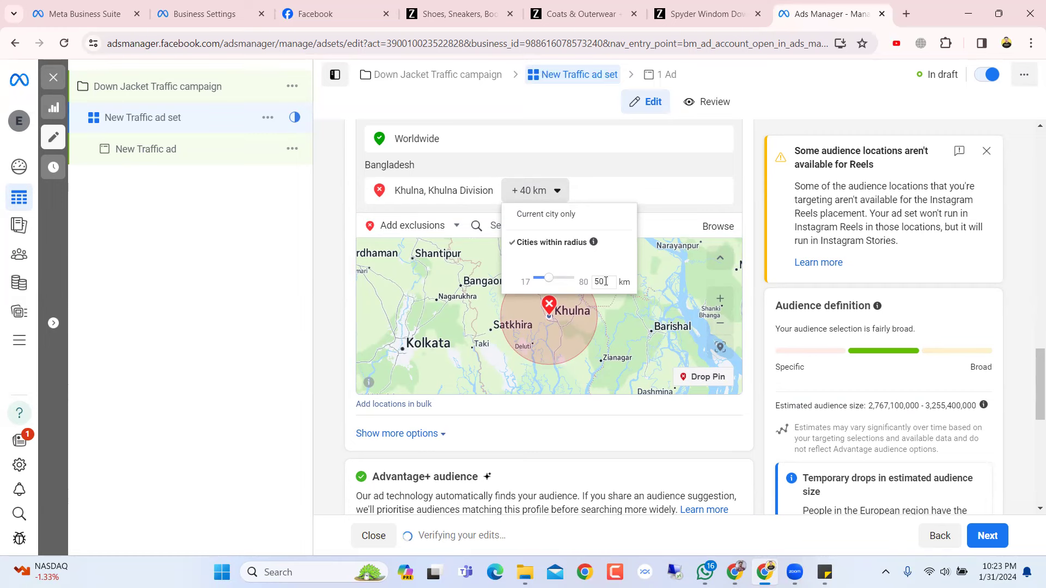
key("Return")
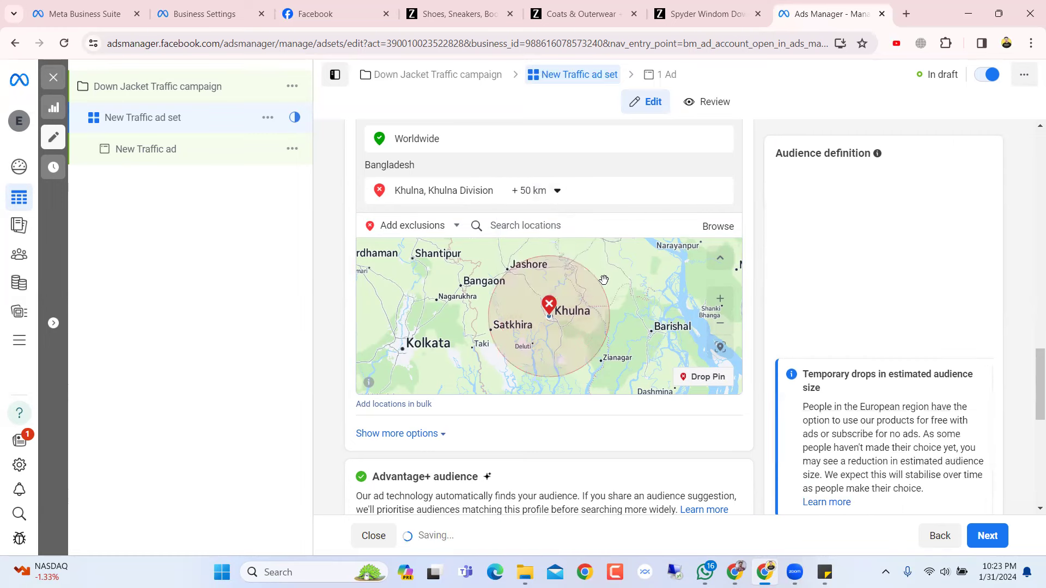
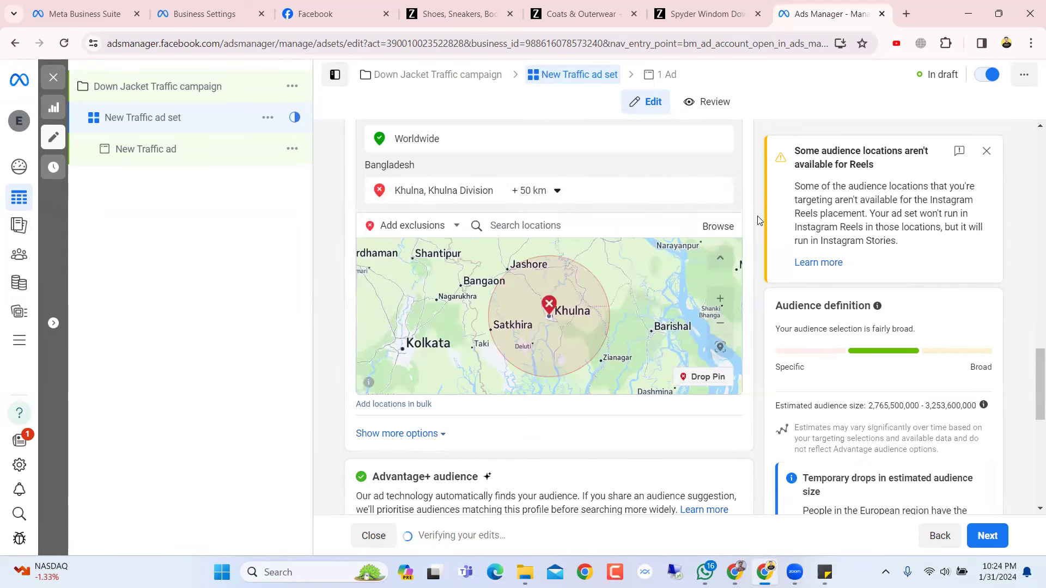
- Remove the Khulna exclusion from the audience locations
scroll(759, 221, "down", 2)
scroll(759, 221, "up", 3)
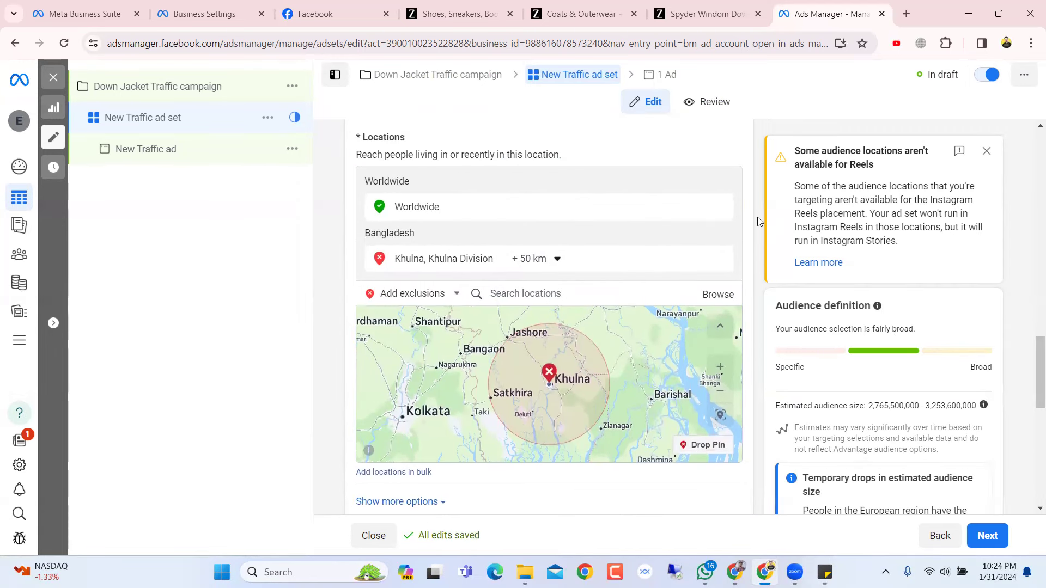
scroll(700, 256, "down", 2)
scroll(523, 269, "up", 2)
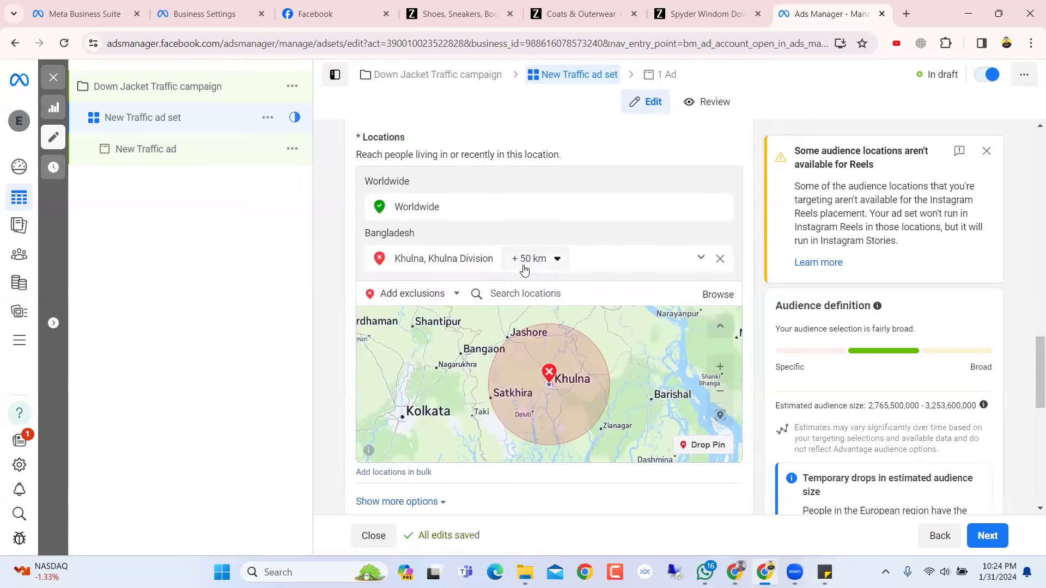
left_click(720, 258)
- Remove Worldwide from the included audience locations so the location list is empty
scroll(744, 266, "down", 4)
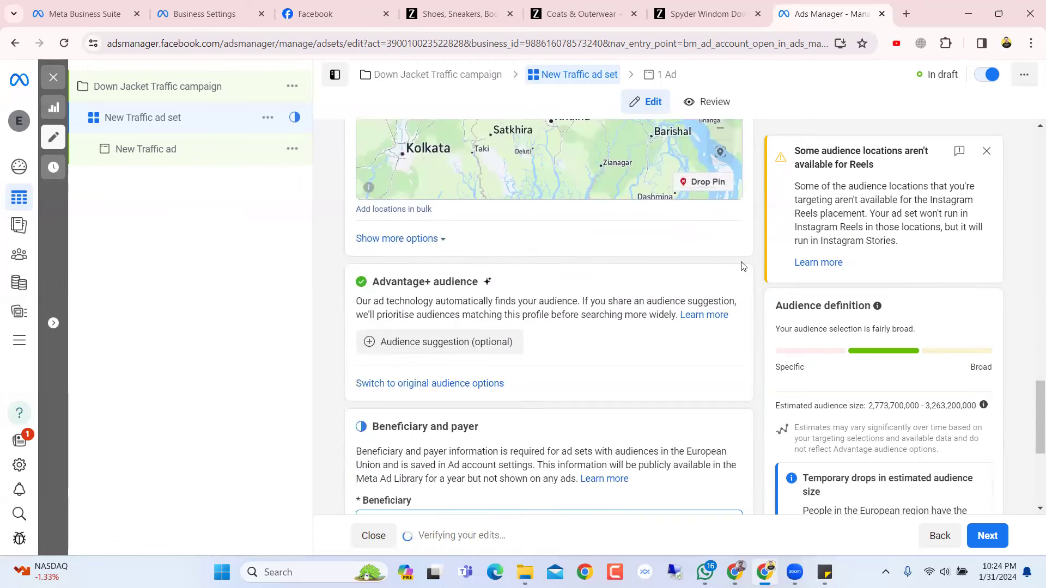
scroll(744, 266, "down", 1)
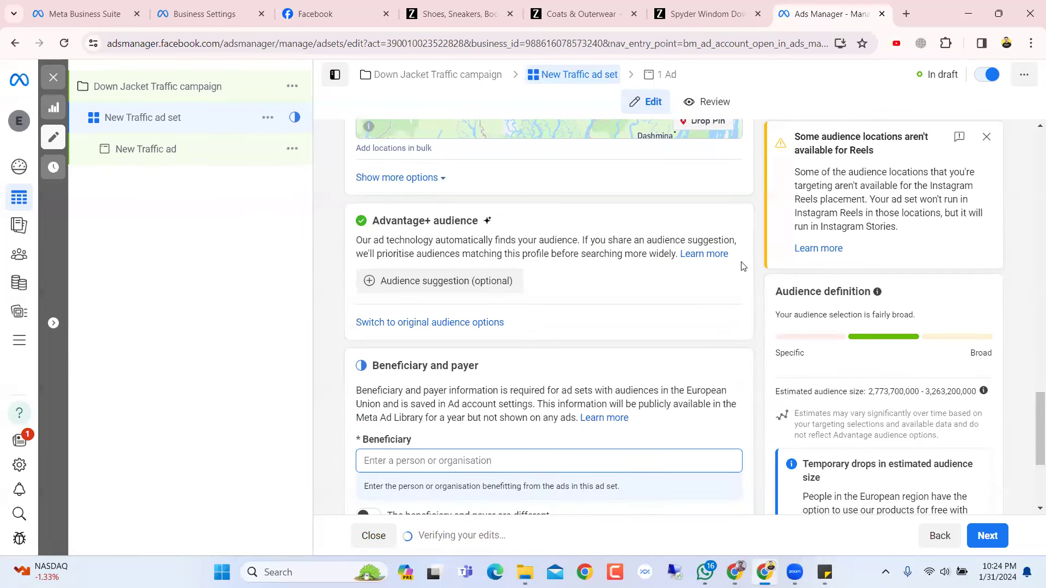
scroll(743, 266, "up", 4)
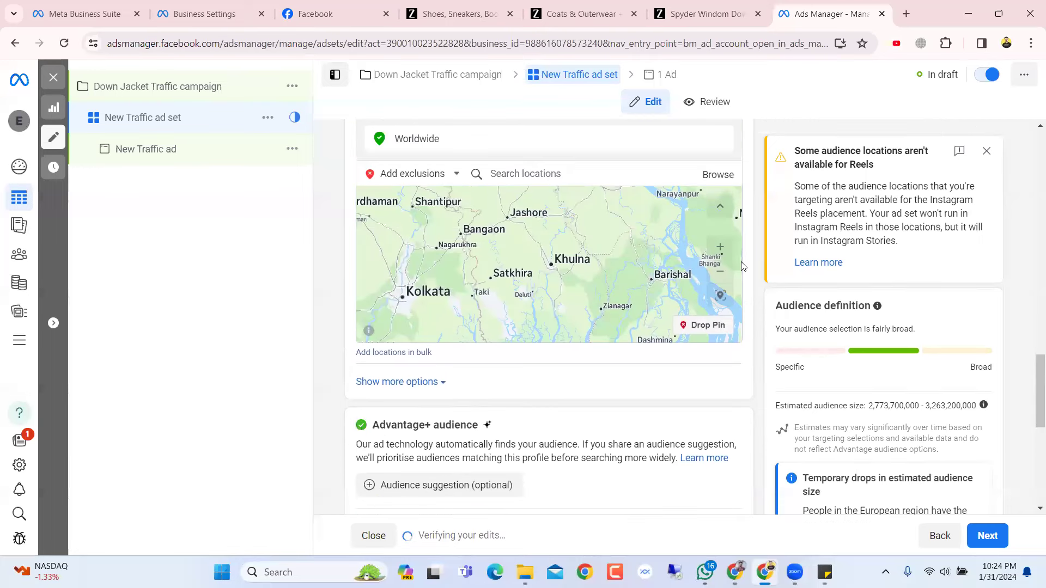
left_click(415, 174)
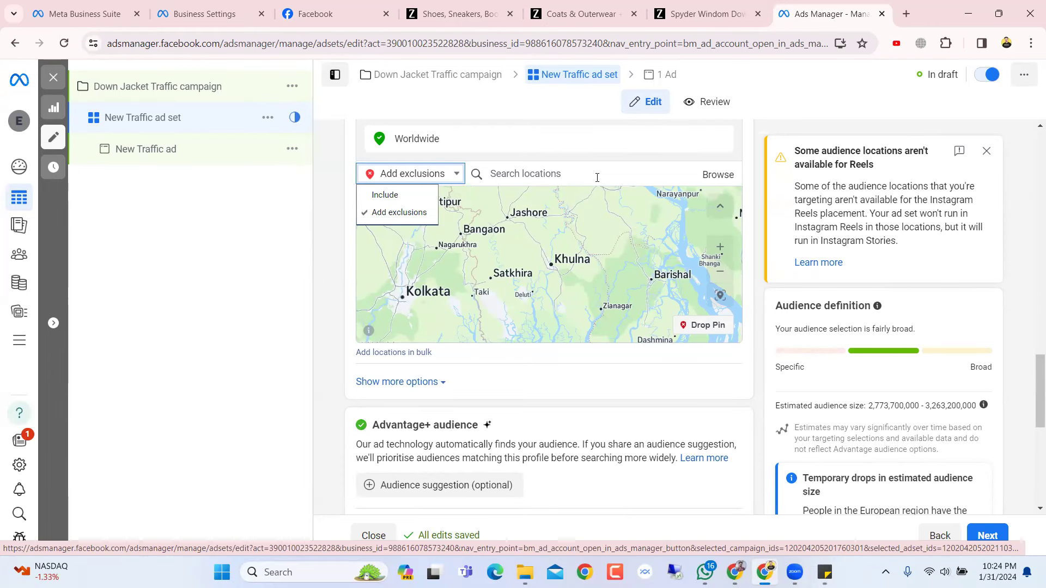
scroll(590, 178, "up", 1)
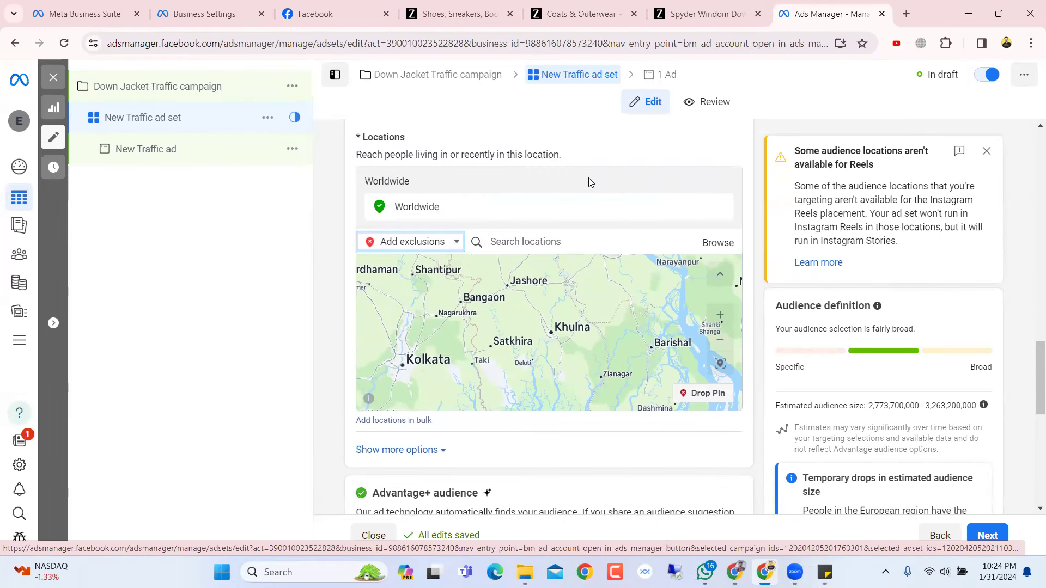
left_click(584, 239)
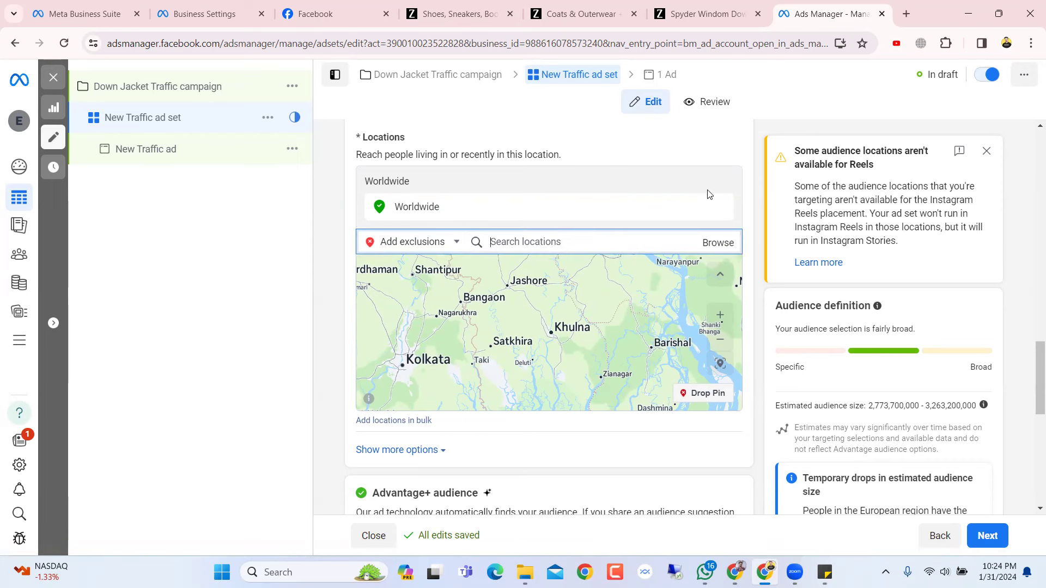
left_click(720, 206)
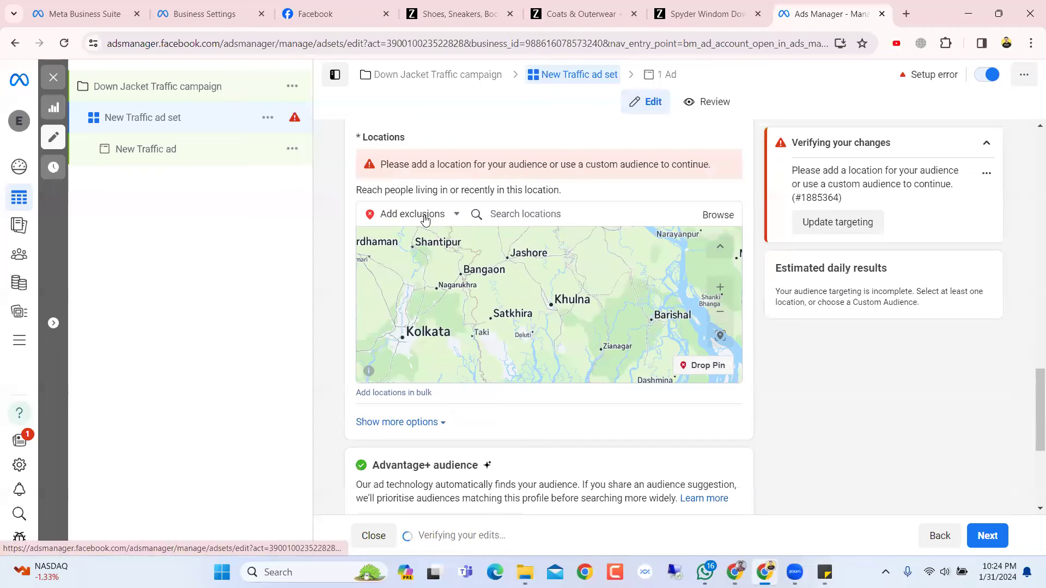
- Switch the locations back to Include and add the Bangladeshi cities Jessore and Khulna to the audience
left_click(420, 213)
left_click(414, 235)
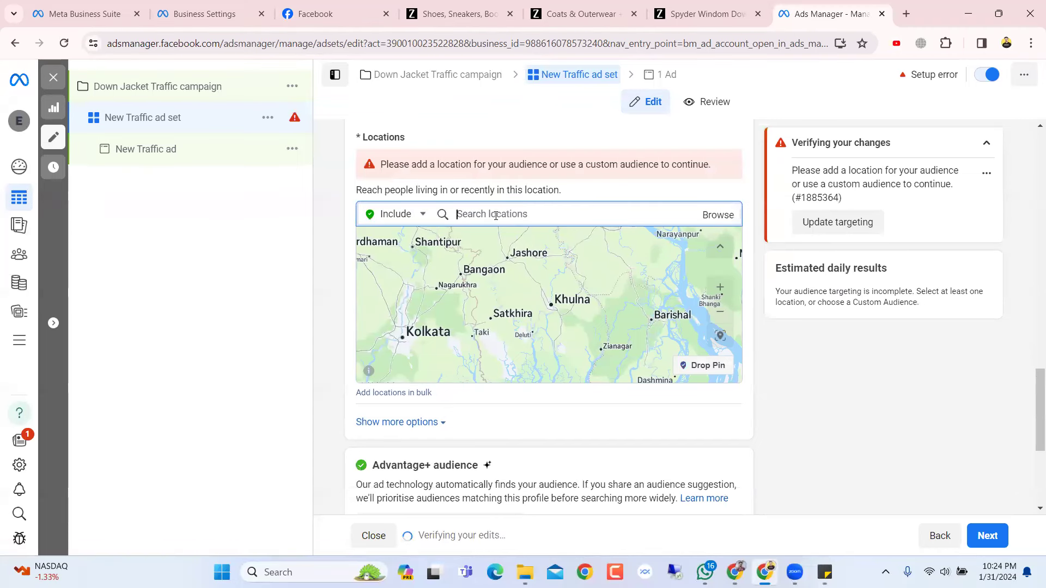
left_click(495, 215)
type("jessore")
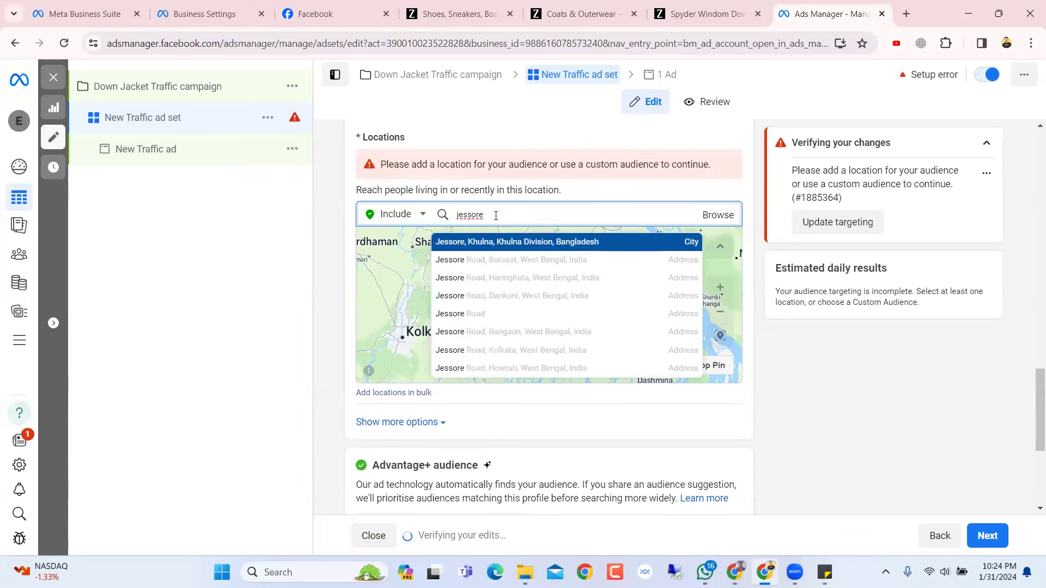
left_click(482, 243)
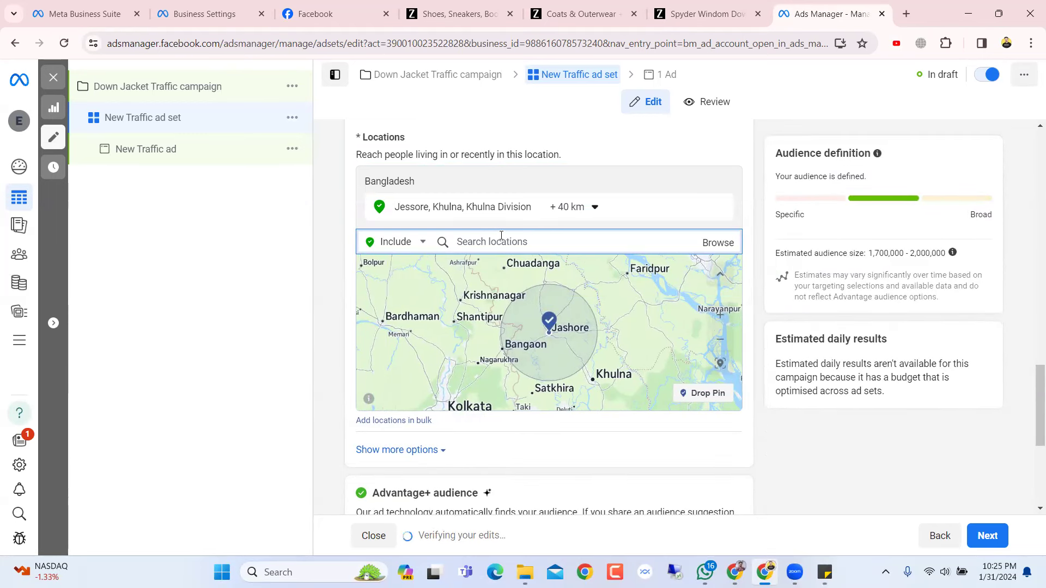
type("khulna")
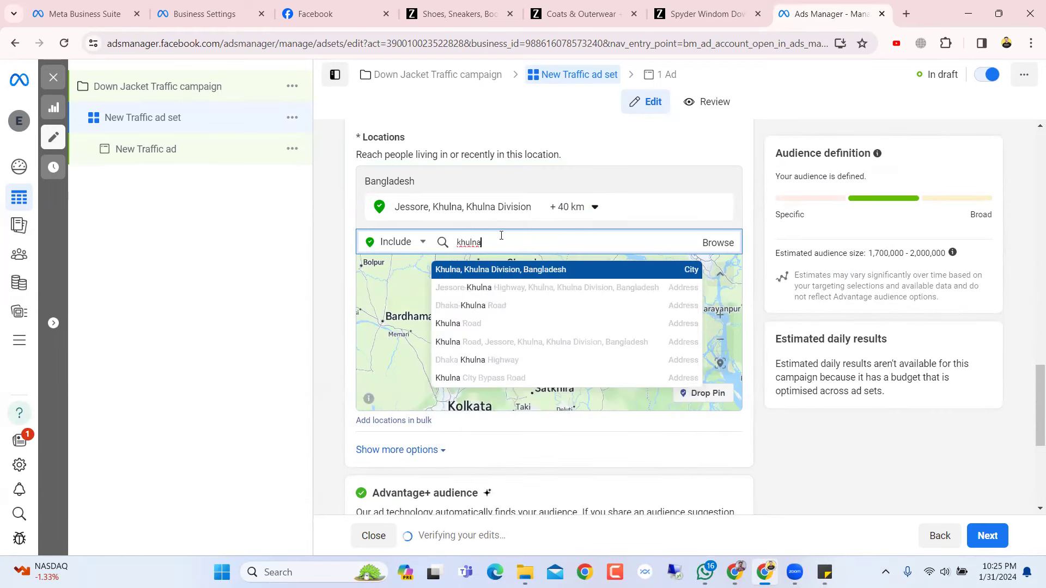
key("Return")
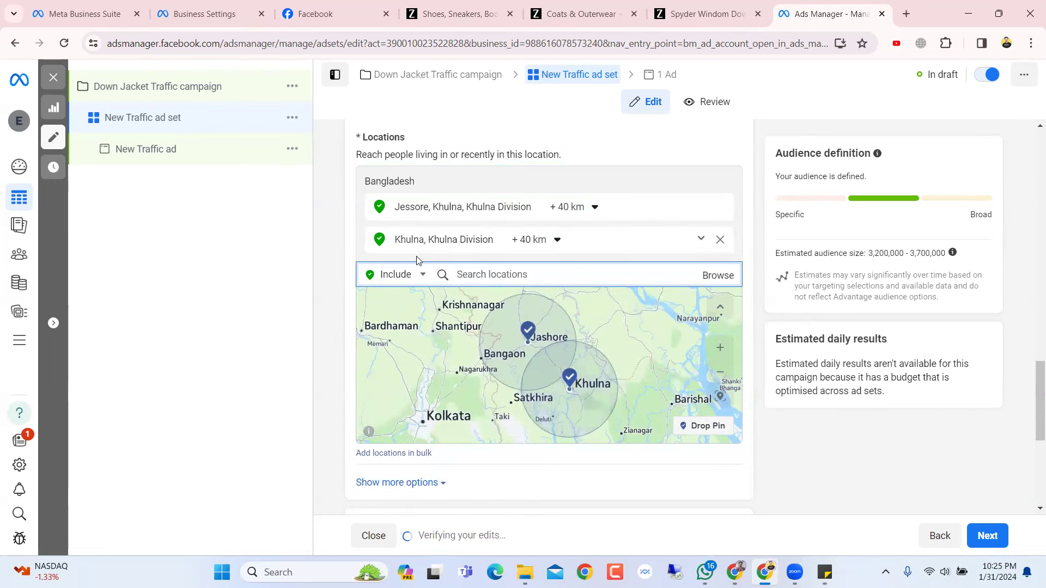
- Switch the locations to exclusions and exclude Rangpur Division, Bangladesh from the audience
left_click(392, 277)
left_click(398, 309)
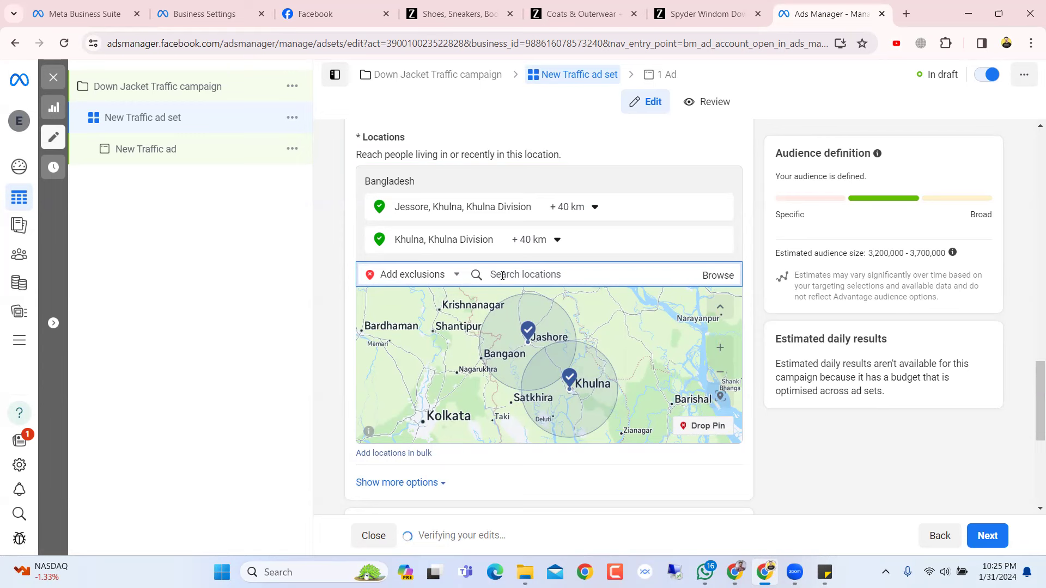
type("ron")
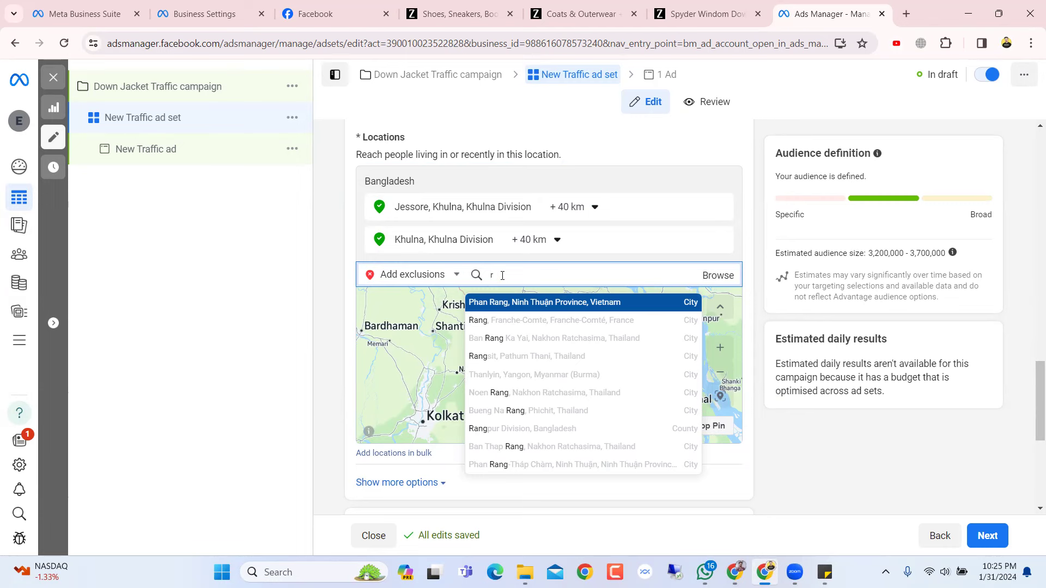
type("ongpu")
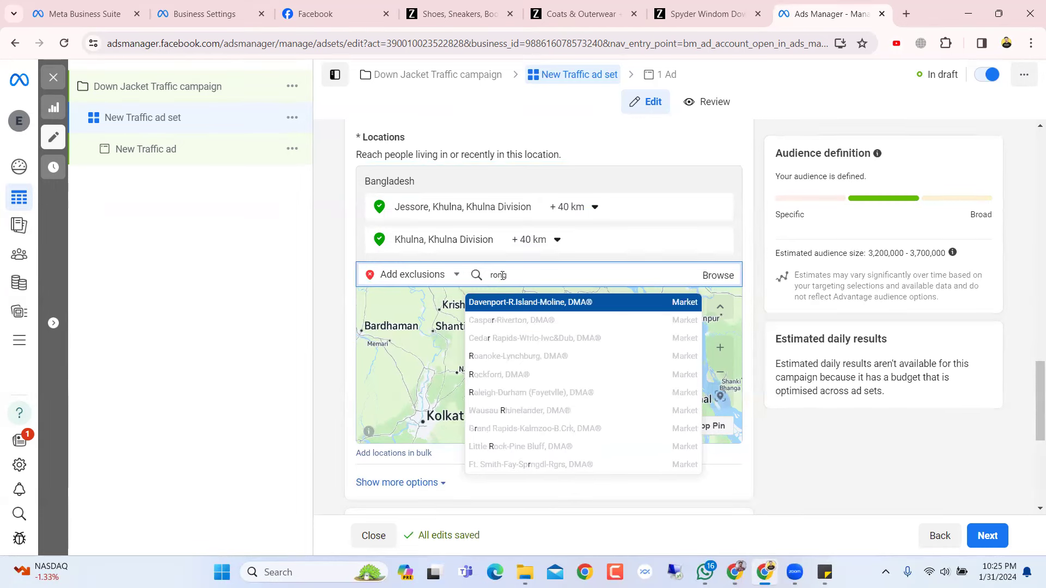
key("BackSpace")
key("BackSpace")
key("BackSpace")
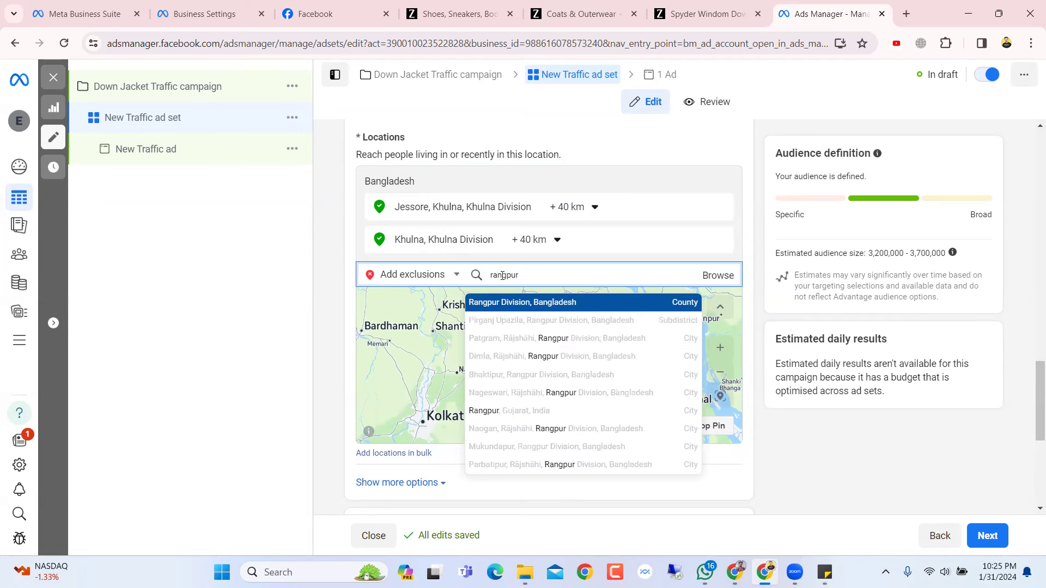
left_click(523, 302)
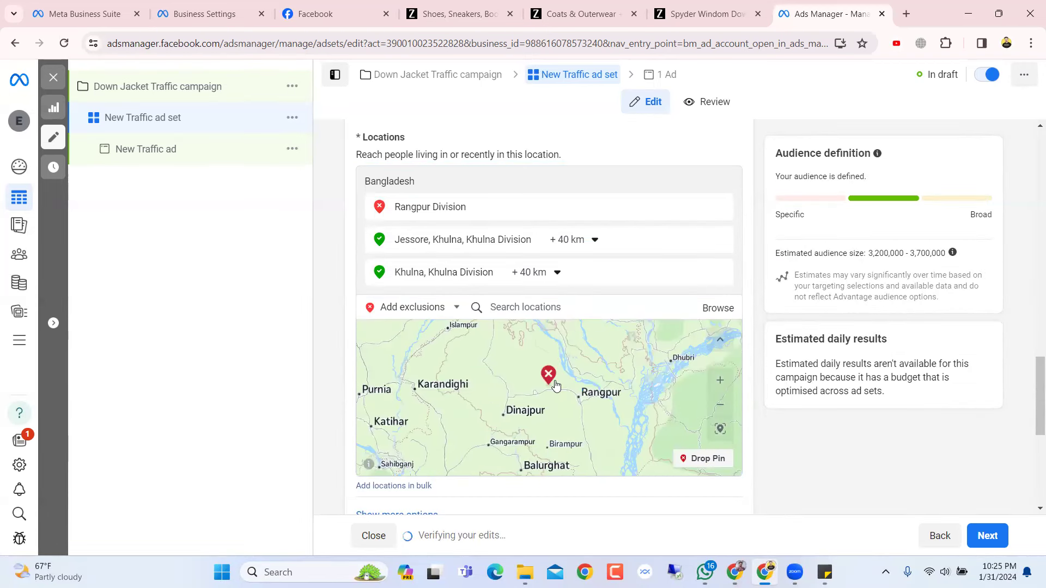
- Exclude the city of Dhaka, Dhaka Division, from the audience locations as well
left_click(553, 307)
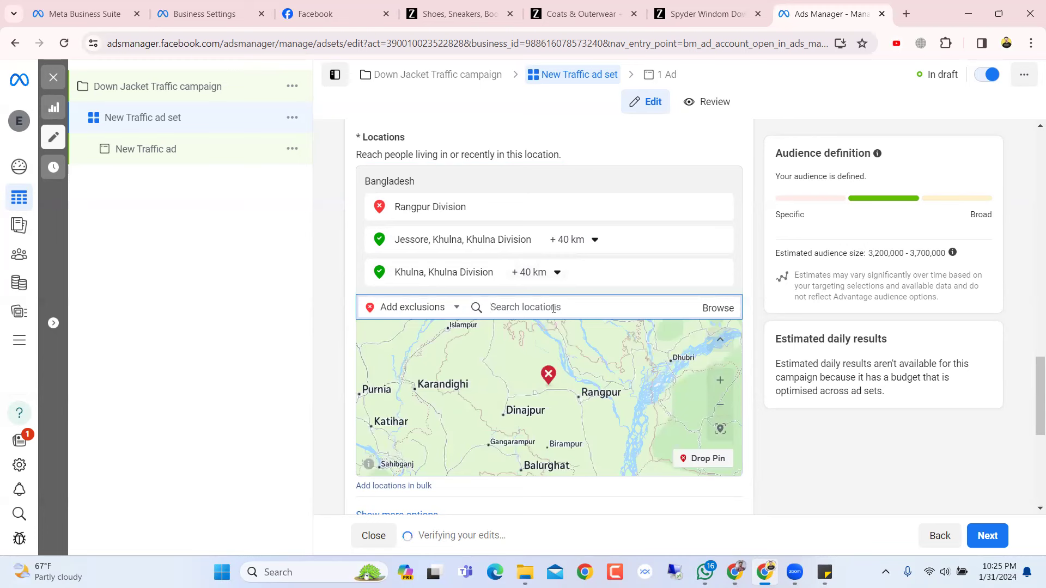
type("dhaka")
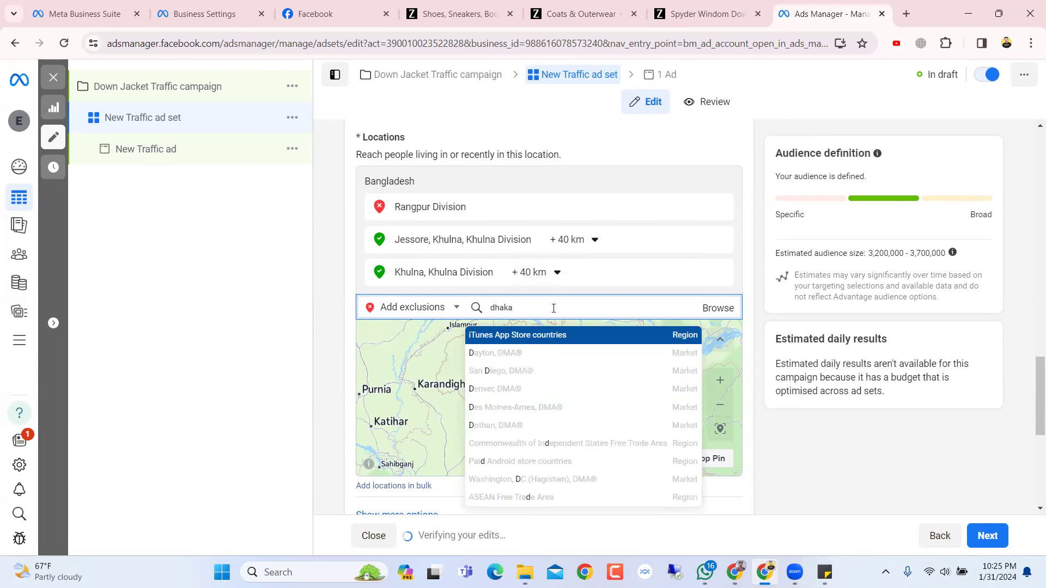
left_click(546, 336)
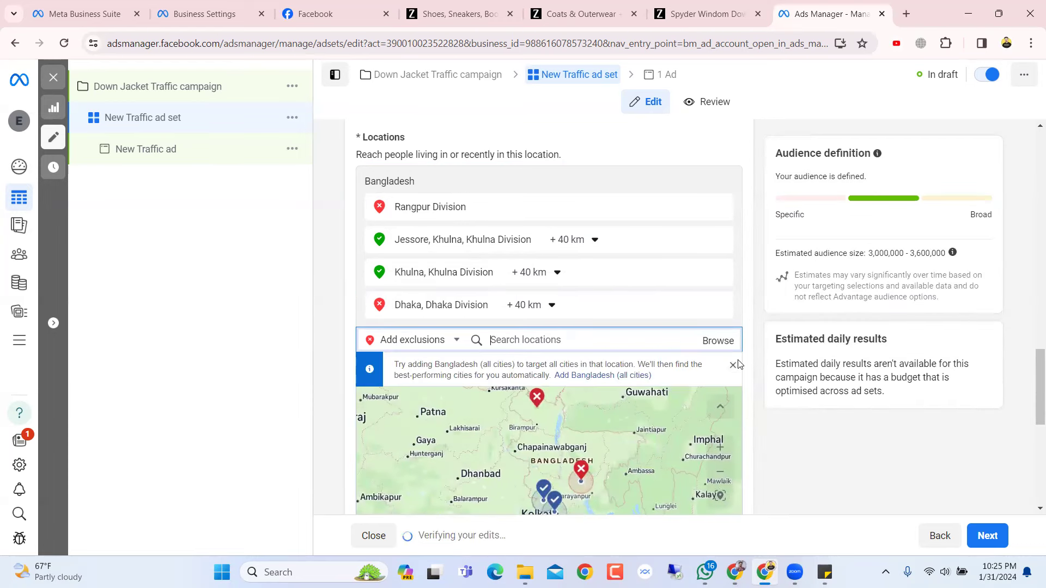
scroll(741, 363, "down", 2)
scroll(740, 363, "up", 1)
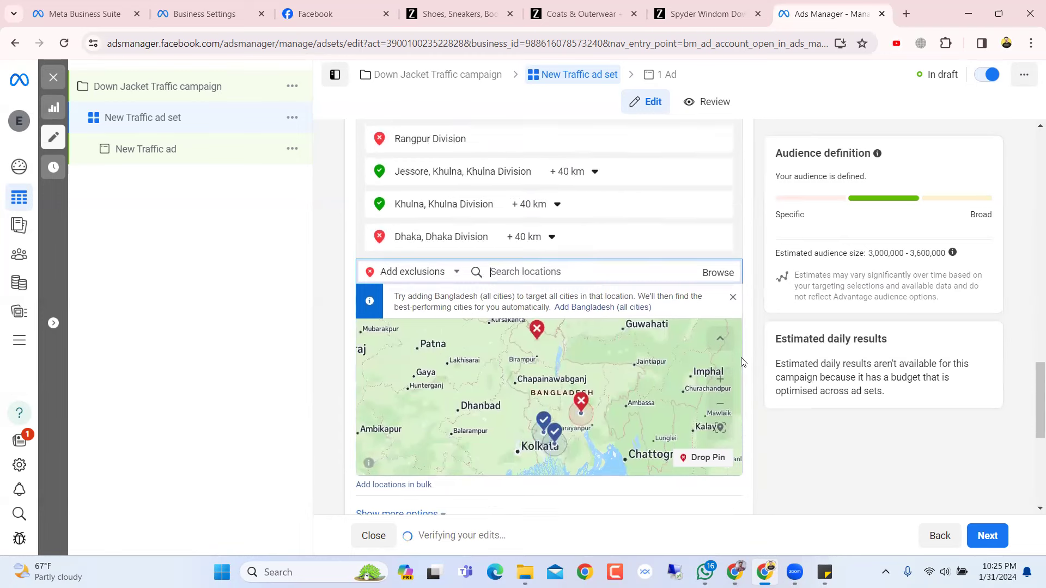
scroll(734, 363, "up", 1)
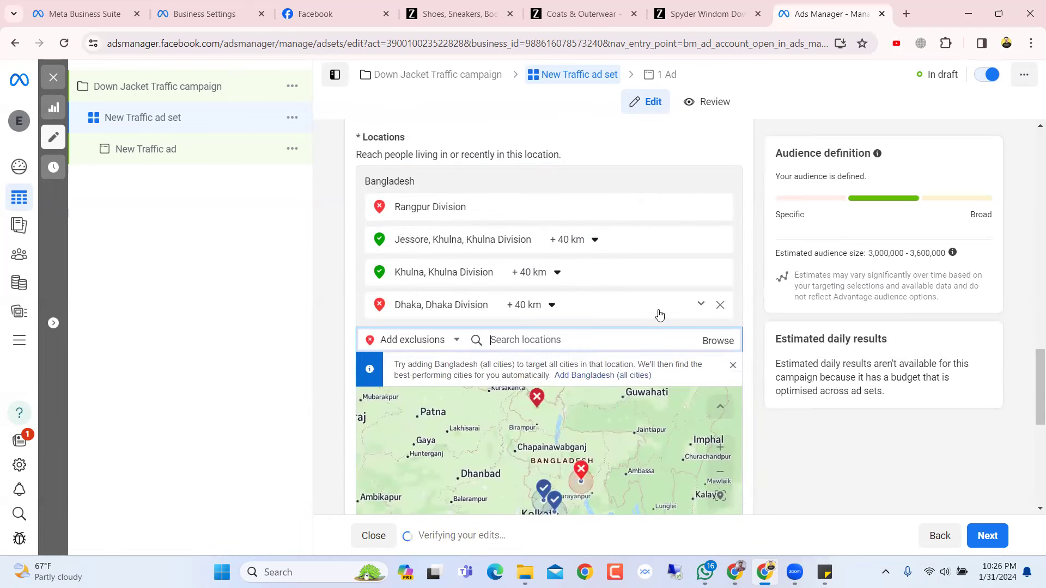
scroll(659, 316, "down", 2)
scroll(658, 323, "up", 3)
scroll(747, 347, "down", 4)
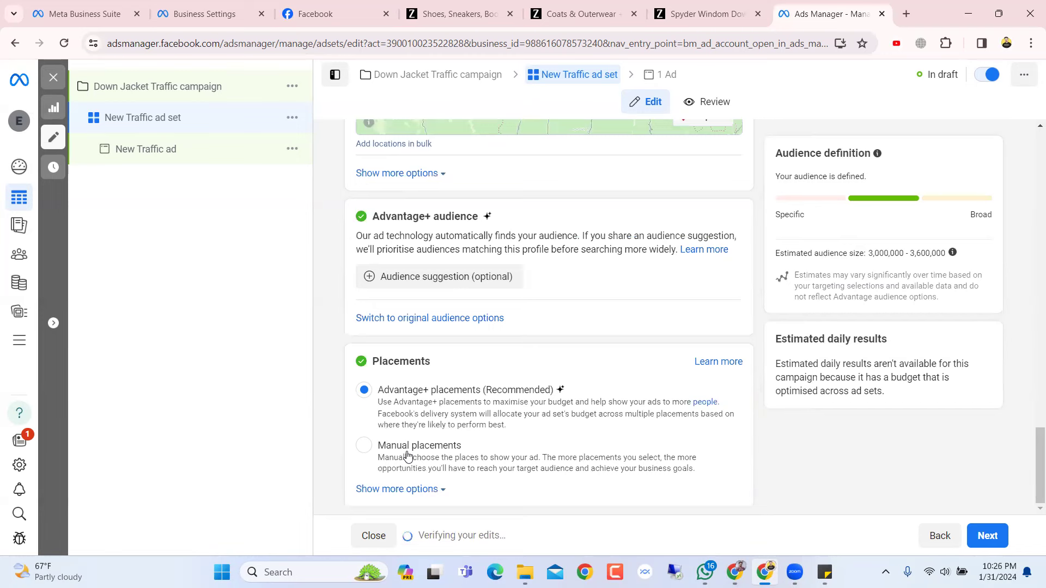
- Switch the ad set from Advantage+ to manual placements and look over the platform and placement options
left_click(377, 448)
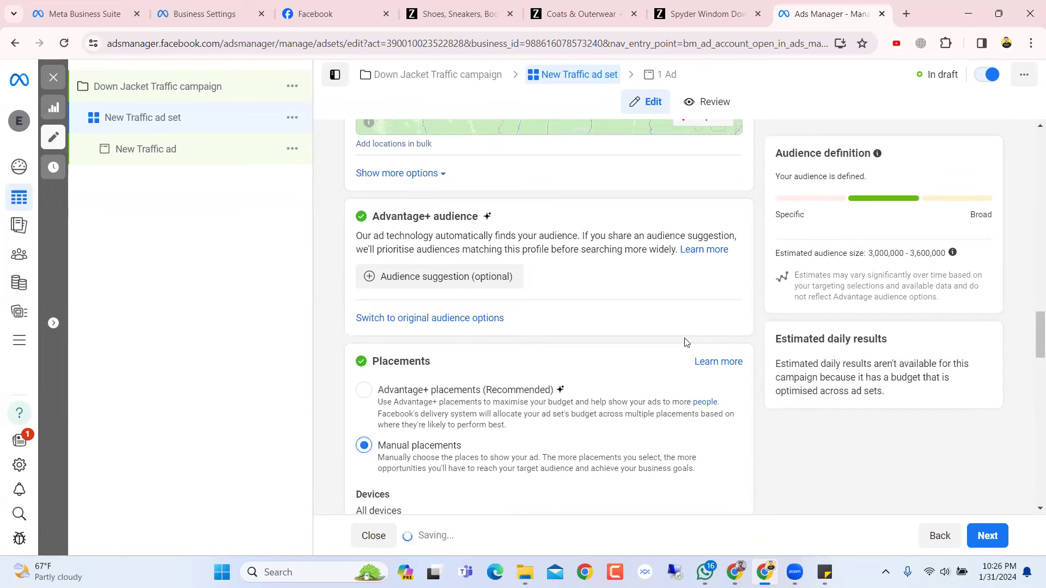
scroll(682, 354, "down", 5)
scroll(594, 336, "down", 3)
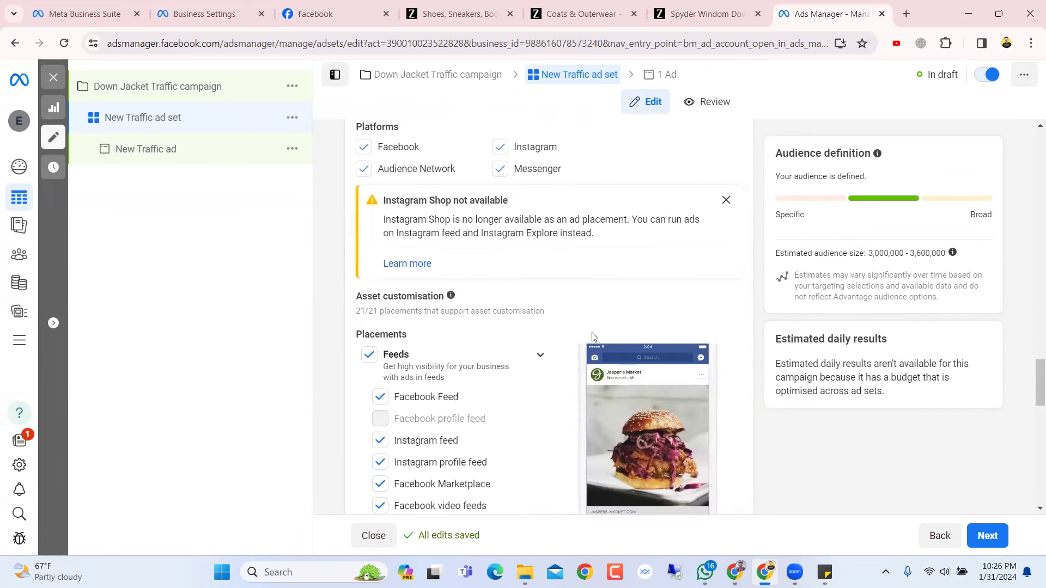
scroll(591, 338, "up", 2)
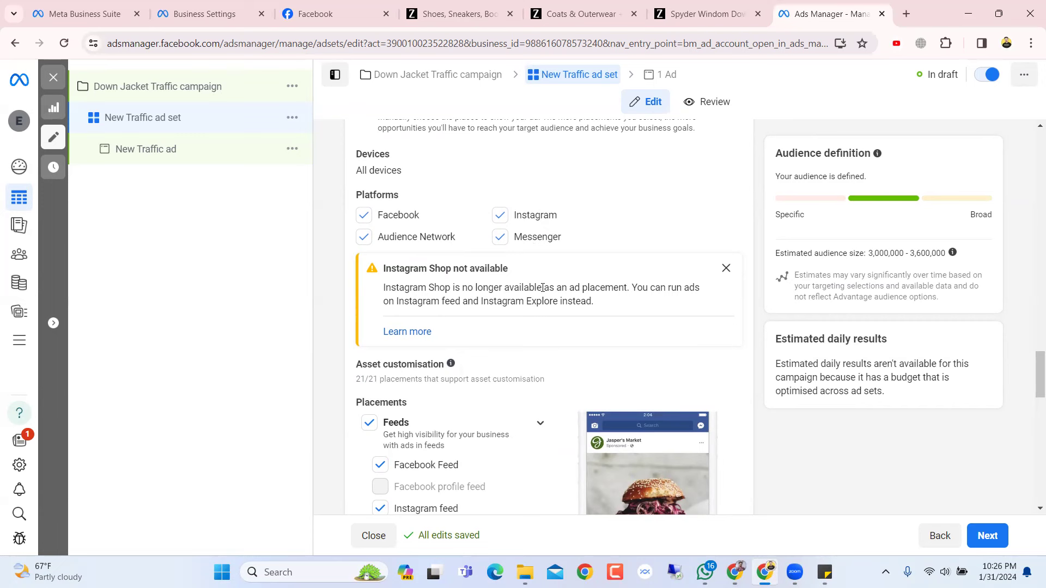
scroll(540, 283, "down", 1)
scroll(551, 312, "up", 1)
- Deselect the Instagram platform, check the individual placements, and select Instagram again
left_click(500, 216)
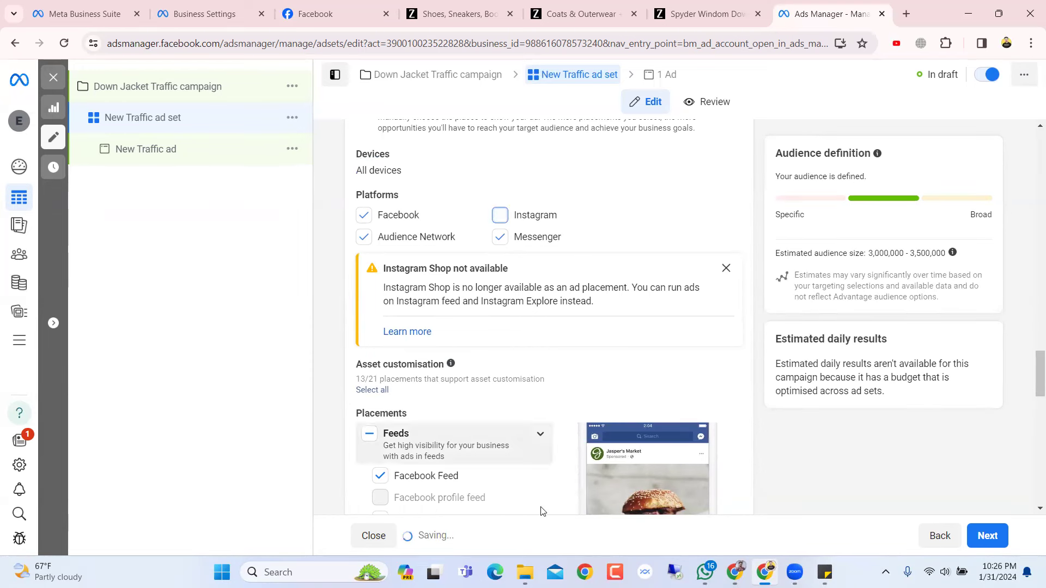
scroll(753, 353, "up", 1)
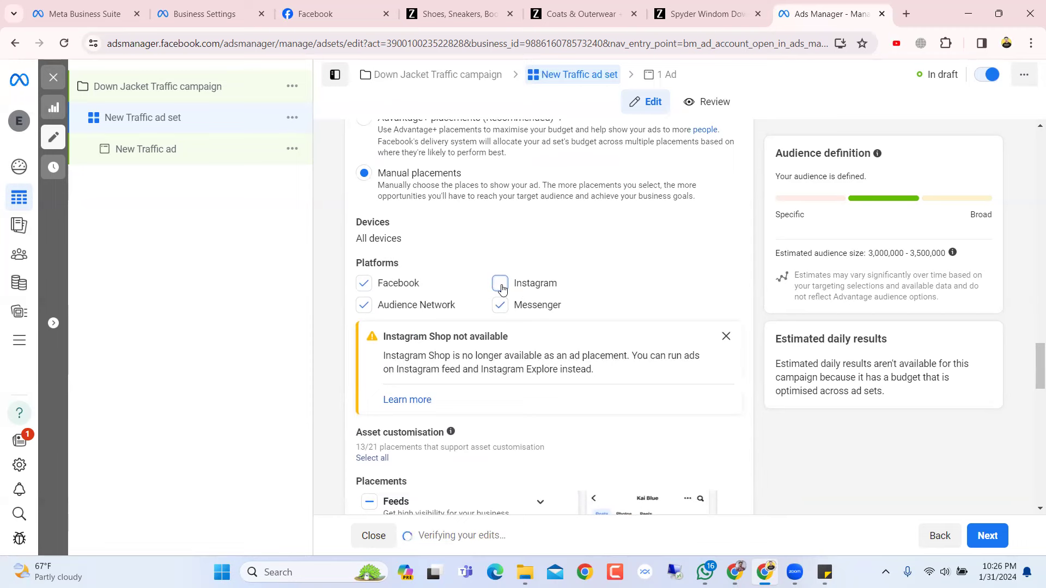
scroll(716, 365, "down", 5)
scroll(487, 362, "down", 10)
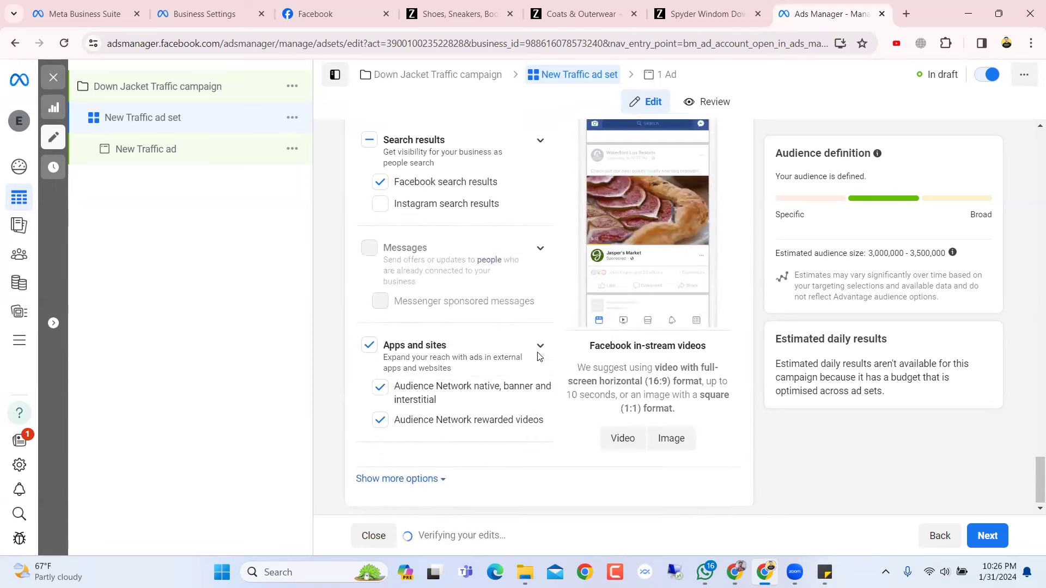
scroll(538, 357, "up", 14)
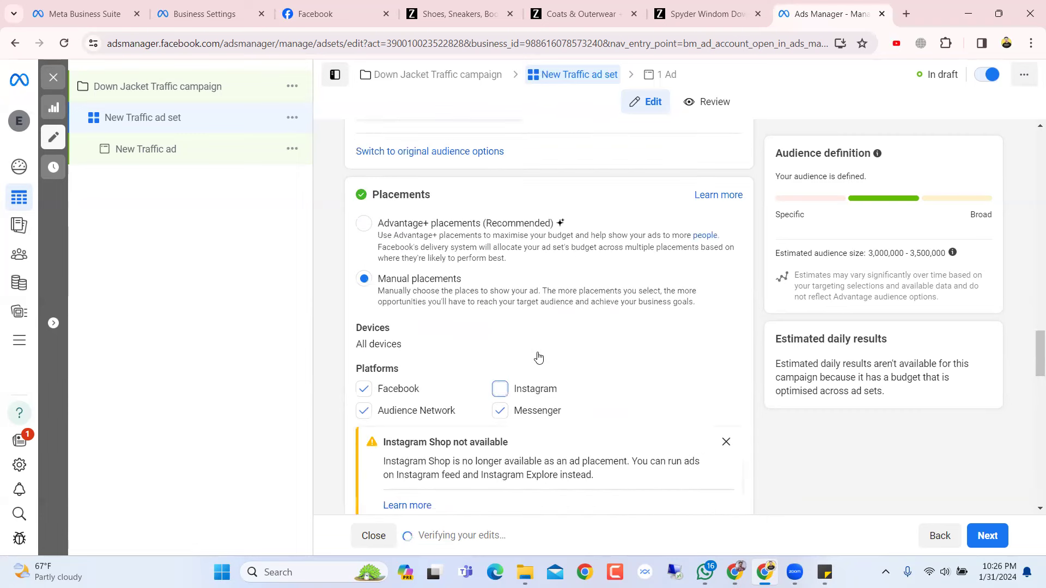
left_click(499, 389)
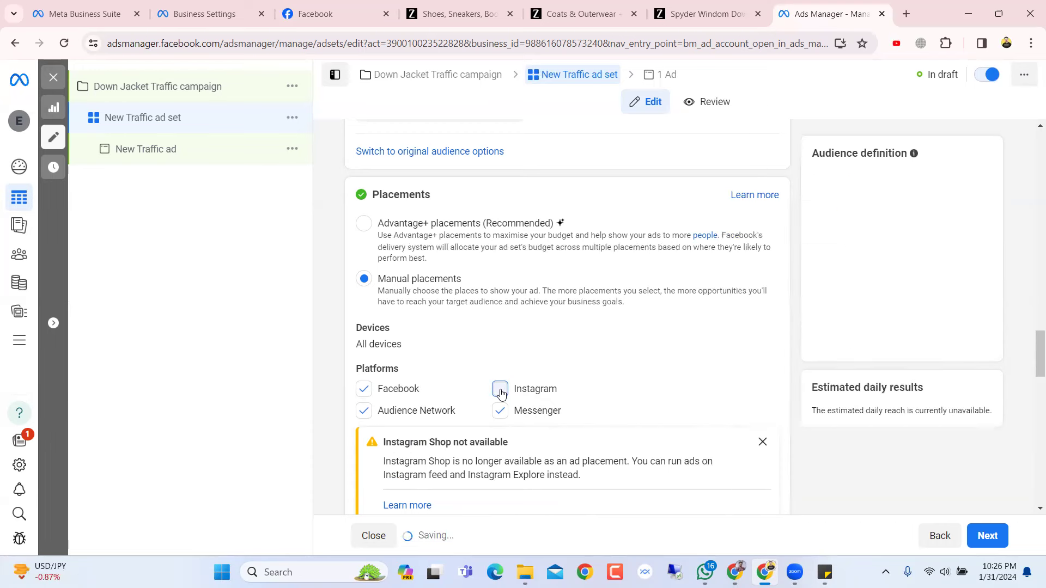
- Deselect the Facebook platform, check how the feed placements are affected, and select Facebook again
double_click(391, 393)
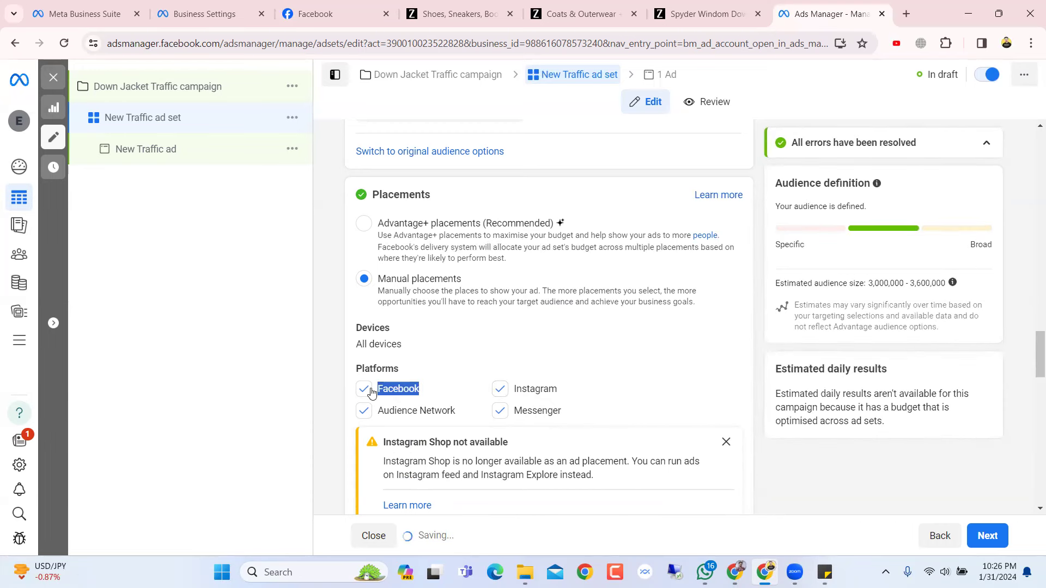
left_click(371, 392)
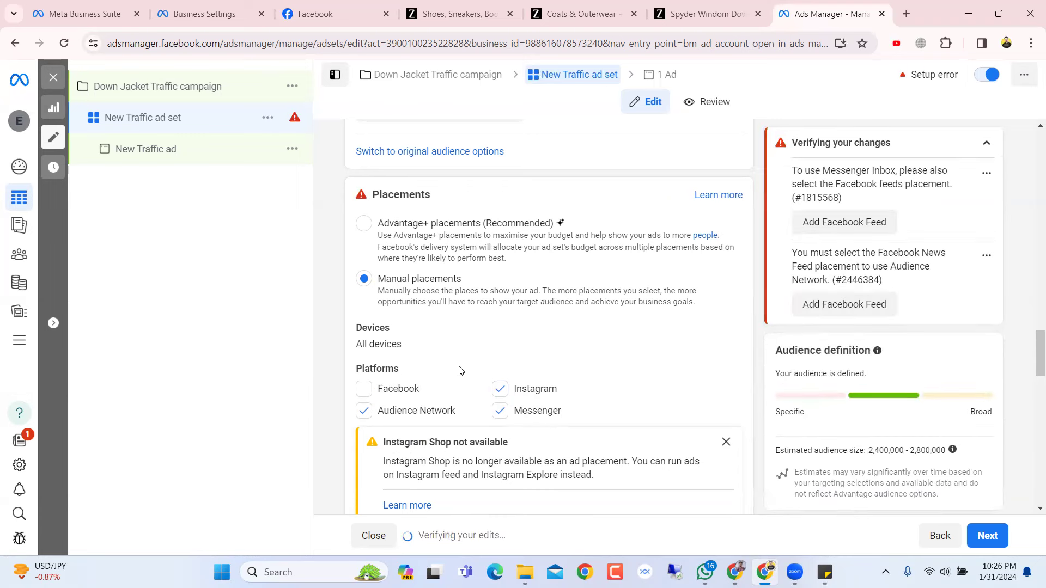
scroll(459, 370, "down", 3)
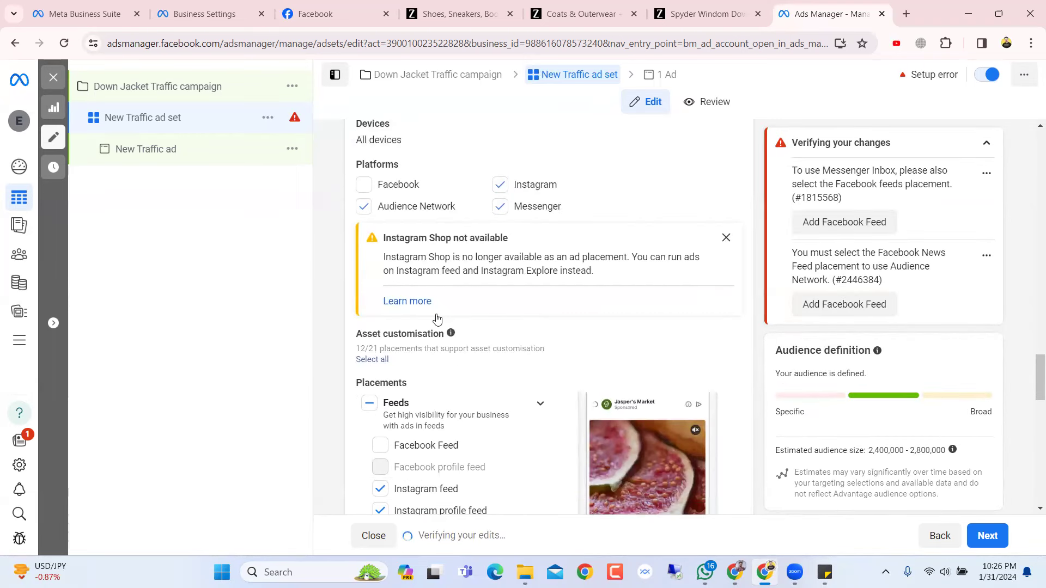
scroll(521, 297, "up", 2)
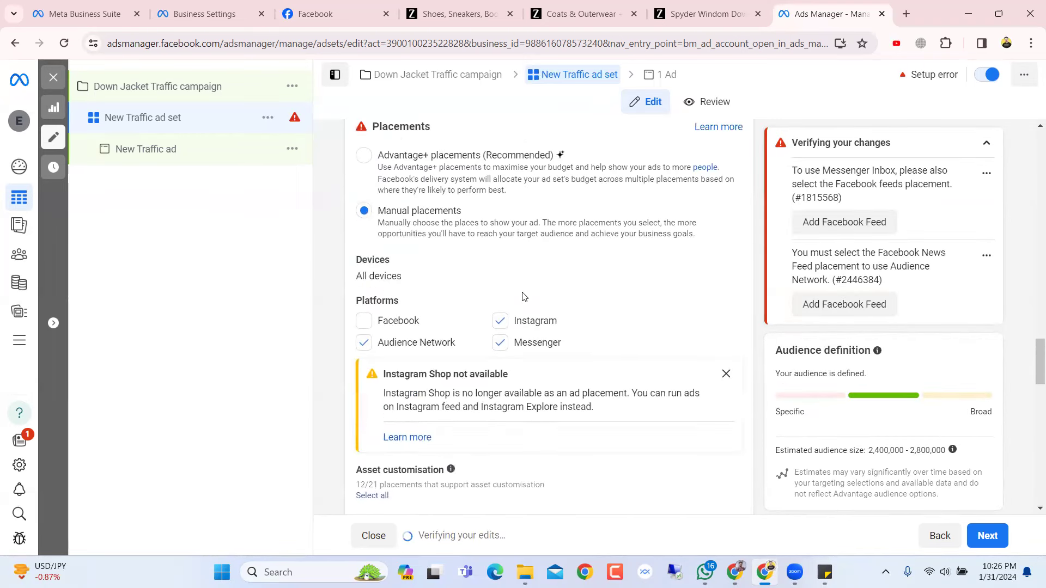
left_click(363, 321)
scroll(593, 315, "down", 3)
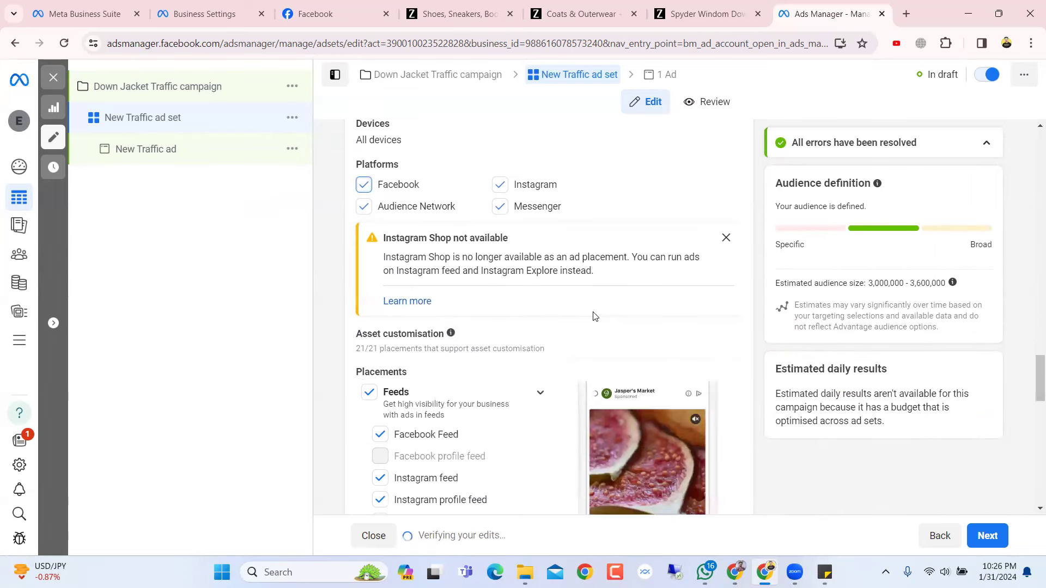
scroll(593, 315, "up", 1)
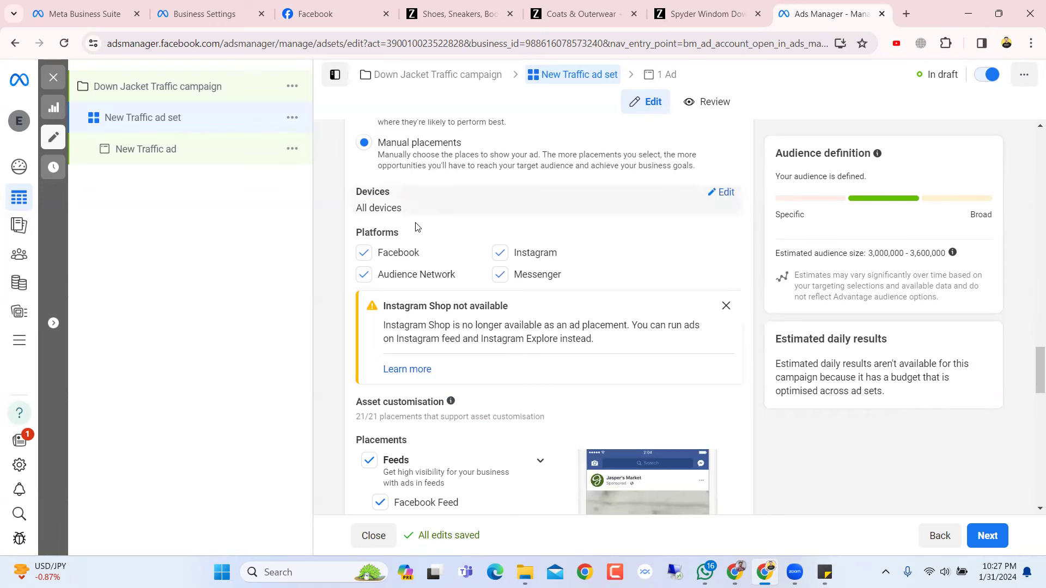
- Examine the ad set's manual placement settings, including devices, platforms and the individual Feeds and Stories and Reels placements
scroll(612, 265, "down", 9)
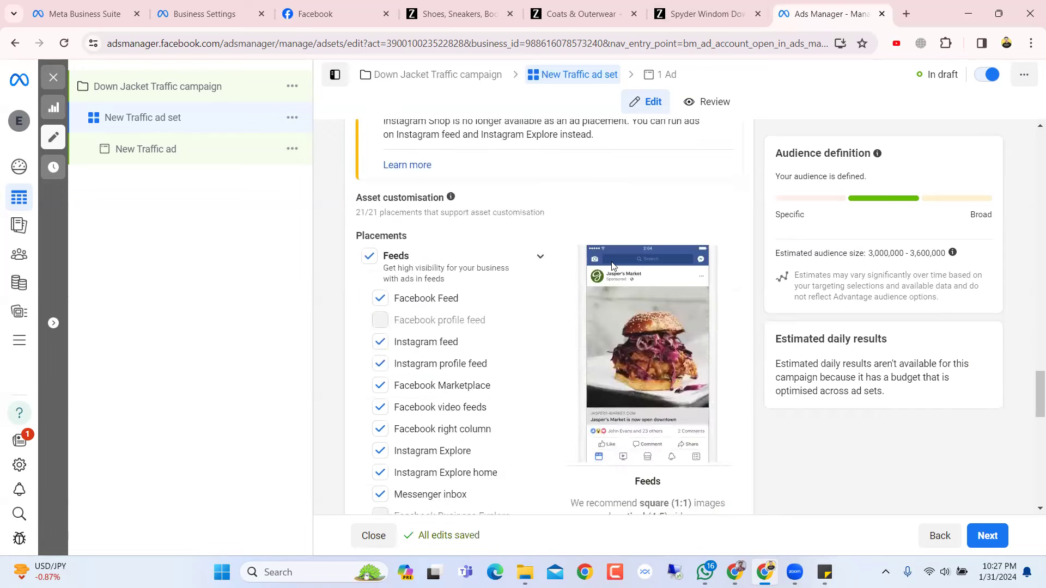
scroll(611, 264, "up", 5)
scroll(612, 264, "down", 11)
scroll(612, 266, "up", 15)
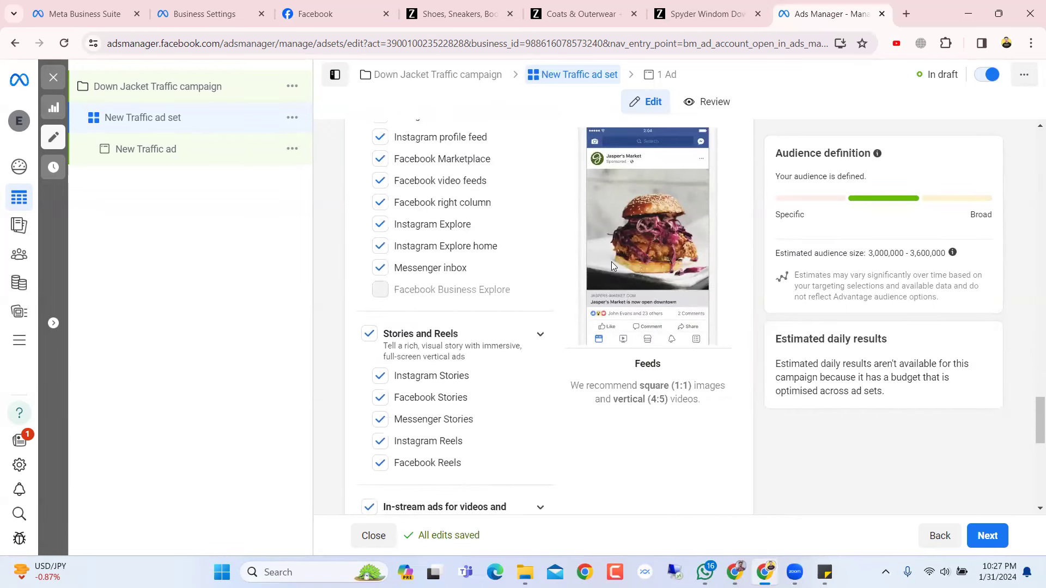
scroll(450, 233, "up", 4)
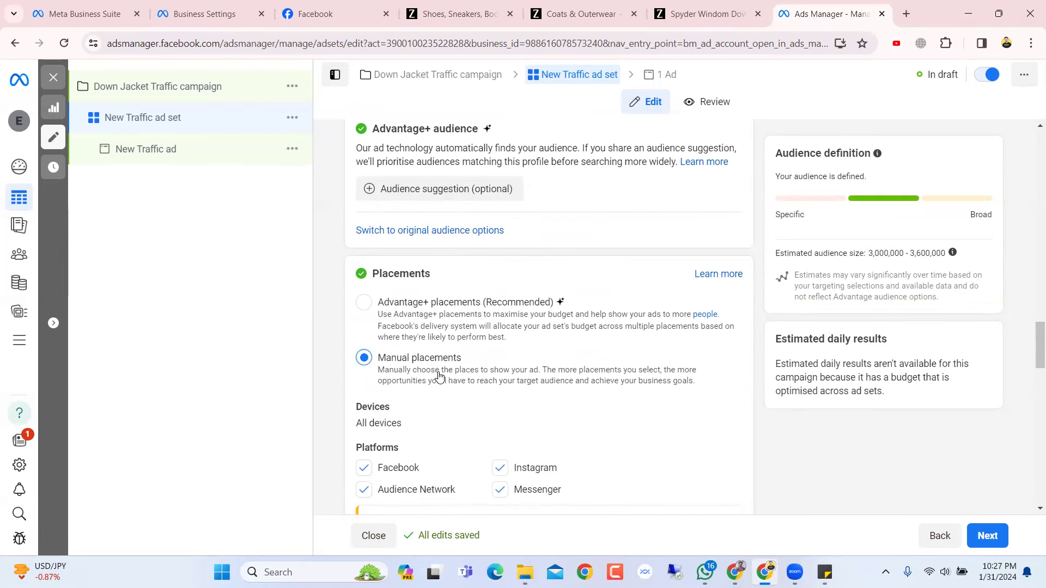
scroll(439, 375, "down", 3)
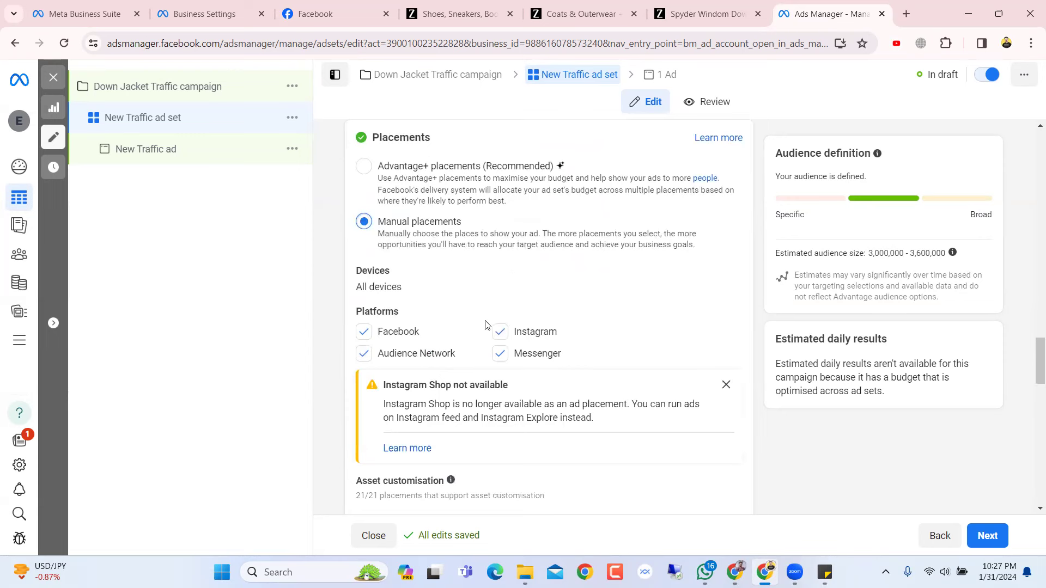
scroll(586, 388, "down", 3)
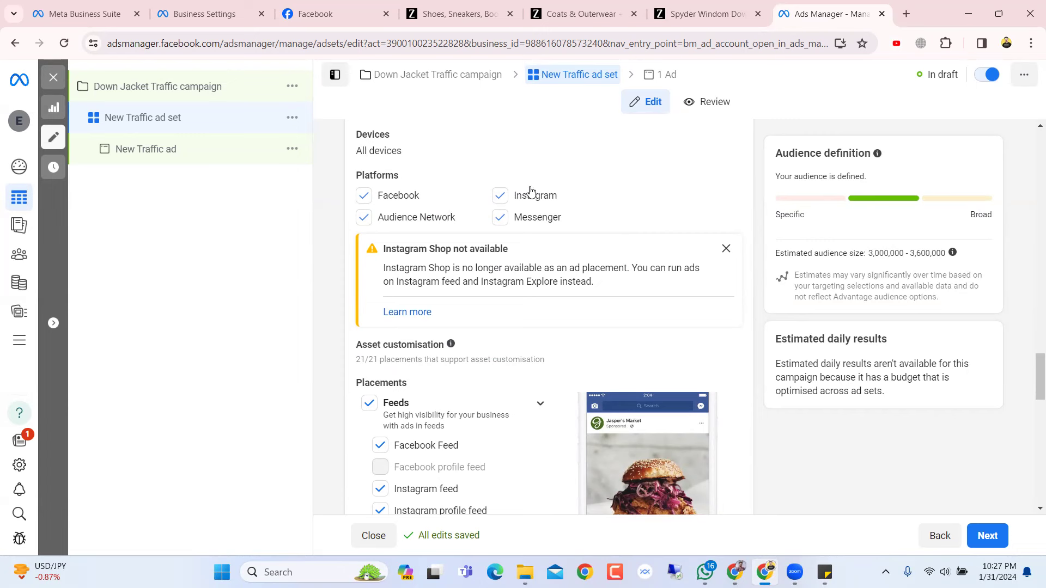
scroll(505, 268, "down", 16)
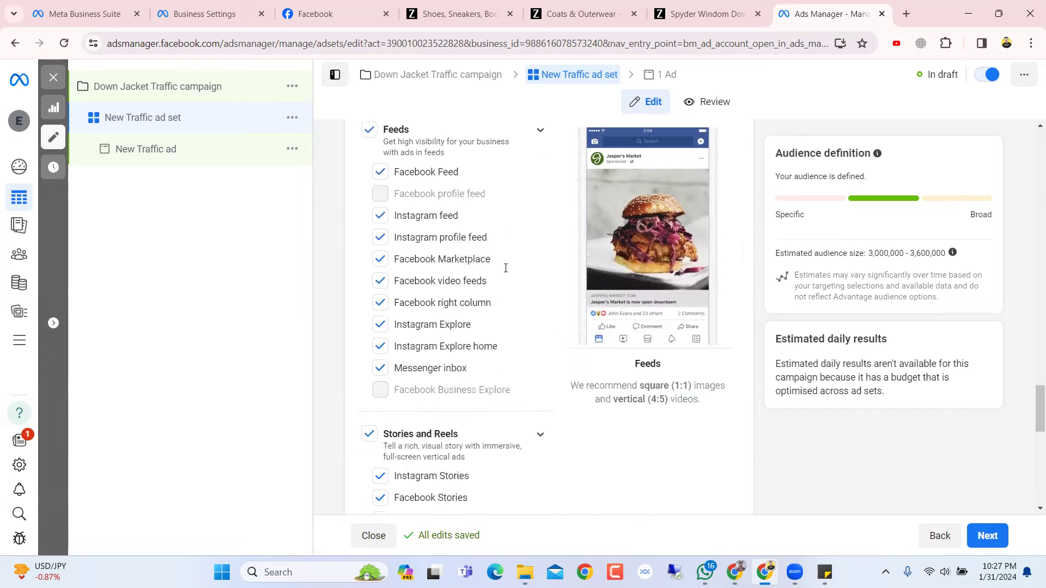
scroll(503, 336, "up", 9)
scroll(503, 336, "up", 6)
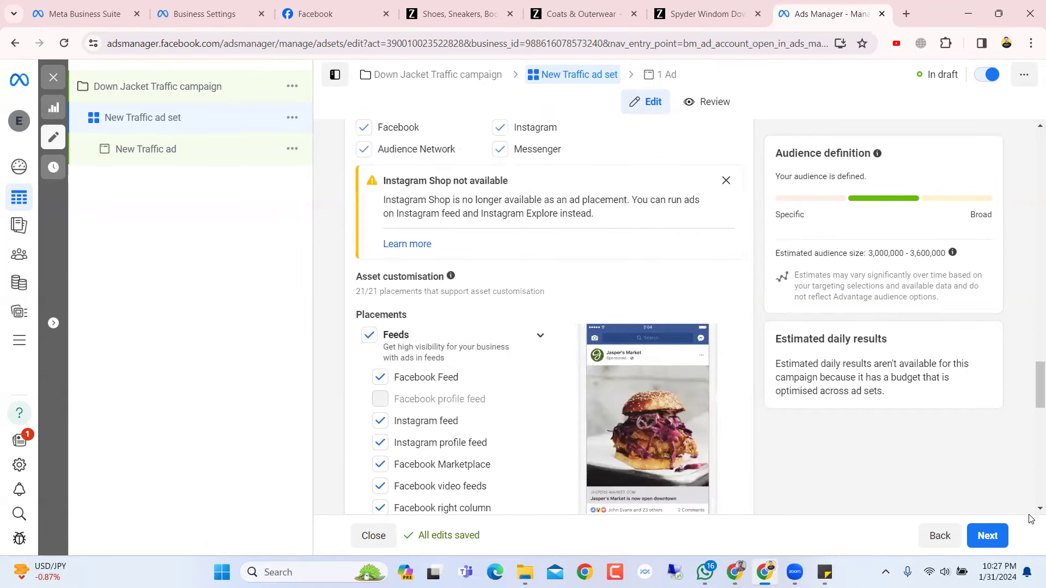
- Rename the ad set as Down Jacket Traffic ad set, matching the wording of the campaign name
left_click(997, 538)
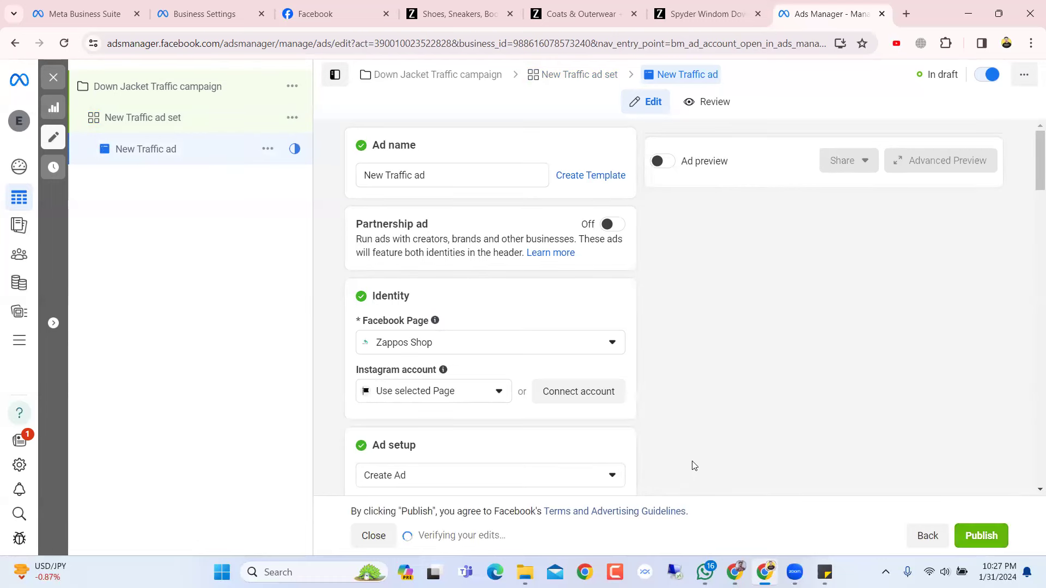
left_click(148, 119)
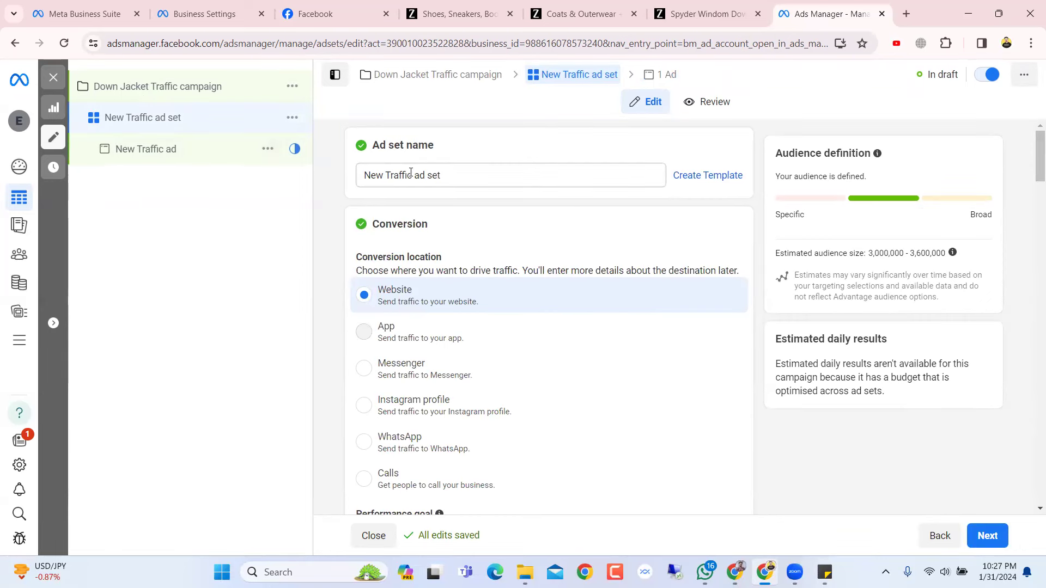
left_click(152, 97)
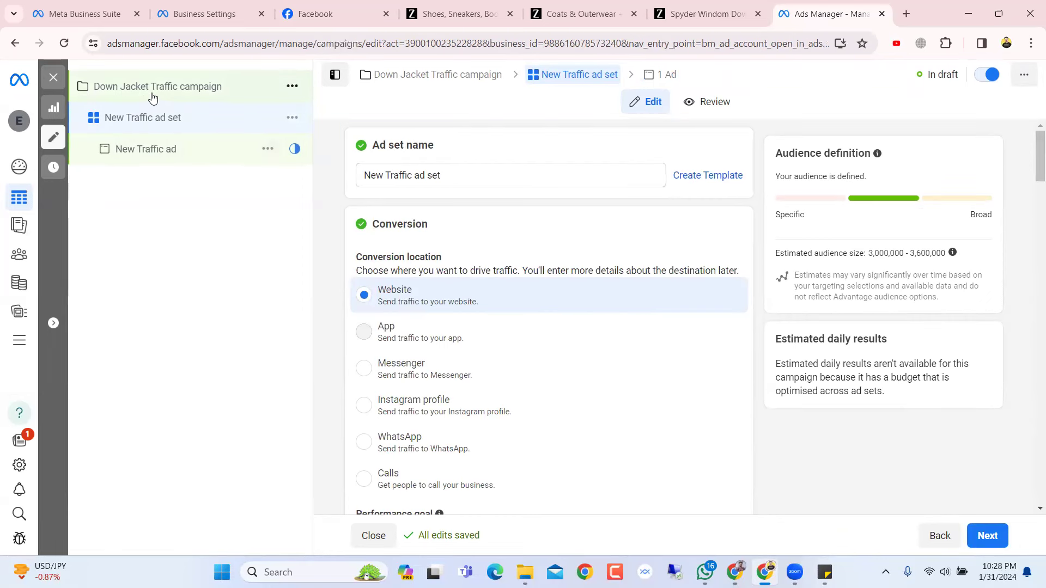
left_click_drag(417, 176, 337, 173)
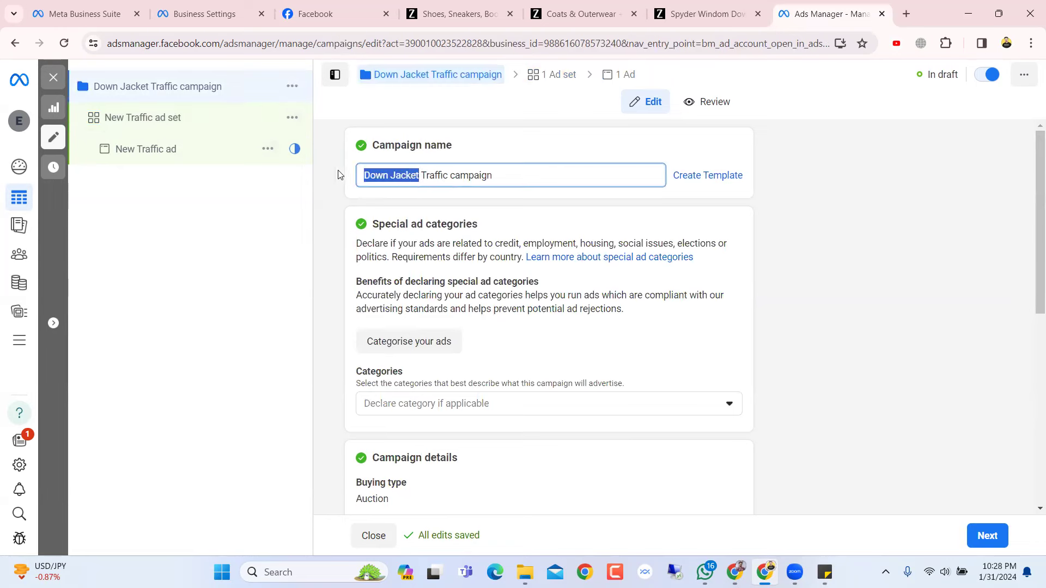
left_click(166, 117)
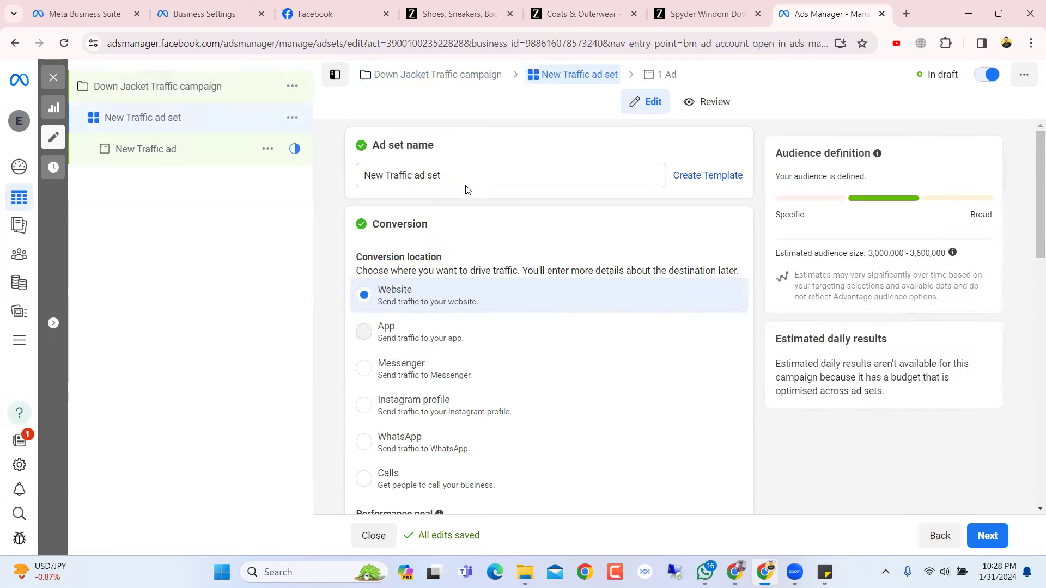
left_click(387, 176)
double_click(373, 175)
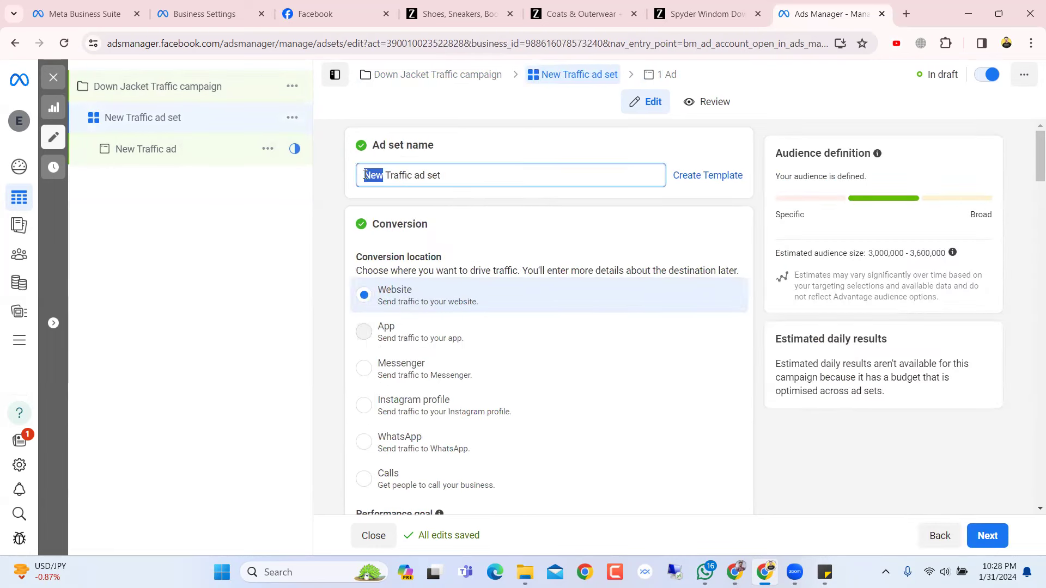
type("Down Jacket")
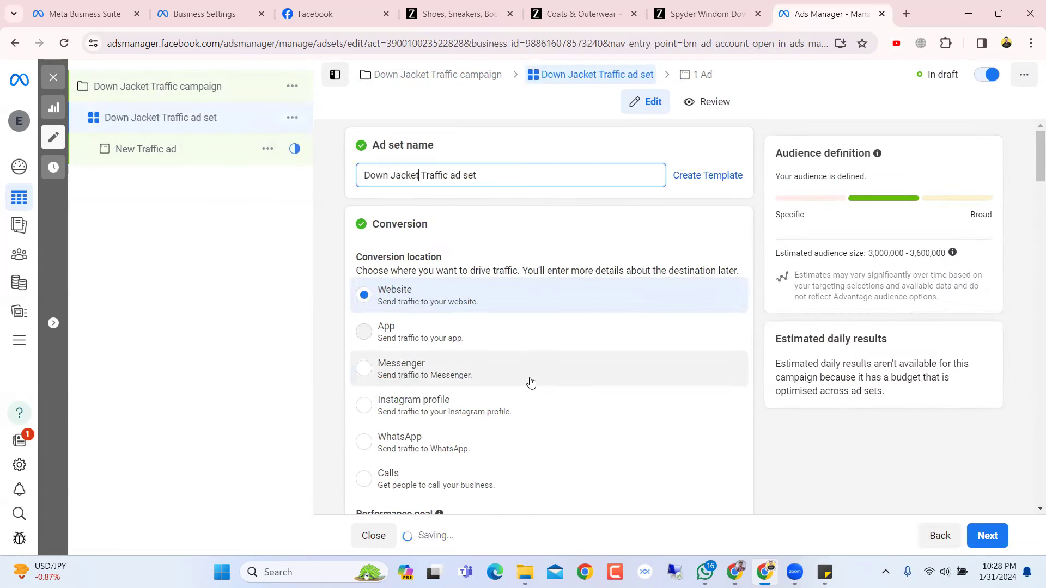
- Review the ad set's audience and placement sections, including the prompt for switching to original audience options
scroll(530, 381, "down", 15)
scroll(530, 382, "down", 8)
scroll(531, 381, "up", 10)
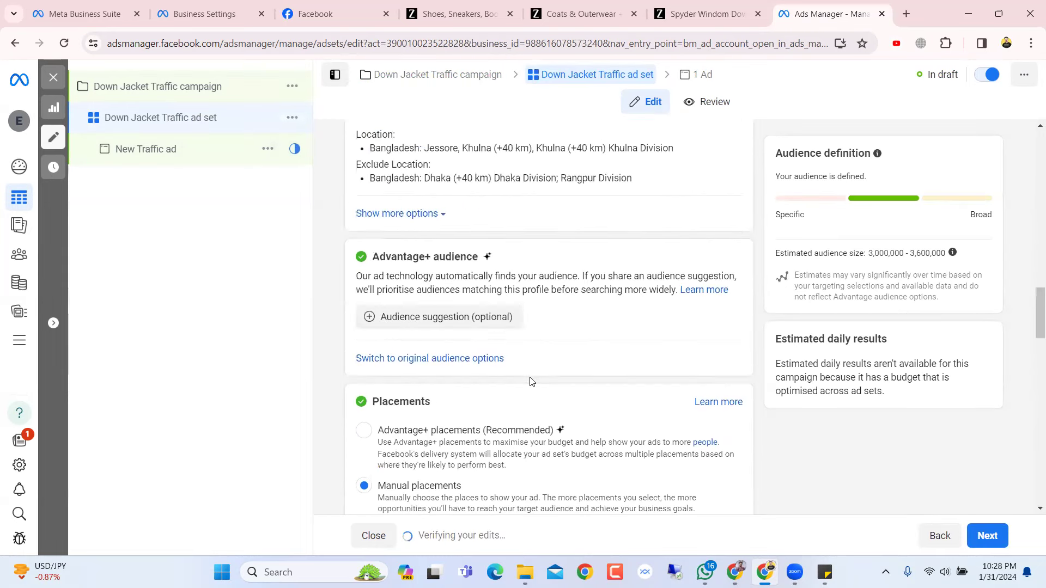
scroll(531, 381, "down", 6)
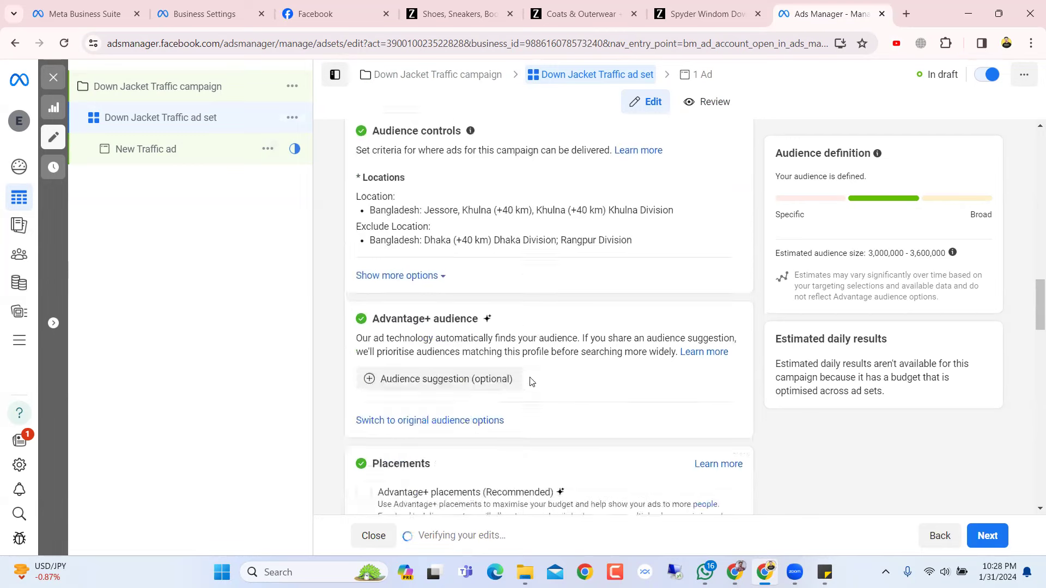
scroll(530, 381, "down", 3)
scroll(530, 381, "up", 6)
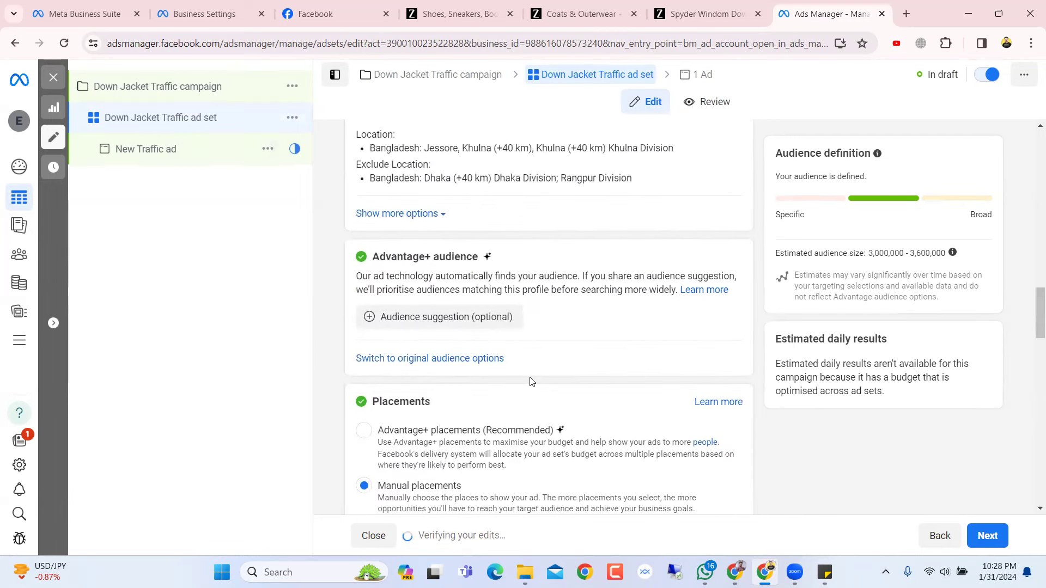
scroll(530, 382, "down", 2)
left_click(447, 360)
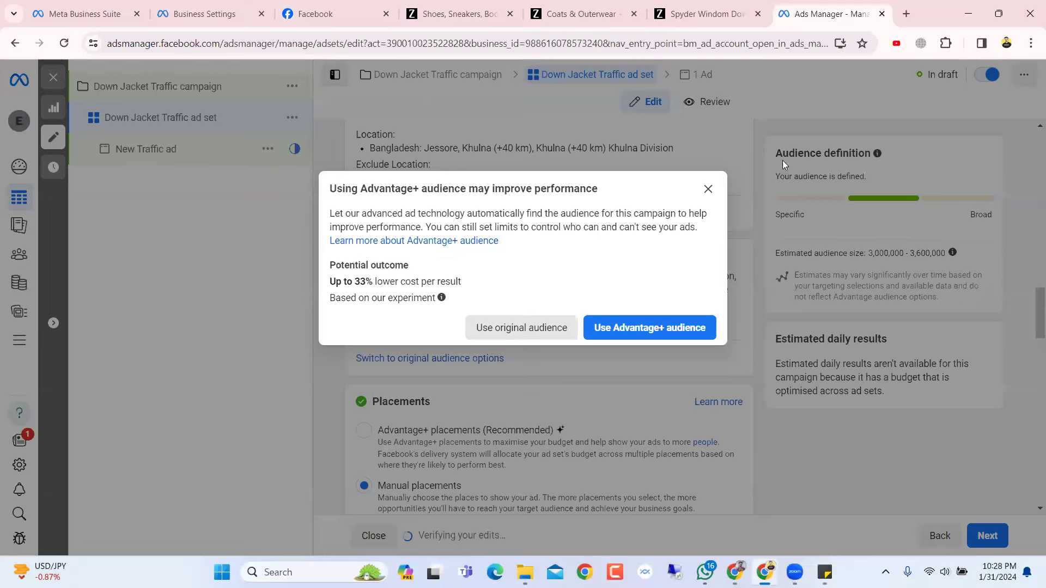
left_click(708, 189)
- Expand the additional Audience controls options and examine the minimum age, excluded custom audiences and languages
scroll(577, 408, "up", 4)
scroll(577, 409, "down", 2)
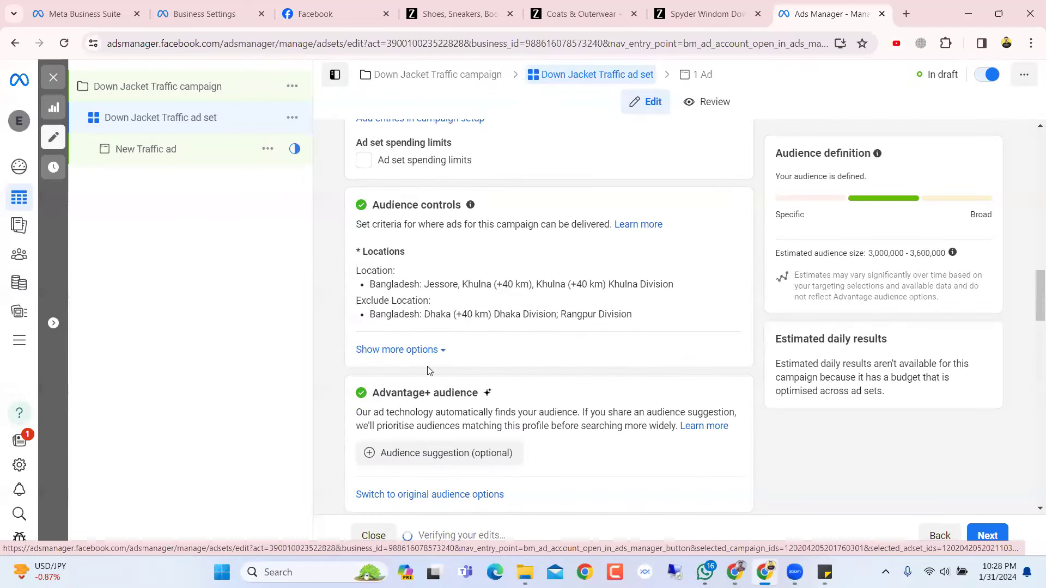
left_click(434, 349)
scroll(482, 368, "down", 3)
scroll(485, 234, "up", 1)
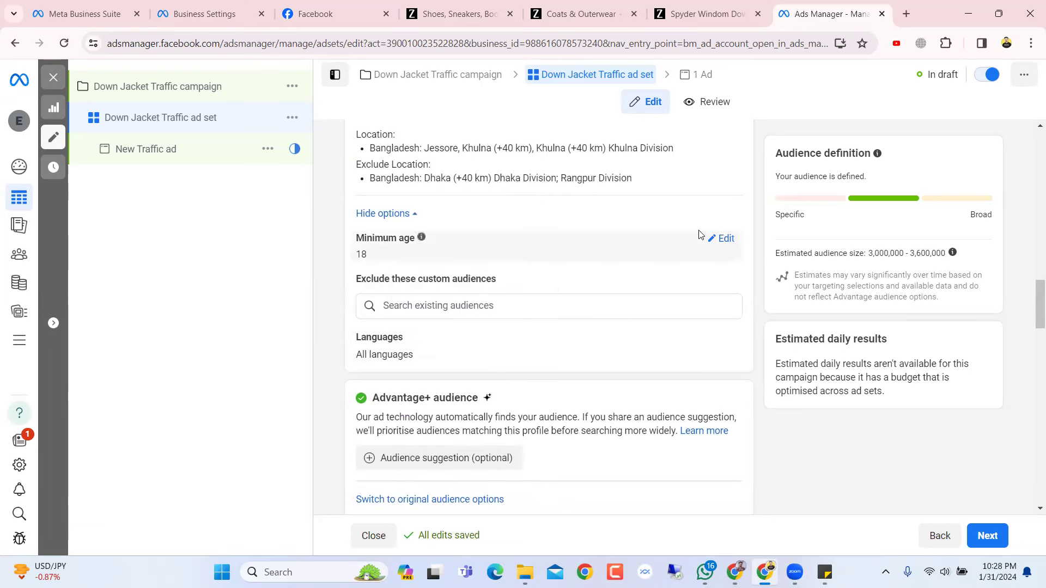
- Switch to the Spyder Windom Down Jacket page on Zappos and choose the Black color
left_click(682, 7)
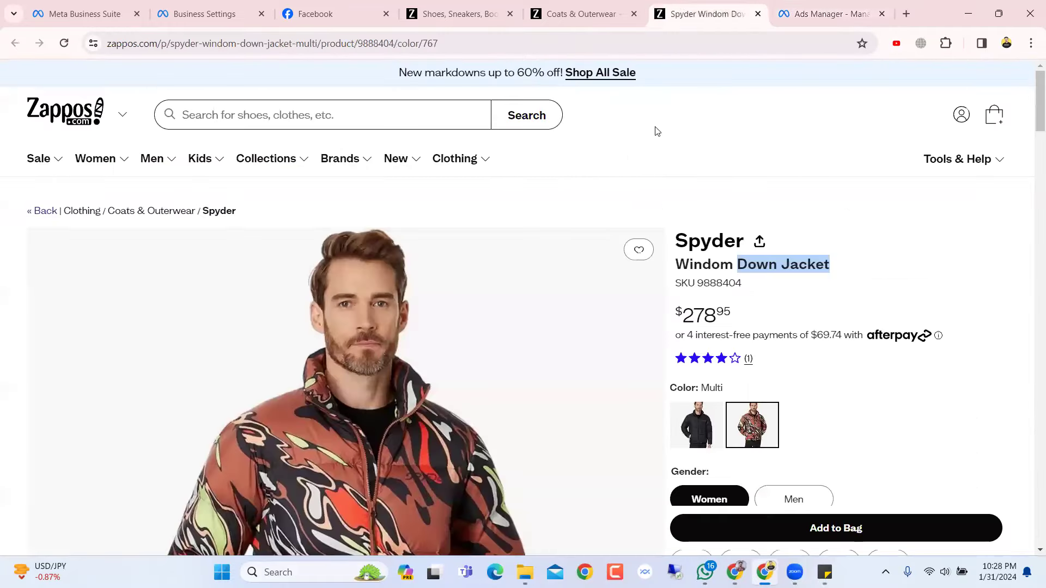
scroll(530, 325, "down", 5)
scroll(248, 178, "up", 4)
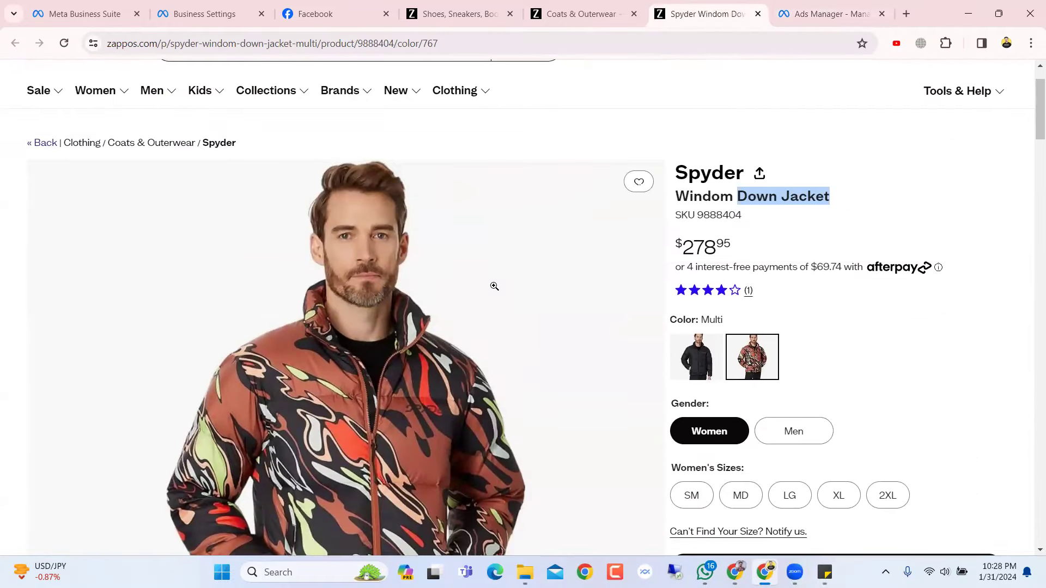
scroll(499, 325, "down", 6)
scroll(498, 325, "up", 3)
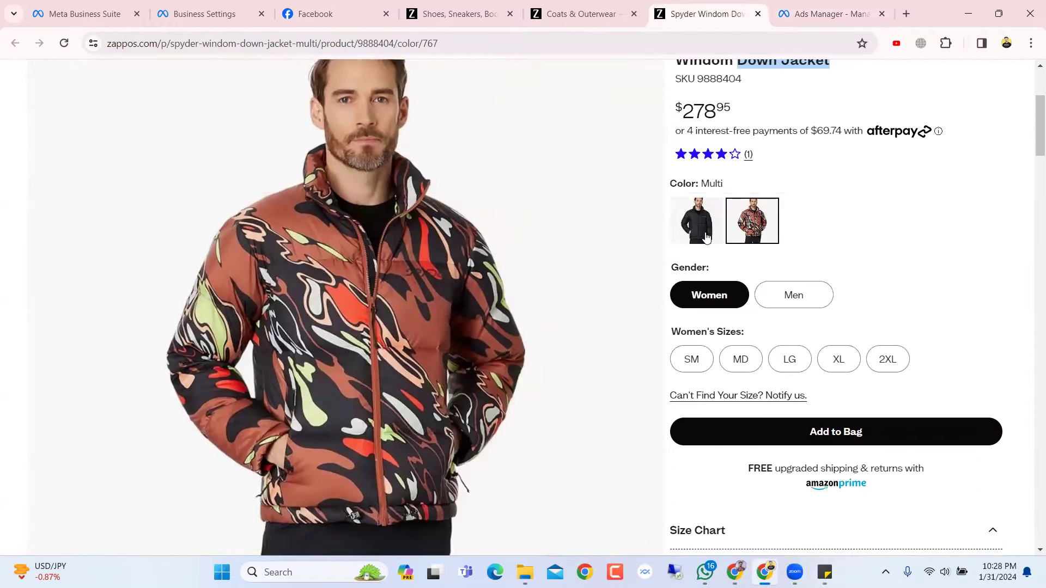
left_click(691, 213)
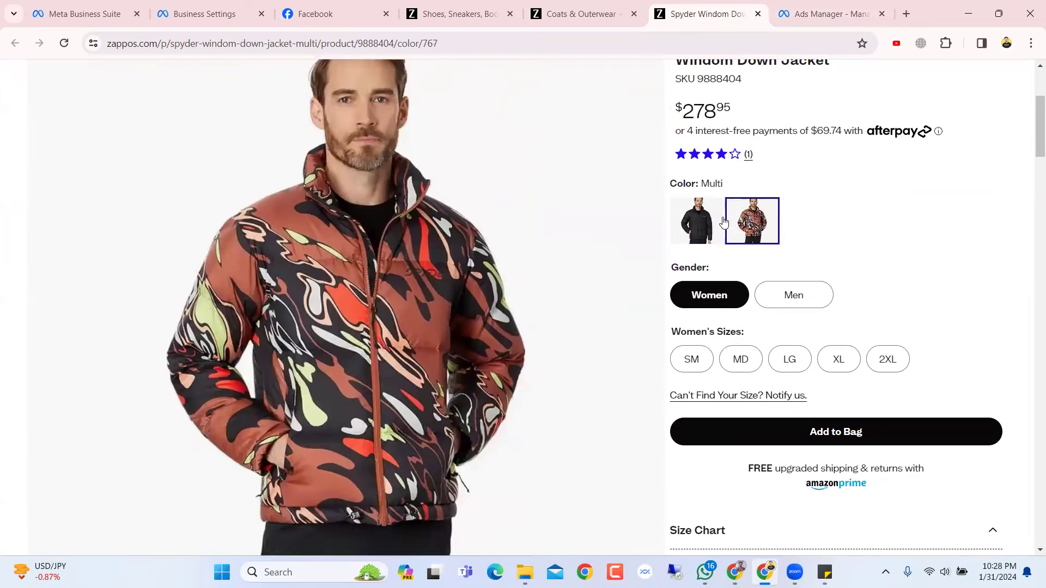
left_click(688, 215)
scroll(749, 320, "up", 3)
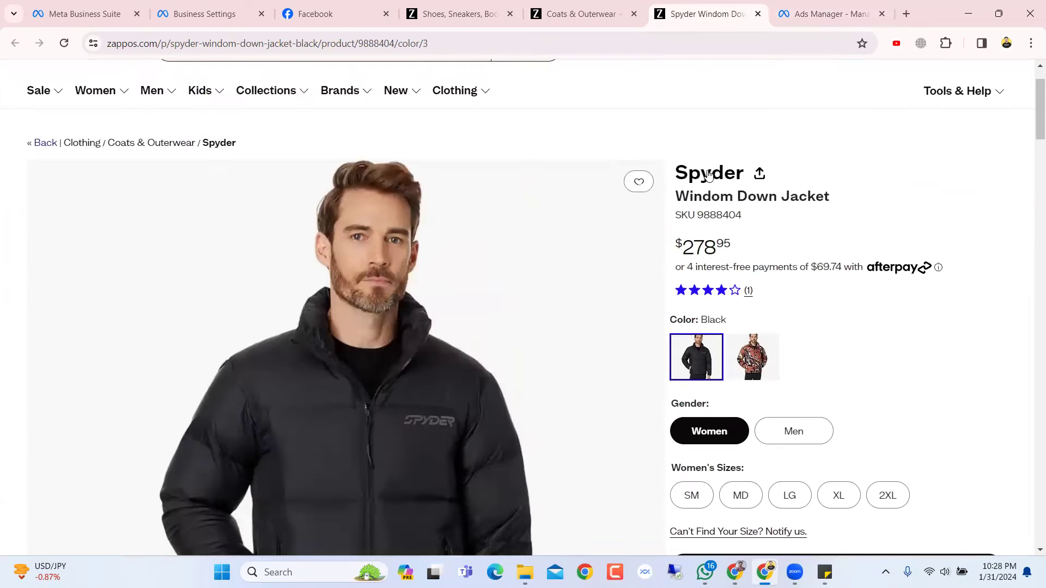
- Examine the black jacket's product photos, gender and size options, and product information to judge who the ad should target
scroll(522, 368, "down", 4)
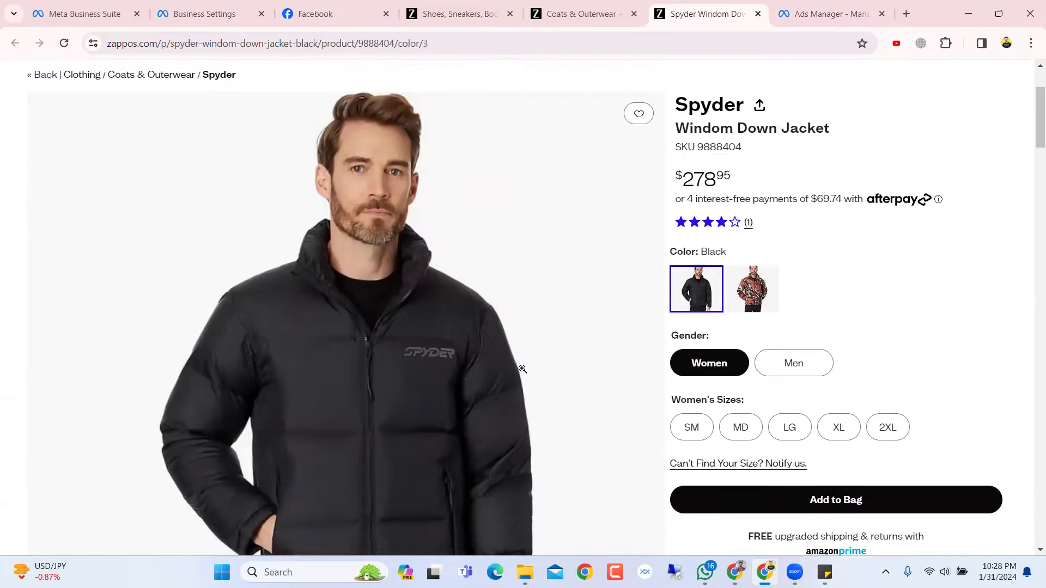
scroll(522, 369, "down", 10)
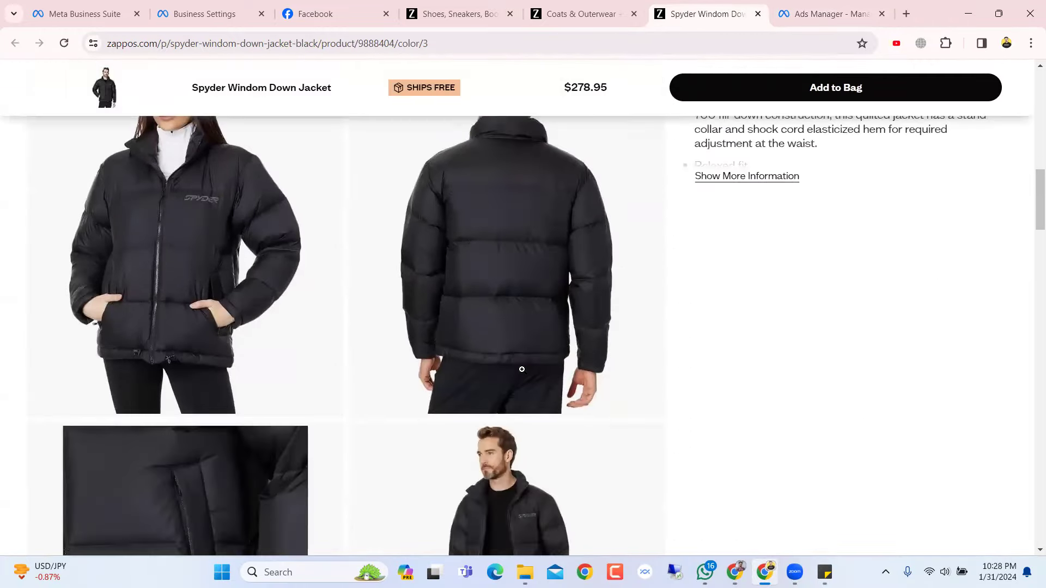
scroll(522, 371, "up", 6)
scroll(522, 371, "up", 5)
scroll(382, 344, "up", 4)
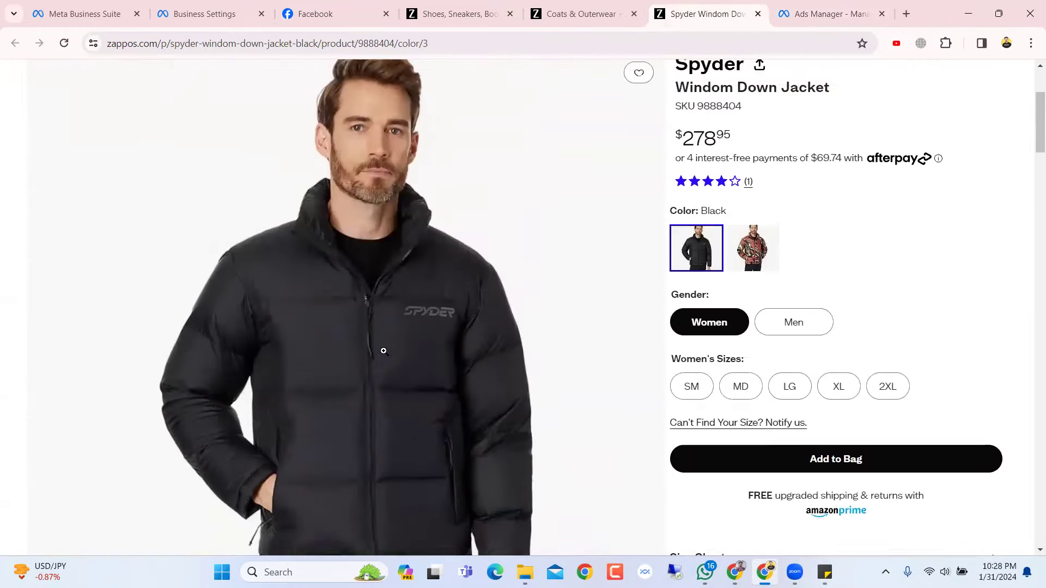
scroll(384, 351, "down", 4)
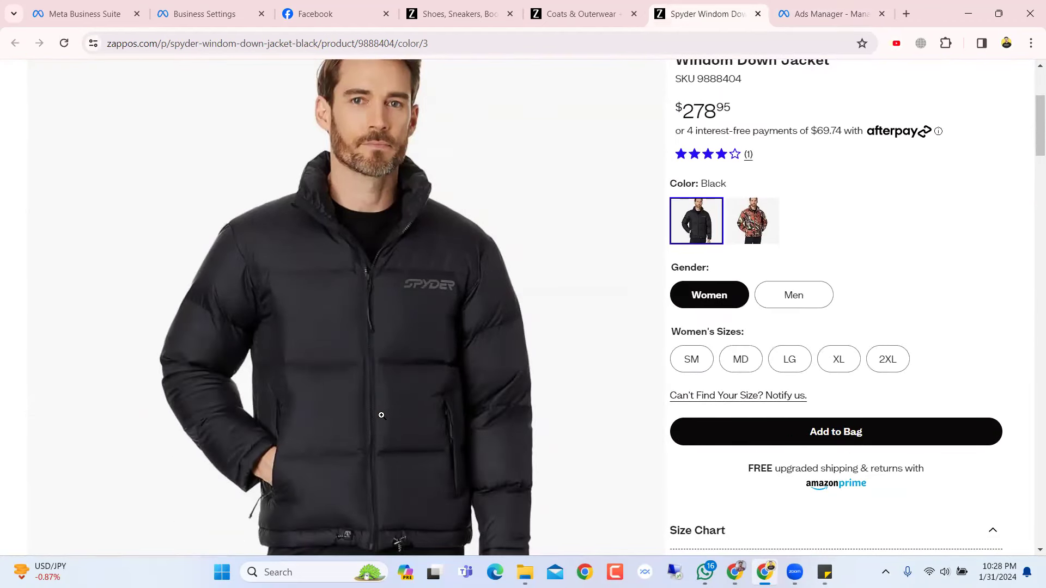
scroll(637, 293, "up", 4)
scroll(632, 302, "down", 6)
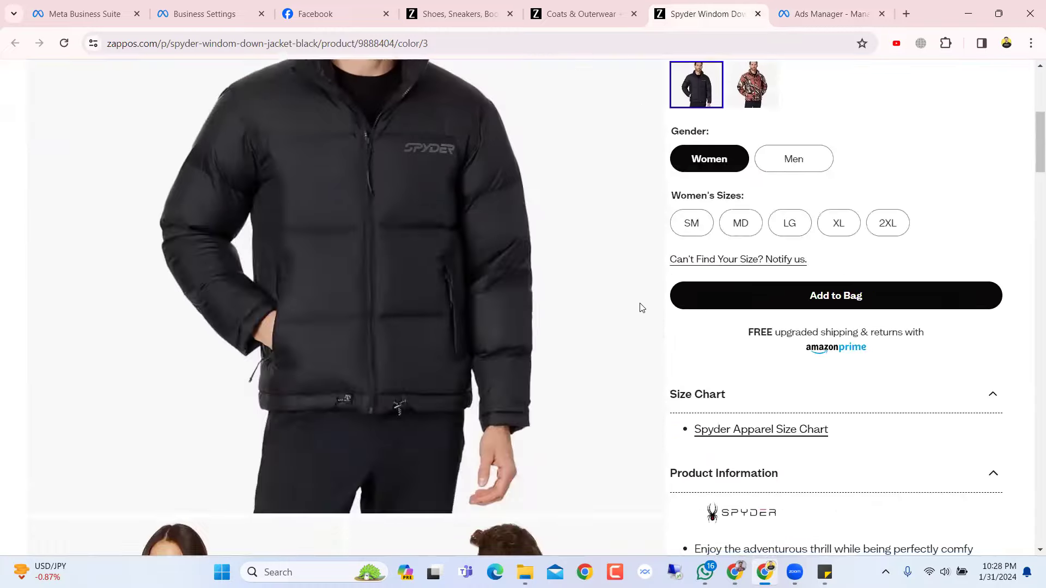
scroll(640, 308, "up", 3)
scroll(637, 312, "down", 10)
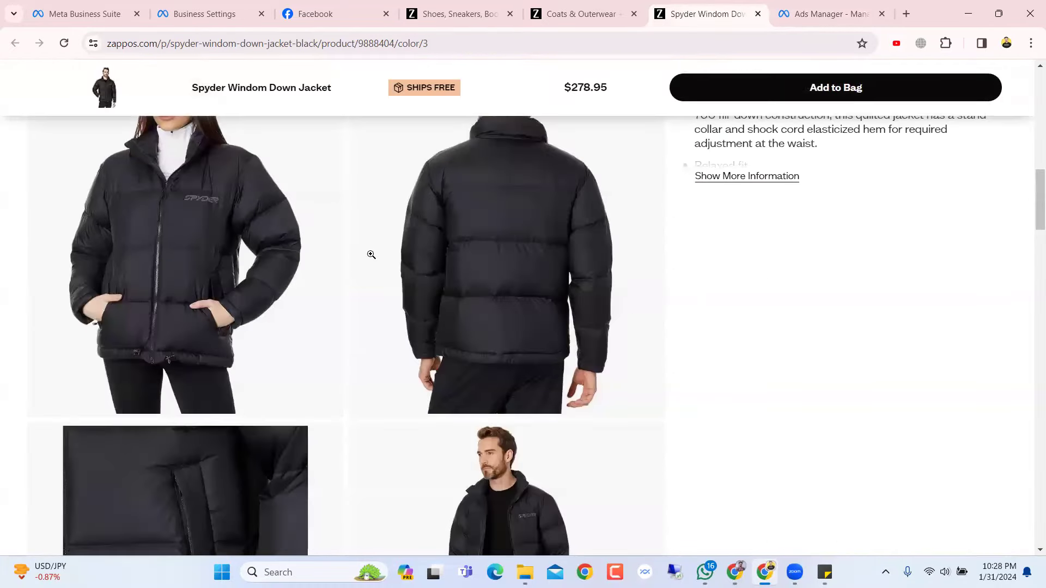
scroll(373, 263, "down", 1)
scroll(349, 270, "down", 4)
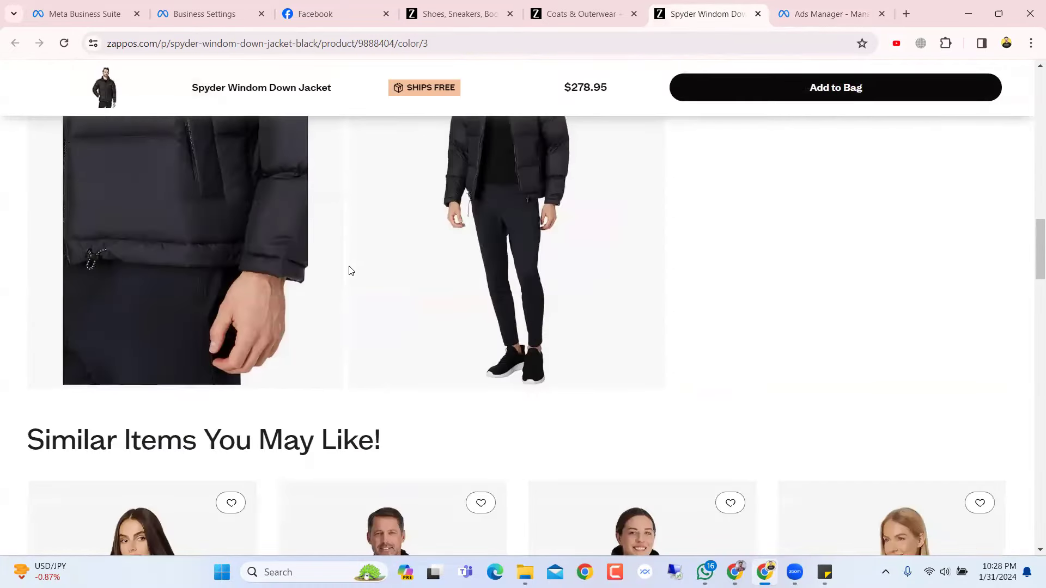
scroll(351, 273, "up", 12)
scroll(708, 294, "up", 1)
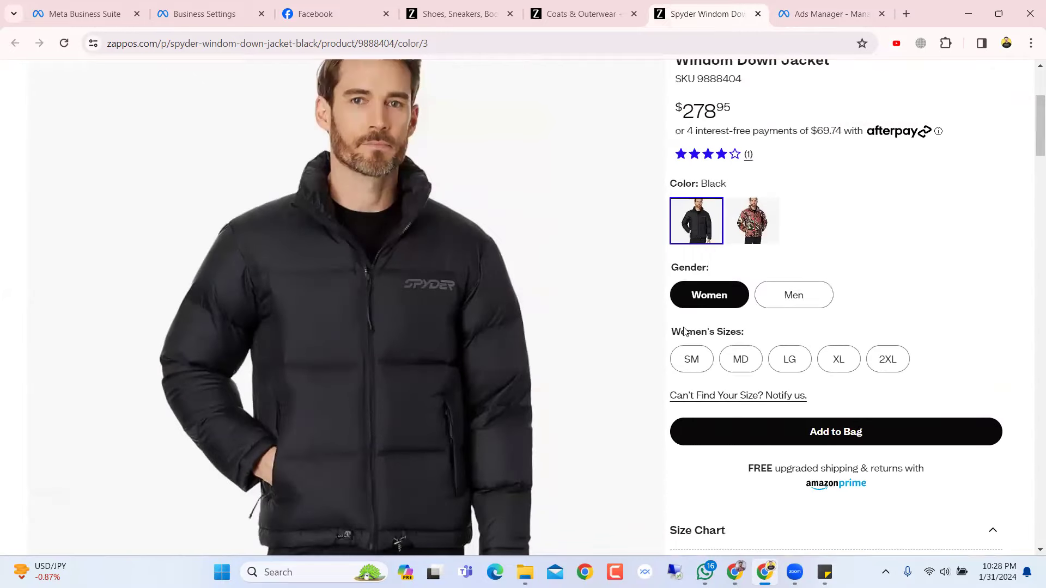
scroll(706, 230, "up", 1)
scroll(707, 229, "up", 2)
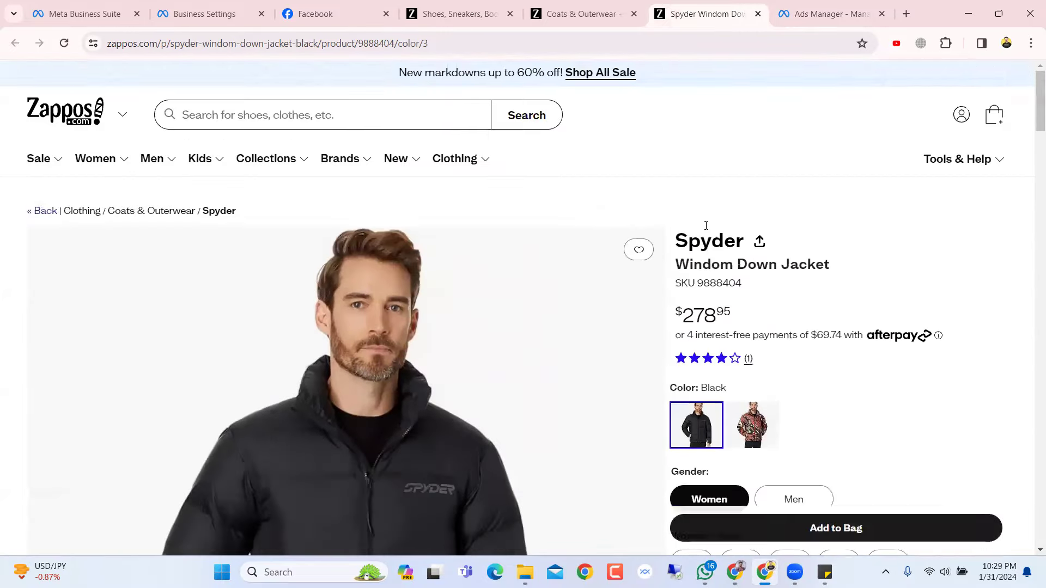
scroll(705, 227, "down", 4)
scroll(702, 315, "down", 5)
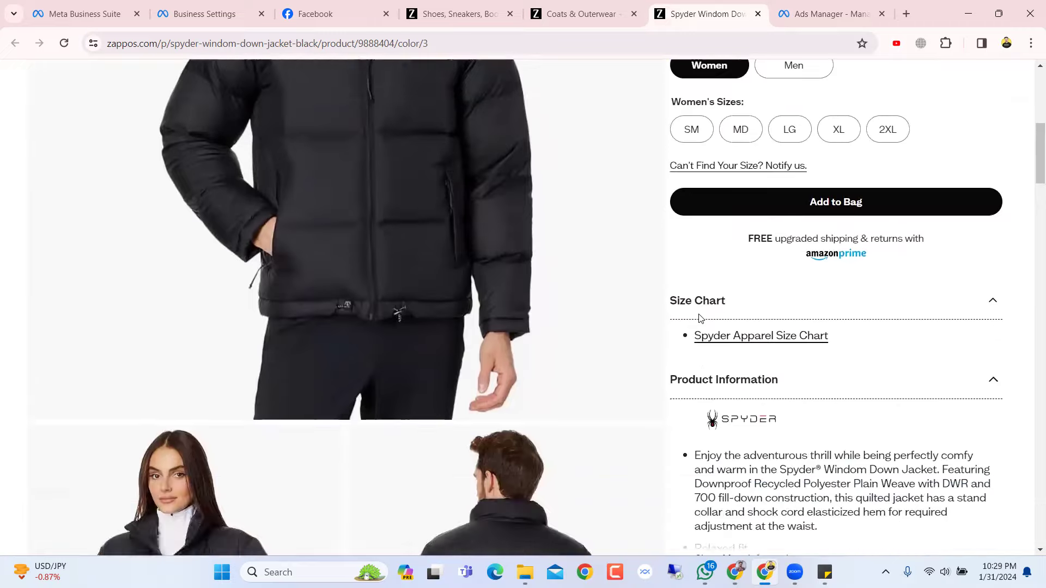
- Look over the black jacket's photos and switch its gender option to Men to view the men's sizes
scroll(205, 366, "down", 3)
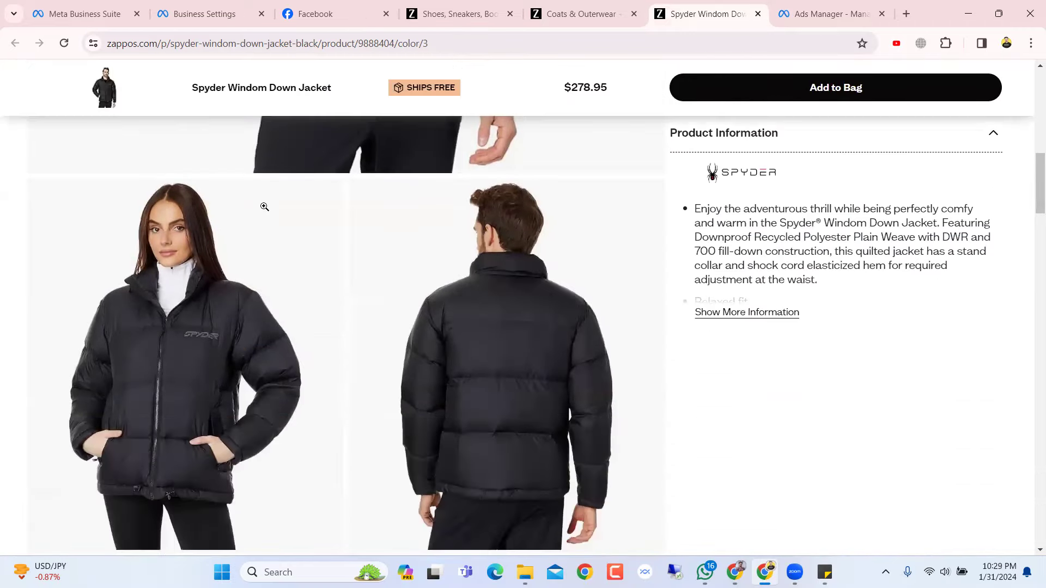
scroll(278, 366, "up", 7)
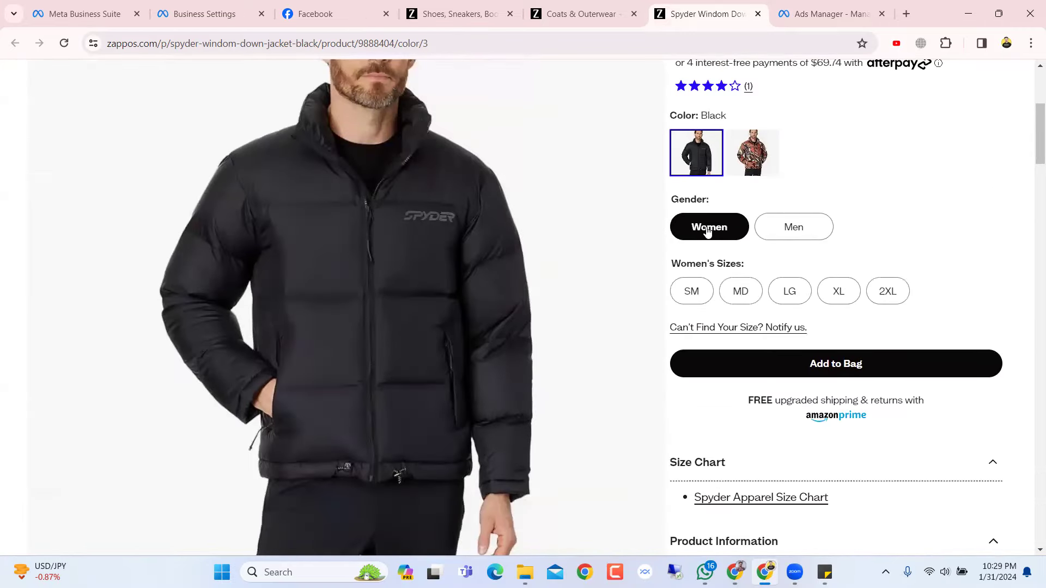
left_click(794, 229)
scroll(746, 245, "up", 5)
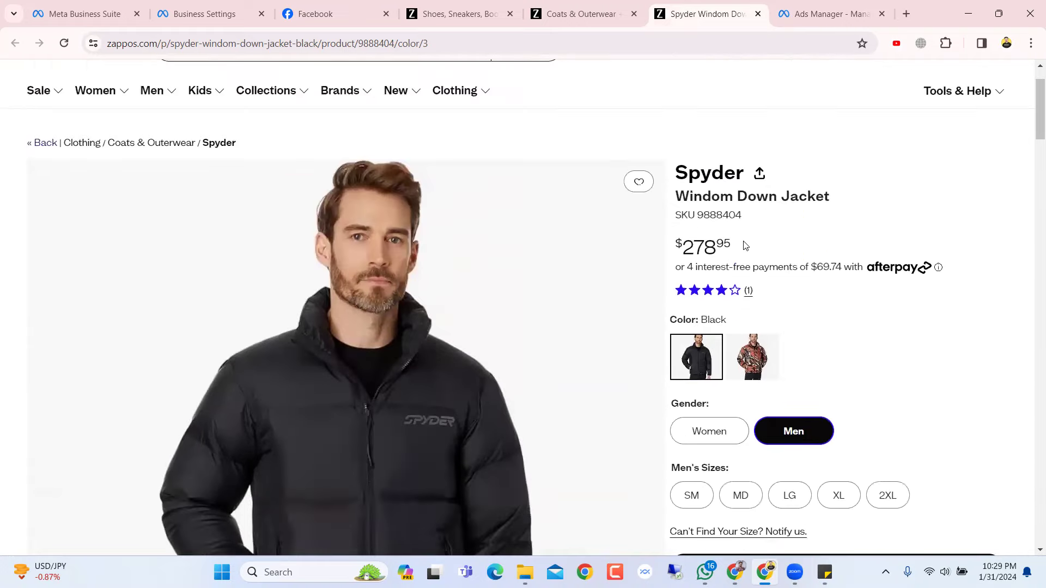
scroll(468, 326, "down", 2)
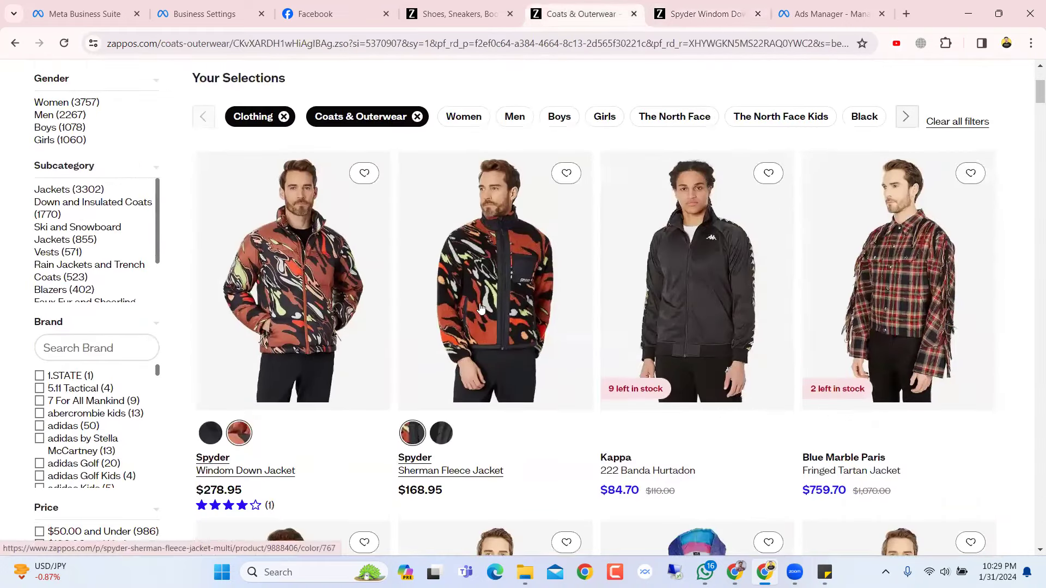
- Return to Ads Manager and view the prompt for switching to original audience options, dismissing it without choosing
left_click(815, 6)
scroll(637, 338, "down", 1)
scroll(490, 321, "up", 1)
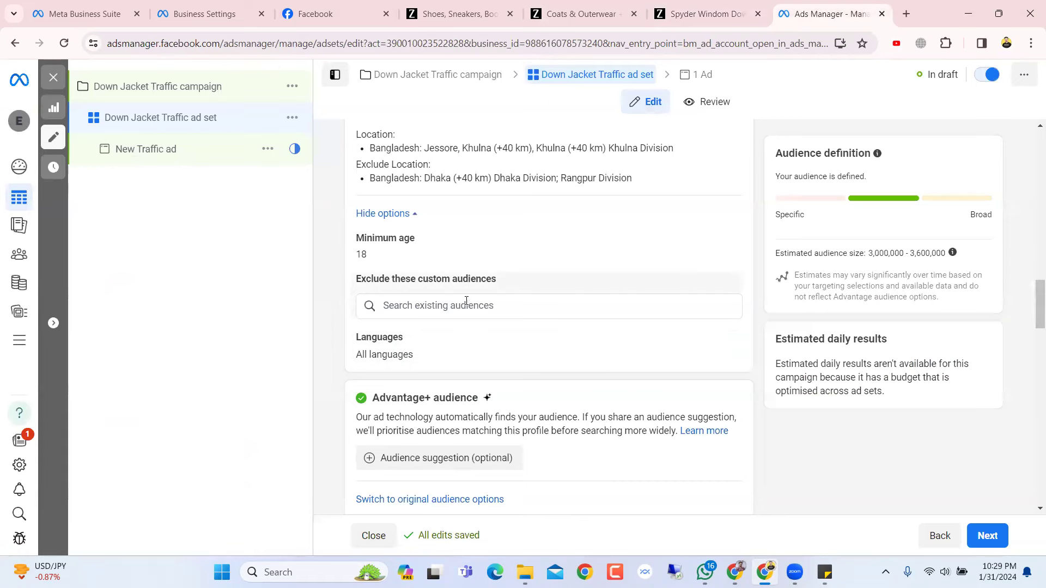
scroll(445, 338, "down", 2)
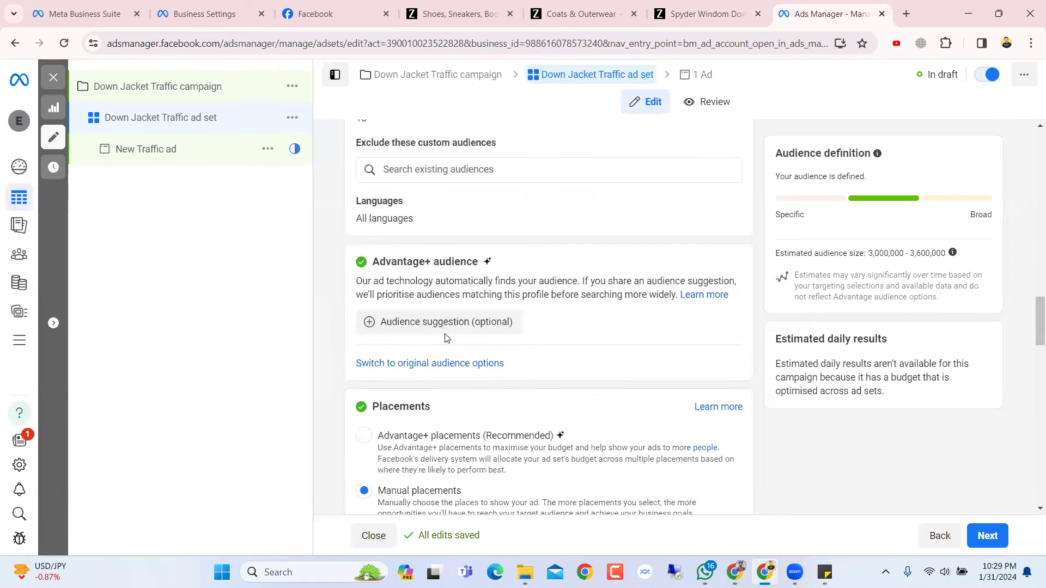
left_click(446, 363)
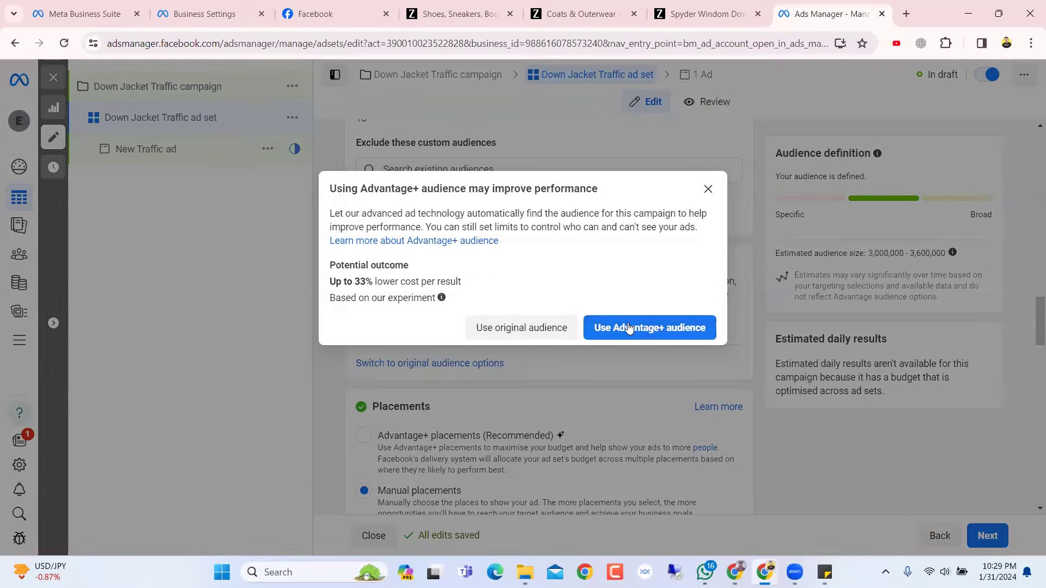
left_click(708, 189)
- Open the minimum age setting in Audience controls and view the available ages, leaving the choice as is
scroll(412, 267, "up", 1)
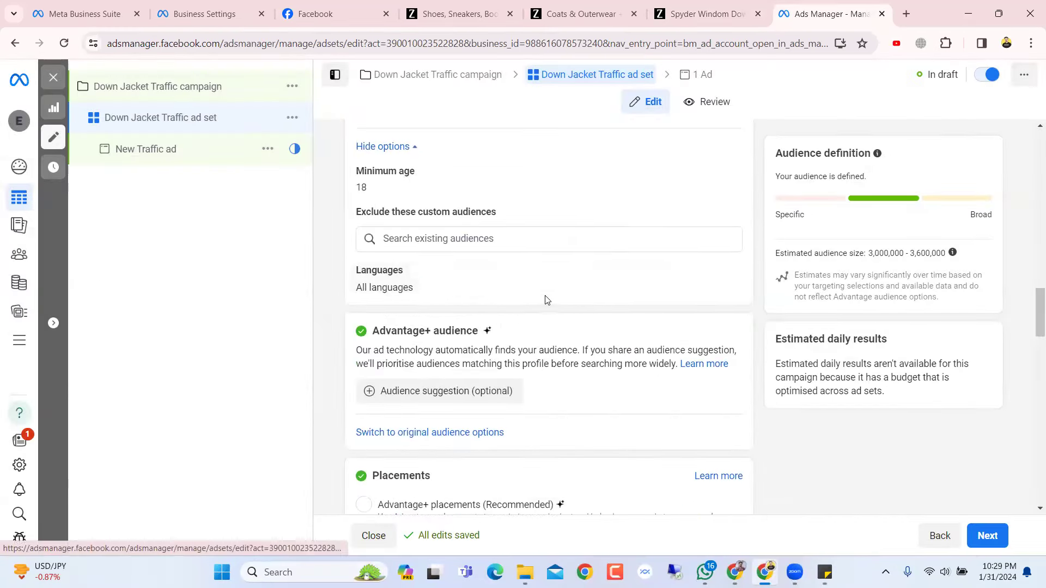
scroll(547, 303, "up", 2)
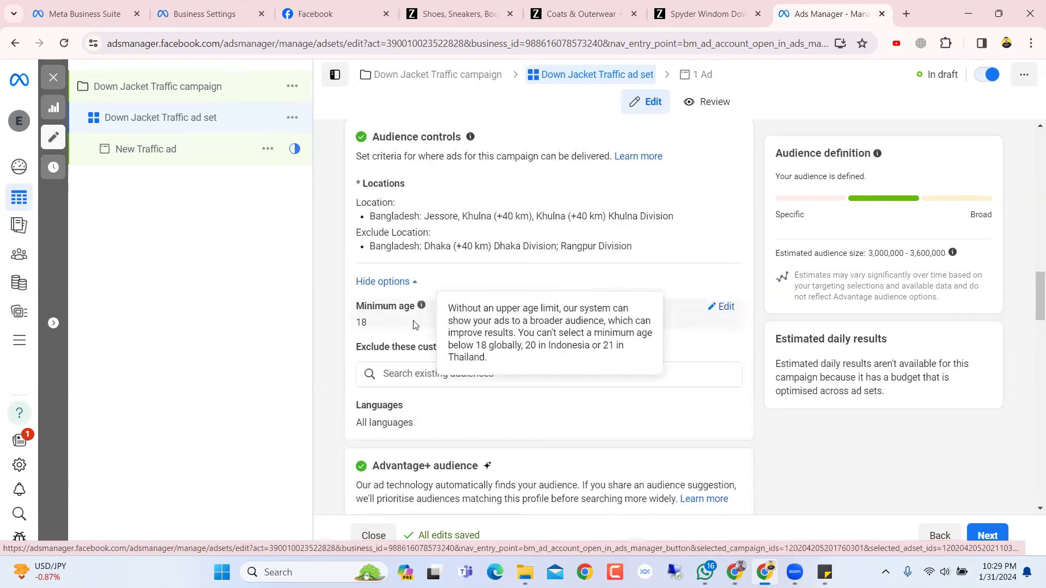
left_click(717, 305)
left_click(381, 328)
left_click(531, 322)
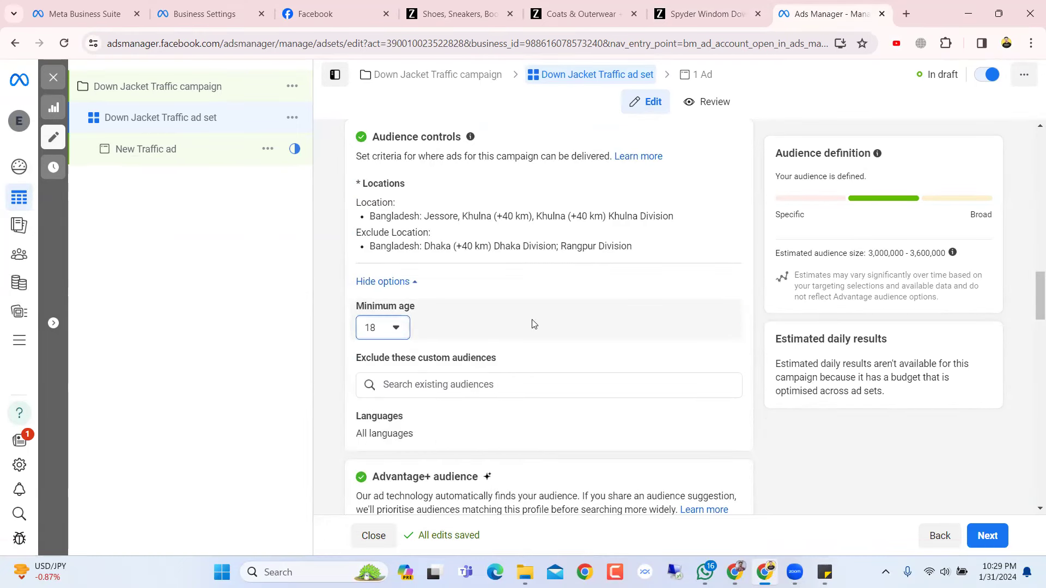
- Bring up the original audience options prompt and choose to keep using Advantage+ audience
scroll(414, 362, "down", 3)
left_click(439, 374)
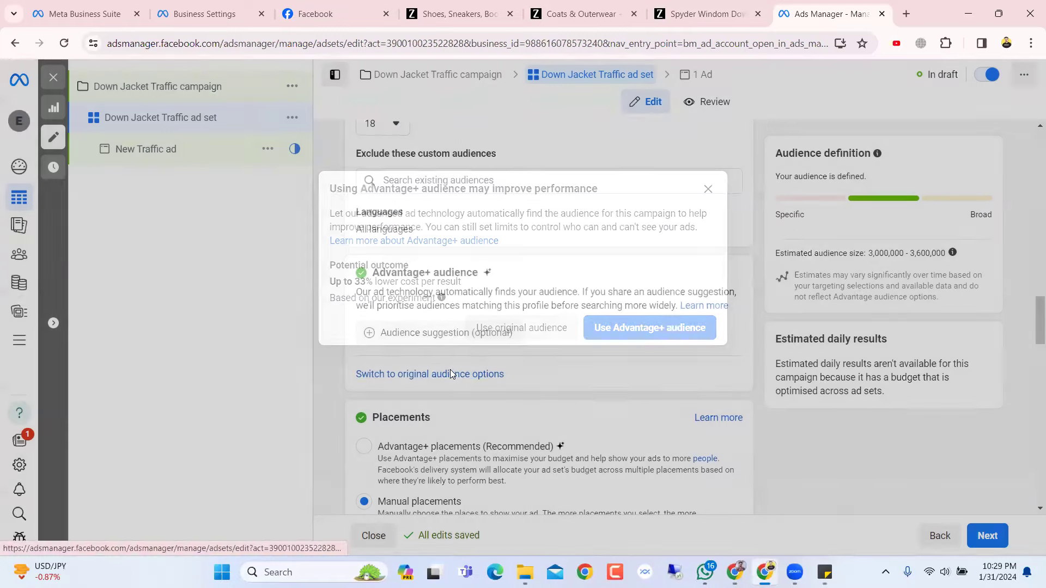
left_click(672, 328)
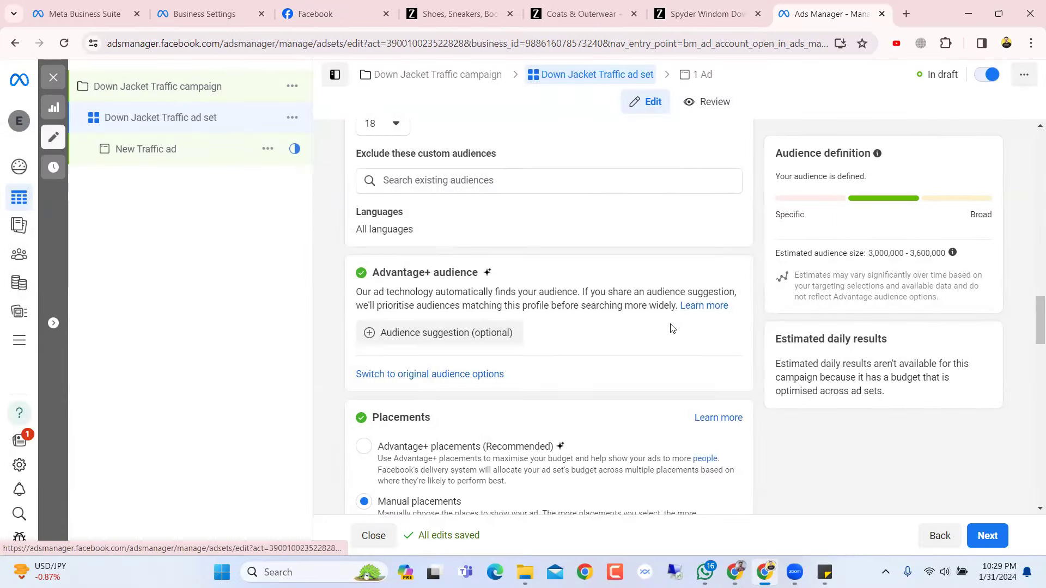
left_click(435, 374)
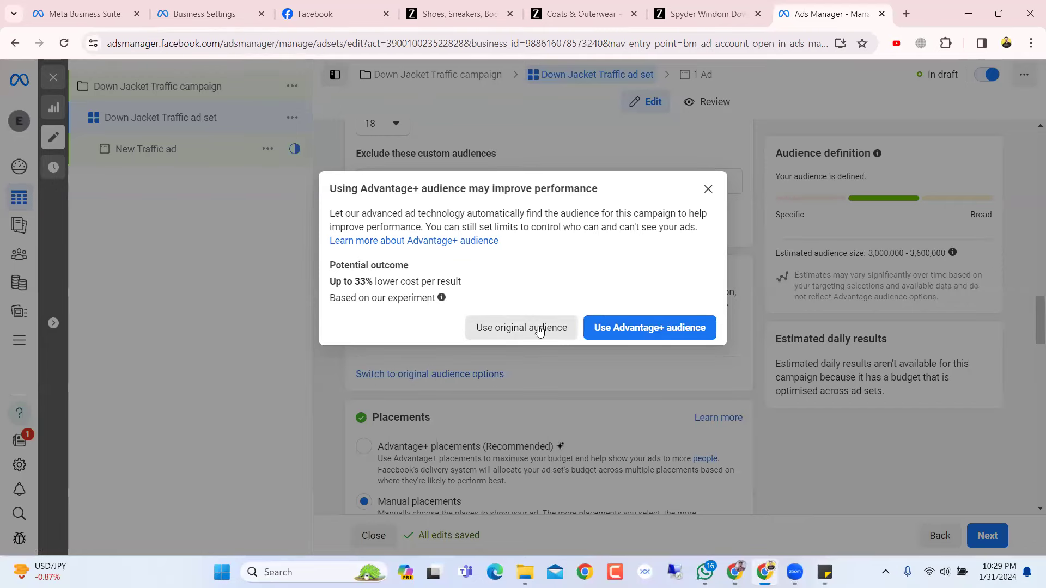
left_click(675, 328)
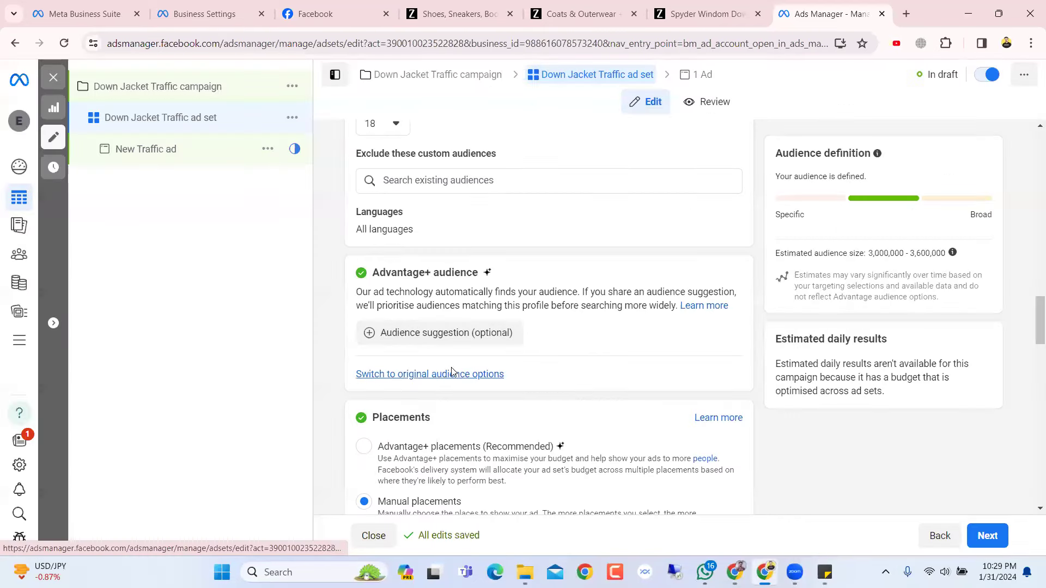
- Switch the ad set from Advantage+ audience to the original audience options and look over its targeting settings
left_click(451, 373)
left_click(523, 328)
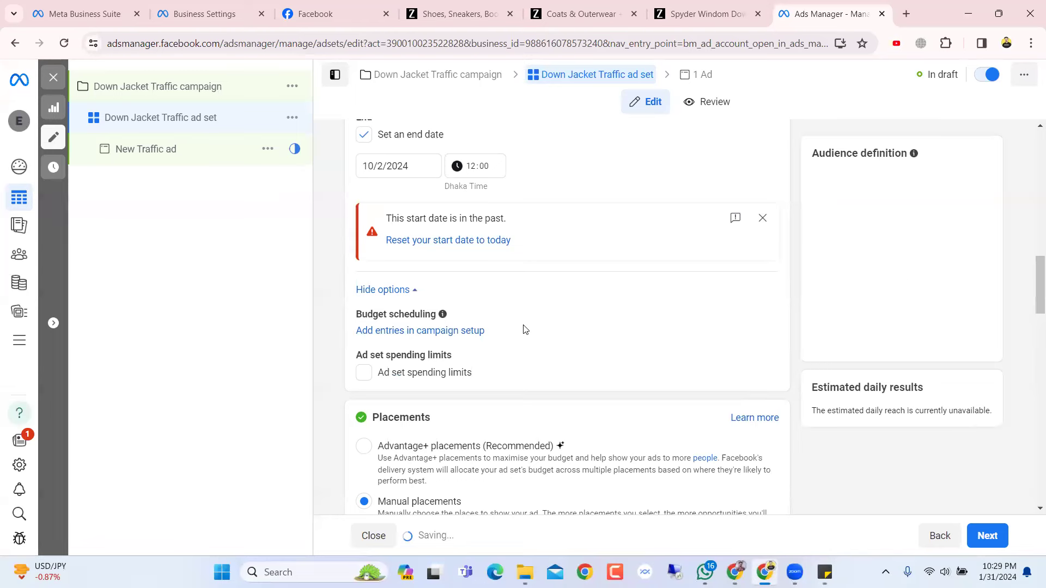
scroll(523, 328, "down", 5)
scroll(523, 329, "down", 10)
scroll(522, 345, "up", 6)
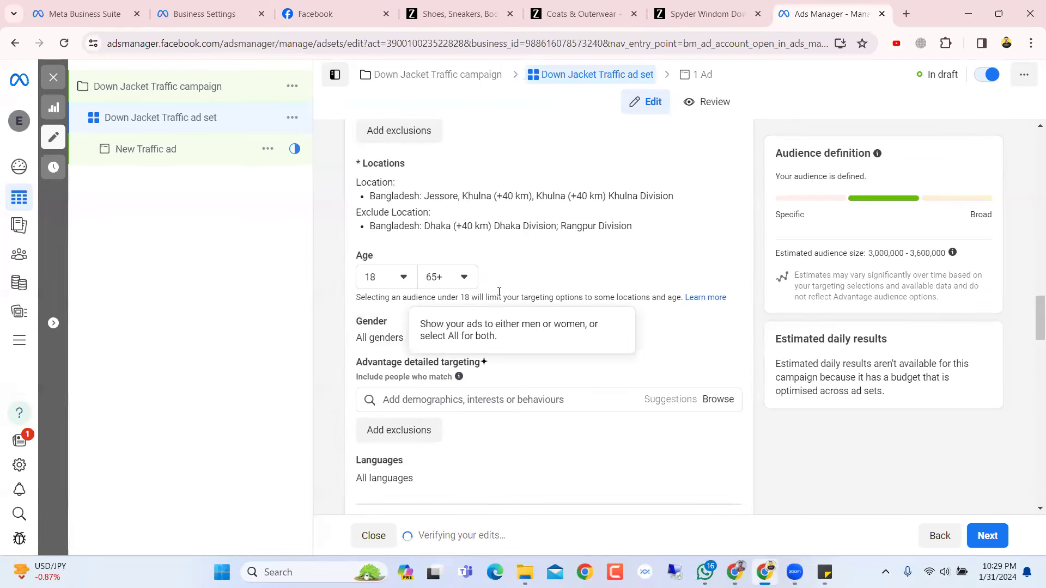
- Set the audience age range to 18 to 55
left_click(381, 281)
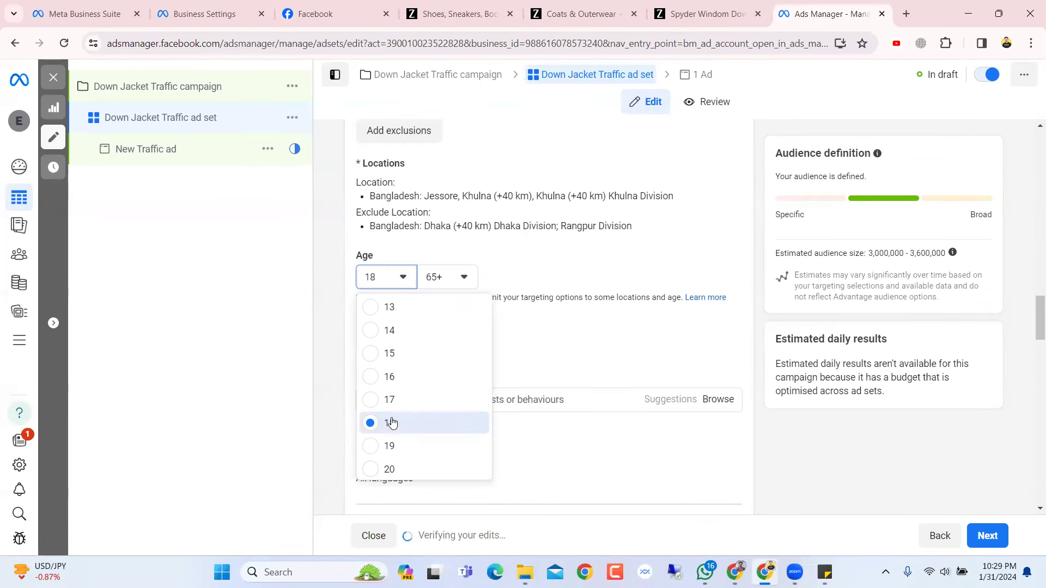
left_click(463, 275)
scroll(460, 376, "up", 2)
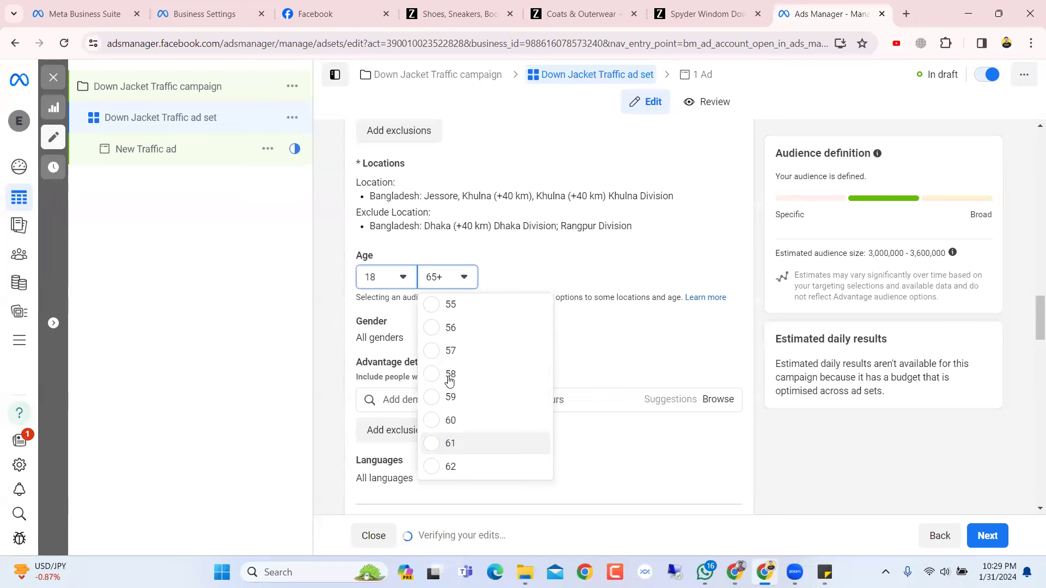
scroll(452, 365, "up", 2)
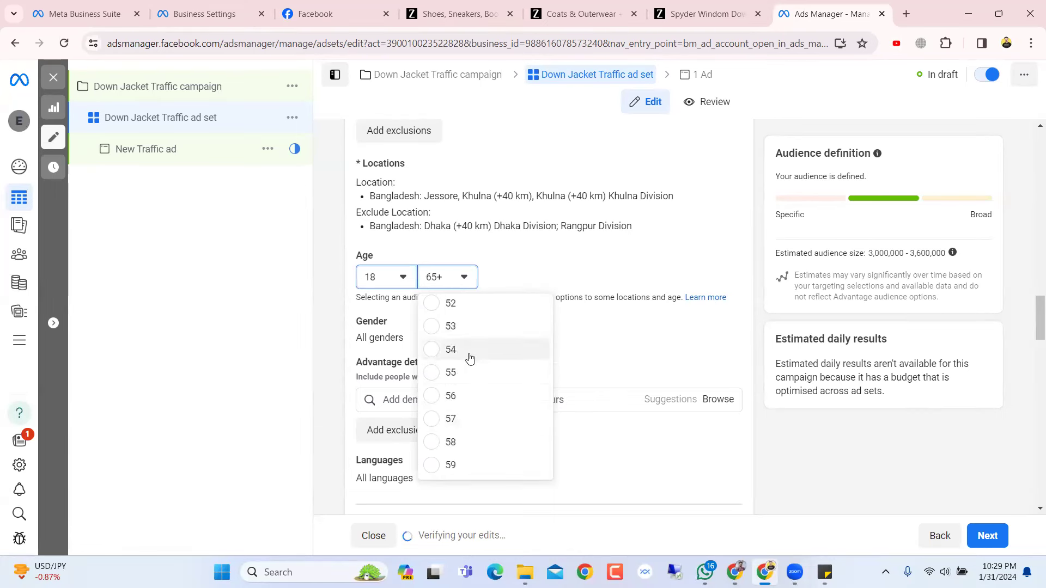
scroll(470, 358, "up", 1)
scroll(470, 358, "up", 2)
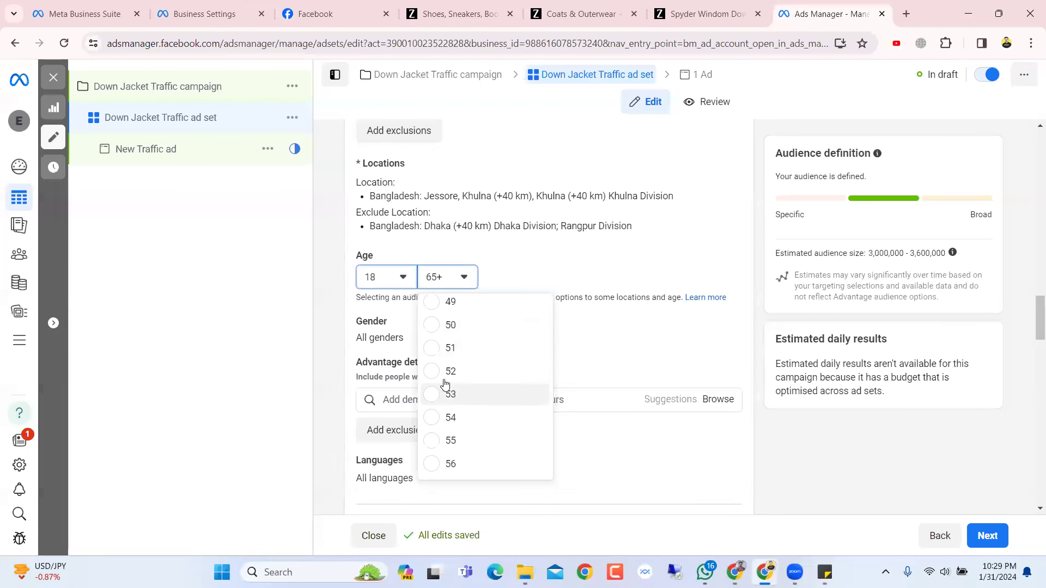
left_click(452, 441)
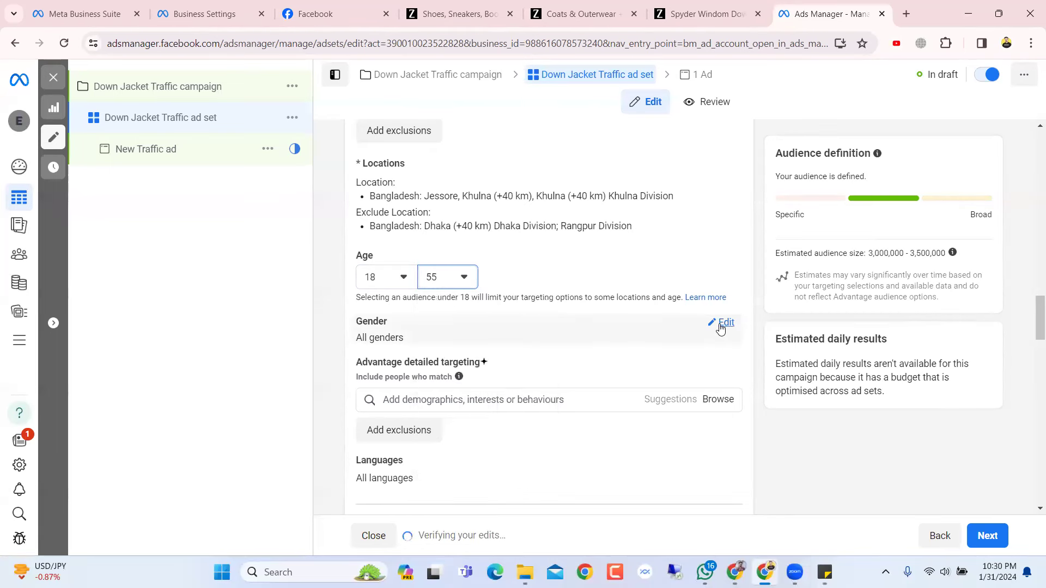
- Try the Men and Women gender options for the audience and return the gender to All
left_click(722, 323)
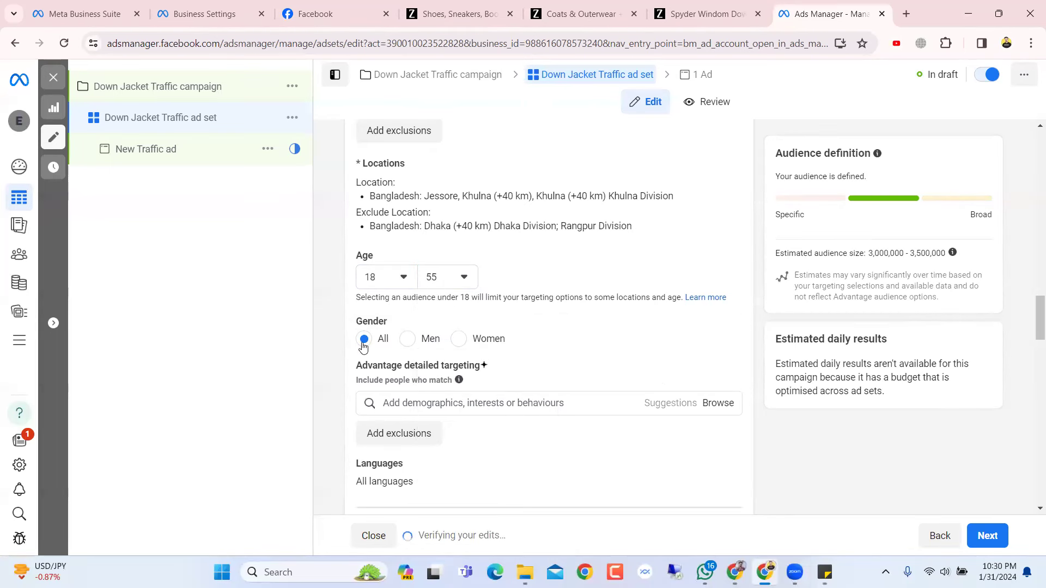
left_click(408, 339)
left_click(460, 339)
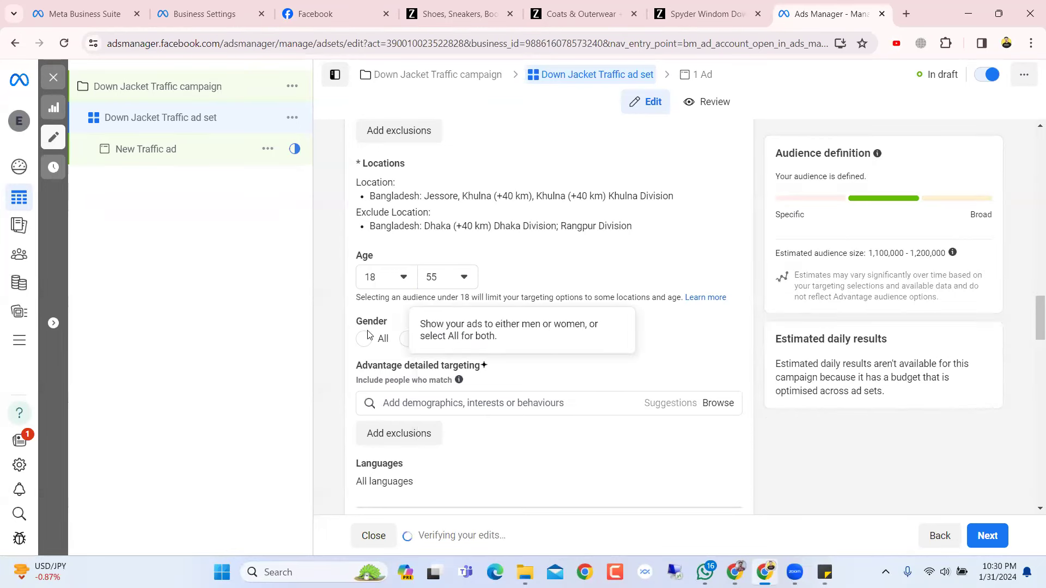
left_click(394, 340)
scroll(546, 334, "down", 3)
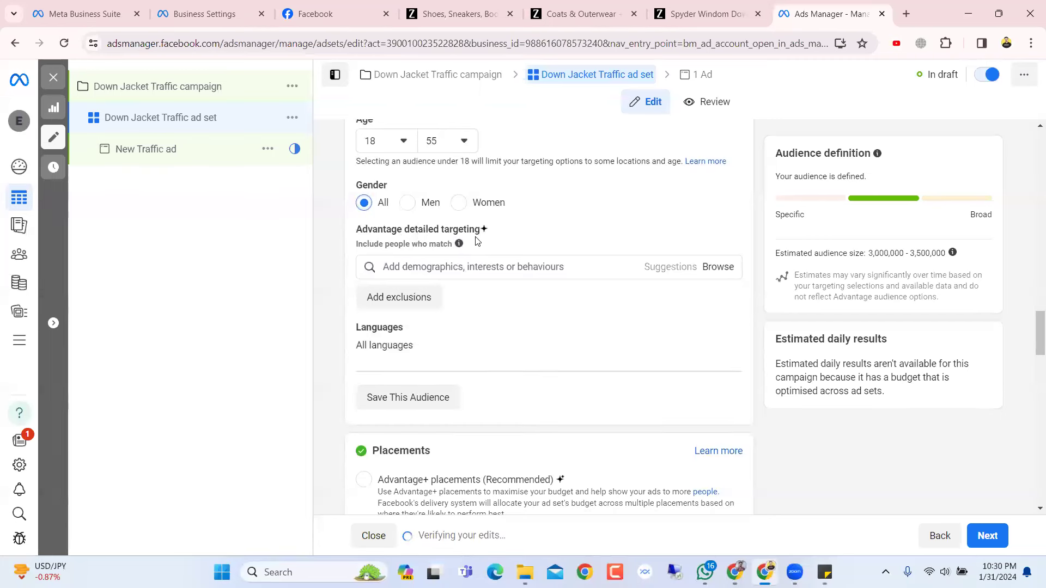
- Examine the Advantage detailed targeting section with its demographics, interests or behaviours search, exclusions and language settings
left_click(477, 267)
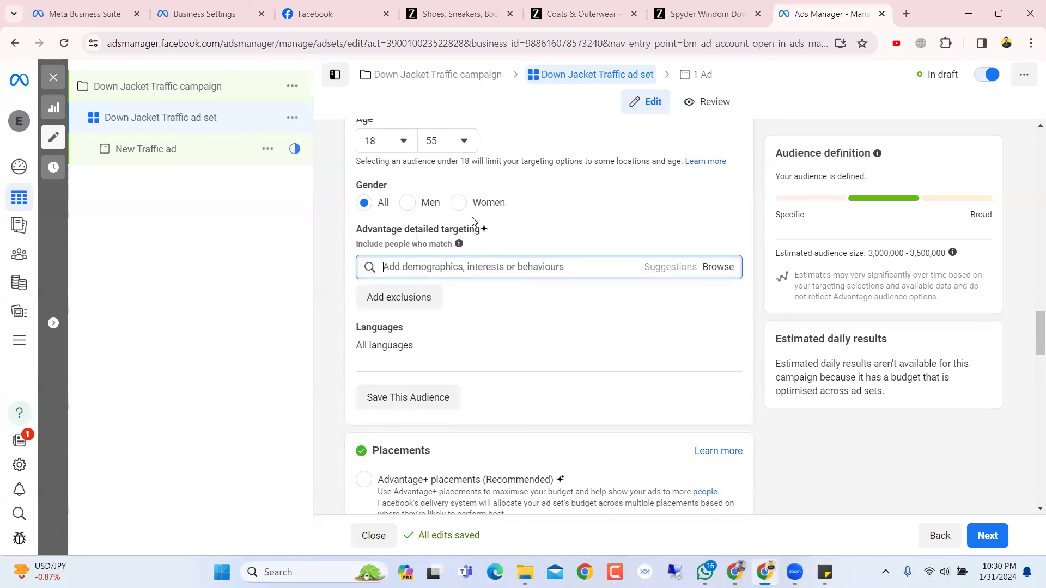
left_click_drag(499, 235, 454, 223)
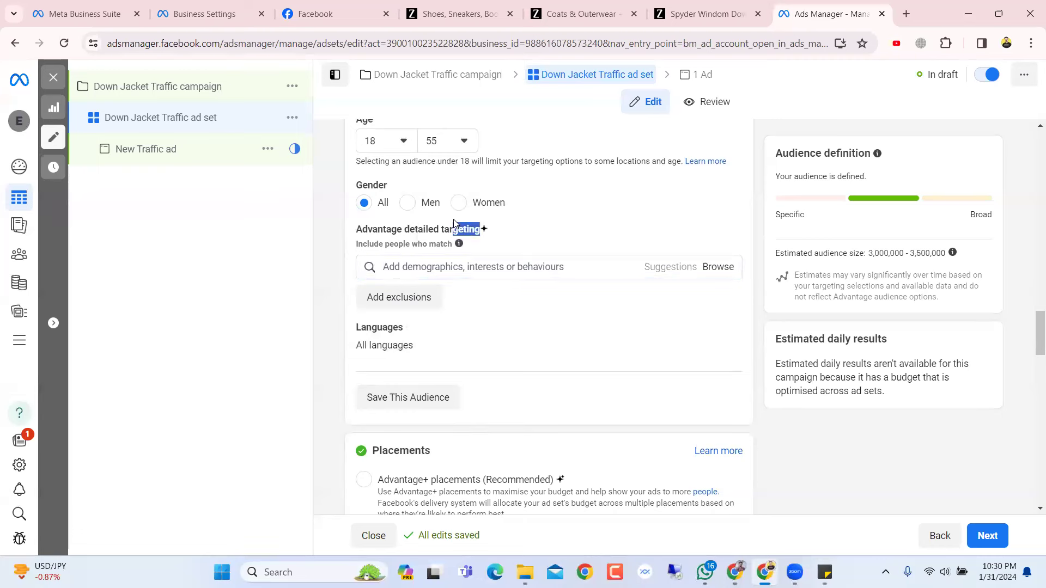
left_click(484, 231)
left_click_drag(490, 231, 353, 216)
left_click(354, 217)
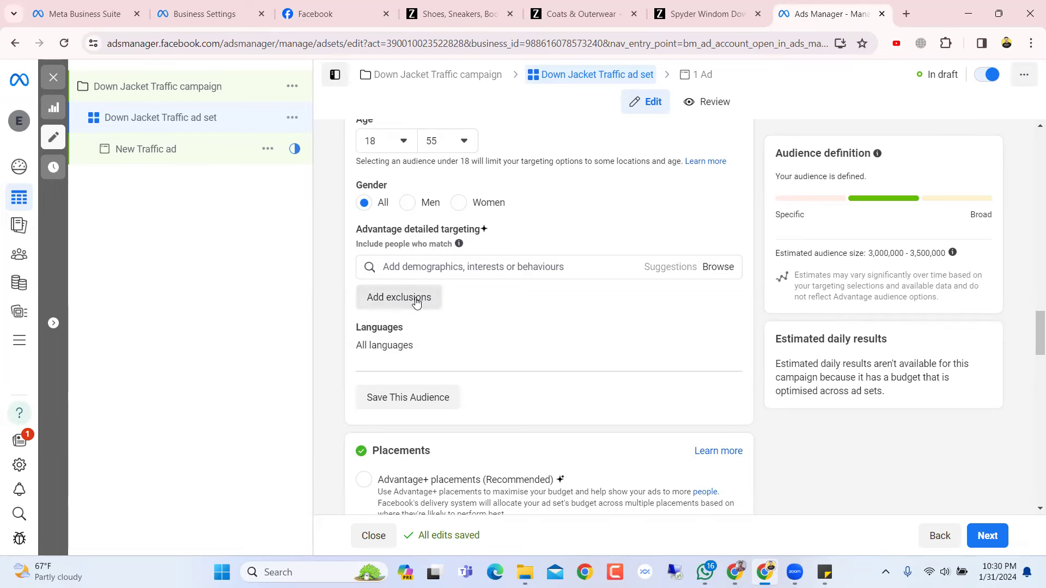
left_click(469, 267)
scroll(470, 264, "down", 1)
scroll(470, 264, "down", 1)
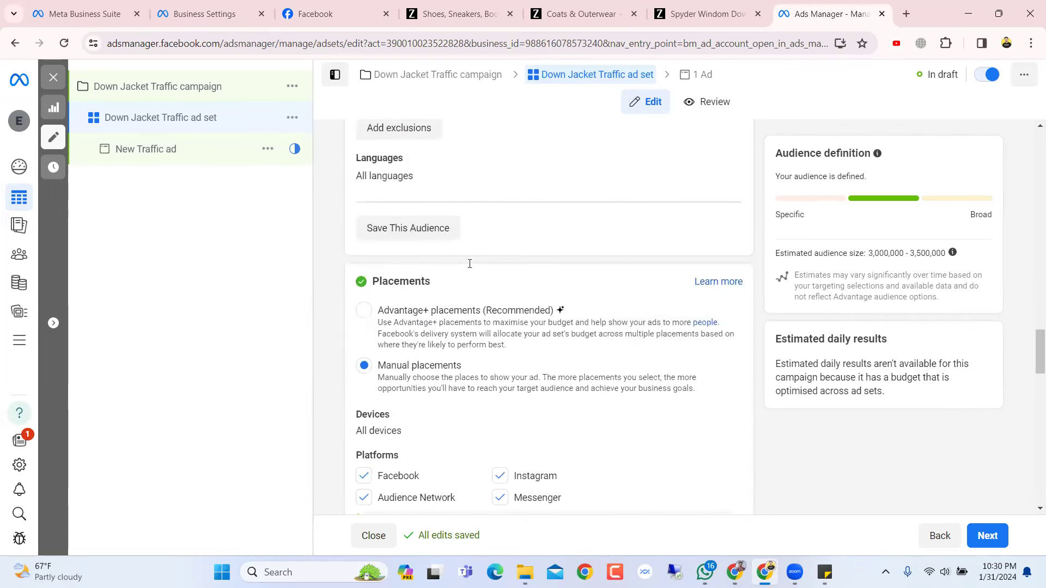
scroll(469, 264, "up", 1)
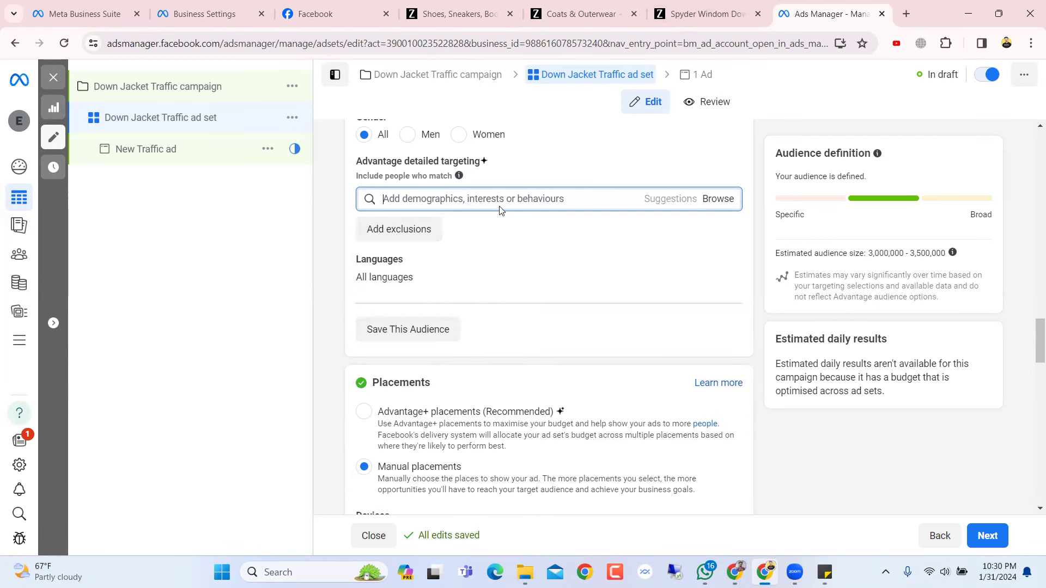
- Switch to the Spyder Windom Down Jacket page on Zappos and review its photos and details for ideas on detailed targeting
left_click(697, 10)
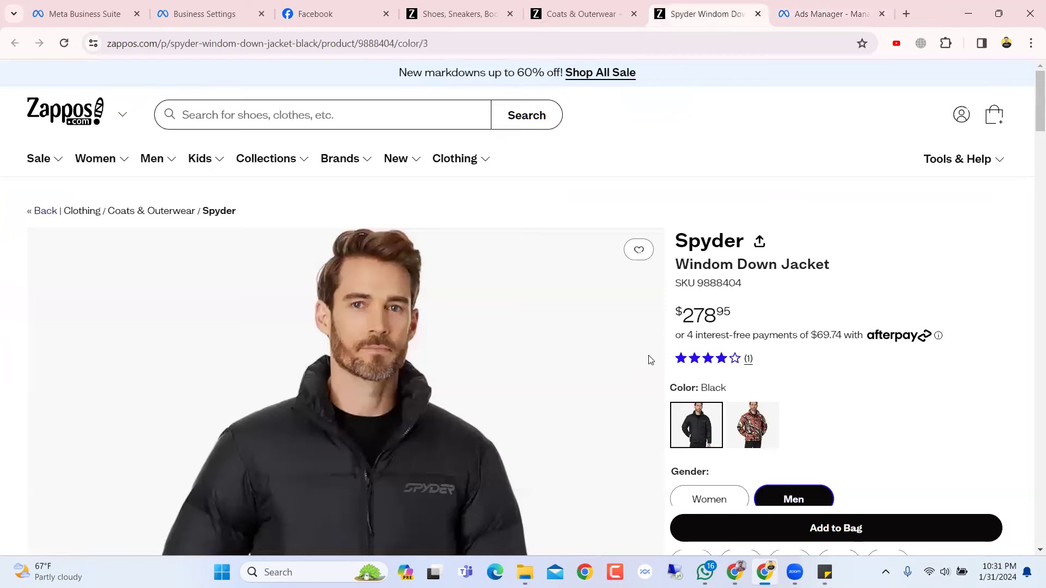
scroll(666, 330, "down", 2)
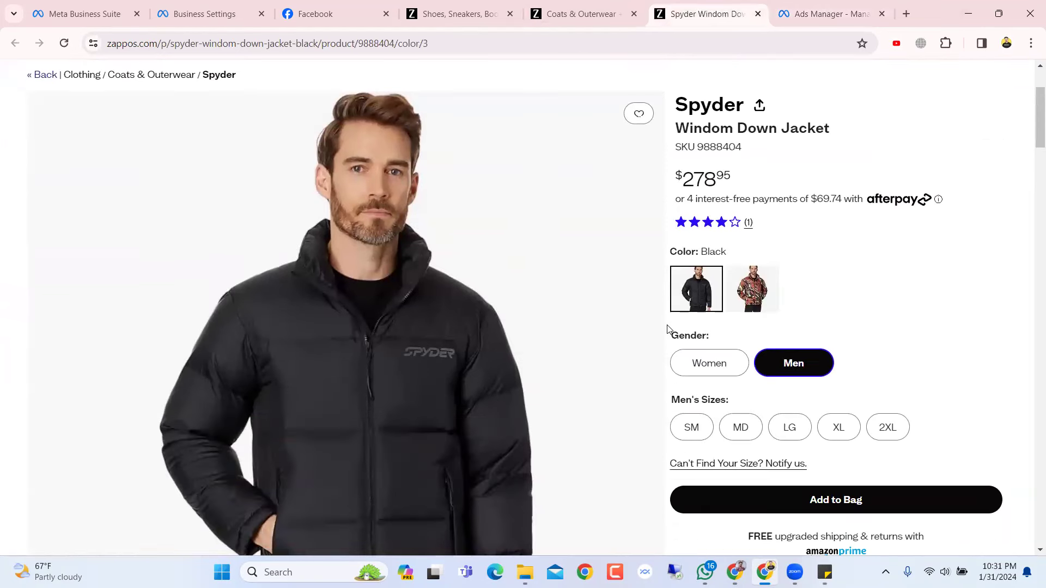
scroll(667, 329, "down", 2)
scroll(667, 329, "up", 2)
scroll(670, 329, "up", 1)
scroll(669, 329, "down", 10)
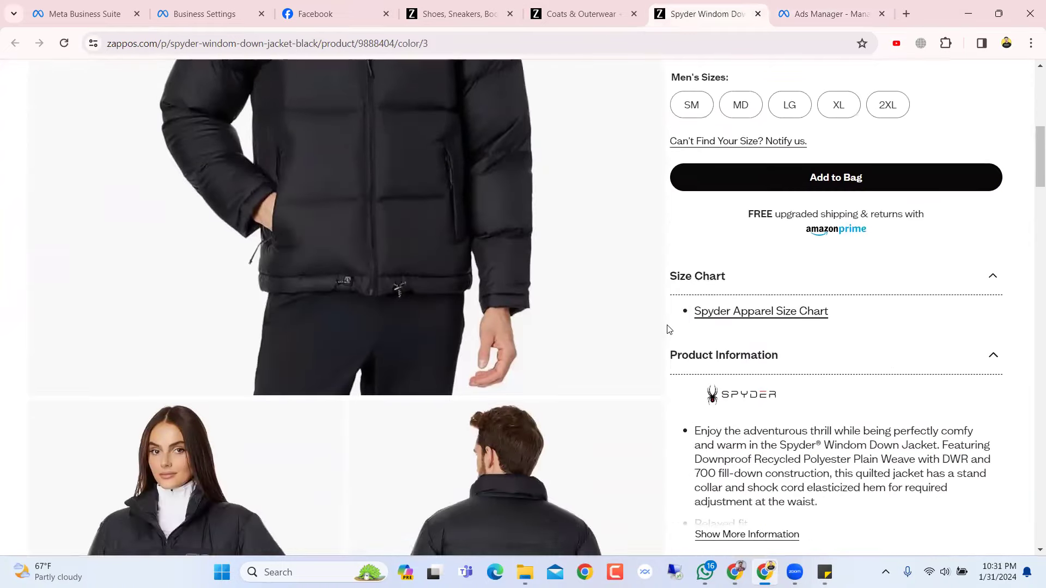
scroll(668, 329, "up", 10)
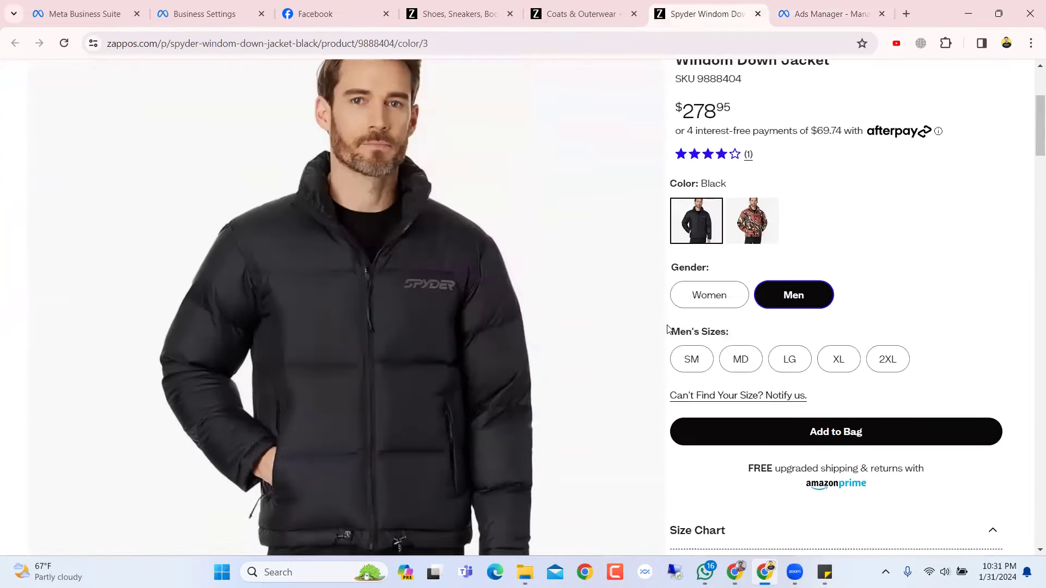
scroll(669, 329, "down", 1)
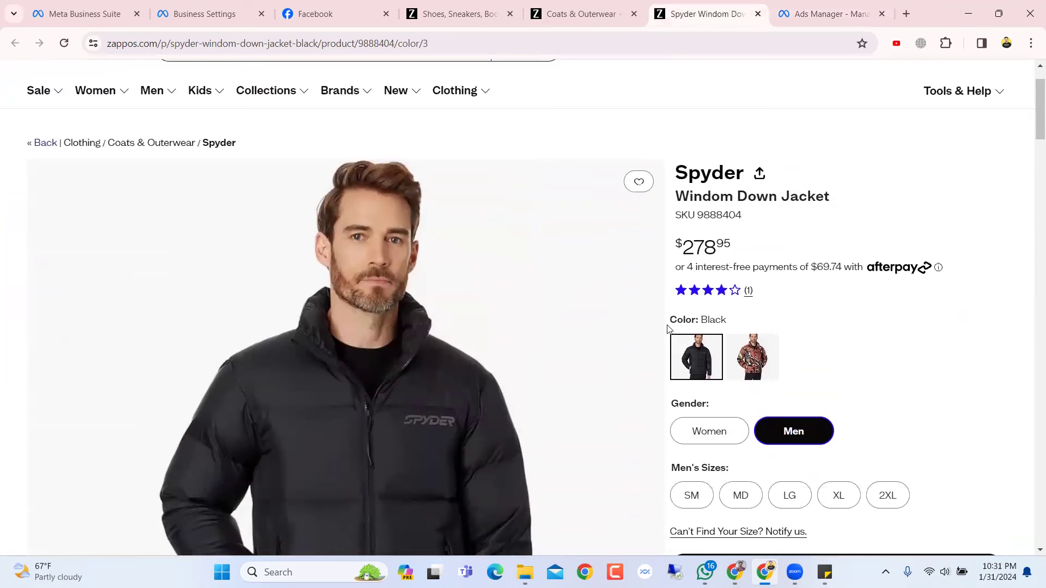
scroll(668, 329, "up", 1)
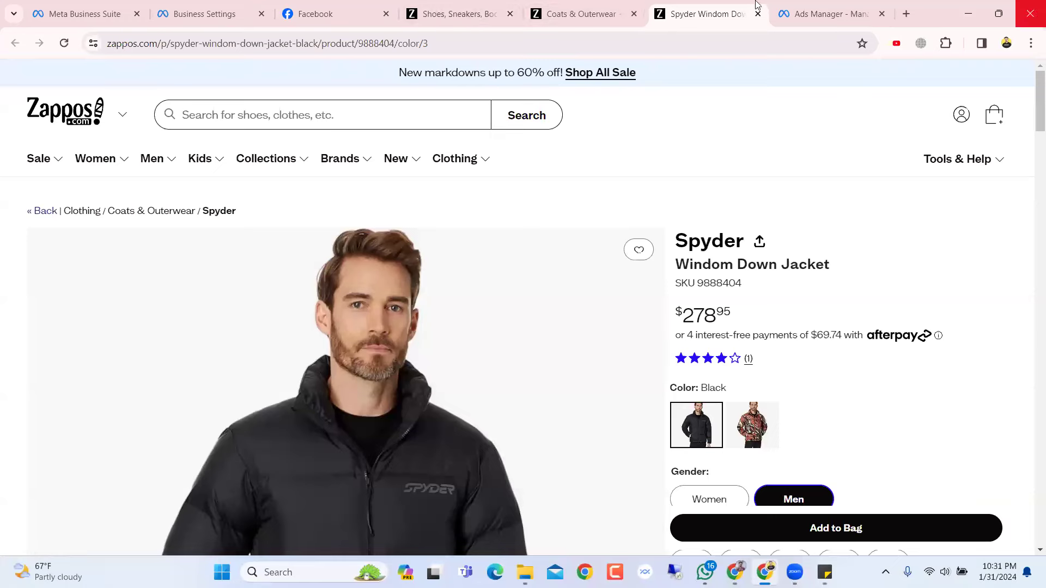
- Switch back to Ads Manager and search the ad set's detailed targeting for "online sh", comparing the suggested categories
left_click(830, 13)
scroll(373, 515, "up", 2)
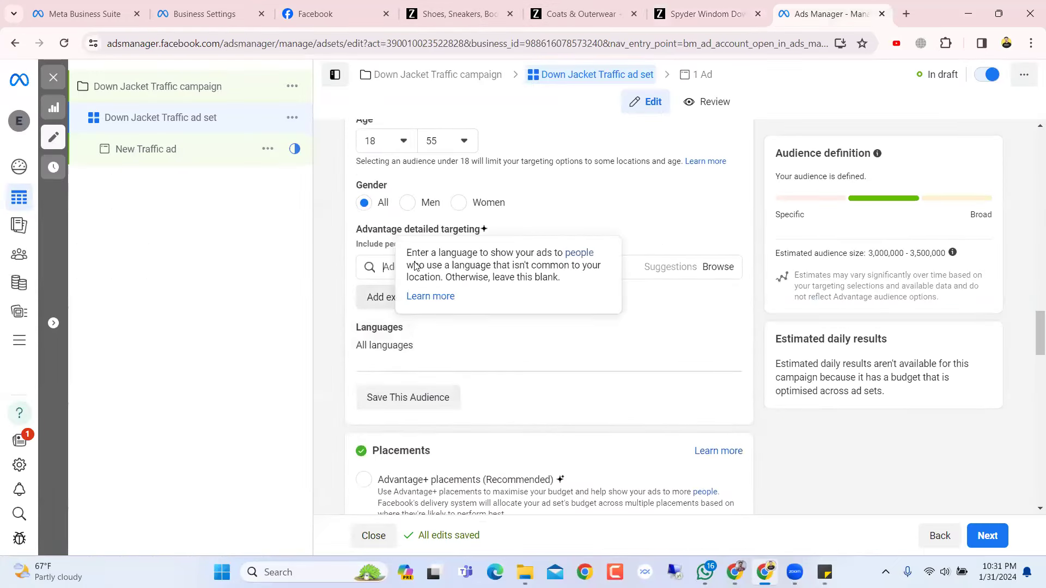
left_click(527, 271)
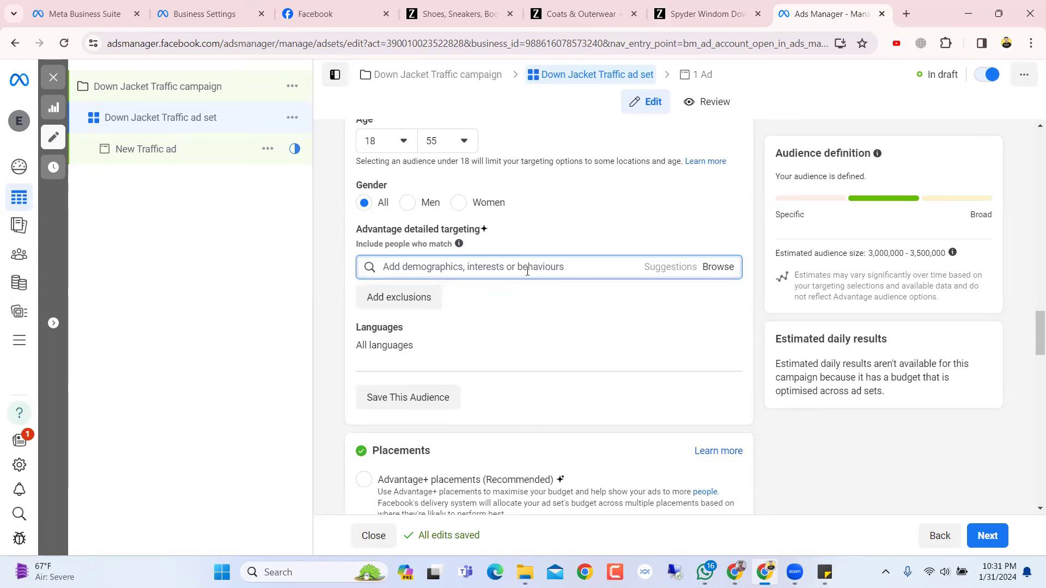
type("onl")
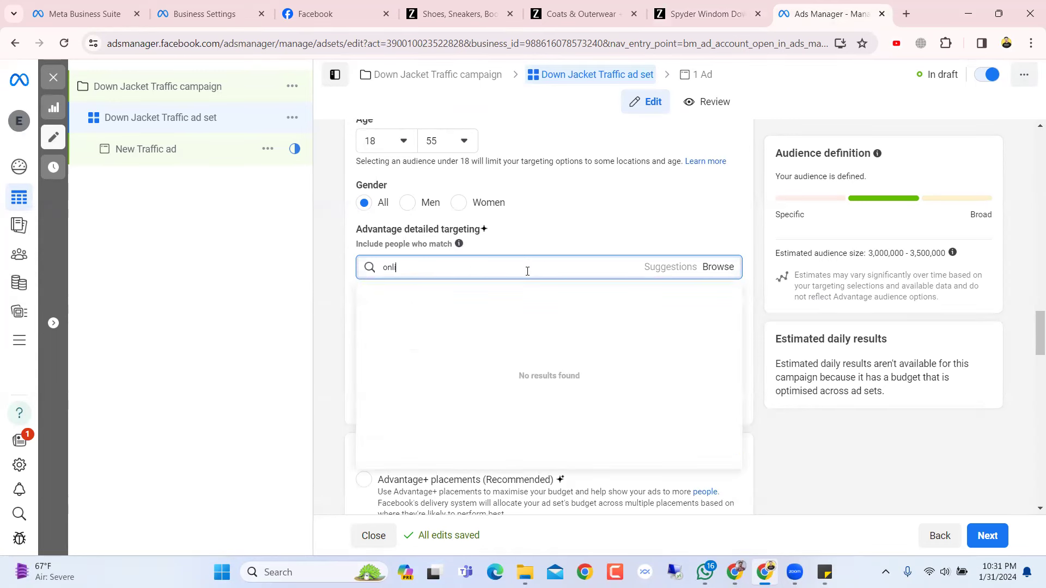
type("ine sh")
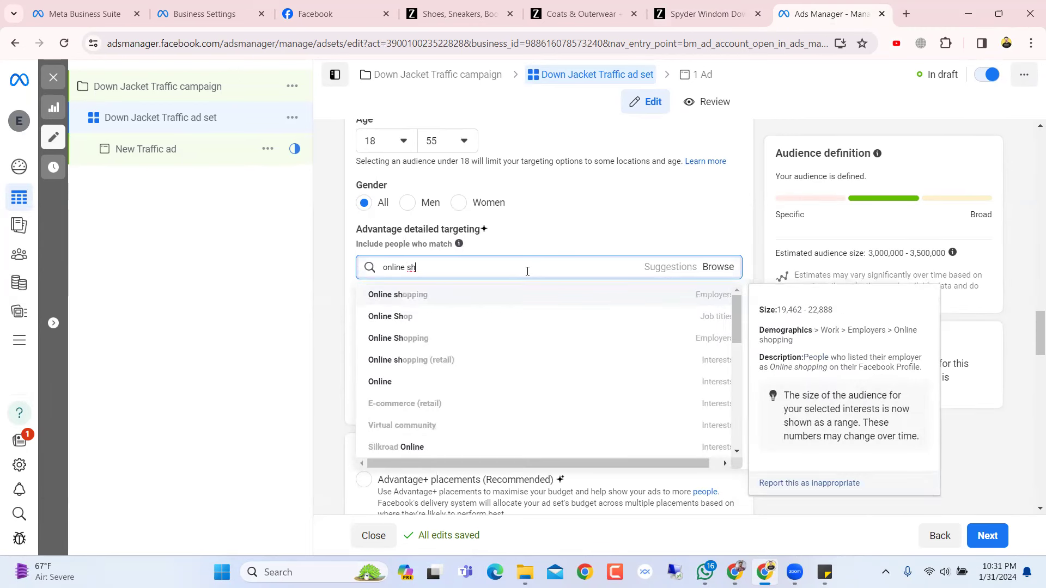
key("Down")
key("Up")
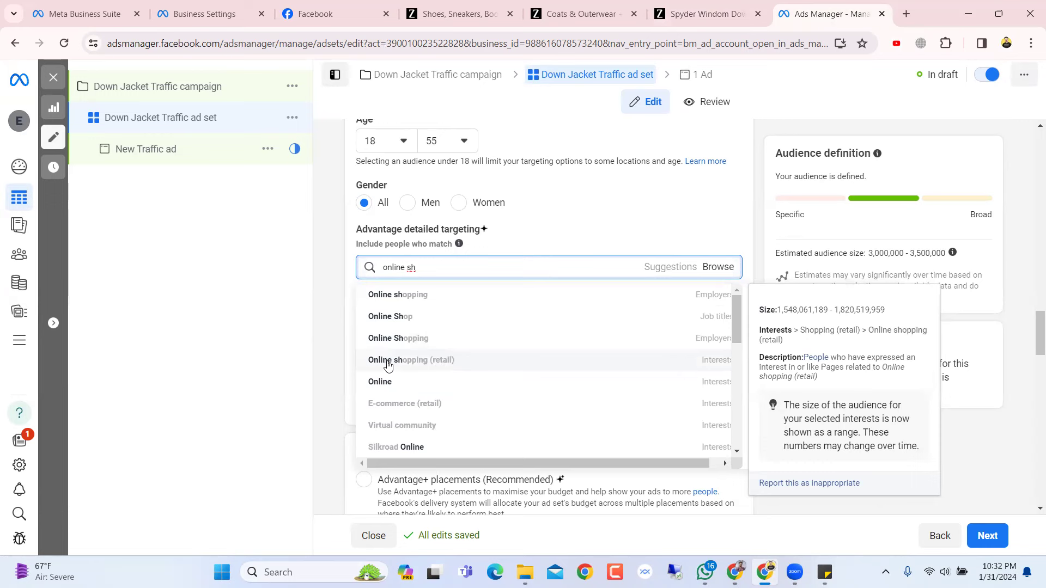
left_click_drag(663, 463, 723, 460)
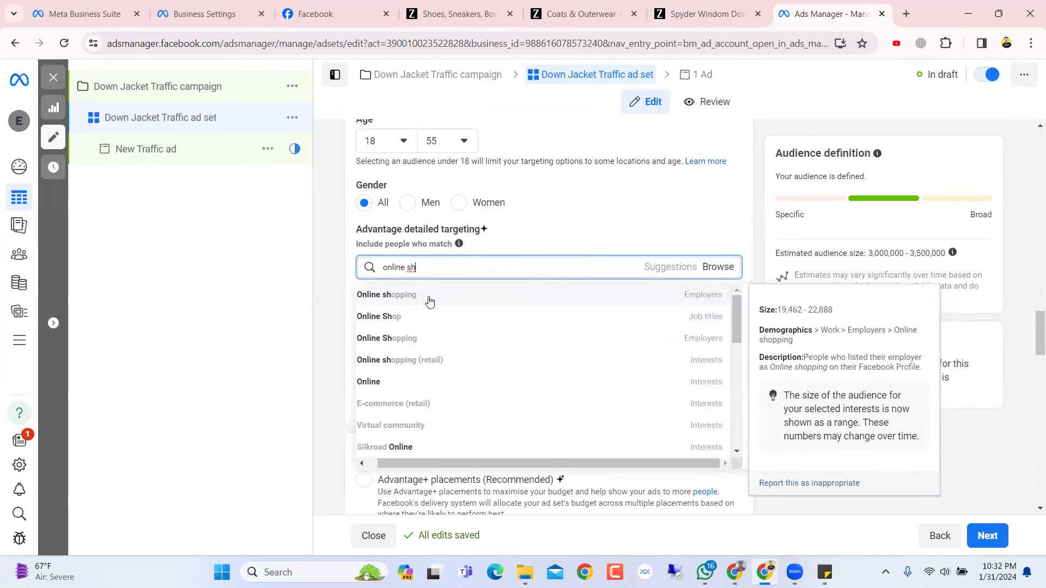
- Check the Spyder Windom Down Jacket page on Zappos again and return to Ads Manager
left_click(702, 13)
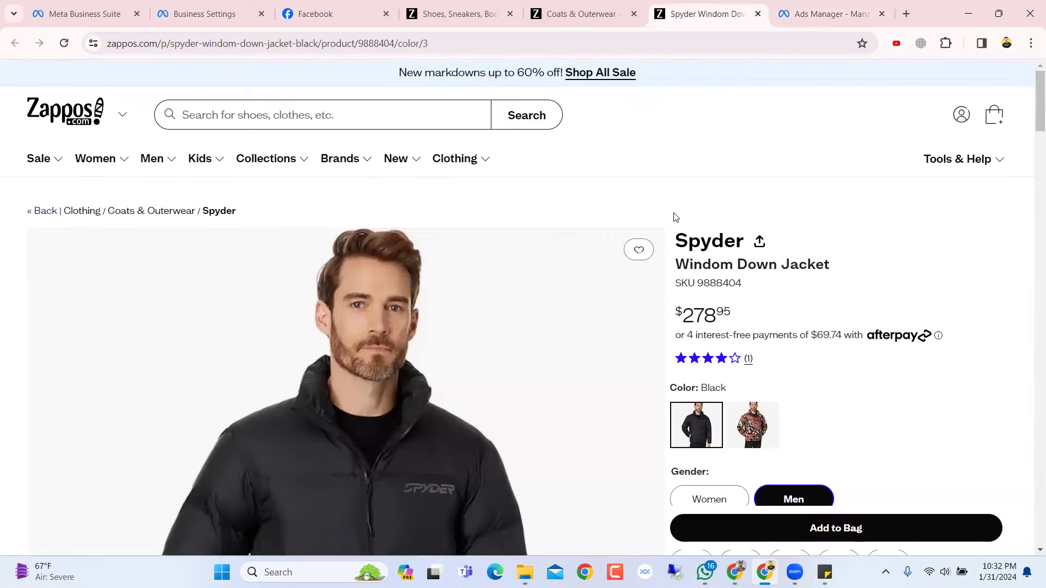
scroll(670, 219, "down", 1)
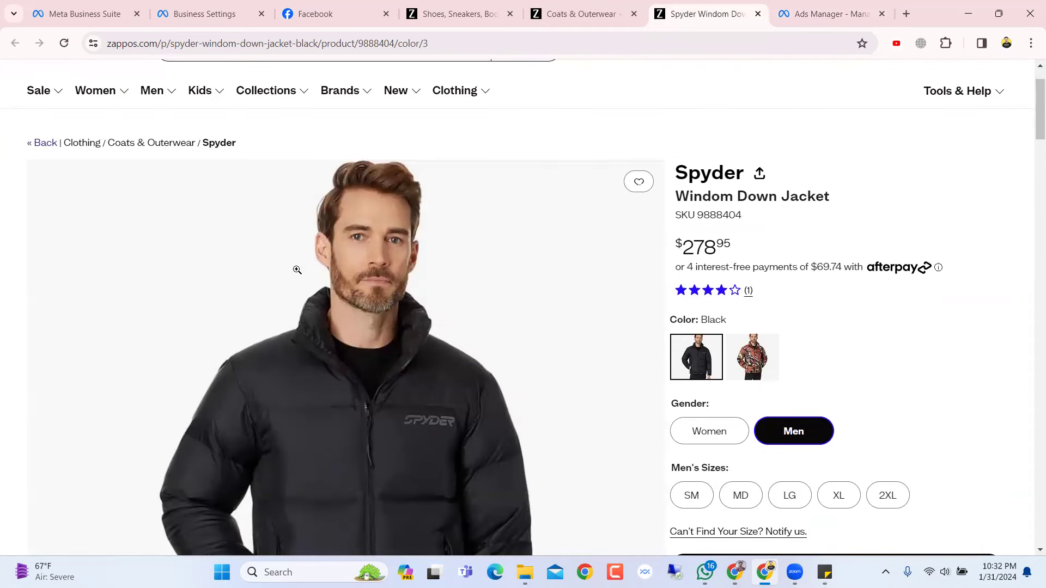
left_click(866, 12)
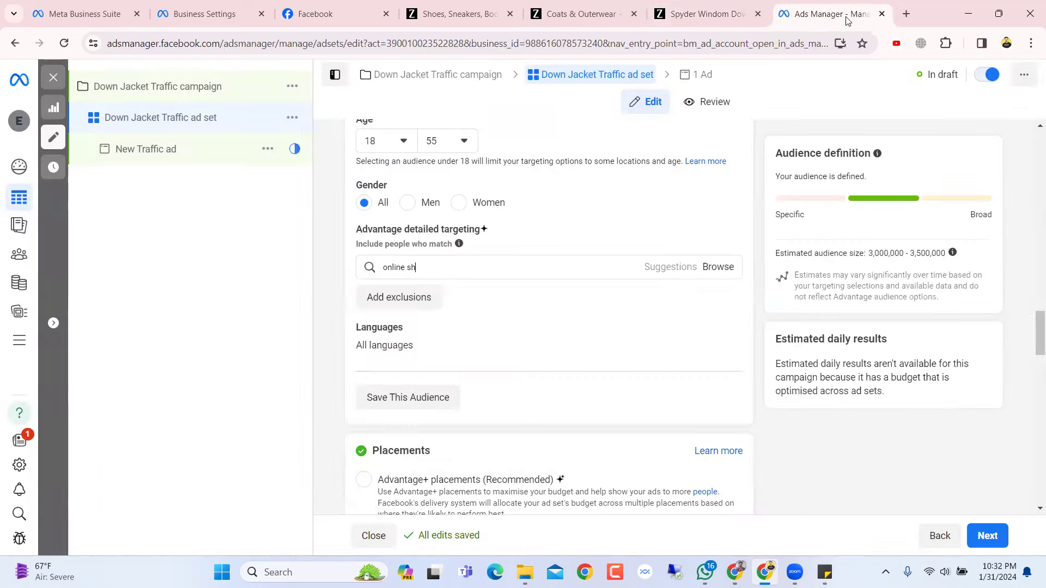
- Add the Online shopping (retail) interest to the detailed targeting from the "online sh" suggestions
left_click(520, 267)
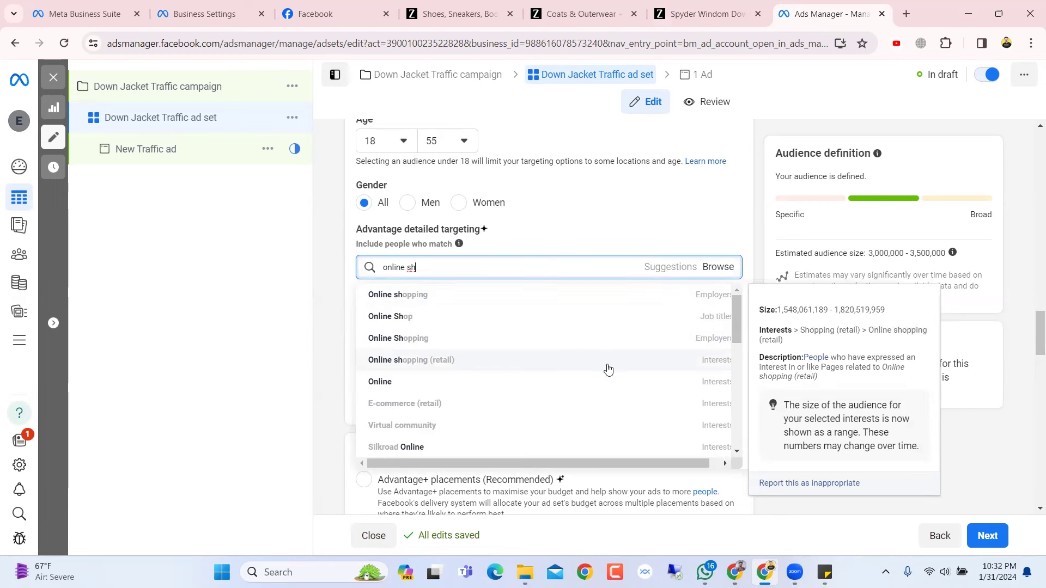
left_click_drag(569, 460, 602, 464)
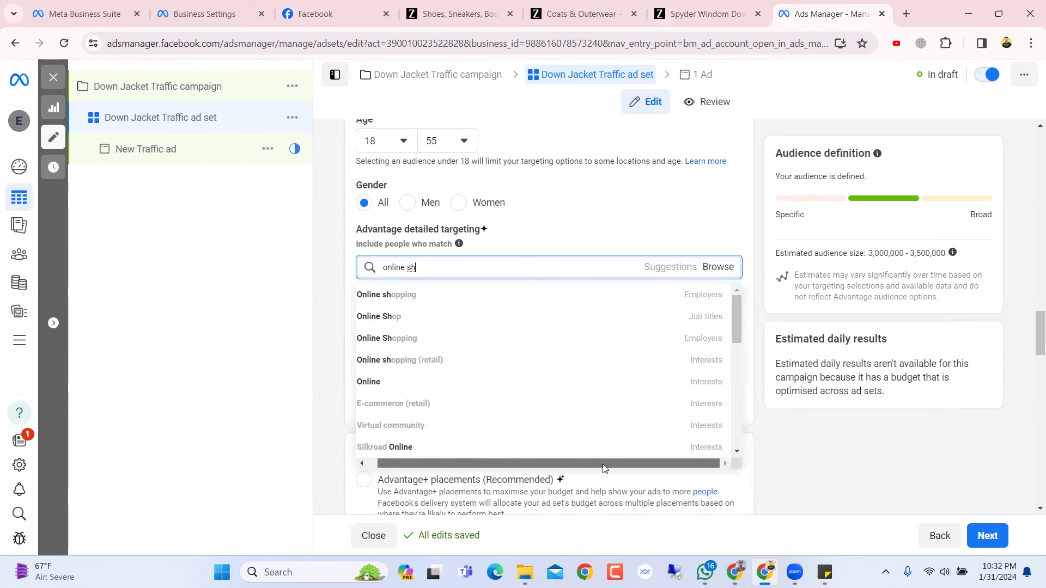
mouse_move(495, 369)
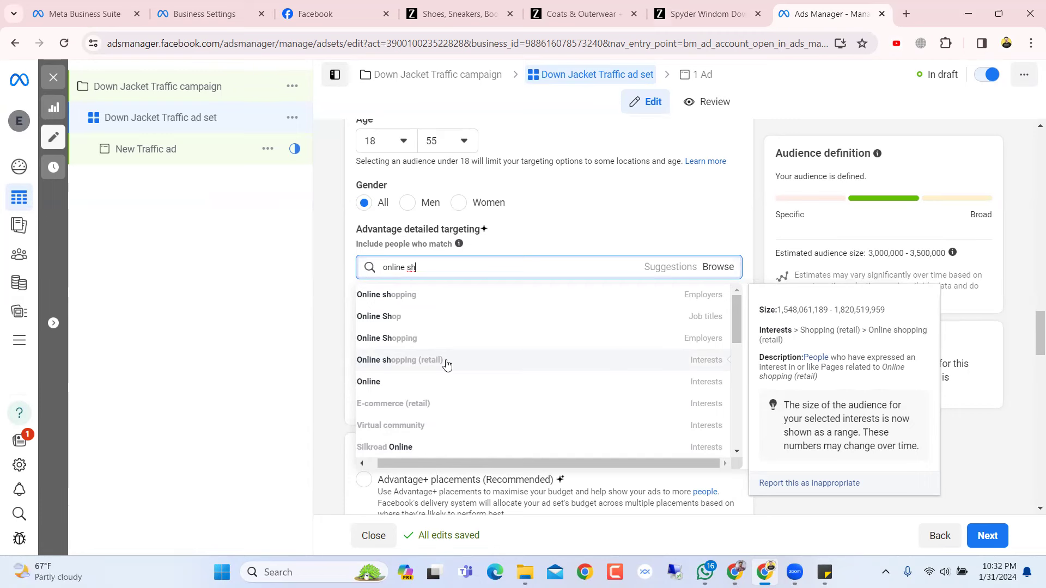
left_click(677, 367)
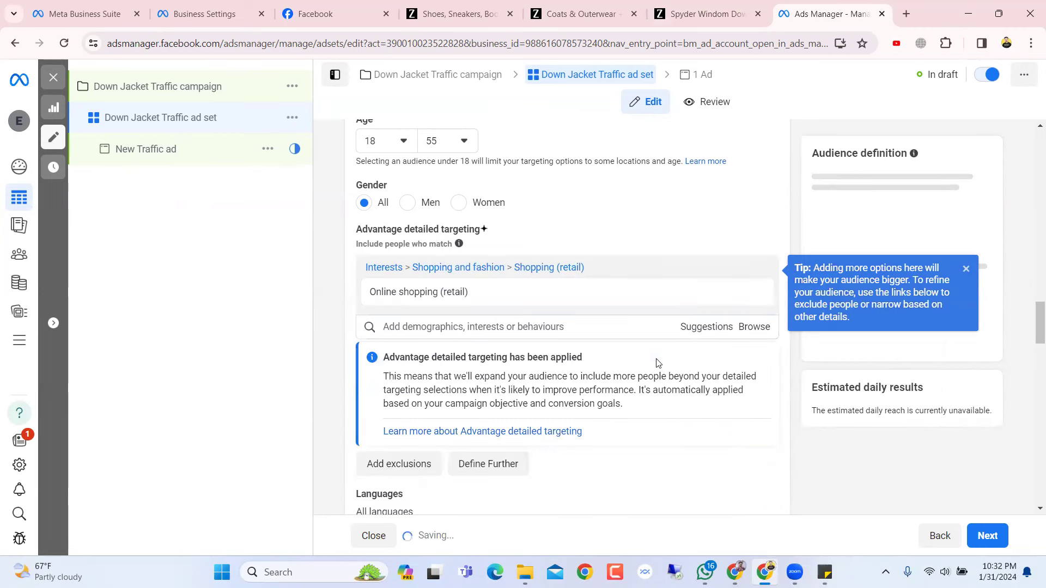
- Search the detailed targeting for "clothing" and add the Clothing (clothing) interest
left_click(558, 327)
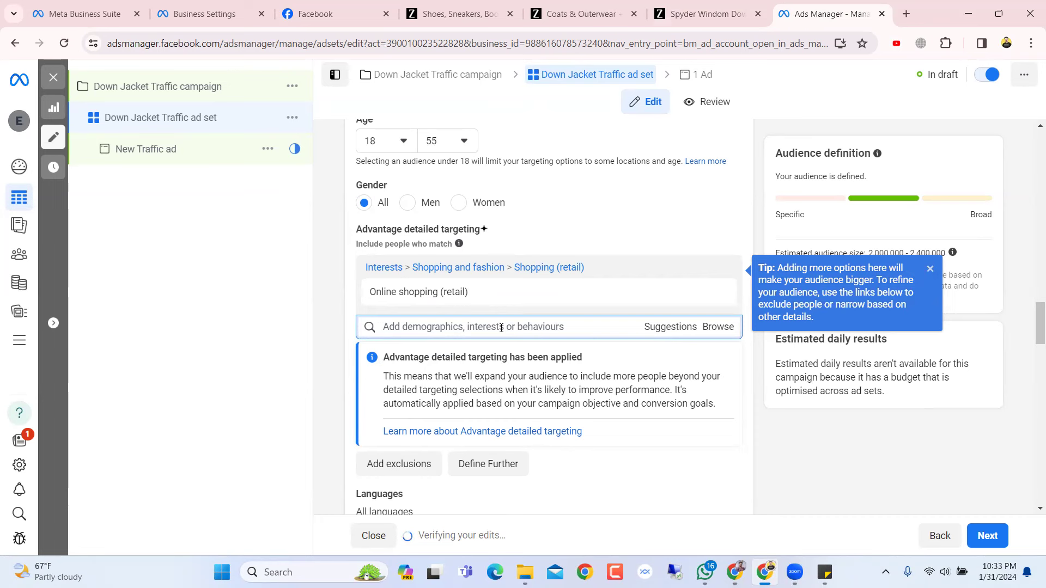
type("cl")
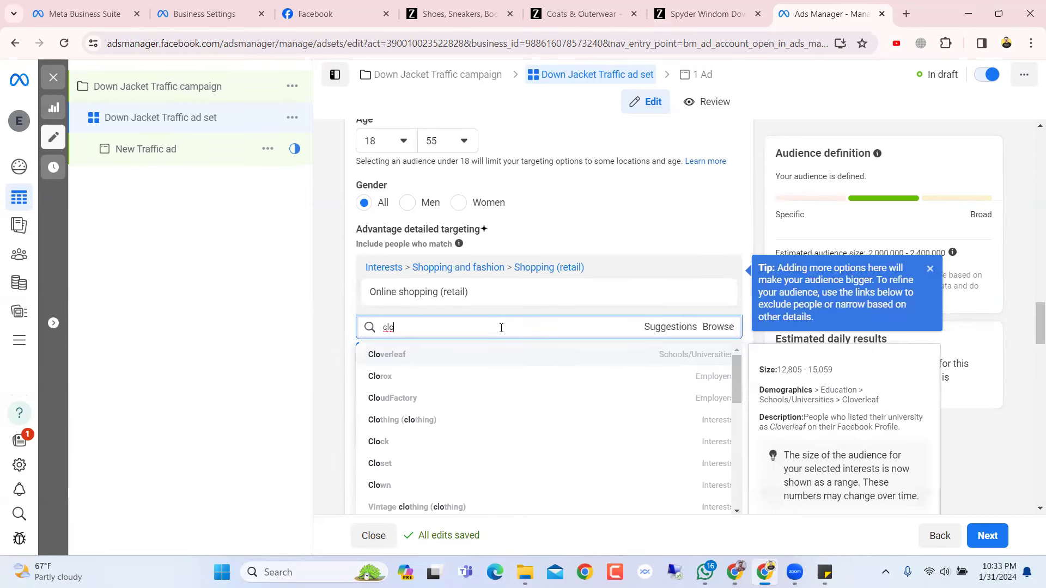
type("othing")
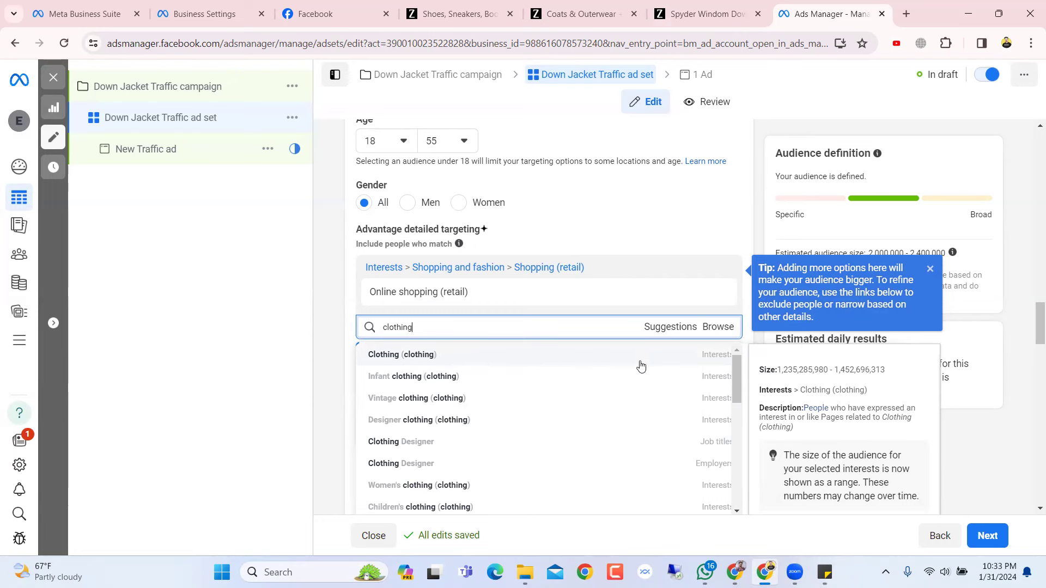
scroll(541, 471, "down", 5)
scroll(543, 457, "up", 5)
left_click(492, 356)
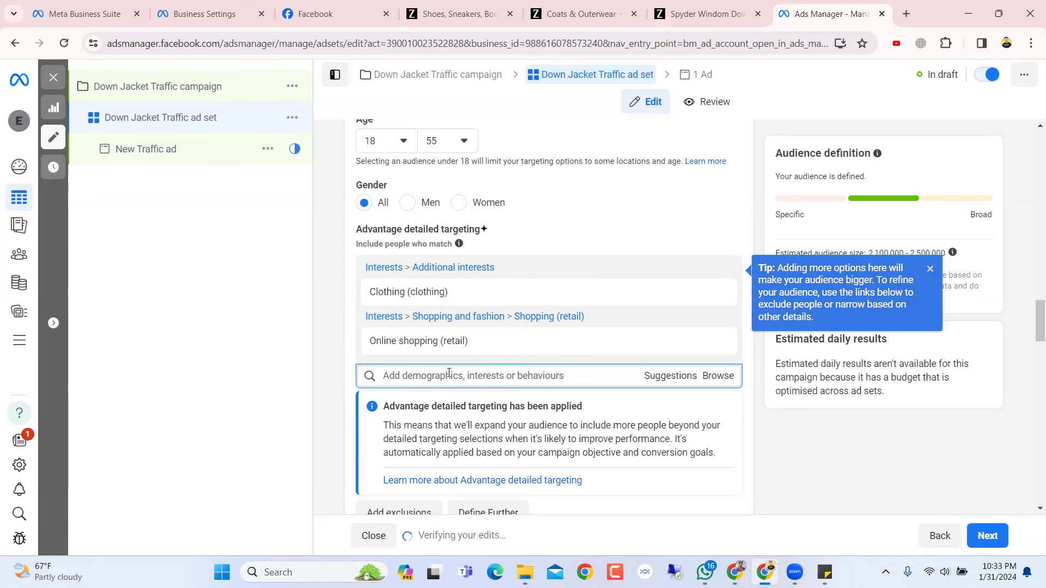
- Search the detailed targeting for "hoo" and add the Hoodie interest
type("hoo")
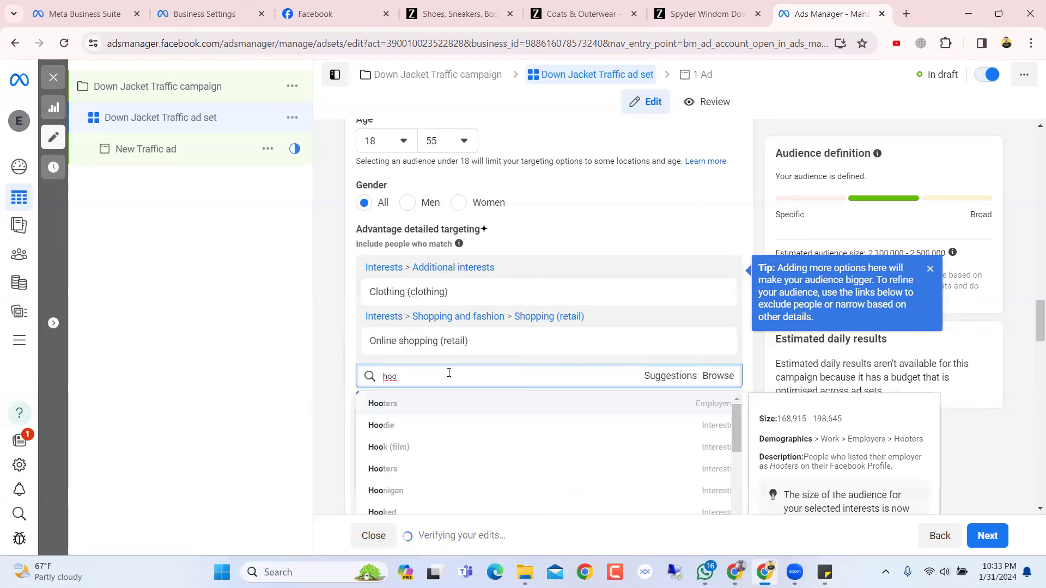
key("Down")
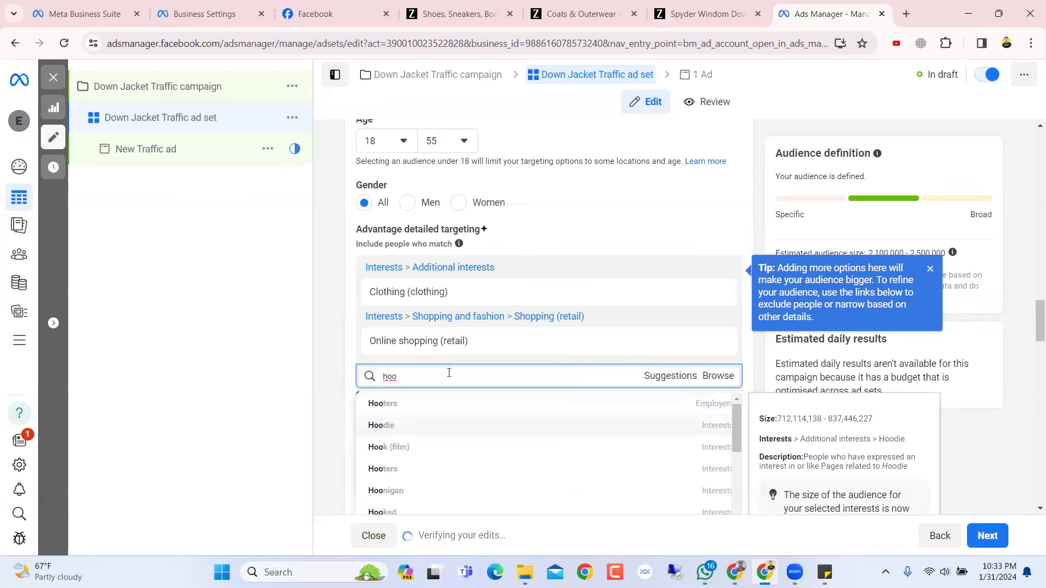
left_click(414, 433)
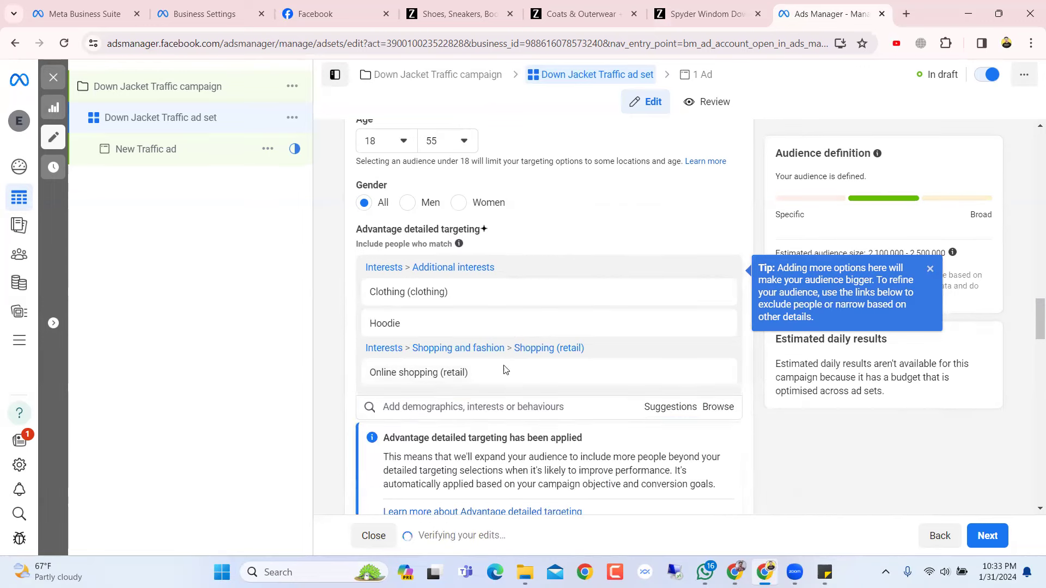
- Search the detailed targeting for "jac" and add the Jacket (clothing) interest
mouse_move(471, 298)
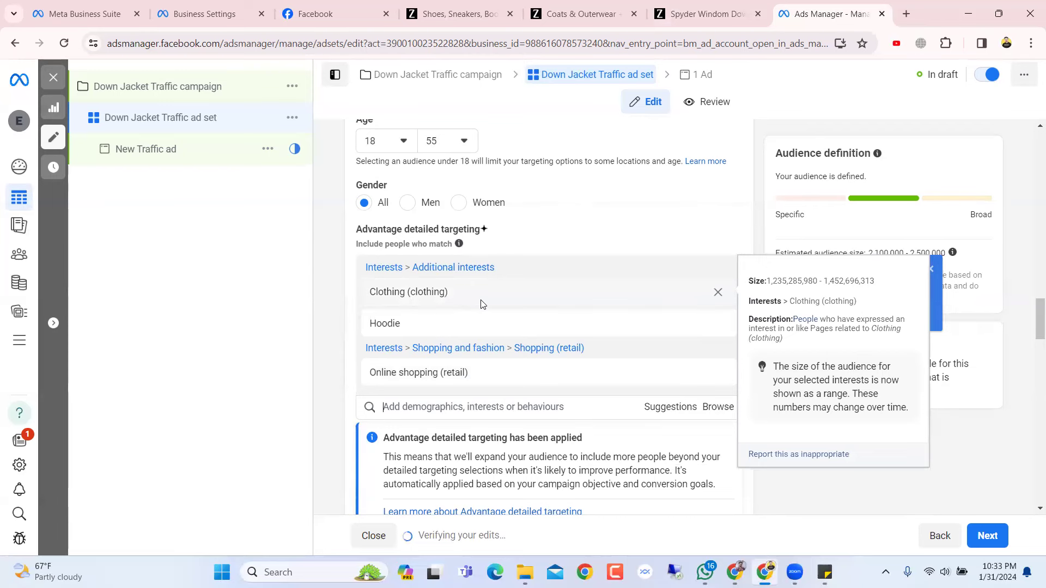
mouse_move(446, 376)
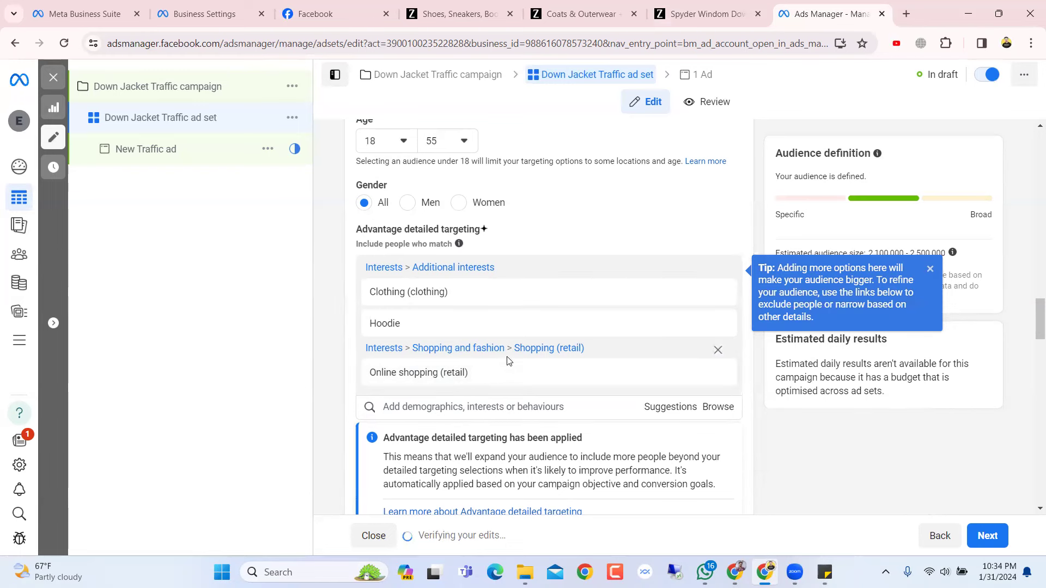
left_click(494, 405)
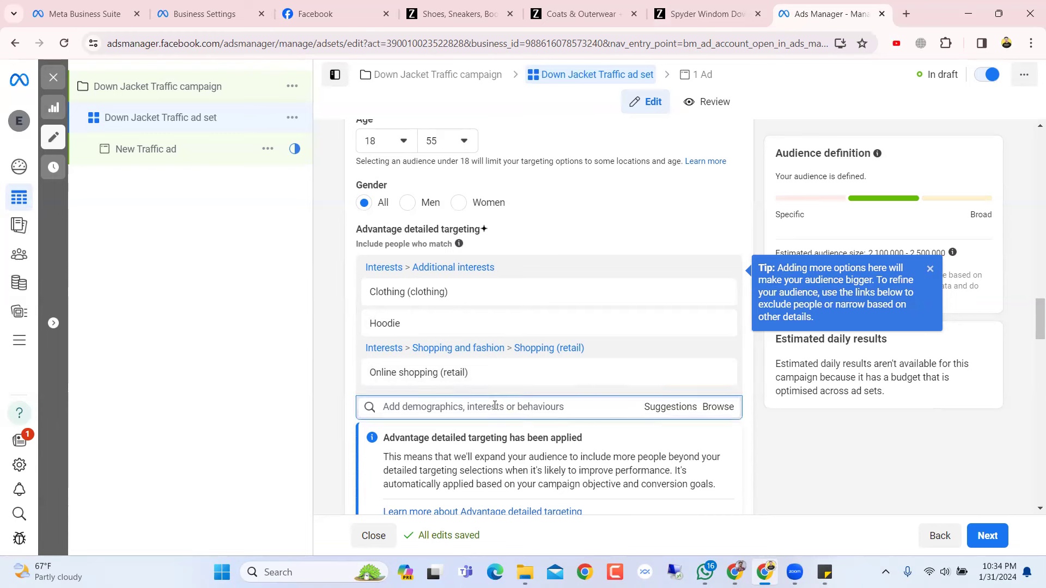
type("jac")
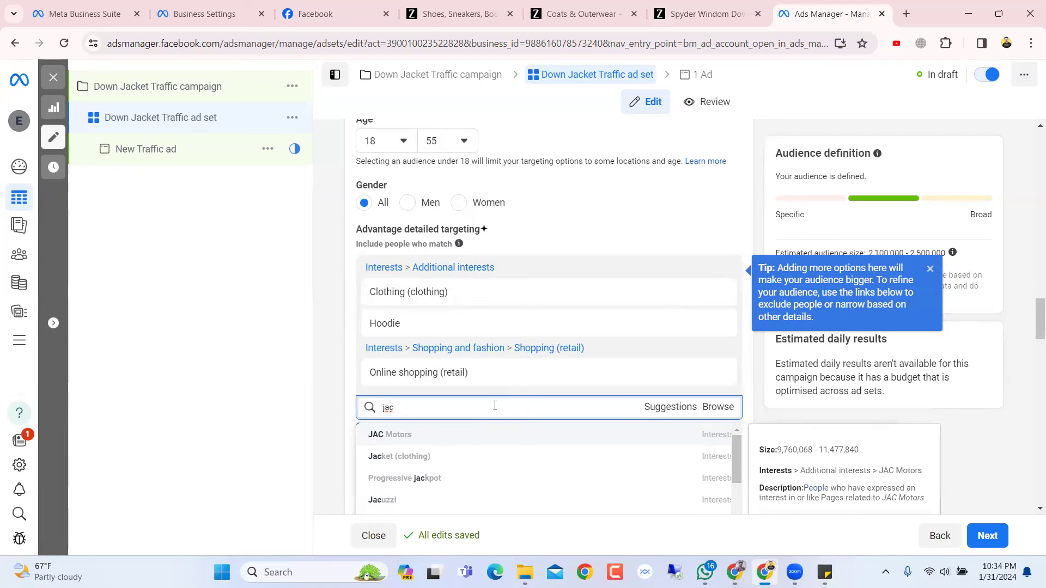
left_click(450, 456)
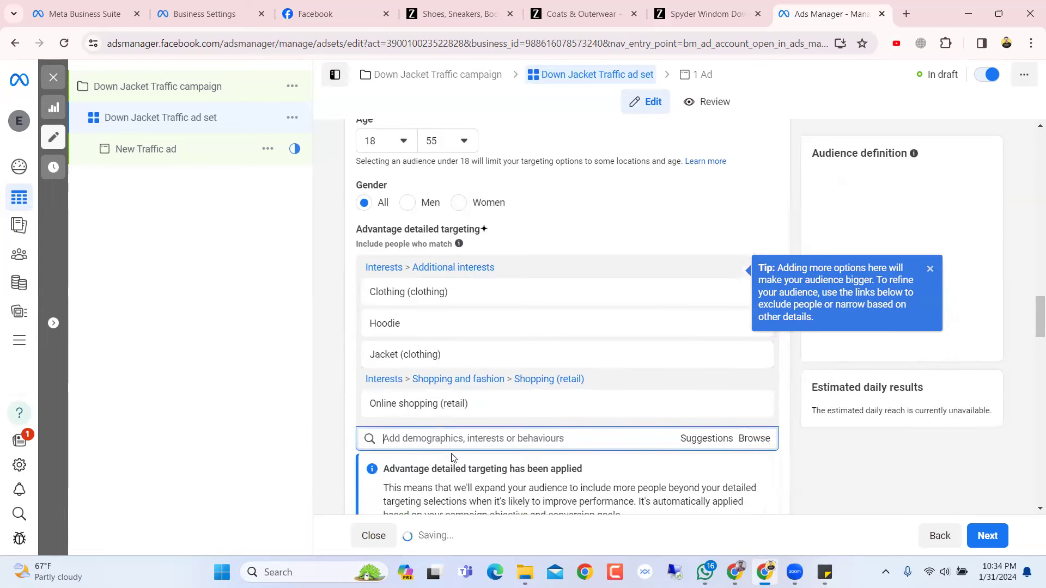
- Review the included interests together with the ad set's schedule, locations, age and gender settings
scroll(525, 352, "down", 4)
scroll(524, 351, "up", 4)
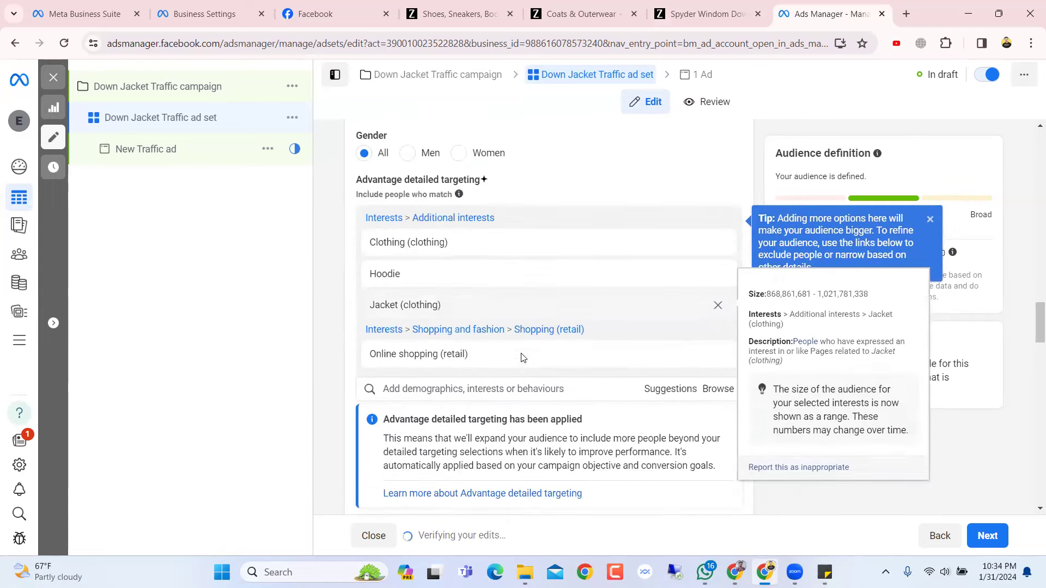
mouse_move(528, 332)
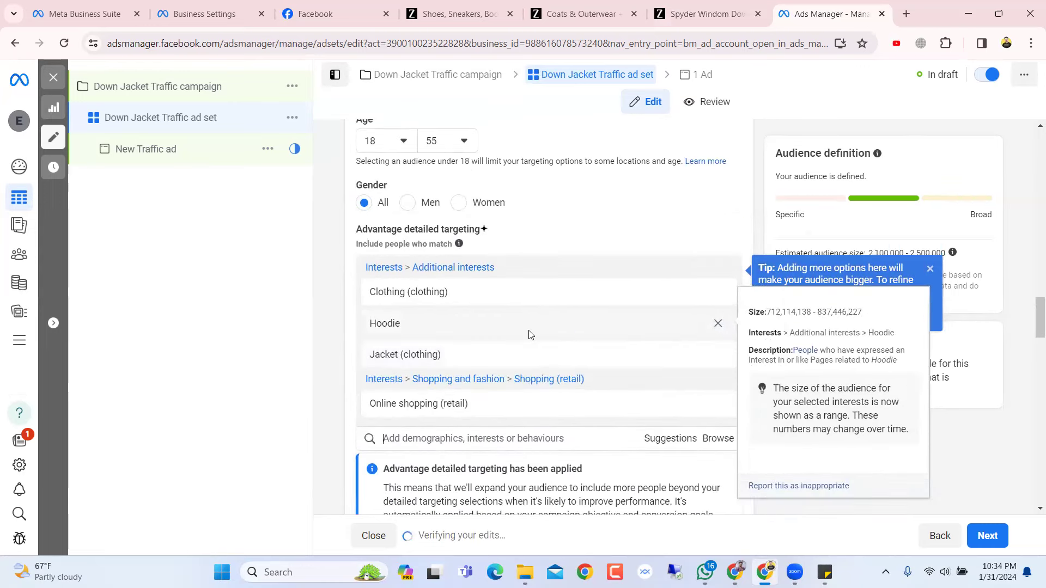
mouse_move(439, 288)
left_click(700, 445)
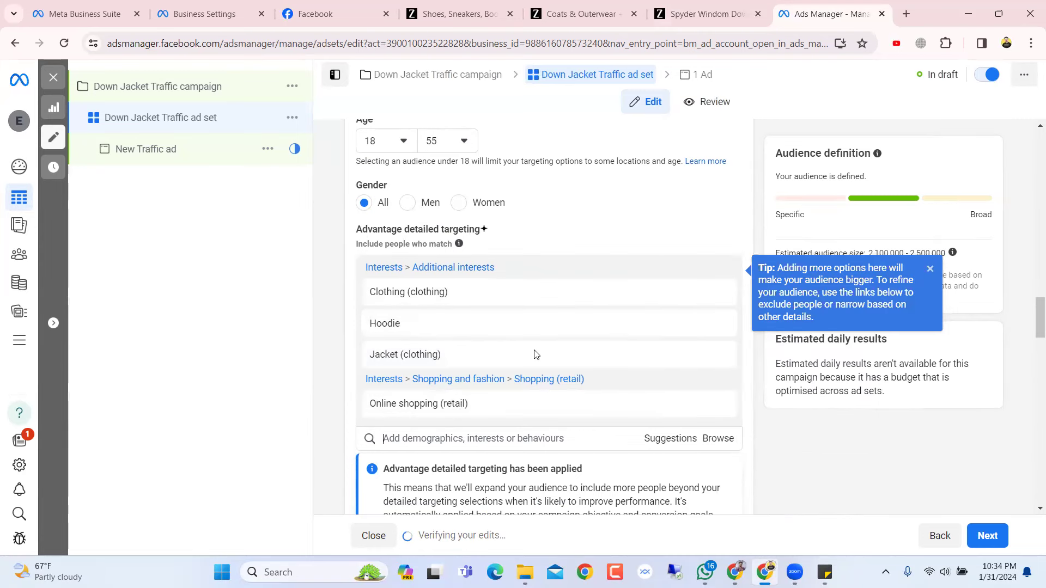
mouse_move(445, 343)
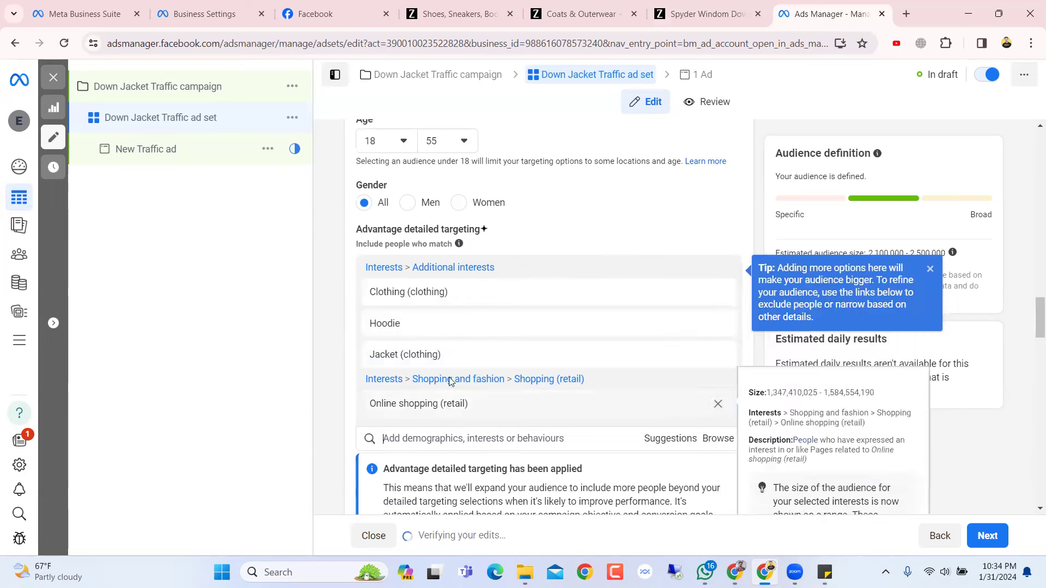
mouse_move(472, 405)
scroll(714, 289, "up", 5)
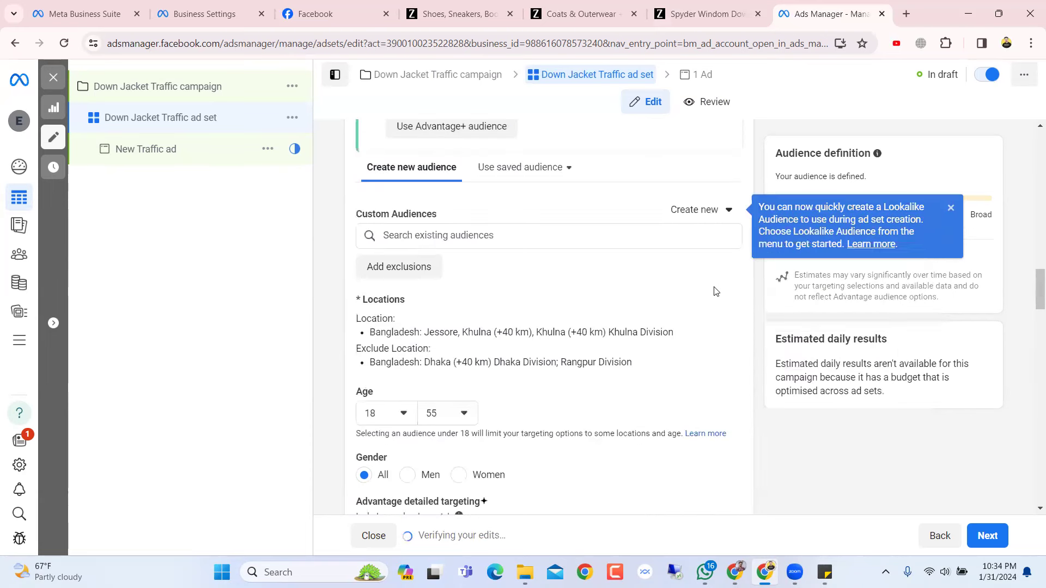
scroll(756, 284, "up", 5)
scroll(756, 287, "up", 5)
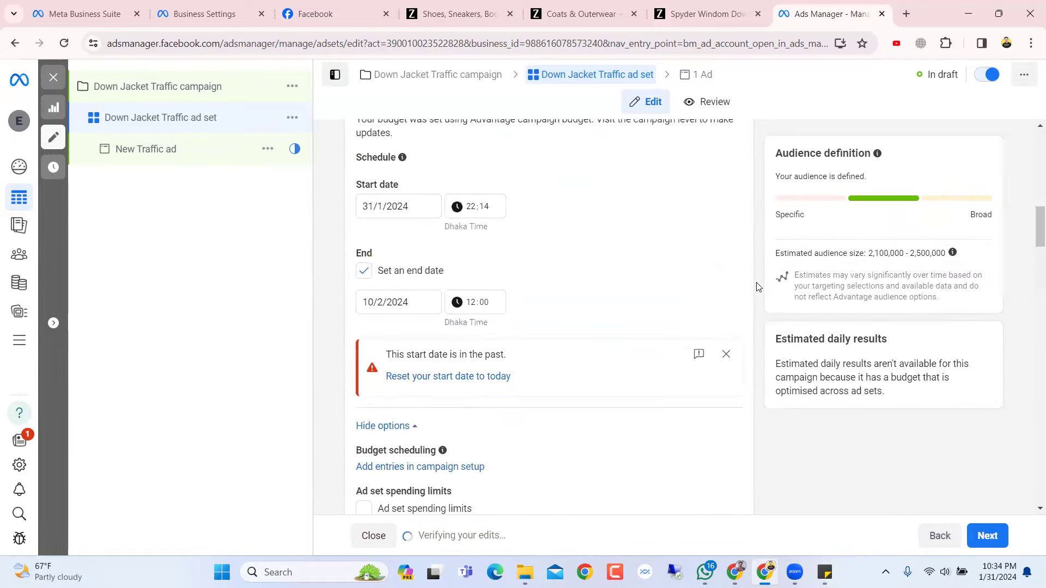
scroll(756, 287, "down", 10)
scroll(756, 287, "down", 3)
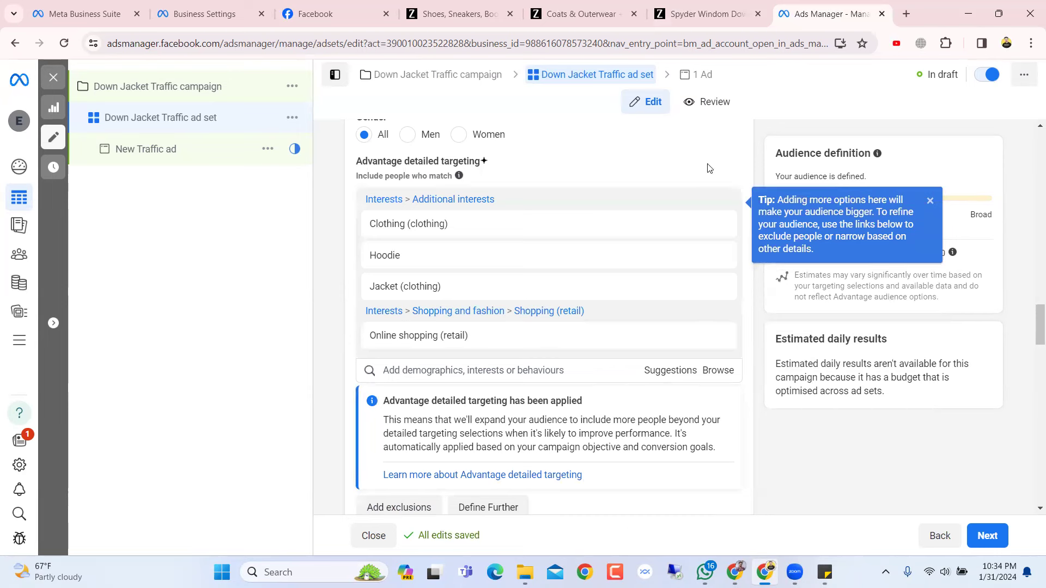
- Dismiss the tip about adding more targeting options and continue past the languages setting to the Placements section
left_click(930, 201)
mouse_move(635, 268)
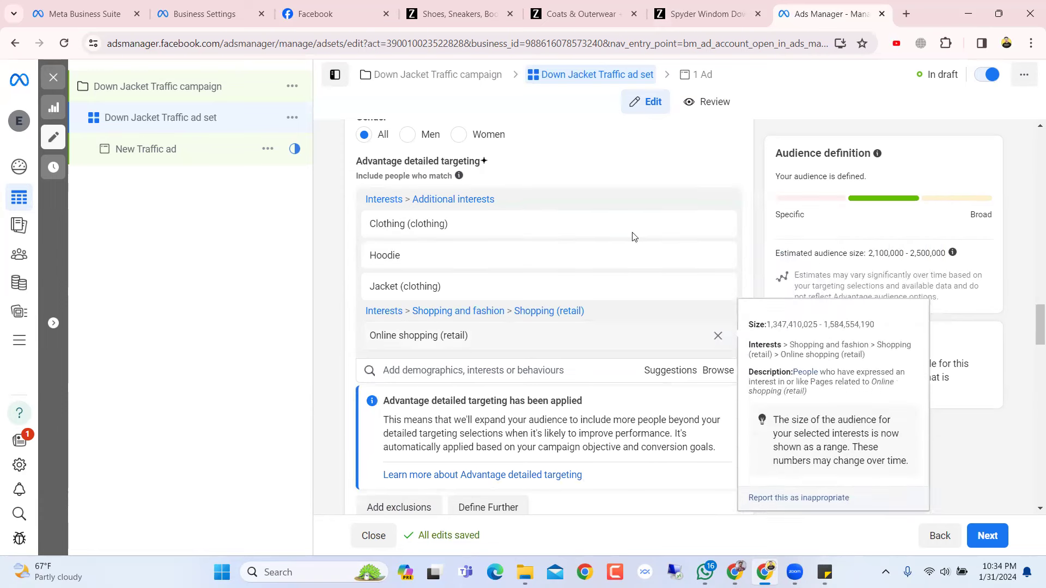
mouse_move(513, 280)
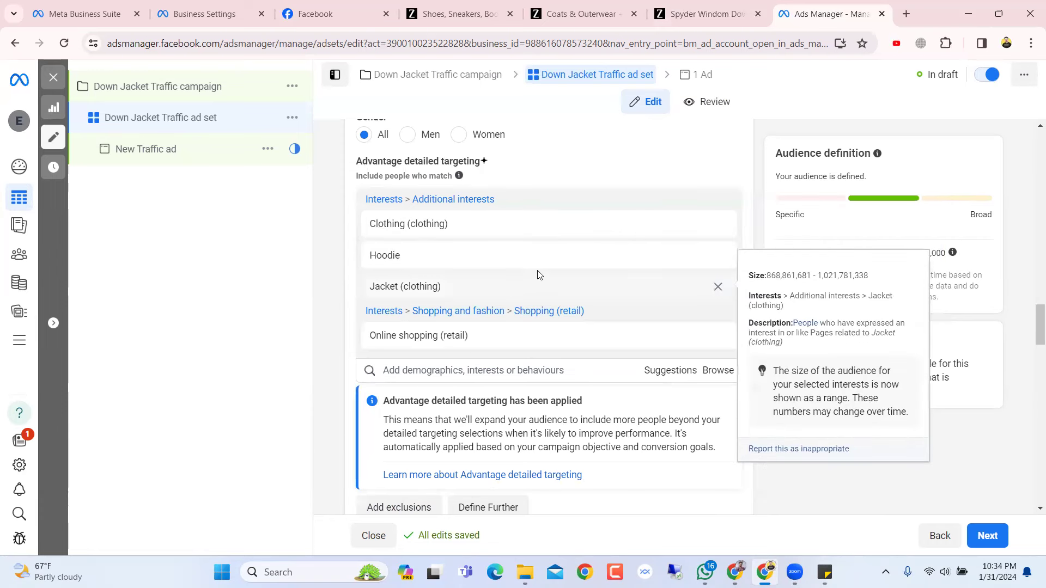
scroll(456, 259, "down", 5)
scroll(456, 259, "down", 1)
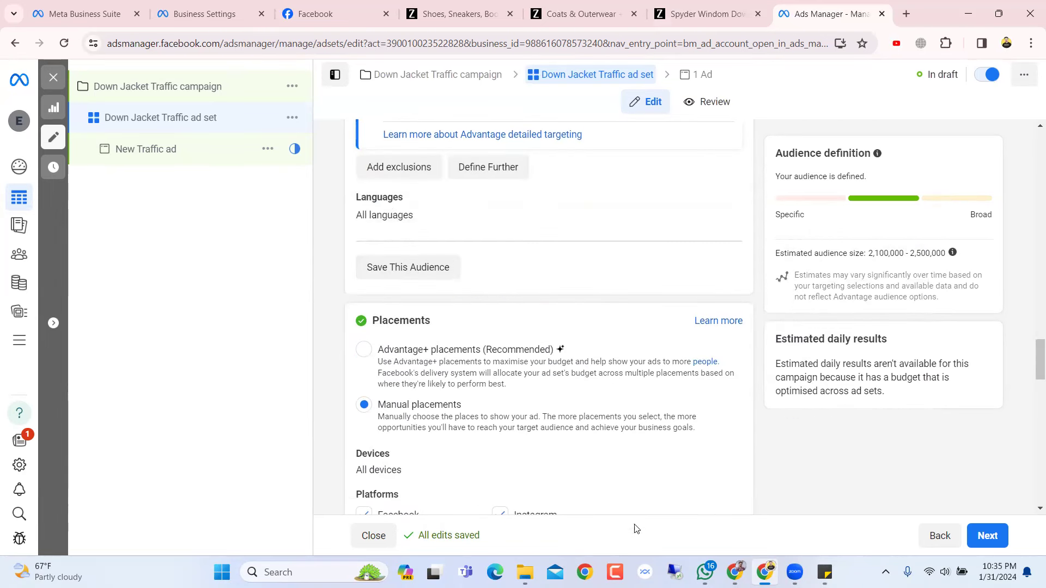
- Check the target countries in the sticky note and set the ad set's language to English (All)
left_click(824, 572)
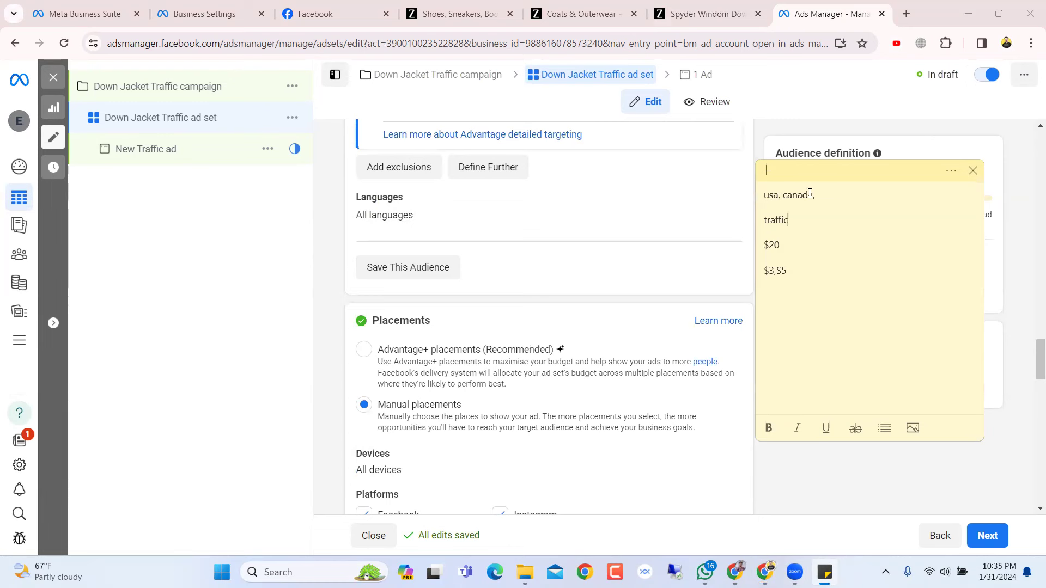
left_click_drag(816, 195, 764, 196)
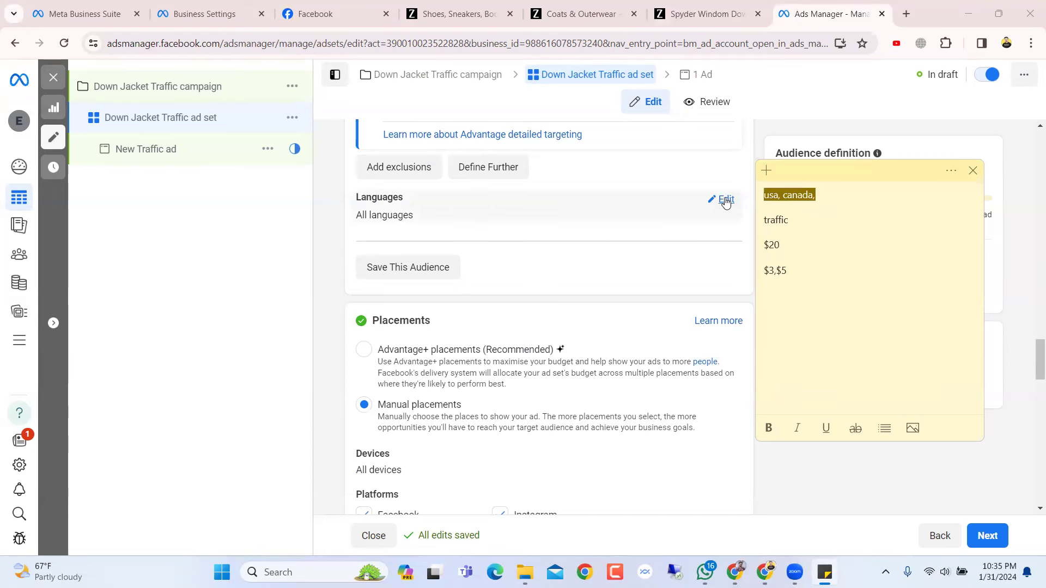
left_click(713, 200)
left_click(590, 216)
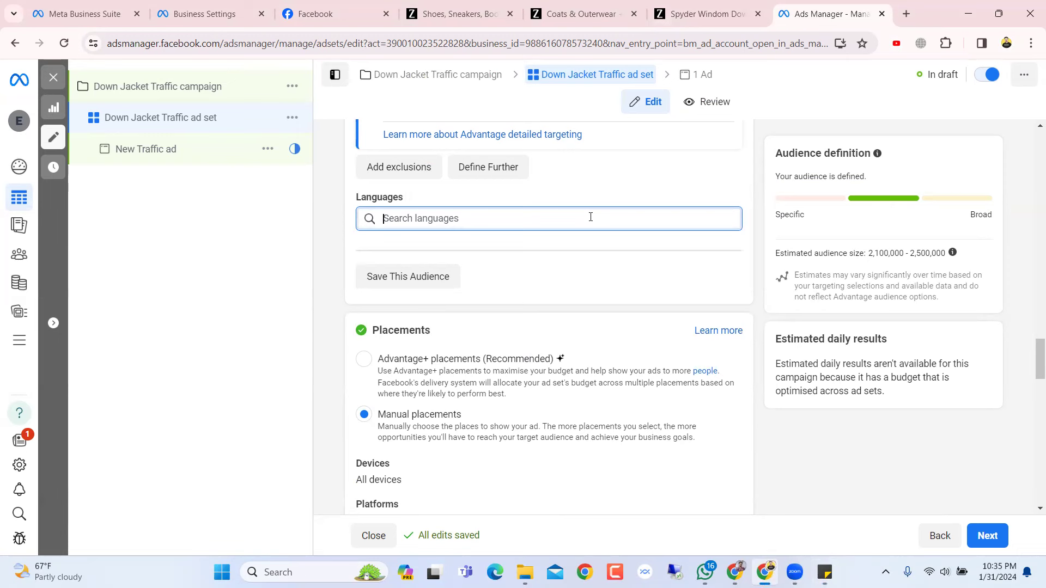
type("eng")
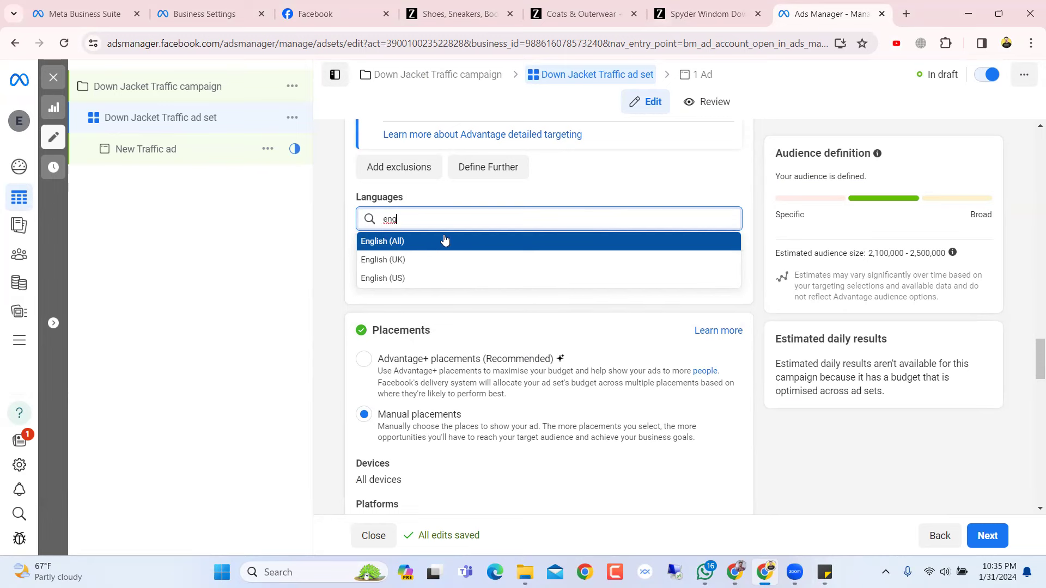
left_click(417, 240)
- Review the ad set's placements, locations, age, gender, schedule and spending limit settings
scroll(490, 242, "down", 10)
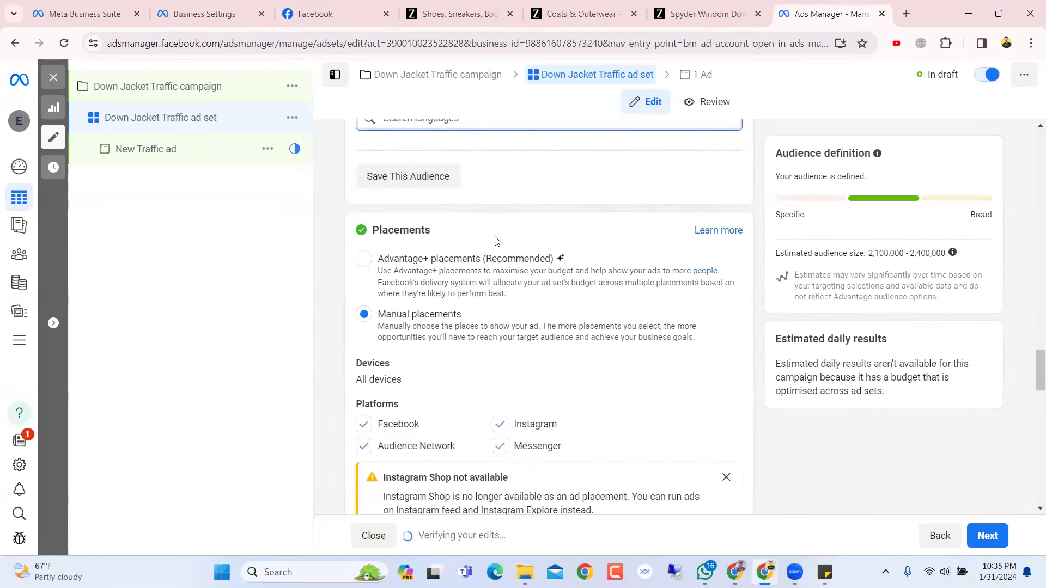
scroll(496, 241, "down", 5)
scroll(495, 241, "up", 15)
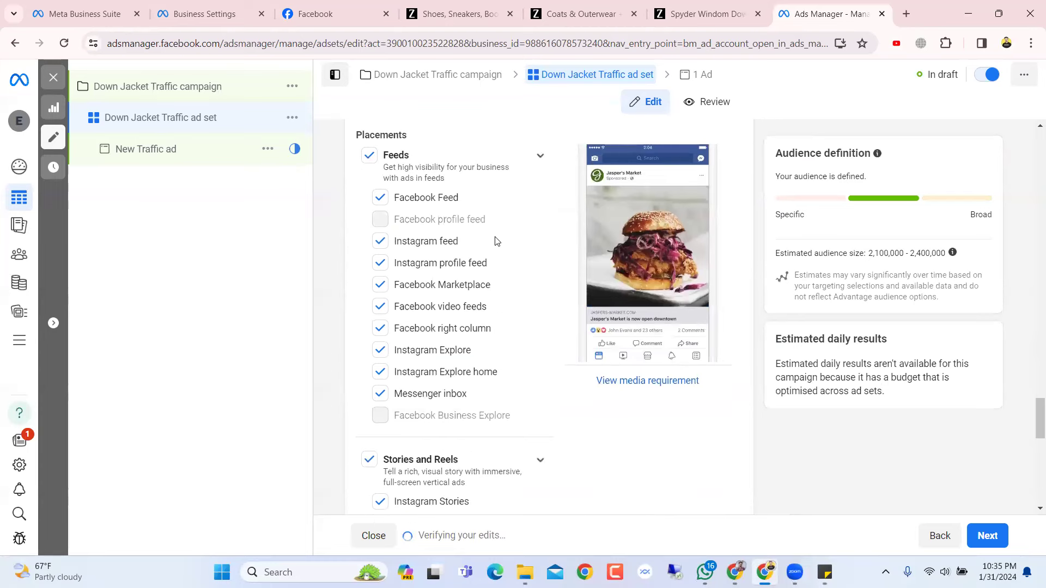
scroll(497, 240, "up", 12)
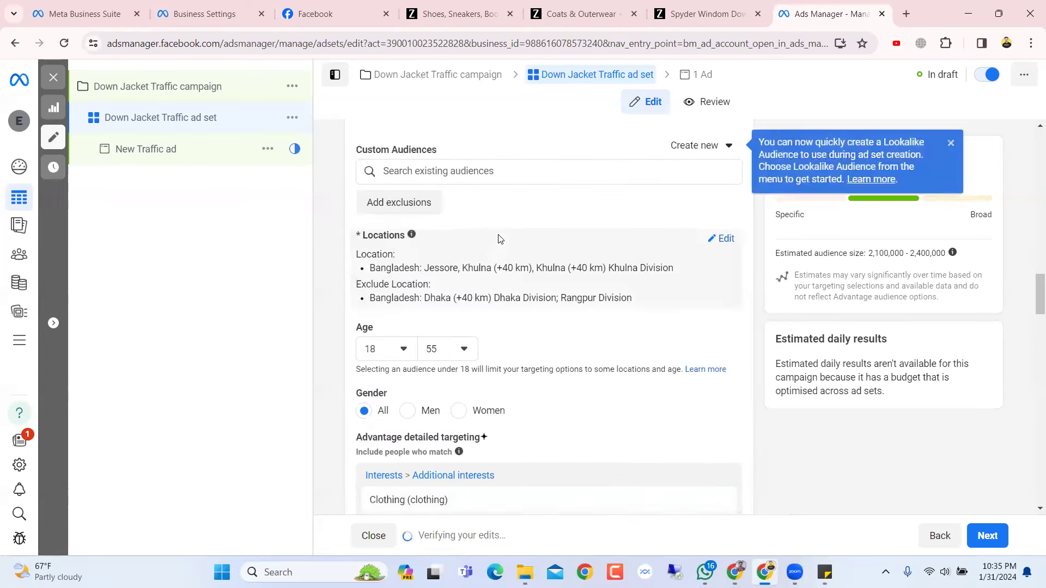
scroll(498, 237, "down", 8)
scroll(498, 234, "up", 3)
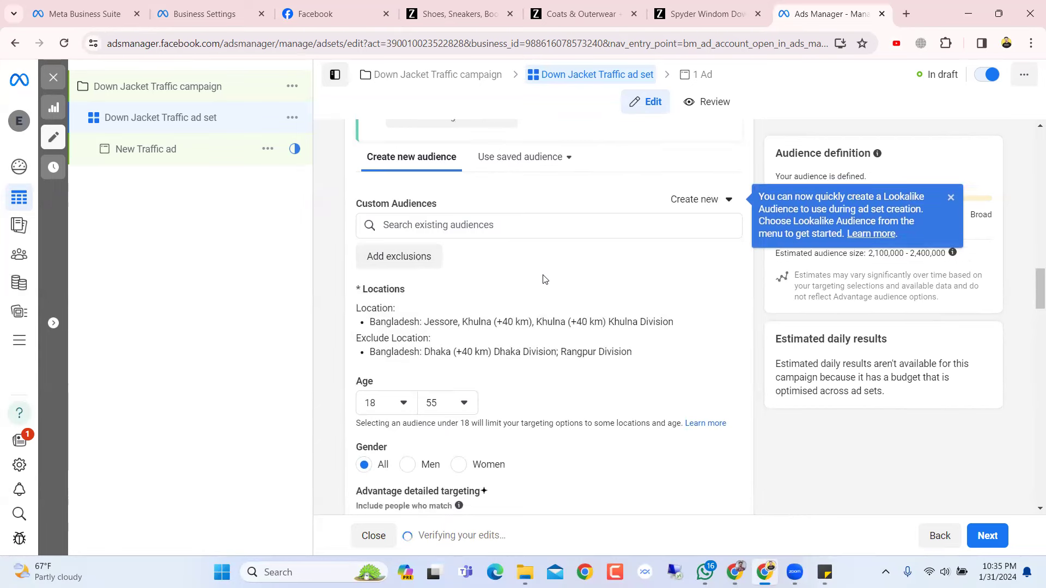
scroll(543, 279, "down", 3)
scroll(543, 279, "up", 5)
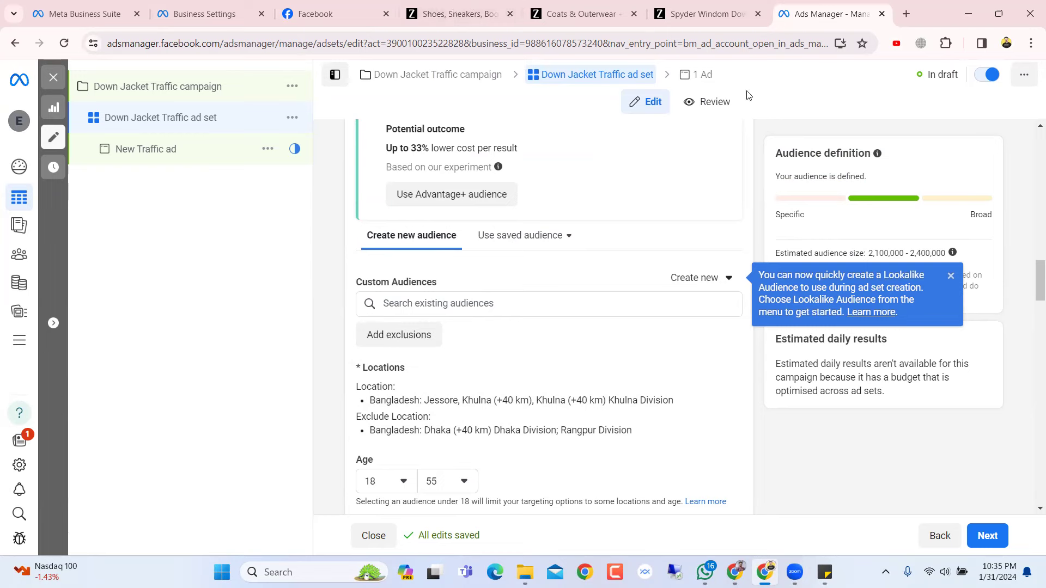
scroll(653, 240, "up", 2)
scroll(648, 240, "up", 3)
scroll(551, 243, "down", 10)
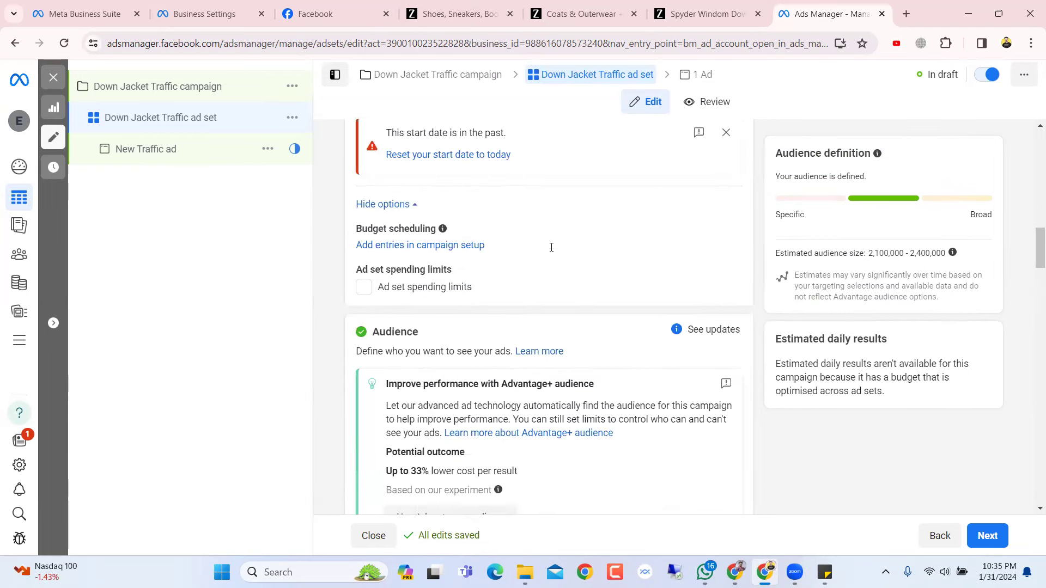
scroll(630, 303, "down", 7)
scroll(630, 303, "up", 2)
scroll(630, 303, "down", 15)
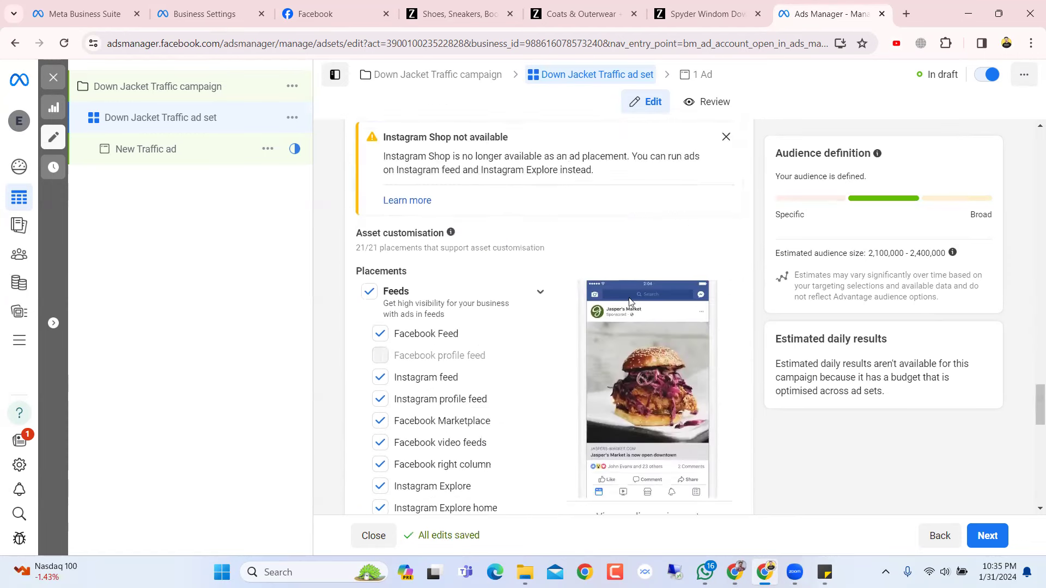
- Continue to the New Traffic ad and look over its identity and ad setup sections
left_click(984, 537)
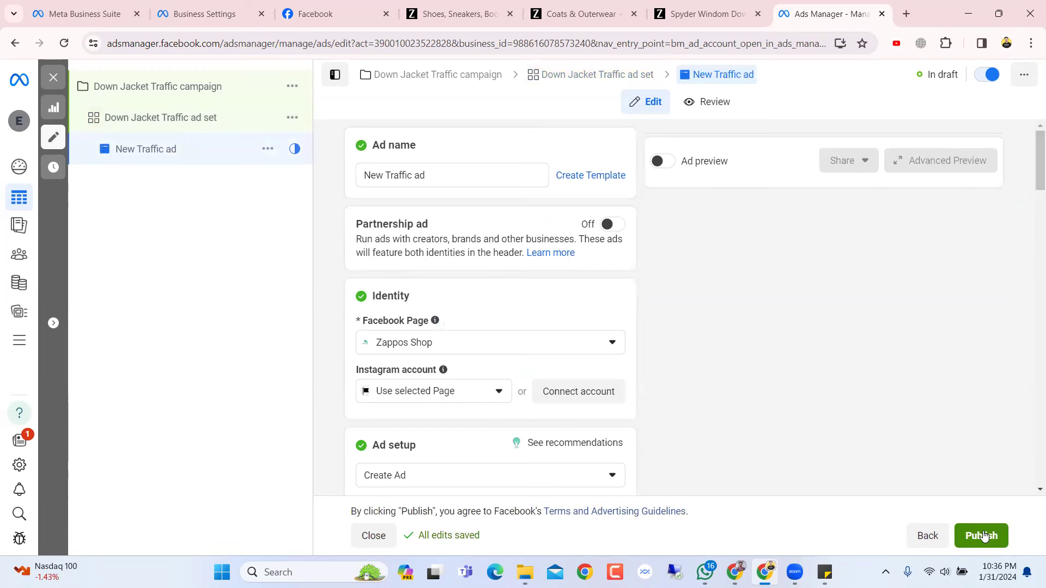
scroll(506, 299, "down", 3)
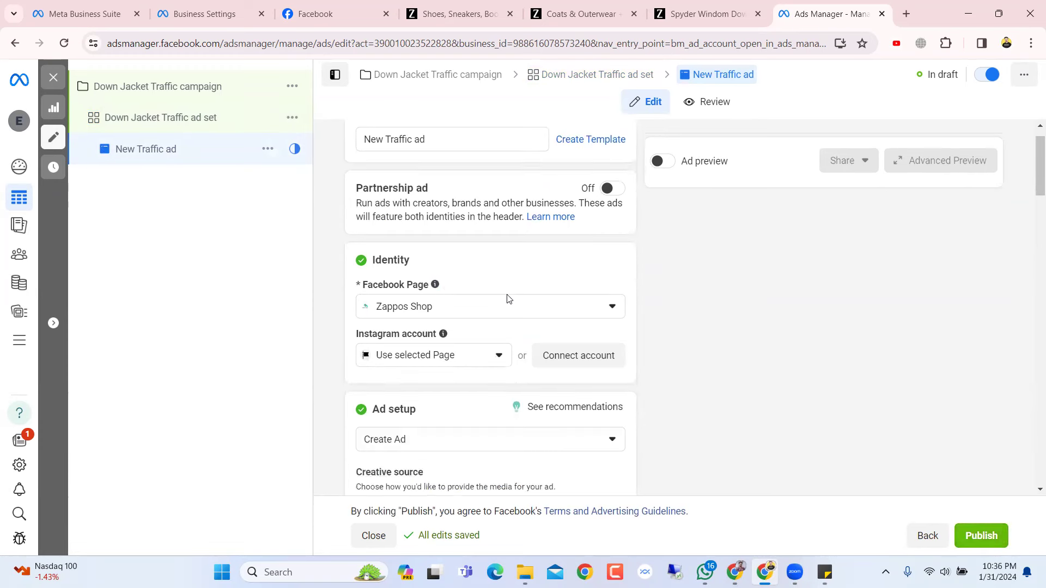
scroll(505, 295, "down", 2)
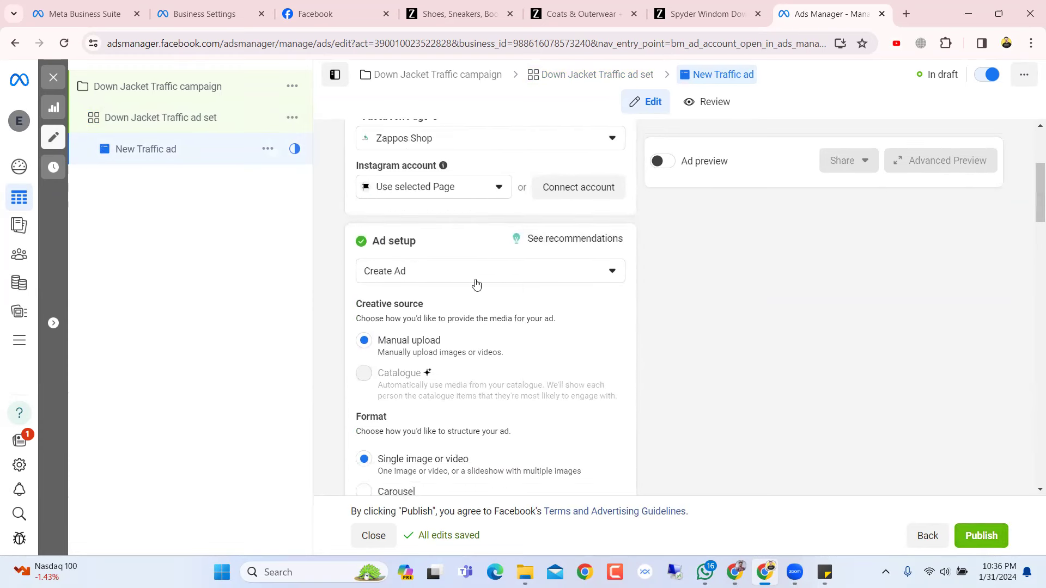
scroll(479, 296, "up", 3)
- Browse the available personal and business Pages and switch the ad's Facebook Page to Positive Fashion
left_click(509, 282)
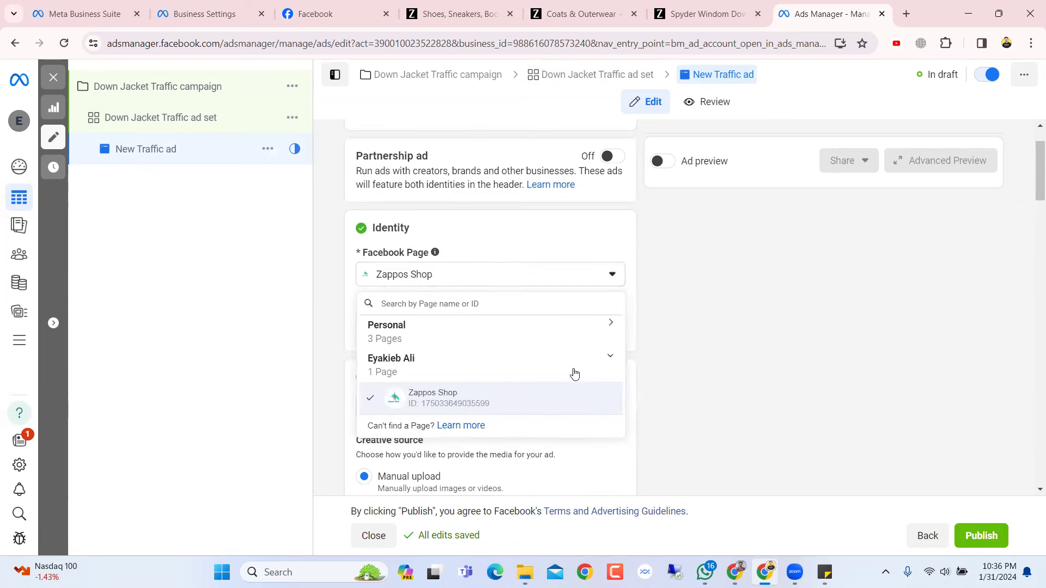
left_click(611, 359)
left_click(612, 358)
left_click(610, 333)
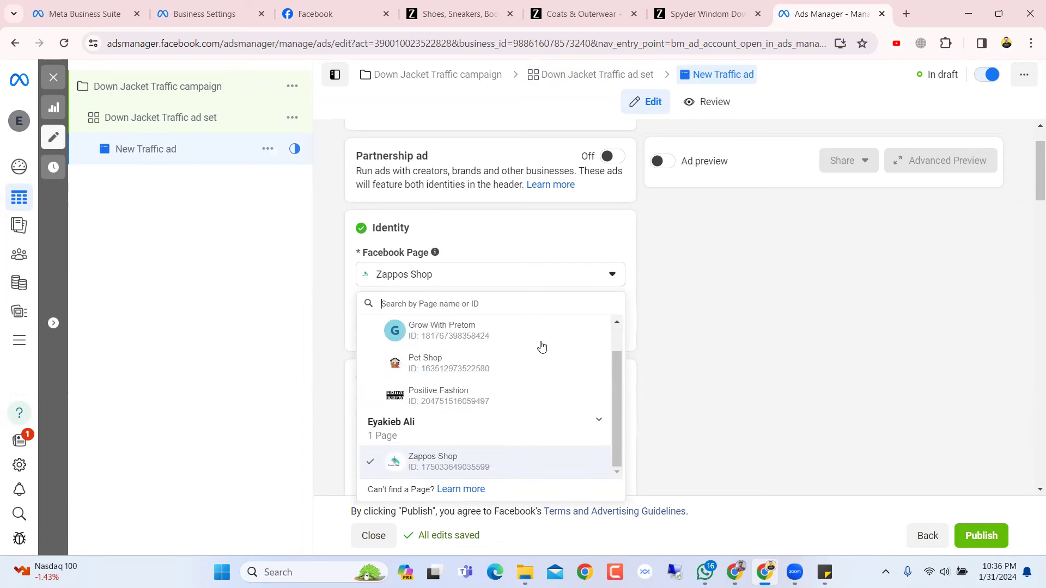
scroll(541, 347, "down", 1)
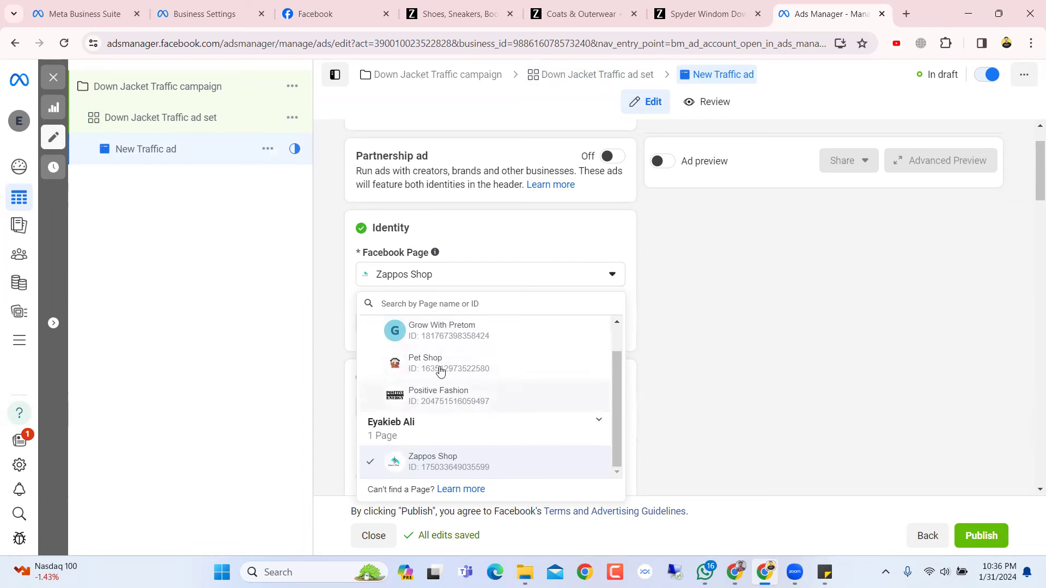
left_click(454, 402)
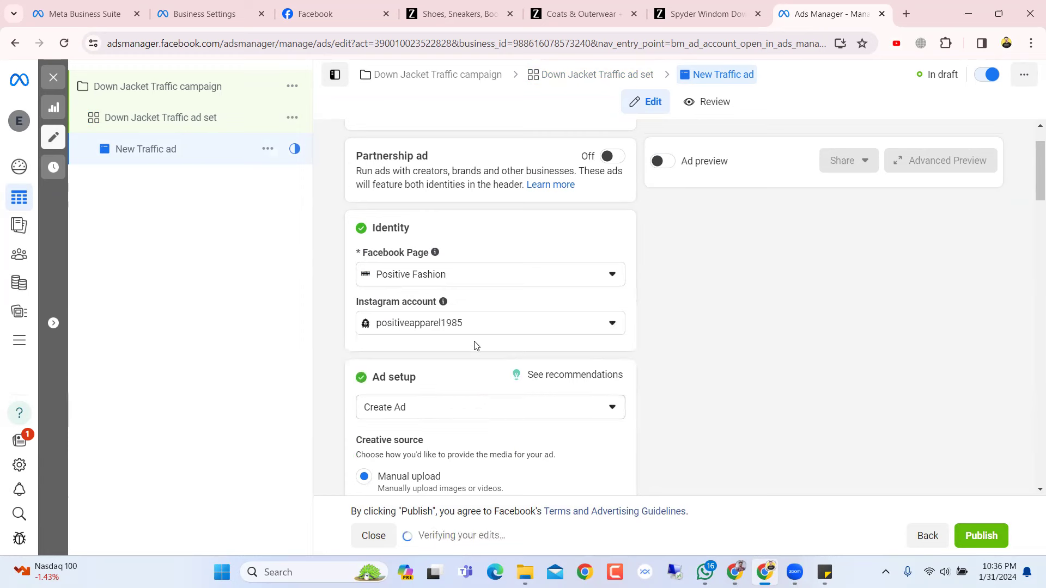
- Set the ad's Facebook Page to Zappos Shop and look over the creative source and format options
left_click(471, 281)
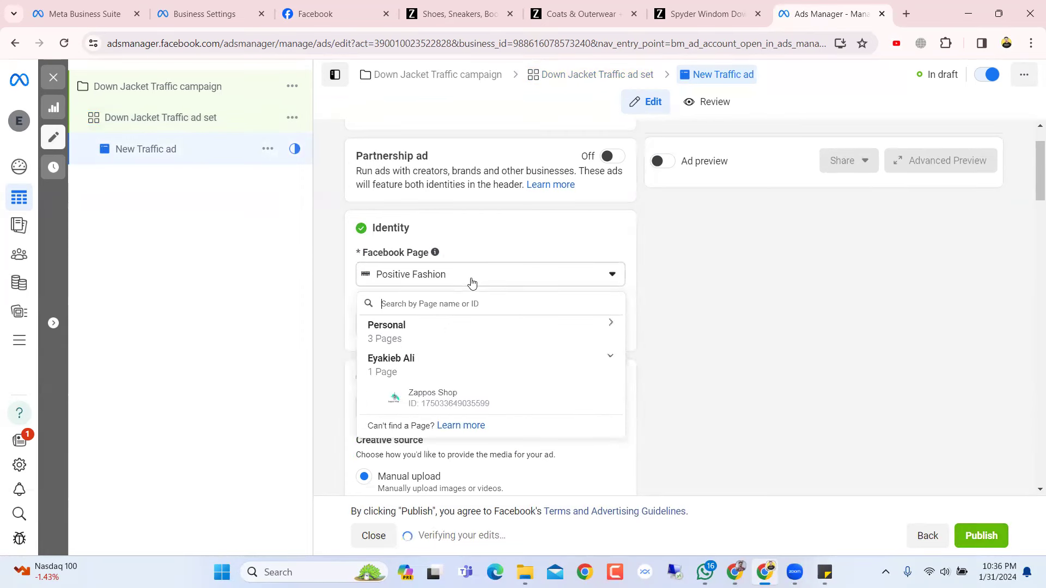
left_click(427, 402)
scroll(450, 316, "down", 5)
scroll(450, 313, "up", 4)
scroll(450, 312, "down", 4)
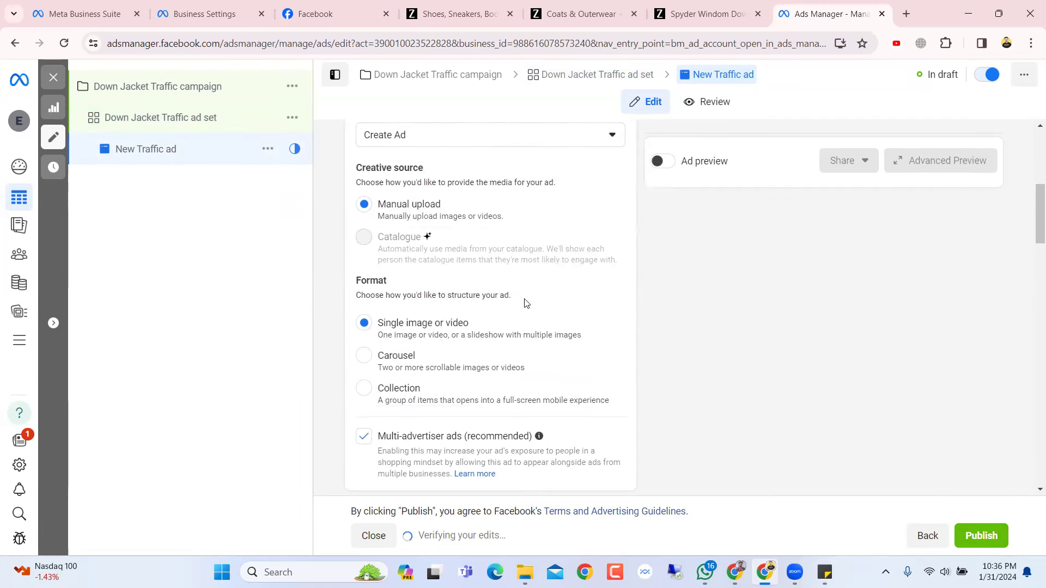
- Toggle the ad preview on and off again, and return to the start of the ad settings
left_click(659, 162)
left_click(663, 161)
scroll(642, 194, "up", 3)
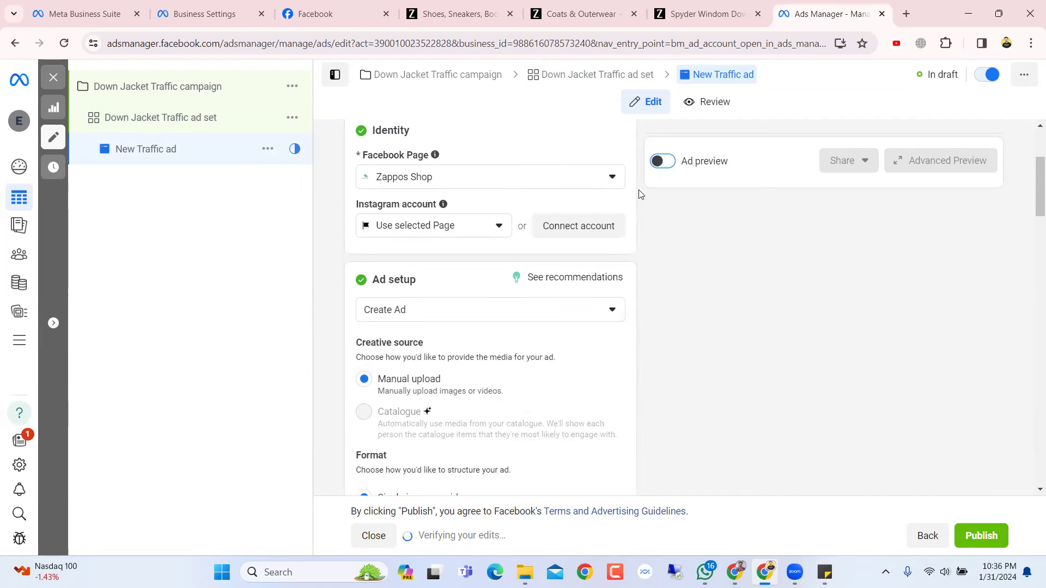
scroll(640, 194, "up", 3)
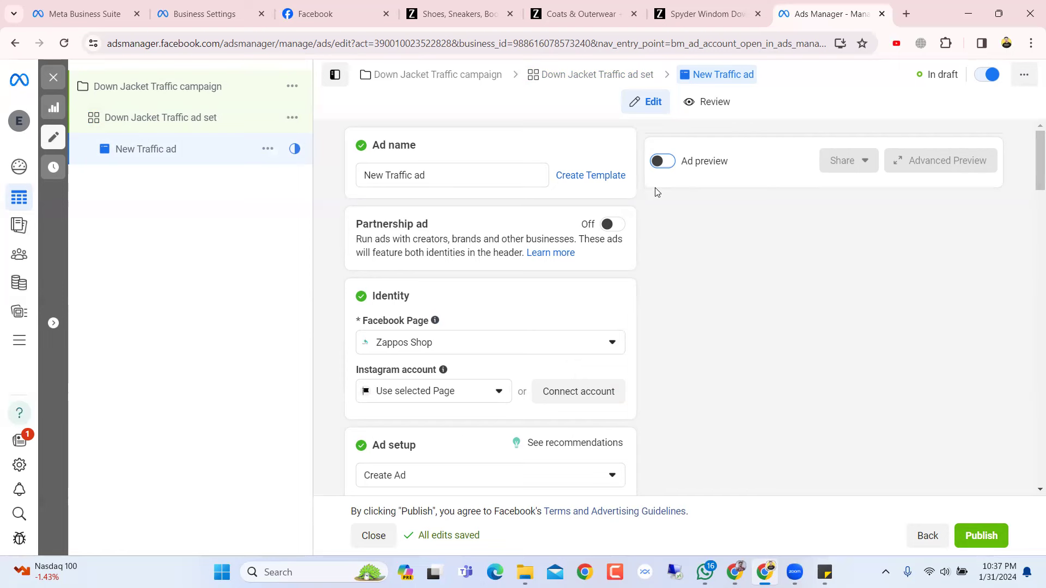
left_click(646, 192)
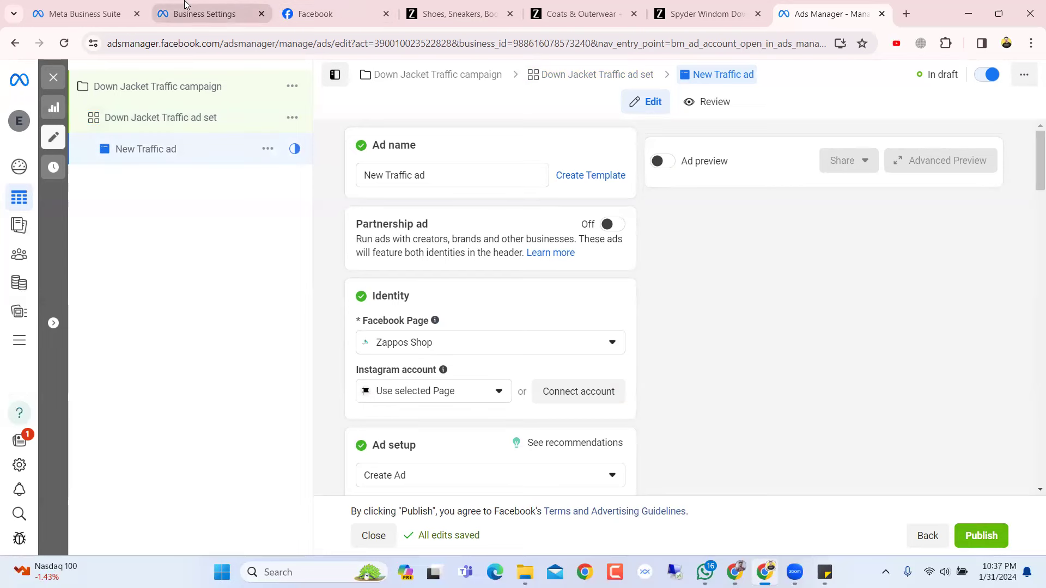
- Switch to Business Settings in the browser and view the list of all available tools
left_click(204, 14)
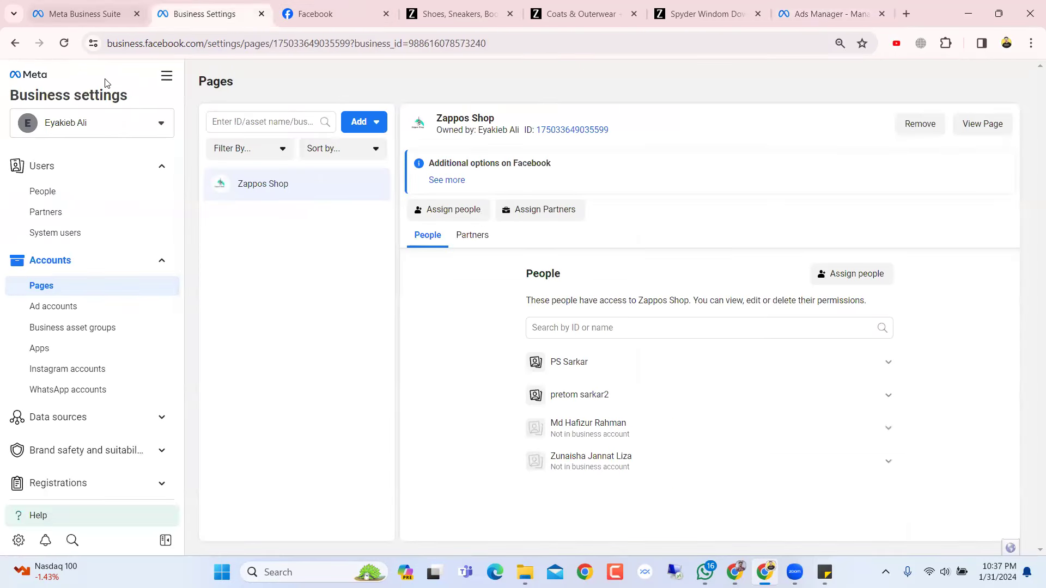
left_click(168, 78)
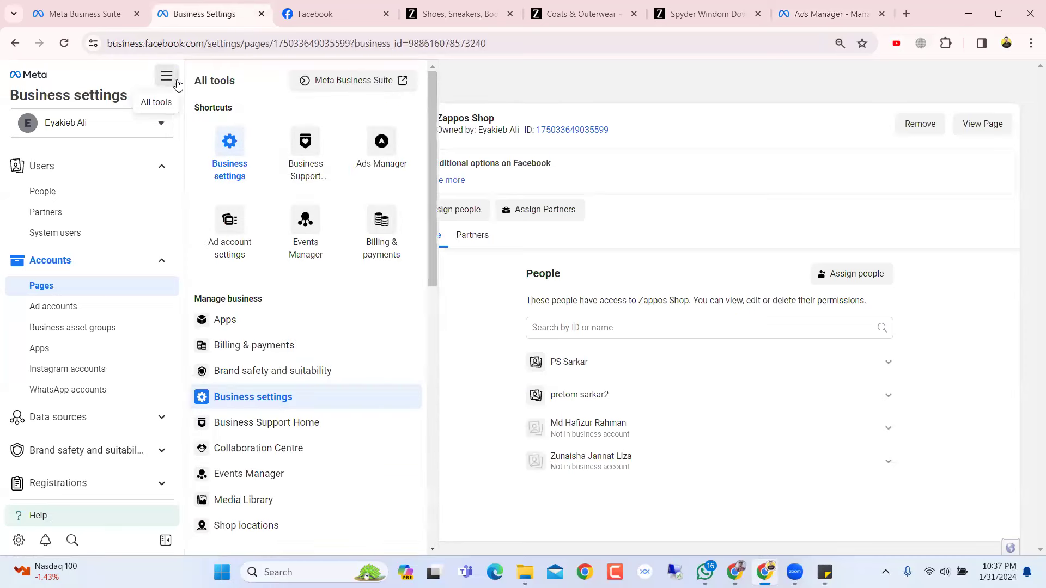
left_click(537, 90)
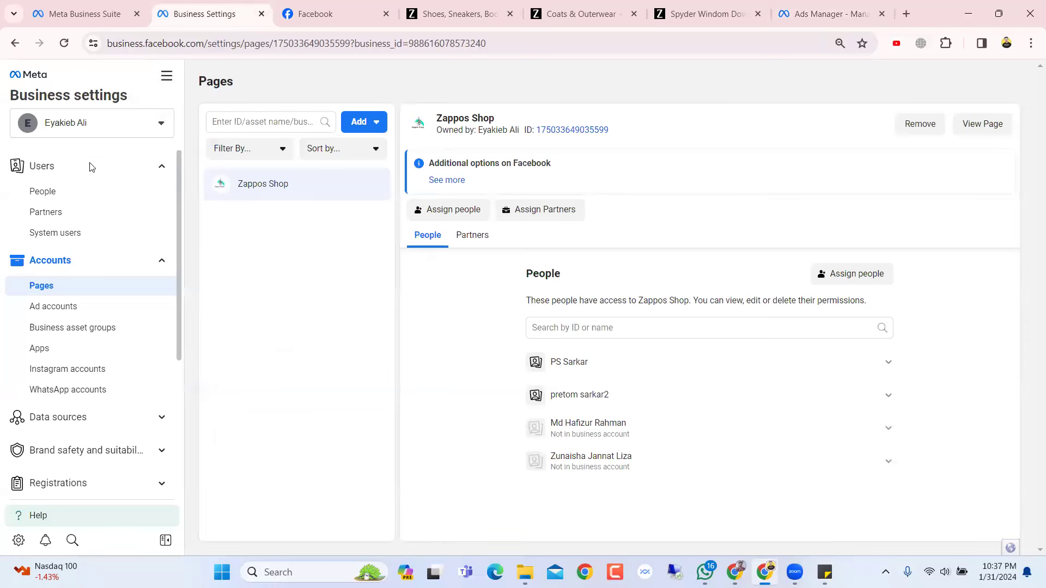
- Try to add a Facebook Page to the business by searching for "Down Jacket", and cancel the dialog
left_click(370, 123)
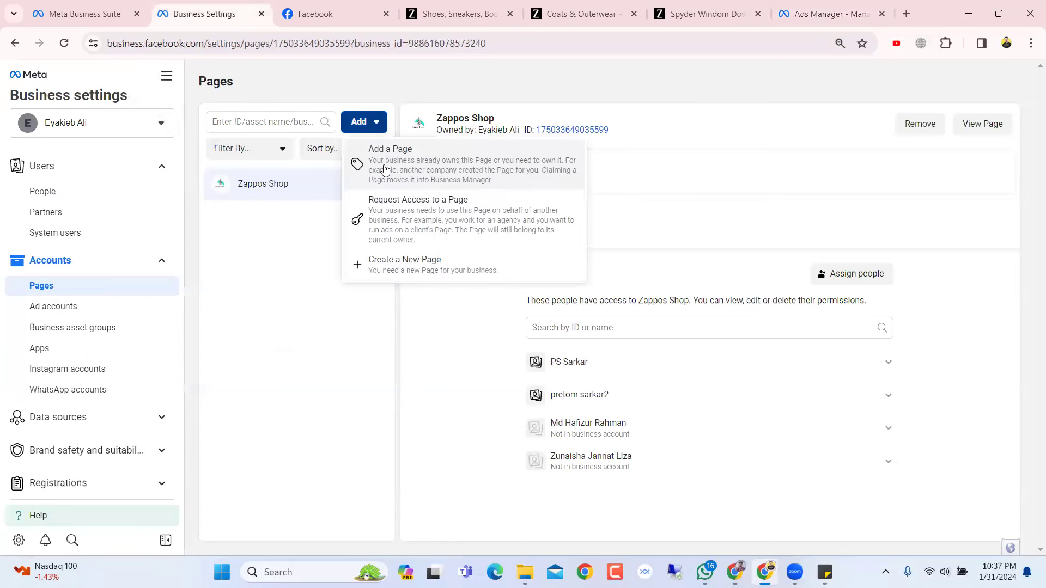
left_click(412, 169)
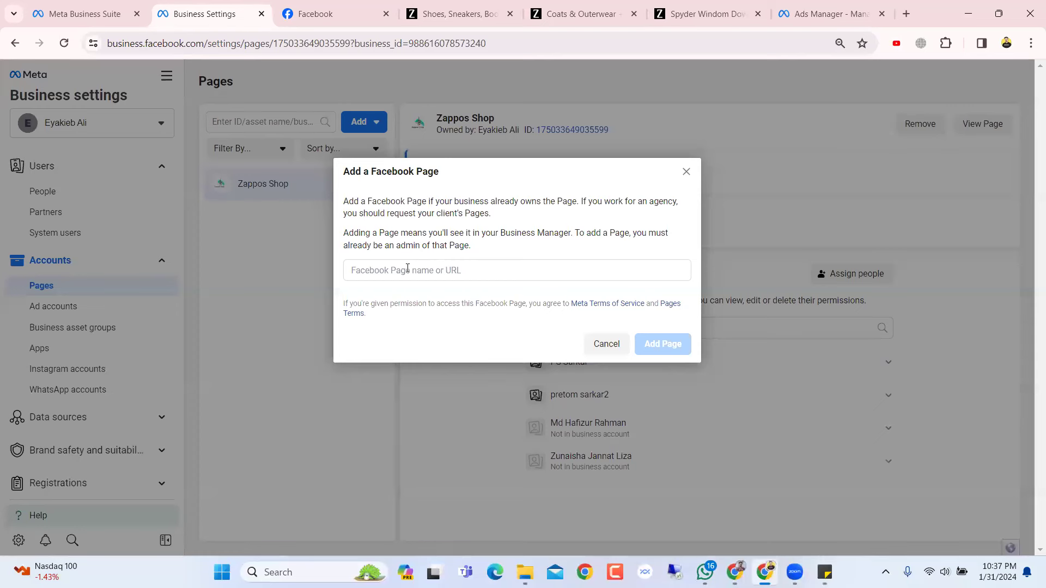
left_click(402, 270)
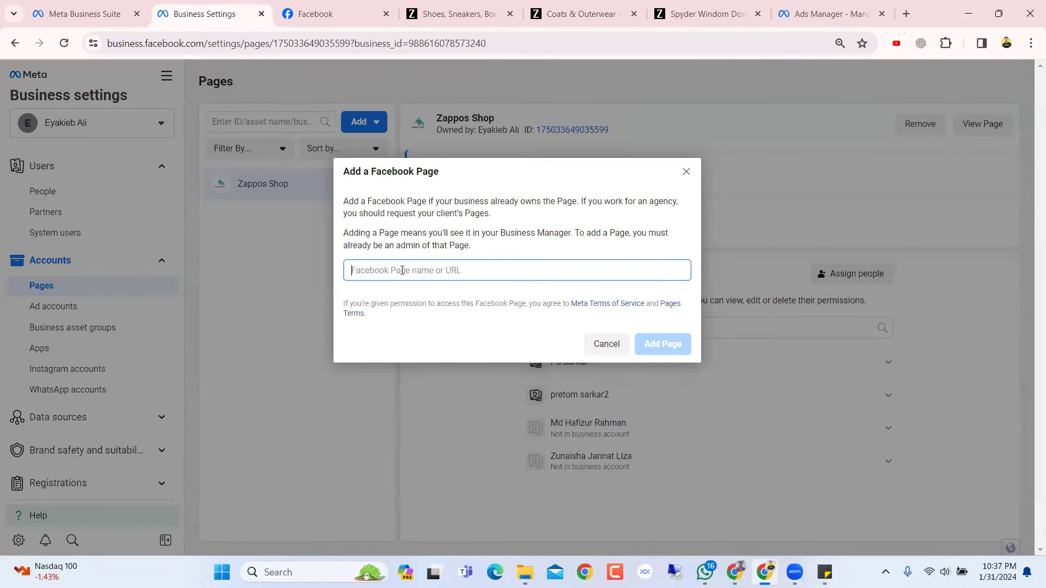
type("Down Jacket")
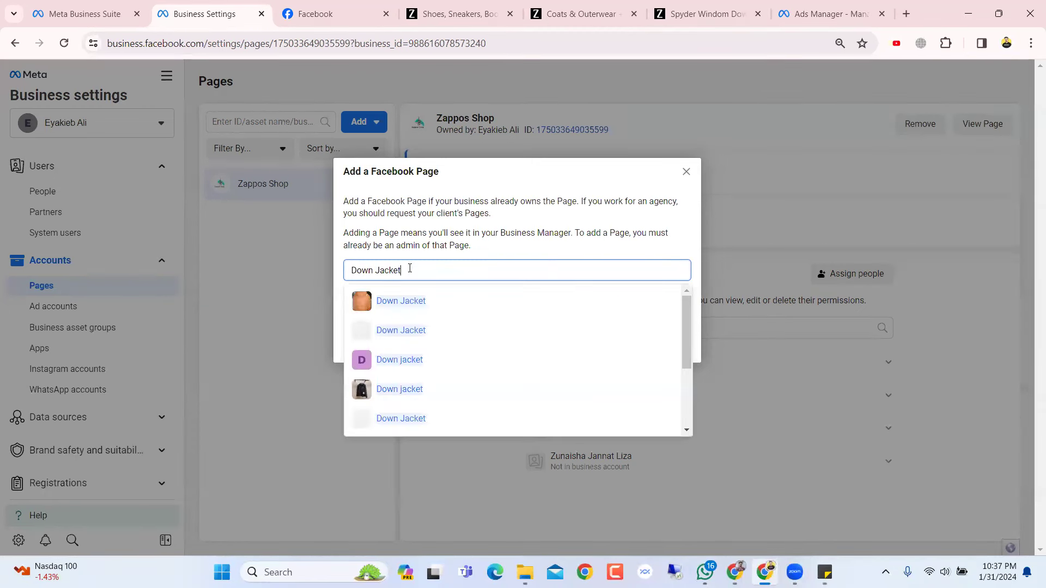
key("ctrl+shift+Left")
key("ctrl+shift+Left")
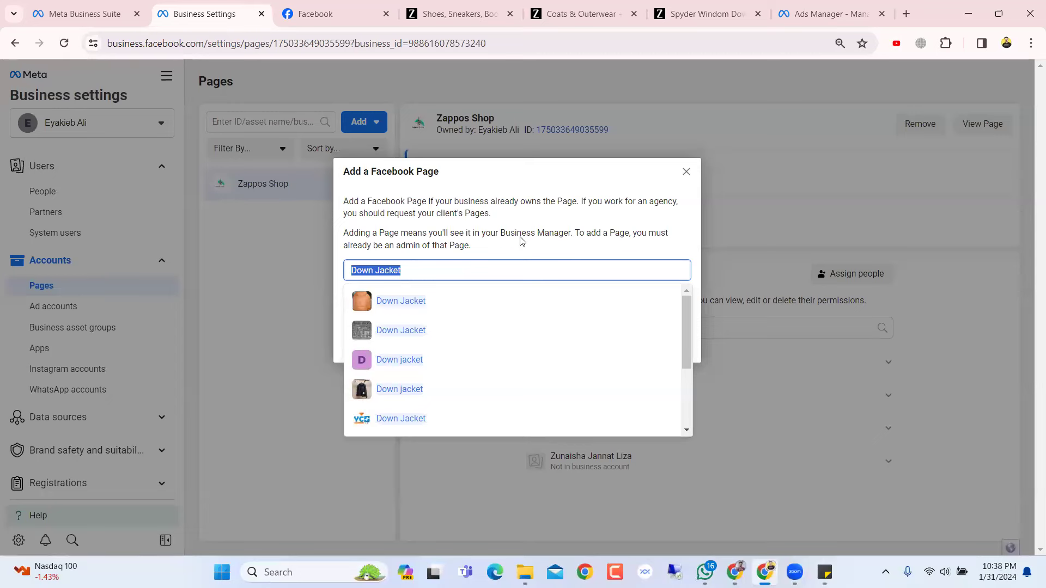
left_click(677, 181)
left_click(616, 339)
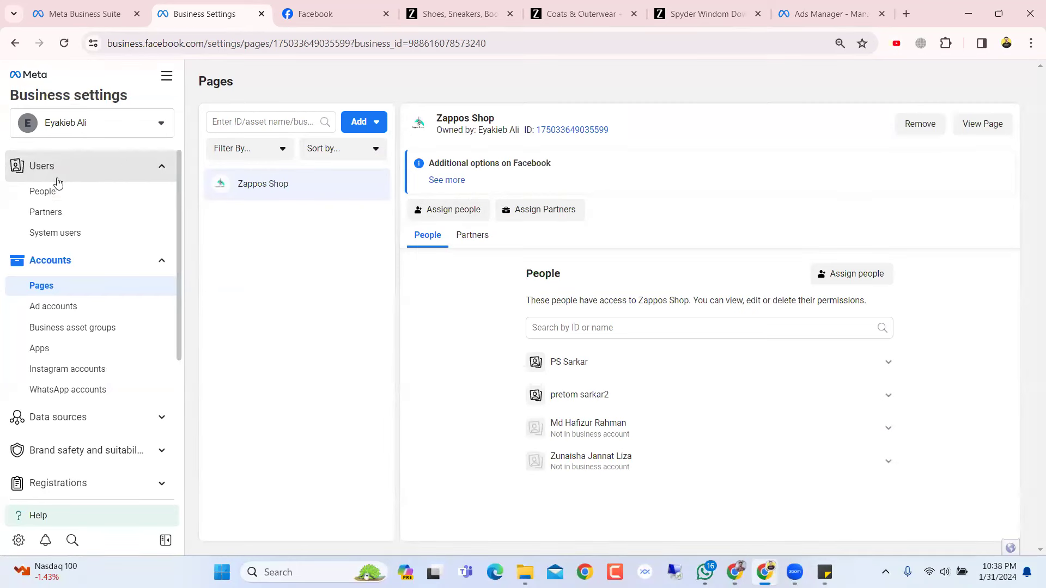
- Display the people who have access to the business account
left_click(76, 170)
left_click(76, 169)
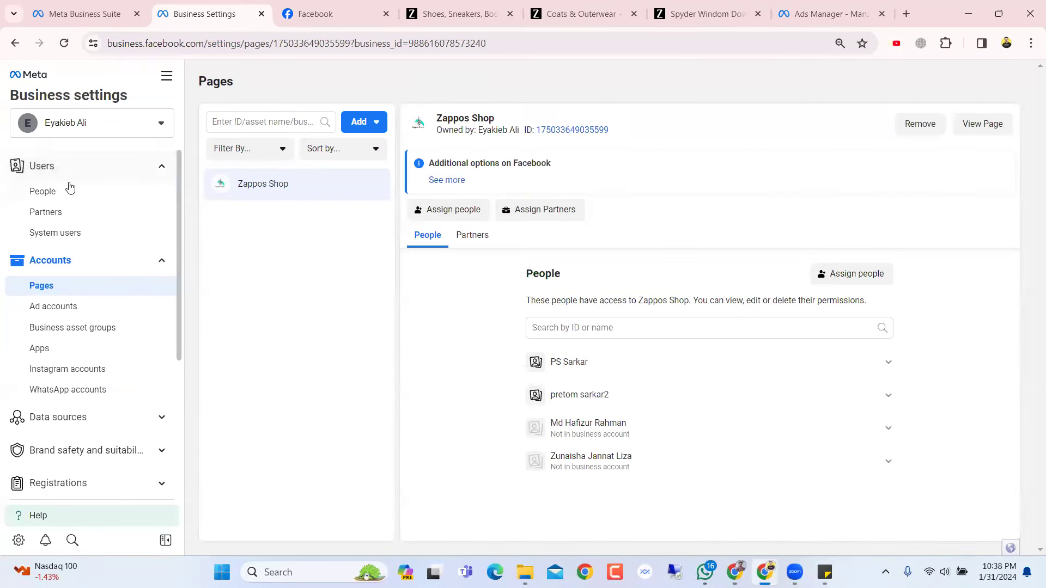
left_click(78, 192)
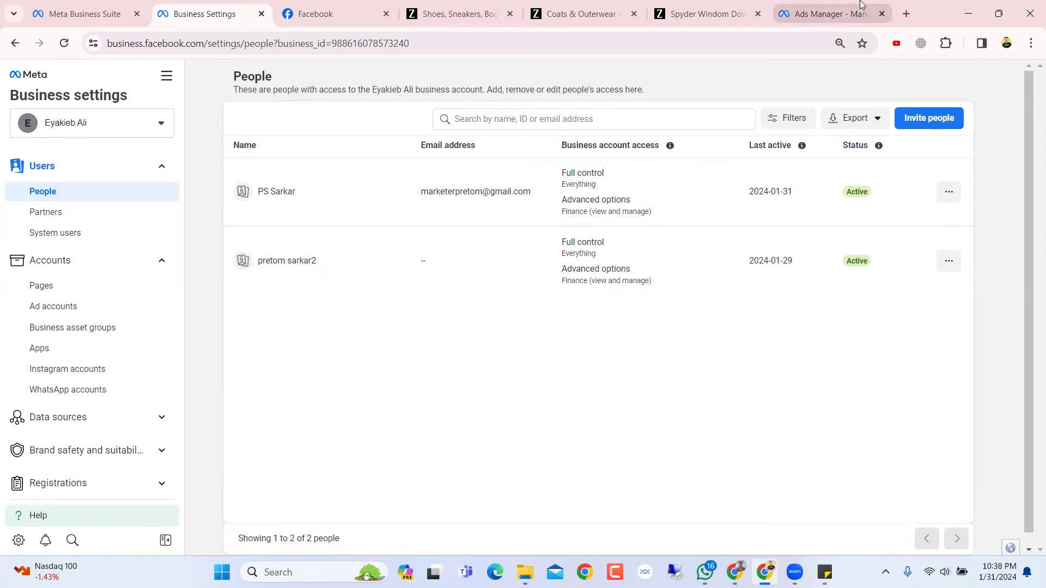
- Return to Ads Manager and examine the New Traffic ad's creative source and format options
left_click(828, 13)
scroll(603, 228, "down", 5)
scroll(603, 227, "down", 6)
scroll(602, 241, "up", 4)
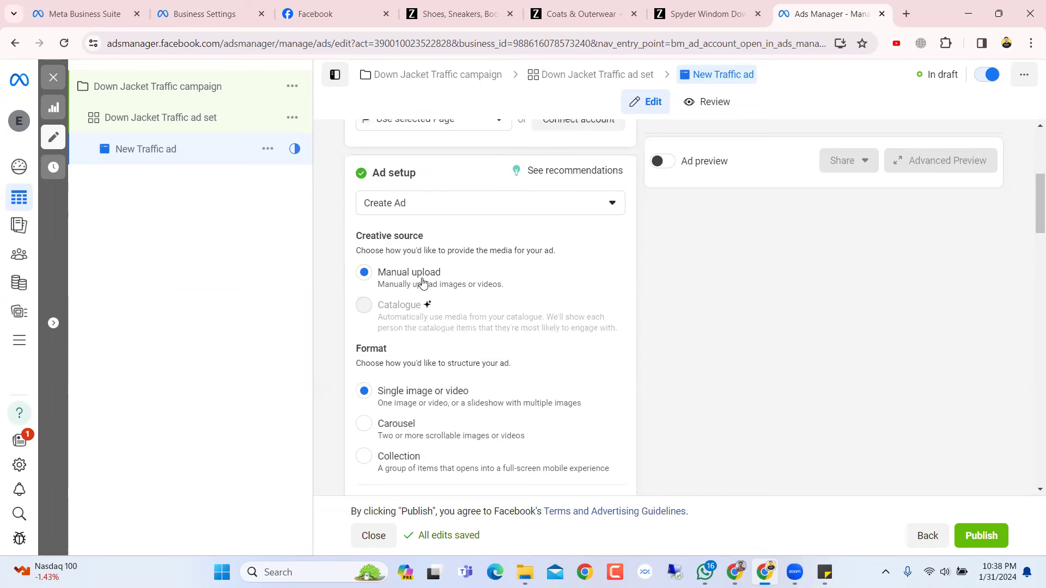
- Switch to the Spyder Windom Down Jacket product page and examine the black jacket's photo, price and options
scroll(423, 283, "down", 1)
scroll(422, 282, "up", 3)
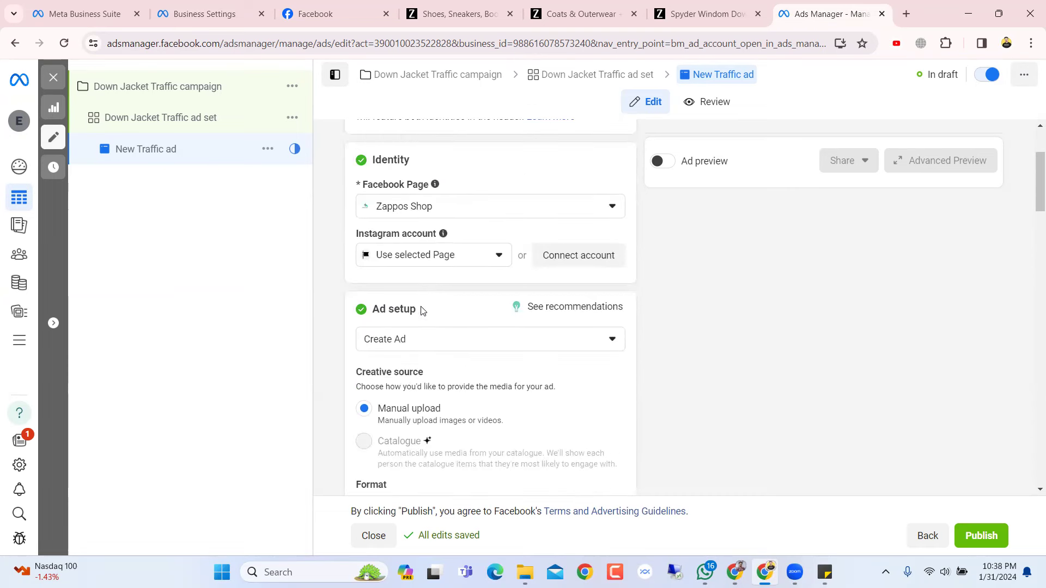
scroll(561, 223, "down", 1)
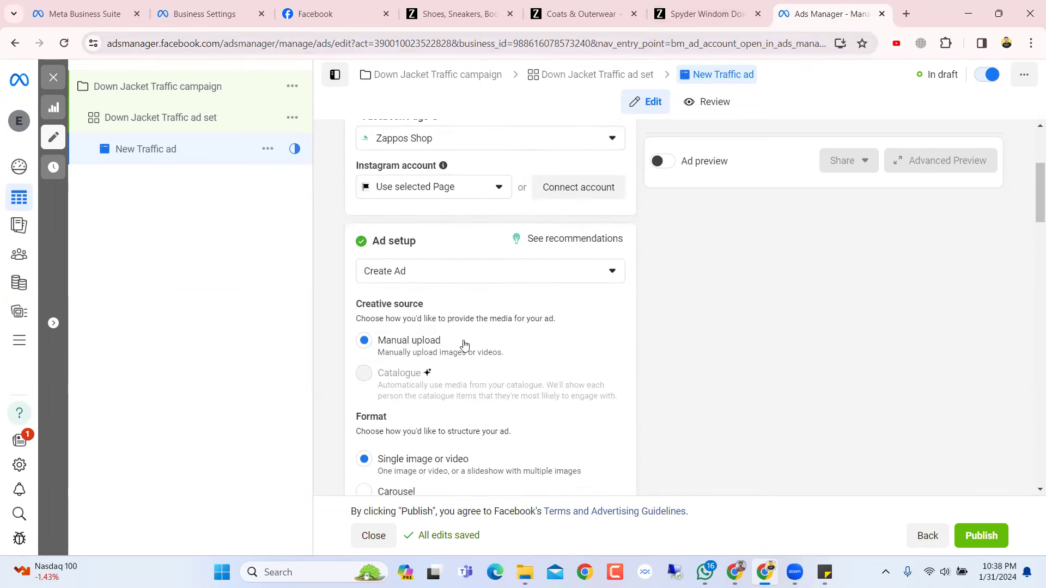
left_click(707, 20)
scroll(548, 227, "up", 1)
scroll(548, 227, "down", 12)
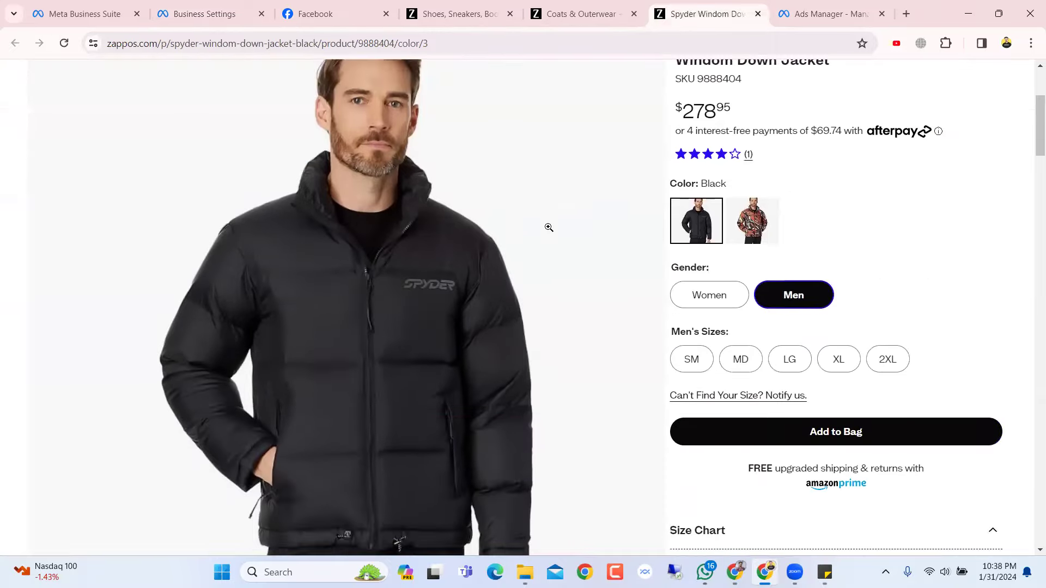
scroll(548, 227, "up", 10)
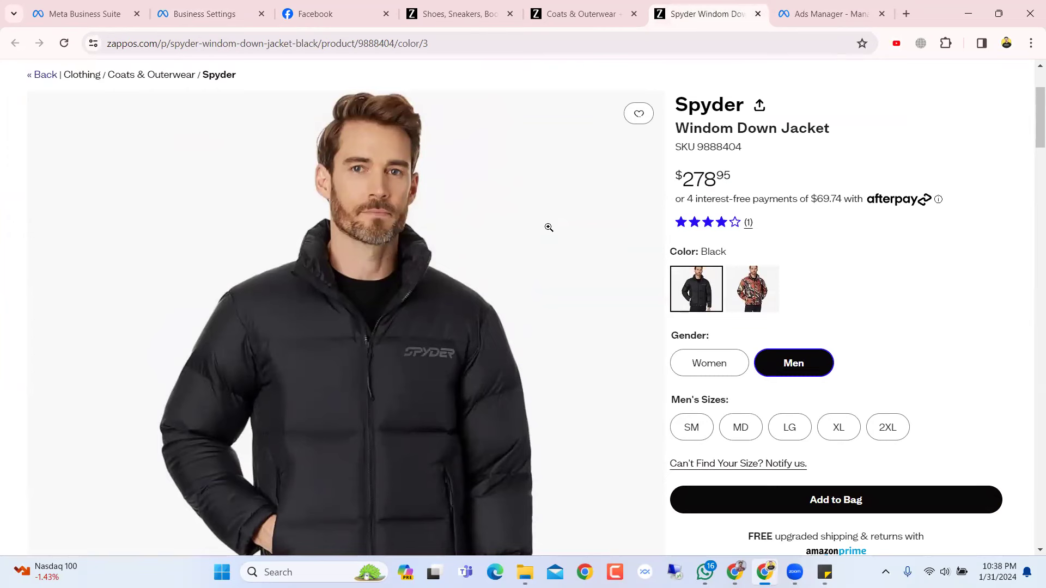
scroll(641, 280, "up", 1)
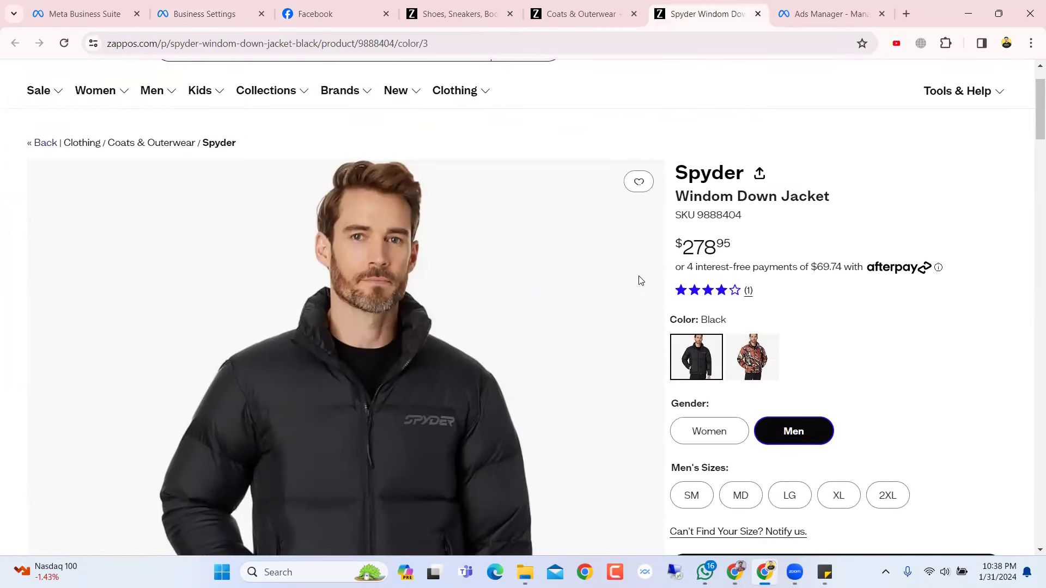
scroll(640, 280, "down", 3)
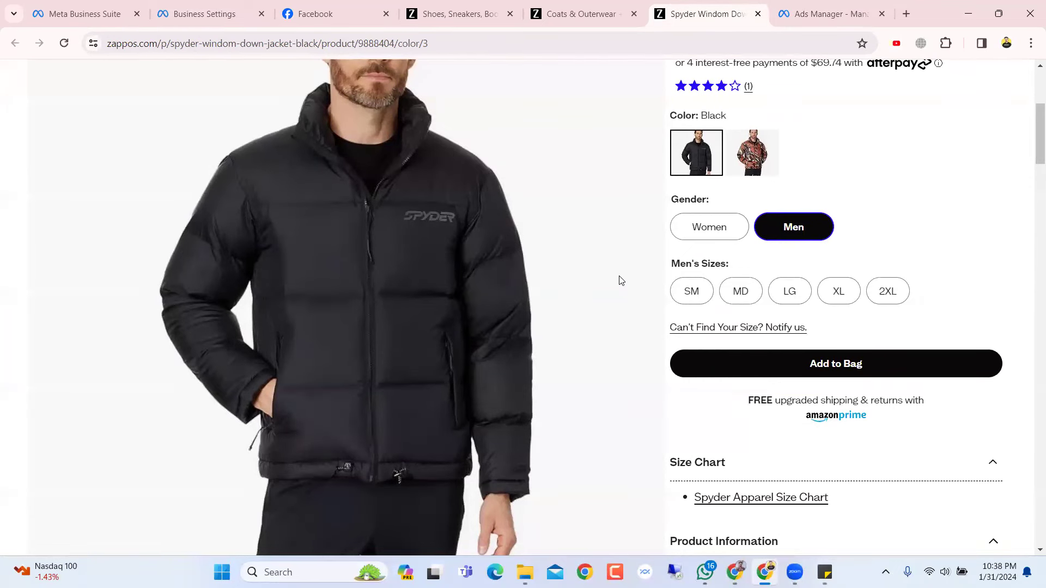
scroll(575, 97, "up", 2)
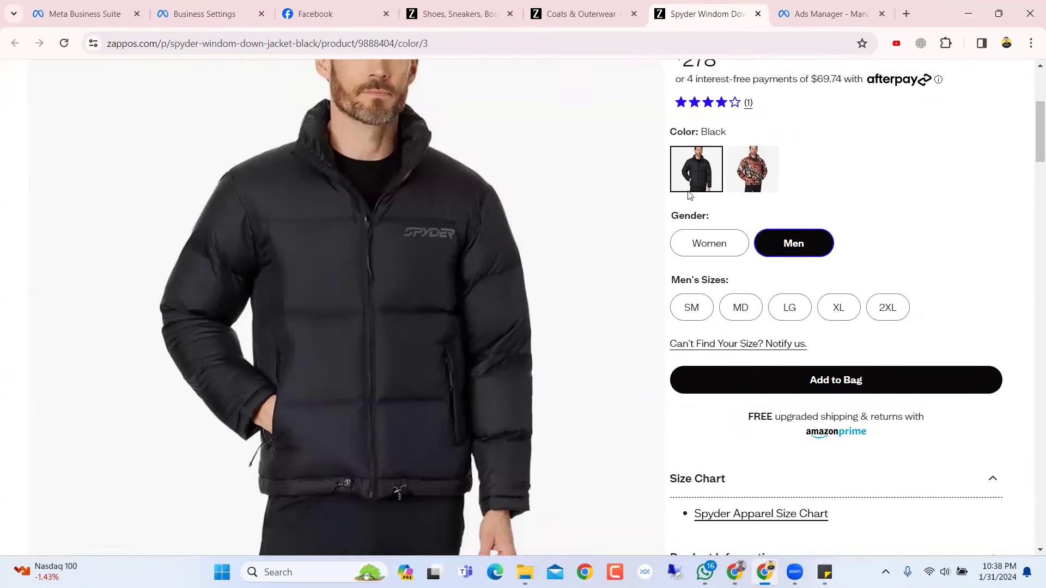
scroll(508, 236, "down", 2)
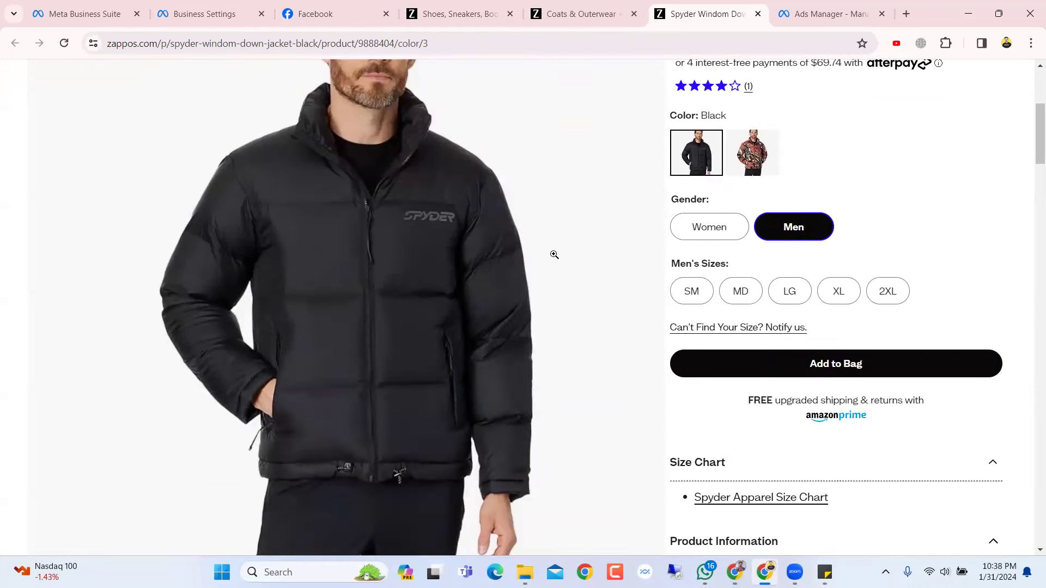
scroll(556, 270, "up", 1)
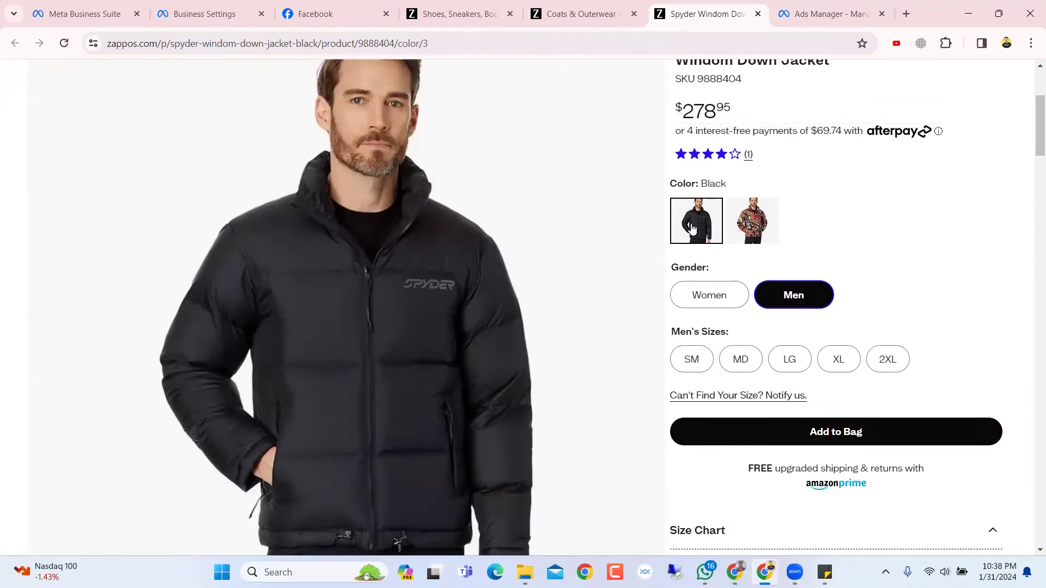
- Switch the Windom Down Jacket to the multicolour version and bring its main photo into view
left_click(754, 233)
scroll(411, 355, "down", 3)
scroll(411, 354, "up", 4)
scroll(412, 354, "down", 2)
scroll(411, 354, "down", 2)
scroll(411, 354, "up", 1)
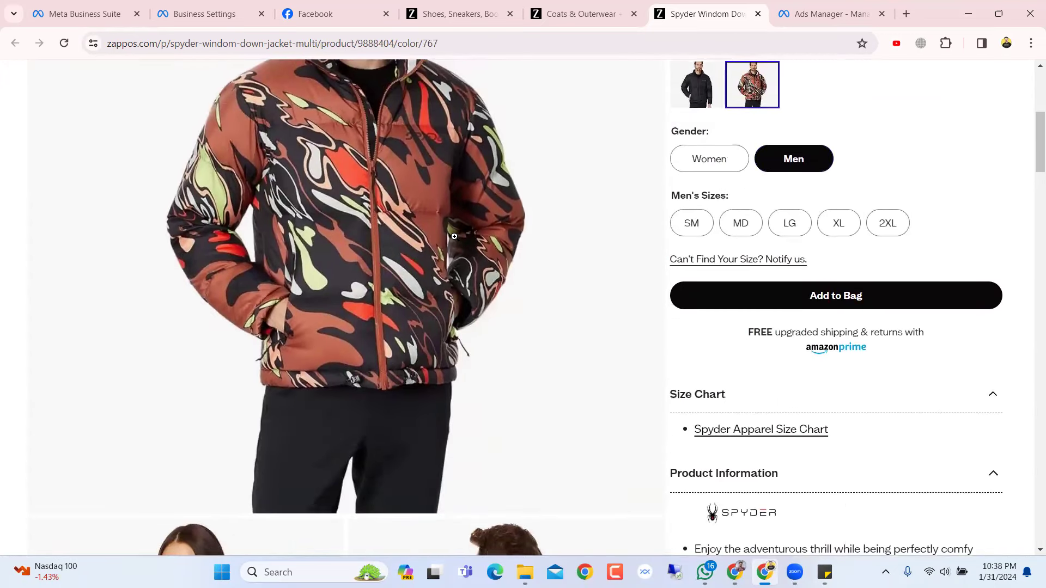
- Open the multicolour jacket photo in a new tab and save it to Downloads as JPEG image 71sjyLeoEDL._AC_SR736,920_
right_click(456, 240)
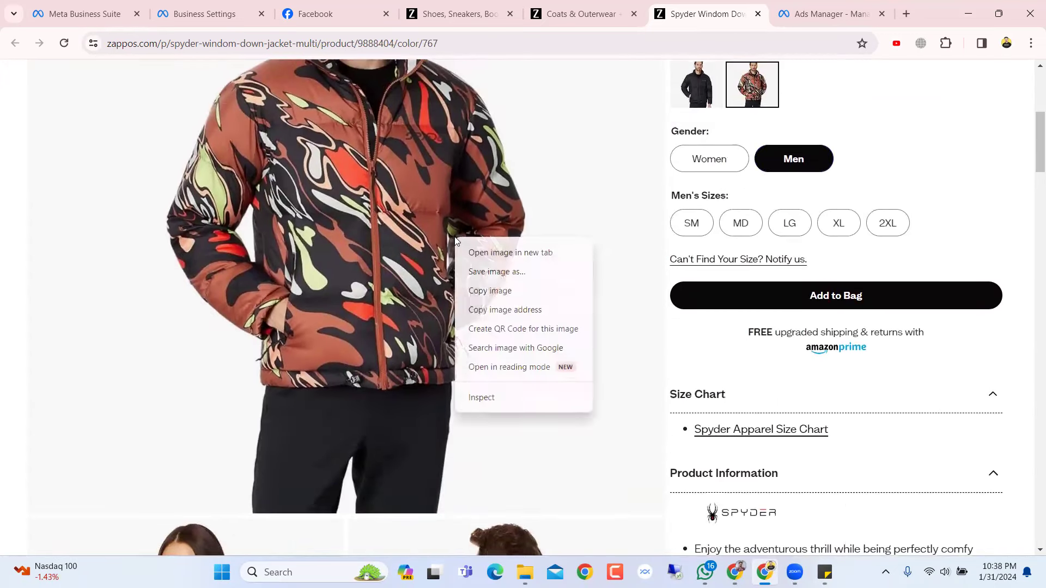
left_click(502, 253)
key("ctrl+Tab")
right_click(520, 163)
left_click(566, 198)
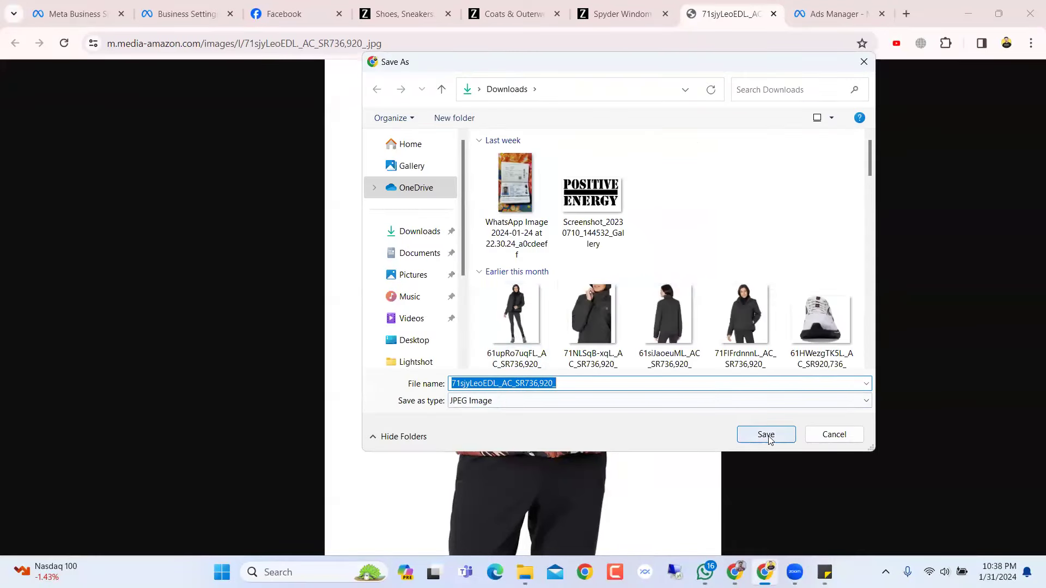
left_click(768, 436)
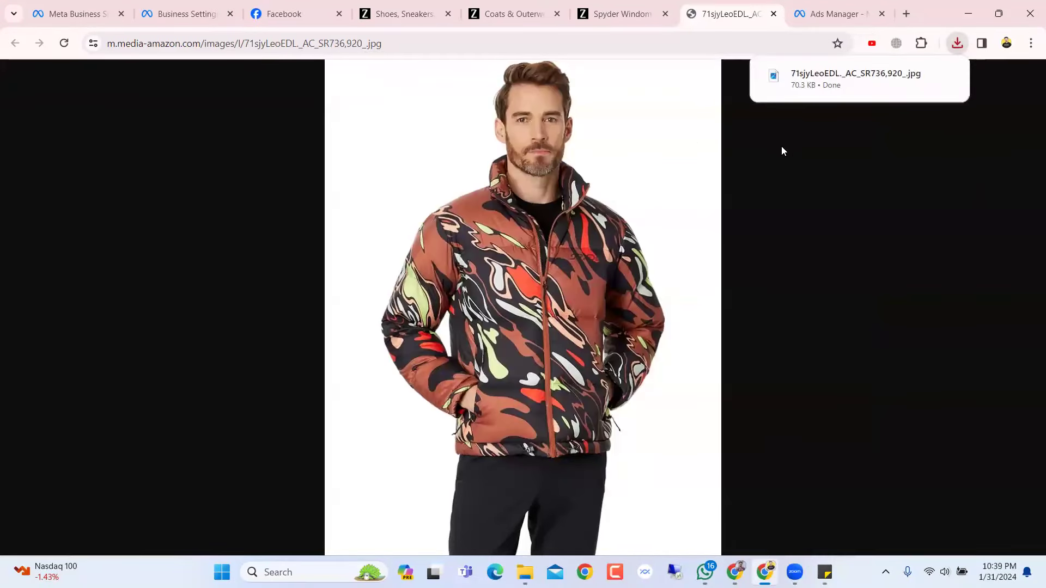
- Return to the jacket product page, set the colour back to Black and look at the Men's Sizes section
left_click(652, 6)
scroll(550, 294, "down", 6)
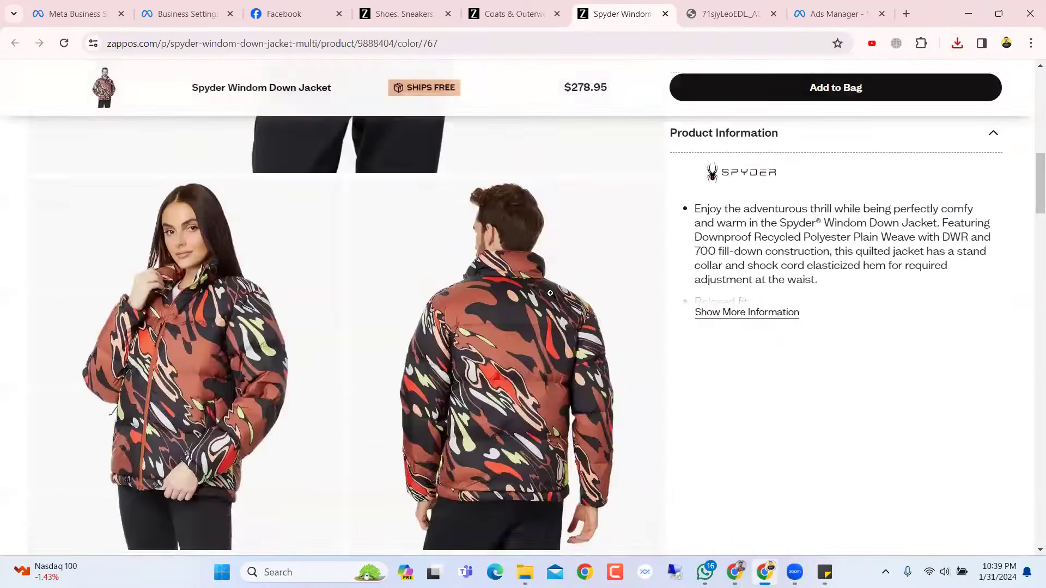
scroll(553, 297, "up", 11)
left_click(692, 351)
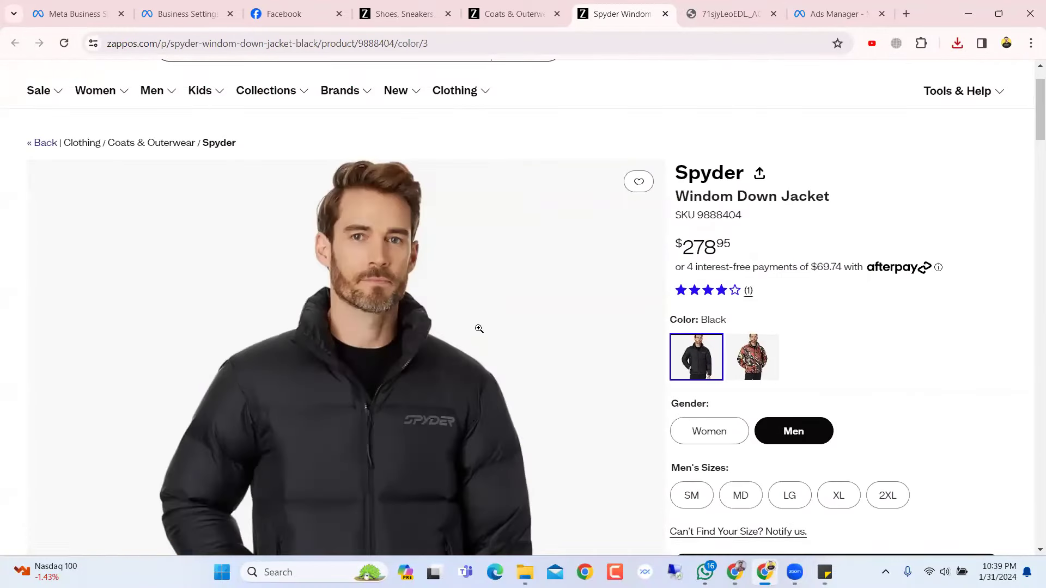
scroll(478, 327, "down", 4)
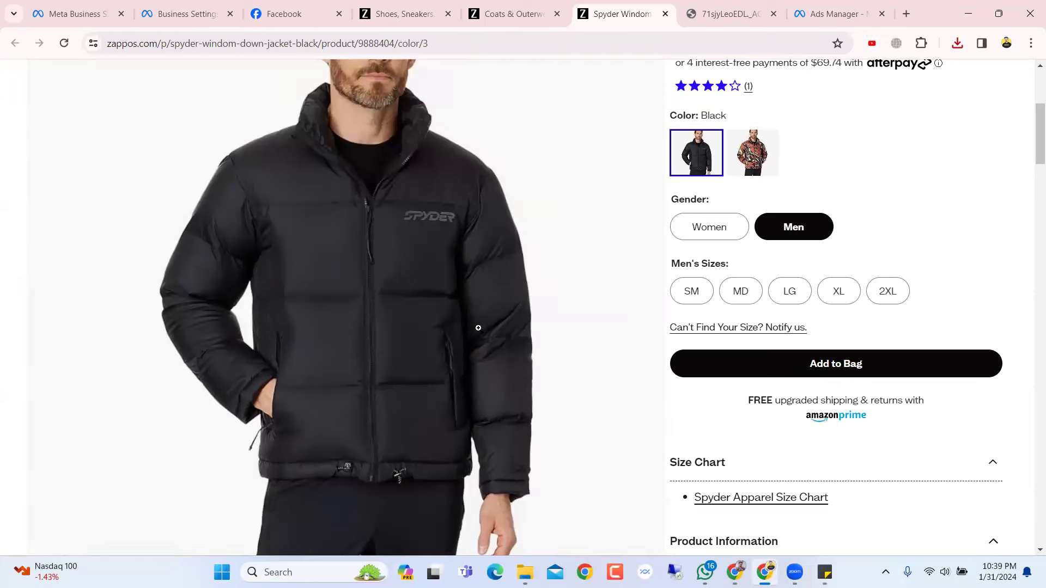
triple_click(676, 263)
left_click(705, 264)
left_click_drag(739, 267, 669, 265)
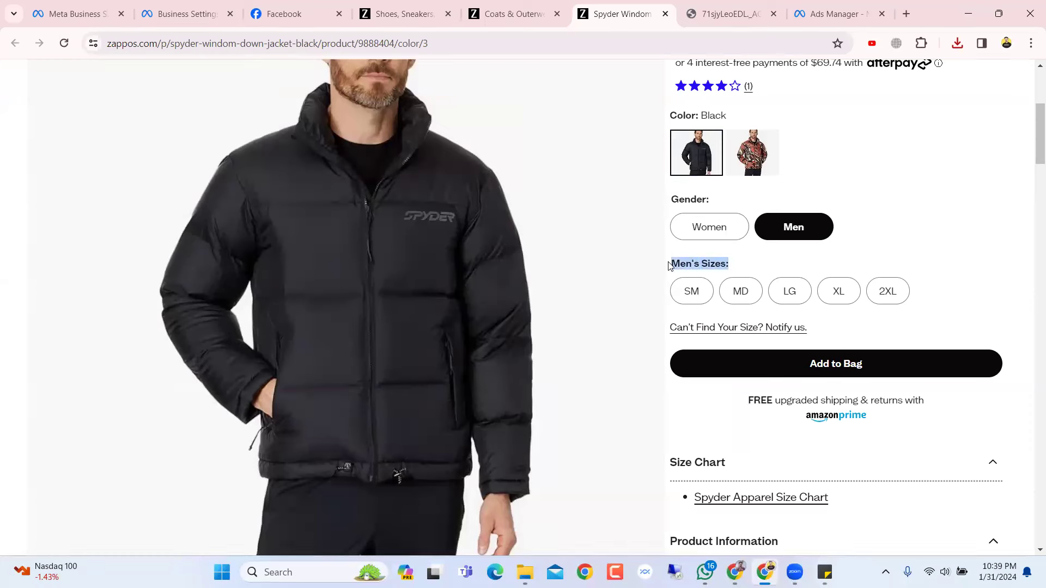
left_click(671, 265)
- Examine the black jacket's product page, including its photos, price, sizes and product information
scroll(645, 261, "up", 5)
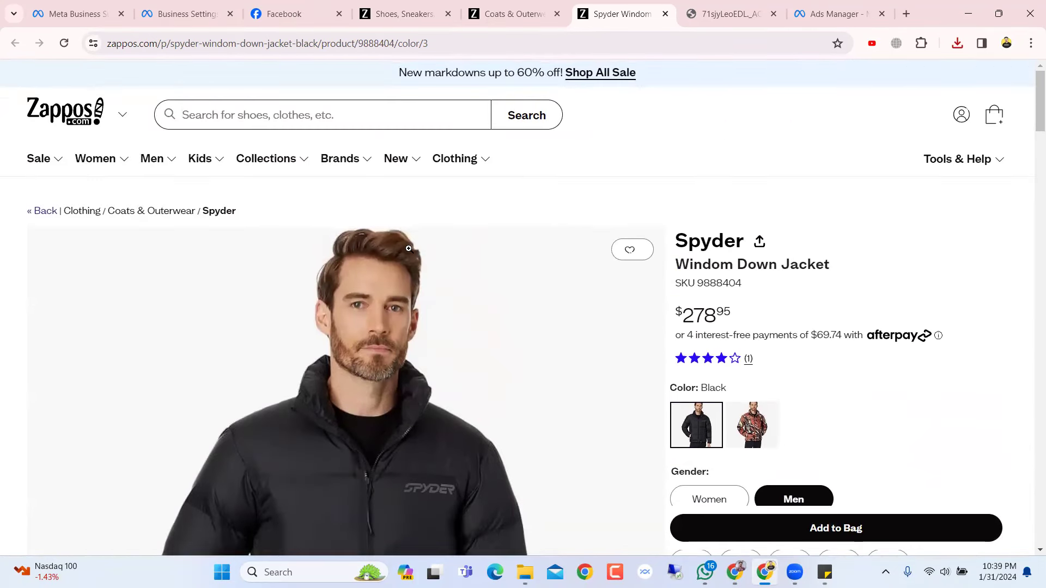
scroll(556, 235, "down", 2)
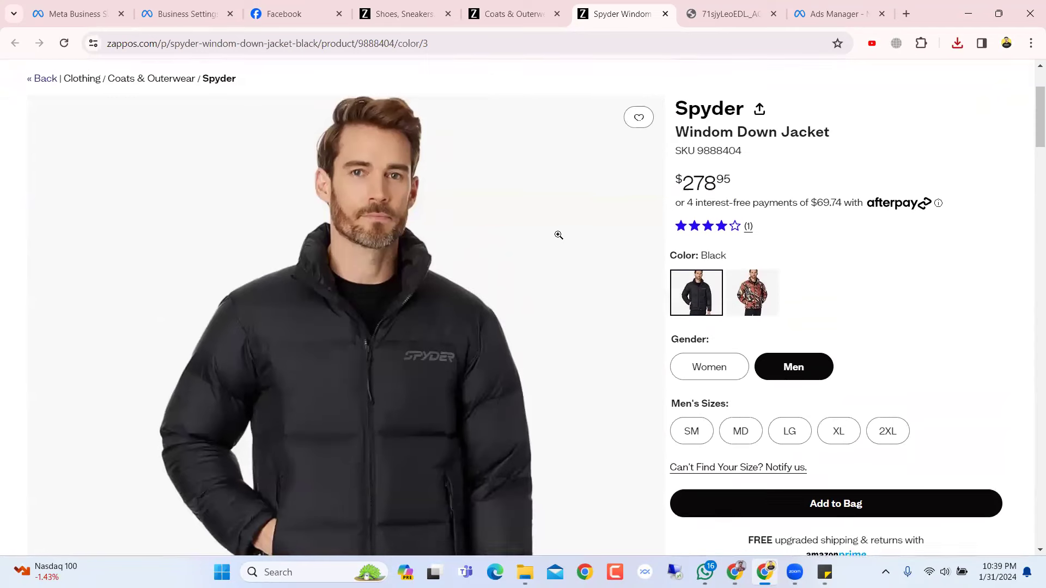
scroll(558, 234, "up", 1)
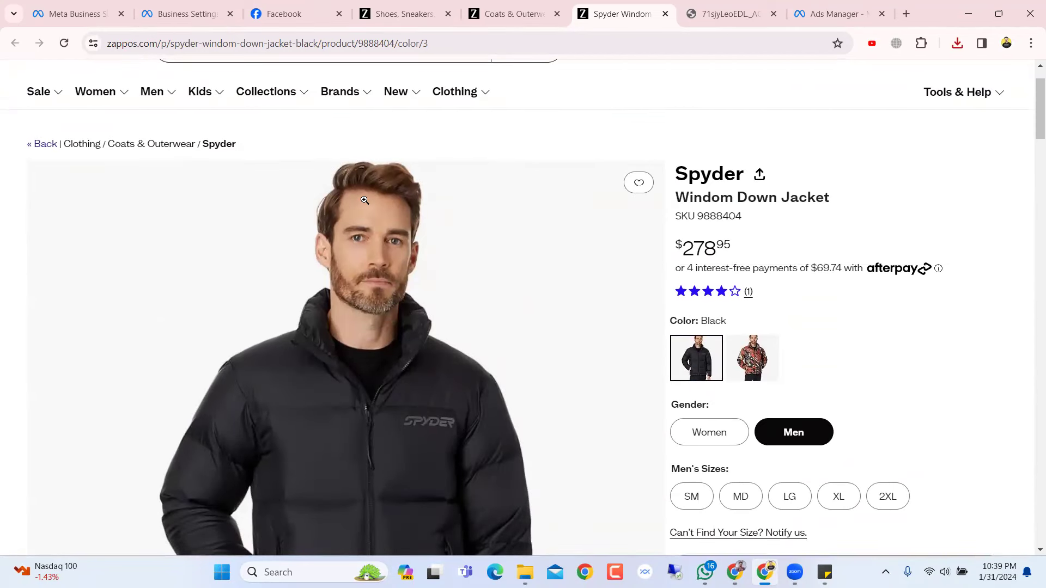
scroll(365, 198, "up", 1)
scroll(365, 199, "down", 6)
scroll(365, 198, "up", 3)
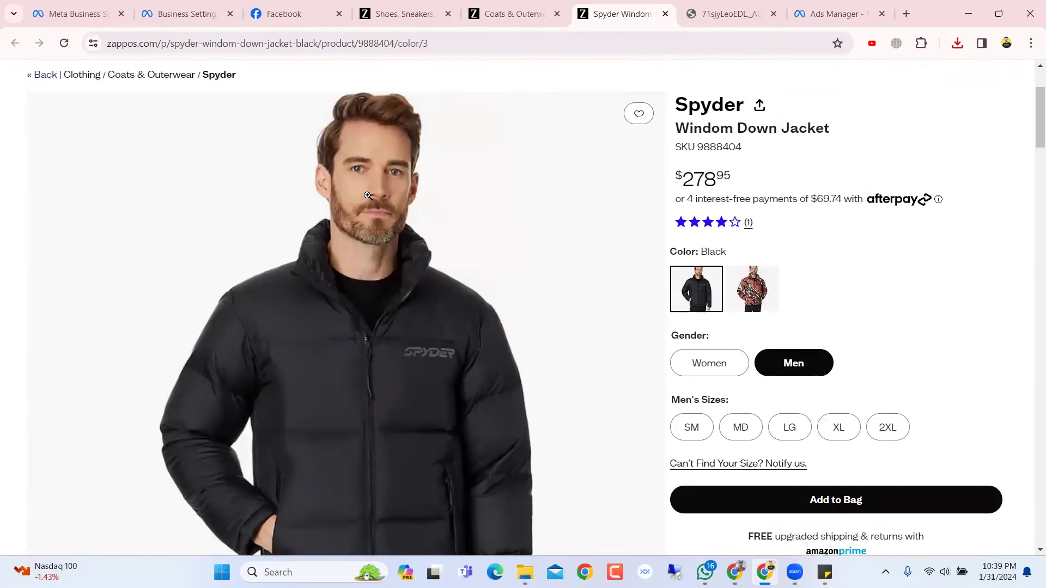
scroll(367, 196, "up", 2)
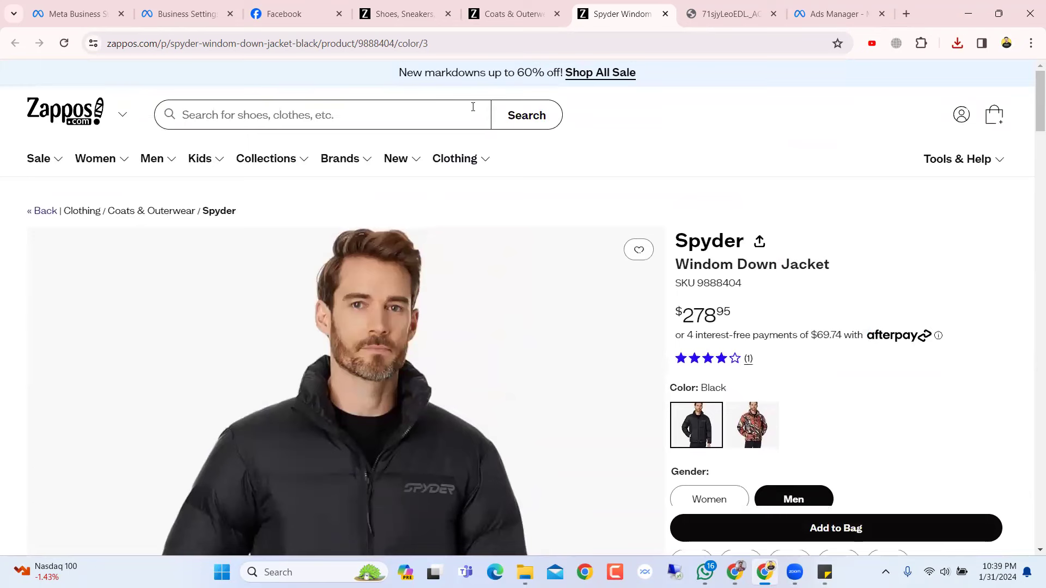
scroll(564, 203, "down", 1)
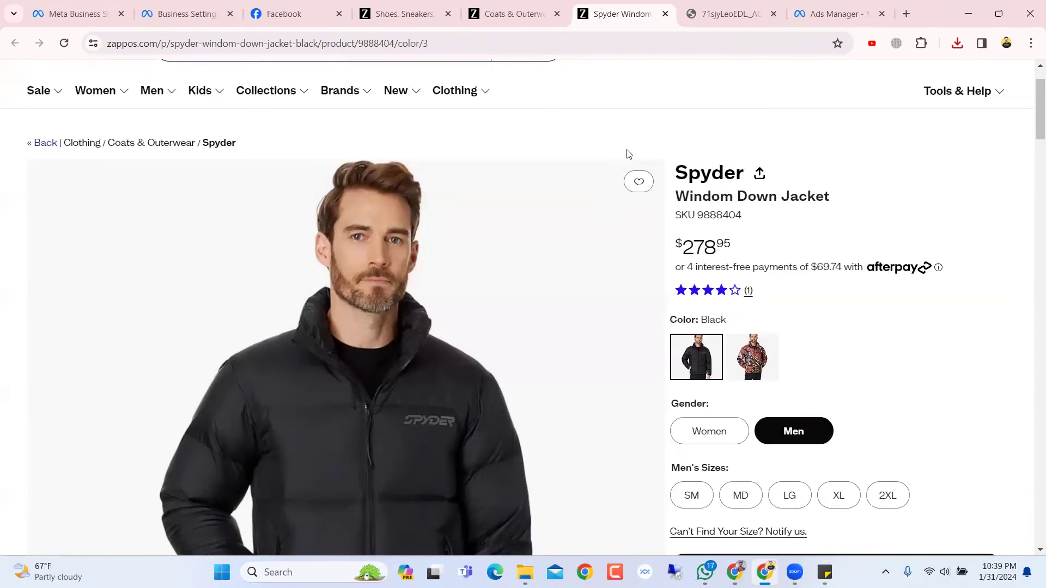
scroll(492, 142, "down", 2)
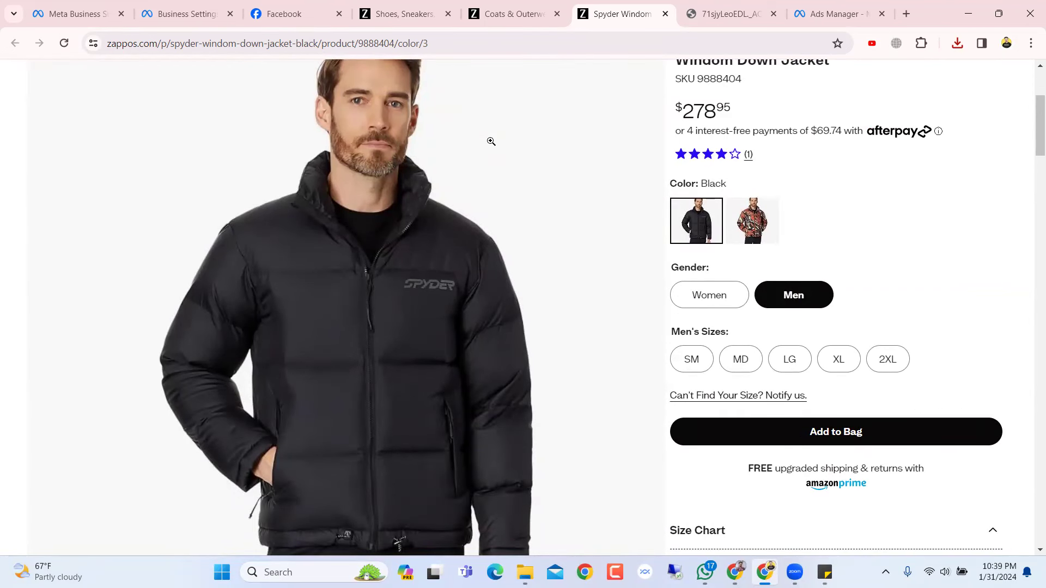
scroll(621, 185, "up", 3)
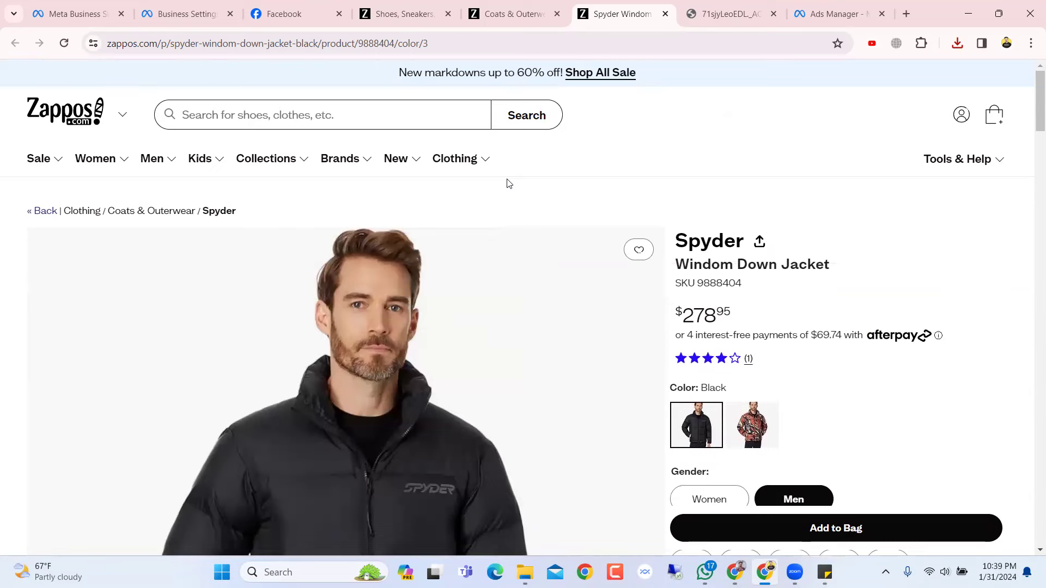
scroll(451, 214, "down", 7)
scroll(451, 213, "up", 3)
scroll(451, 213, "up", 4)
scroll(727, 226, "down", 1)
scroll(778, 136, "up", 1)
scroll(519, 309, "down", 13)
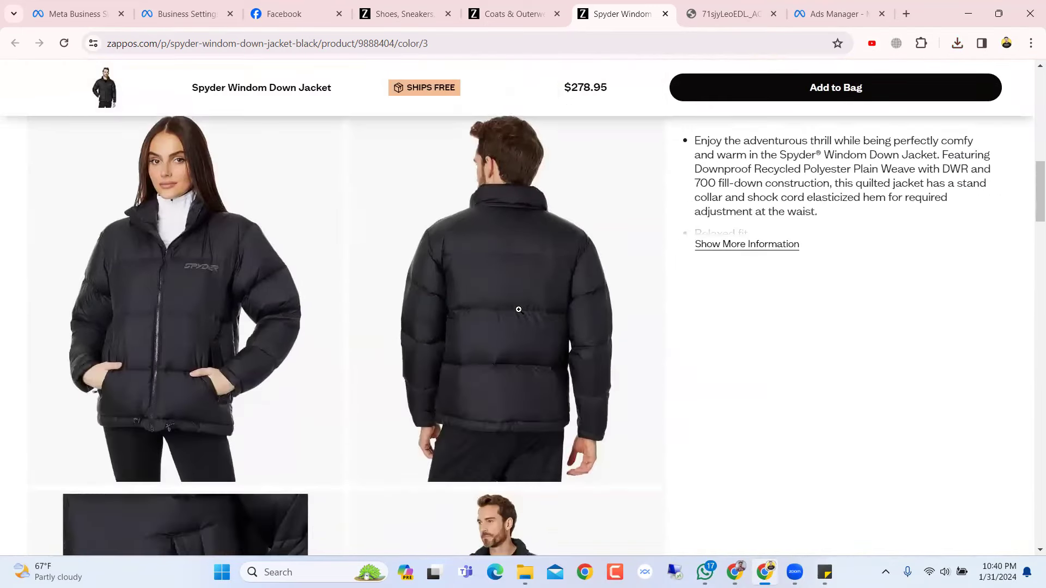
scroll(519, 310, "up", 13)
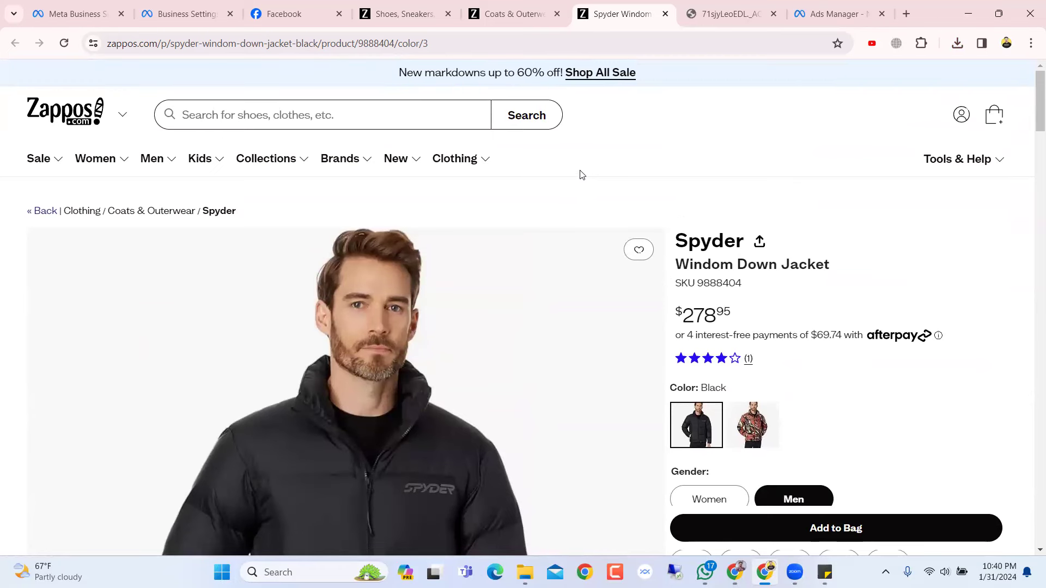
scroll(550, 207, "down", 1)
scroll(530, 227, "up", 1)
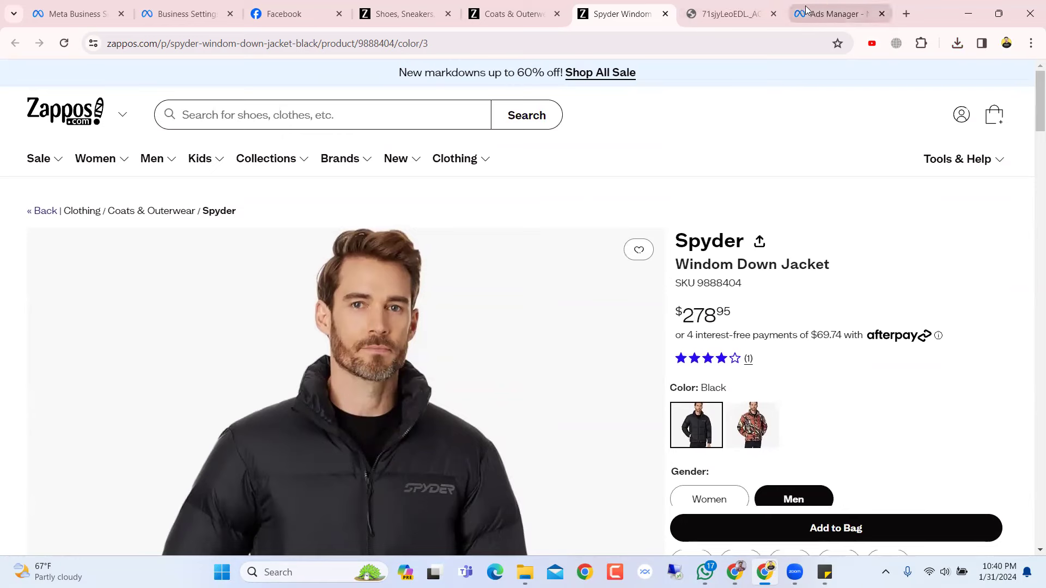
- Return to Ads Manager, upload 71sjyLeoEDL._AC_SR736,920_ as the New Traffic ad's image and proceed to the crop settings
left_click(833, 13)
scroll(458, 348, "down", 5)
scroll(458, 343, "up", 2)
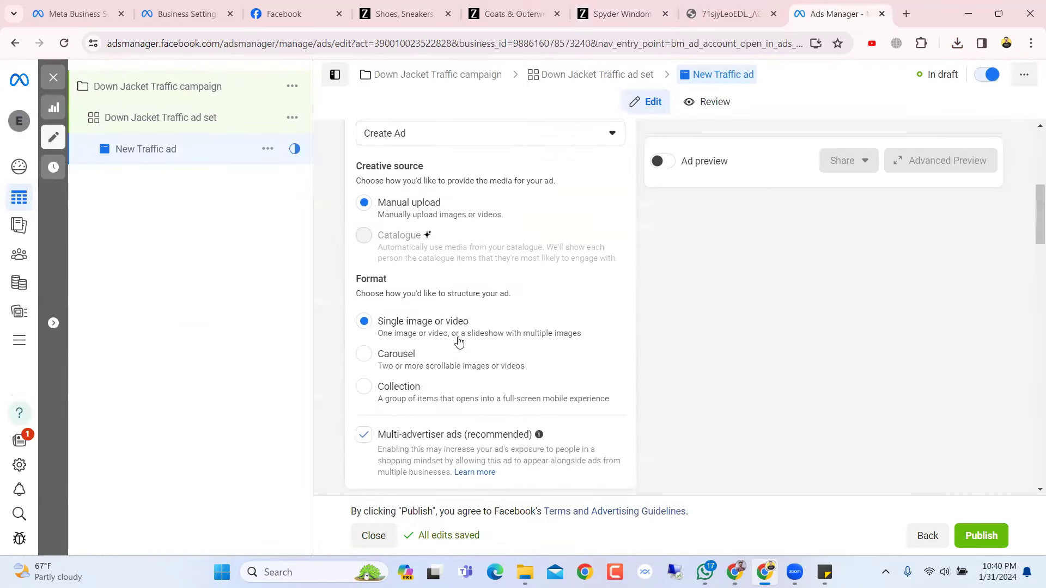
scroll(431, 382, "down", 1)
scroll(432, 381, "down", 6)
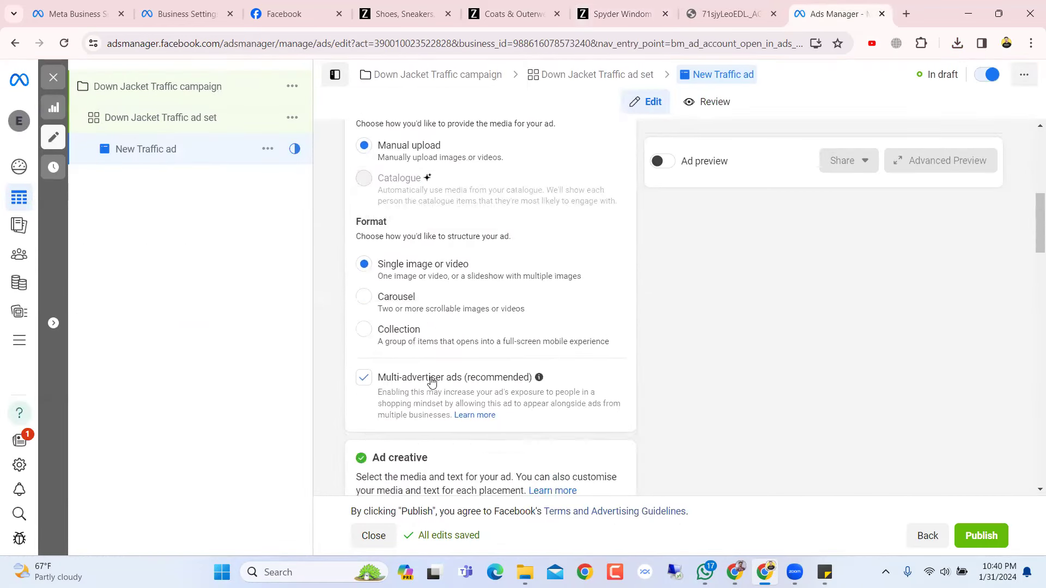
scroll(430, 380, "up", 1)
left_click(411, 345)
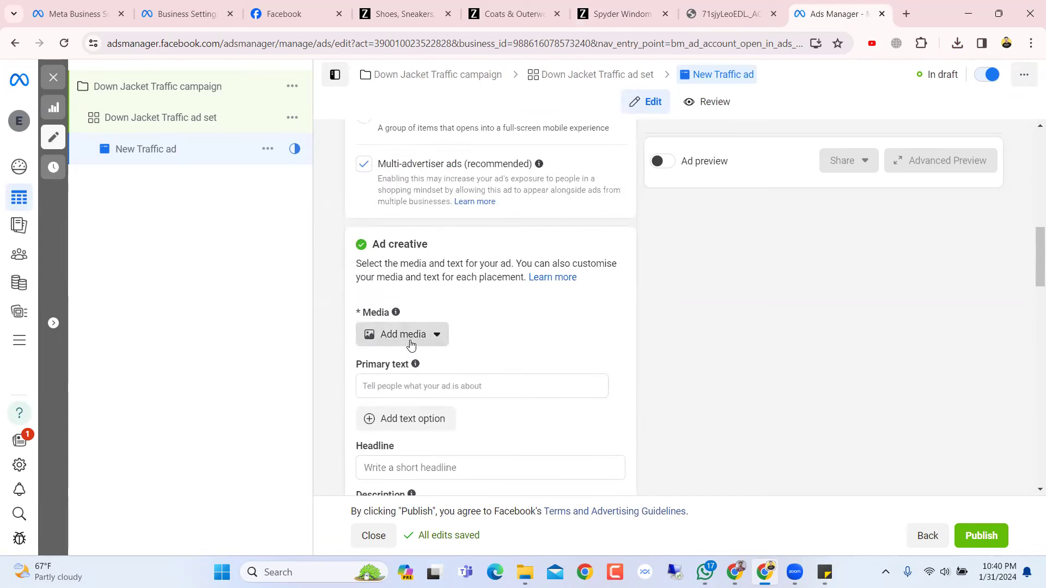
left_click(411, 369)
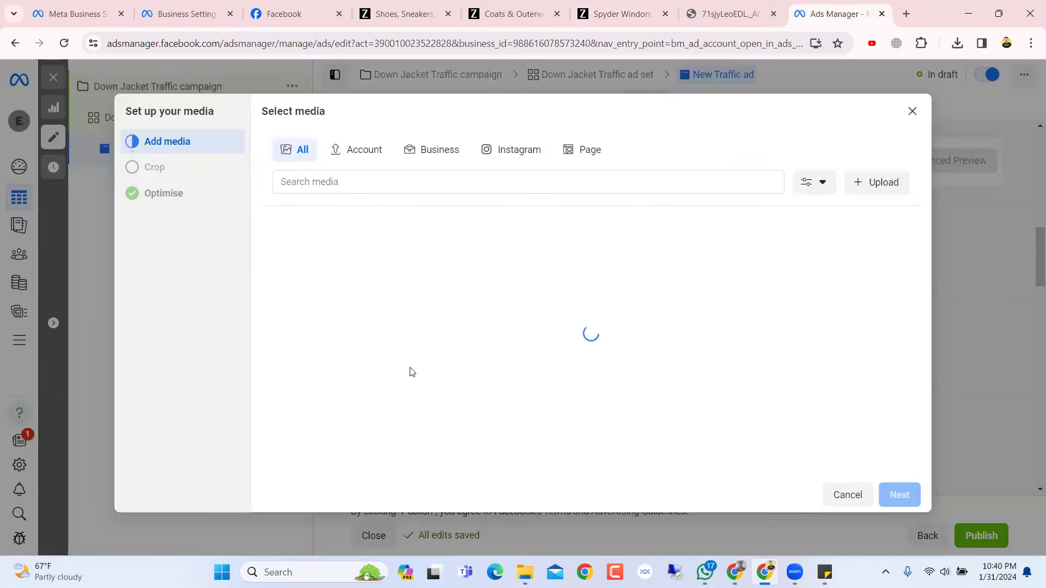
left_click(874, 186)
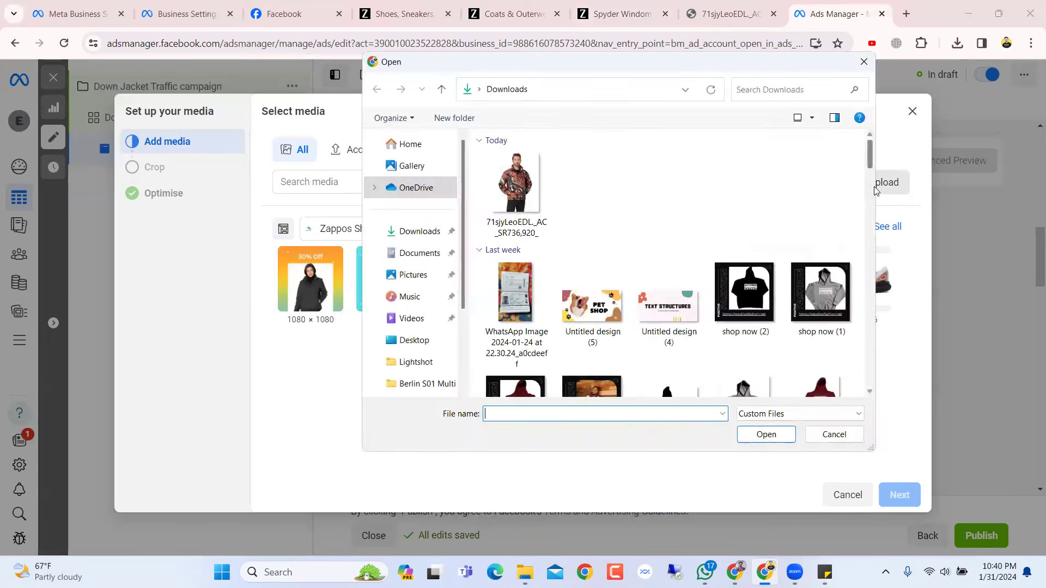
left_click(531, 197)
left_click(767, 434)
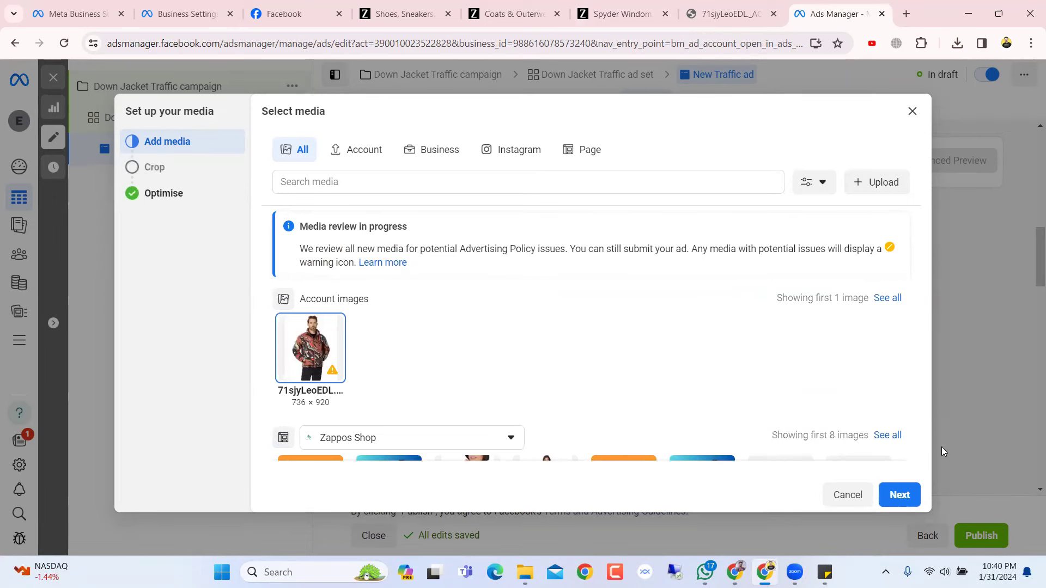
left_click(905, 494)
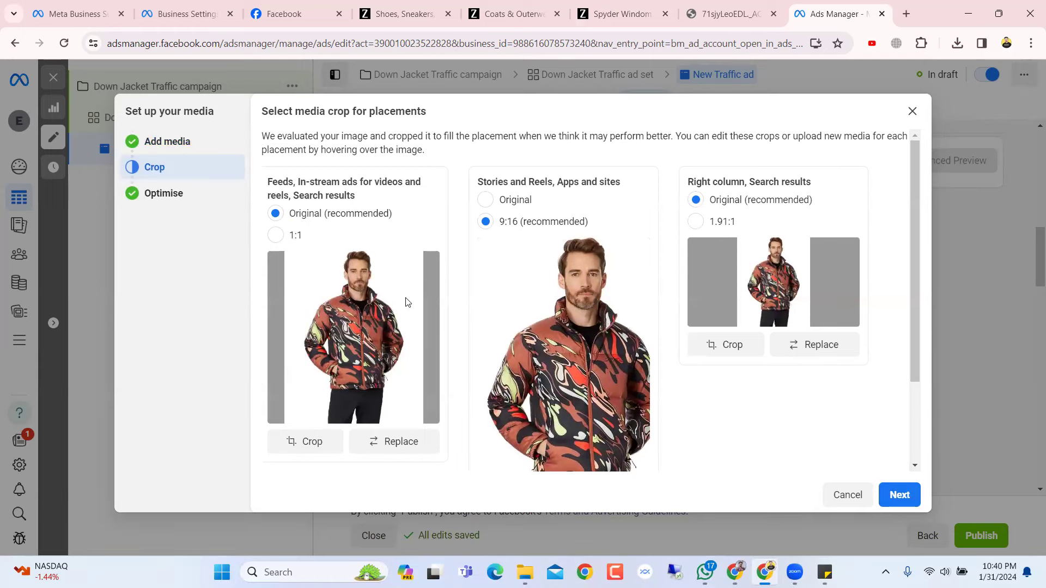
- Centre the 9:16 crop on the jacket for the Stories and Reels, Apps and sites placements and apply it
scroll(546, 298, "down", 2)
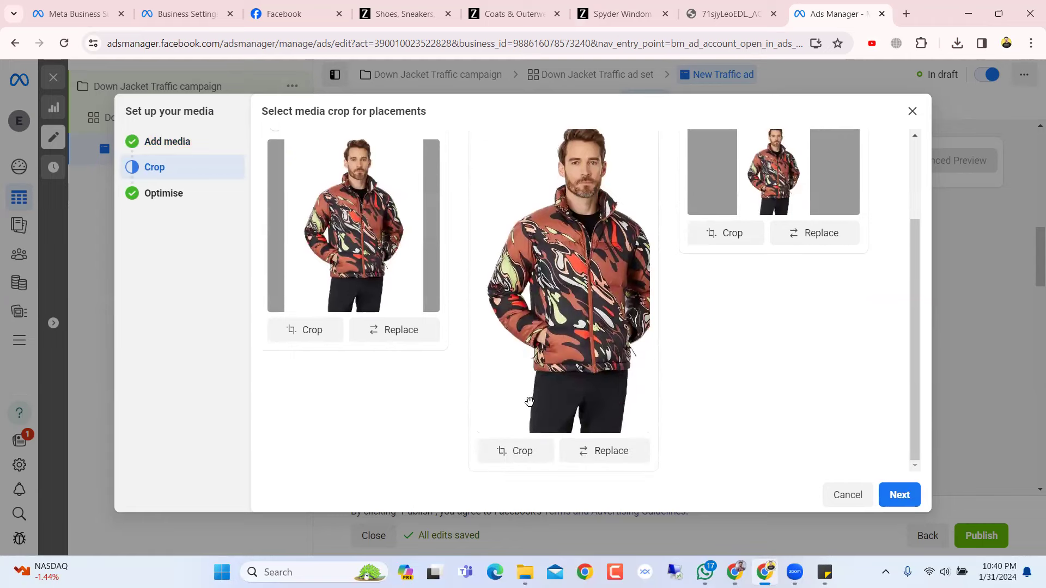
left_click(536, 452)
mouse_move(553, 349)
left_mouse_down()
mouse_move(542, 350)
mouse_move(555, 350)
left_mouse_up()
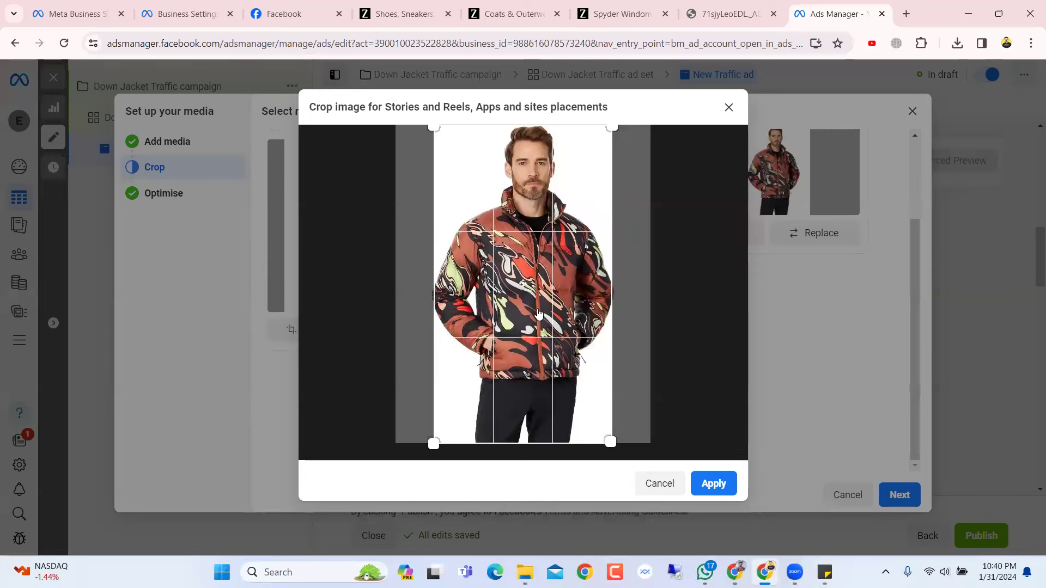
left_click_drag(533, 297, 534, 298)
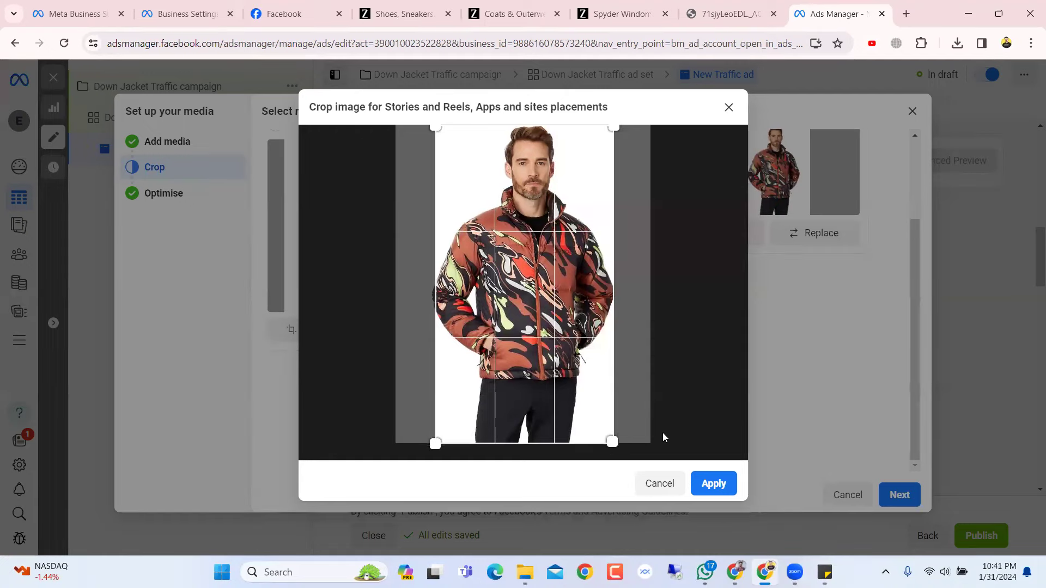
left_click(711, 483)
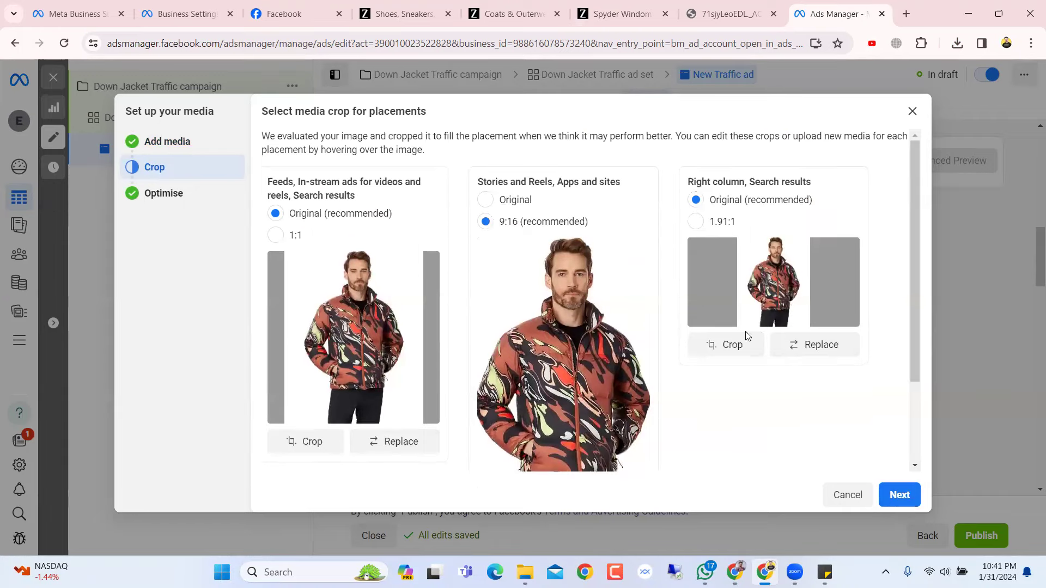
- Crop the Right column, Search results image to 1.91:1 around the man's head and upper jacket and apply it
left_click(733, 344)
left_click_drag(595, 305, 598, 207)
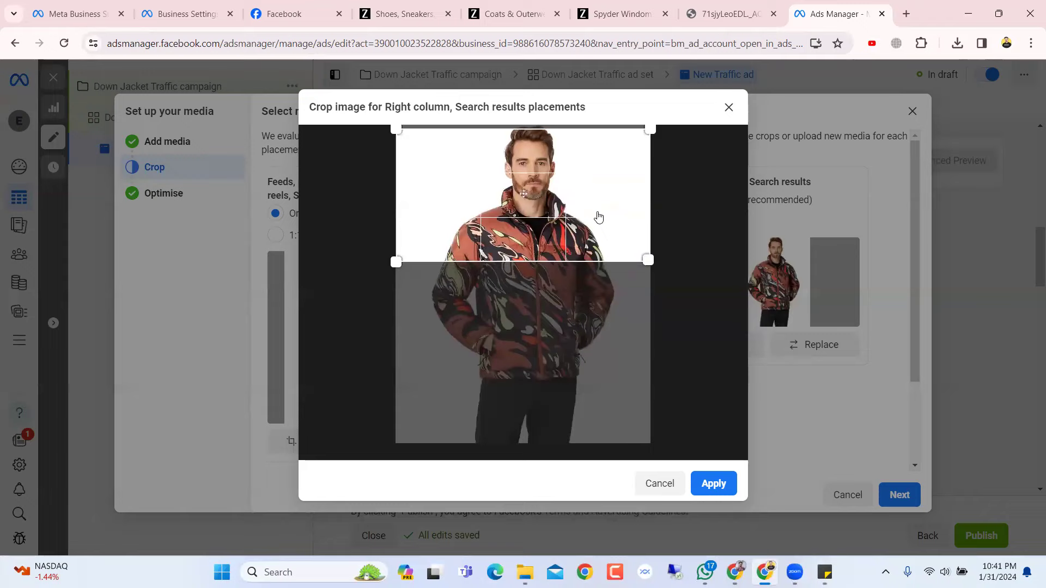
left_click(712, 483)
scroll(464, 420, "down", 1)
scroll(292, 381, "up", 1)
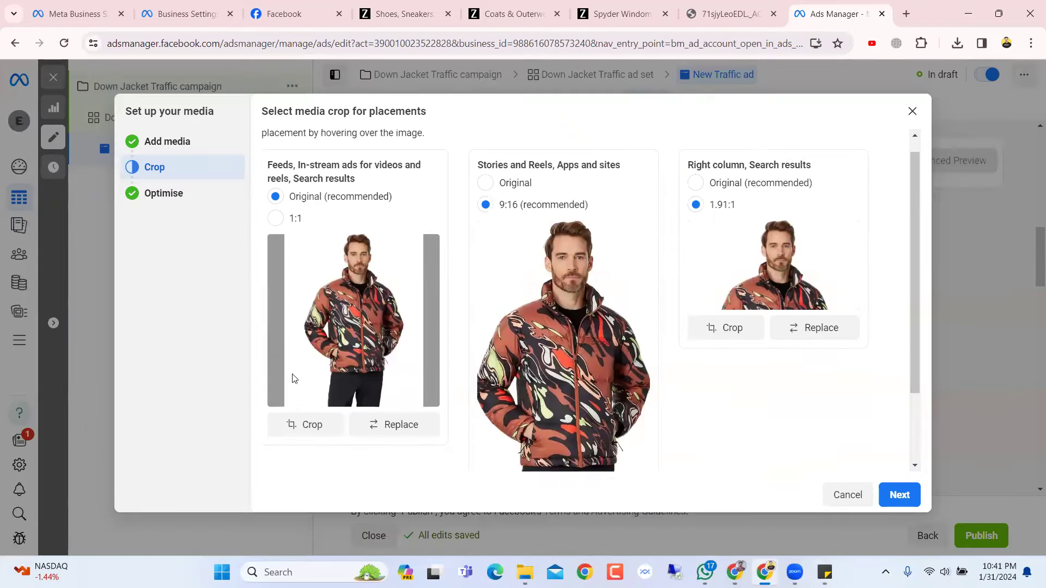
- Crop the Feeds, In-stream ads image to 1:1 from the photo's upper edge, apply it and proceed to the Optimise settings
left_click(329, 442)
left_click_drag(580, 275, 586, 235)
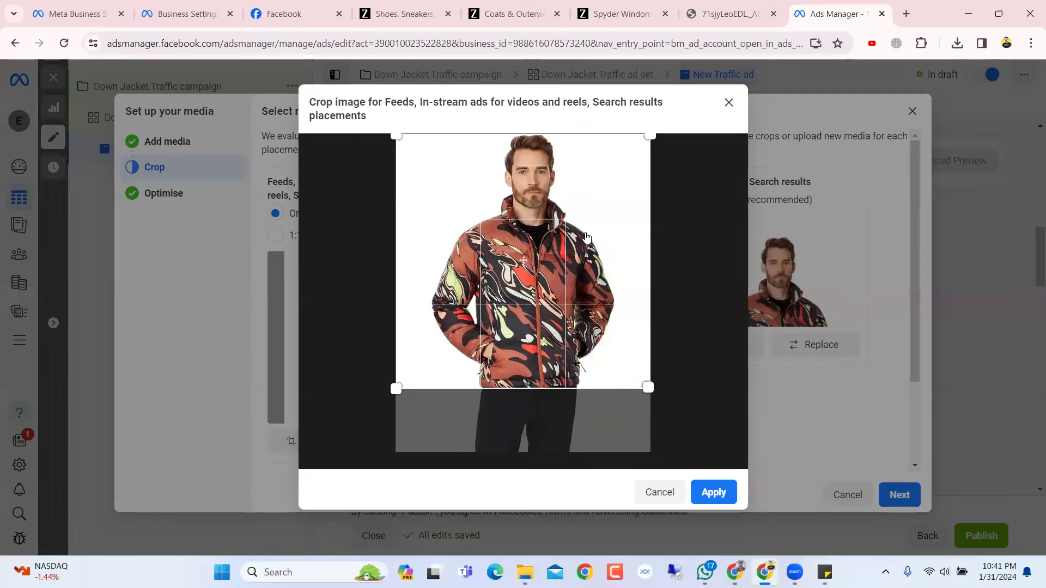
left_click(702, 490)
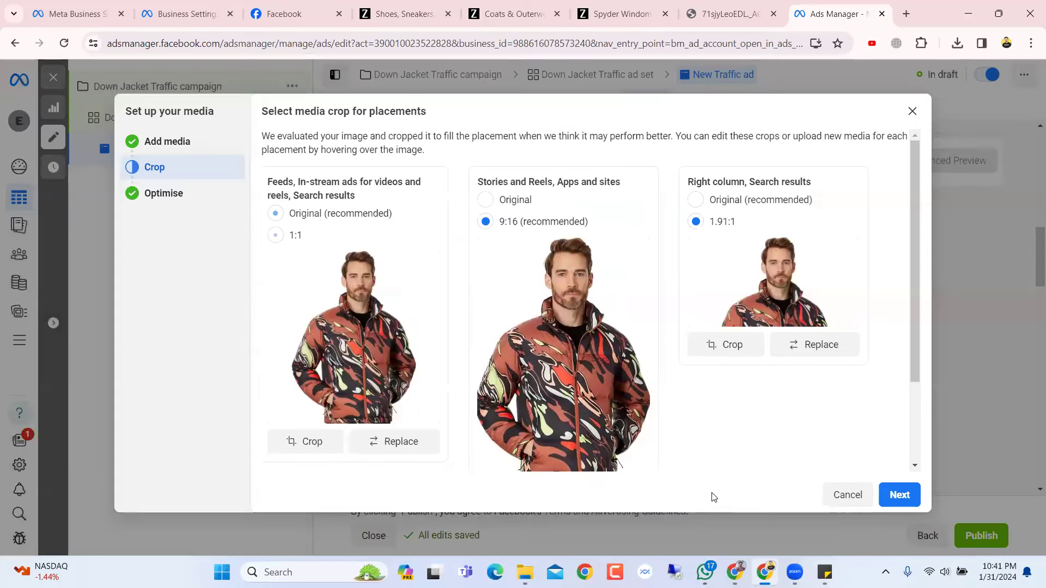
left_click(907, 496)
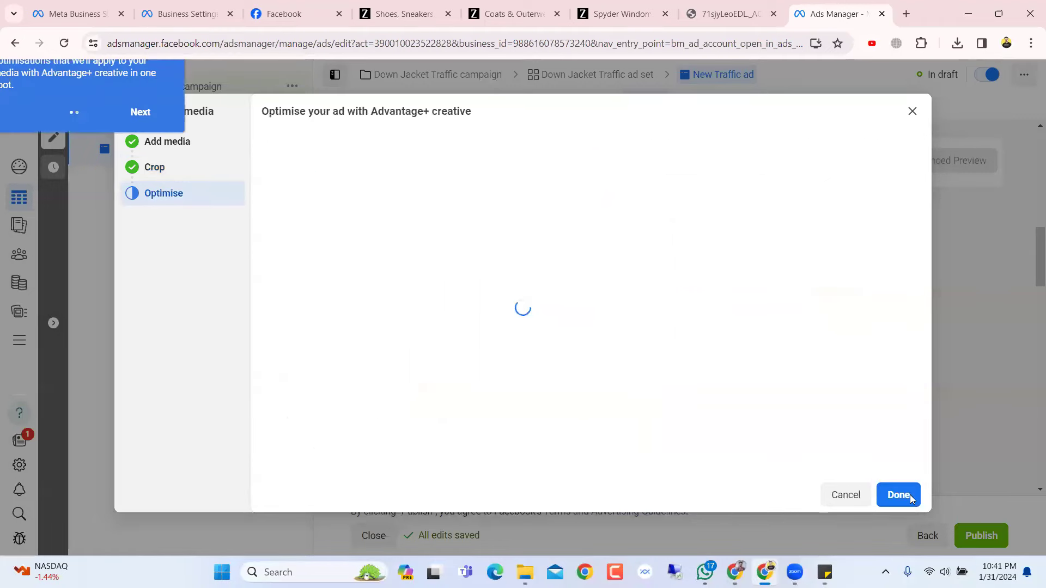
- Look through the Advantage+ creative optimisations, keep their current settings and finish the media setup
scroll(630, 334, "down", 1)
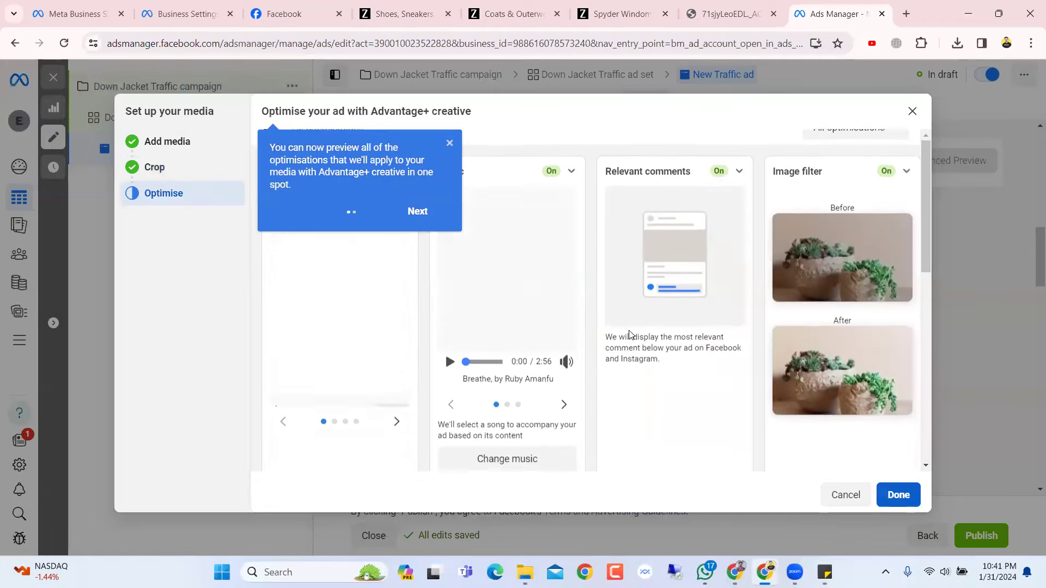
scroll(410, 210, "up", 1)
left_click(417, 212)
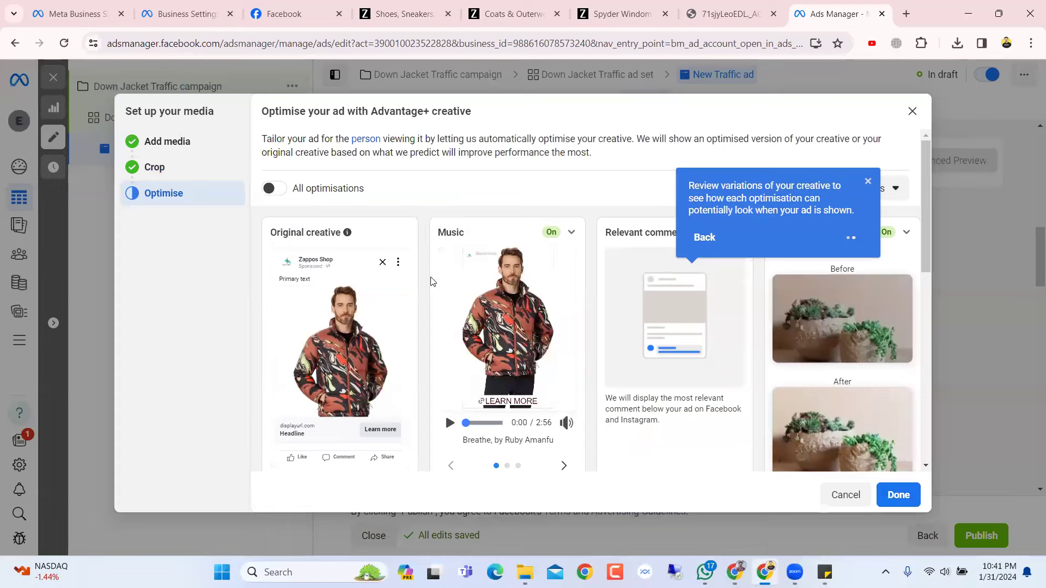
scroll(430, 281, "down", 5)
scroll(431, 281, "down", 3)
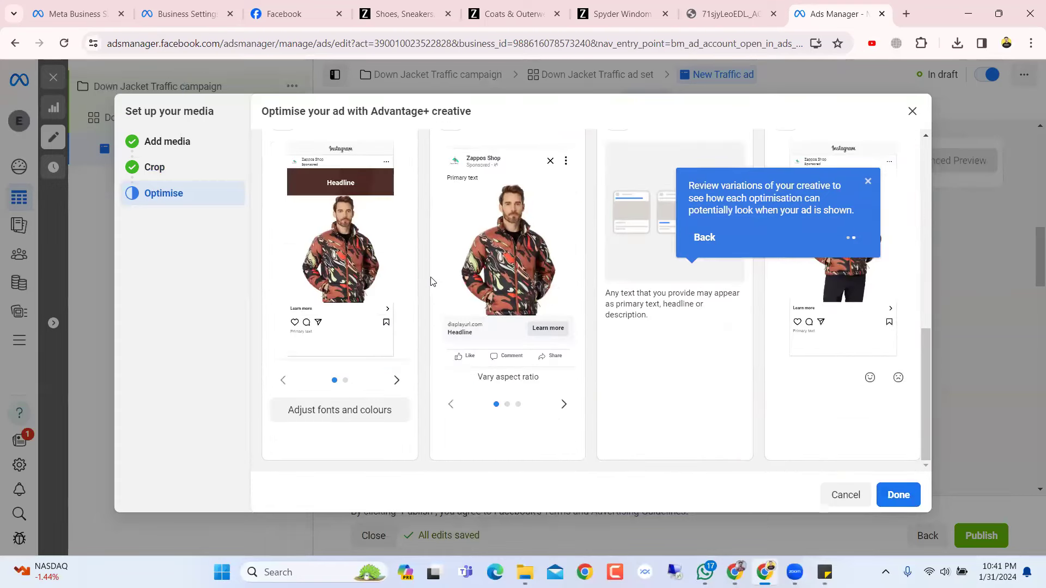
scroll(430, 281, "up", 8)
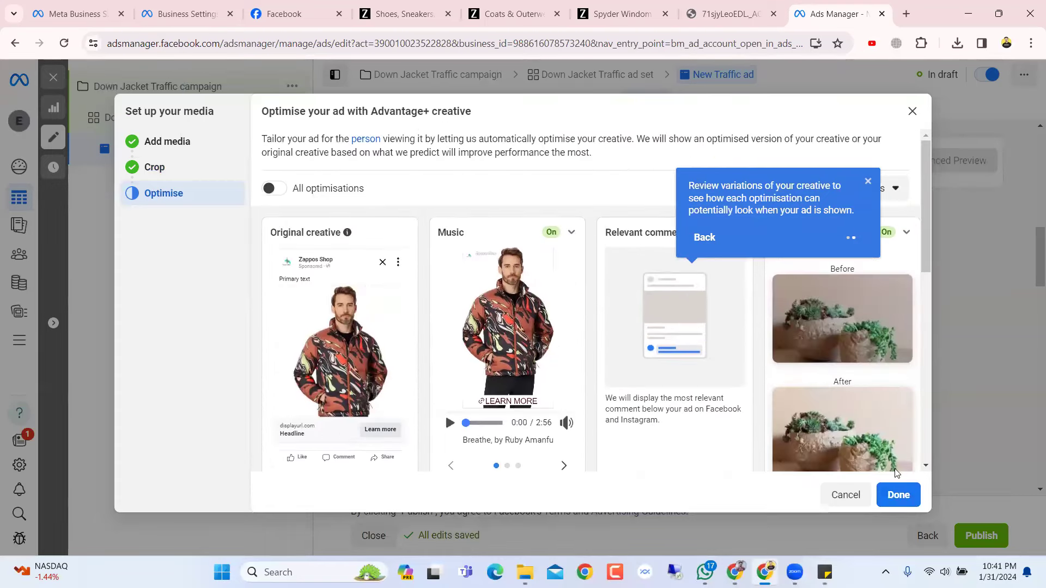
left_click(904, 495)
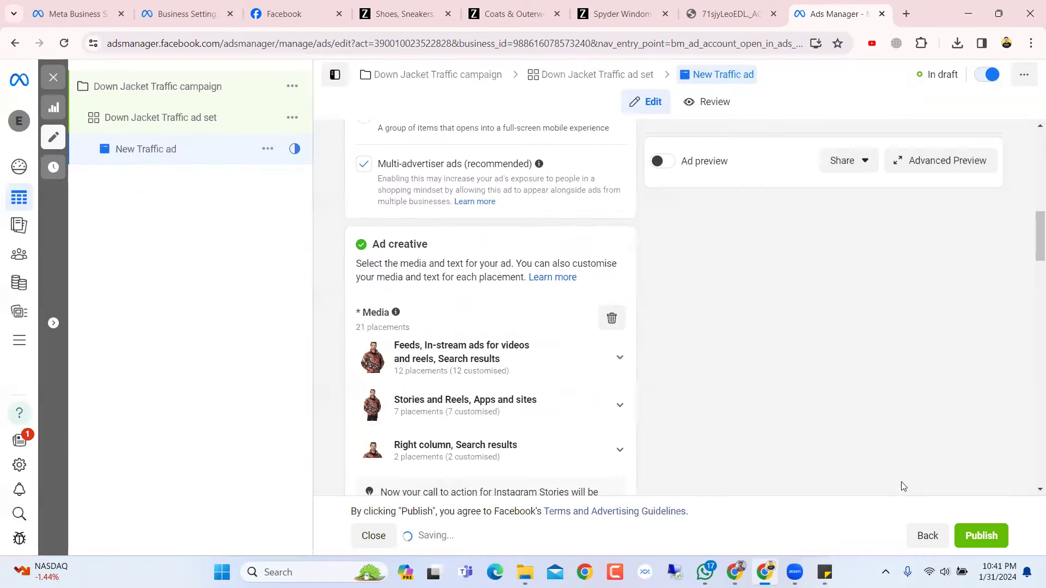
- Turn on the ad preview for the New Traffic ad and look over its placements and Advantage+ creative section
scroll(733, 262, "down", 4)
left_click(669, 161)
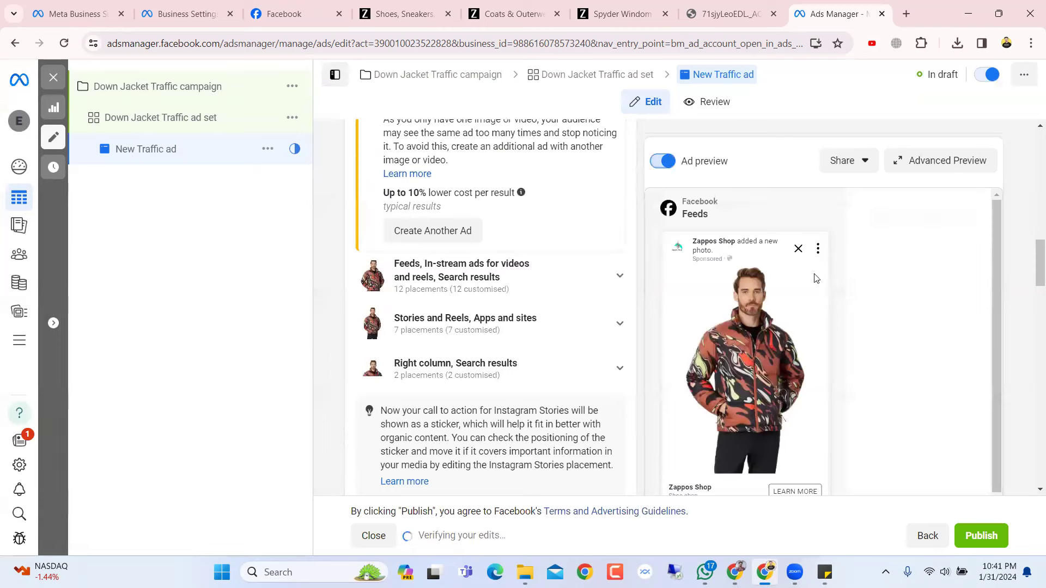
scroll(799, 331, "down", 2)
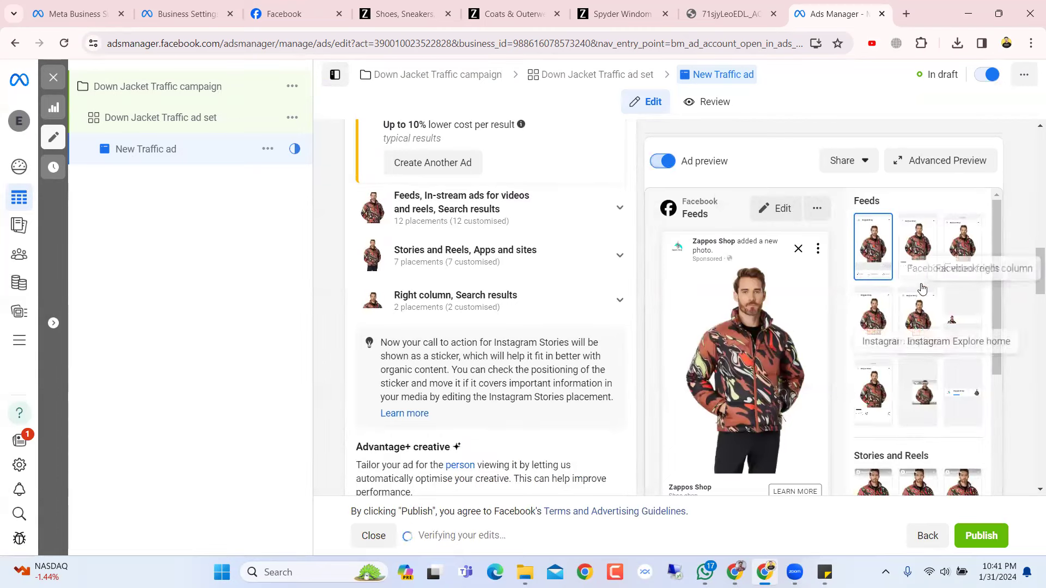
scroll(820, 352, "down", 3)
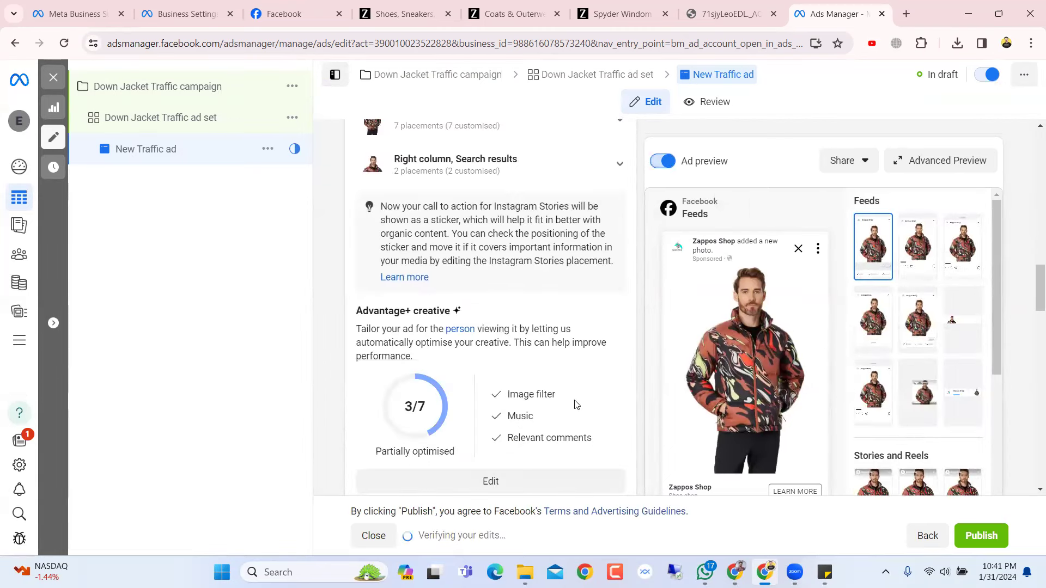
- Dismiss the "Cost per result may rise due to too few ad creatives" notice and check the Advantage+ creative section
scroll(574, 402, "up", 8)
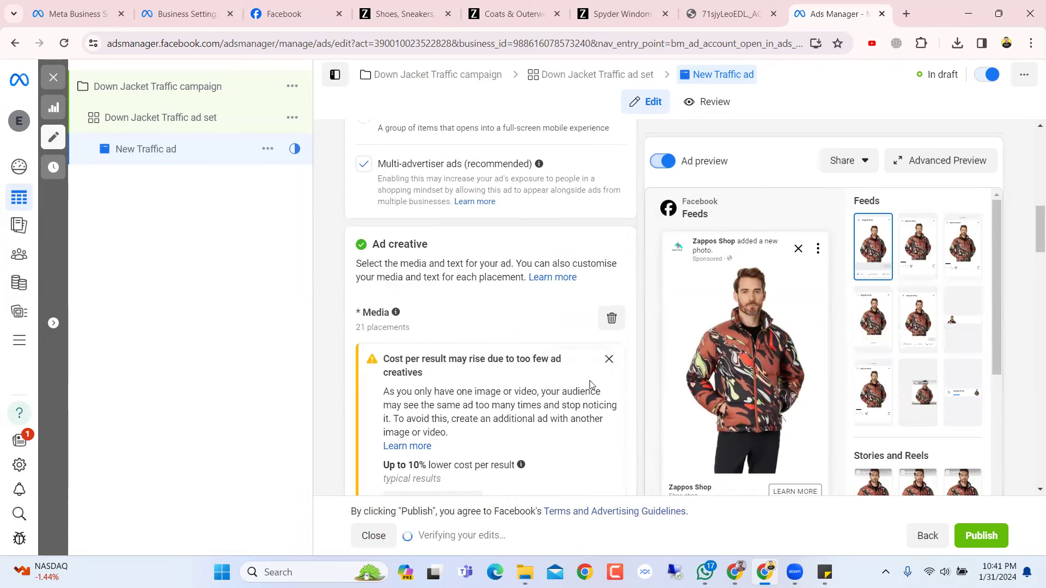
left_click(608, 359)
scroll(473, 425, "down", 5)
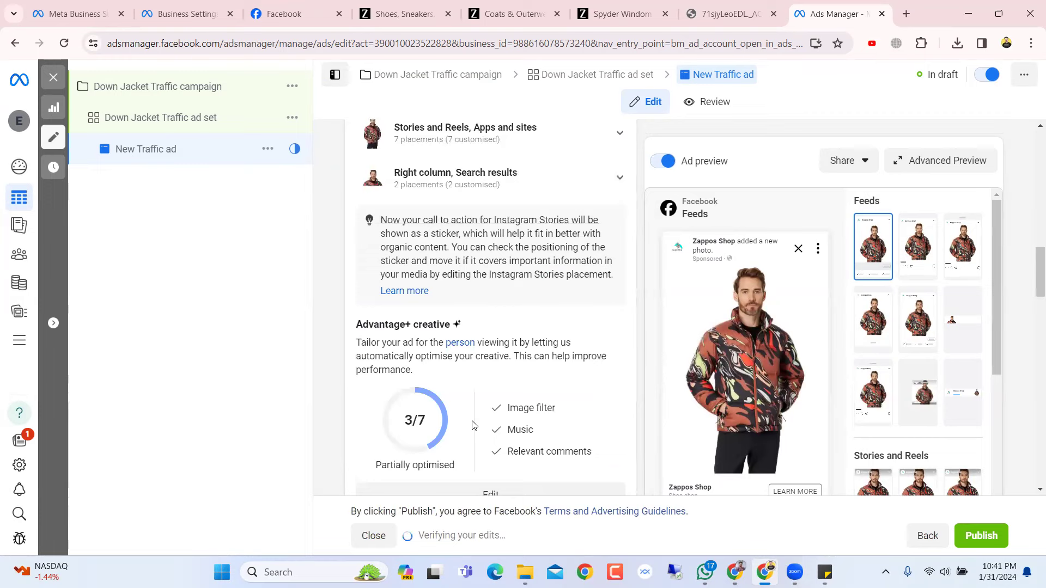
scroll(473, 426, "down", 5)
scroll(473, 426, "up", 5)
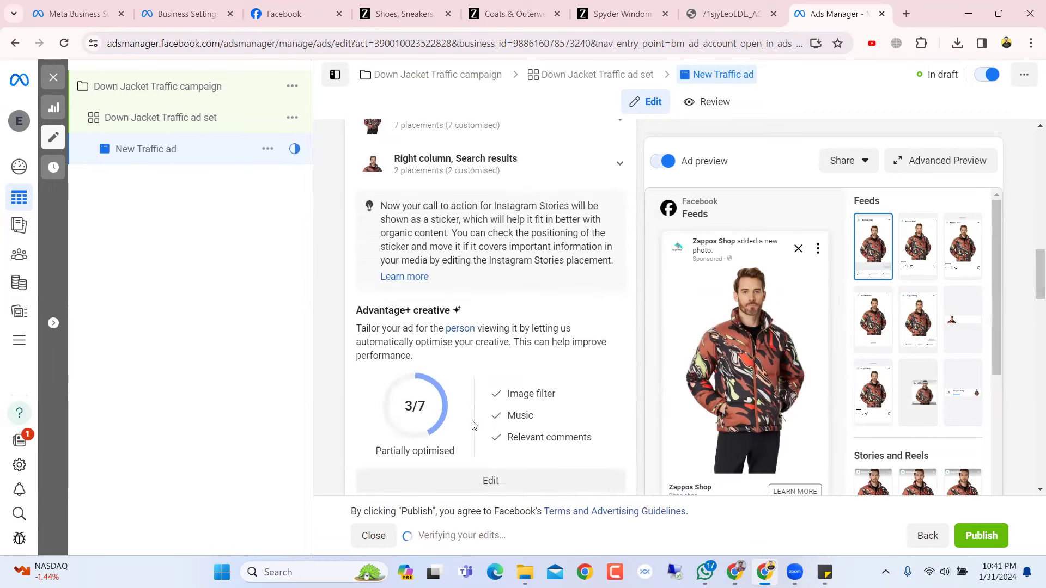
- Switch to the Zappos page of the black Spyder Windom Down Jacket and examine its photos, colours and sizes
left_click(707, 8)
left_click(648, 8)
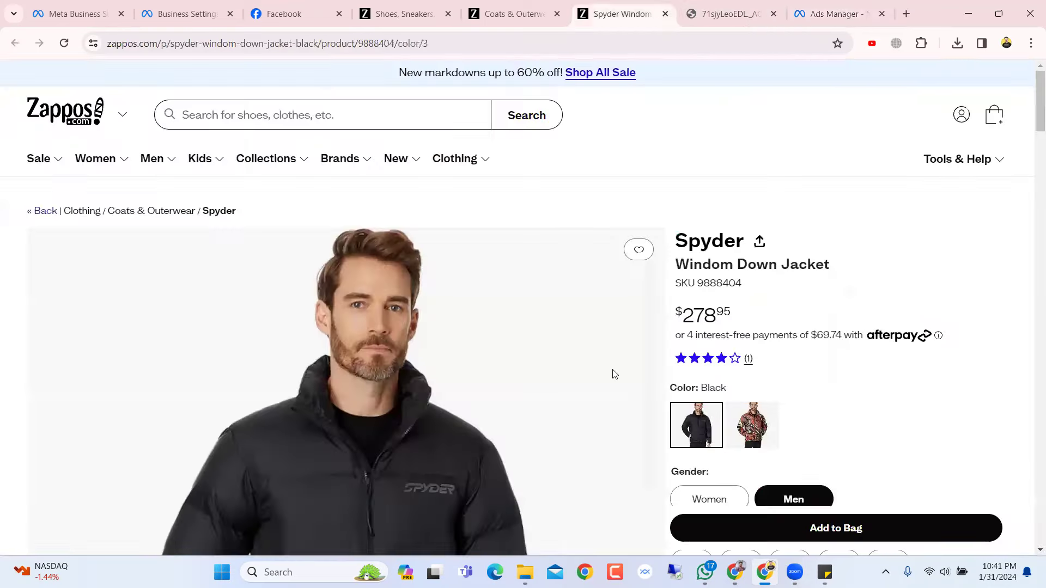
scroll(563, 303, "down", 5)
scroll(958, 182, "up", 4)
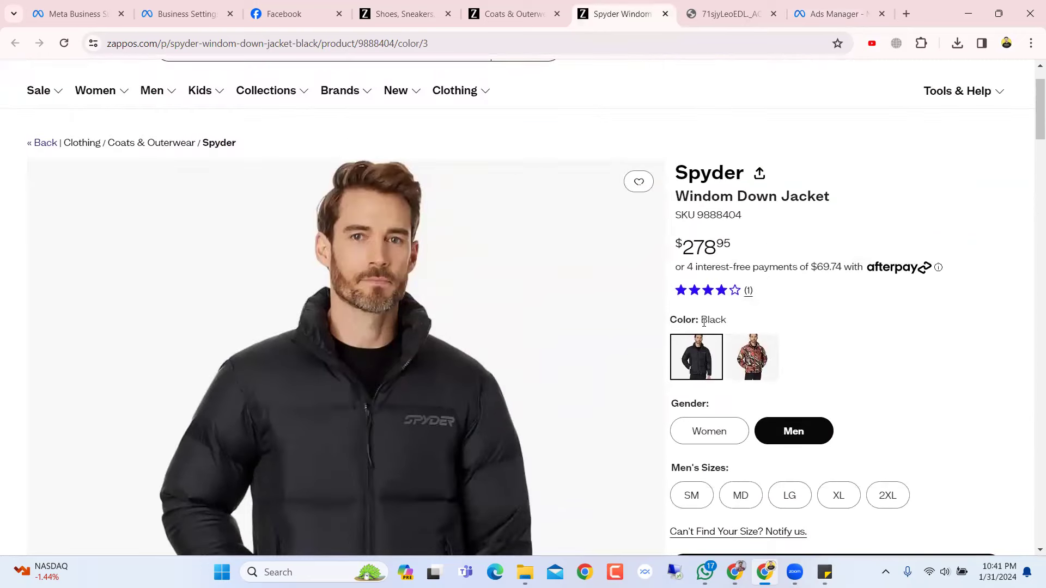
scroll(705, 325, "down", 5)
scroll(711, 330, "up", 4)
scroll(711, 329, "down", 6)
scroll(719, 327, "up", 6)
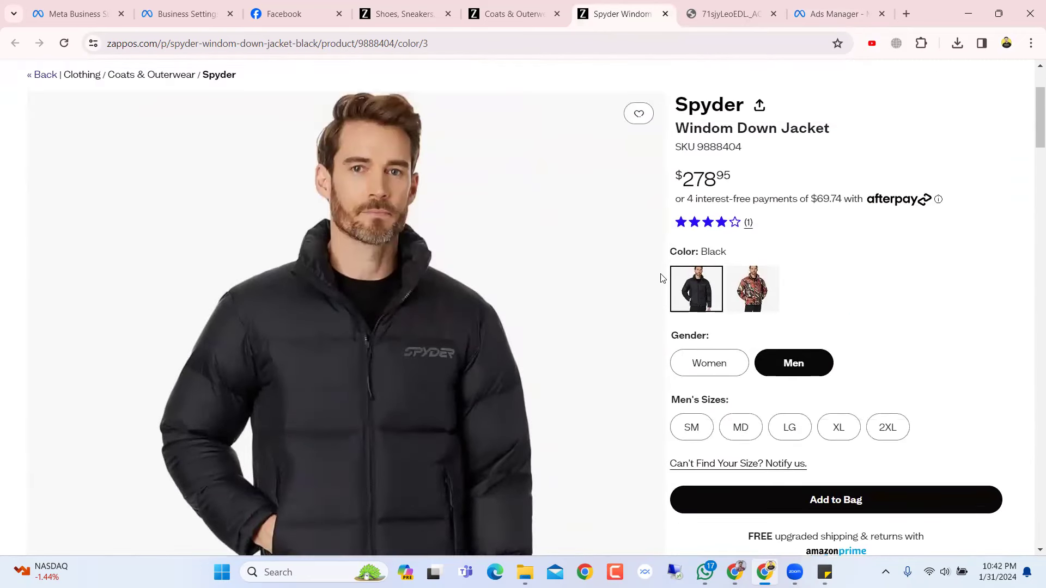
scroll(378, 322, "down", 5)
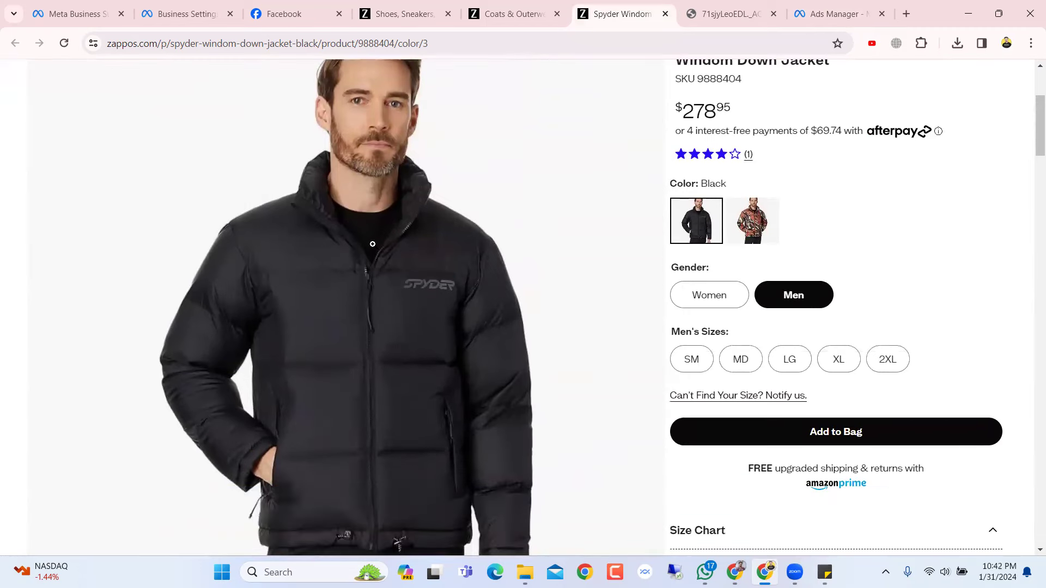
scroll(378, 321, "up", 5)
scroll(729, 310, "down", 1)
- View the jacket in the Multi colour, return it to Black and look through the product photos
left_click(752, 230)
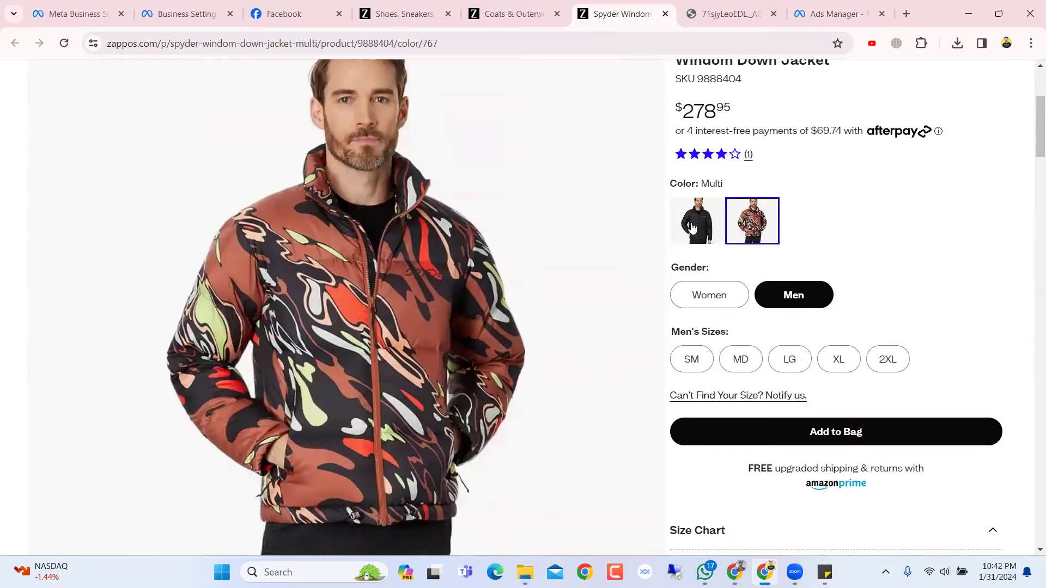
scroll(423, 343, "up", 1)
scroll(423, 343, "down", 1)
left_click(695, 223)
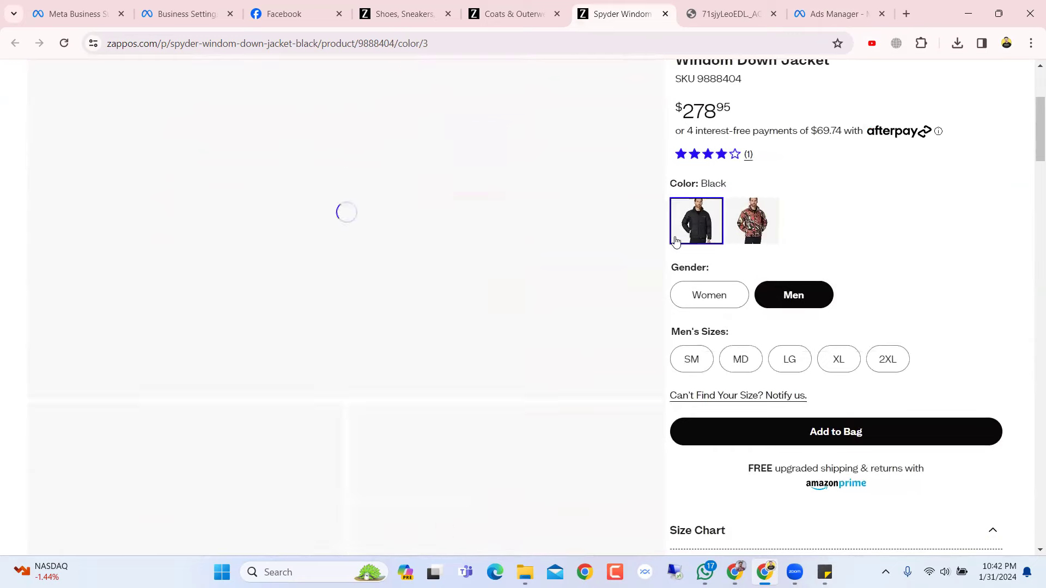
scroll(421, 359, "down", 4)
scroll(421, 359, "down", 5)
scroll(403, 272, "up", 12)
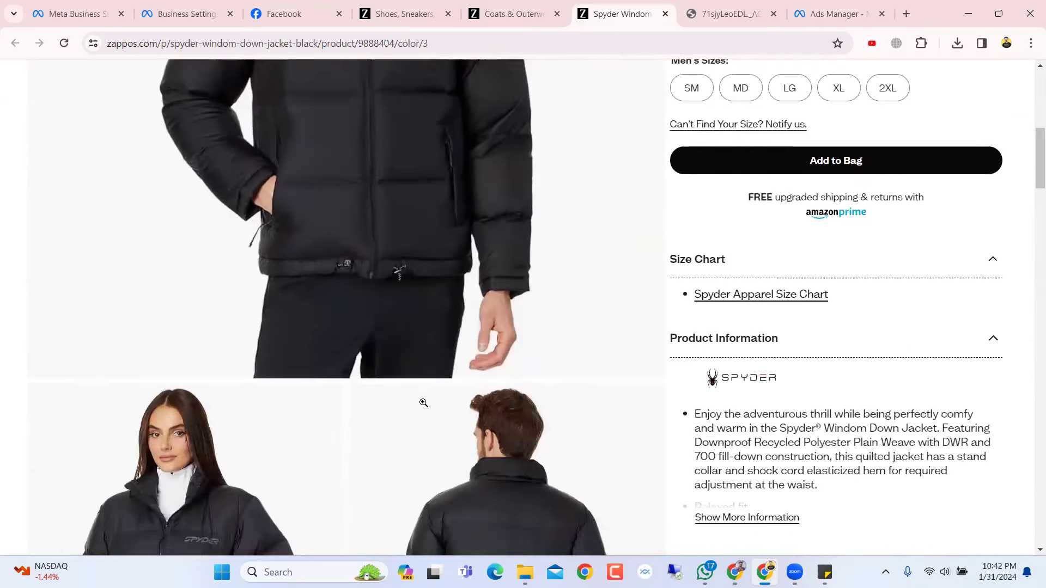
- Open the black jacket's main photo in a new tab and save it as image 61CbosTFSiL._AC_SR736,920_
right_click(422, 141)
left_click(464, 153)
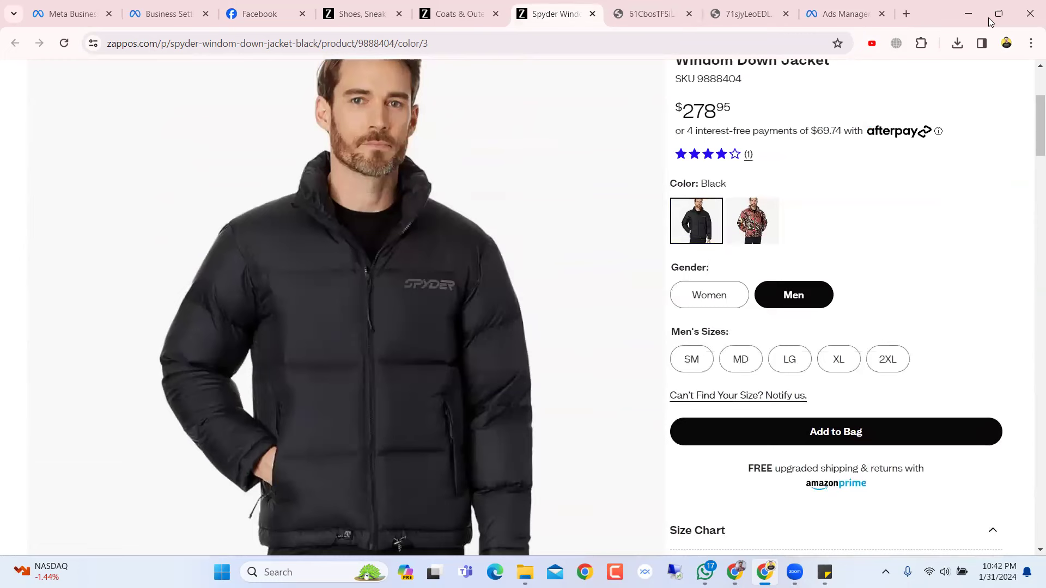
left_click(654, 4)
right_click(414, 241)
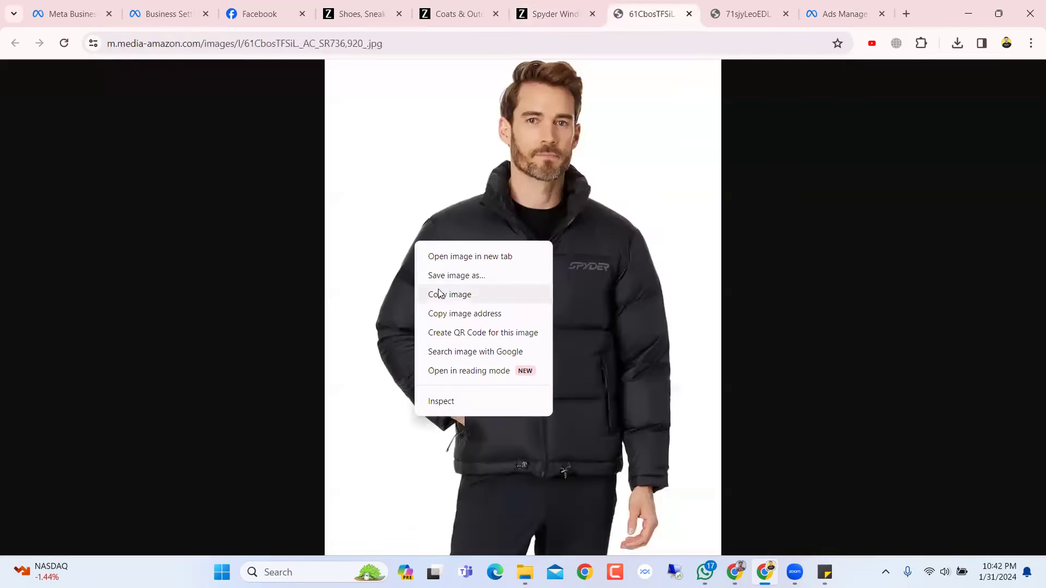
left_click(445, 276)
left_click(738, 440)
left_click(572, 4)
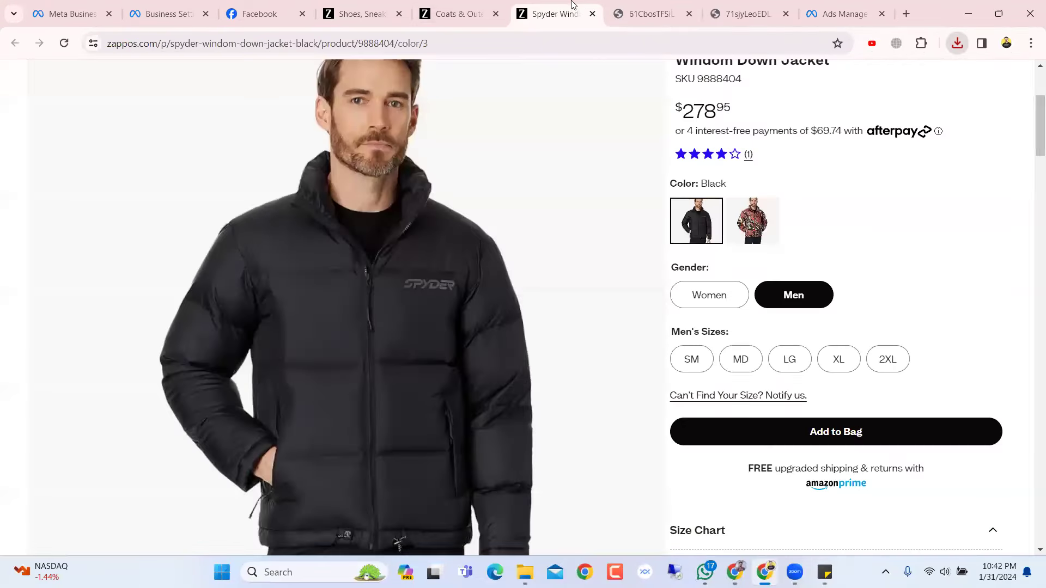
left_click(502, 5)
left_click(372, 5)
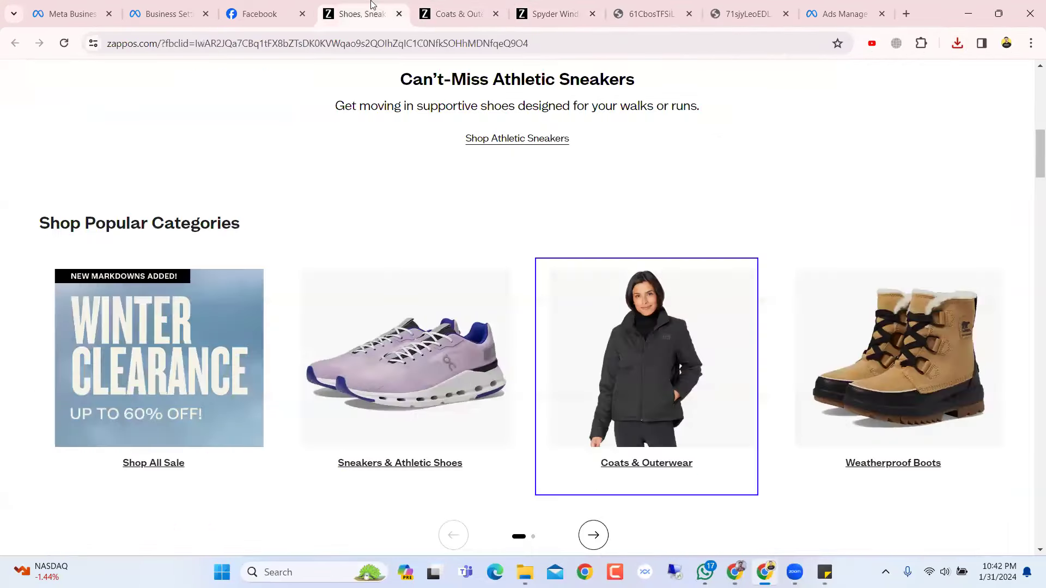
left_click(584, 12)
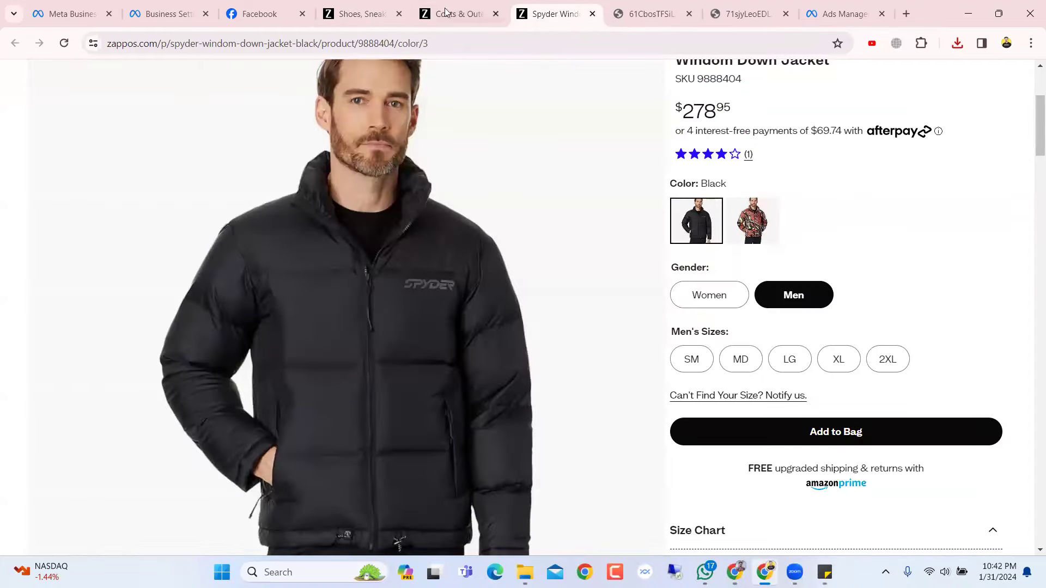
- Return to Ads Manager and check the New Traffic ad's Feeds media placements and Format options
left_click(850, 12)
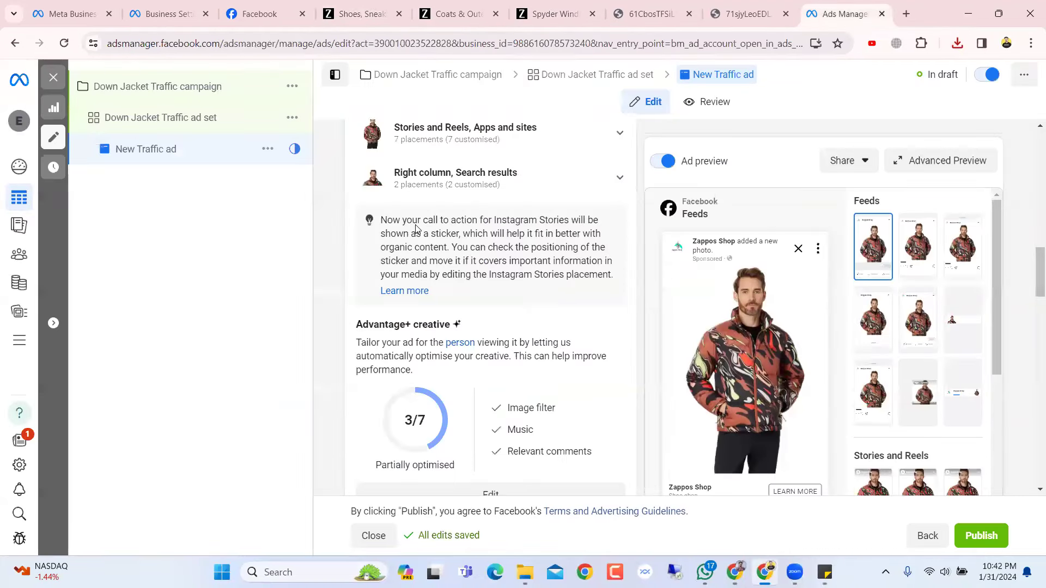
scroll(415, 227, "up", 4)
left_click(495, 294)
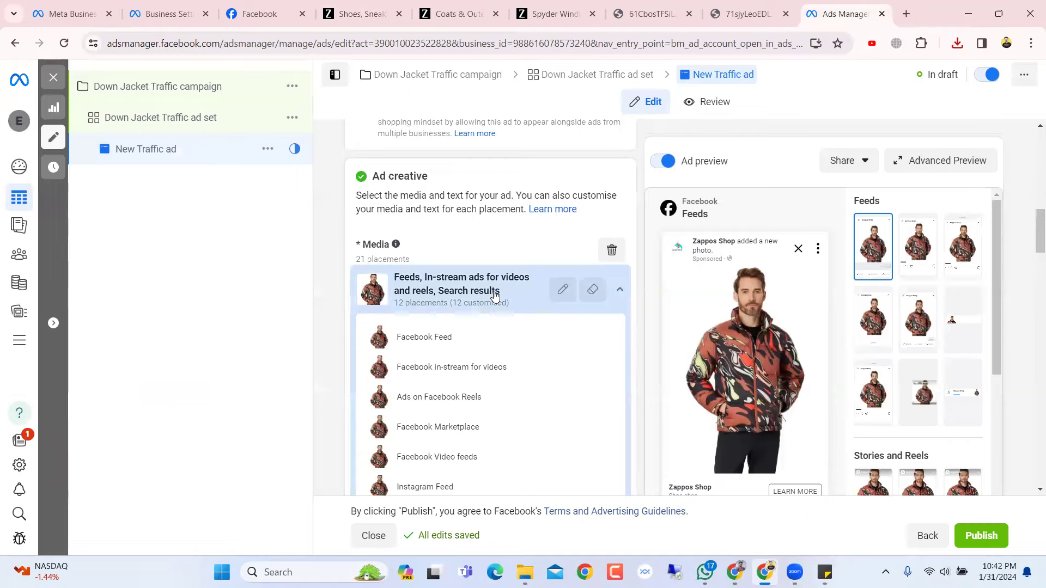
left_click(495, 294)
scroll(494, 295, "down", 8)
scroll(496, 297, "up", 11)
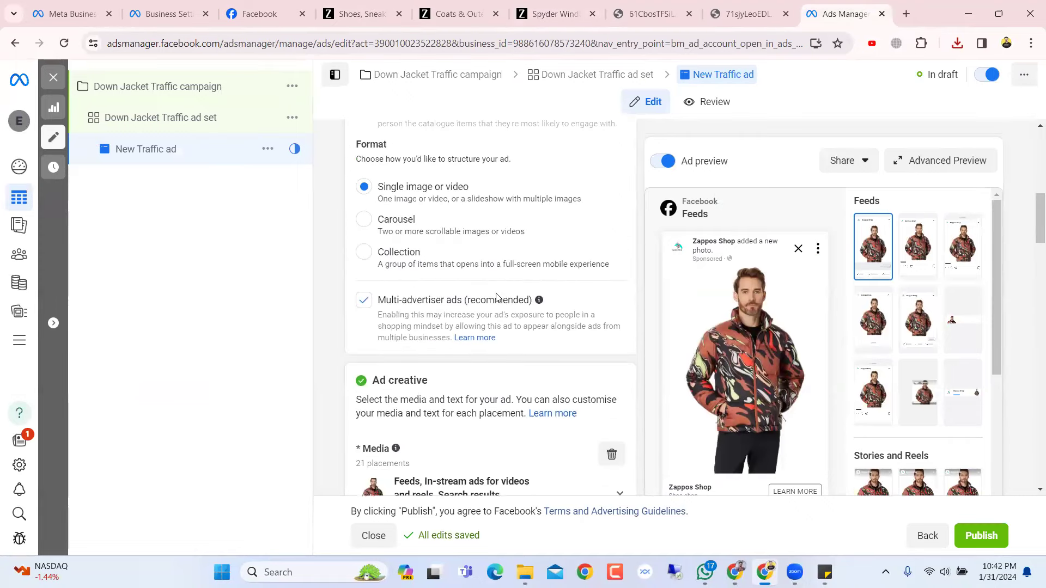
- Change the New Traffic ad's format to Carousel
scroll(495, 296, "up", 1)
scroll(400, 266, "up", 1)
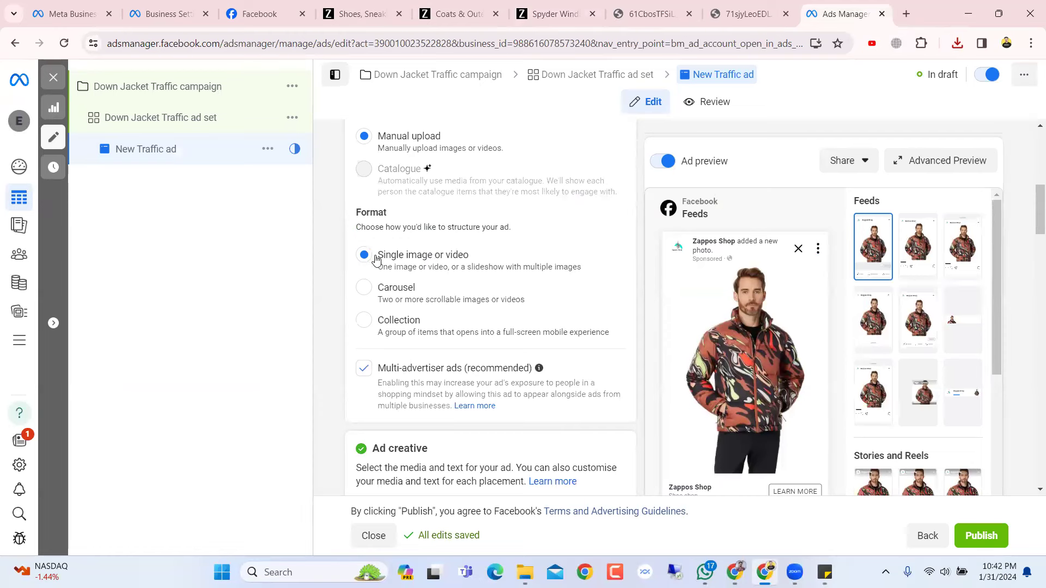
left_click(383, 295)
- Upload 61CbosTFSiL._AC_SR736,920_ from Downloads as the first carousel image card and collapse its details
scroll(380, 294, "down", 7)
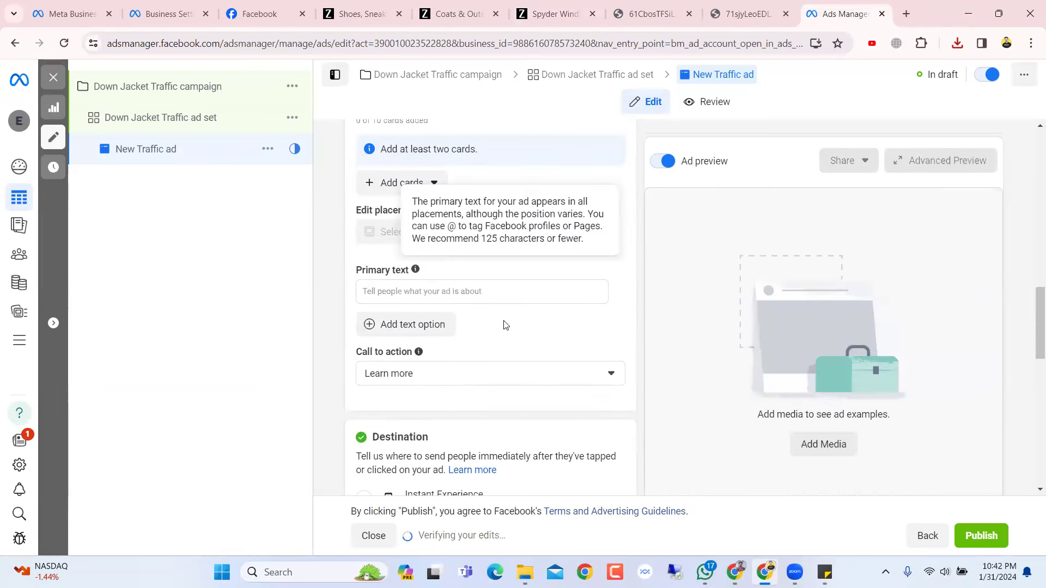
scroll(550, 370, "down", 4)
scroll(550, 368, "up", 6)
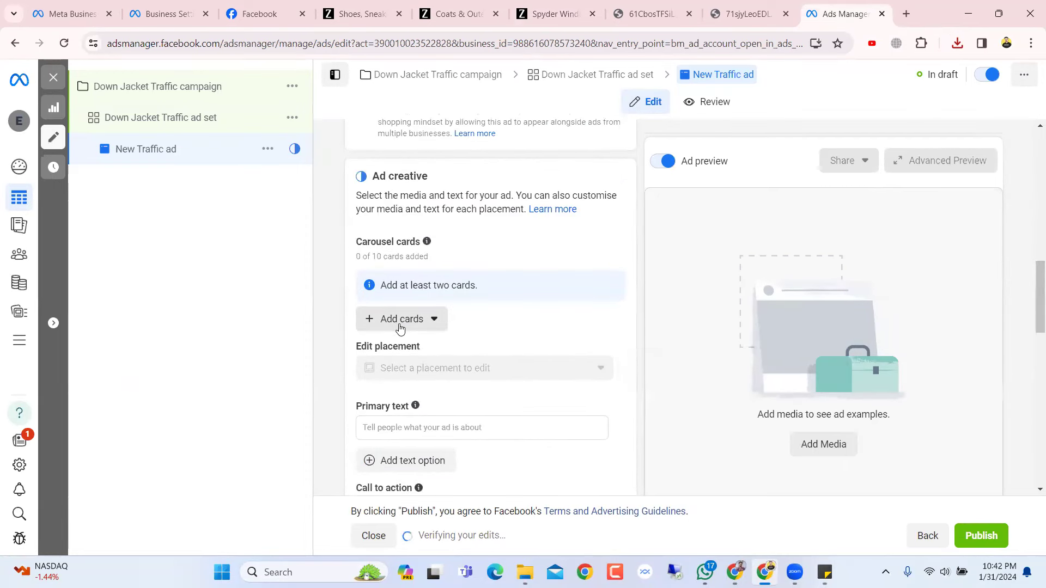
left_click(411, 326)
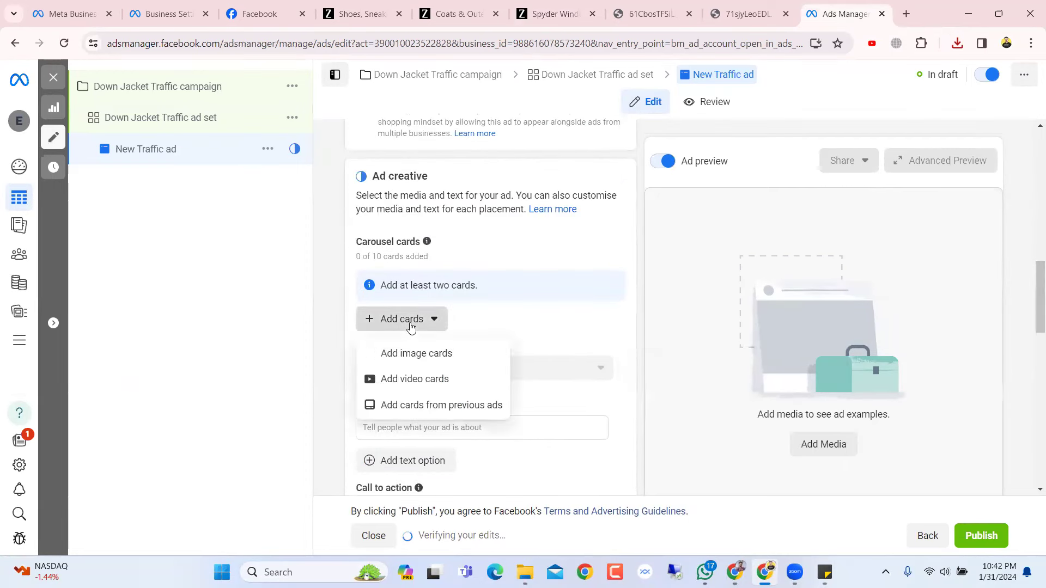
left_click(410, 355)
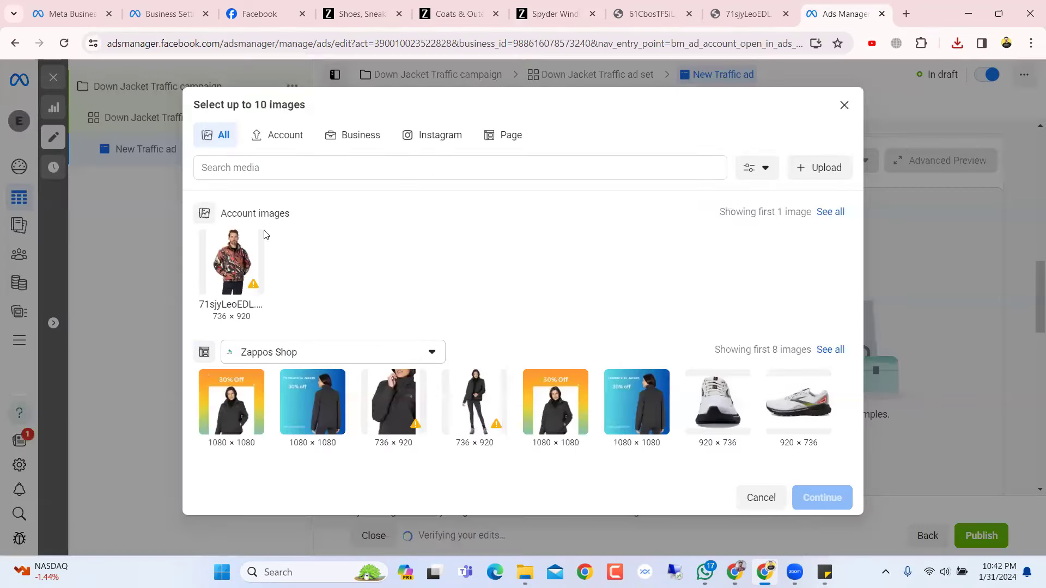
left_click(814, 168)
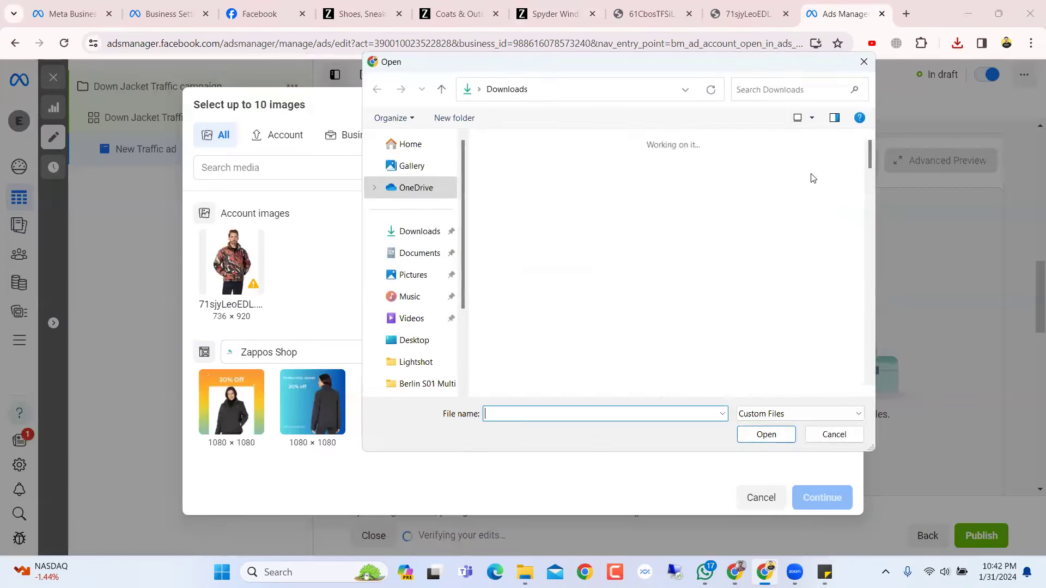
left_click(516, 186)
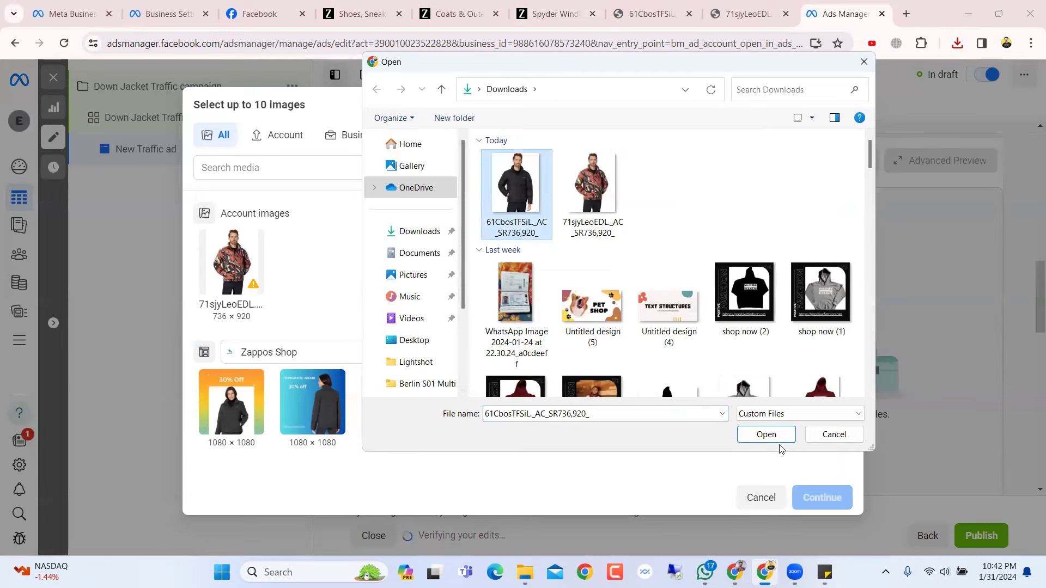
left_click(766, 434)
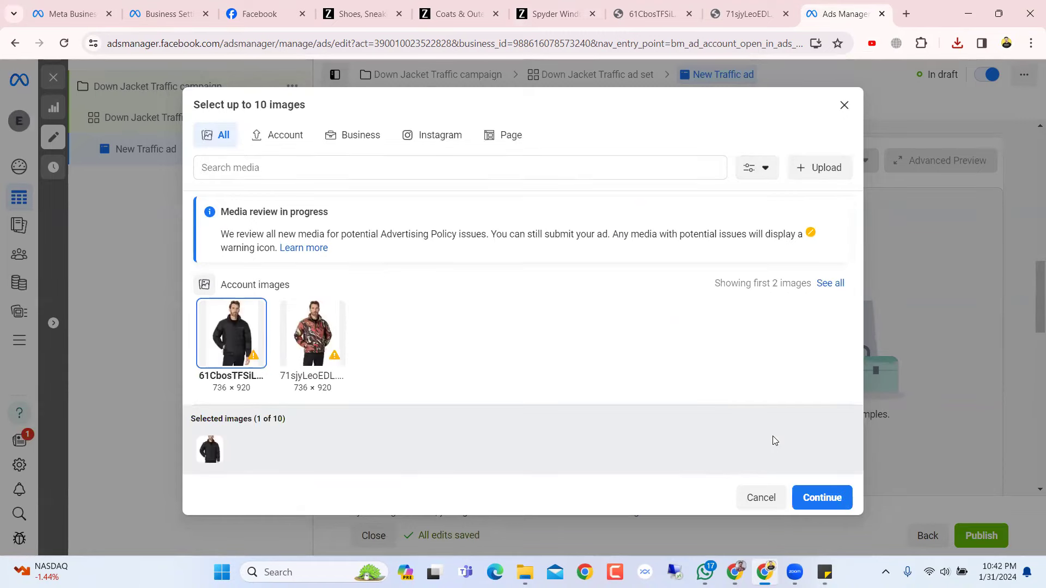
left_click(829, 505)
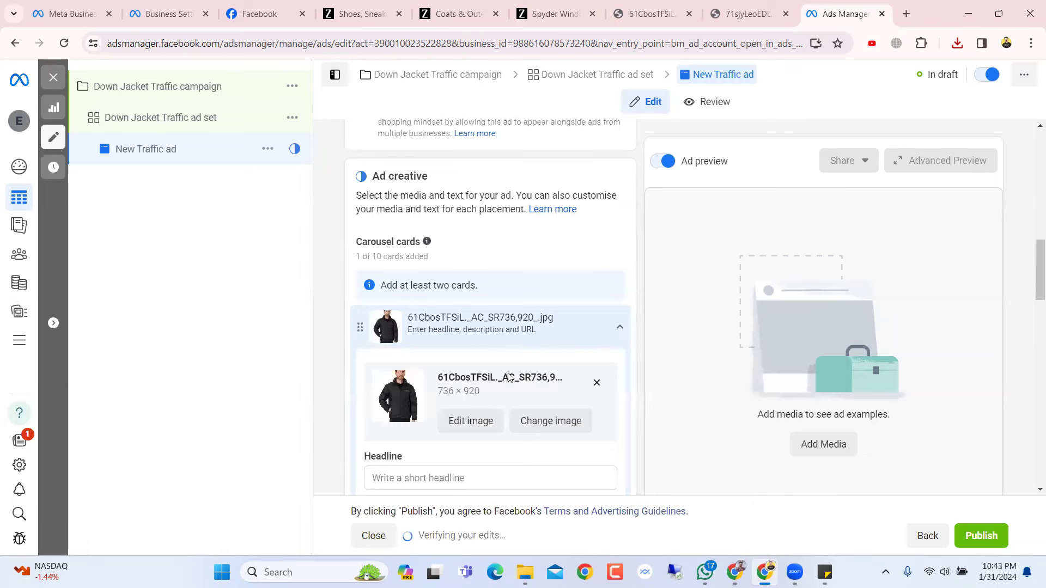
left_click(545, 333)
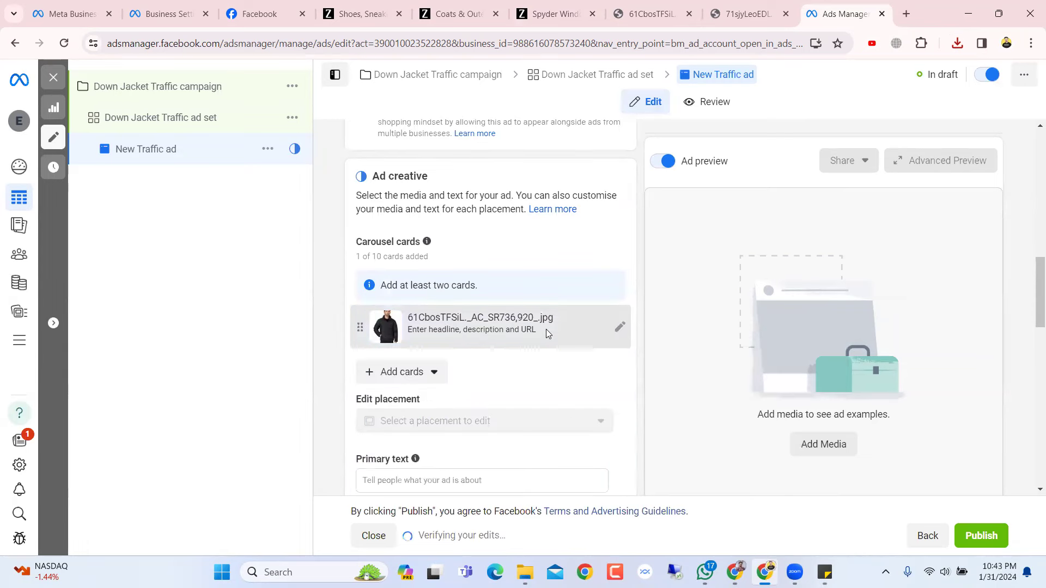
- Add the account image 71sjyLeoEDL._AC_SR736,920_ as the second carousel card and show it in the Feeds preview
scroll(546, 333, "down", 3)
scroll(546, 333, "up", 11)
scroll(545, 333, "down", 10)
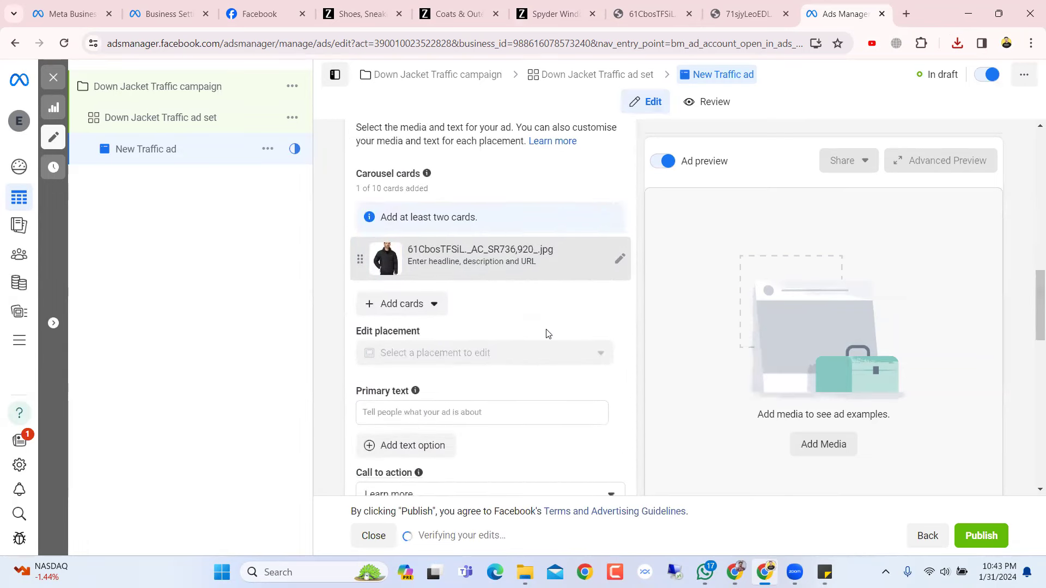
left_click(399, 303)
left_click(410, 338)
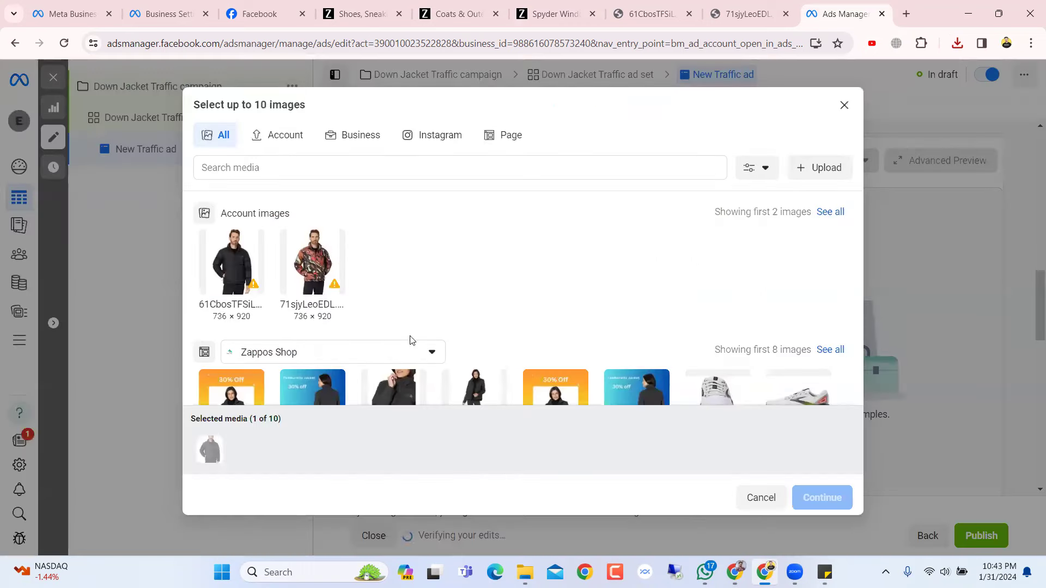
left_click(292, 239)
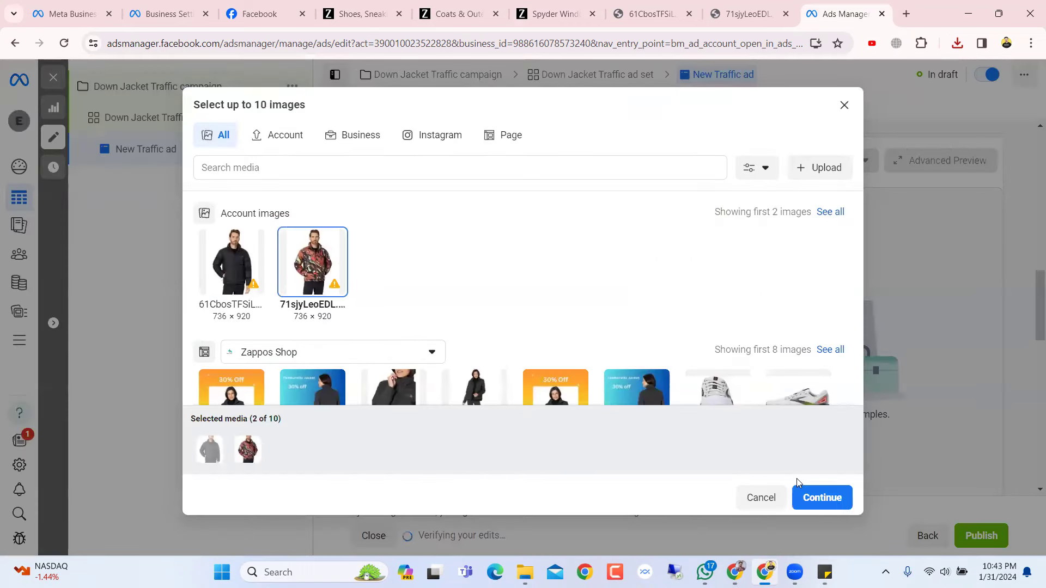
left_click(848, 503)
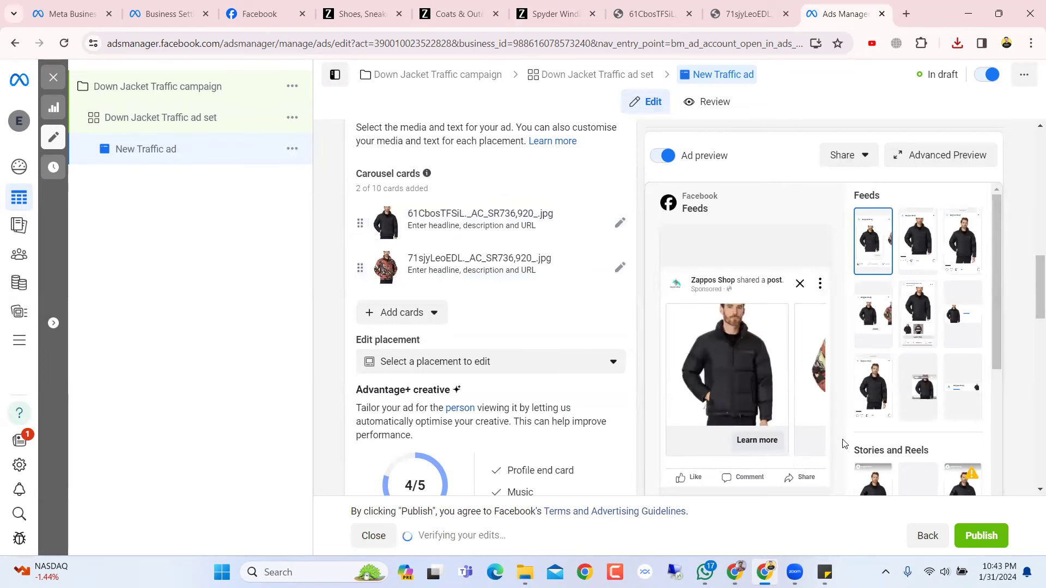
left_click(806, 363)
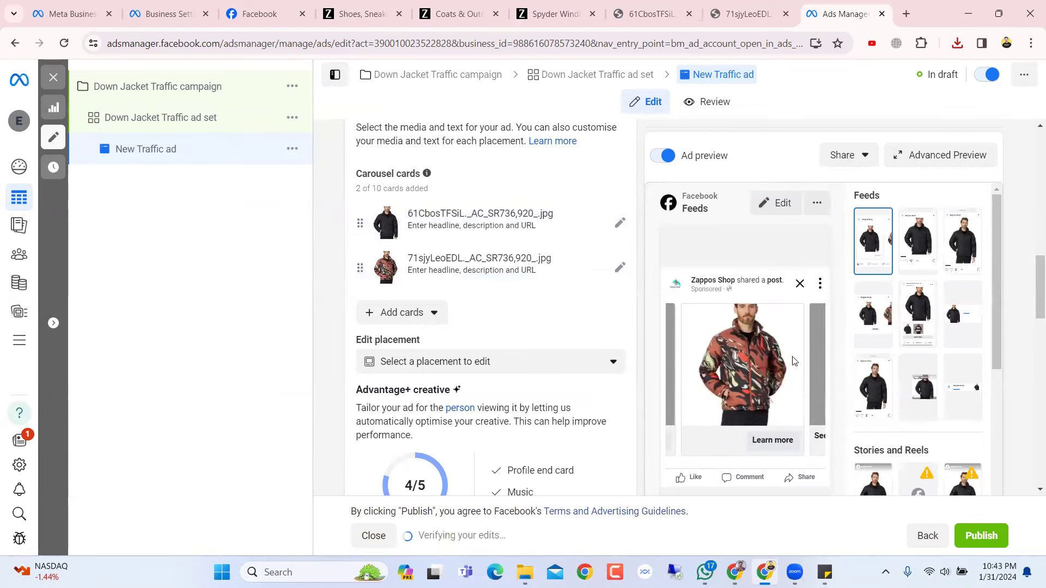
- Crop the black jacket card's image to Square 1:1 after comparing it with the Vertical 9:16 crop, and save it
left_click(619, 225)
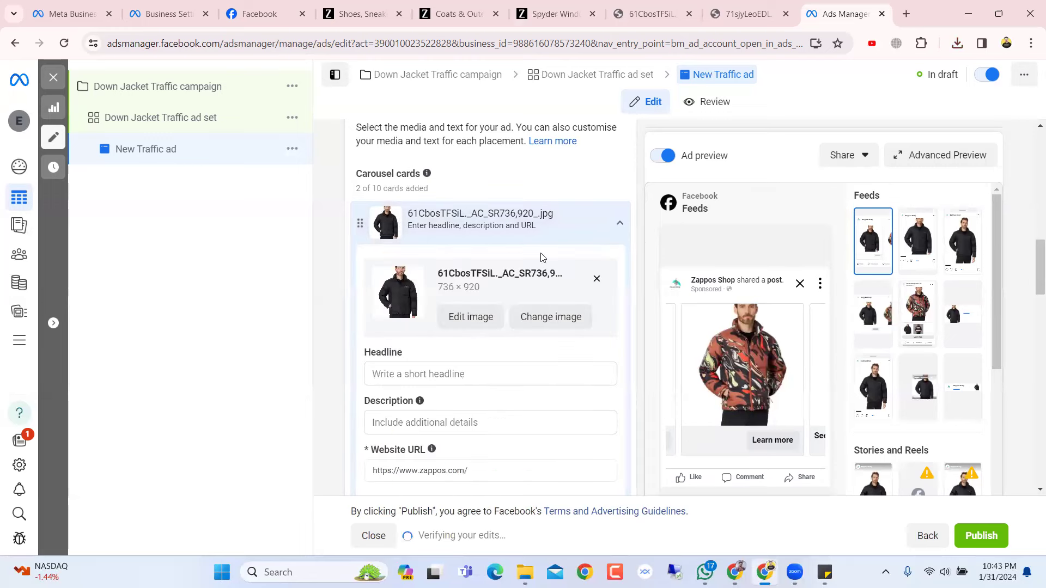
left_click(456, 326)
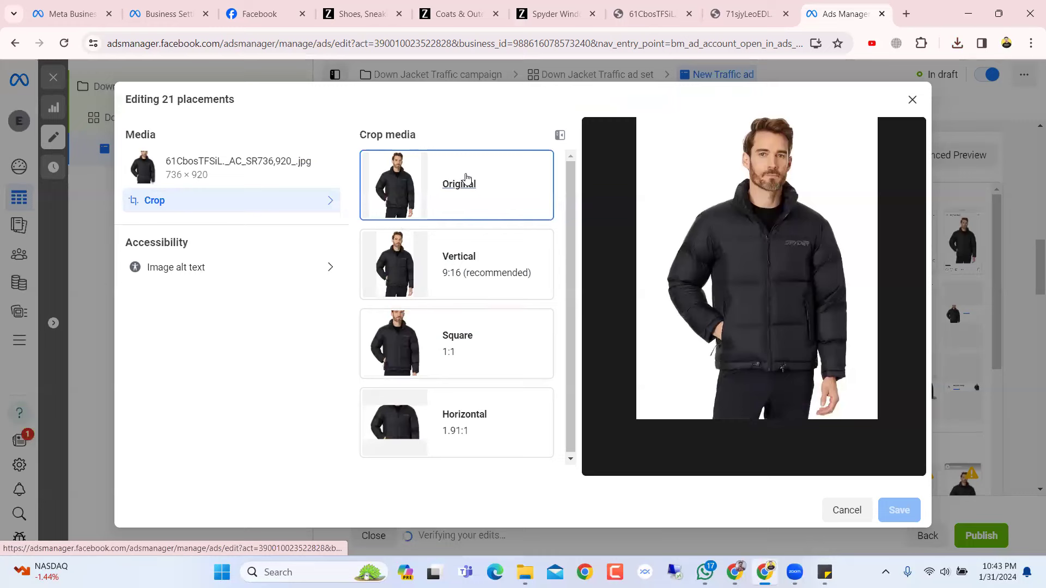
left_click(137, 205)
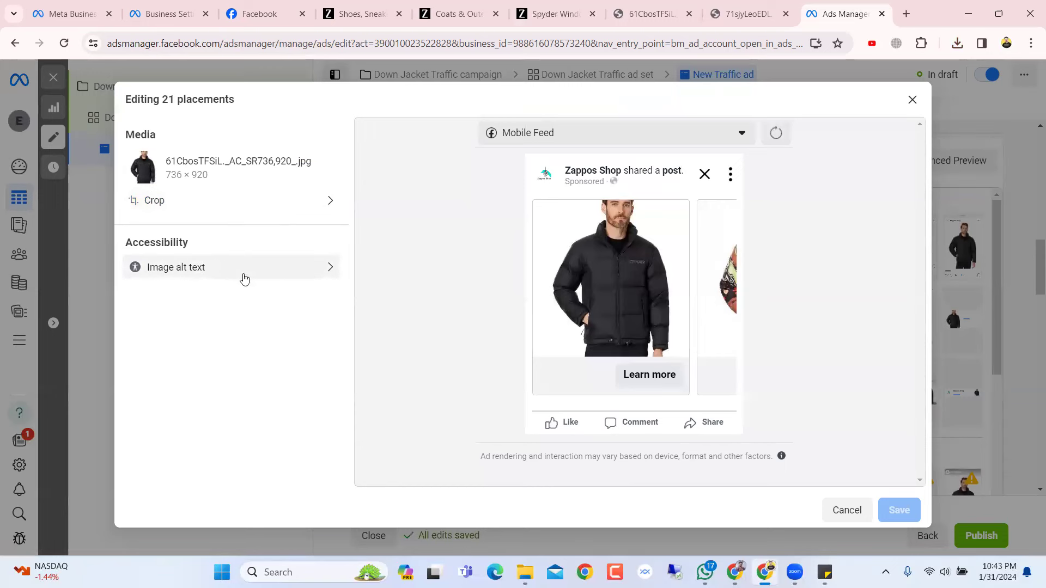
left_click(264, 209)
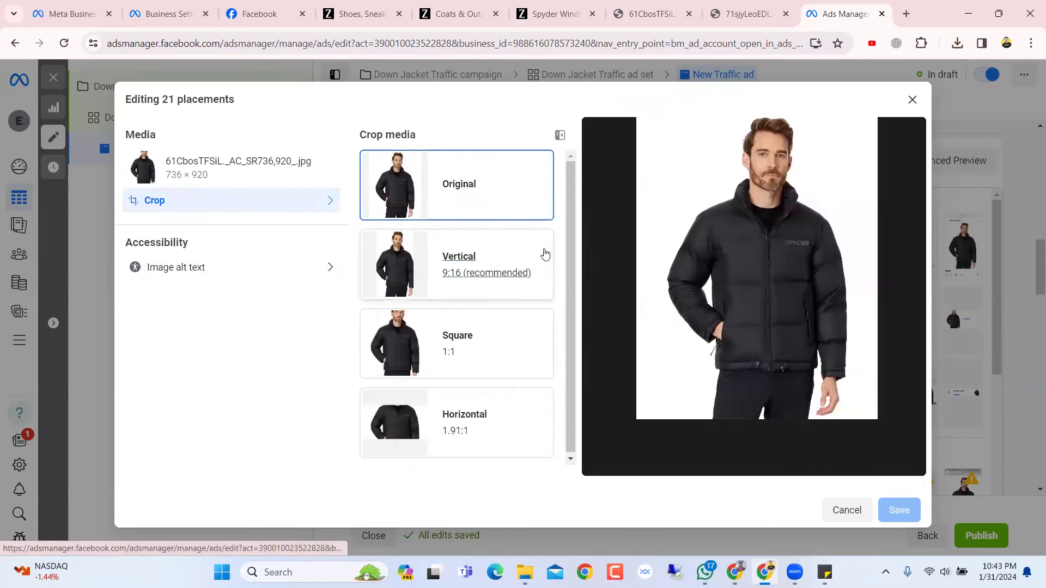
left_click(476, 344)
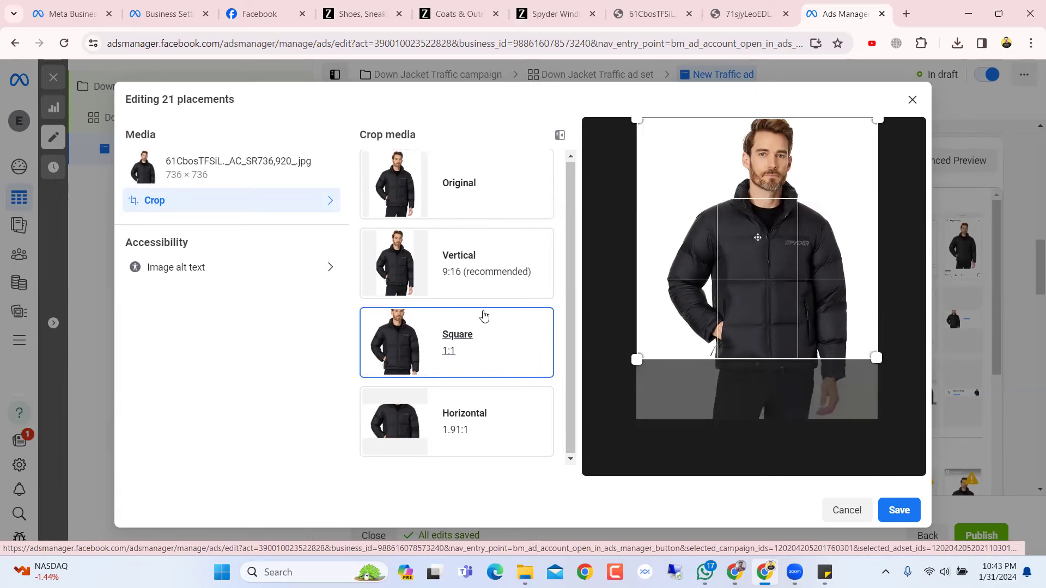
left_click(485, 264)
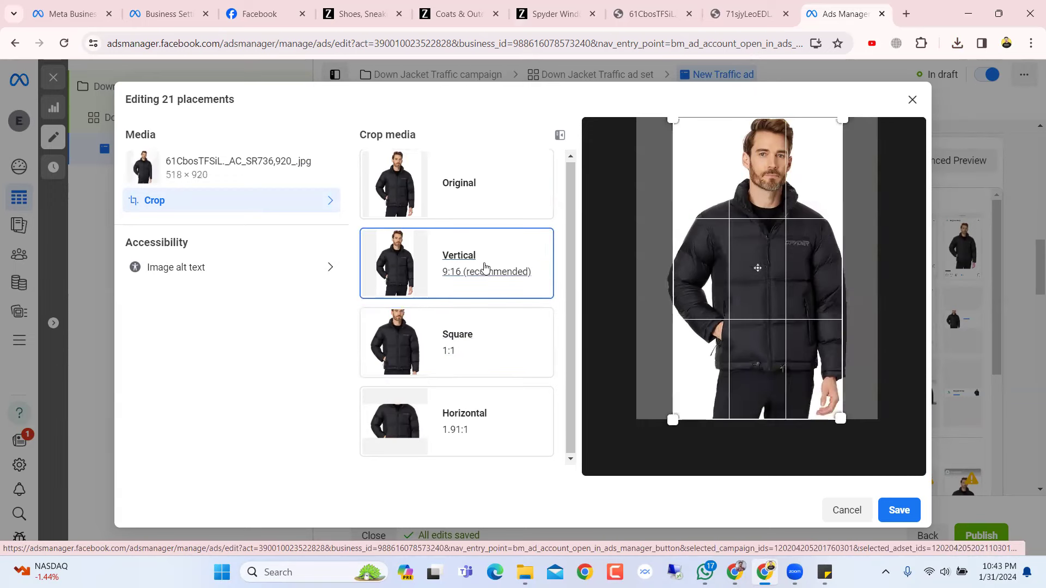
left_click(473, 339)
left_click_drag(798, 246, 796, 215)
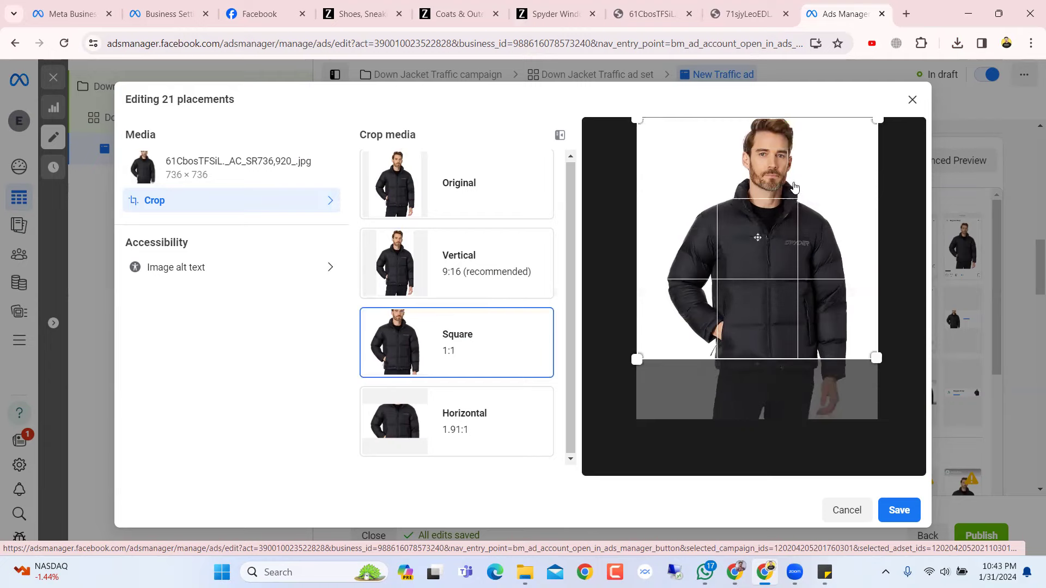
left_click(898, 511)
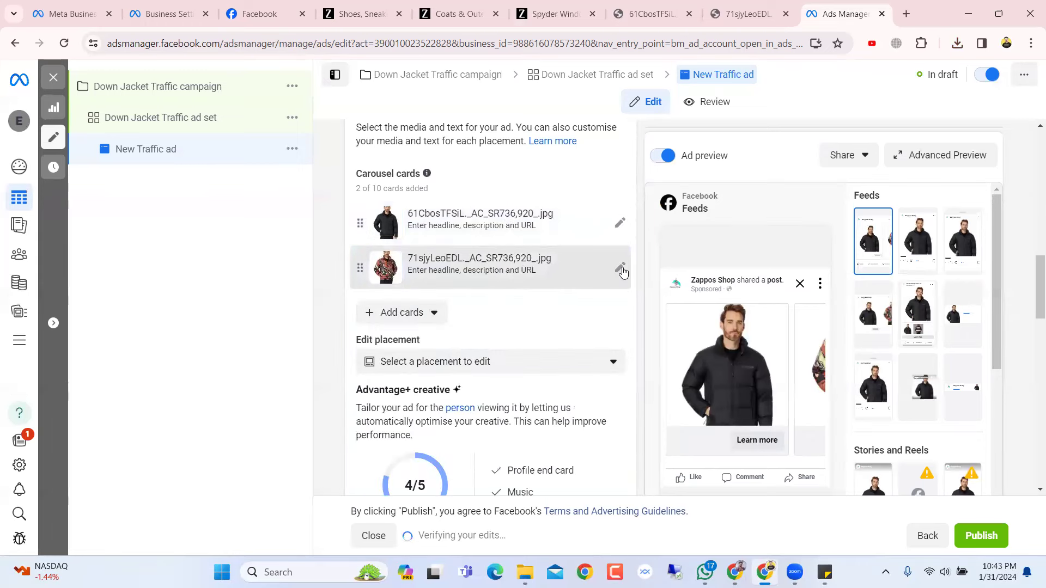
- Crop the multicolour jacket card's image to Square 1:1, save it, and return the carousel preview to the first card
left_click(621, 269)
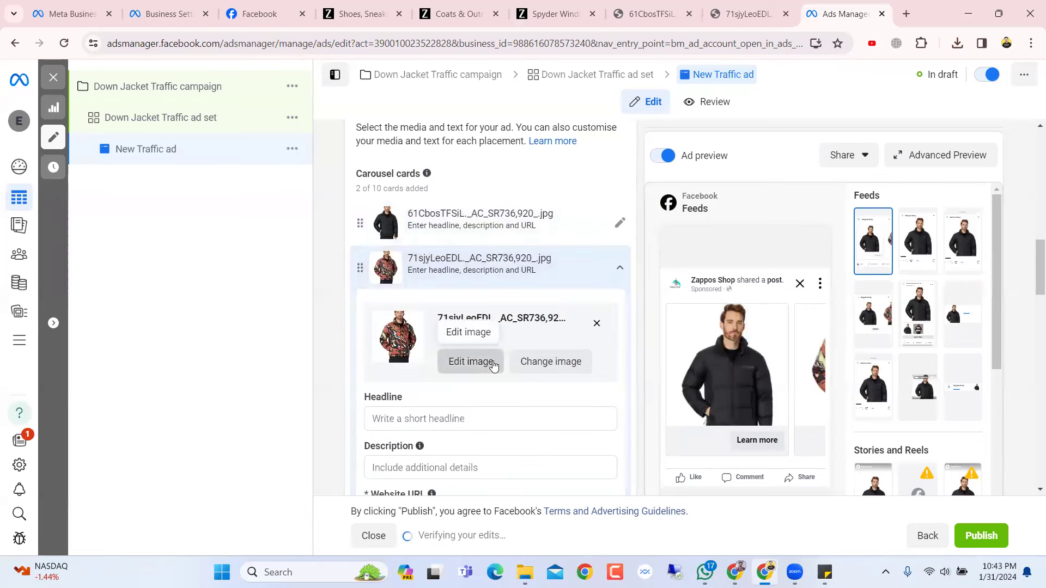
left_click(471, 363)
left_click(495, 333)
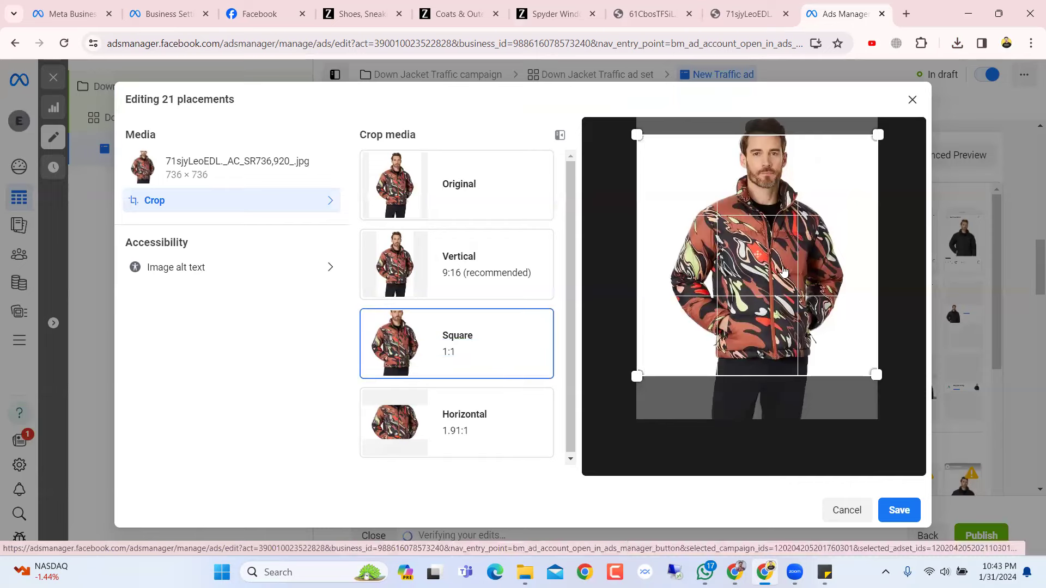
left_click(898, 510)
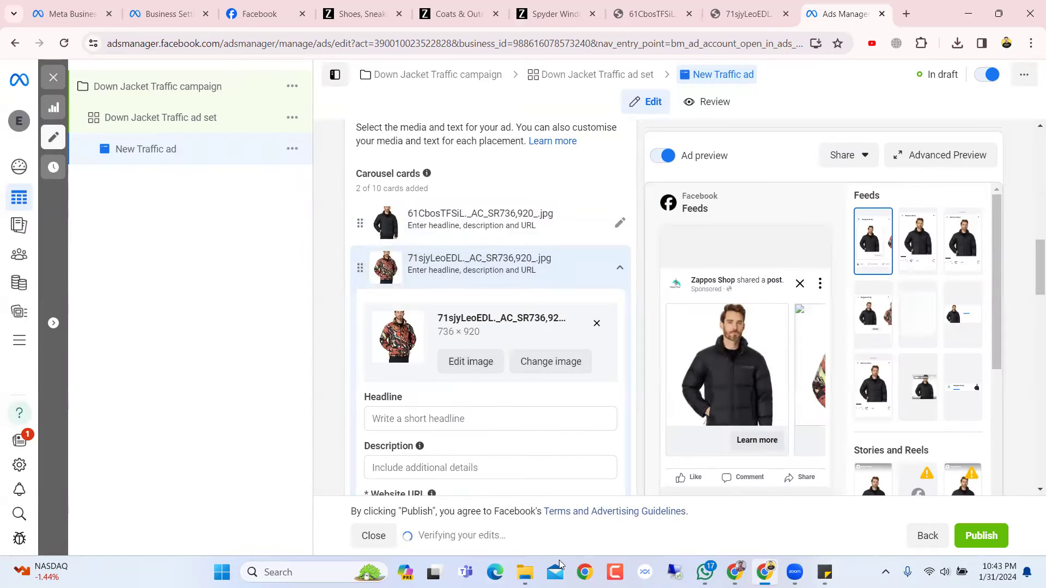
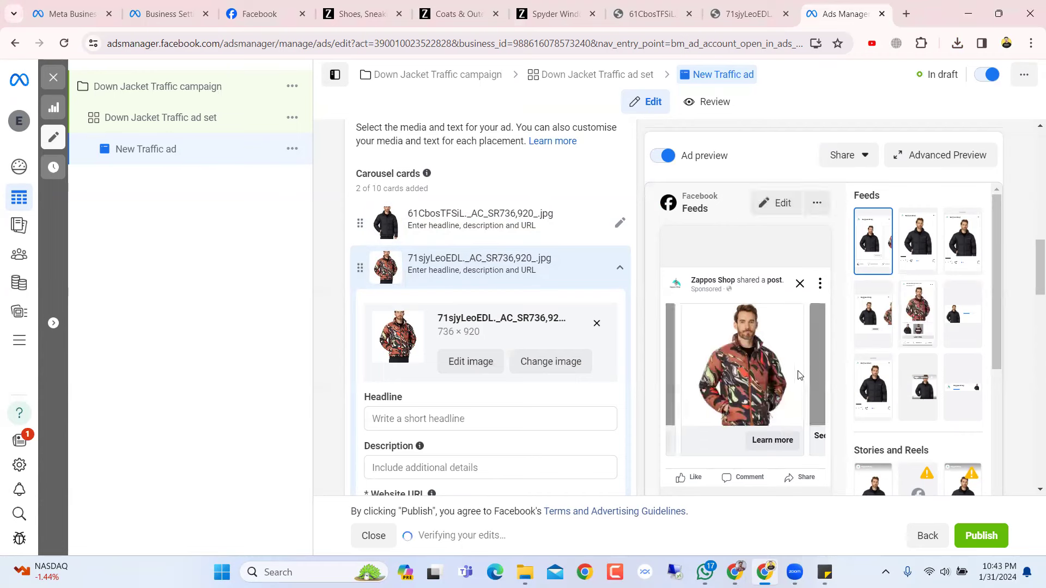
left_click(484, 266)
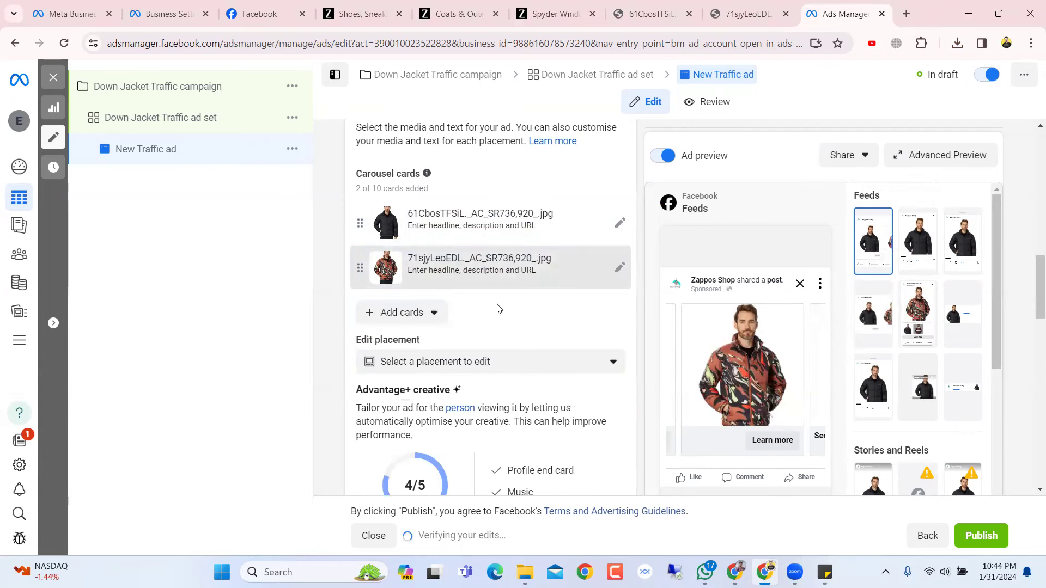
mouse_move(672, 349)
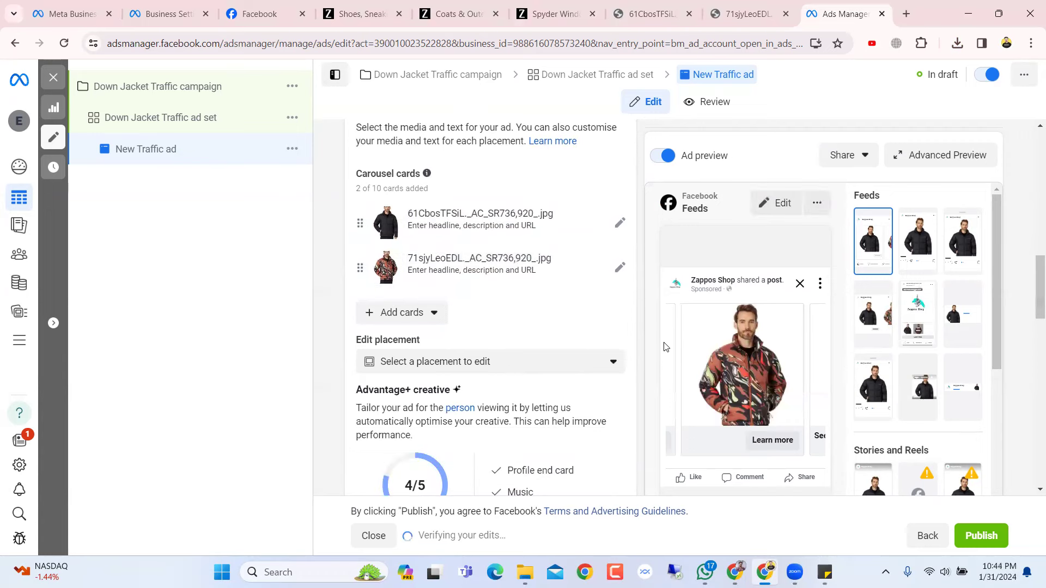
left_click(673, 348)
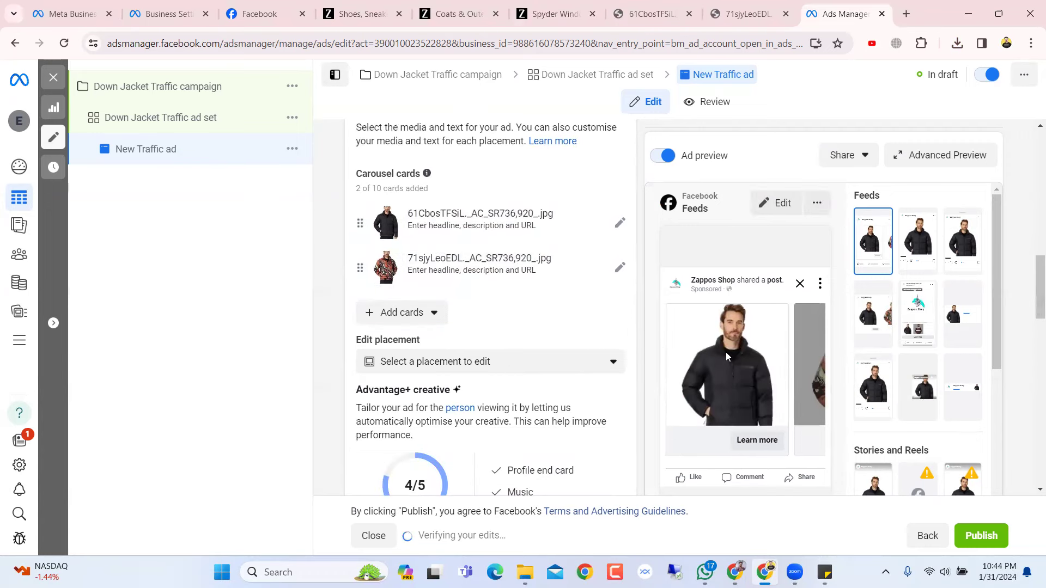
- Go back to the Zappos Spyder Windom Down Jacket page and open the photo of the woman in the black jacket in a new tab
left_click(743, 12)
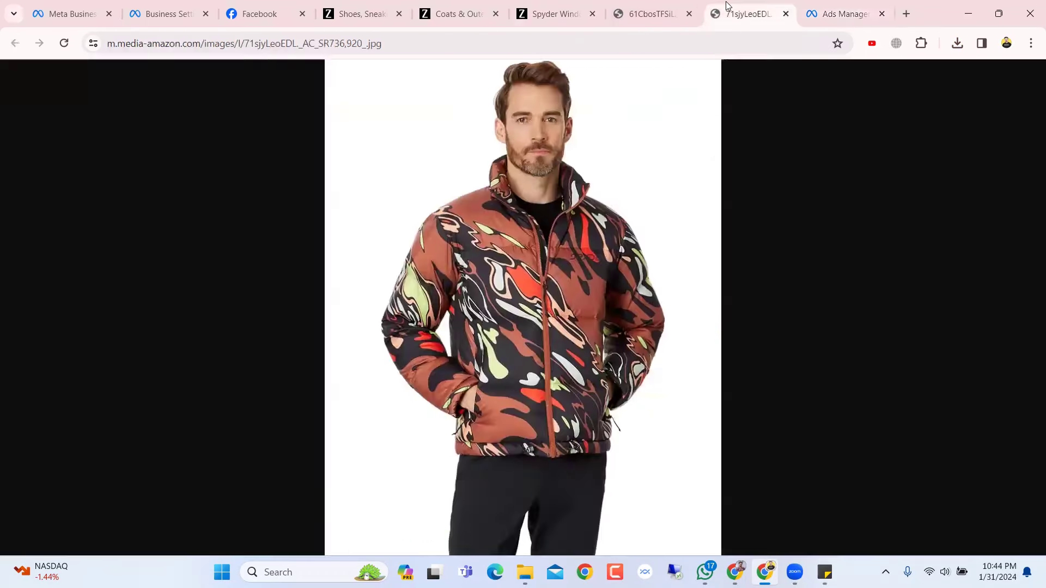
left_click(648, 12)
left_click(556, 14)
scroll(539, 327, "down", 10)
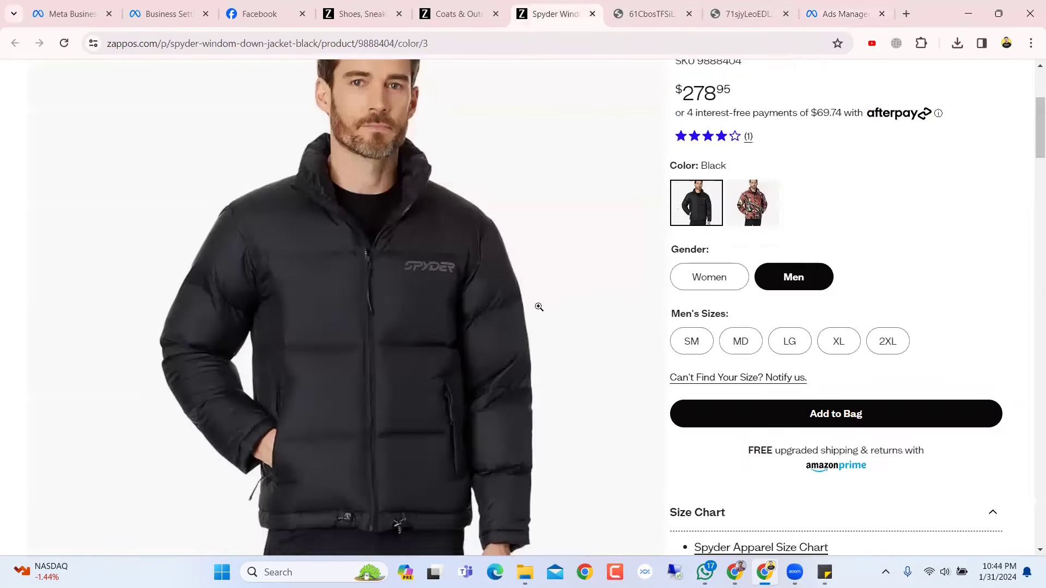
scroll(542, 340, "up", 5)
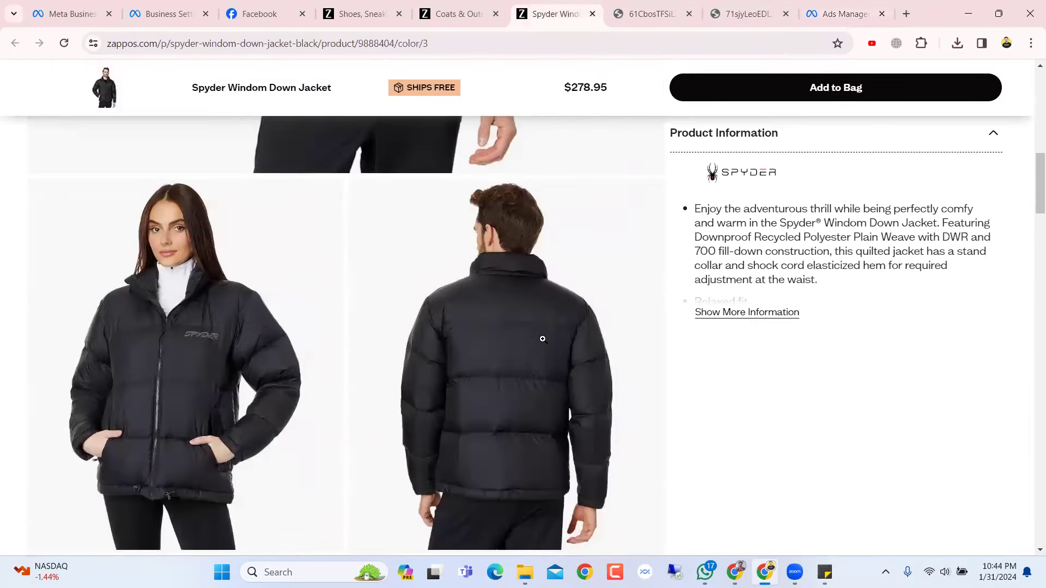
scroll(542, 339, "down", 5)
scroll(542, 339, "up", 5)
right_click(179, 275)
left_click(233, 289)
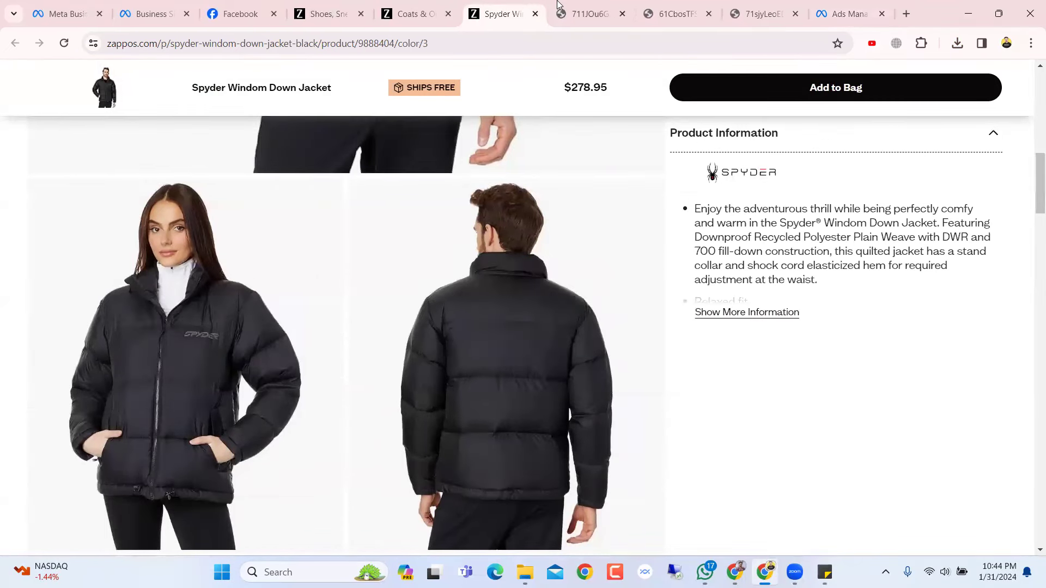
- Save the opened photo of the woman in the black jacket to Downloads as 711JOu6GLYL._AC_SR736,920_.jpg
left_click(585, 13)
right_click(499, 181)
left_click(526, 219)
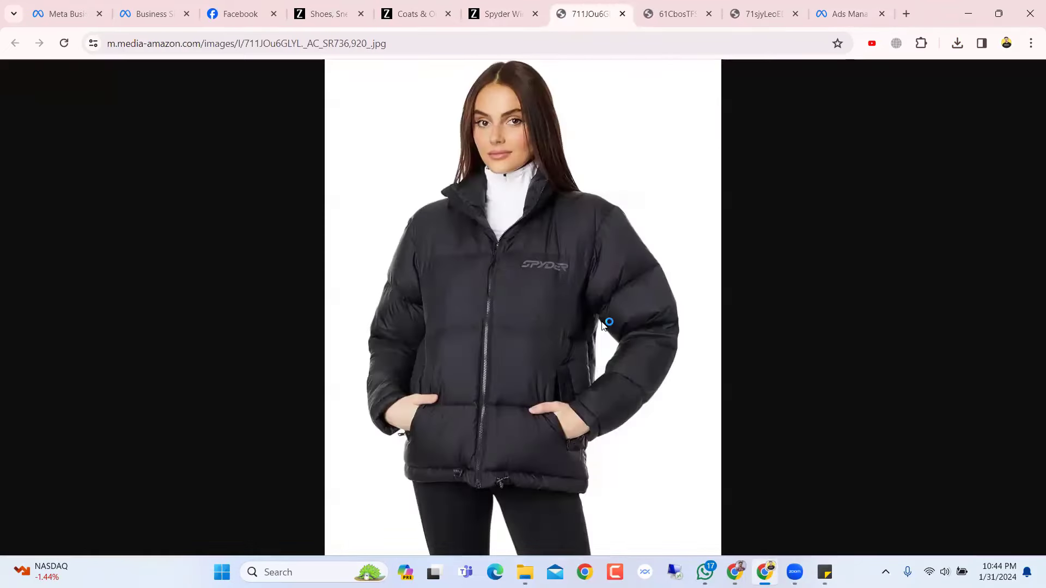
left_click(757, 433)
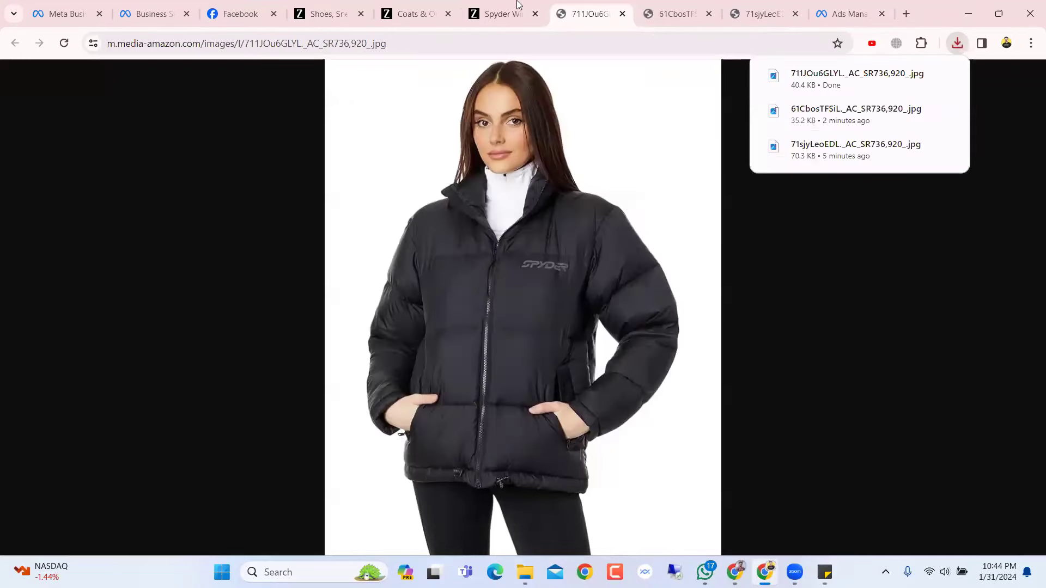
- Return to the New Traffic ad and upload 711JOu6GLYL._AC_SR736,920_ from Downloads as the third carousel image card
left_click(494, 5)
left_click(328, 14)
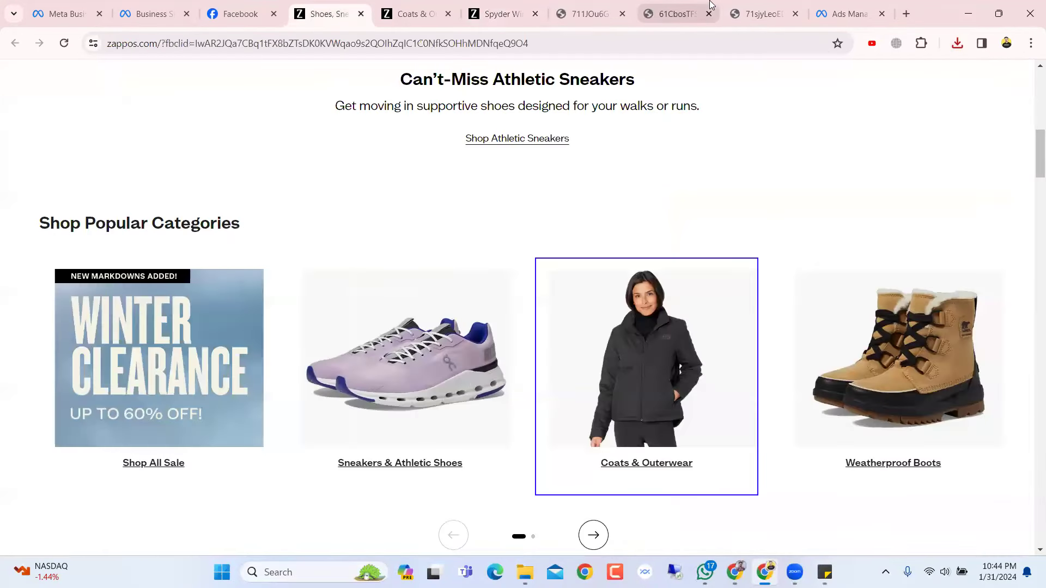
left_click(847, 14)
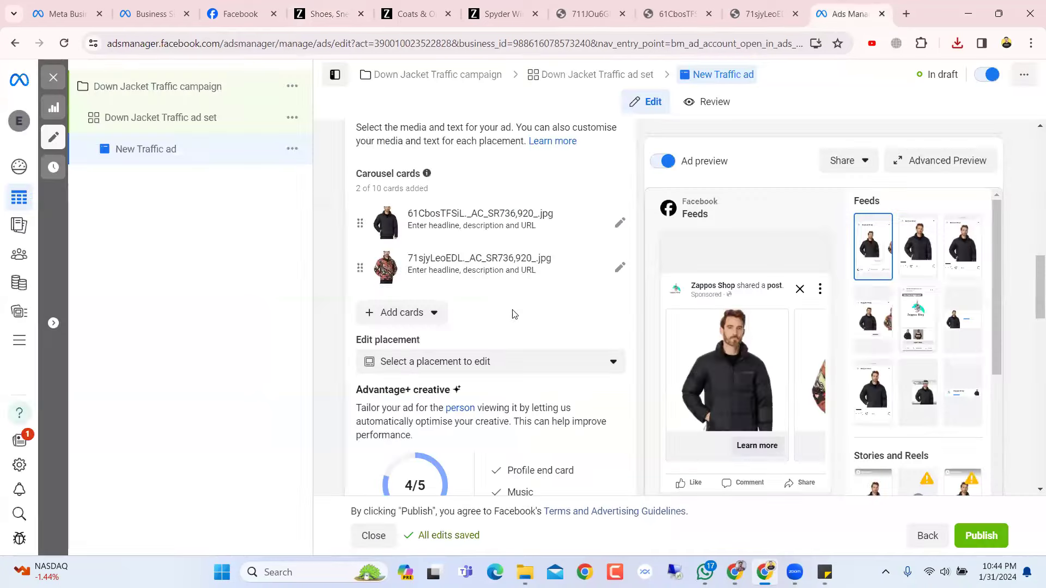
left_click(483, 269)
left_click(484, 270)
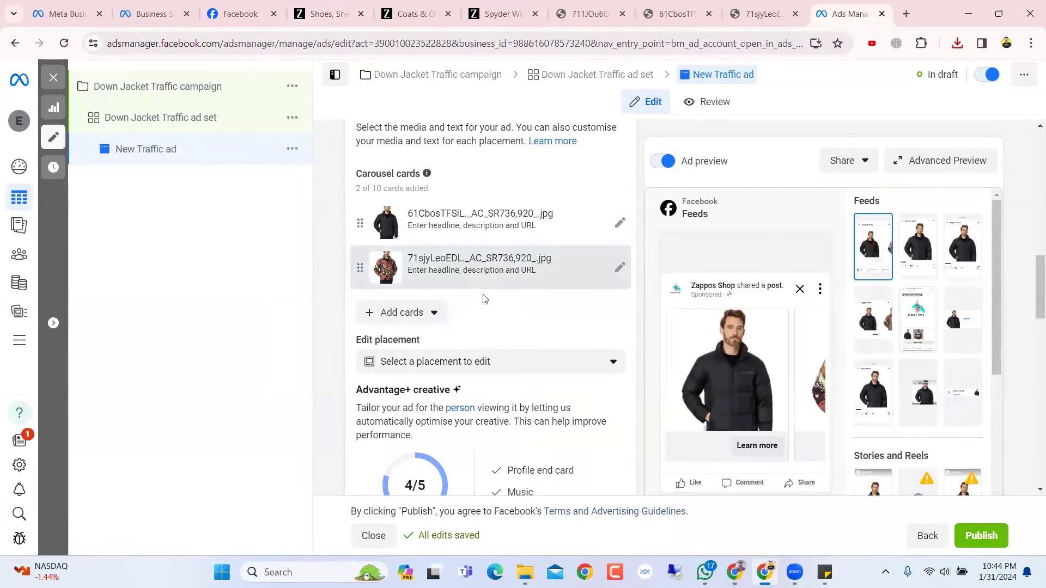
left_click(431, 316)
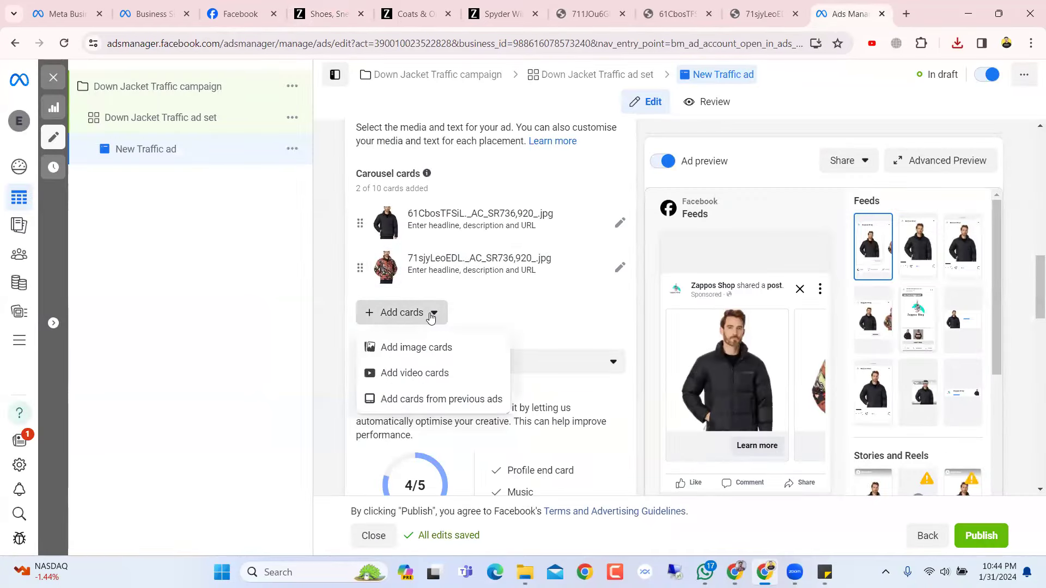
left_click(422, 347)
left_click(832, 174)
left_click(534, 189)
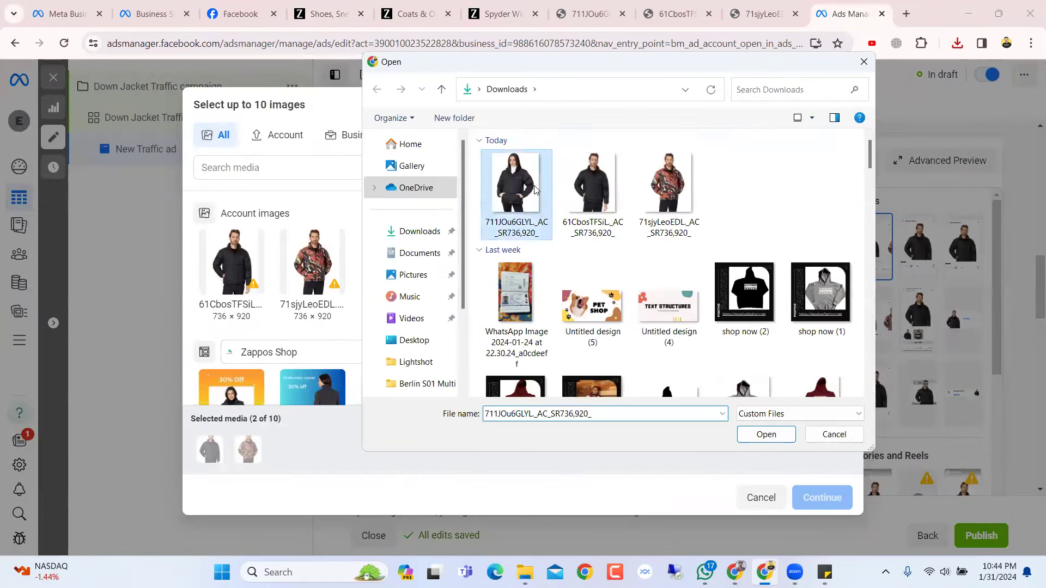
left_click(768, 434)
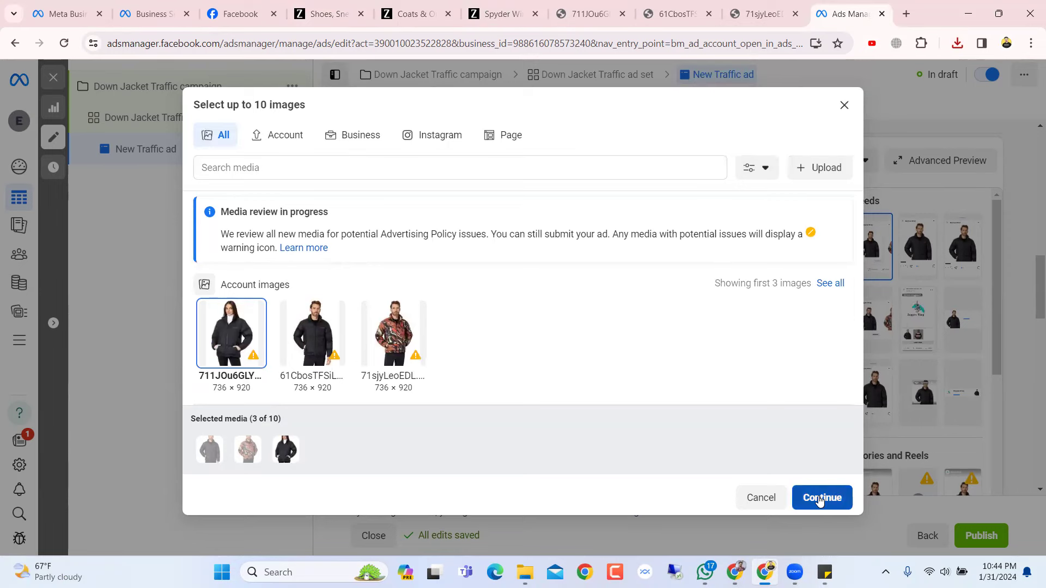
left_click(820, 498)
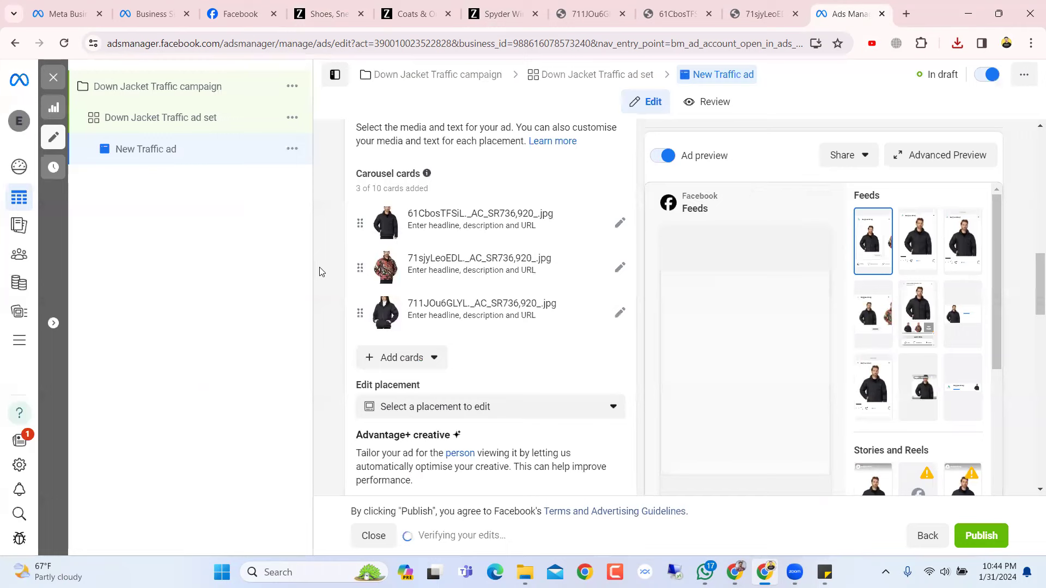
- Crop the woman's black jacket card image to Square 1:1, save it, and collapse the card
left_click(619, 312)
scroll(514, 360, "down", 3)
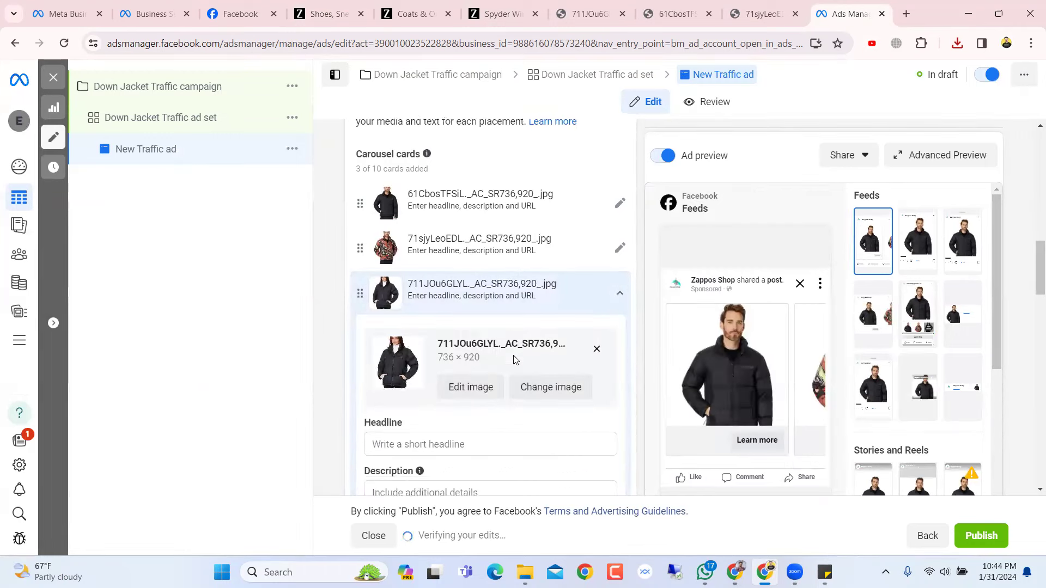
scroll(514, 358, "up", 2)
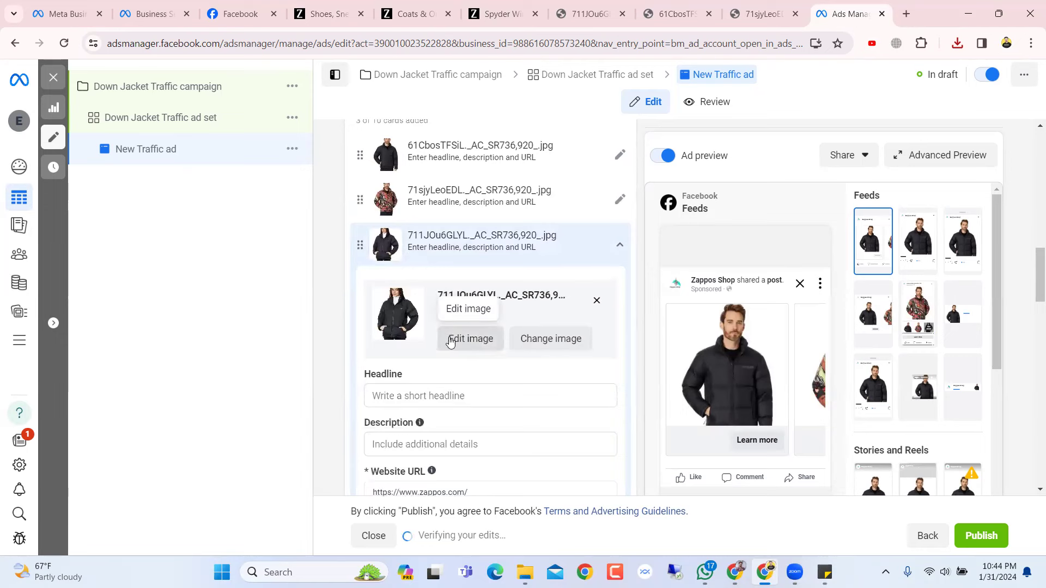
left_click(454, 339)
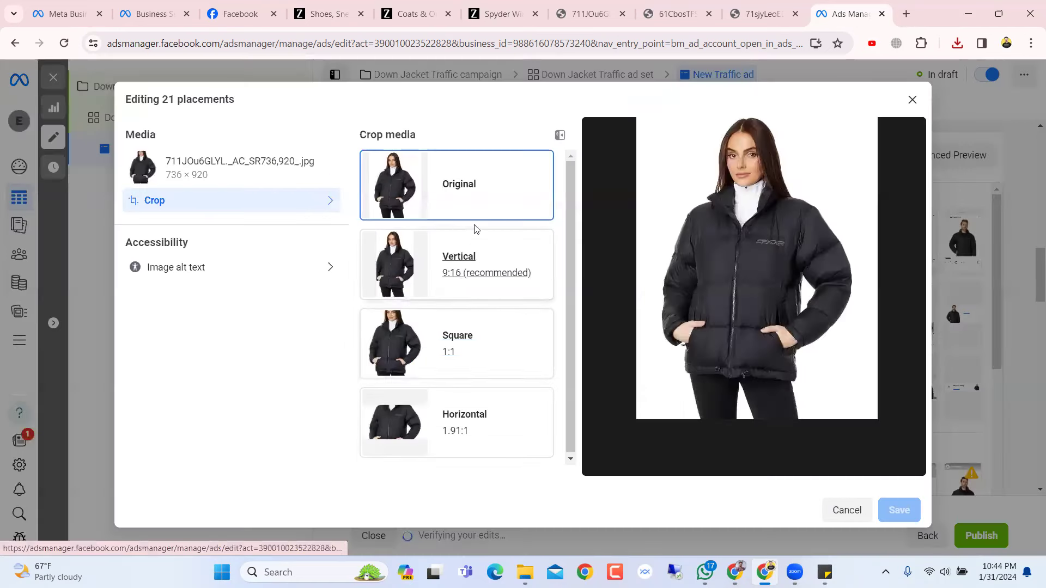
left_click(492, 340)
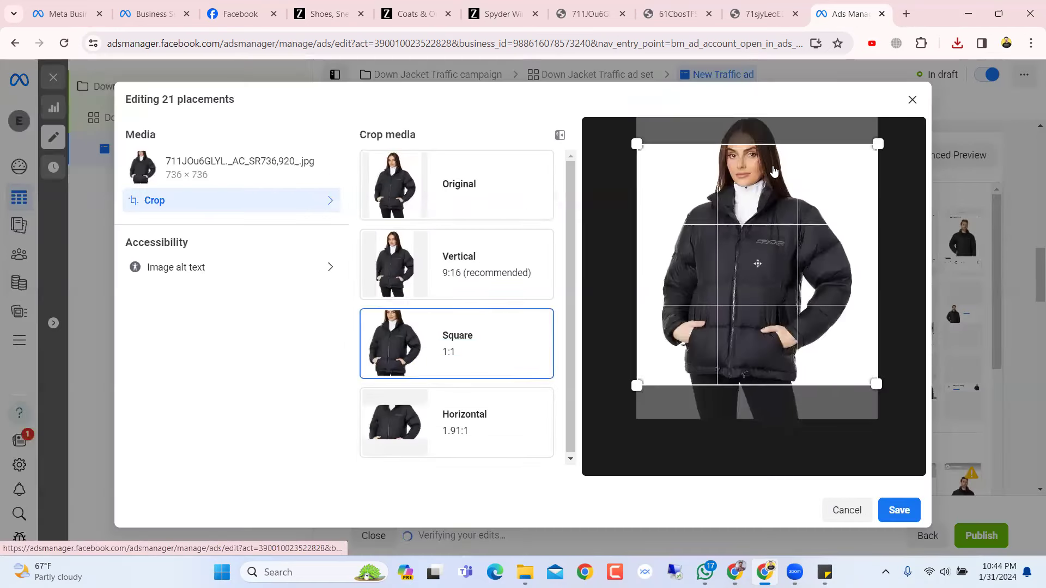
left_click(900, 511)
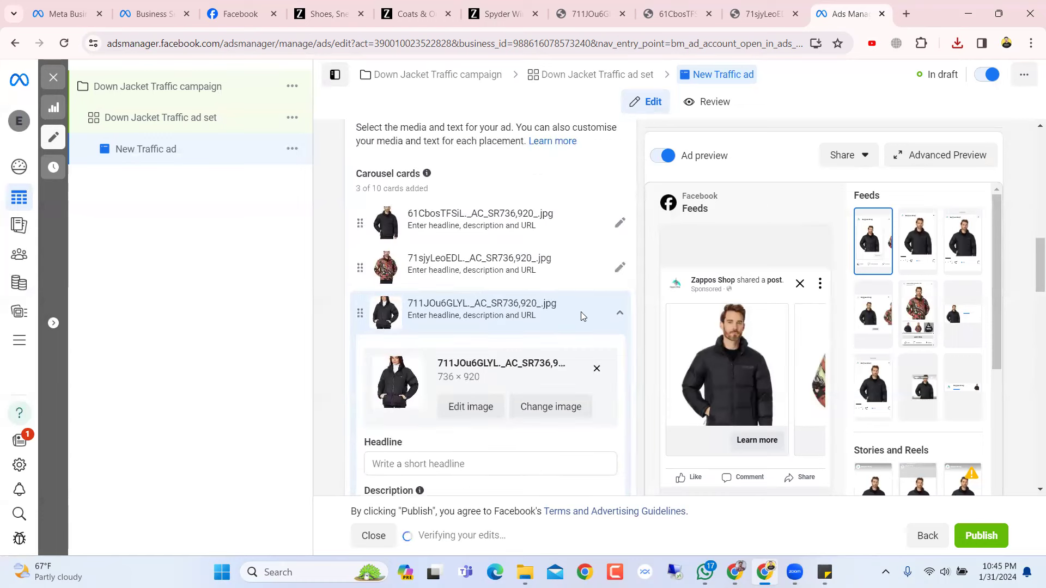
left_click(580, 311)
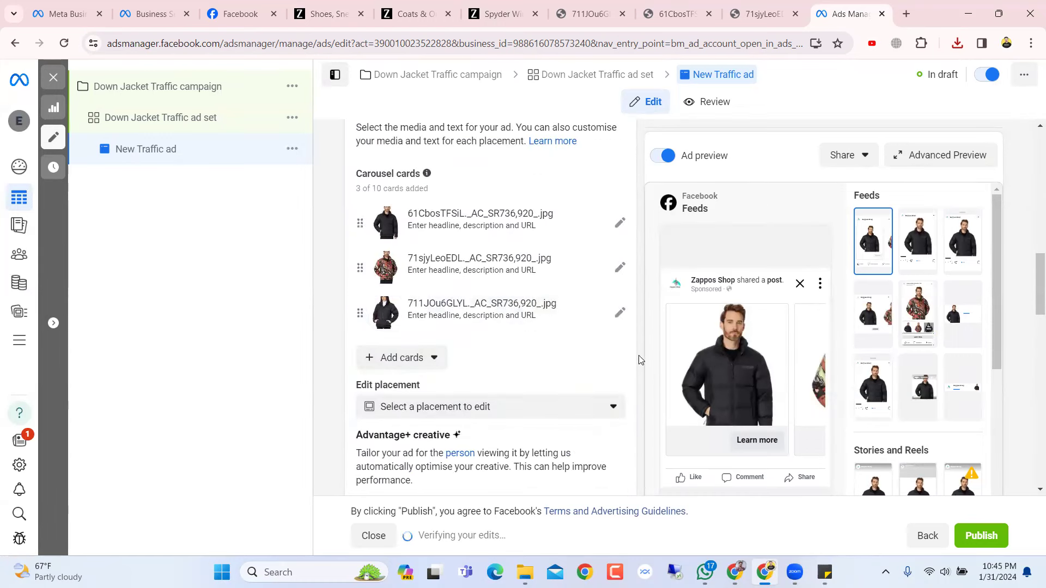
- Examine how the carousel ad appears across all Facebook and Instagram placements in the Advanced preview, and close it
left_click(907, 164)
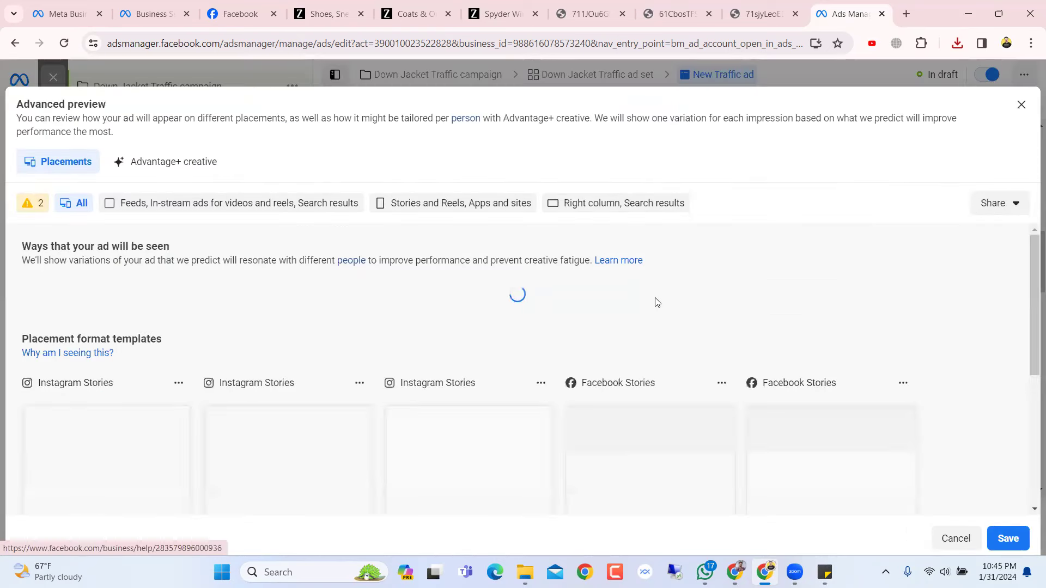
scroll(657, 303, "down", 5)
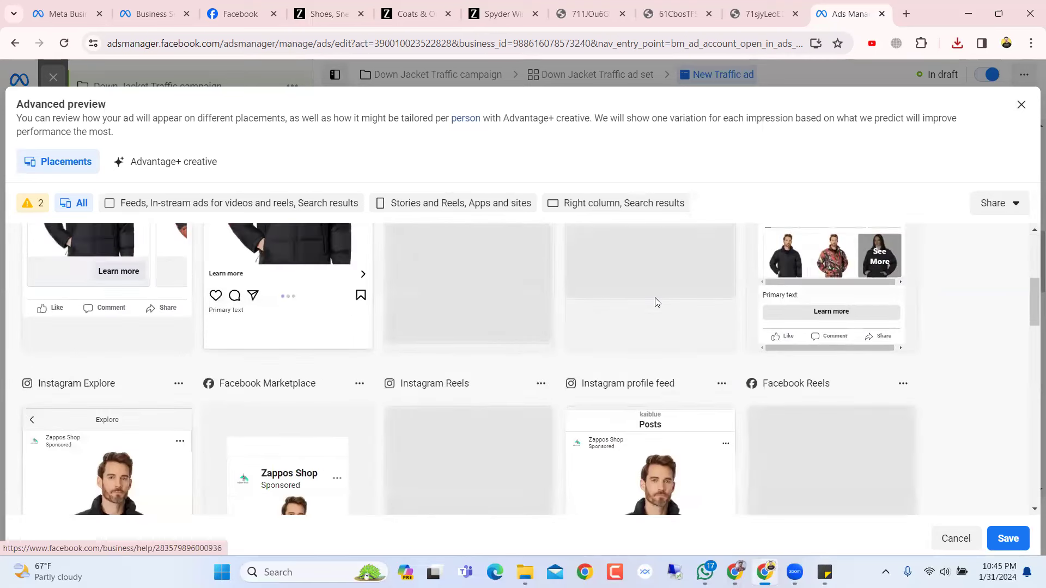
scroll(163, 346, "up", 3)
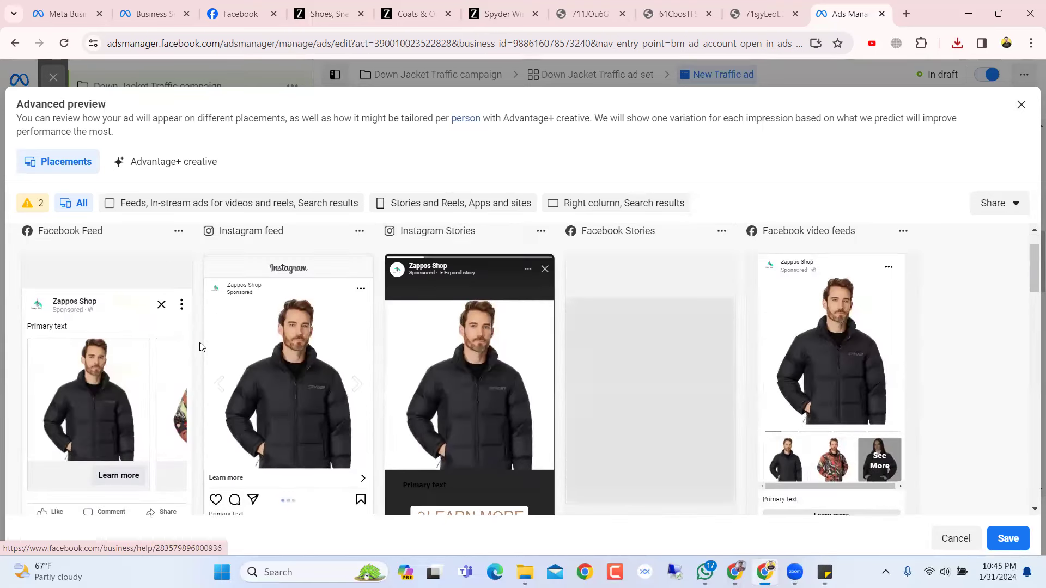
scroll(200, 346, "down", 1)
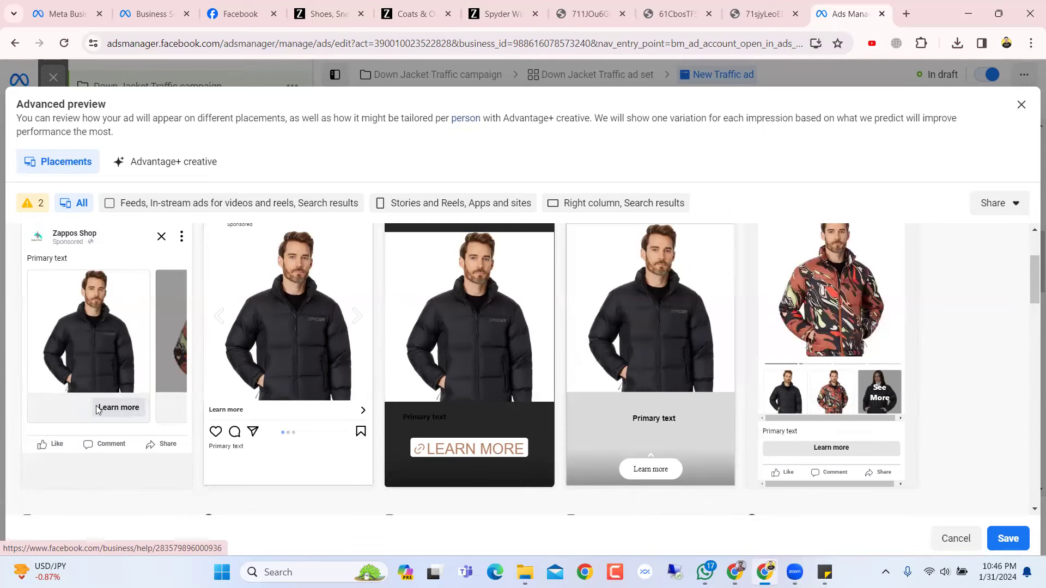
scroll(657, 297, "down", 10)
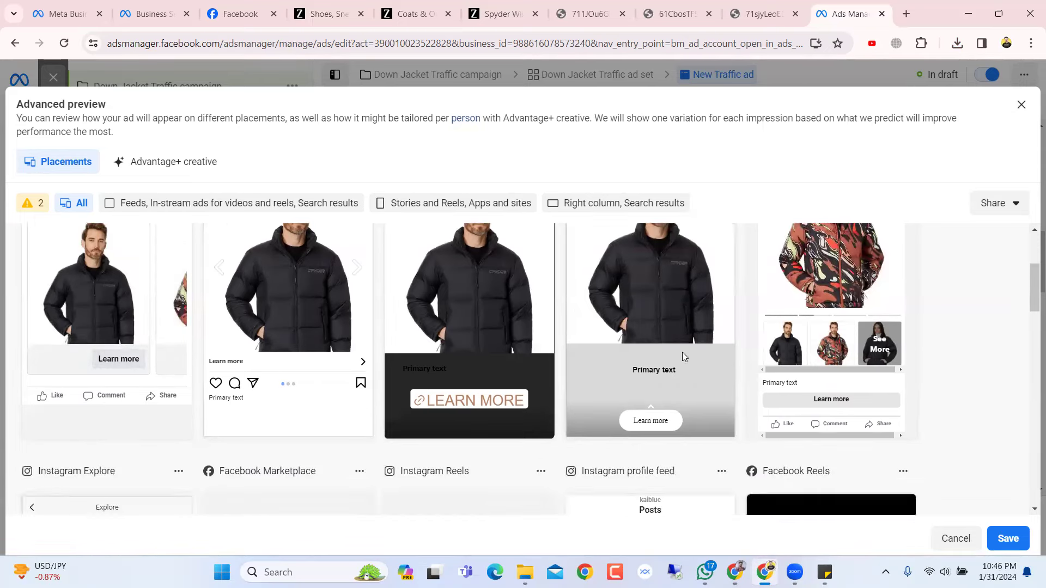
scroll(670, 433, "up", 10)
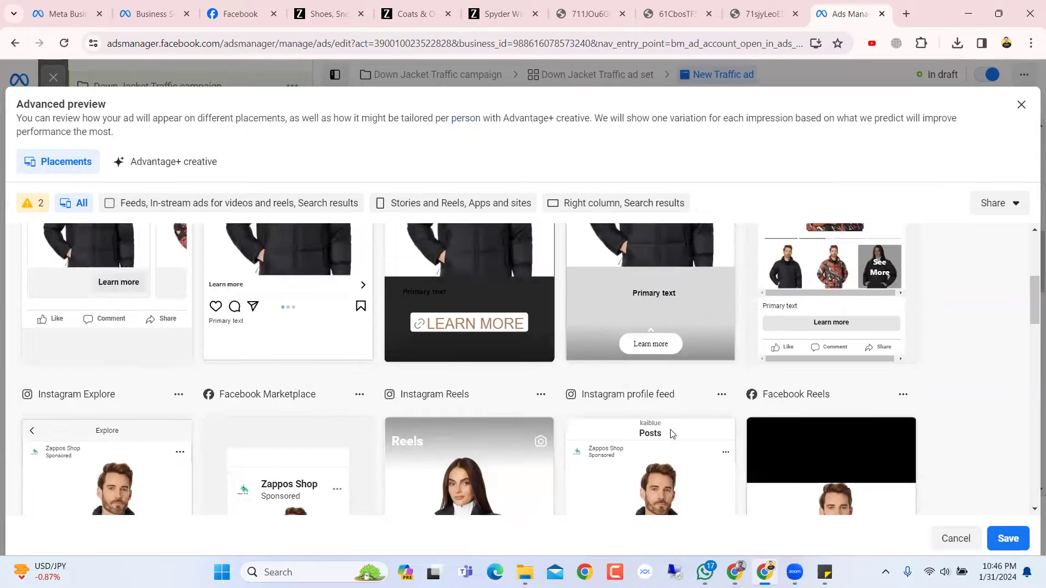
scroll(670, 429, "down", 10)
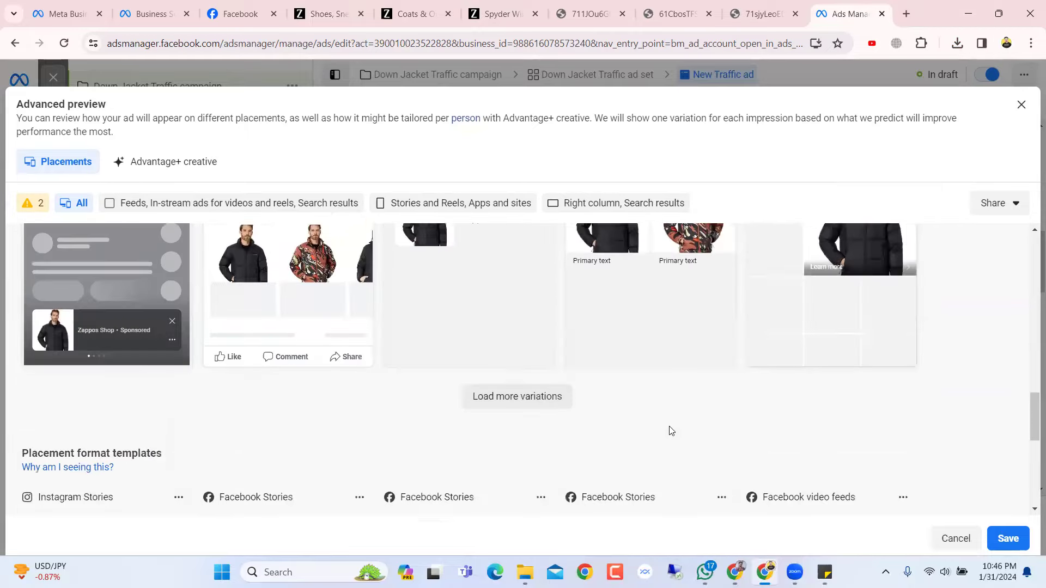
scroll(670, 430, "up", 10)
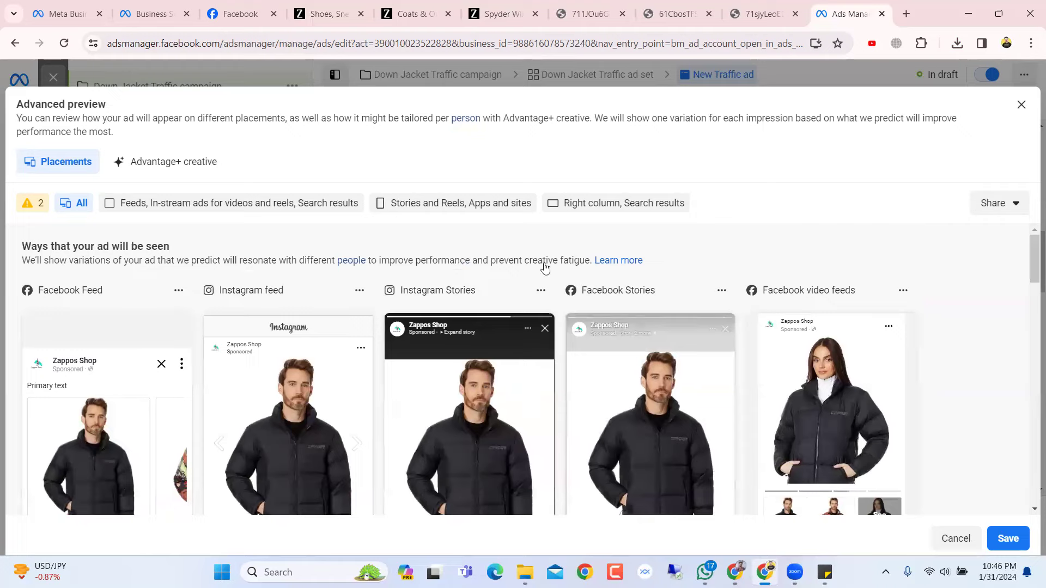
left_click(1020, 105)
- Review the ad creative settings from the carousel cards through Advantage+ creative to the primary text and call to action
scroll(637, 334, "down", 2)
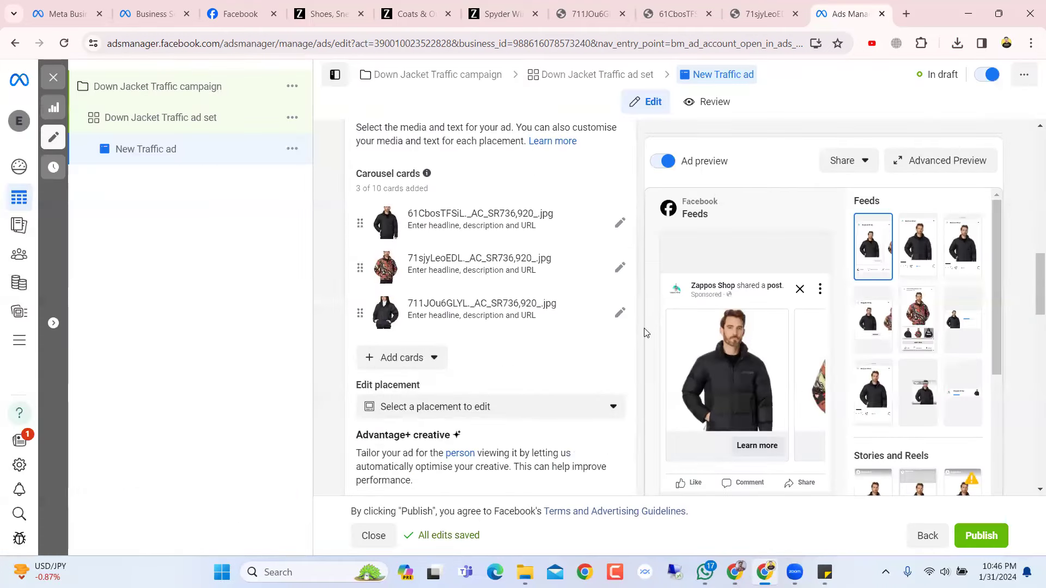
scroll(644, 328, "up", 3)
scroll(640, 316, "down", 4)
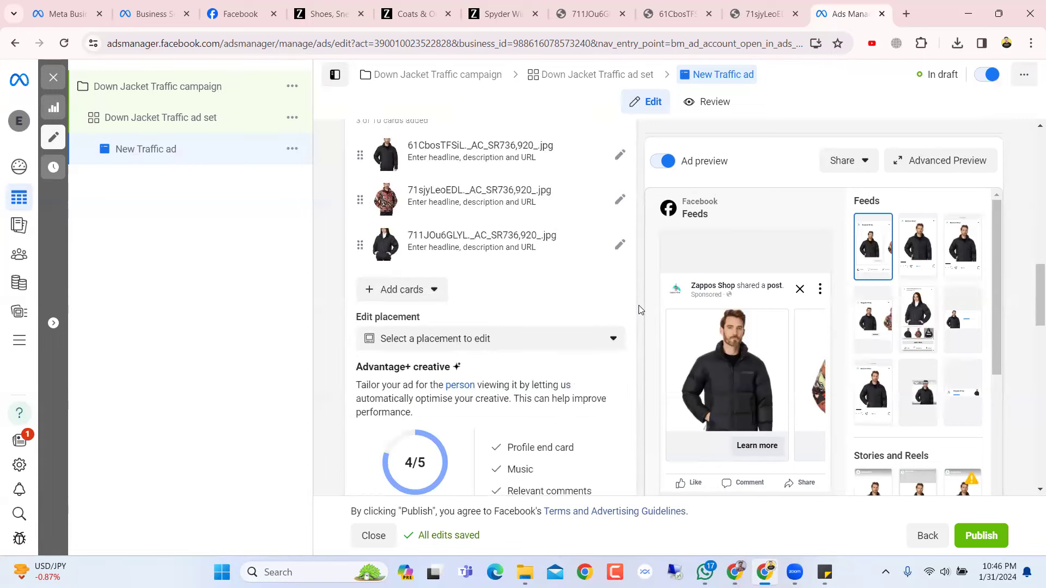
scroll(639, 309, "down", 3)
scroll(638, 309, "up", 5)
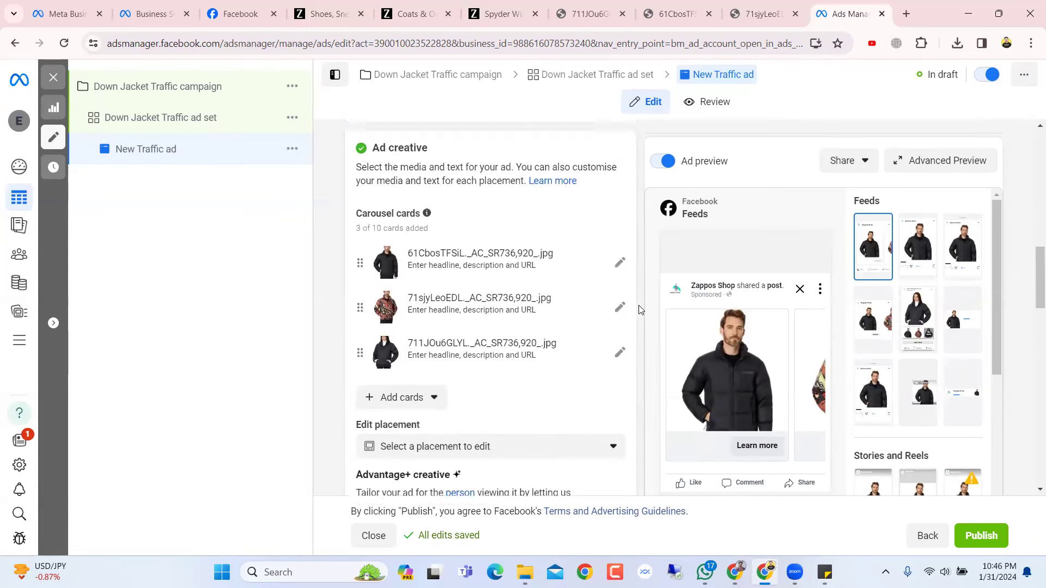
scroll(639, 309, "down", 3)
scroll(639, 309, "up", 3)
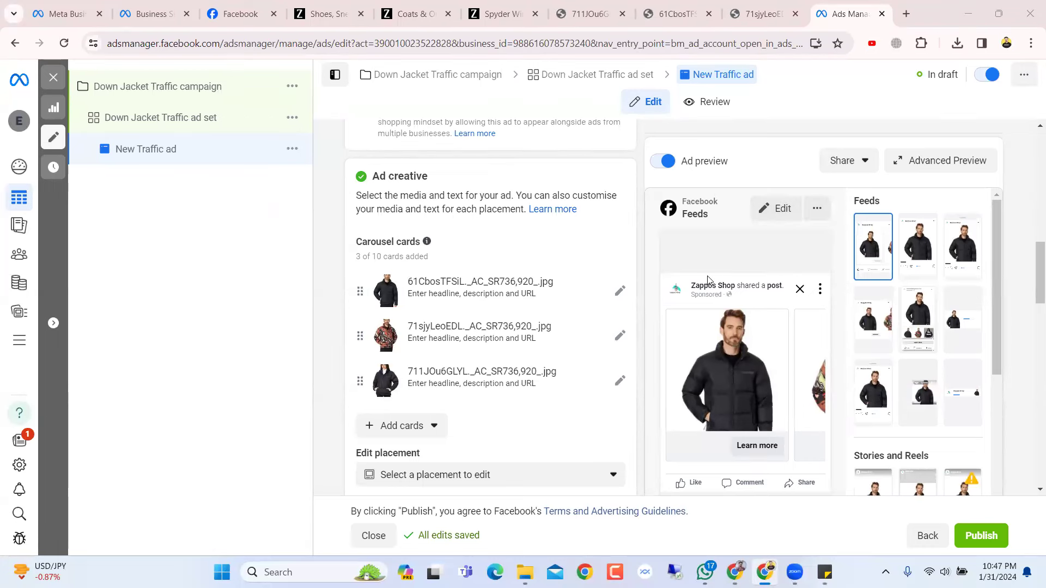
scroll(534, 359, "down", 6)
scroll(525, 416, "down", 5)
scroll(525, 425, "up", 4)
scroll(520, 425, "down", 3)
scroll(519, 426, "up", 5)
scroll(519, 425, "down", 1)
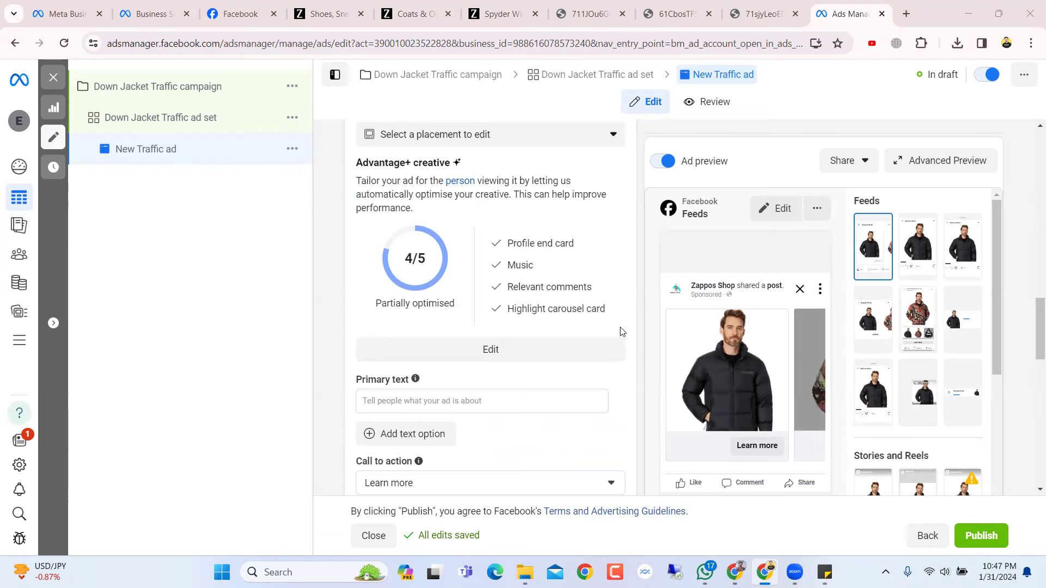
scroll(520, 367, "up", 1)
scroll(521, 366, "up", 7)
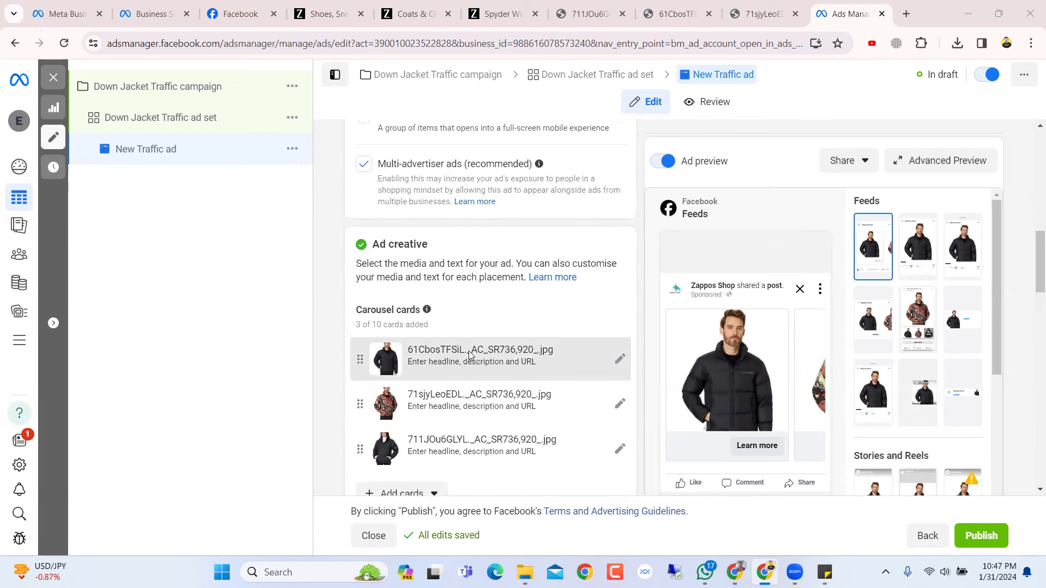
scroll(455, 355, "down", 6)
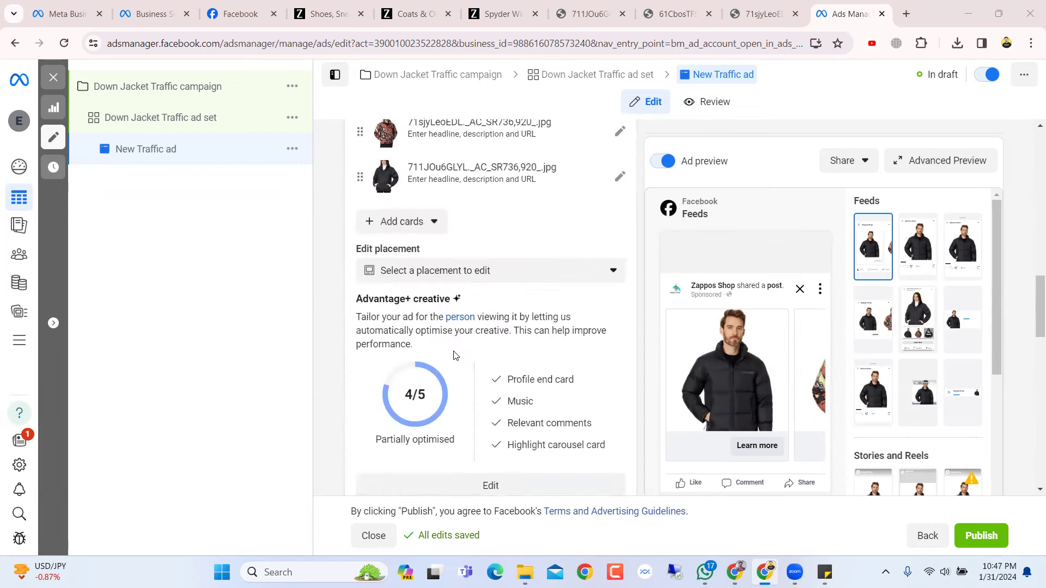
scroll(532, 391, "down", 1)
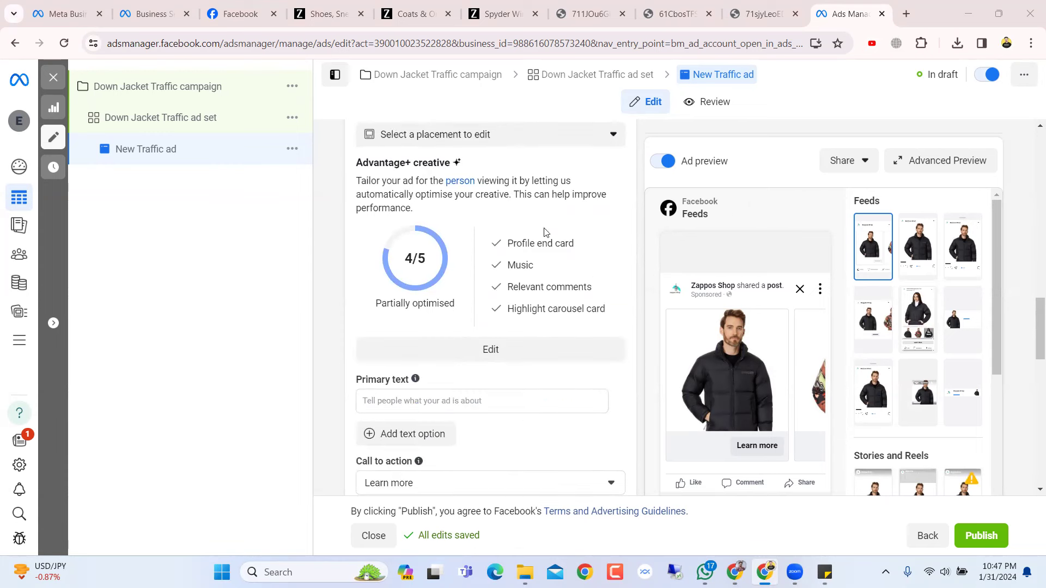
- Open the ad's empty primary text for editing and copy the product name "Windom Down Jacket" from the Zappos Spyder page
left_click(484, 404)
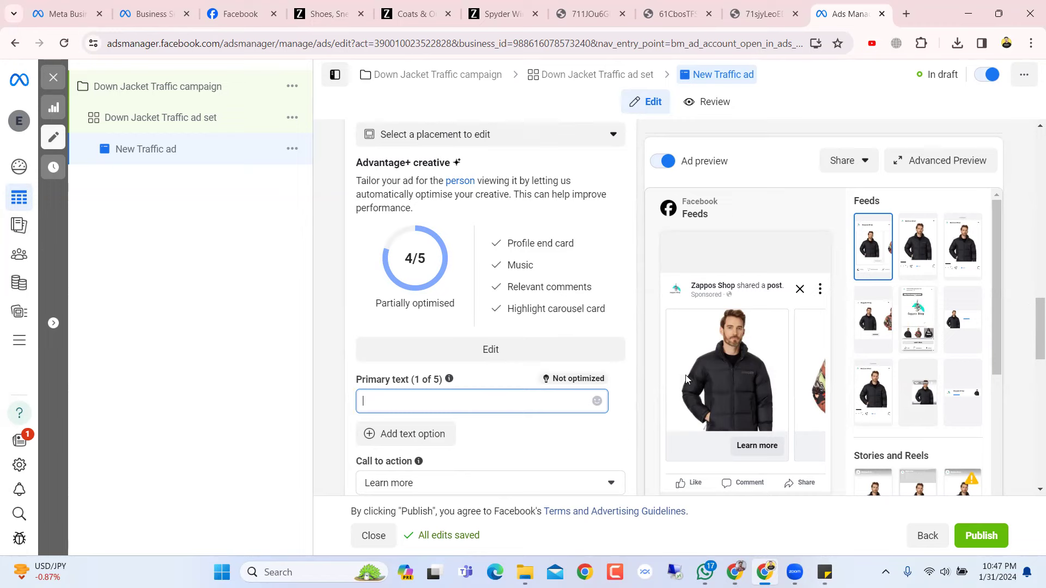
left_click(760, 14)
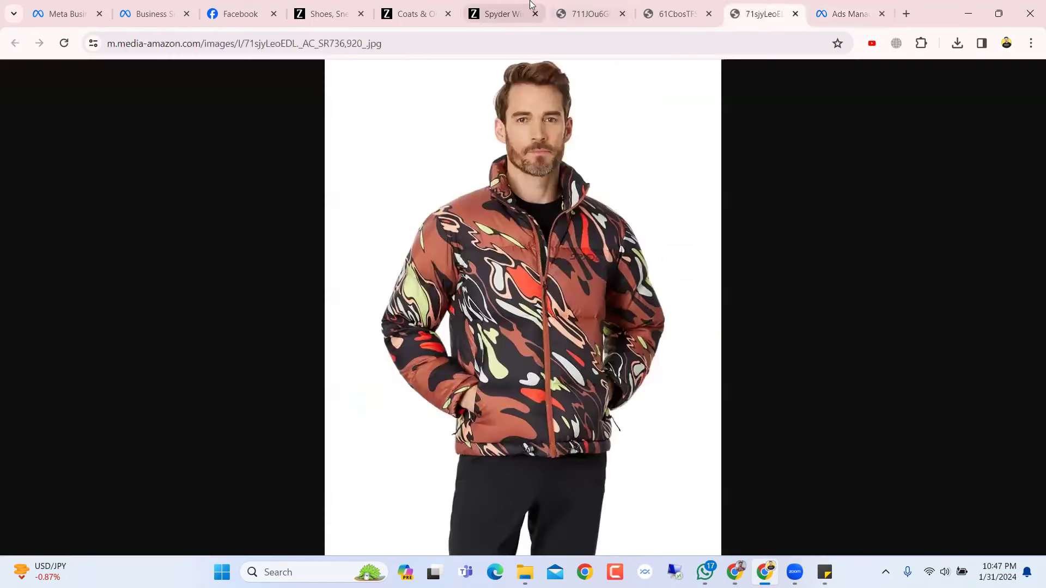
left_click(518, 14)
scroll(635, 423, "up", 10)
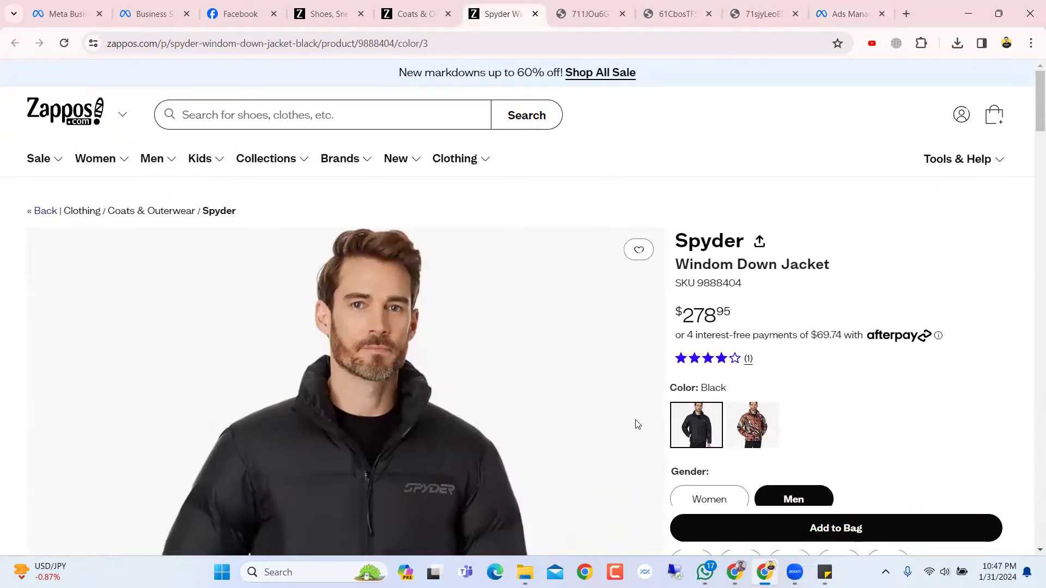
scroll(637, 424, "down", 2)
scroll(638, 423, "up", 2)
scroll(637, 424, "down", 2)
scroll(637, 423, "up", 1)
left_click_drag(839, 195, 680, 191)
key("ctrl+c")
right_click(682, 192)
left_click(702, 203)
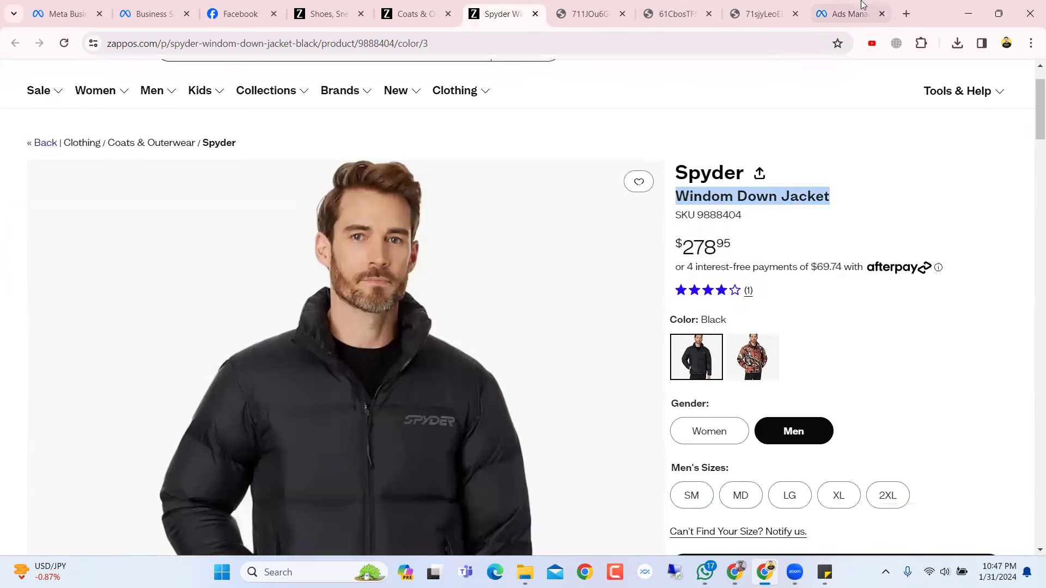
- Switch to Ads Manager, paste "Windom Down Jacket" into the ad's primary text, and add the line "60% off" above it
left_click(850, 14)
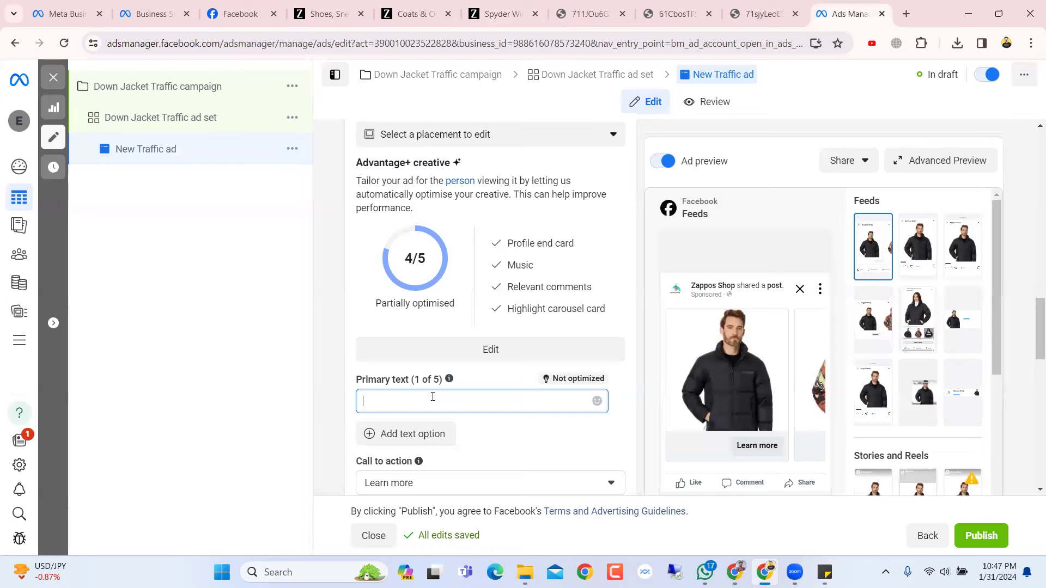
key("ctrl+v")
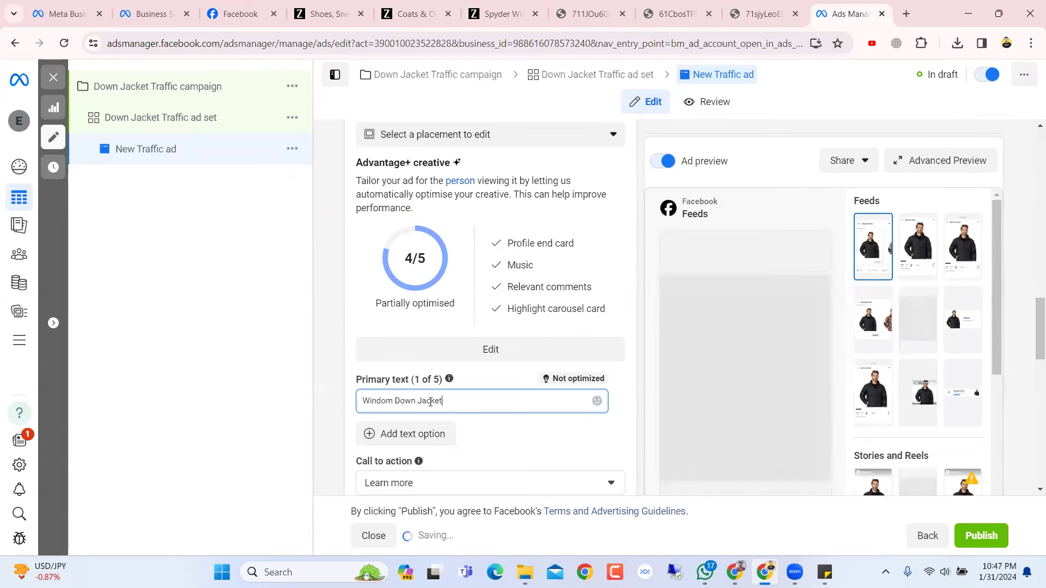
left_click(363, 401)
key("Return")
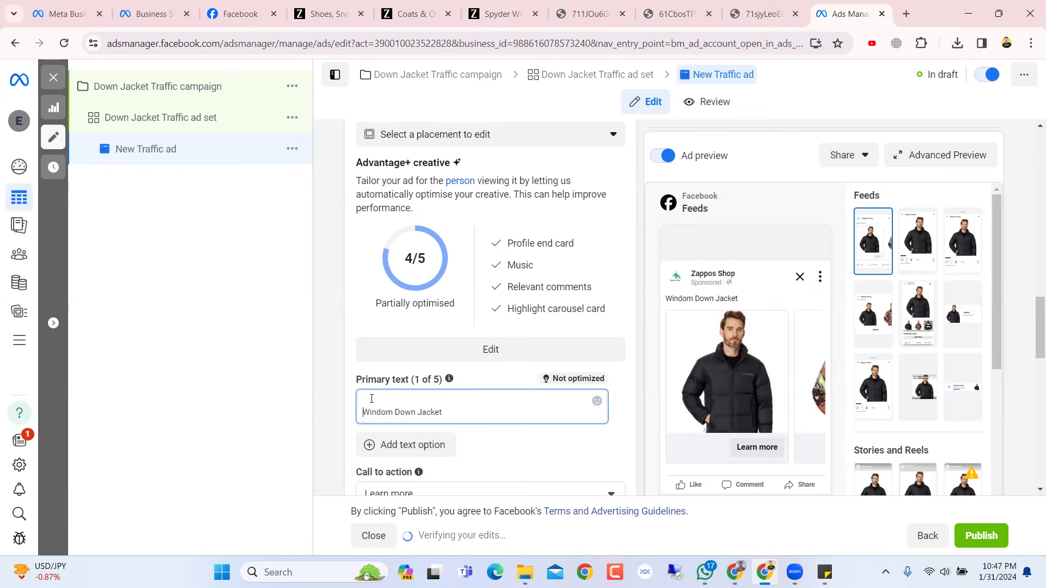
type("60")
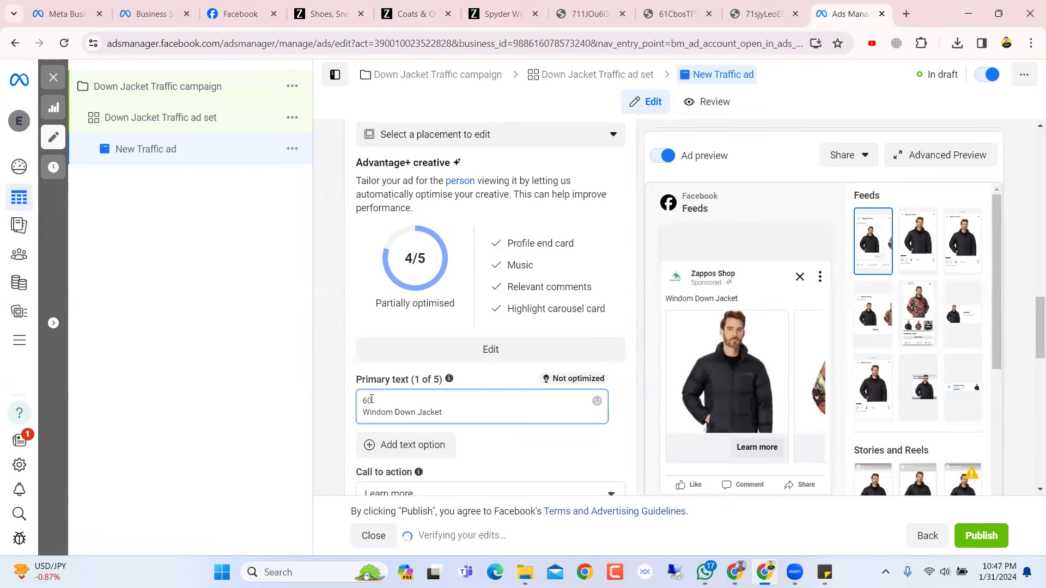
type("% ")
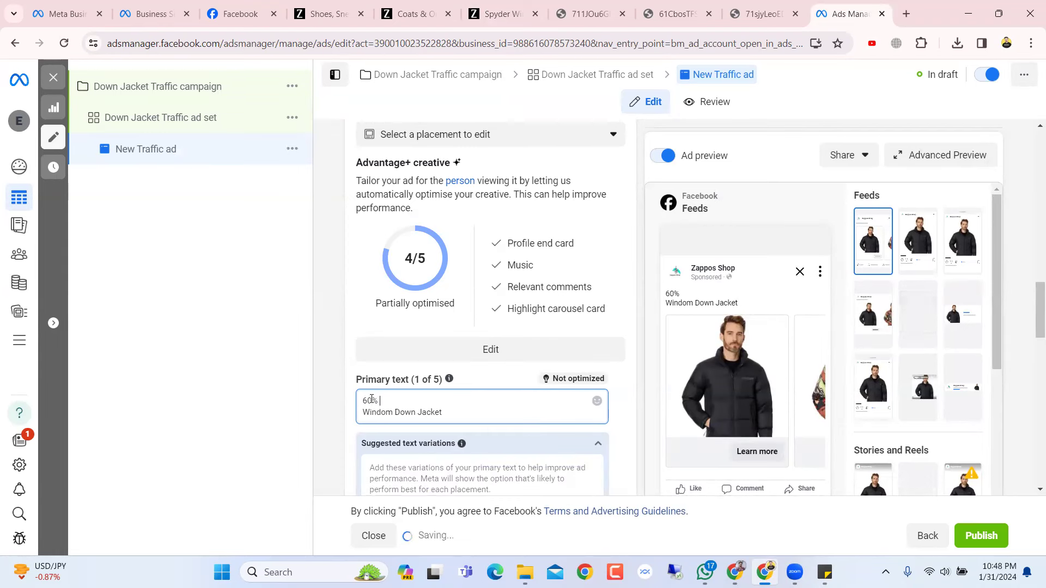
type("off")
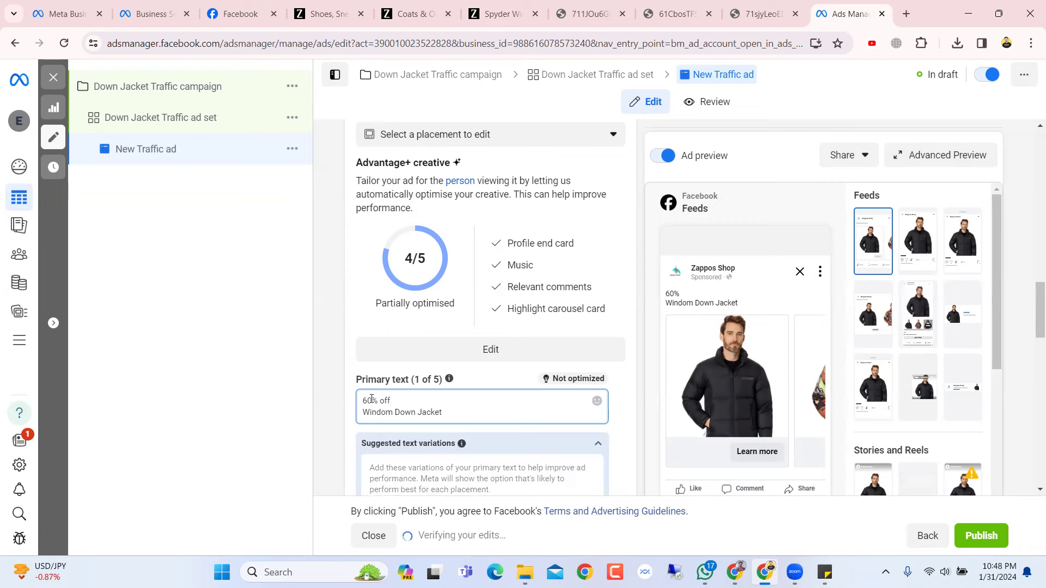
- Insert a fire emoji after "60% off" in the primary text
right_click(400, 399)
left_click(459, 141)
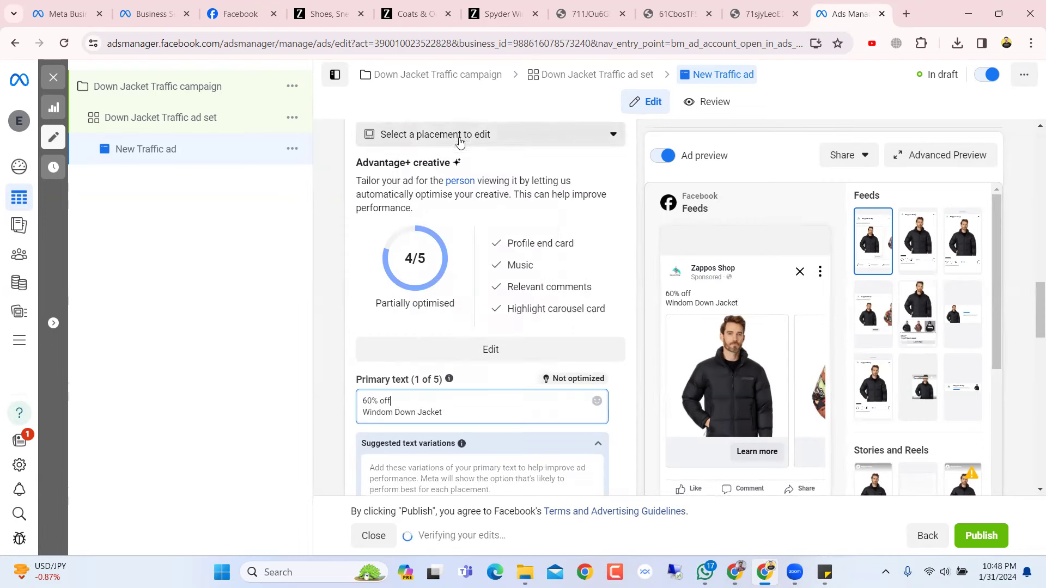
key("super+period")
left_click(456, 265)
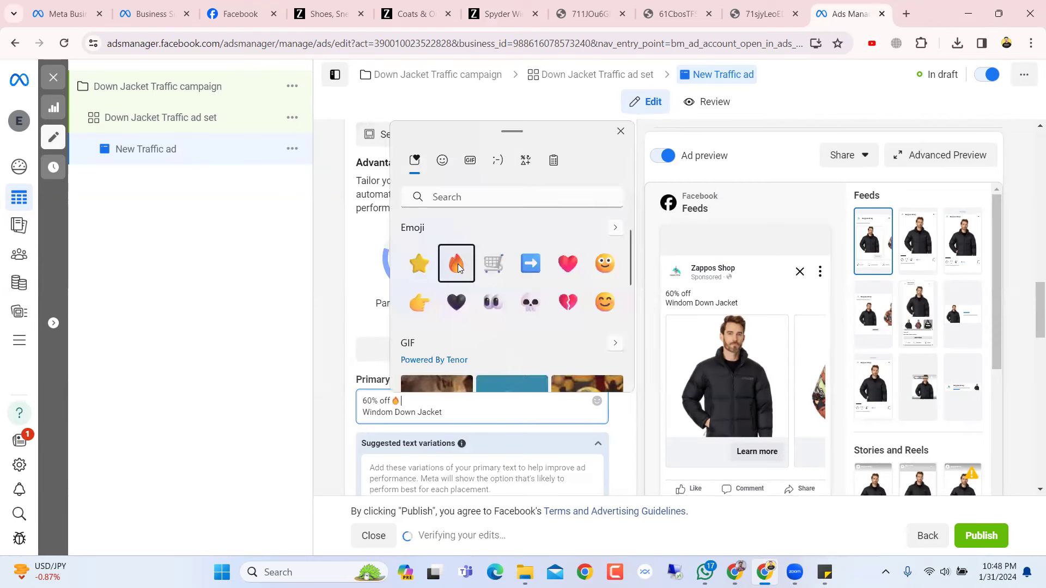
- Insert two fire emojis at the start of the "60% off" line in the ad's primary text
left_click(366, 403)
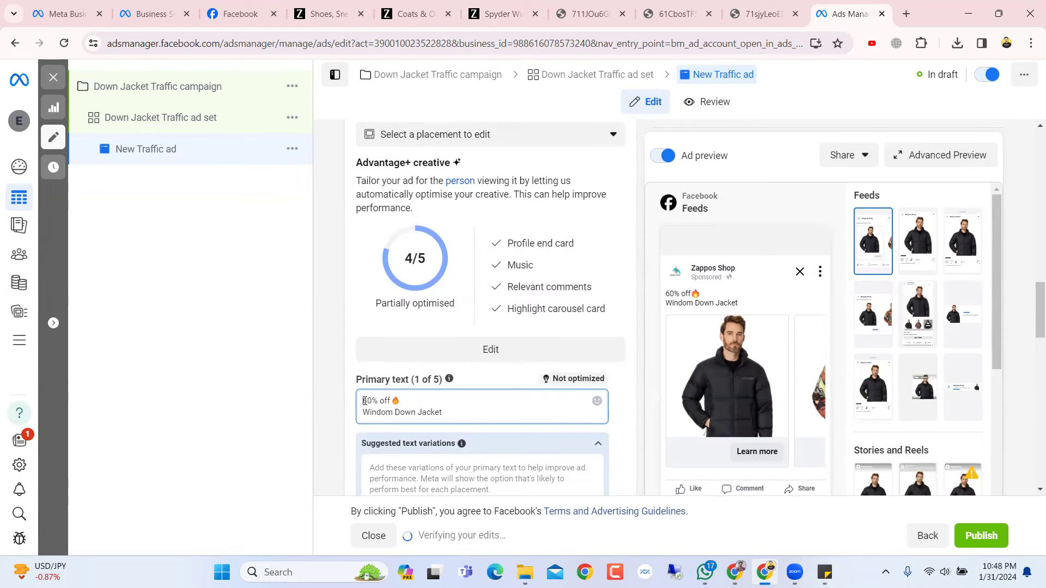
right_click(364, 401)
left_click(421, 131)
left_click(392, 262)
left_click(392, 261)
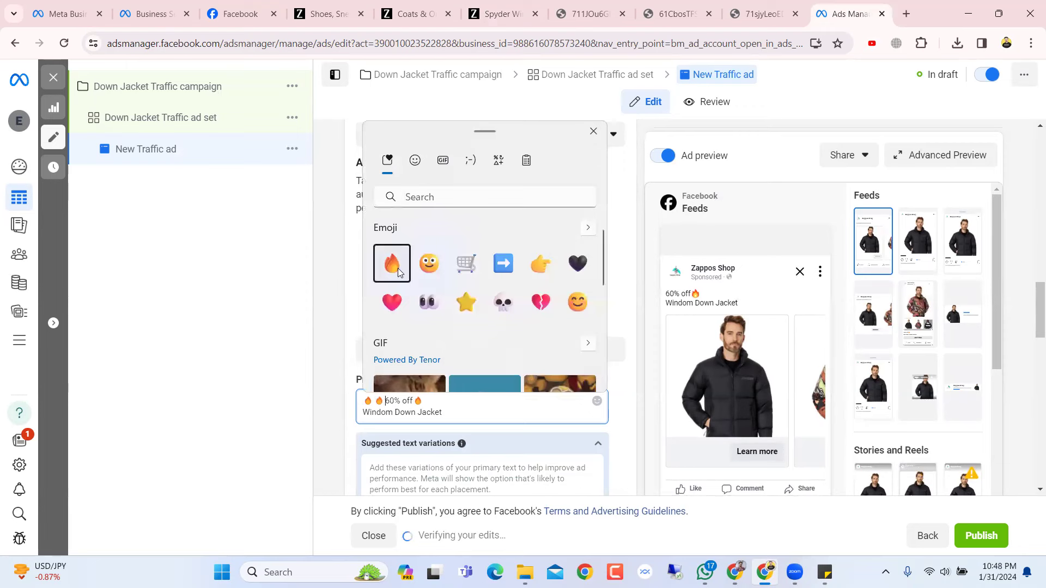
left_click(379, 400)
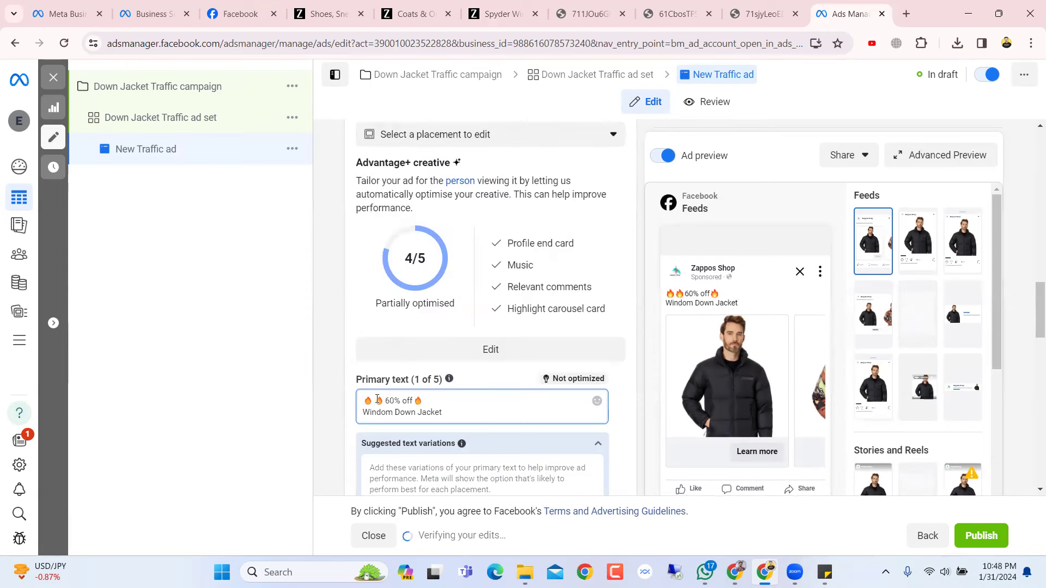
- Add a second fire emoji after "60% off" in the primary text
right_click(424, 402)
left_click(448, 126)
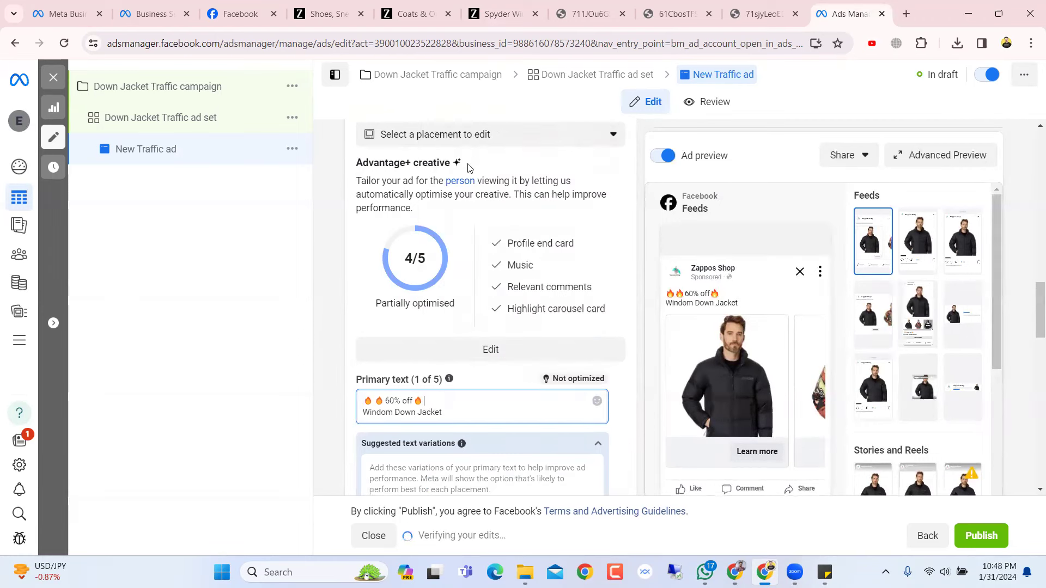
left_click(456, 252)
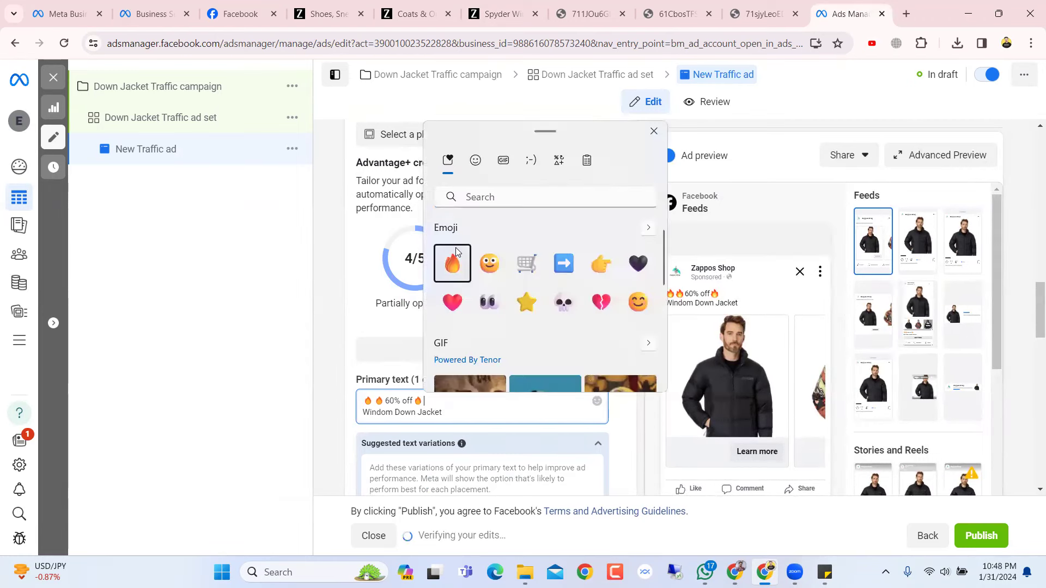
left_click(447, 402)
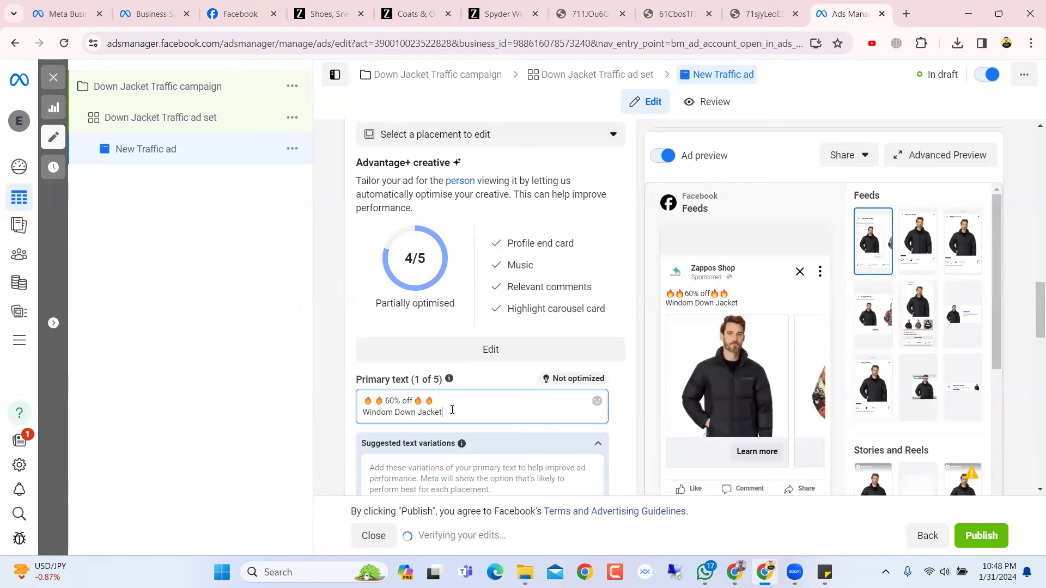
- Insert a right arrow emoji before "Windom Down Jacket" on the second line of the primary text
right_click(362, 413)
left_click(444, 147)
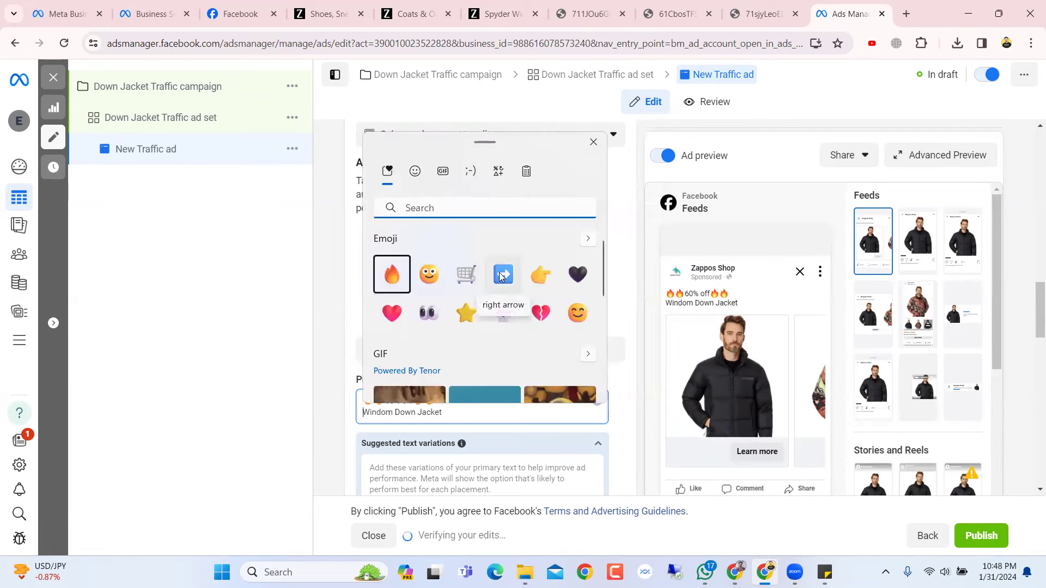
left_click(502, 274)
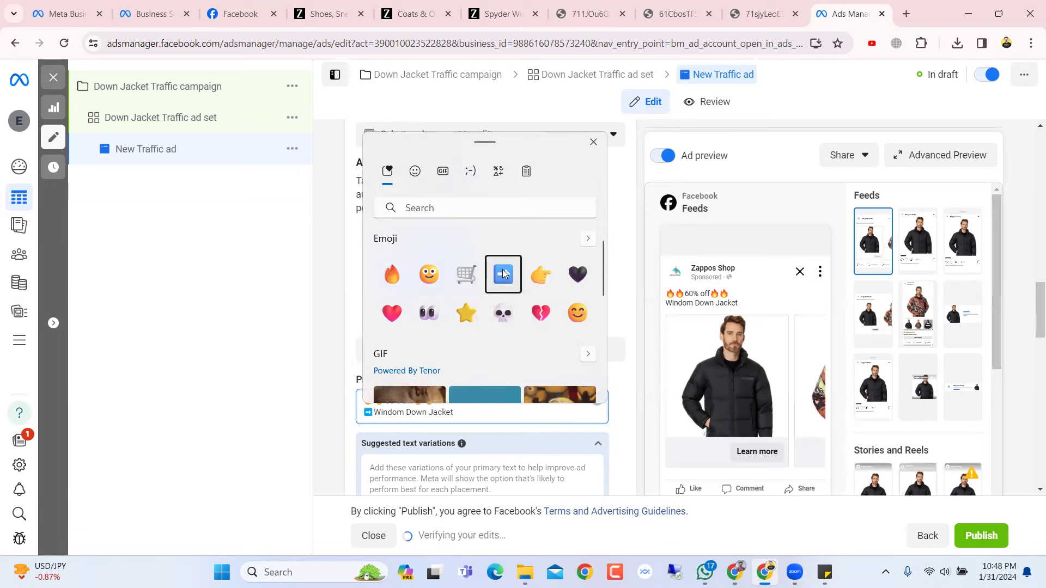
- Delete one fire emoji from each side of "60% off" in the primary text
left_click(387, 402)
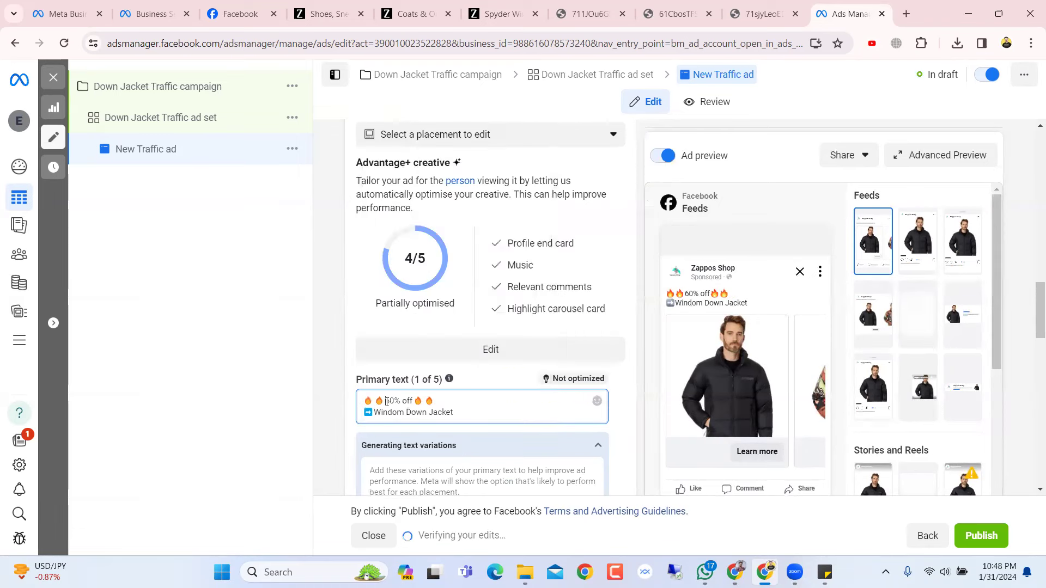
key("BackSpace")
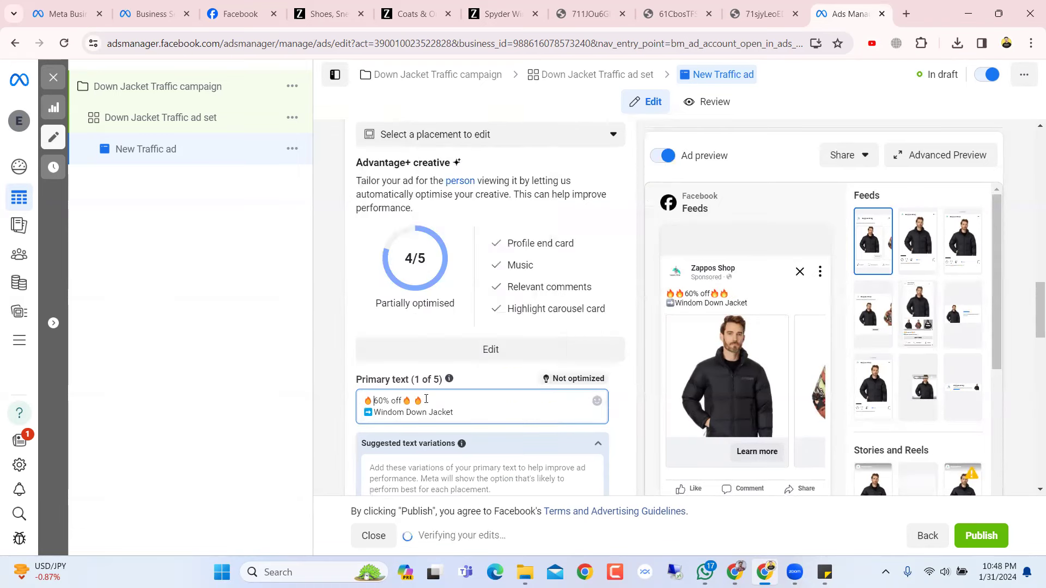
key("BackSpace")
key("BackSpace")
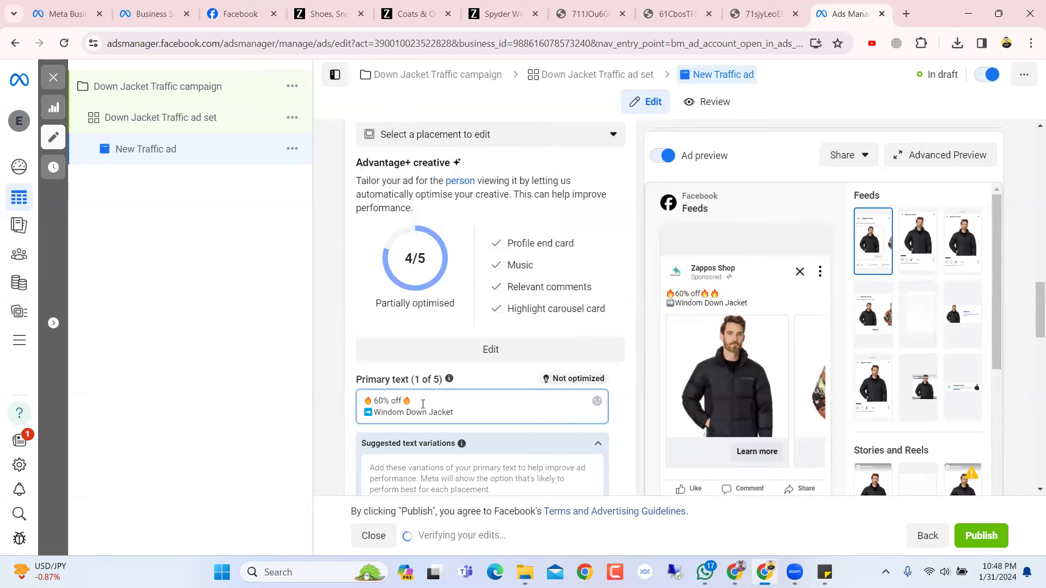
left_click(375, 401)
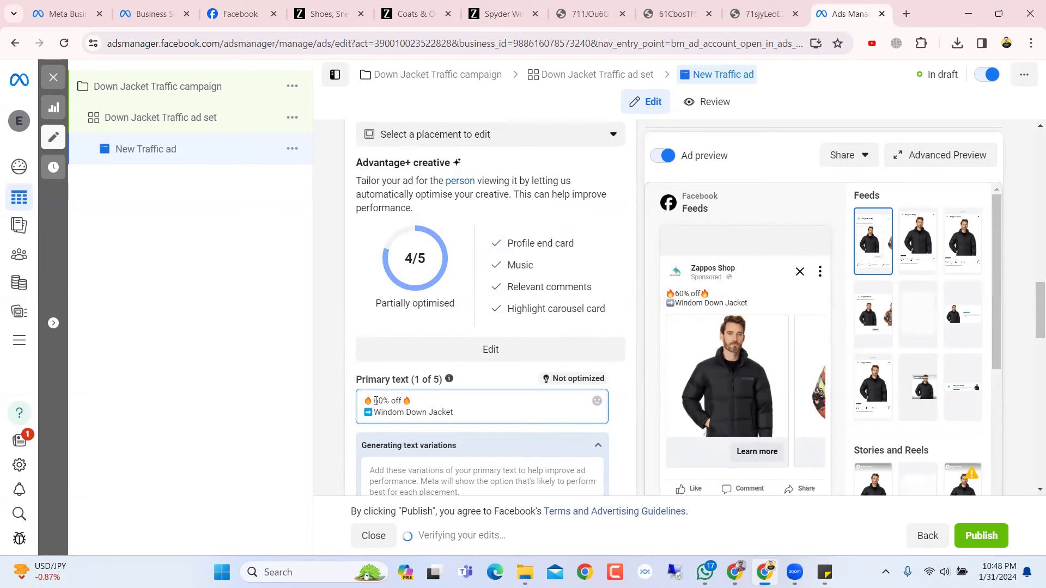
- Add a third line to the primary text reading "All products free shipping"
left_click(454, 413)
key("Return")
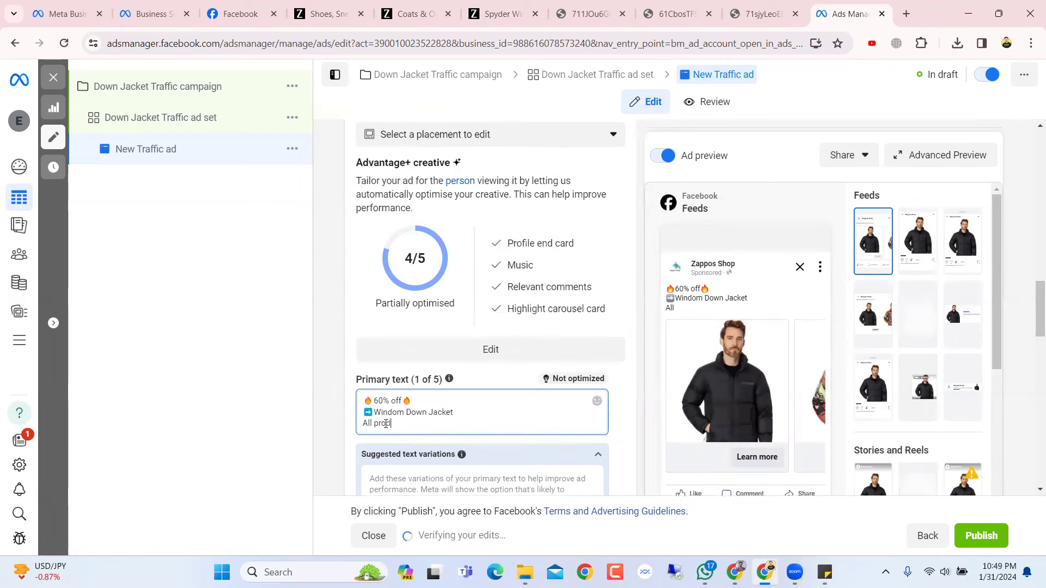
type("products")
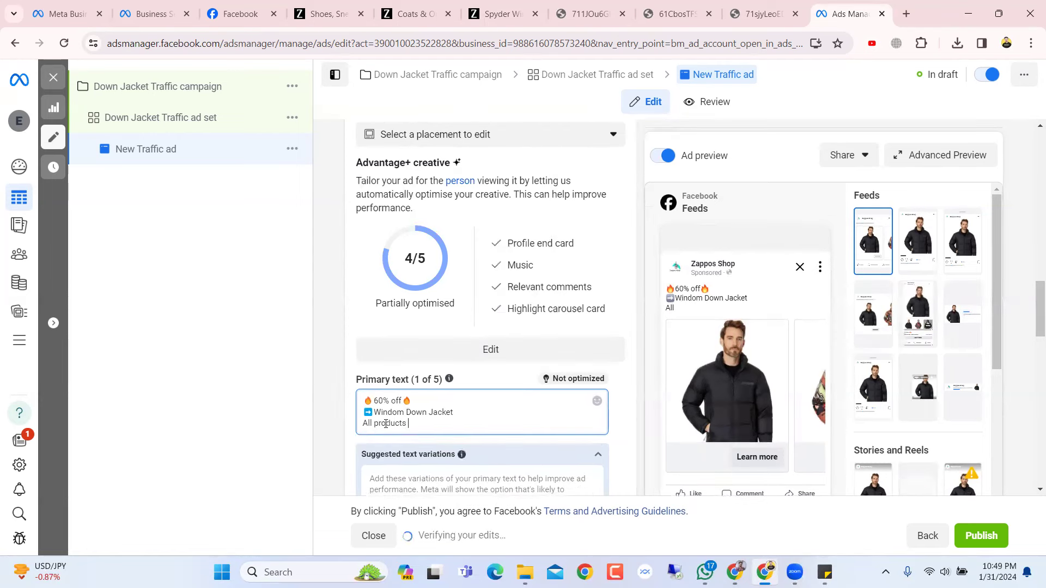
type("ship")
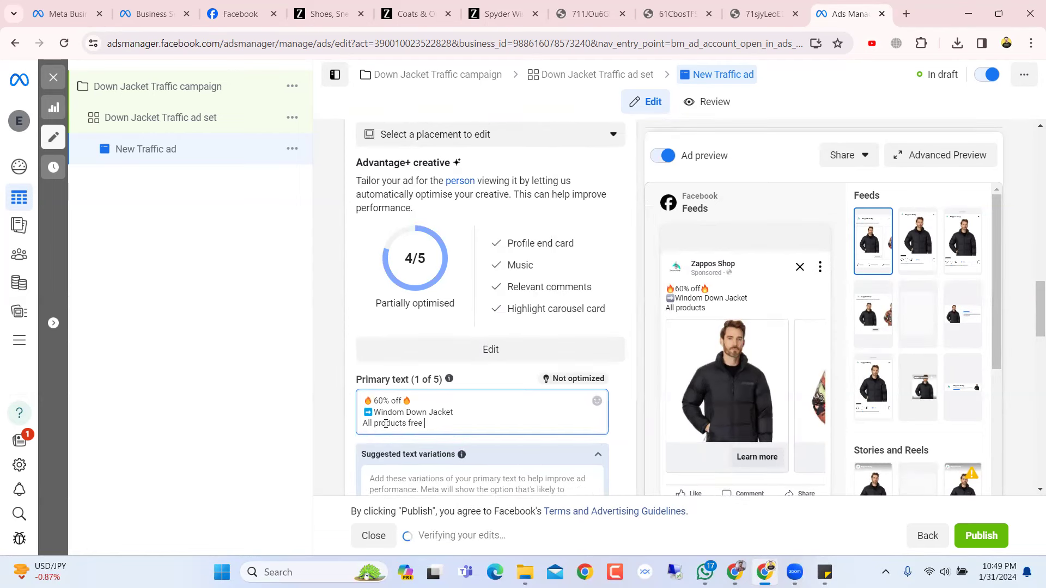
type("ping")
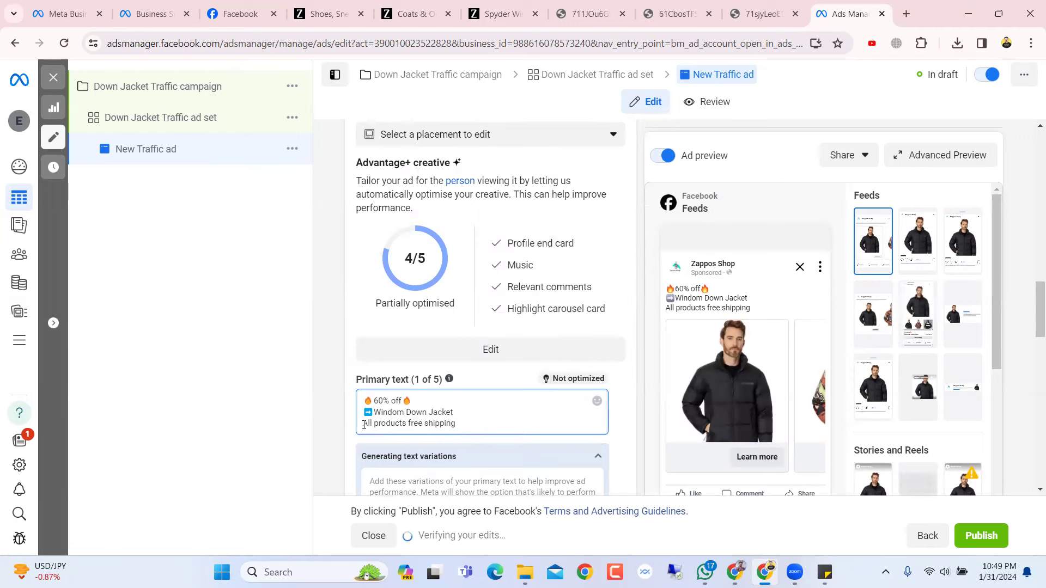
- Insert a right-pointing hand emoji before "All products free shipping" and put a space after the leading emoji on each line
right_click(371, 424)
left_click(436, 162)
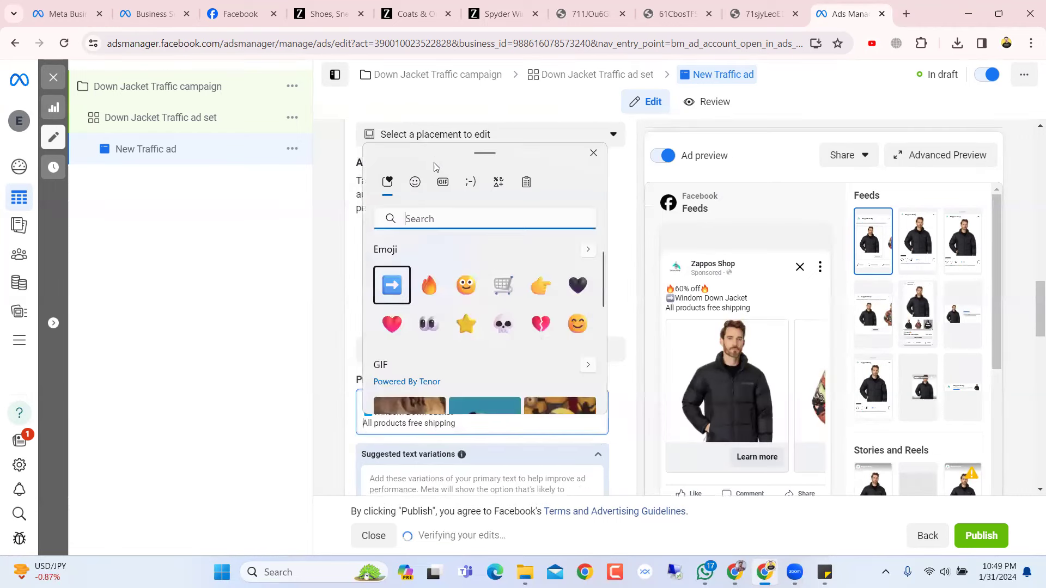
left_click(546, 294)
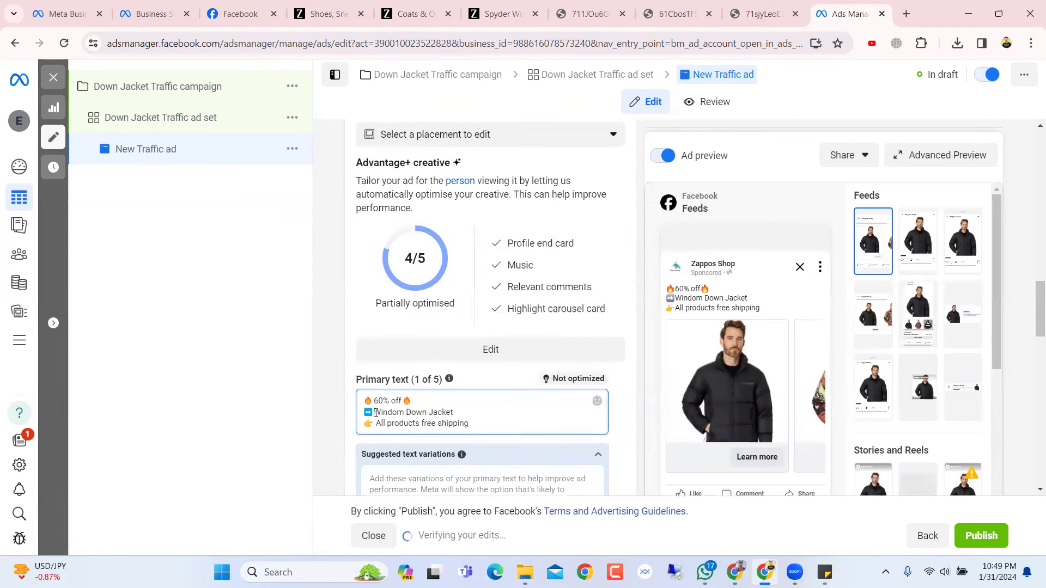
left_click(376, 413)
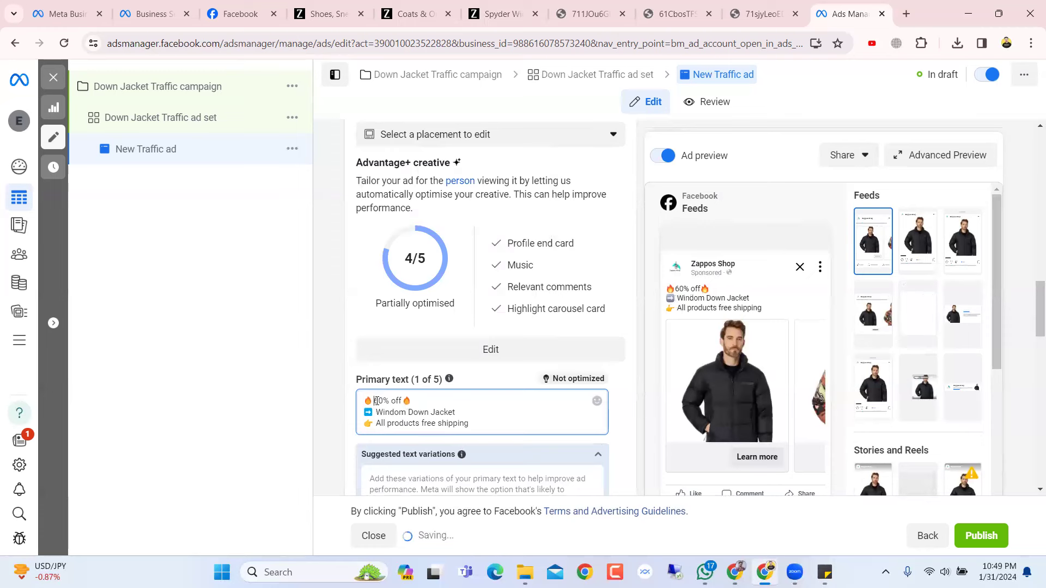
left_click(404, 401)
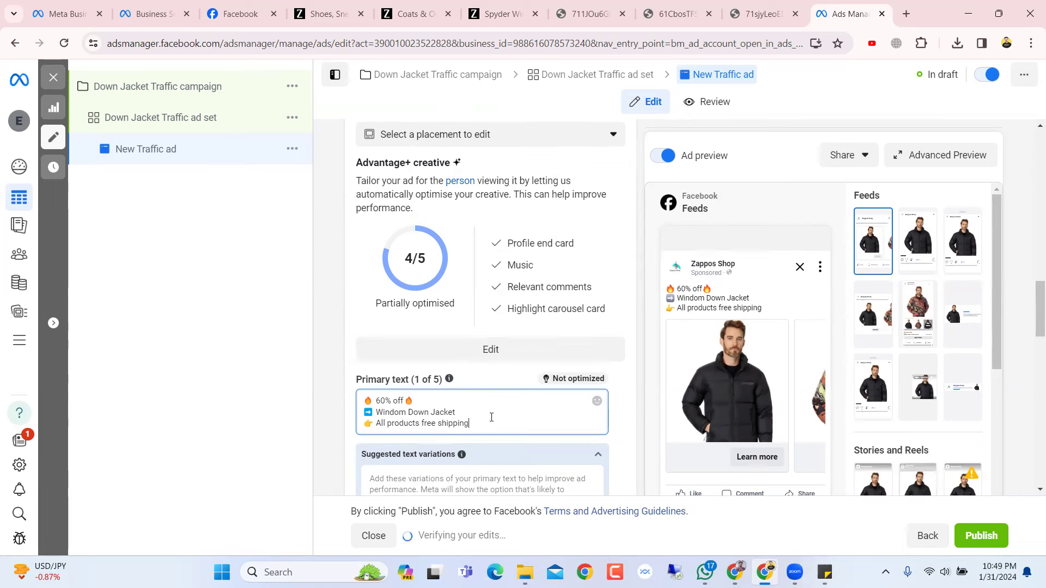
- Add a fourth line to the primary text reading "Shop Now:"
key("Return")
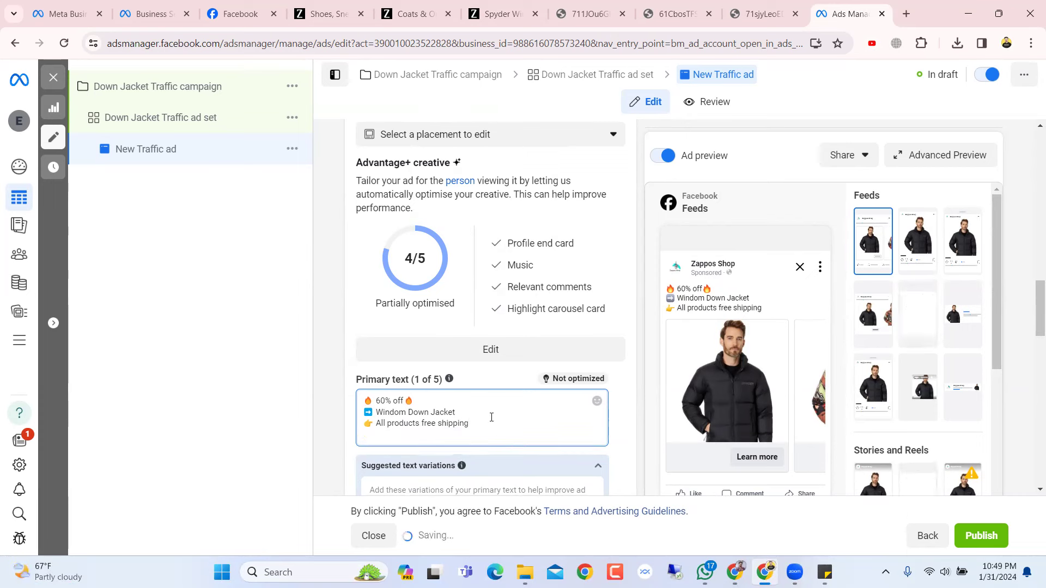
type("Shop Now")
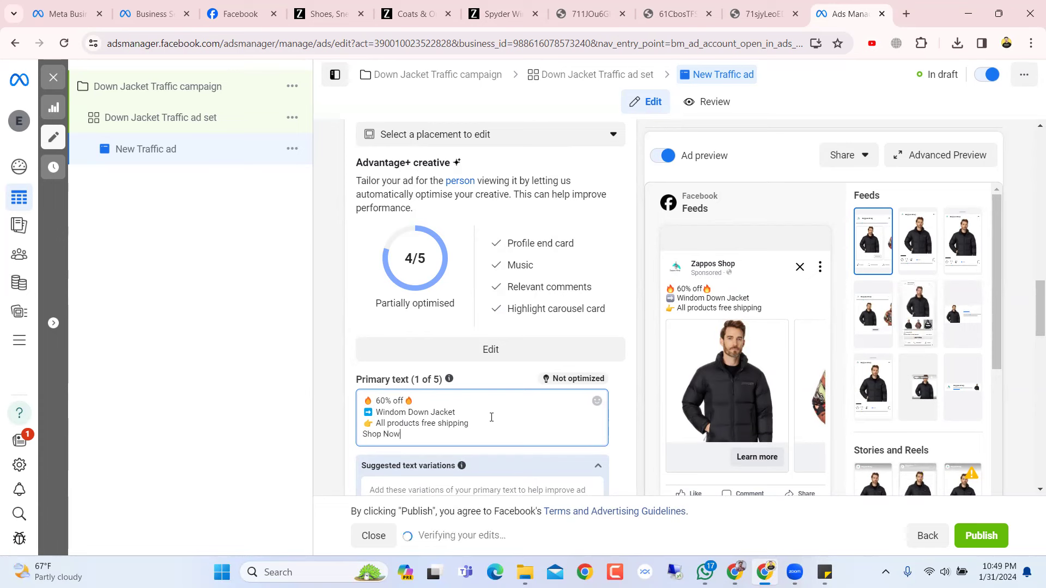
type(":")
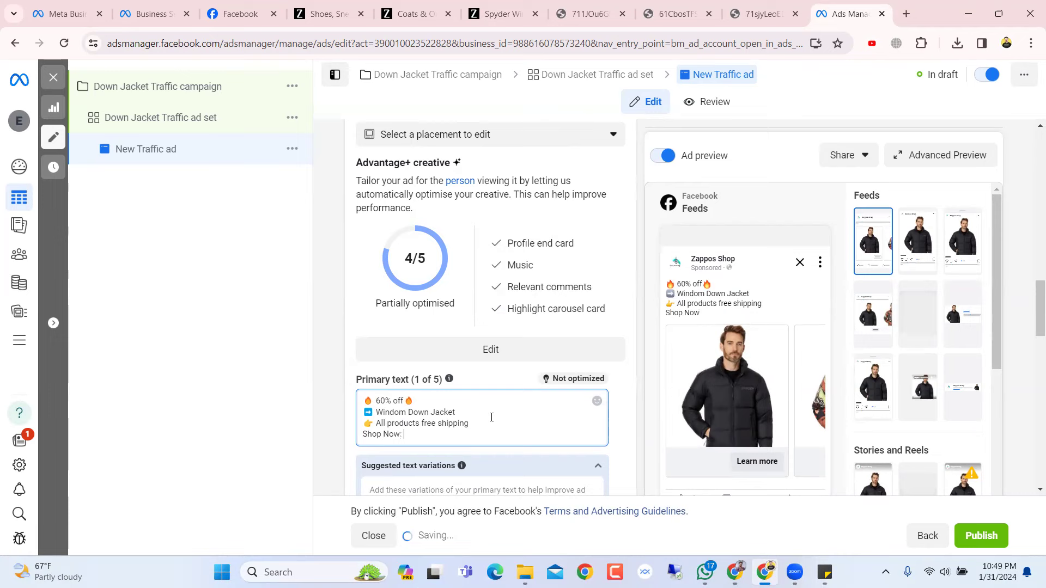
- Open the Zappos homepage from the product page in a new browser tab and copy its web address
left_click(526, 7)
scroll(486, 234, "up", 2)
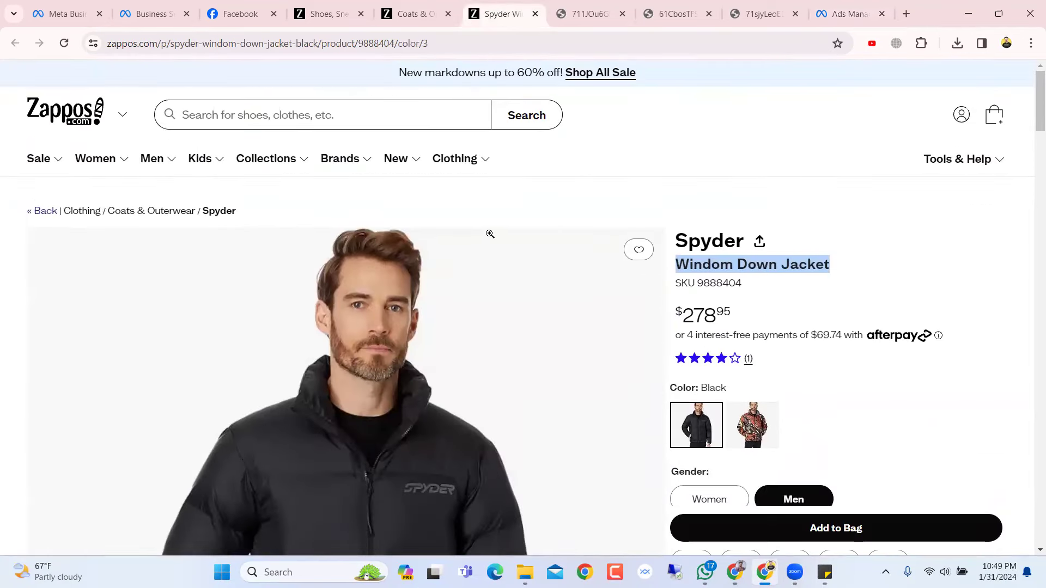
right_click(64, 111)
left_click(109, 116)
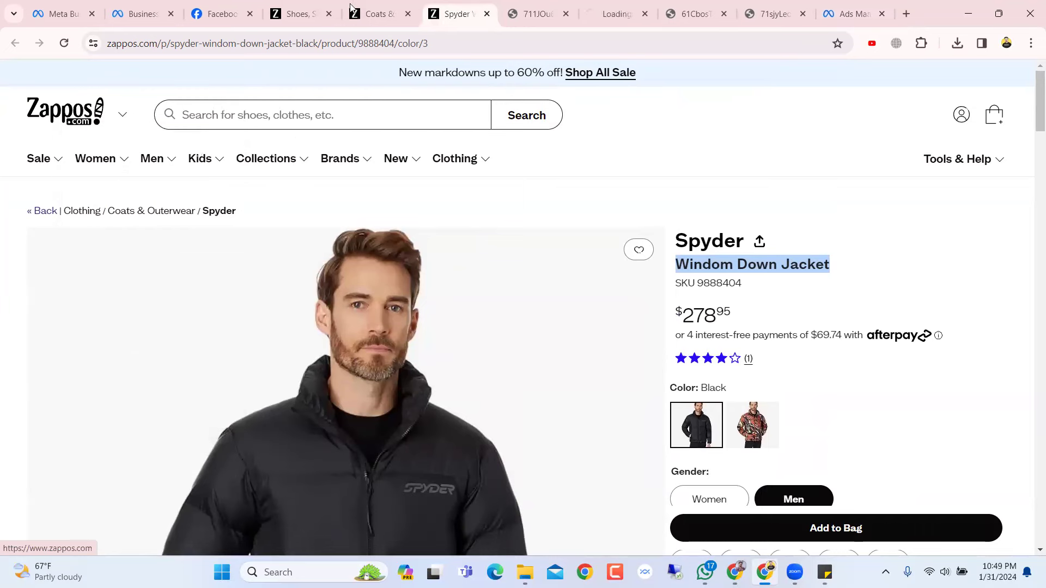
left_click(602, 7)
left_click_drag(611, 6, 469, 5)
left_click(215, 41)
key("ctrl+c")
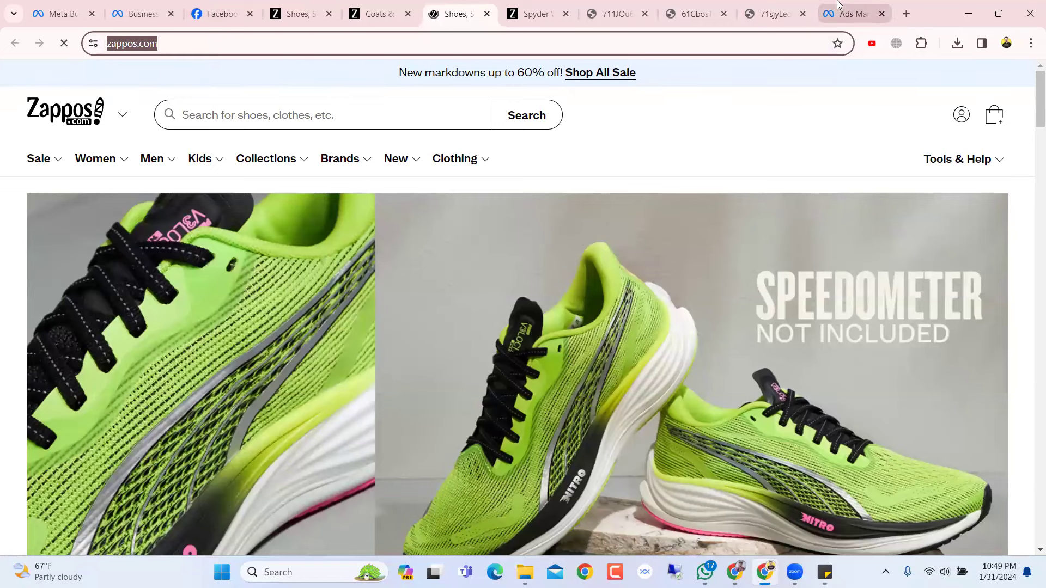
- Return to Ads Manager, paste the homepage link after "Shop Now:" and place a shopping cart emoji followed by a space before that line
left_click(850, 14)
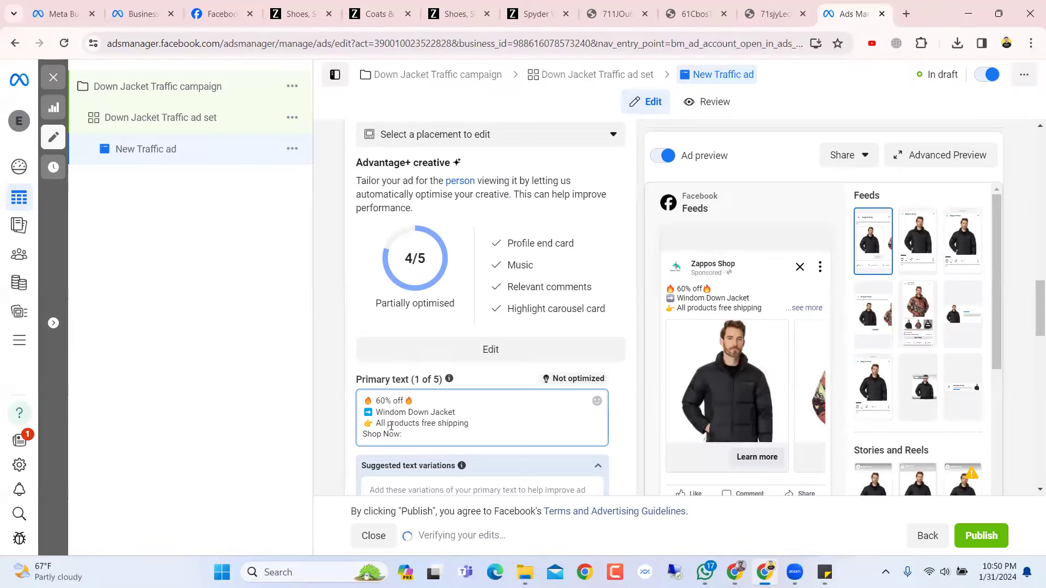
key("ctrl+v")
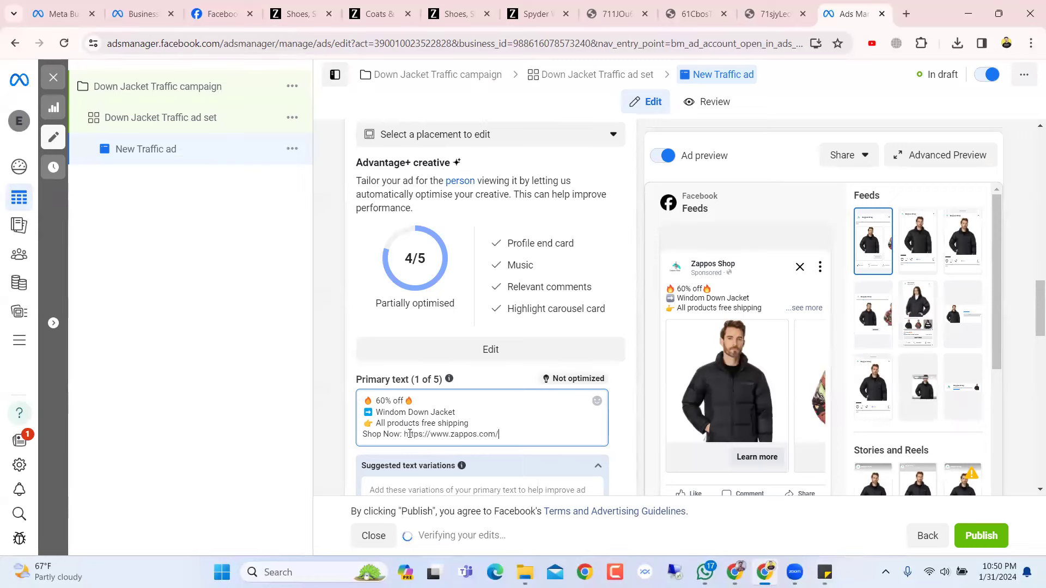
right_click(364, 435)
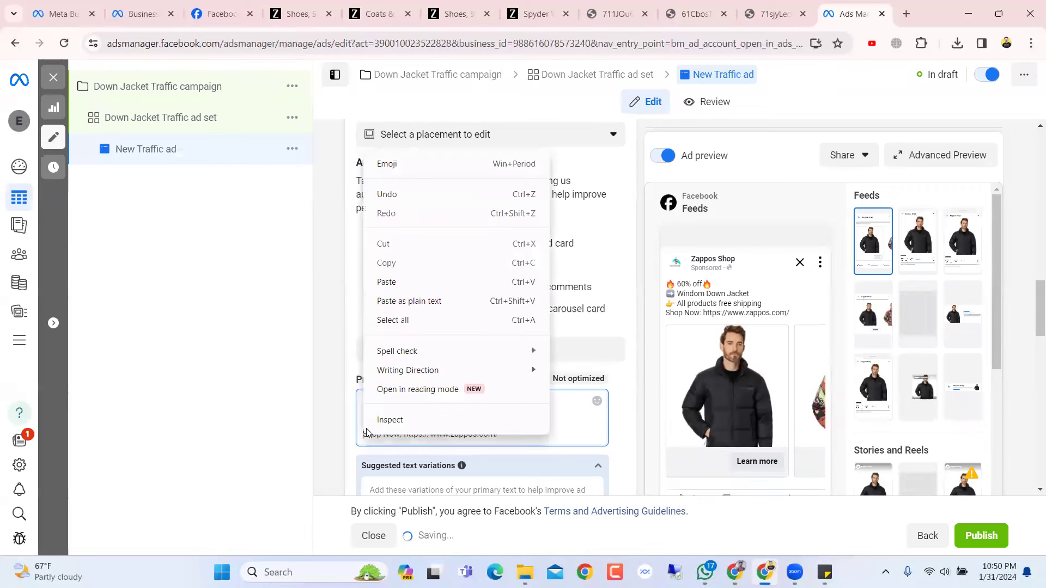
left_click(414, 163)
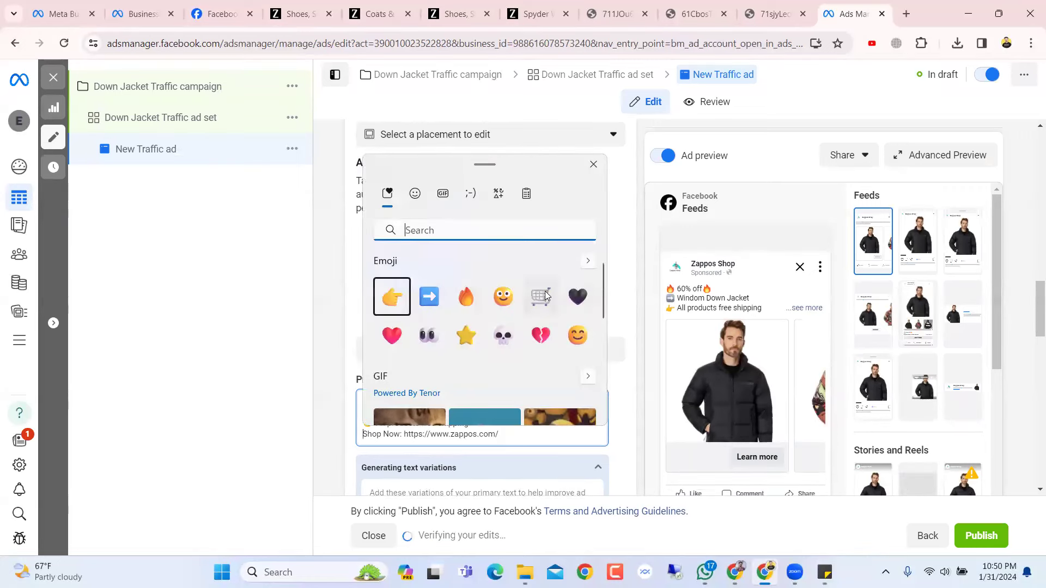
left_click(540, 297)
left_click(376, 435)
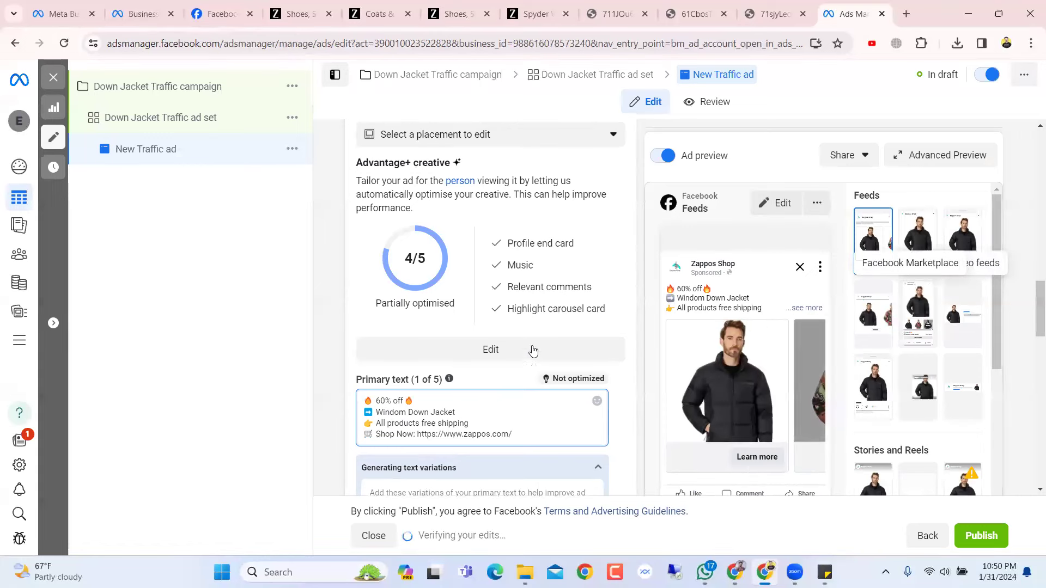
- Review the suggested text variations offered for the ad's primary text
scroll(553, 359, "down", 5)
scroll(554, 356, "up", 3)
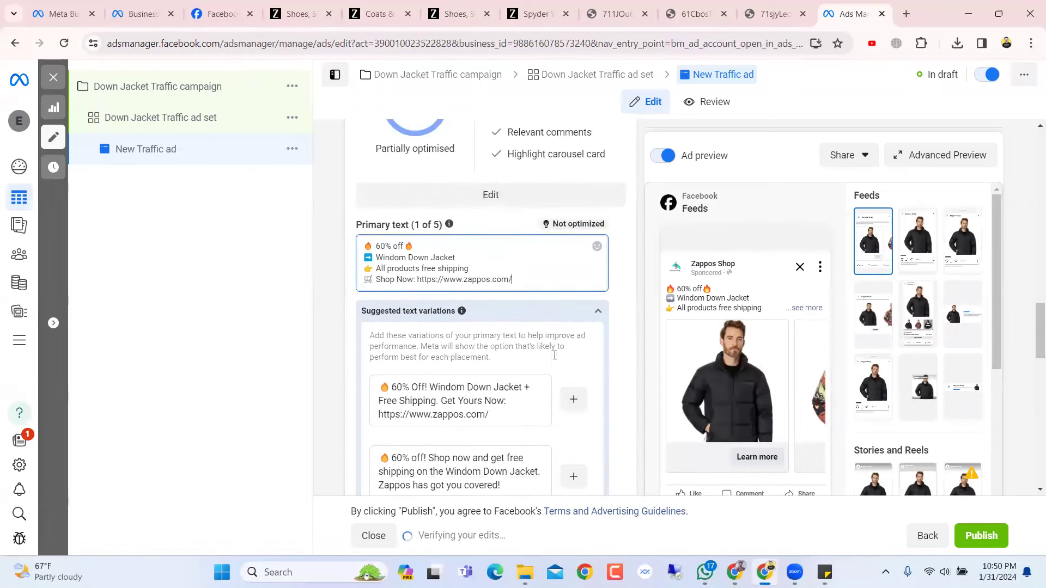
scroll(554, 355, "up", 1)
scroll(532, 395, "down", 3)
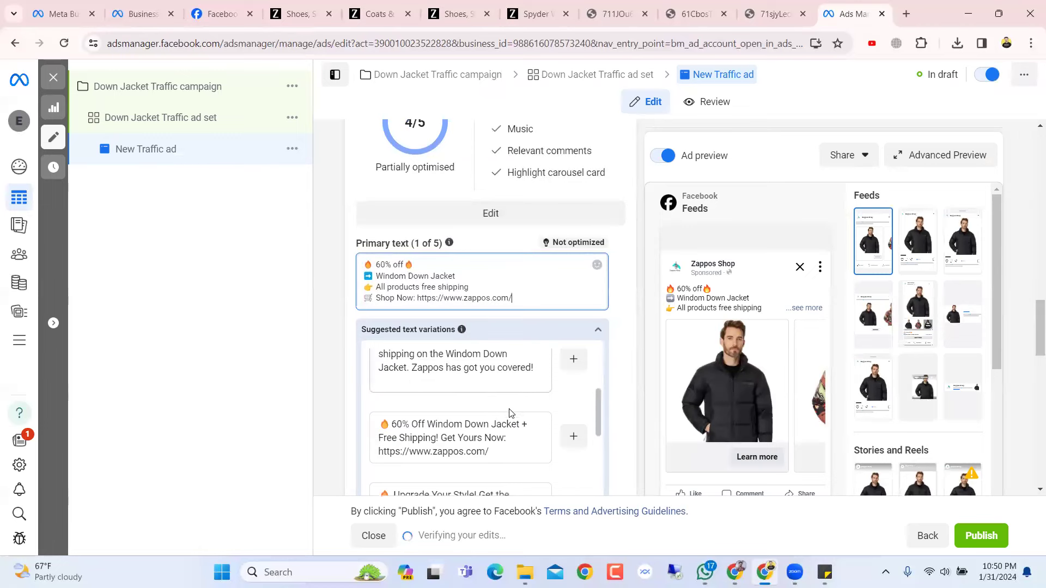
scroll(530, 411, "down", 1)
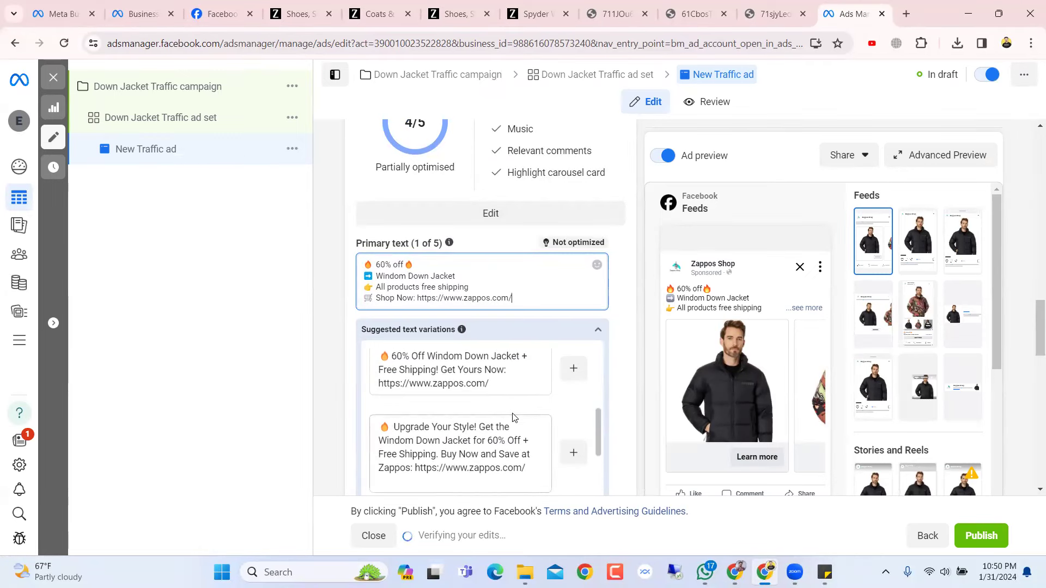
scroll(514, 414, "down", 1)
scroll(521, 406, "up", 1)
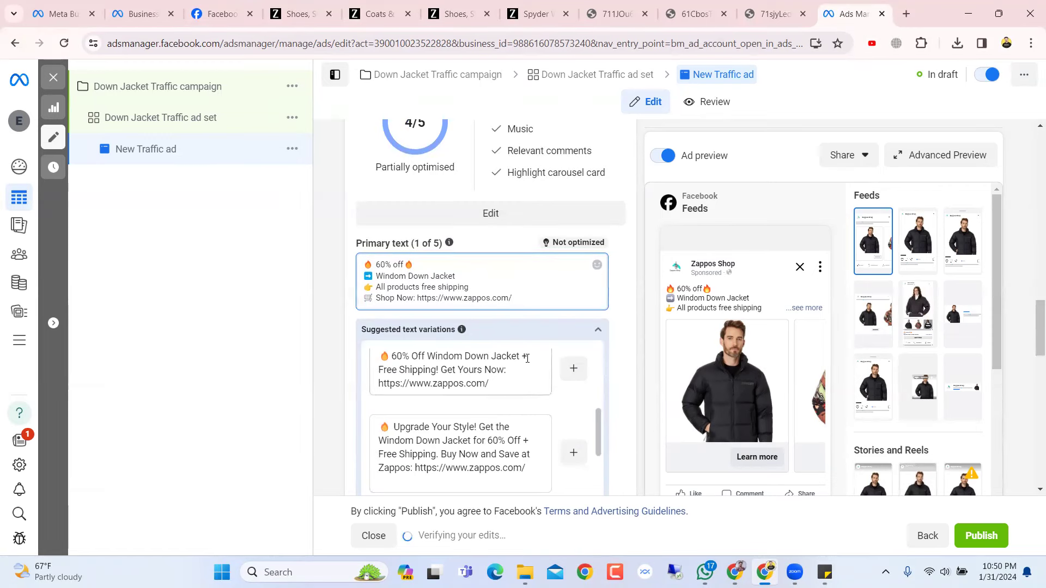
- Look through the remaining suggested text variations and check the ad's Destination settings
scroll(479, 385, "down", 4)
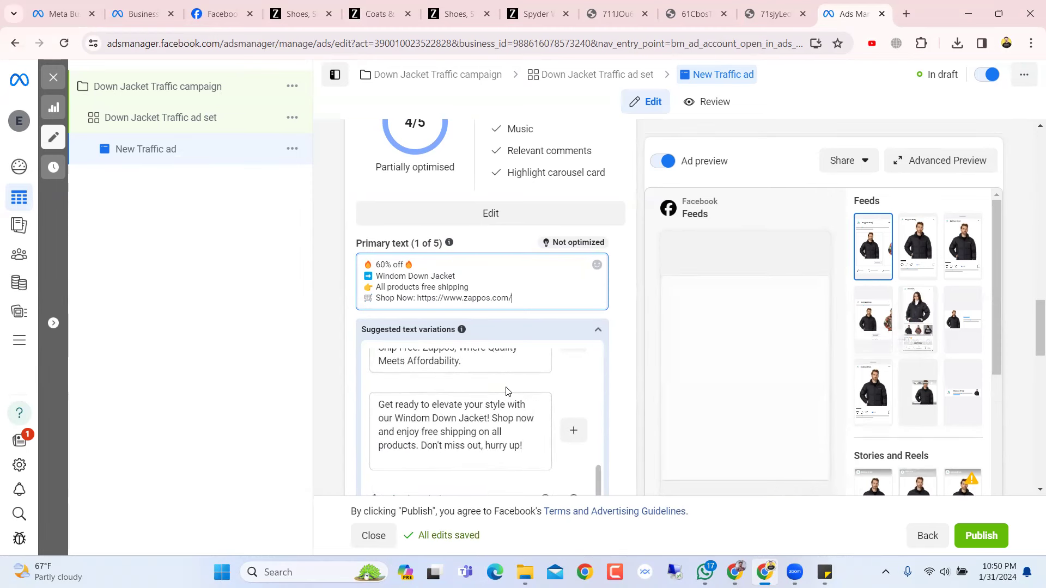
scroll(515, 441, "up", 1)
scroll(515, 441, "down", 1)
scroll(515, 441, "up", 5)
scroll(516, 441, "up", 2)
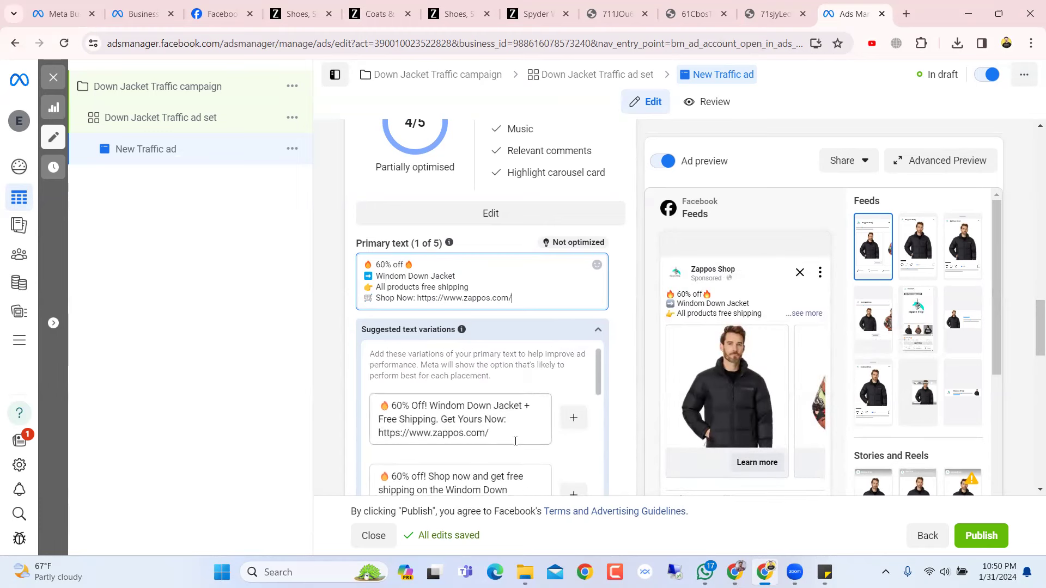
scroll(637, 342, "down", 8)
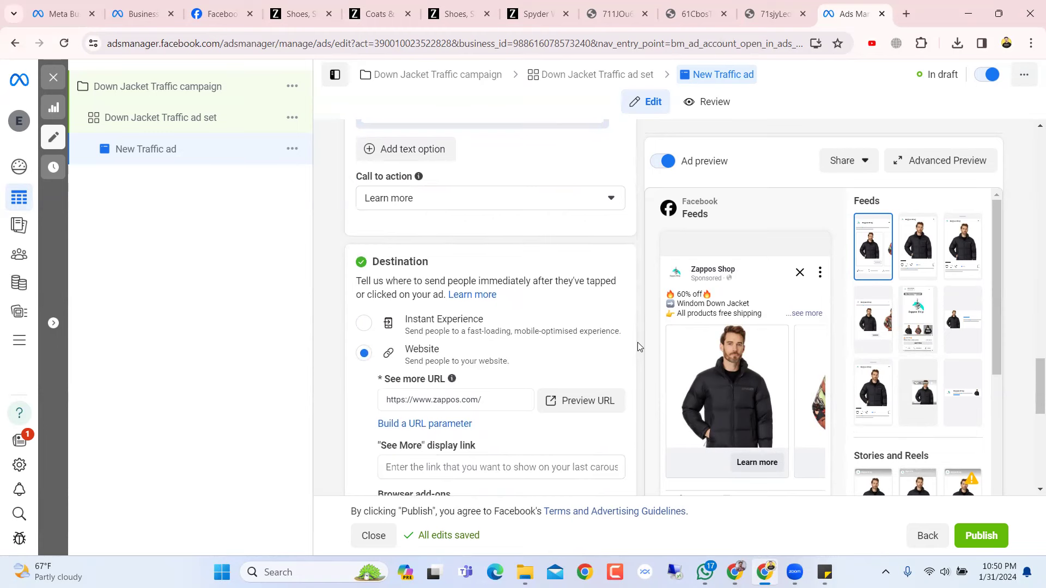
scroll(637, 342, "down", 1)
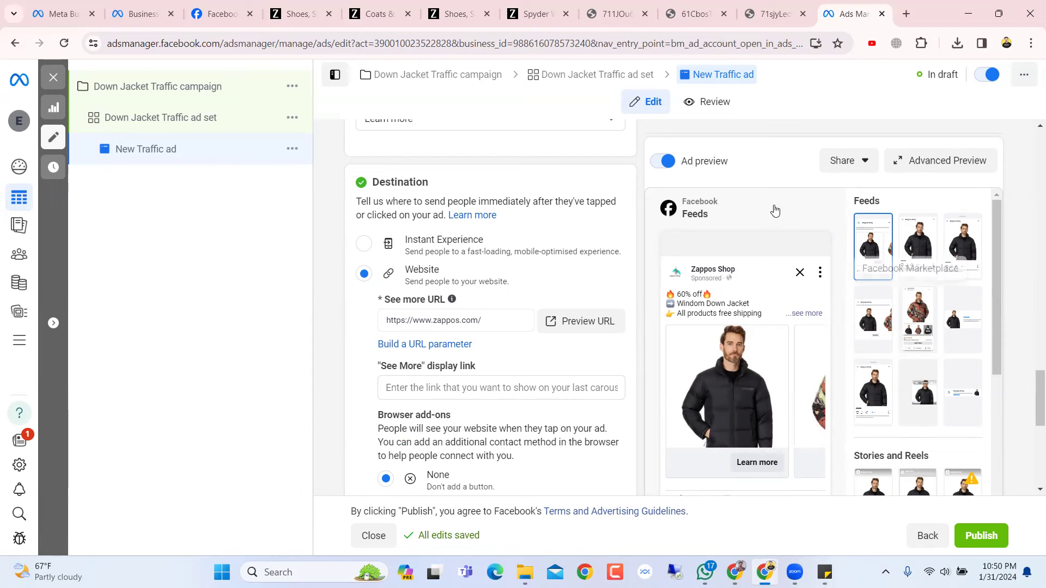
- Expand the full primary text in the Facebook feed preview and browse back and forth through the carousel cards
left_click(799, 320)
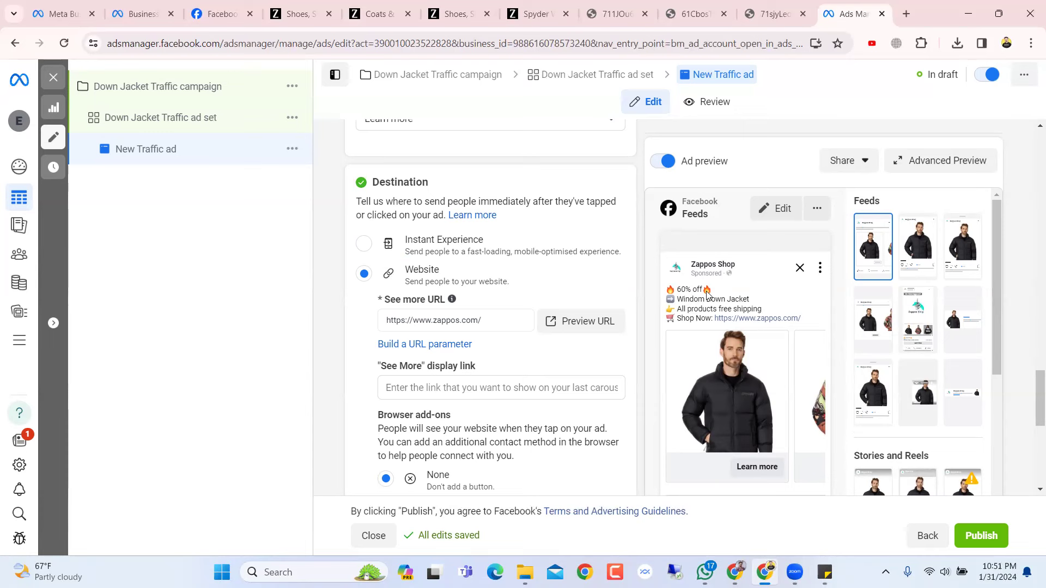
left_click(809, 381)
left_click(816, 376)
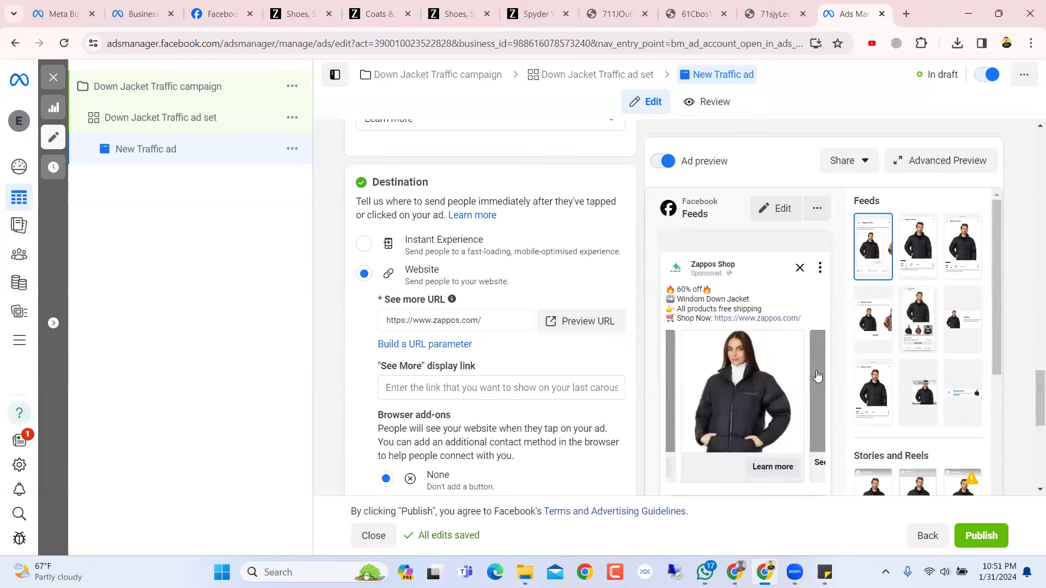
left_click(814, 374)
left_click(682, 385)
left_click(681, 385)
left_click(674, 384)
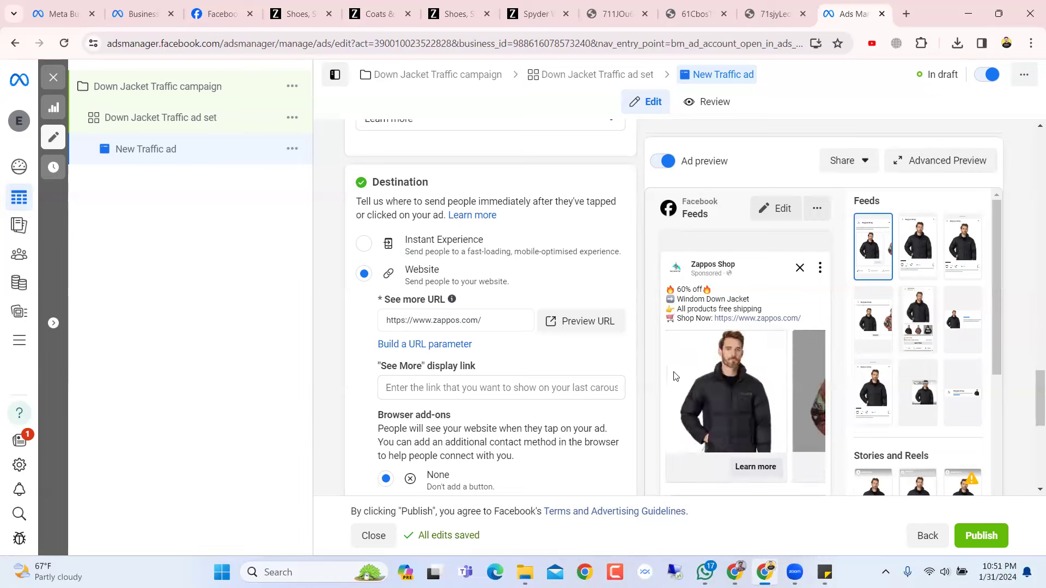
scroll(467, 410, "up", 1)
scroll(472, 414, "down", 3)
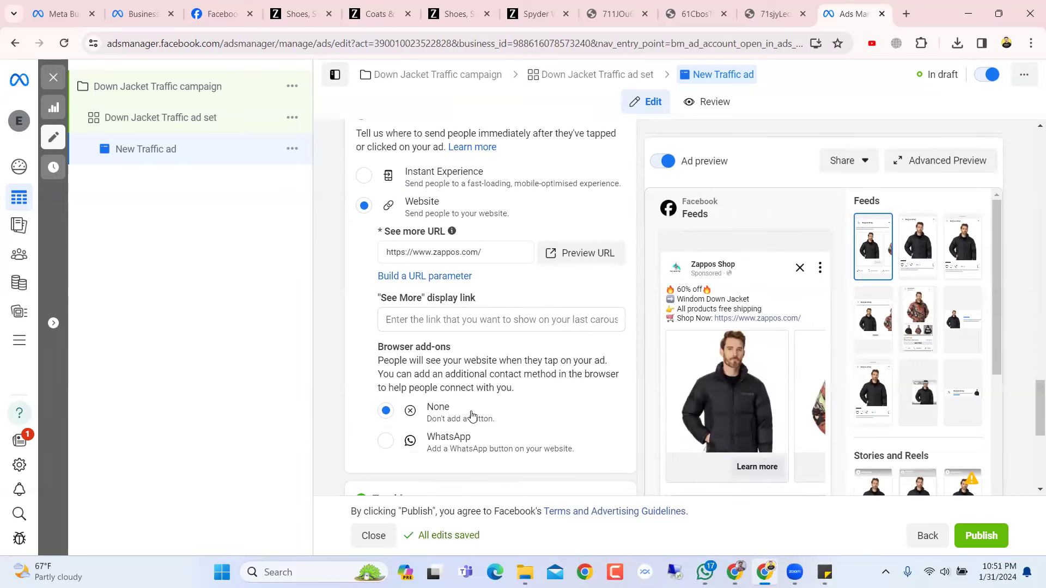
scroll(471, 414, "up", 10)
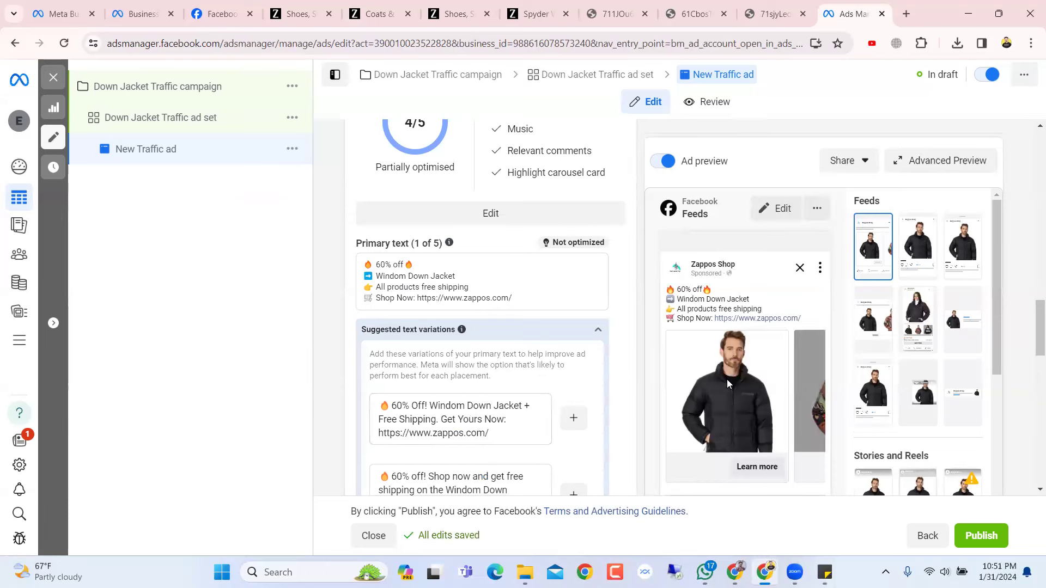
left_click(800, 370)
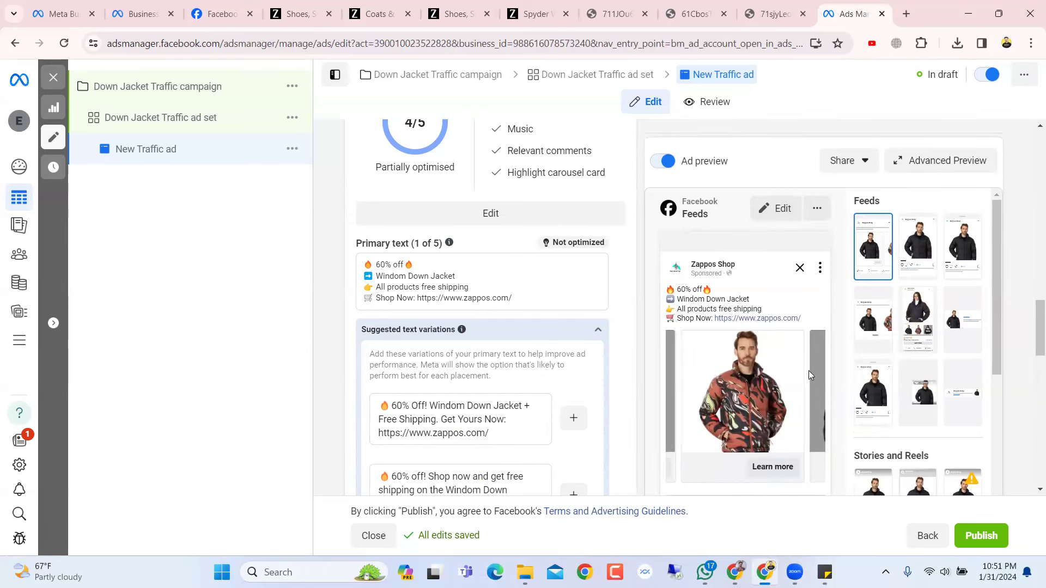
left_click(816, 372)
left_click(677, 373)
left_click(677, 372)
- Open the first carousel card, the men's black jacket, for editing
scroll(393, 344, "up", 2)
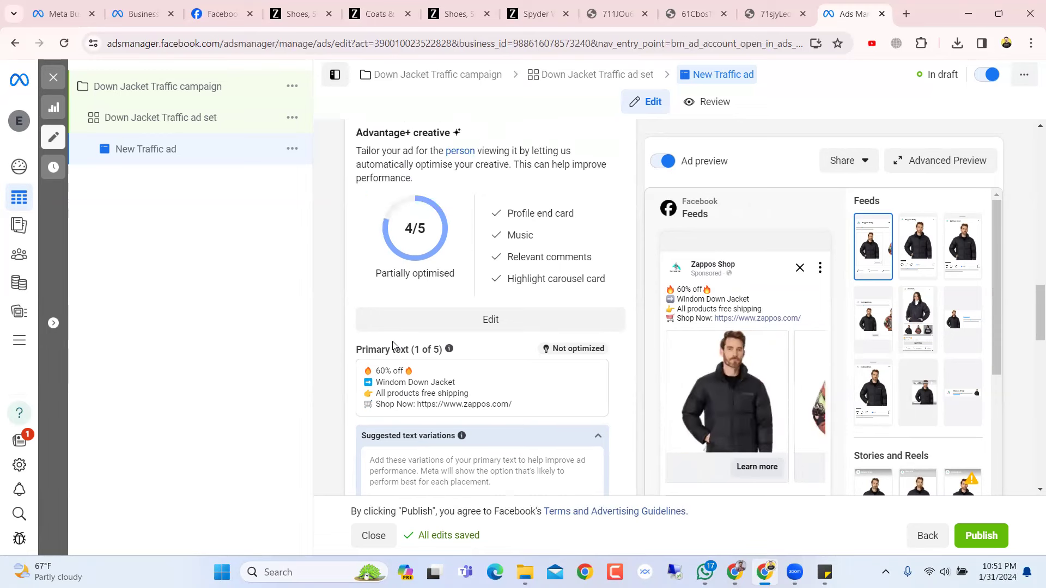
scroll(392, 345, "up", 4)
scroll(392, 345, "down", 2)
scroll(393, 345, "up", 2)
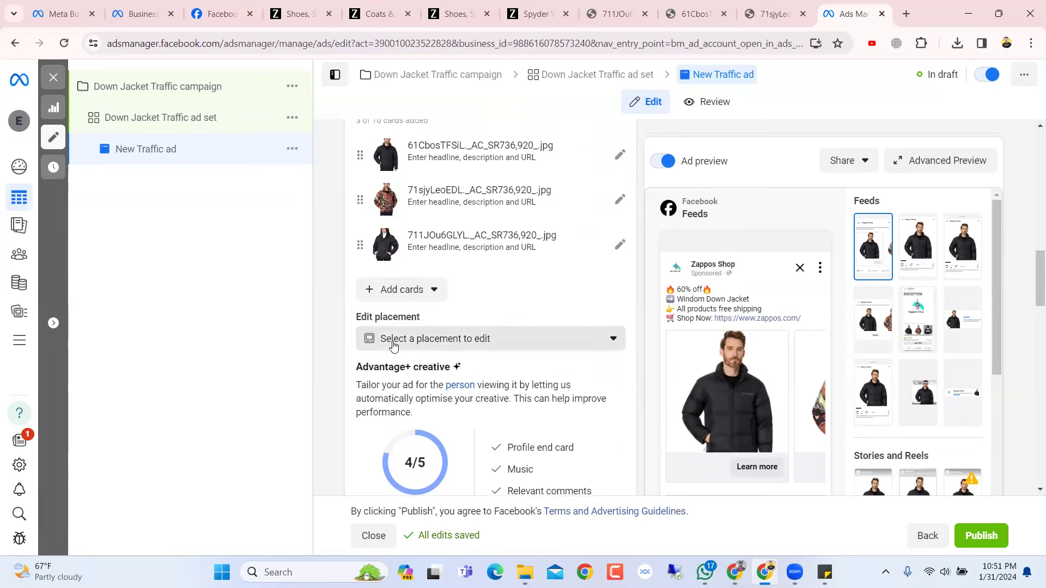
scroll(393, 345, "up", 1)
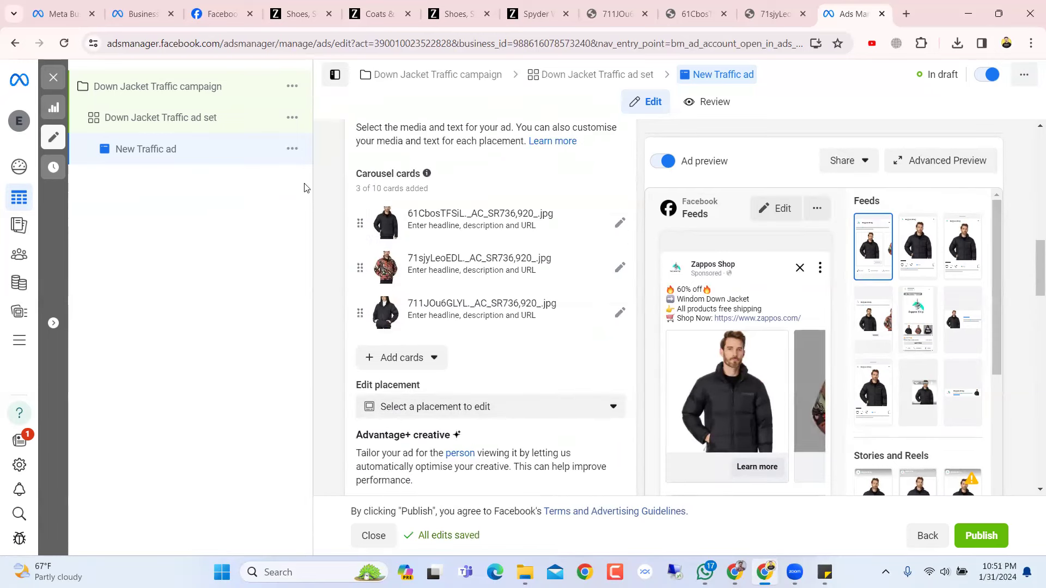
left_click(442, 226)
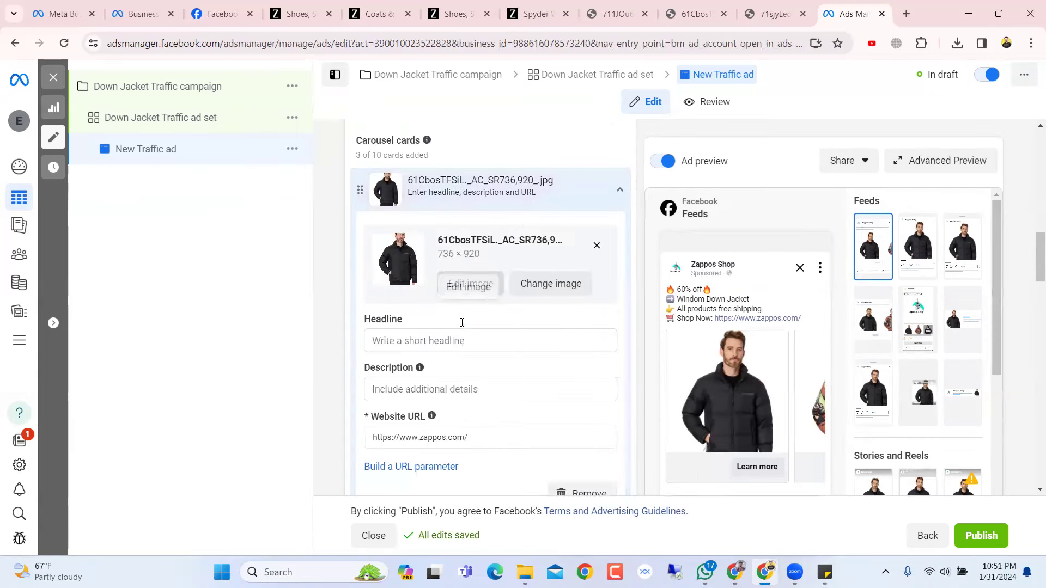
scroll(459, 282, "down", 2)
- Fill the first card's headline with five star emojis
left_click(413, 303)
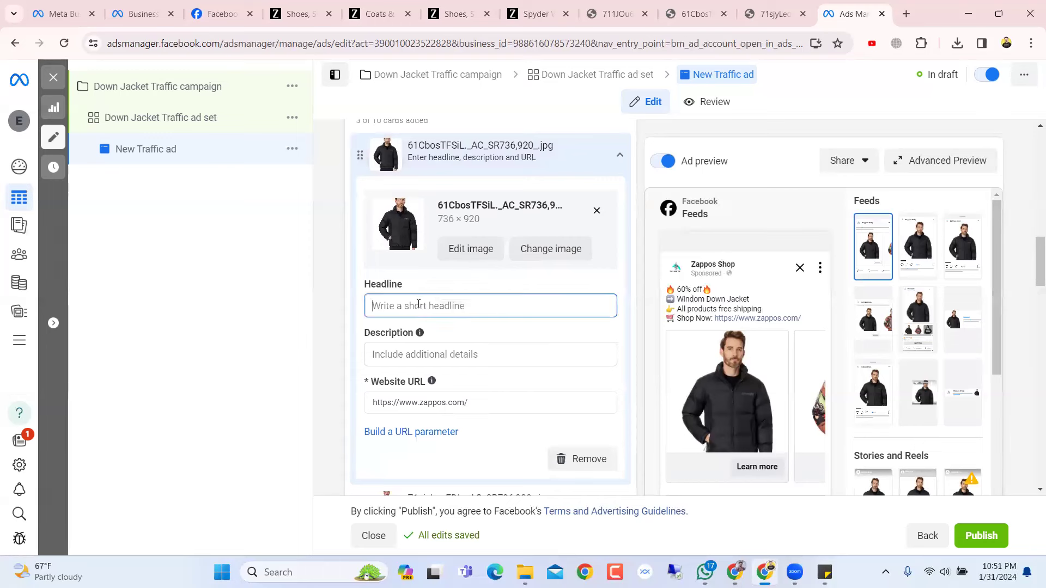
right_click(419, 304)
left_click(406, 302)
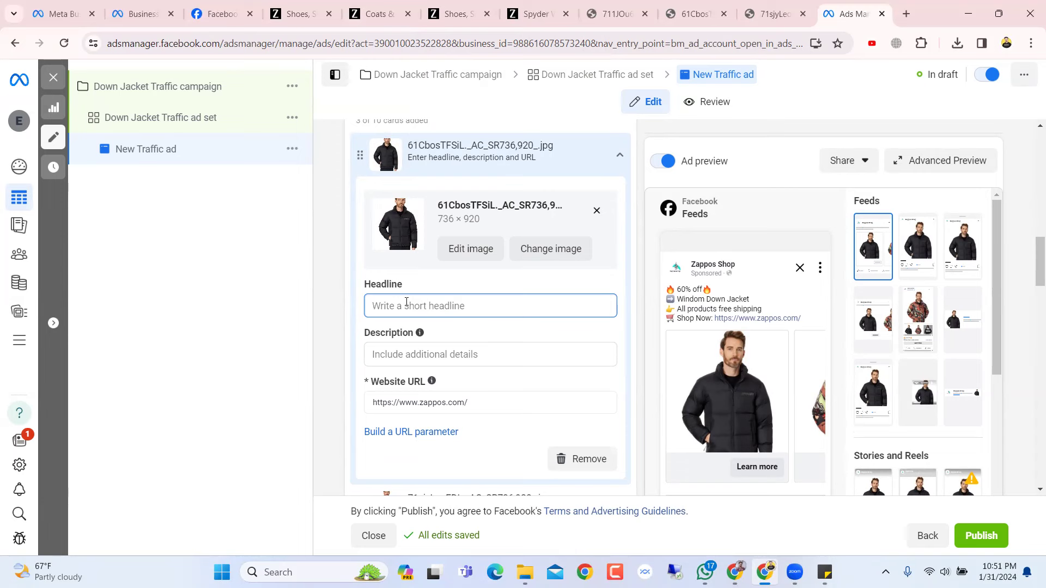
right_click(406, 302)
left_click(452, 53)
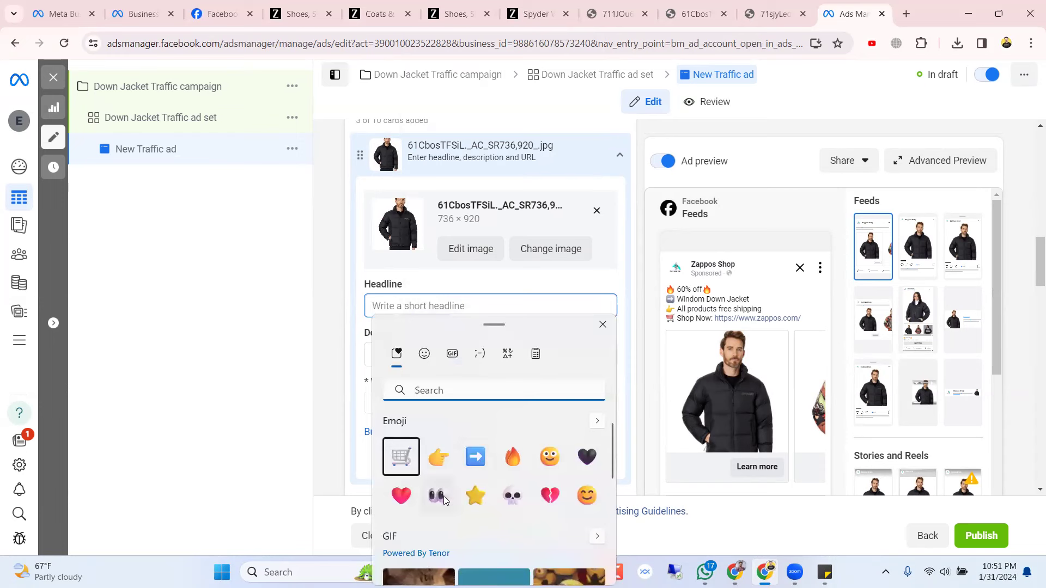
left_click(475, 496)
left_click(475, 495)
left_click(475, 495)
left_click(475, 495)
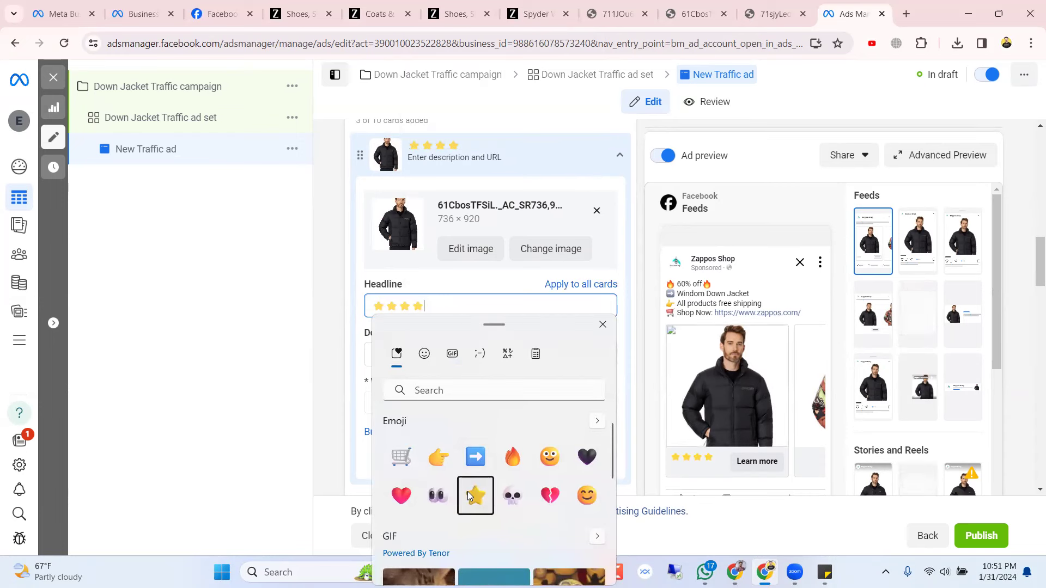
left_click(467, 491)
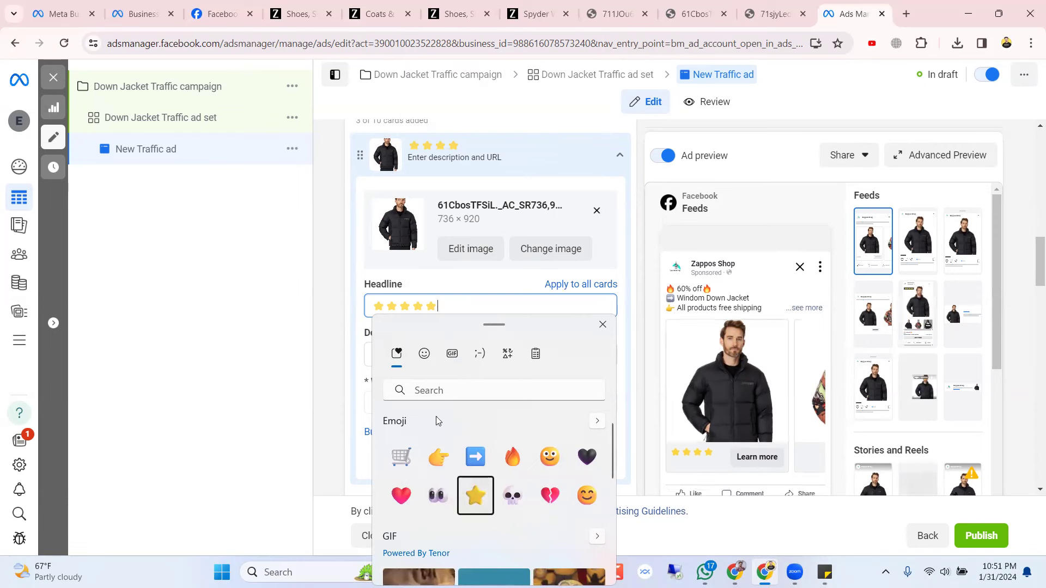
left_click(459, 306)
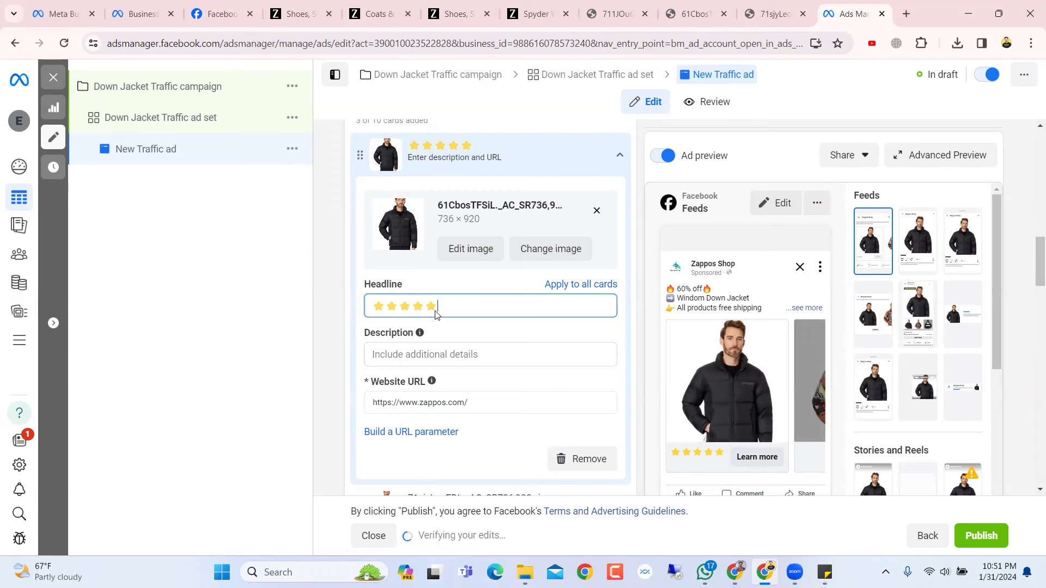
- Enter "60% off" as the first card's description
left_click(436, 355)
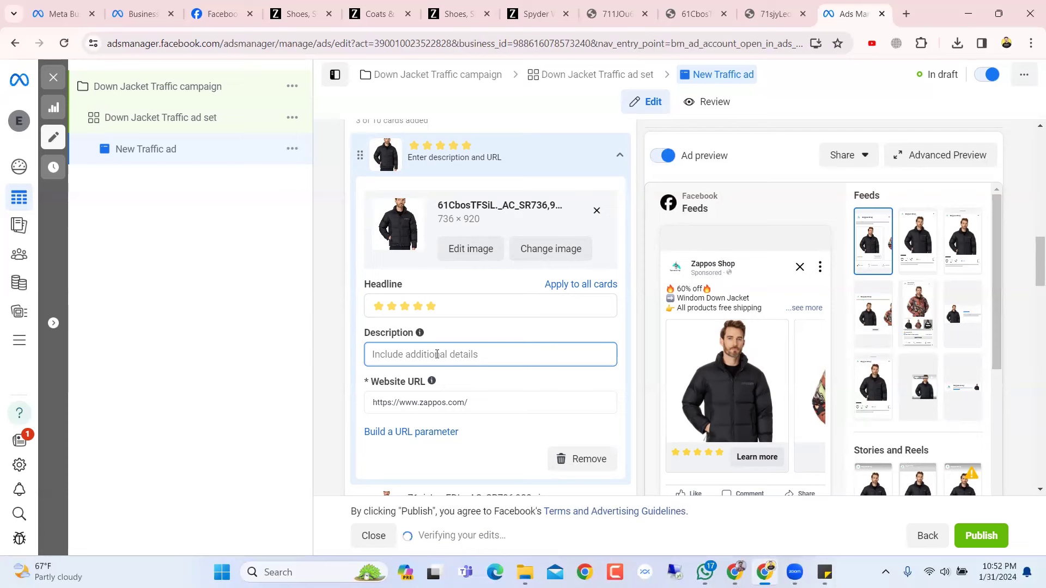
type("60")
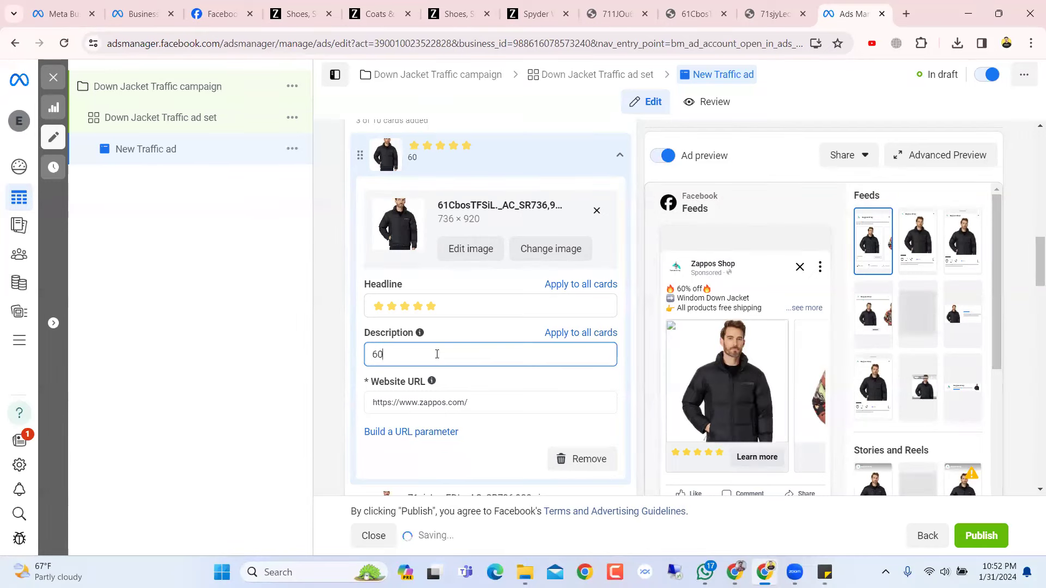
type("% ")
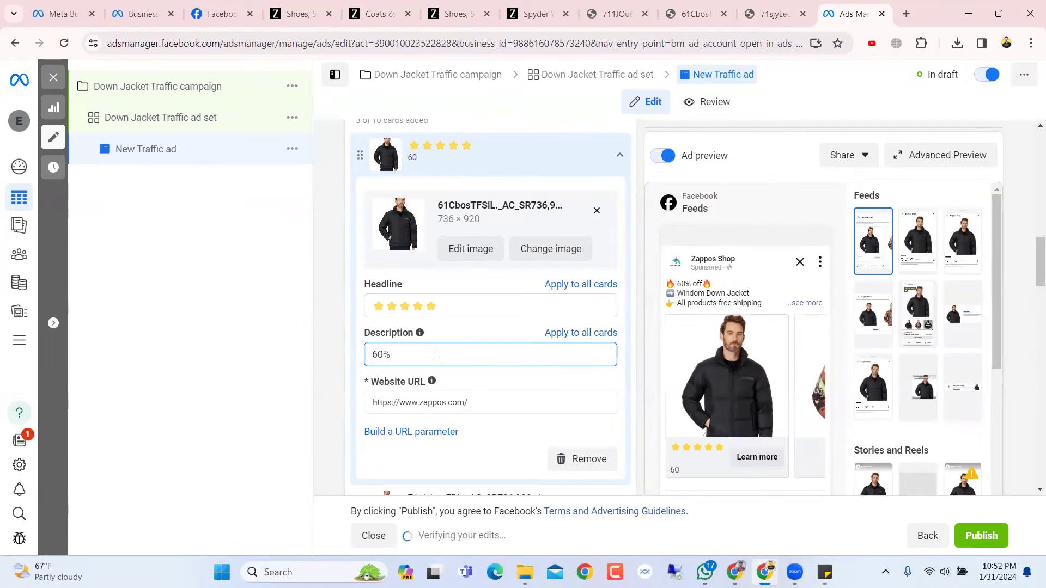
type("off")
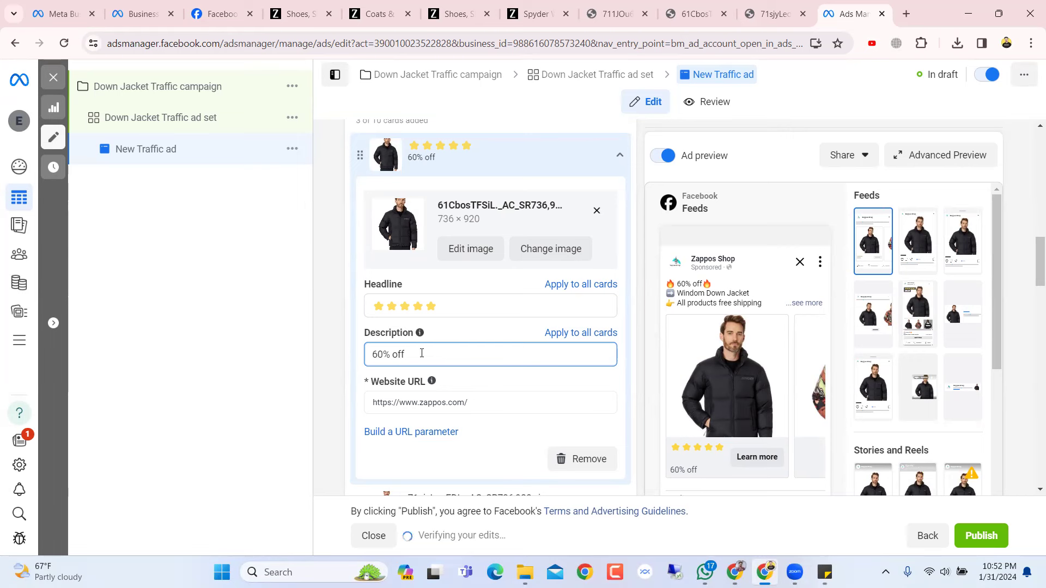
- Replace the first card's description with "Free Shipping"
key("ctrl+a")
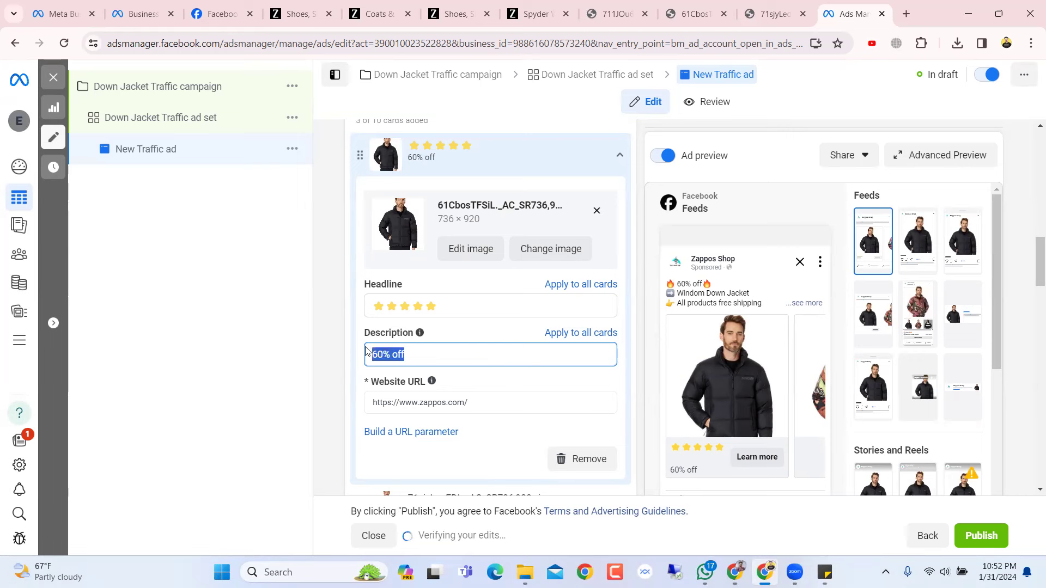
key("BackSpace")
type("Free ")
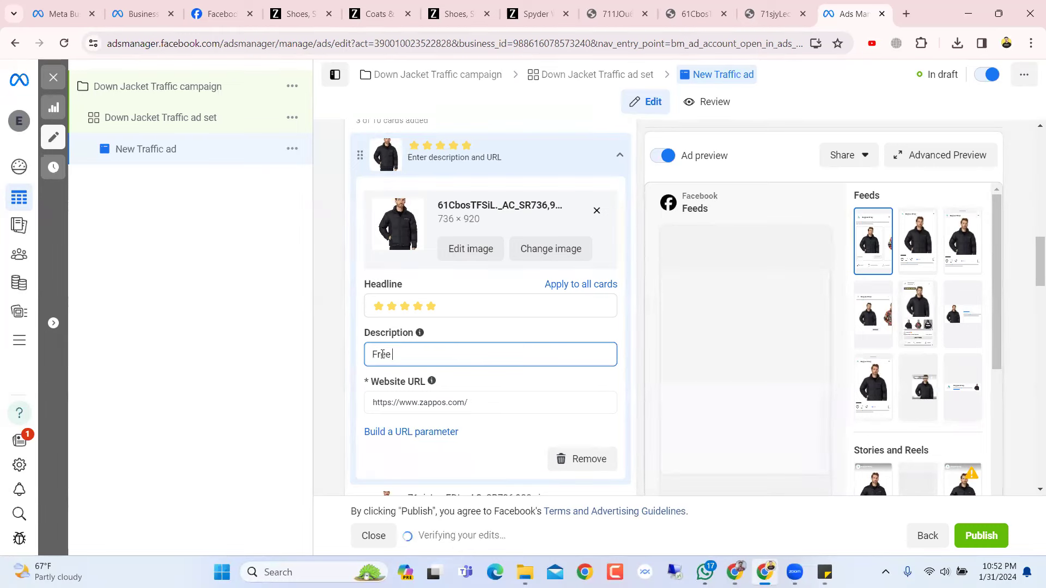
type("Shipping")
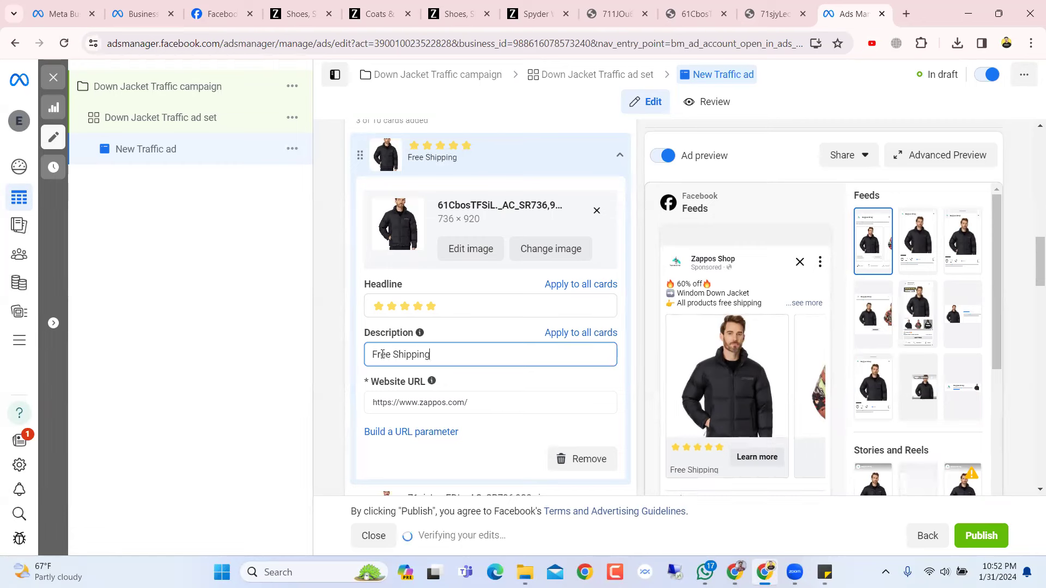
- Copy the "Free Shipping" description into the first card's headline, replacing the star emojis there
left_click_drag(439, 353, 370, 356)
key("ctrl+c")
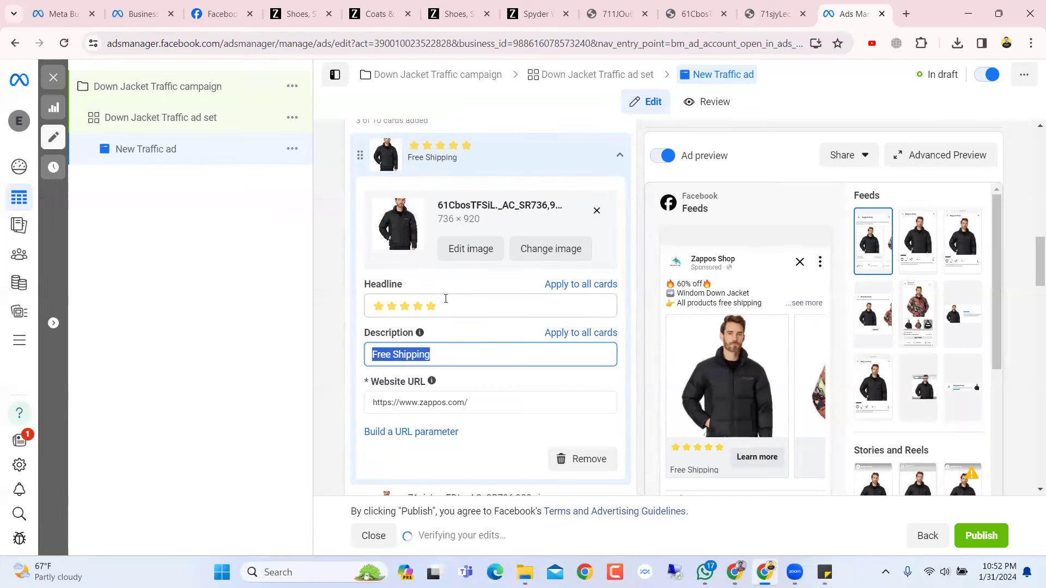
left_click(449, 306)
key("shift+Left")
key("shift+Left")
key("shift+Left")
key("shift+Left")
key("shift+Left")
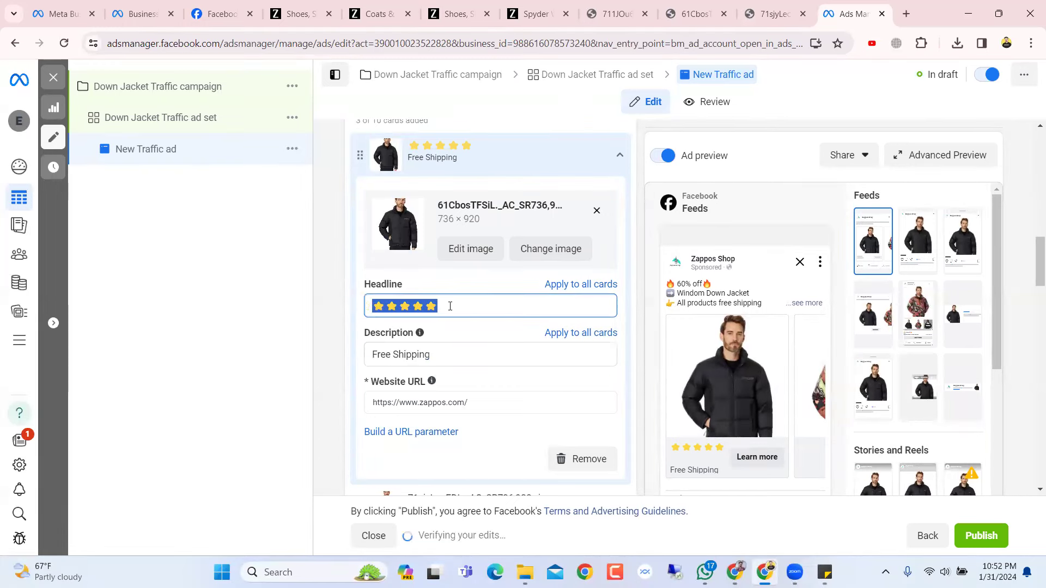
key("ctrl+v")
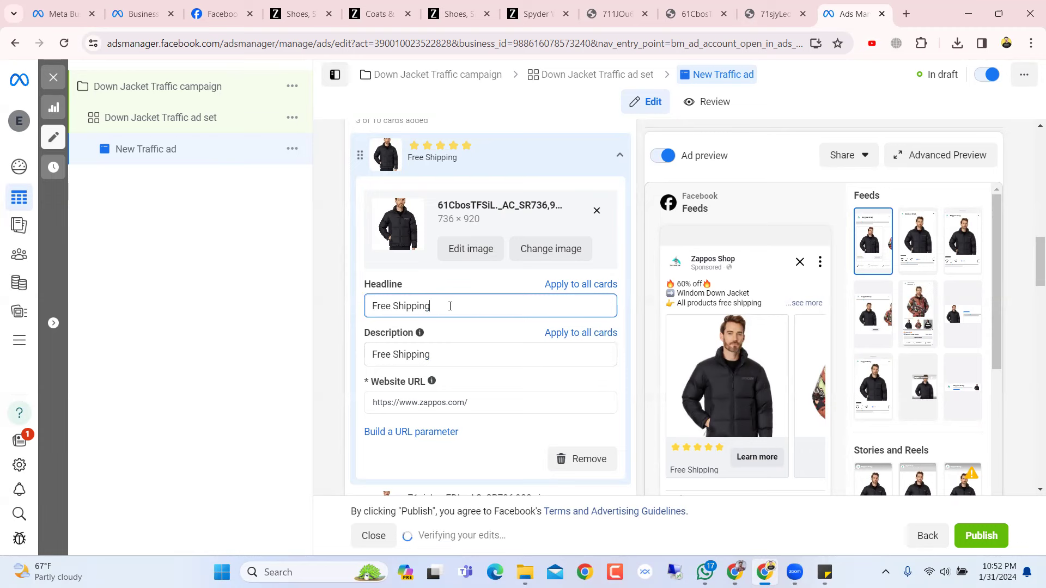
- Replace the first card's description with five star emojis and collapse the card
triple_click(439, 354)
key("BackSpace")
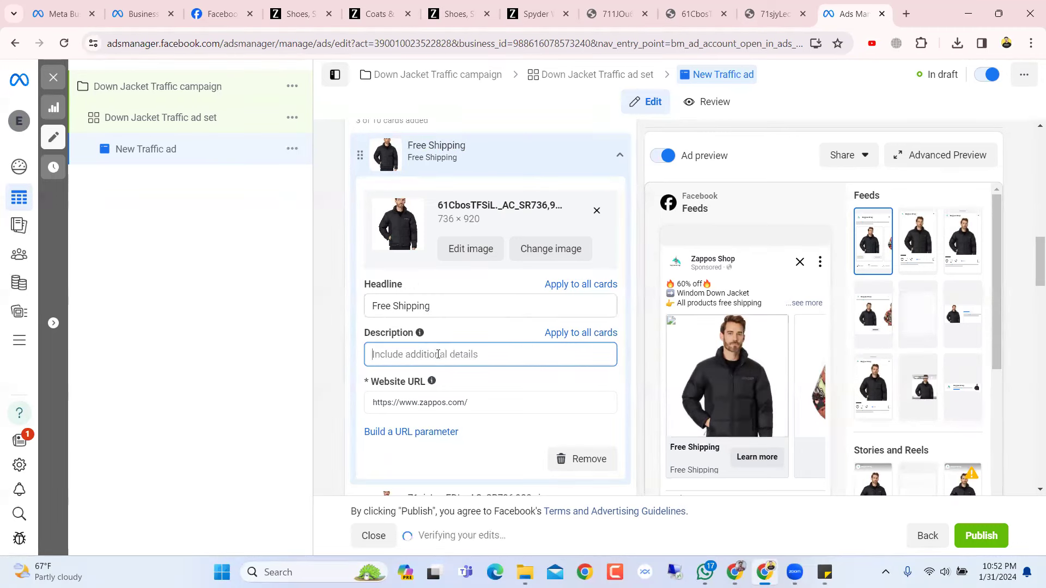
right_click(438, 354)
left_click(458, 85)
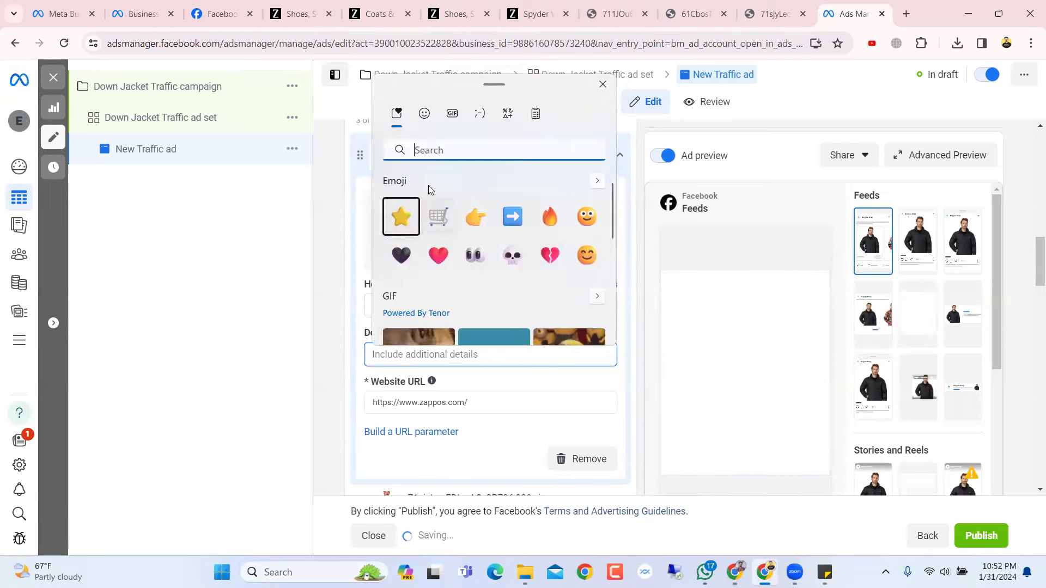
left_click(408, 212)
left_click(408, 213)
left_click(407, 212)
left_click(408, 212)
left_click(408, 212)
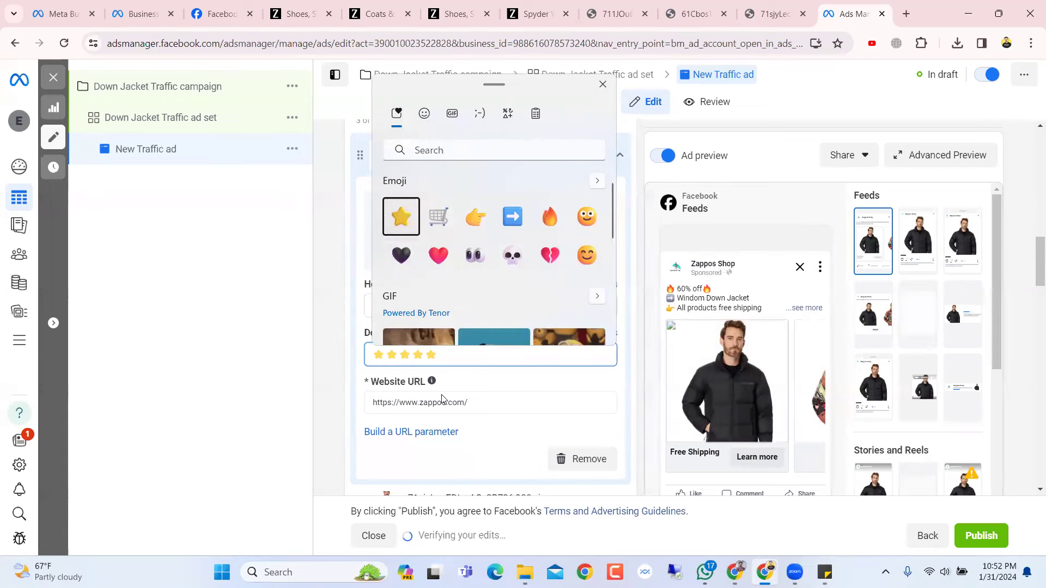
left_click(483, 358)
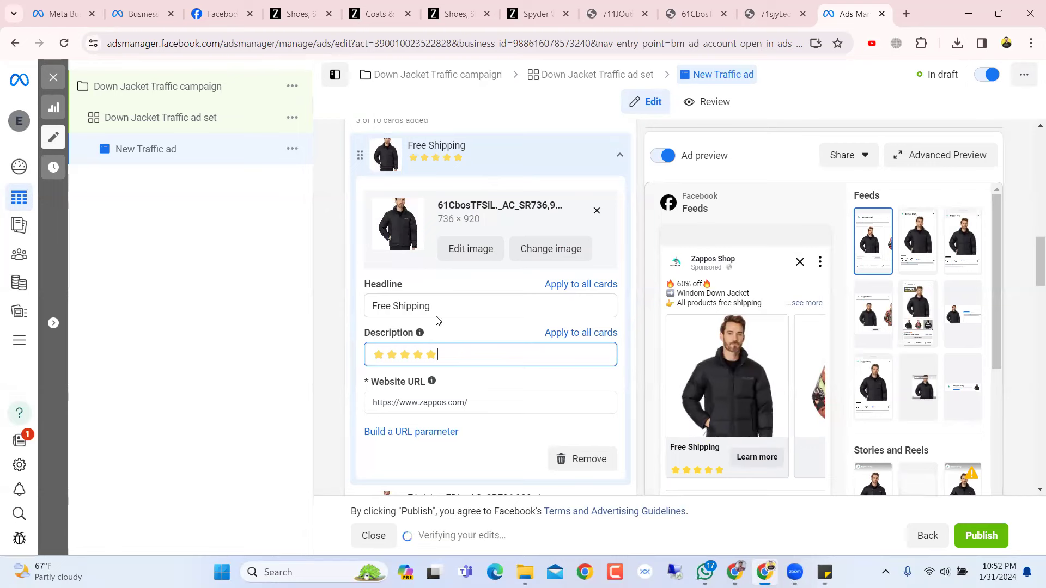
left_click(384, 150)
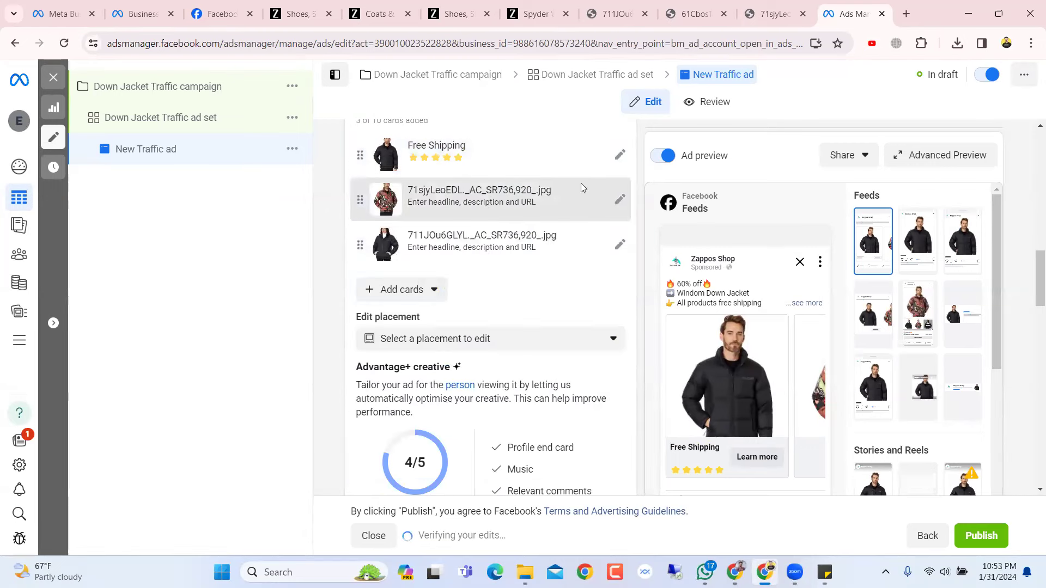
- Open the second carousel card with the patterned jacket image for headline editing and expand the primary text in the ad preview
left_click(619, 199)
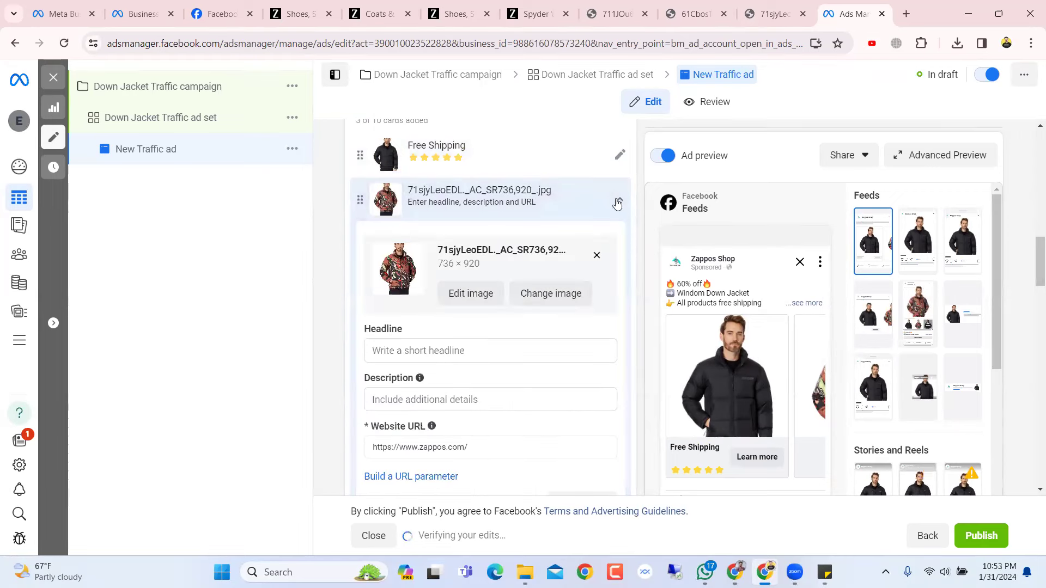
scroll(537, 287, "down", 5)
scroll(537, 286, "up", 4)
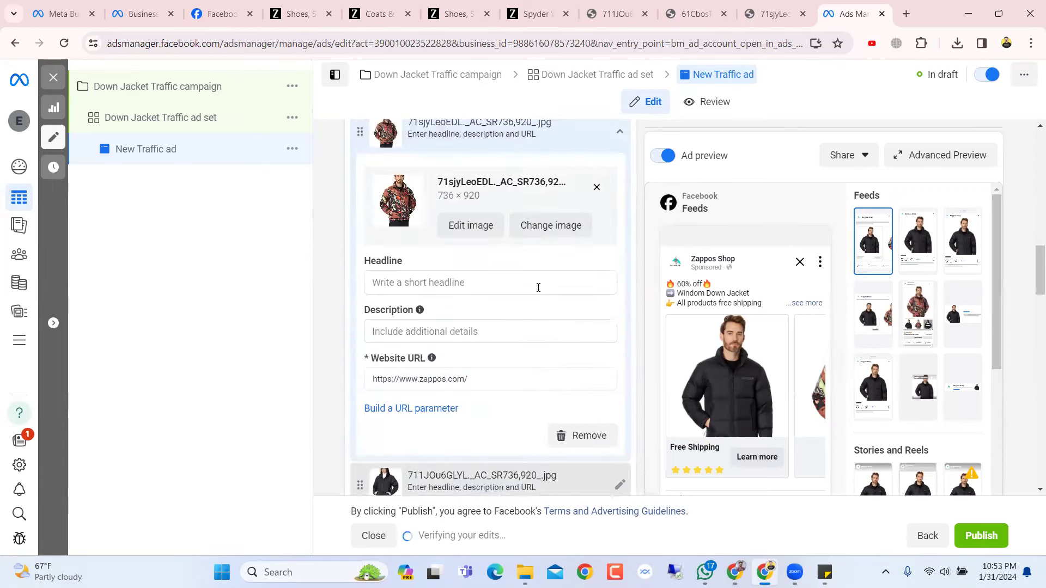
left_click(411, 281)
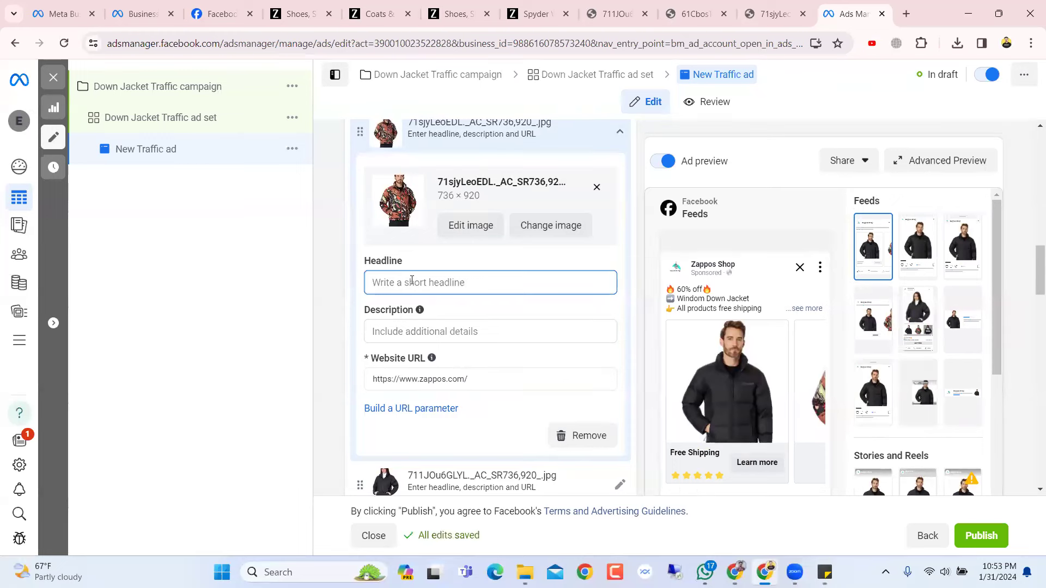
left_click(799, 311)
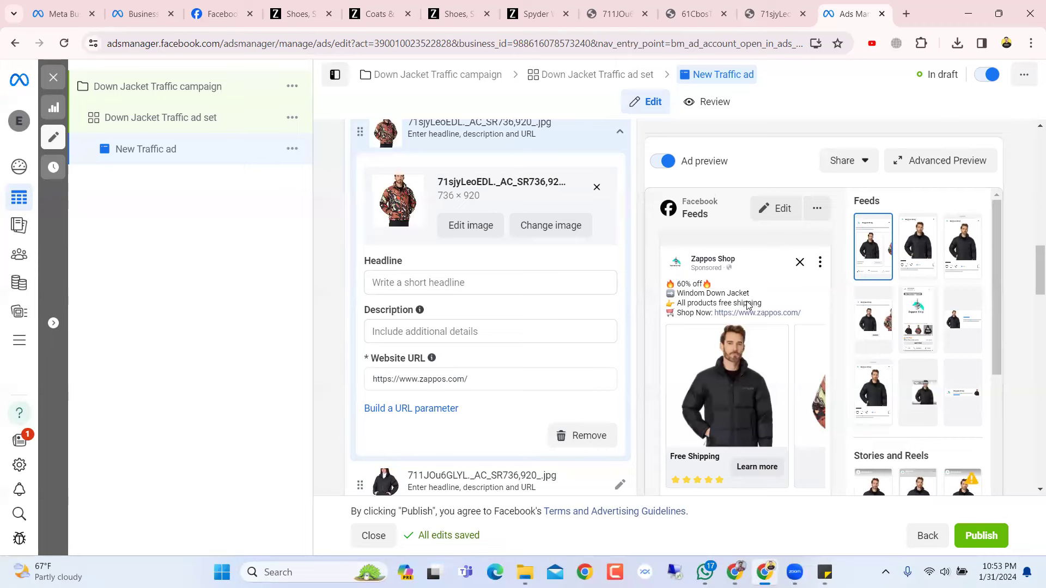
left_click(451, 283)
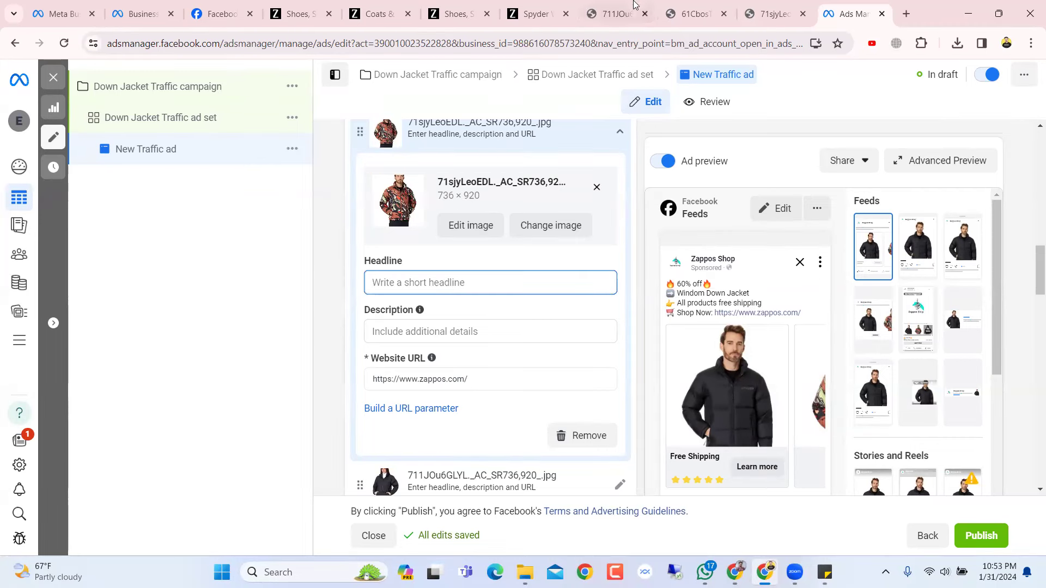
- Examine the Spyder Windom Down Jacket product page on Zappos for wording to use in the second card
left_click(545, 12)
scroll(461, 366, "down", 7)
scroll(461, 367, "up", 2)
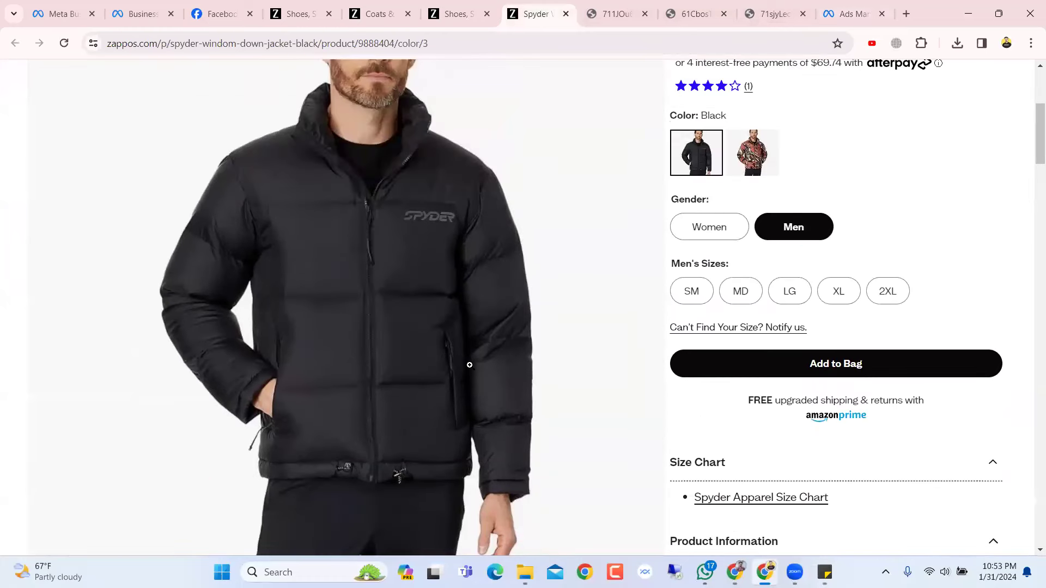
scroll(499, 218, "up", 2)
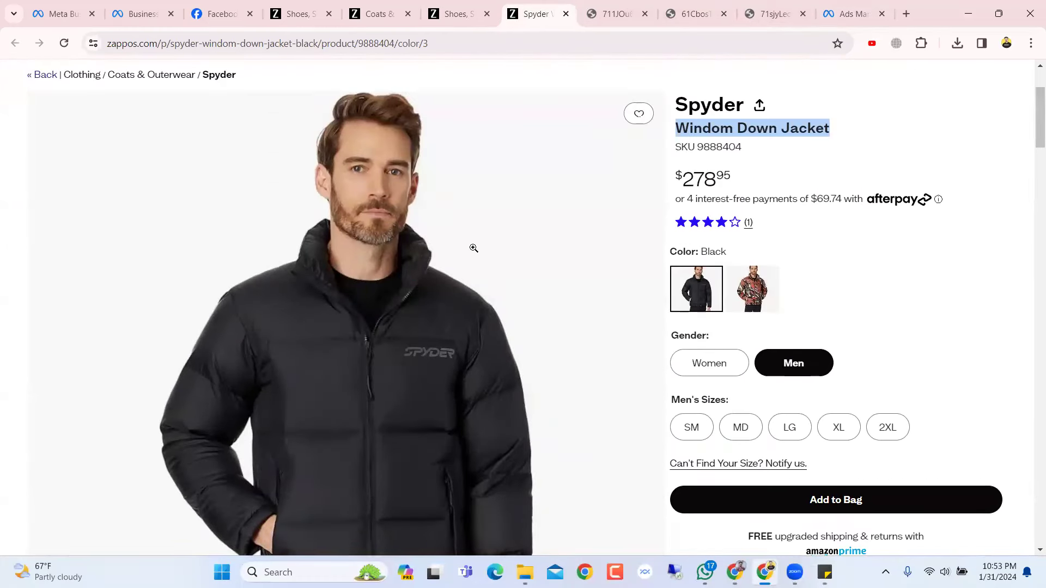
scroll(473, 248, "down", 7)
scroll(474, 249, "up", 9)
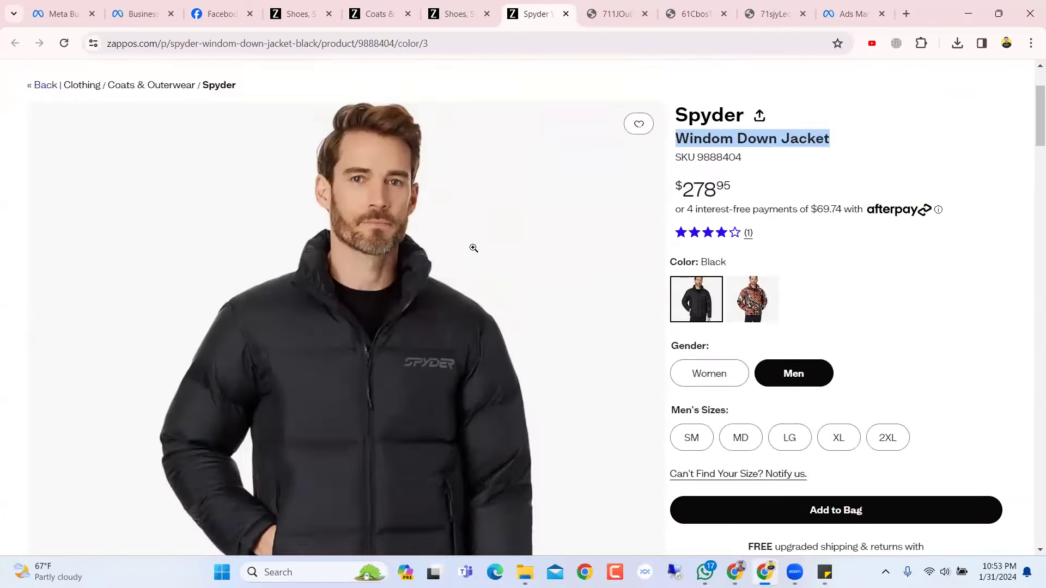
scroll(452, 240, "down", 9)
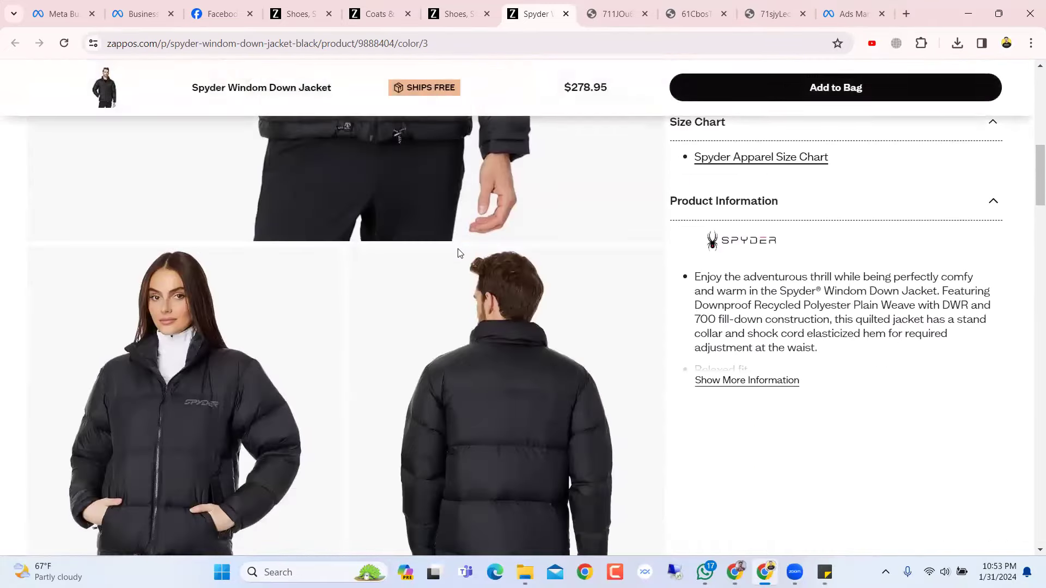
scroll(458, 252, "up", 5)
scroll(459, 252, "up", 4)
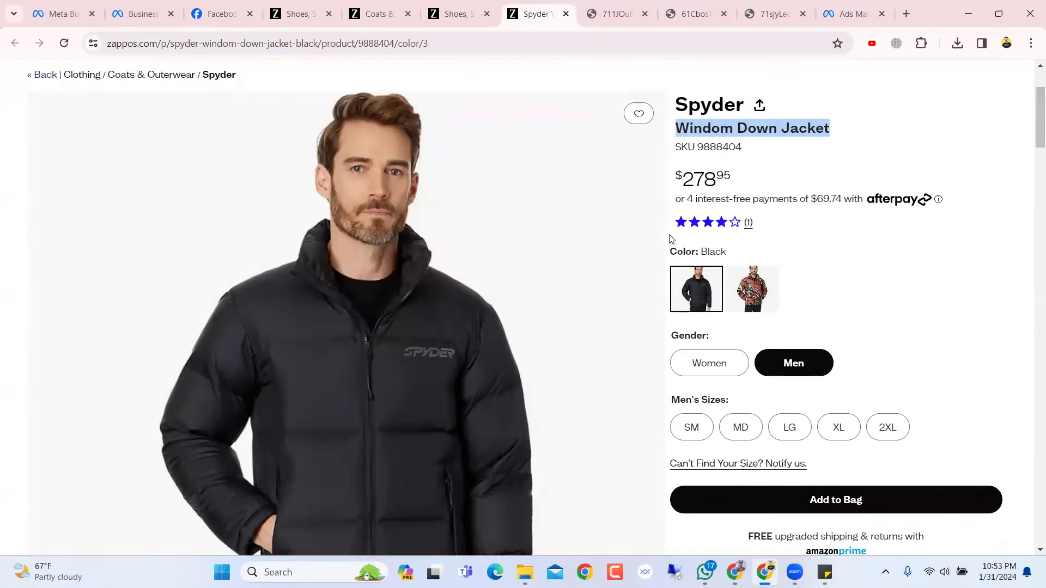
- Choose the Multi color variant of the Windom Down Jacket on the product page
scroll(822, 109, "down", 2)
left_click(768, 144)
scroll(771, 244, "up", 3)
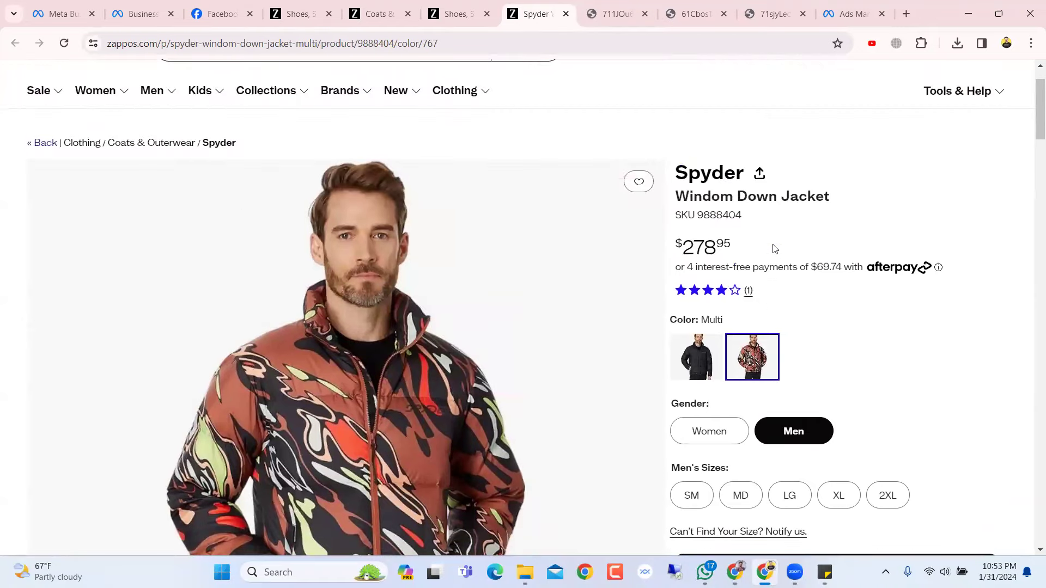
scroll(776, 247, "down", 2)
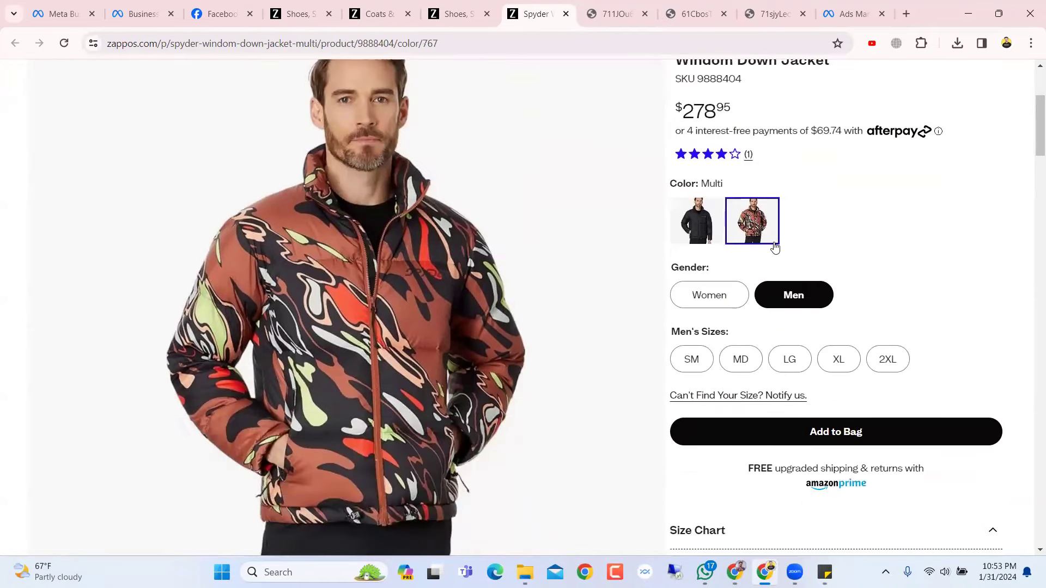
scroll(774, 246, "up", 2)
scroll(775, 247, "down", 1)
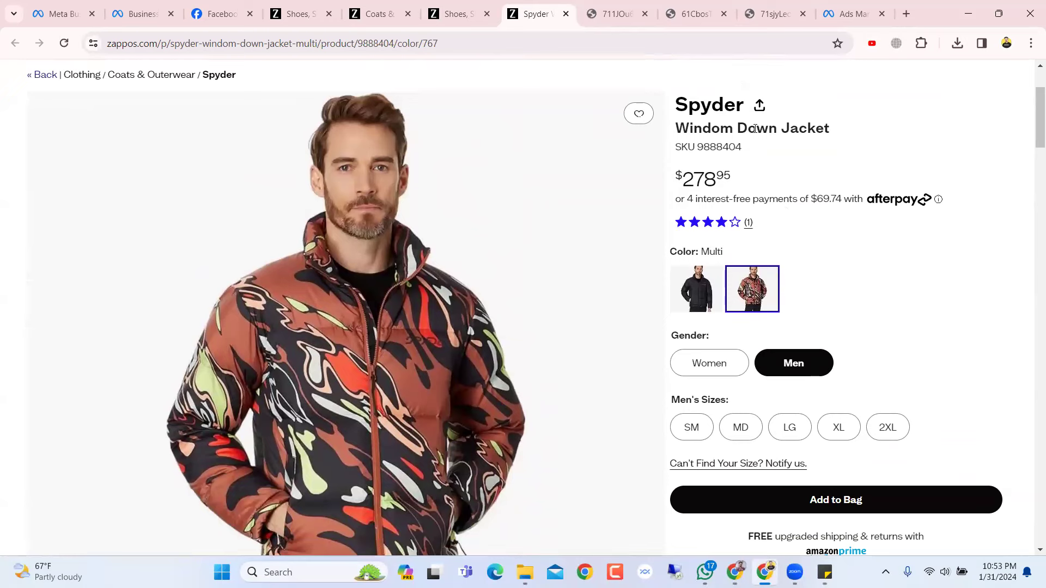
- Copy "Down Jacket" from the product title and use it as the second carousel card's headline in Ads Manager
left_click_drag(783, 127, 829, 128)
right_click(826, 129)
left_click(844, 145)
left_click(772, 136)
left_click_drag(741, 127, 834, 129)
right_click(824, 128)
left_click(841, 143)
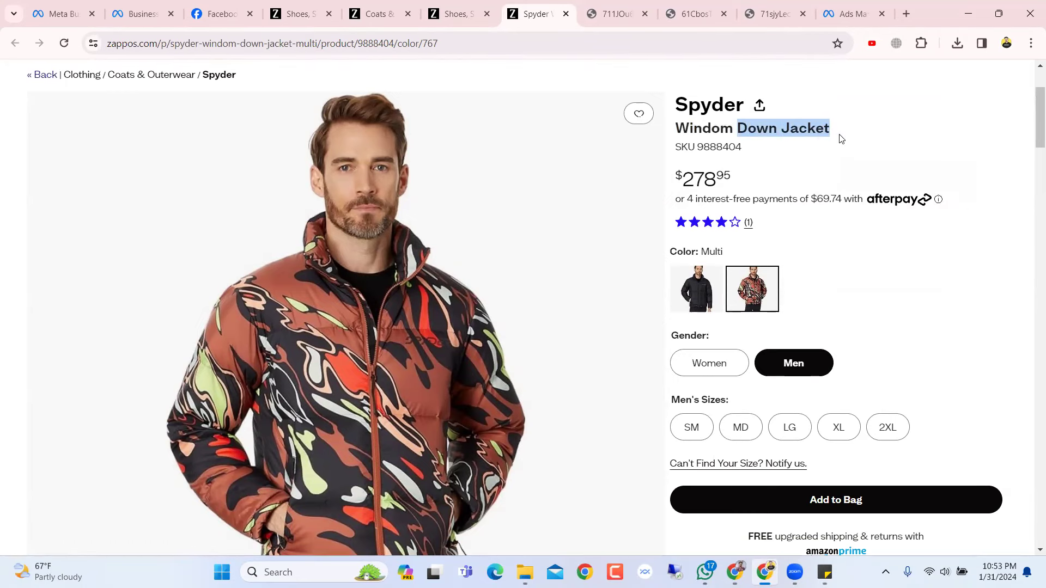
left_click(868, 4)
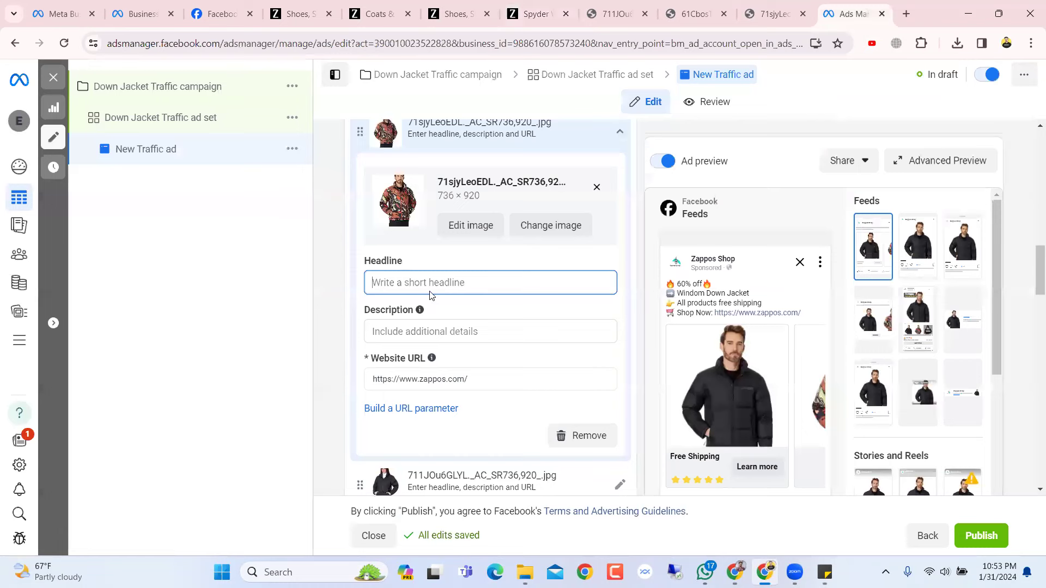
key("ctrl+v")
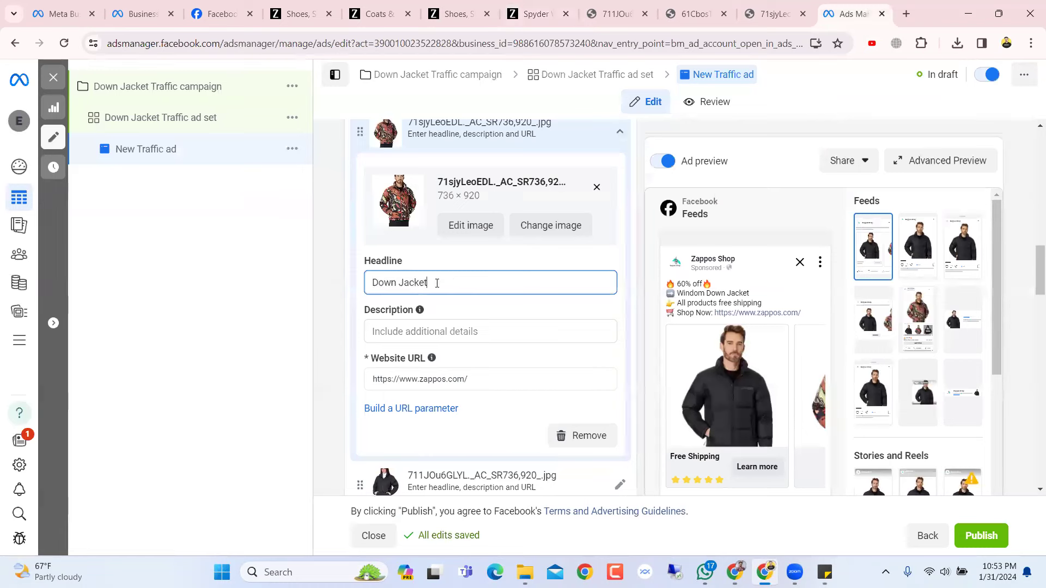
left_click(741, 358)
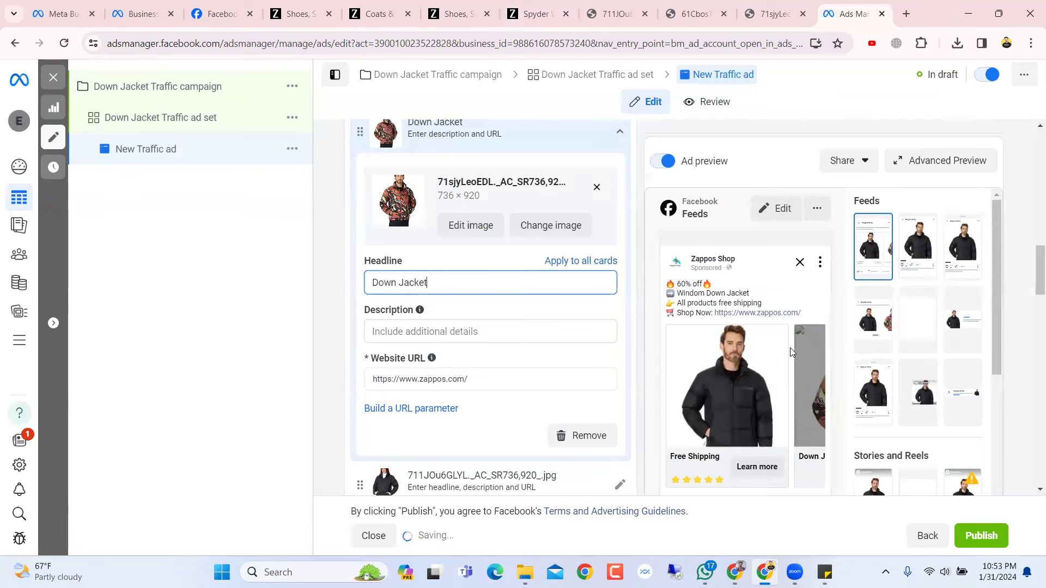
- Enter five star emojis as the second carousel card's description
left_click(384, 331)
right_click(396, 331)
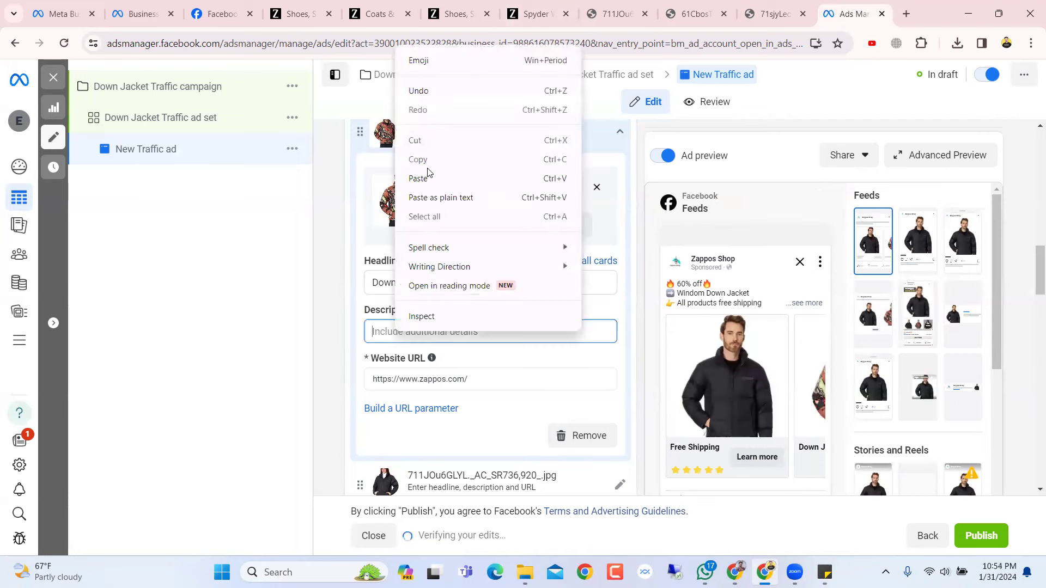
left_click(431, 60)
left_click(409, 192)
left_click(409, 192)
left_click(410, 193)
left_click(410, 194)
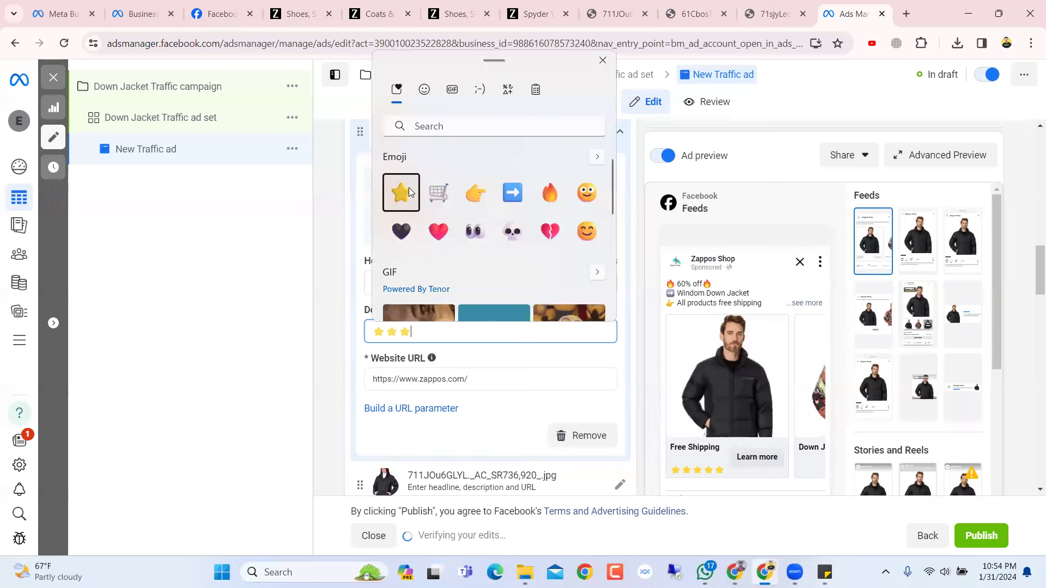
left_click(410, 194)
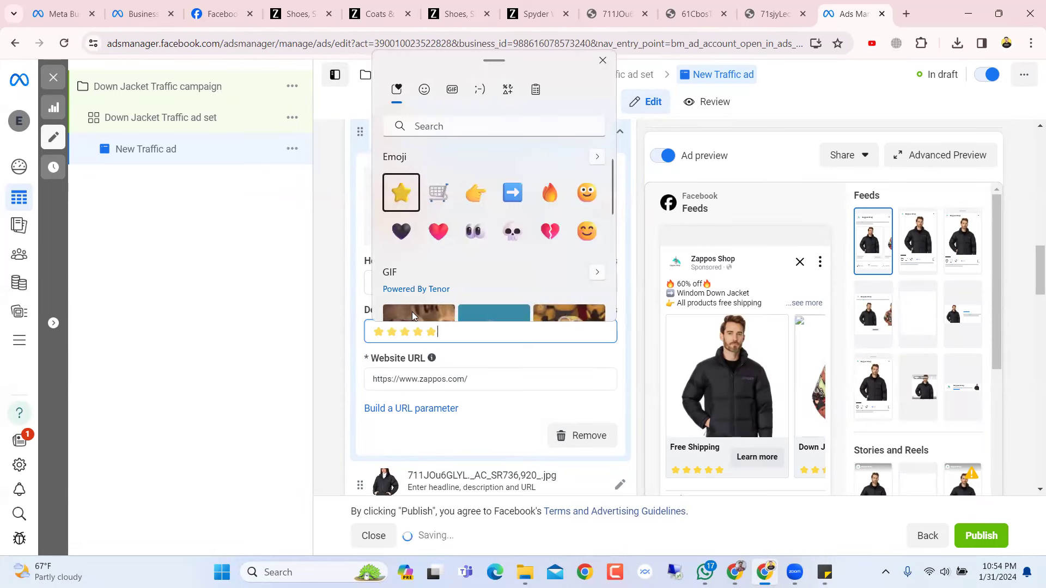
left_click(458, 331)
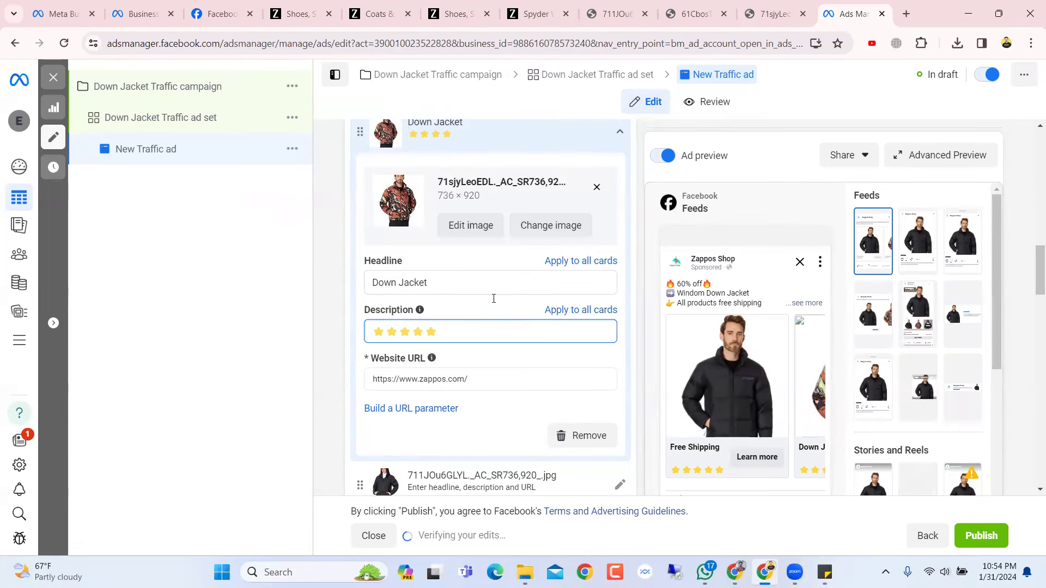
- Review the headlines and descriptions of the first two carousel cards in the ad creative section
scroll(525, 330, "up", 2)
scroll(427, 376, "down", 2)
scroll(434, 378, "up", 3)
scroll(439, 373, "up", 1)
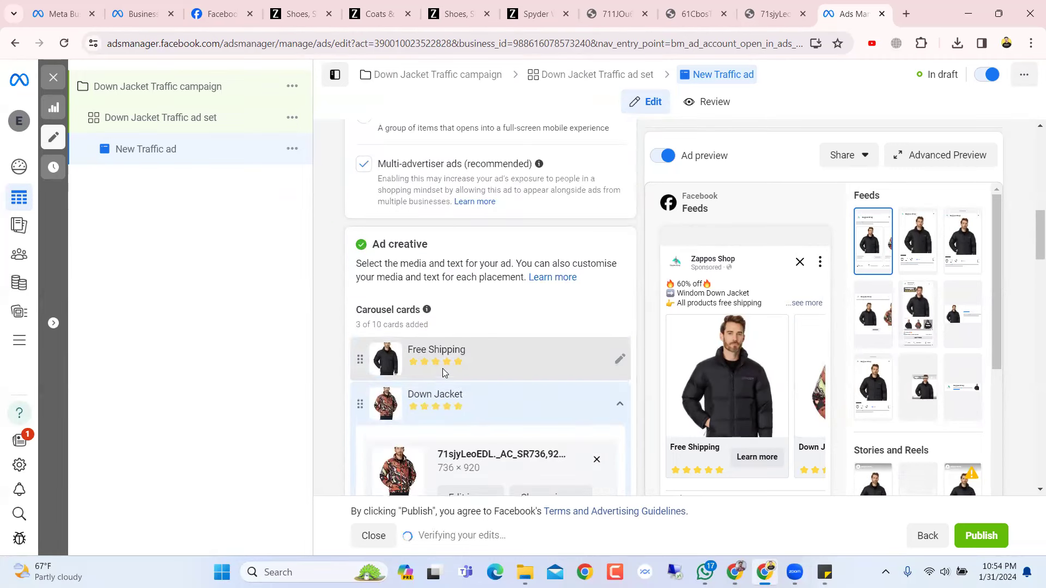
scroll(449, 360, "down", 2)
scroll(449, 370, "down", 2)
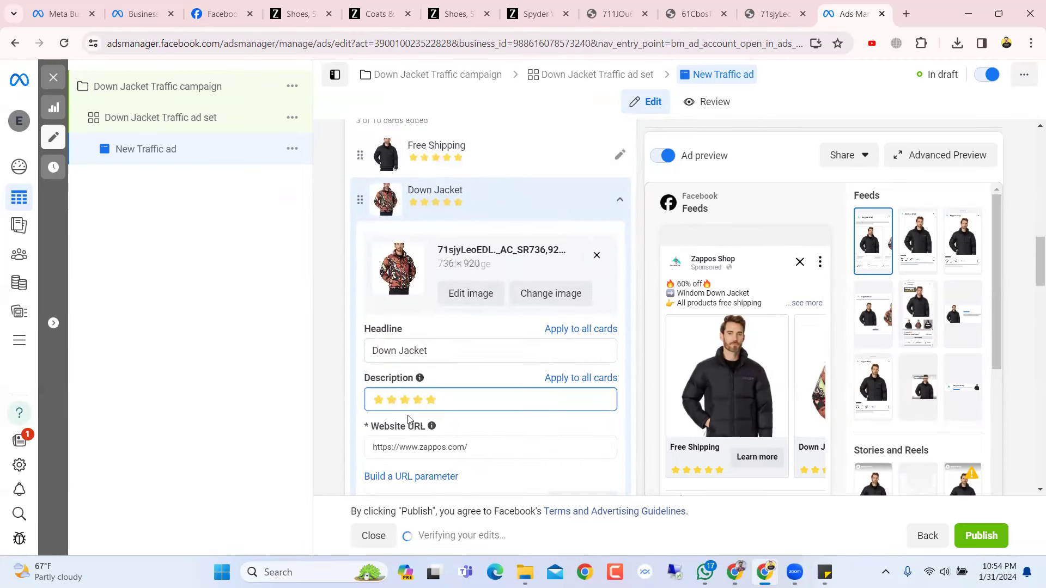
left_click(473, 449)
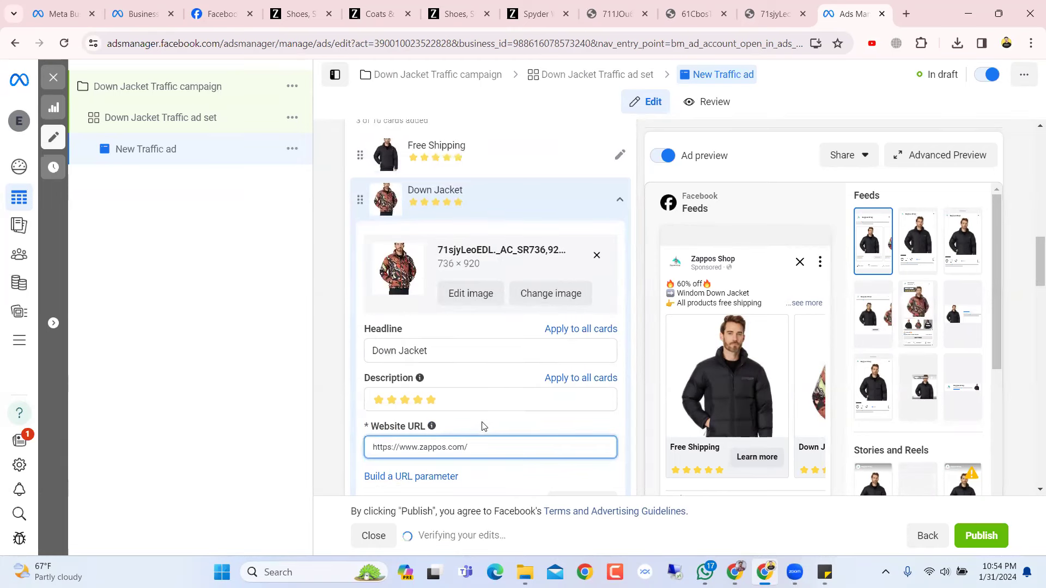
left_click(551, 5)
scroll(459, 105, "up", 3)
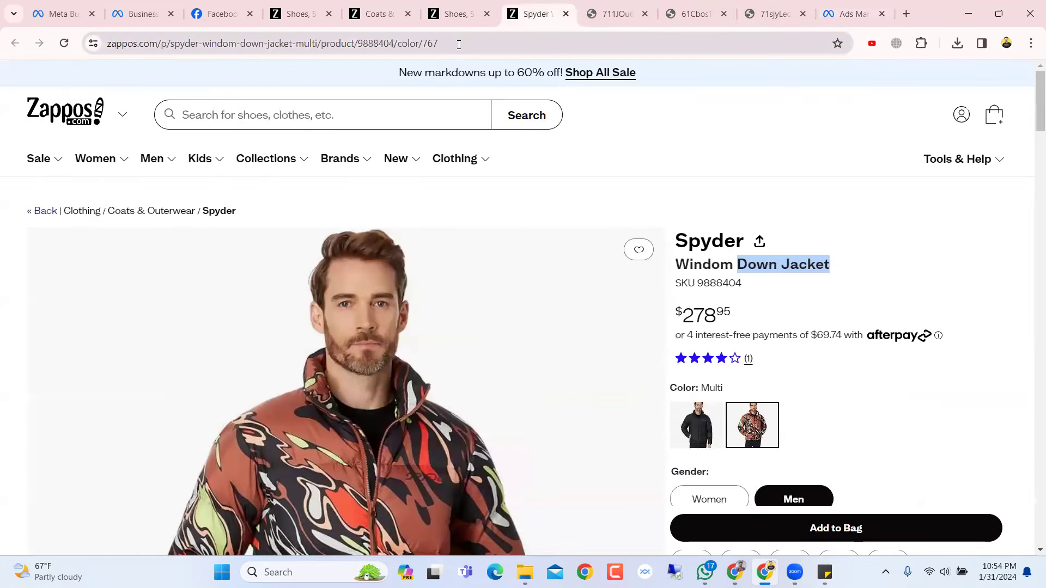
left_click(459, 43)
left_click(461, 11)
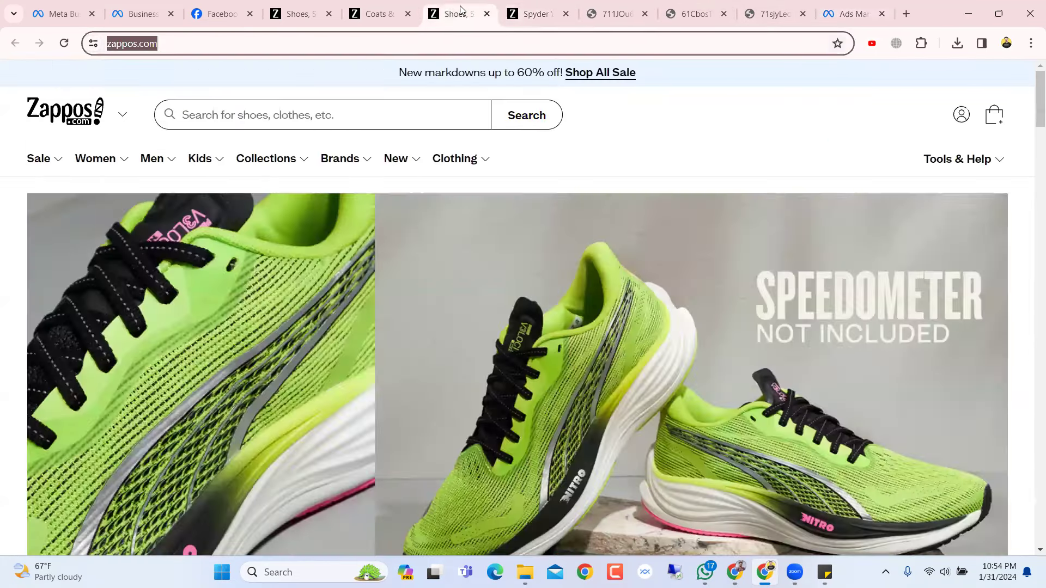
left_click(537, 13)
scroll(498, 385, "down", 5)
scroll(507, 378, "up", 5)
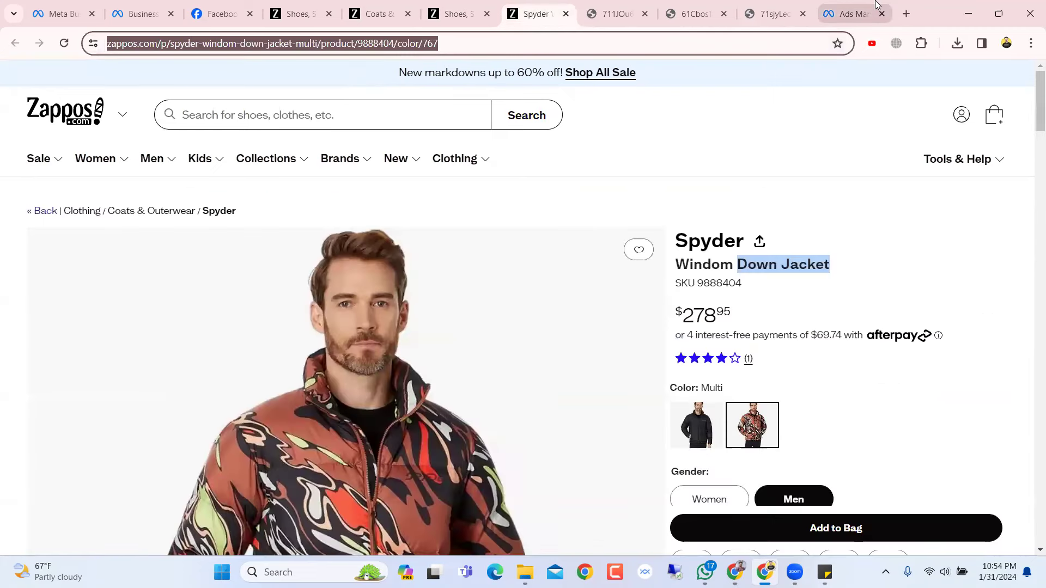
left_click(849, 14)
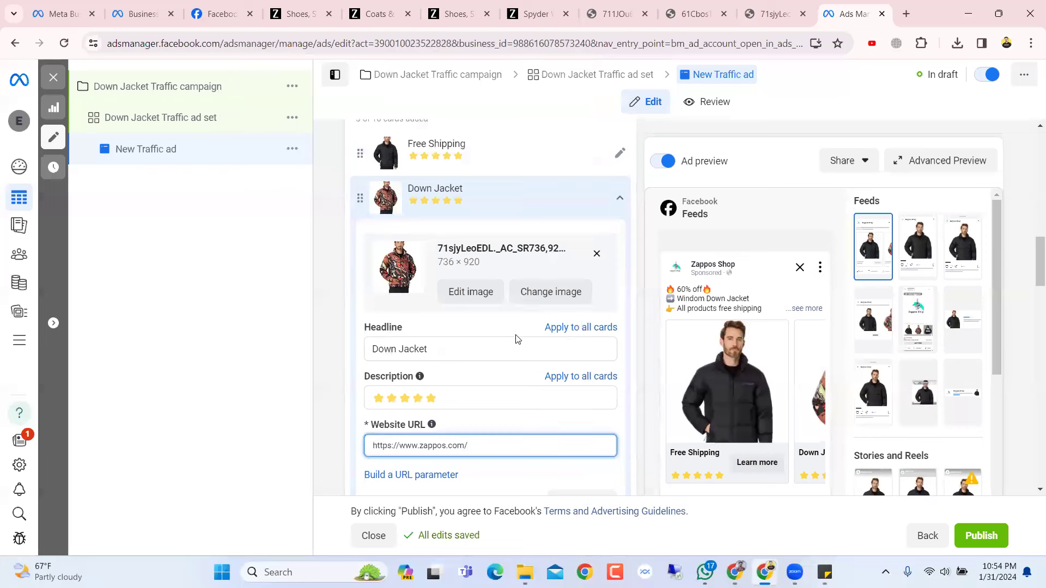
scroll(516, 338, "down", 2)
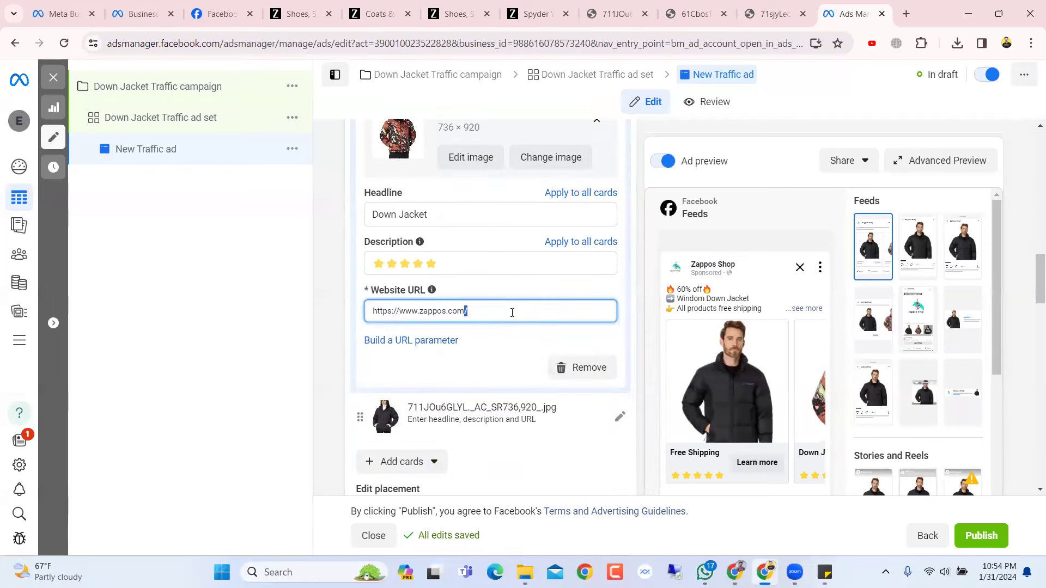
triple_click(512, 312)
key("ctrl+v")
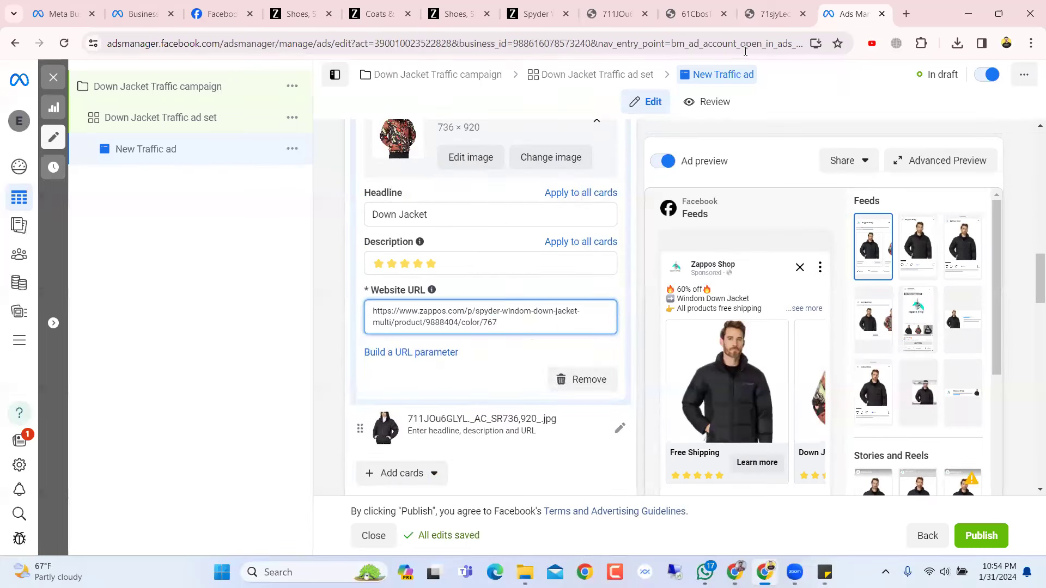
- Return to the Zappos home page and open its coats and outerwear category
left_click(703, 7)
left_click(602, 6)
left_click(522, 4)
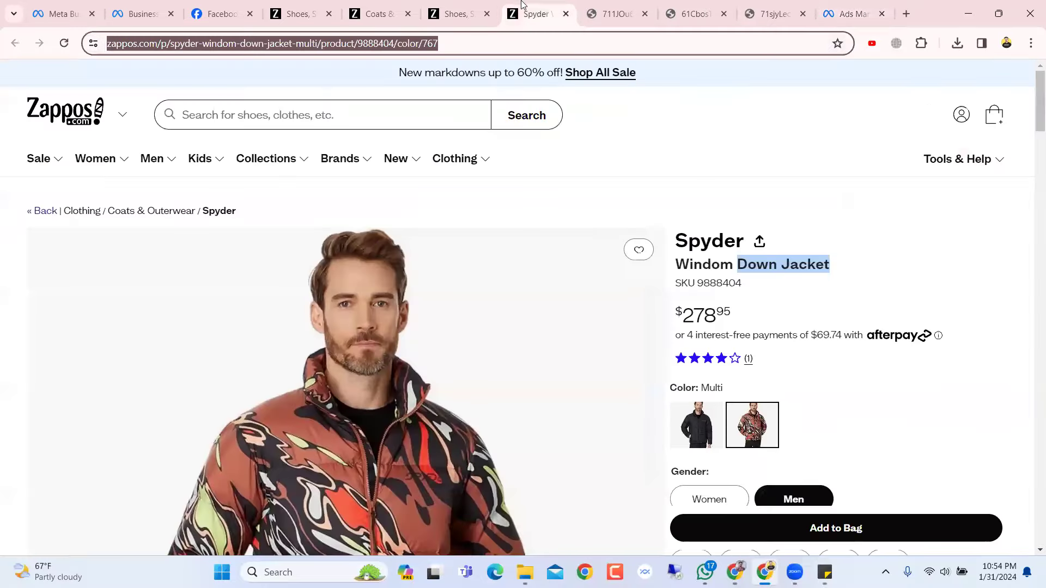
left_click(472, 4)
left_click(531, 7)
scroll(534, 231, "down", 5)
left_click(461, 14)
scroll(593, 377, "down", 1)
scroll(593, 378, "down", 10)
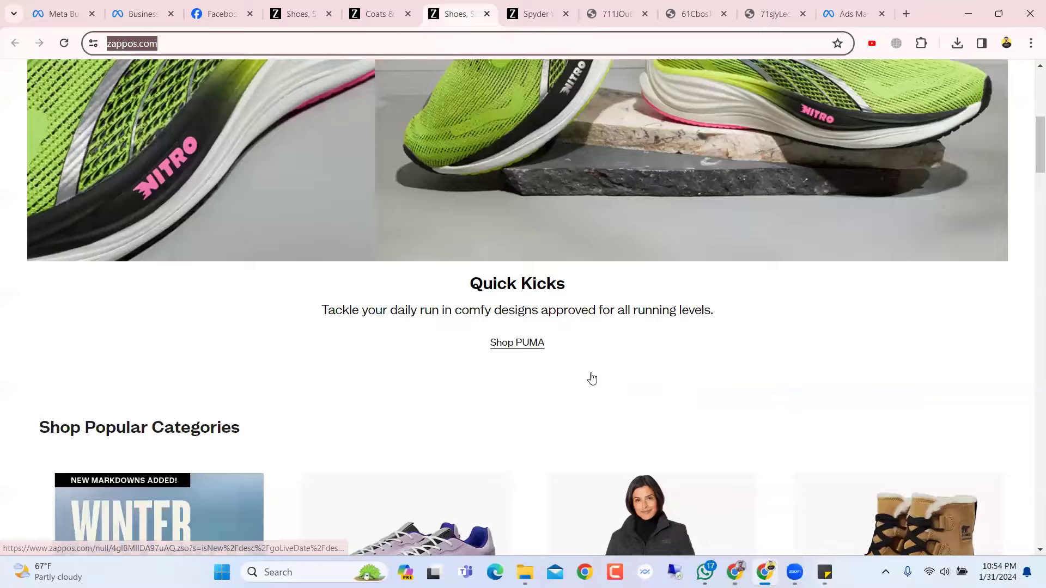
left_click(647, 274)
scroll(648, 281, "down", 5)
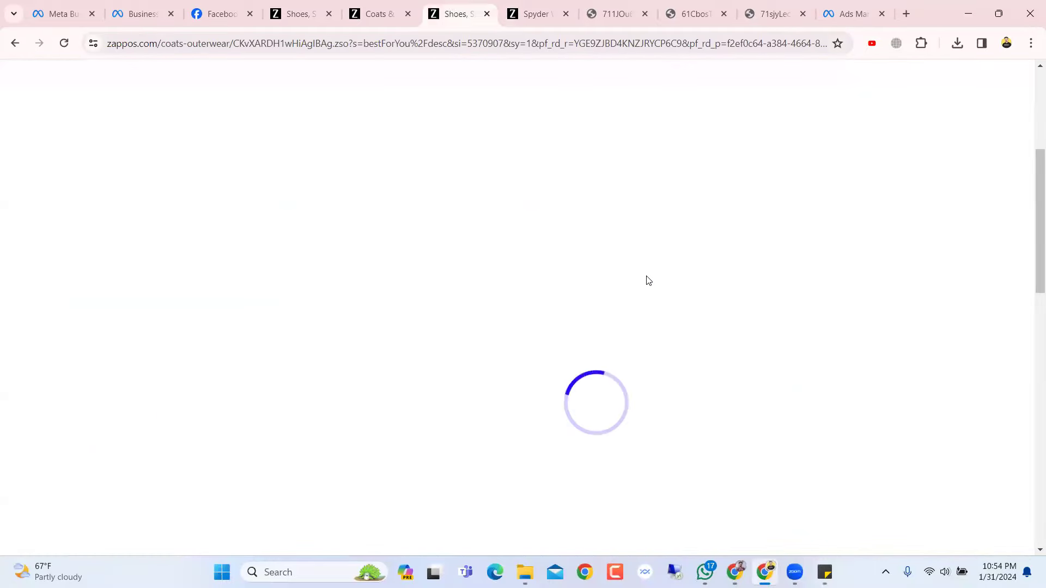
- Find the L.L.Bean Bean's Classic Snap Fleece Pullover in the coats and outerwear listing and open its product page in a new tab
scroll(647, 281, "down", 3)
scroll(647, 281, "up", 6)
scroll(648, 281, "down", 8)
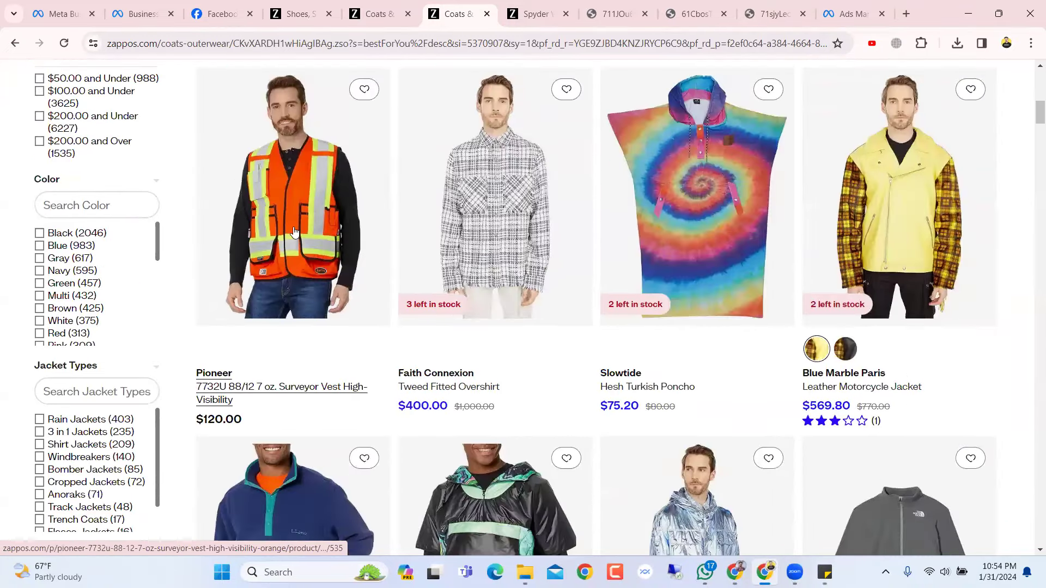
scroll(413, 296, "down", 4)
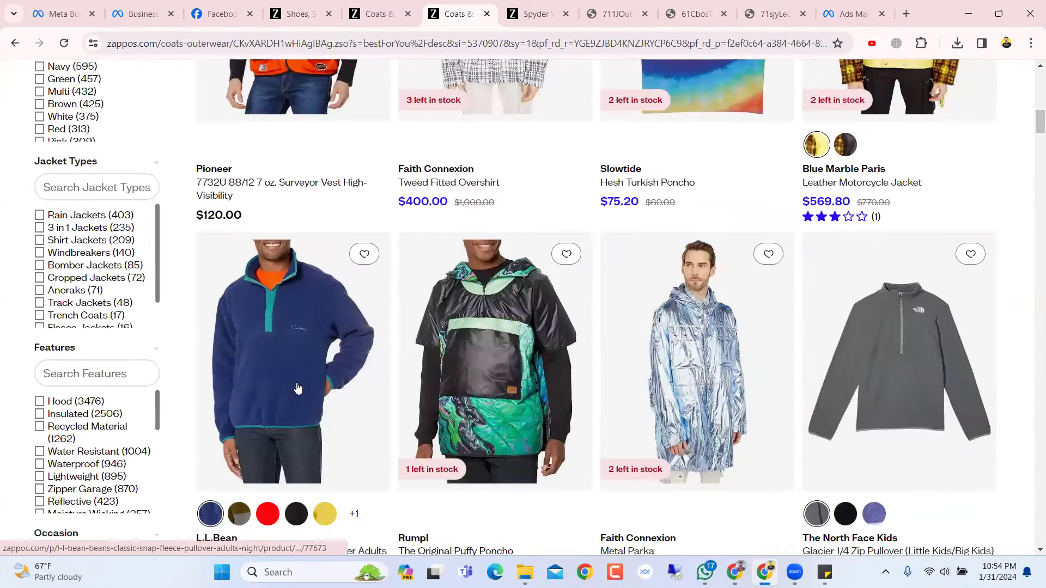
scroll(413, 295, "down", 1)
right_click(322, 302)
left_click(363, 317)
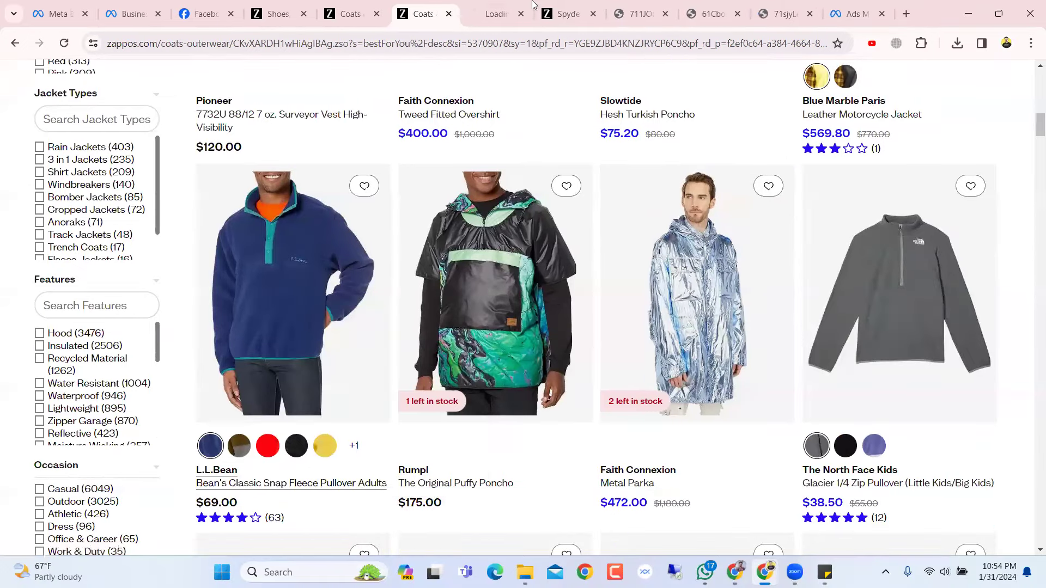
left_click(493, 14)
left_click(558, 45)
key("ctrl+c")
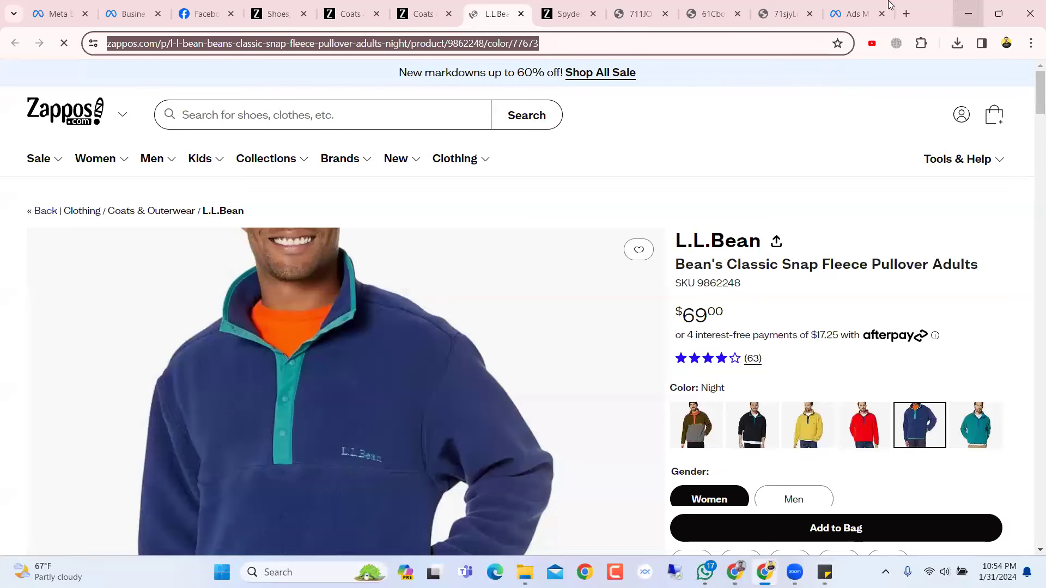
left_click(851, 14)
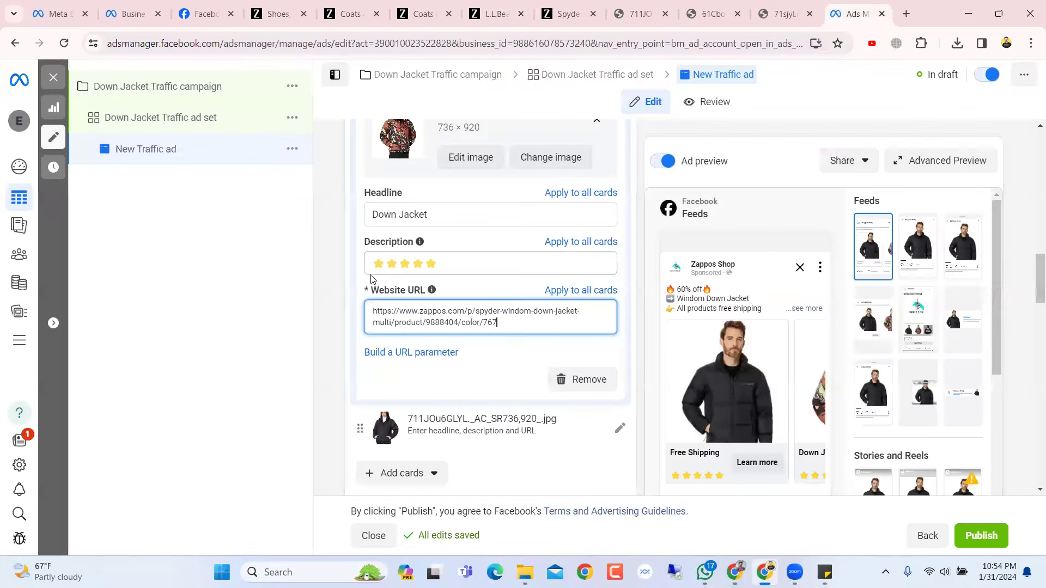
scroll(444, 218, "up", 1)
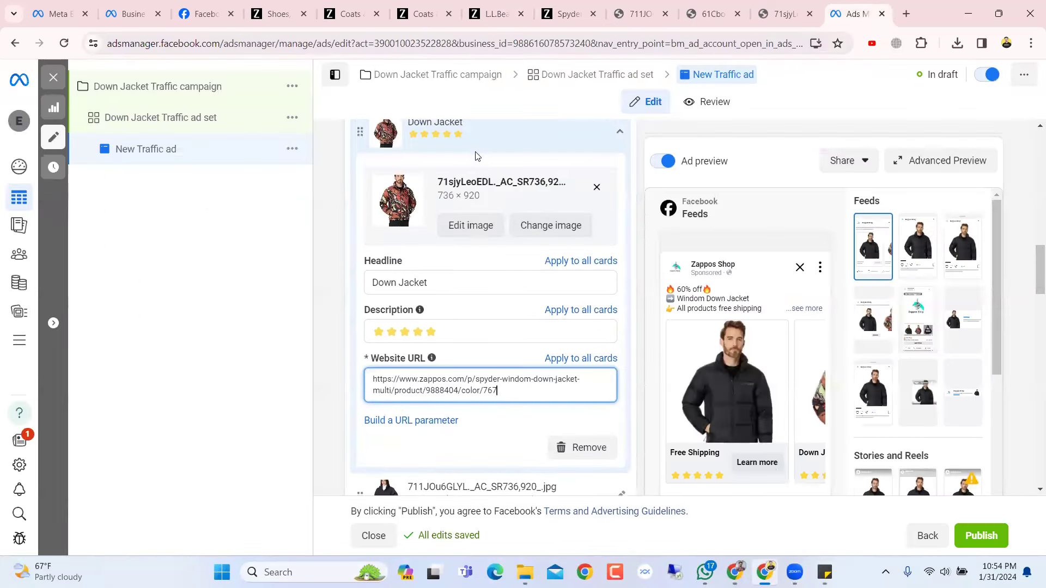
left_click(496, 149)
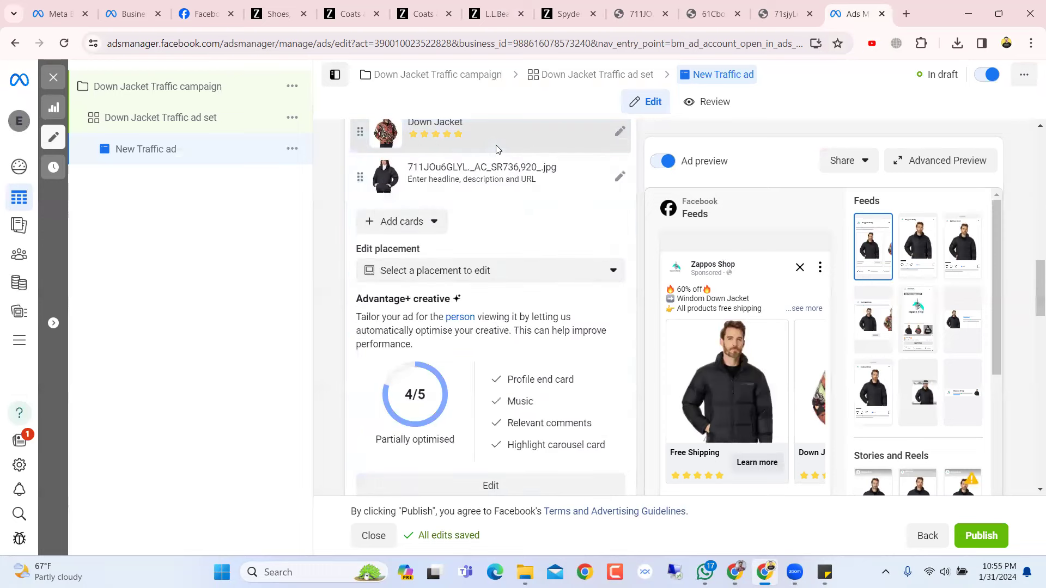
left_click(465, 182)
left_click(497, 427)
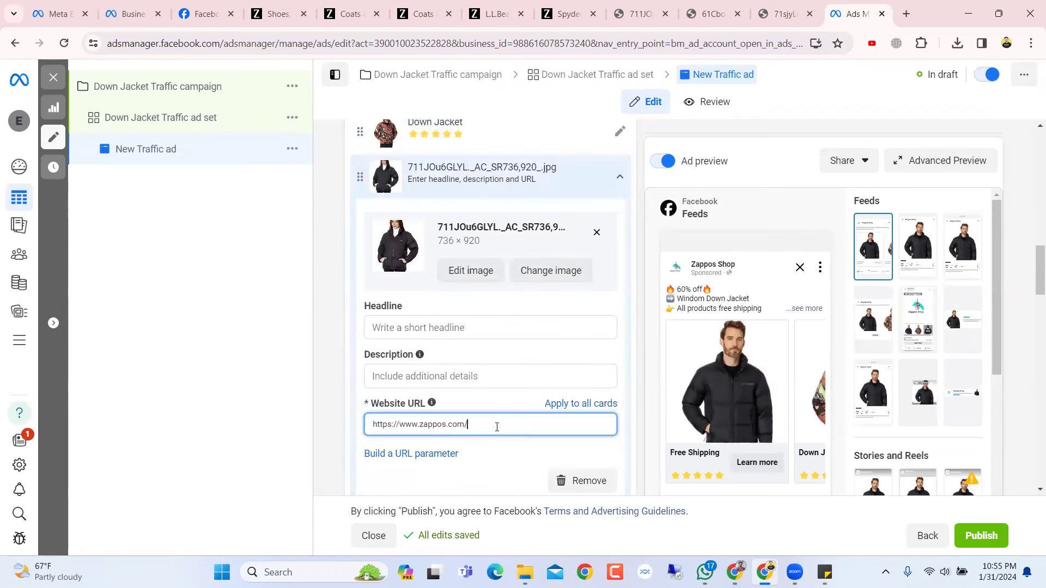
key("ctrl+a")
key("ctrl+v")
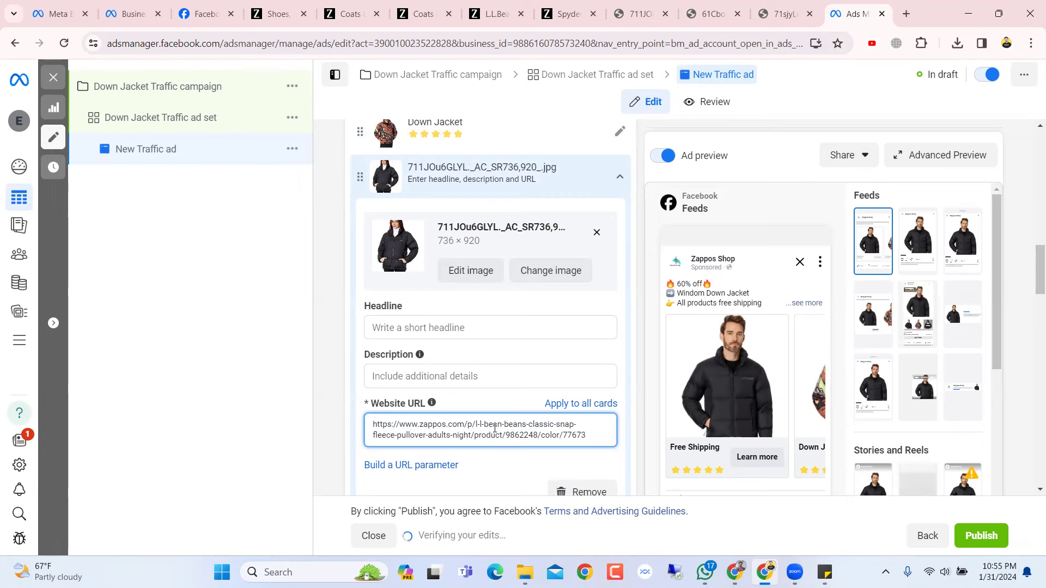
- Collapse the third carousel card and look over the photos, price and options on the Spyder Windom Down Jacket product page
left_click(565, 4)
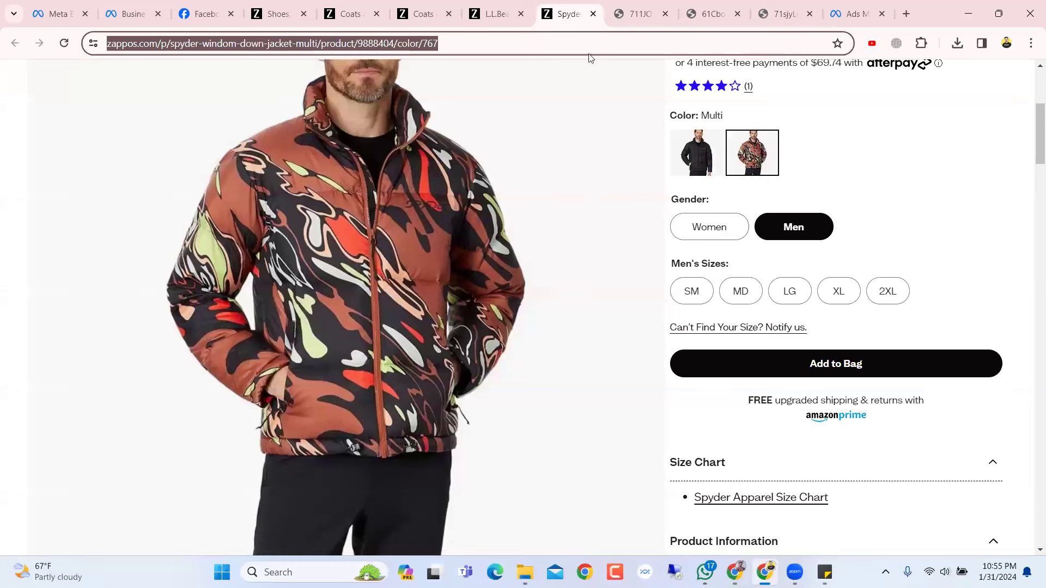
left_click(870, 8)
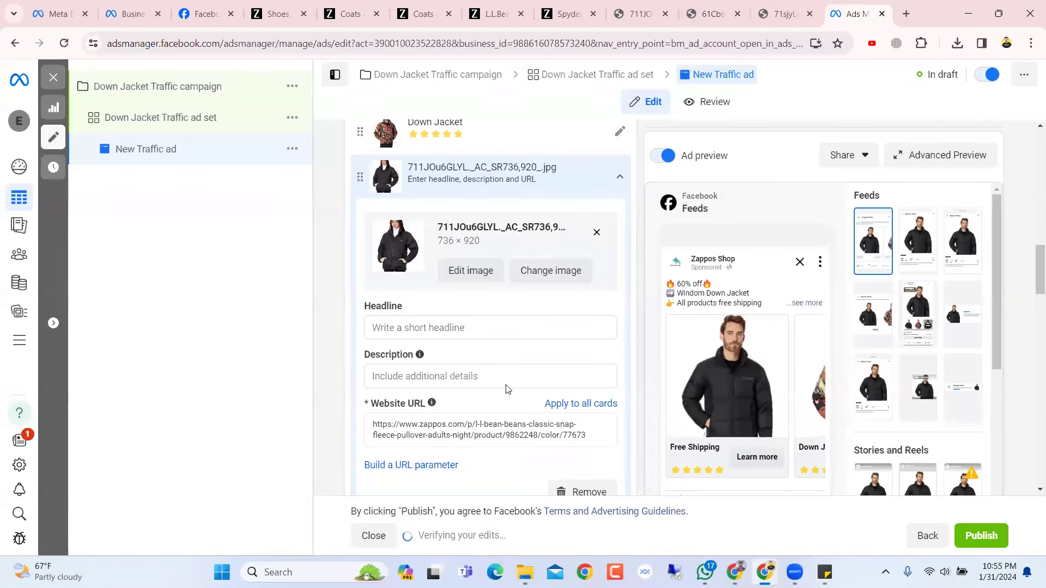
left_click(484, 193)
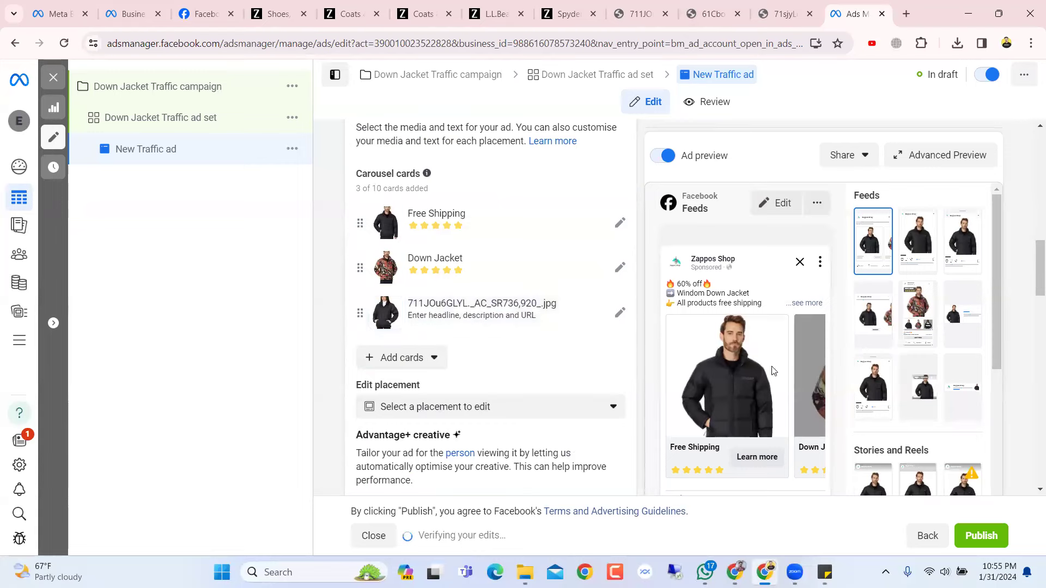
left_click(587, 5)
scroll(425, 282, "up", 5)
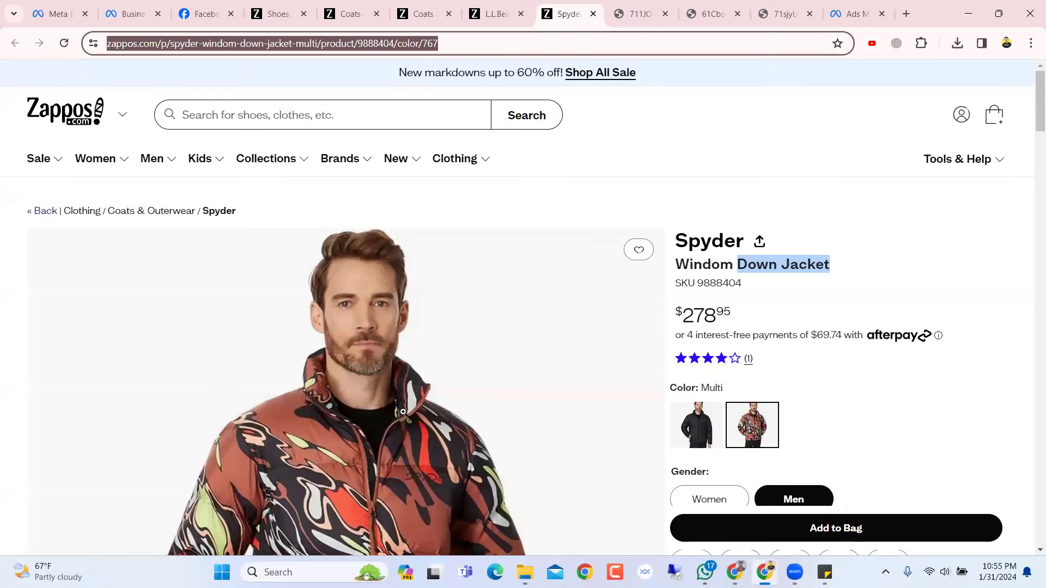
scroll(532, 334, "down", 2)
scroll(532, 334, "down", 5)
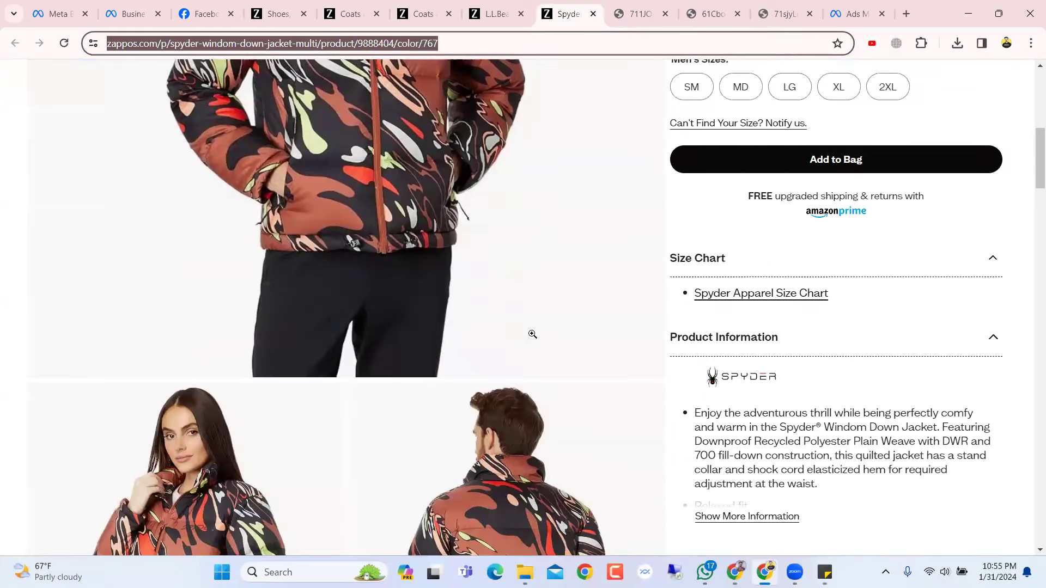
scroll(532, 334, "up", 5)
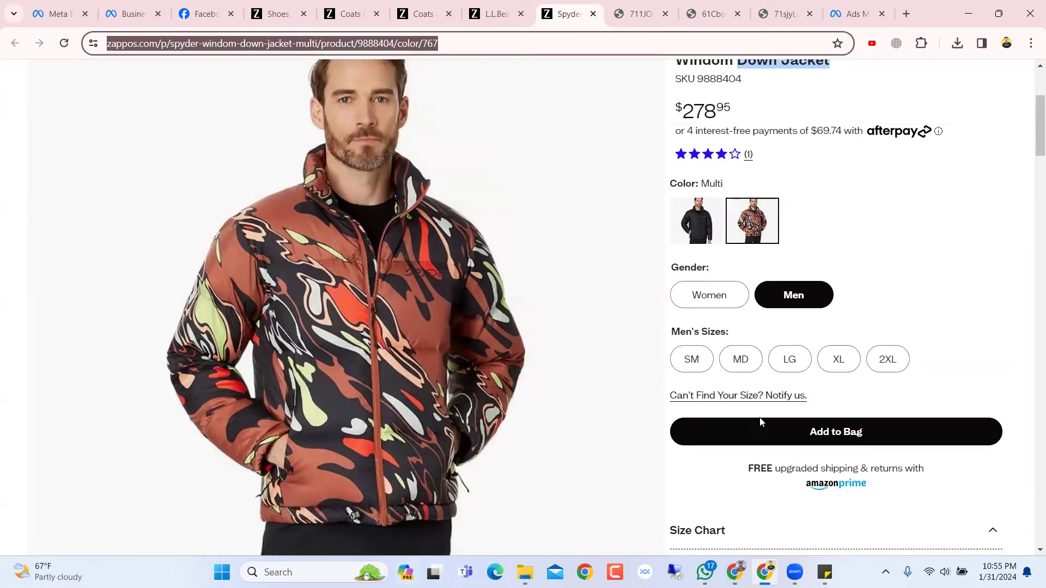
scroll(513, 286, "up", 2)
scroll(513, 286, "down", 2)
scroll(514, 286, "up", 1)
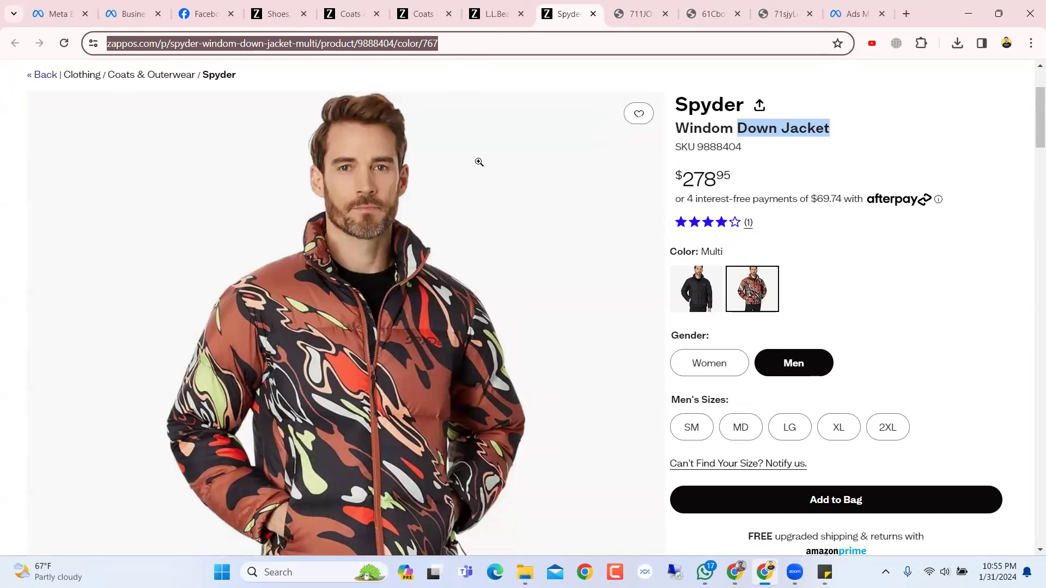
- Return to the ad, review the third carousel card's image, headline, description and website URL fields, and collapse the card
left_click(844, 10)
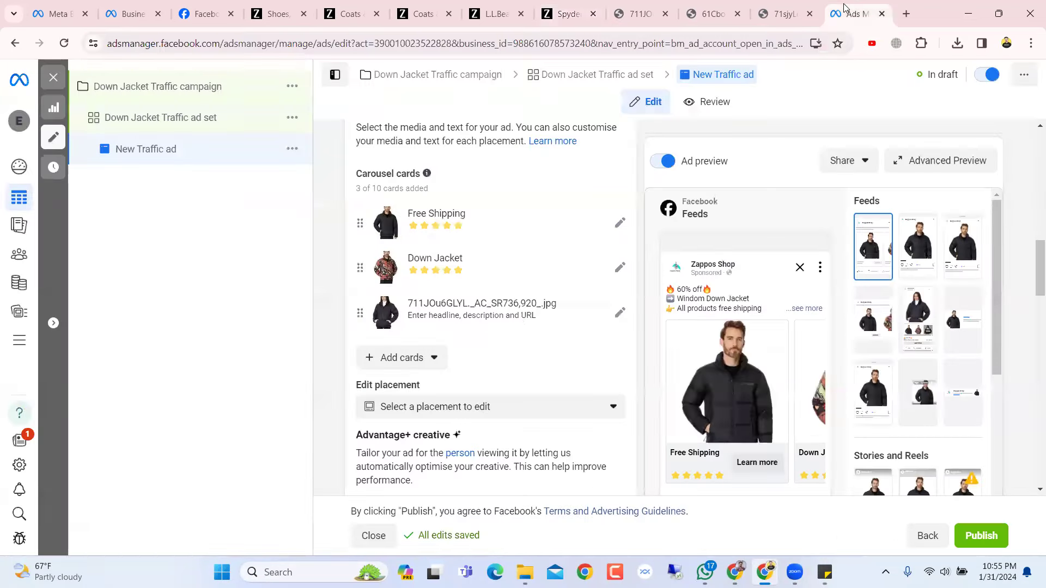
left_click(470, 324)
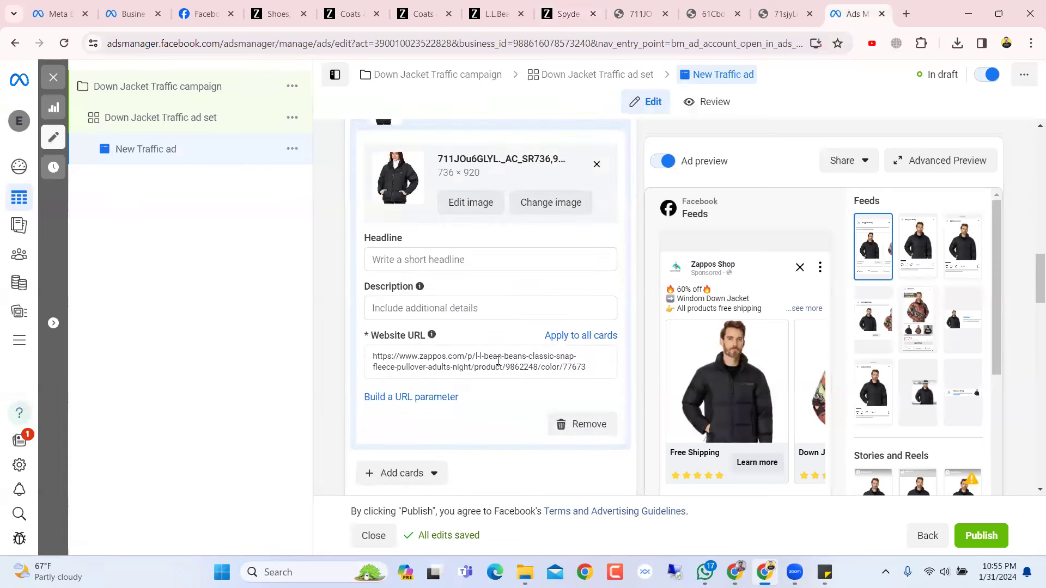
scroll(419, 279, "up", 3)
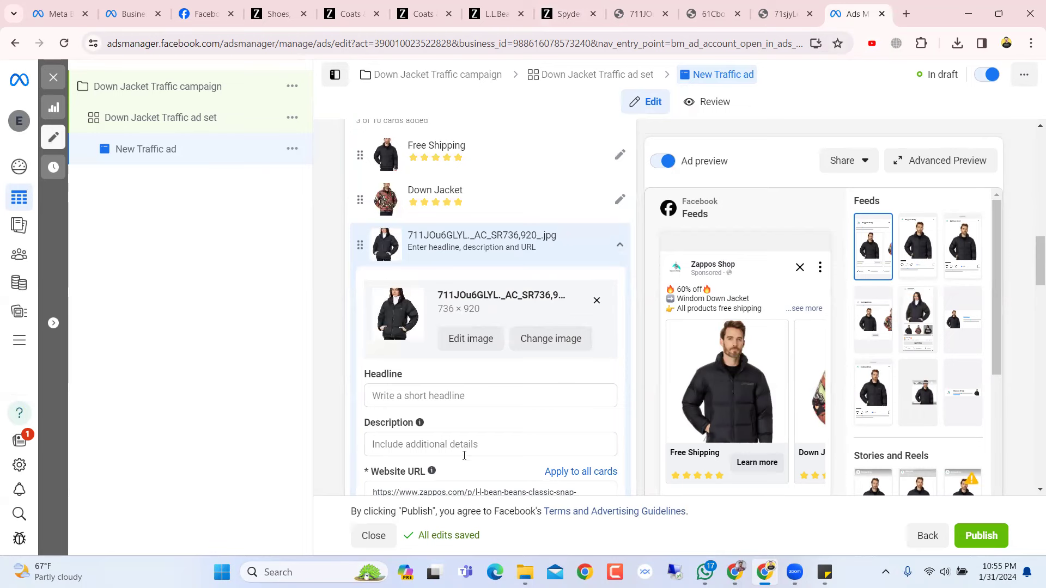
scroll(463, 452, "down", 1)
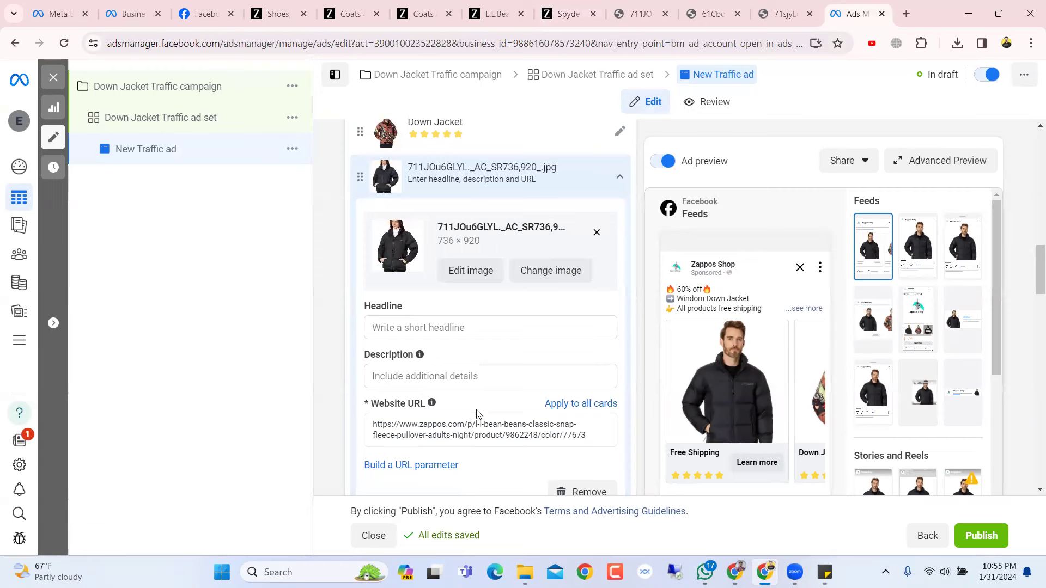
scroll(522, 403, "down", 1)
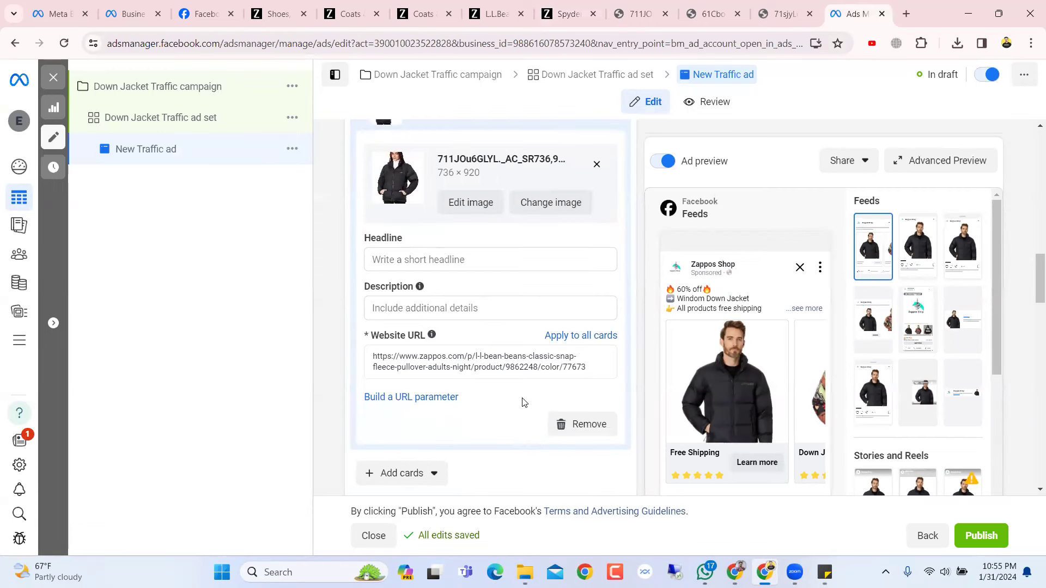
scroll(522, 402, "up", 1)
scroll(522, 402, "down", 3)
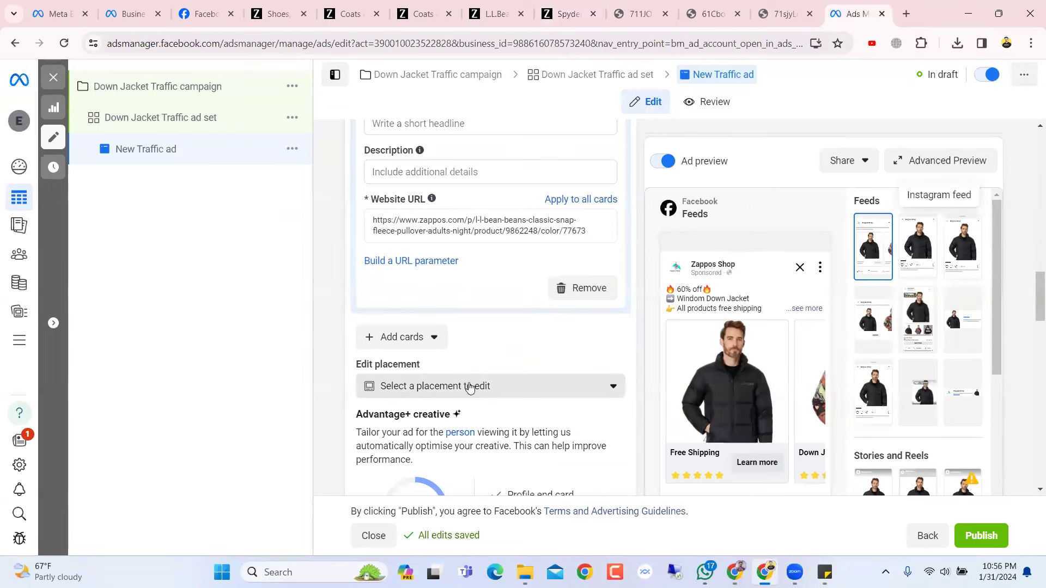
scroll(477, 207, "up", 4)
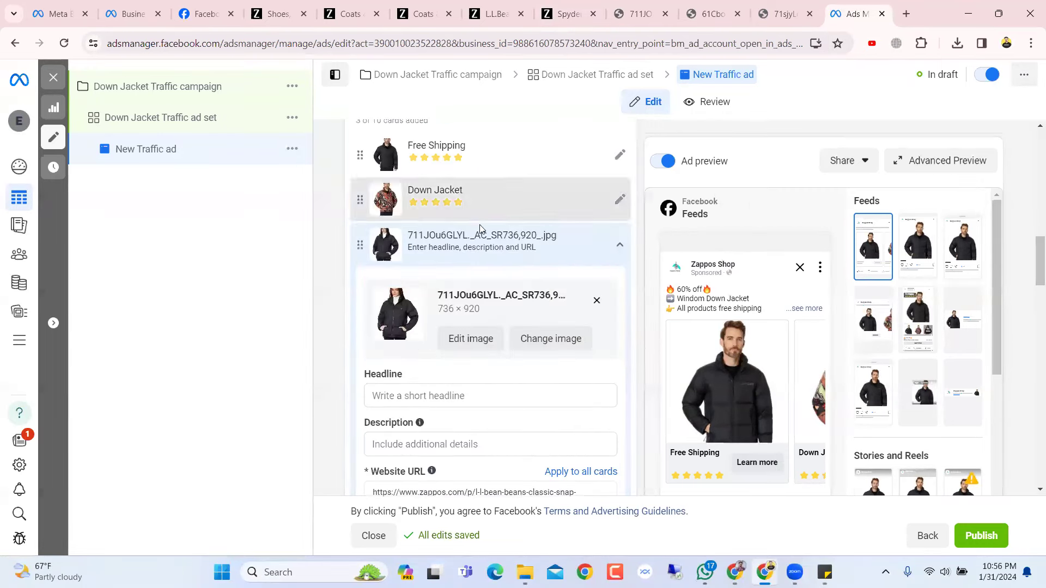
scroll(480, 229, "up", 3)
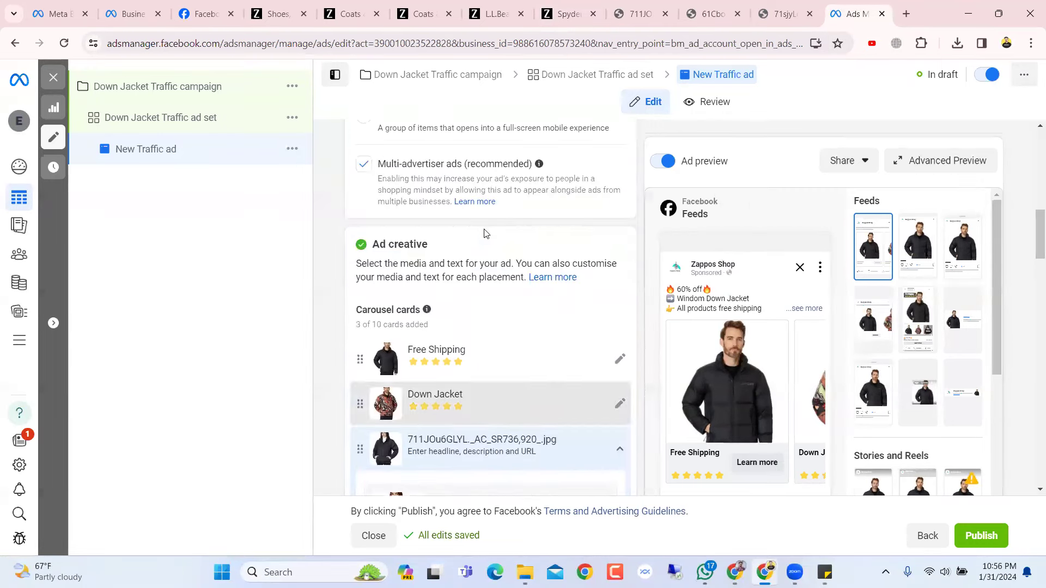
left_click(479, 453)
- Change the ad's call to action to Shop now
scroll(481, 456, "down", 5)
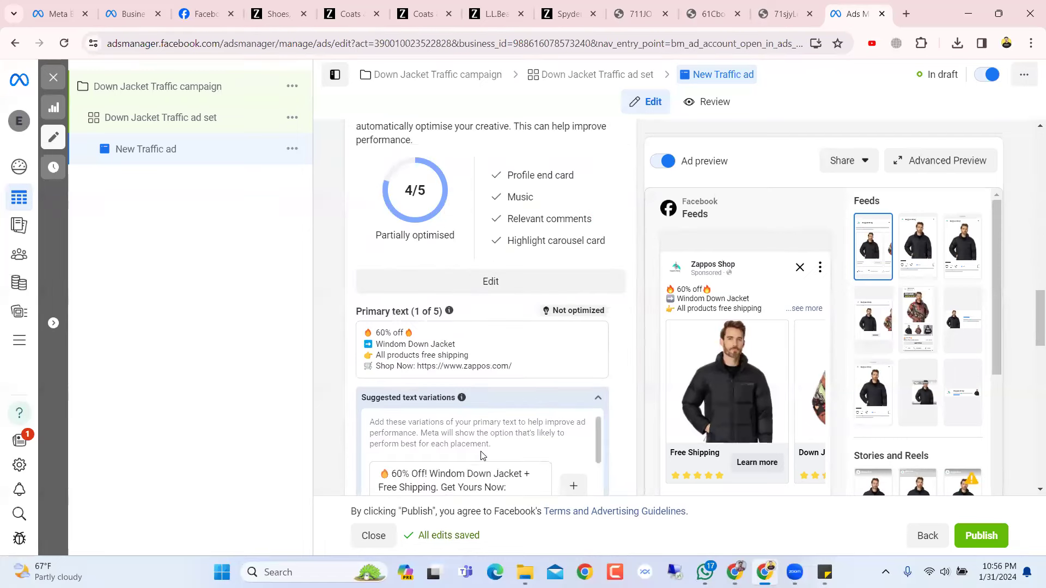
scroll(480, 456, "down", 5)
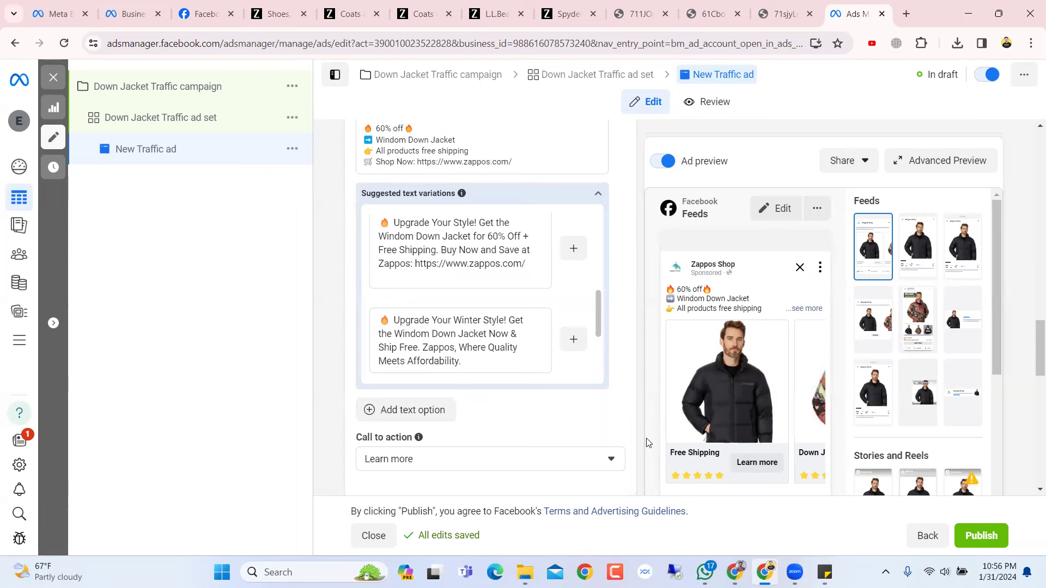
scroll(480, 337, "down", 3)
left_click(477, 321)
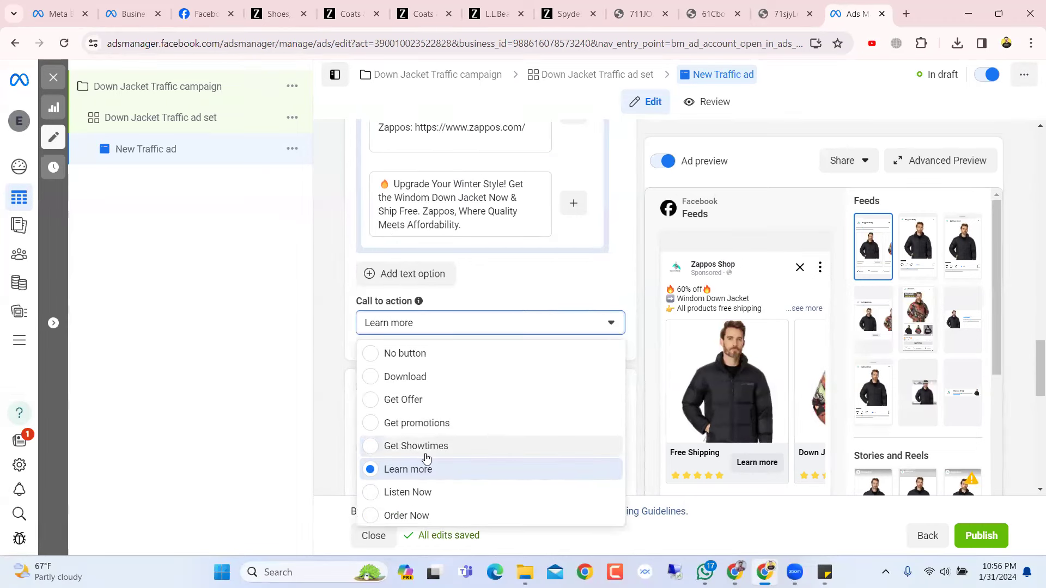
scroll(426, 457, "down", 3)
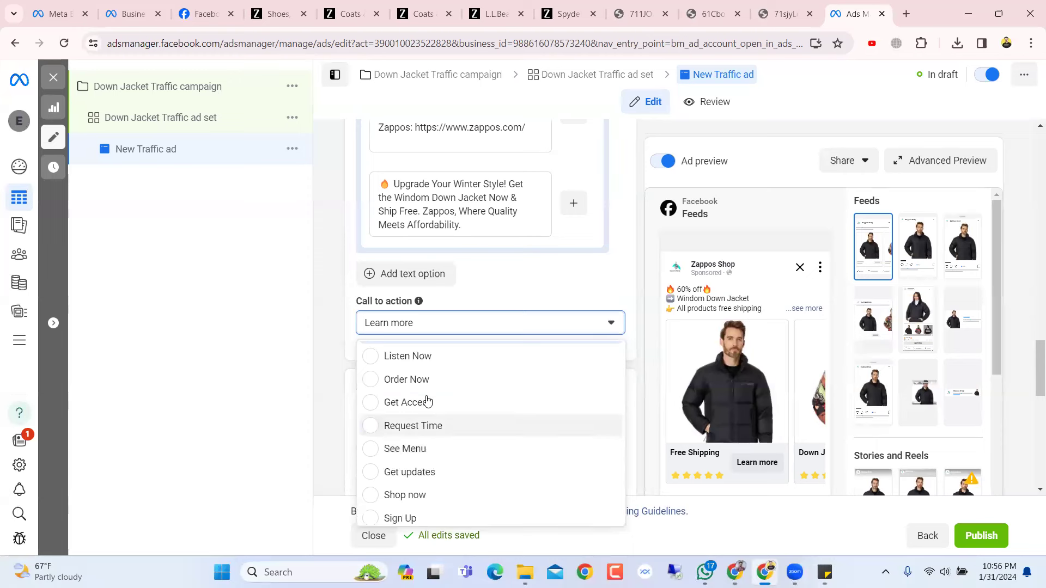
left_click(421, 496)
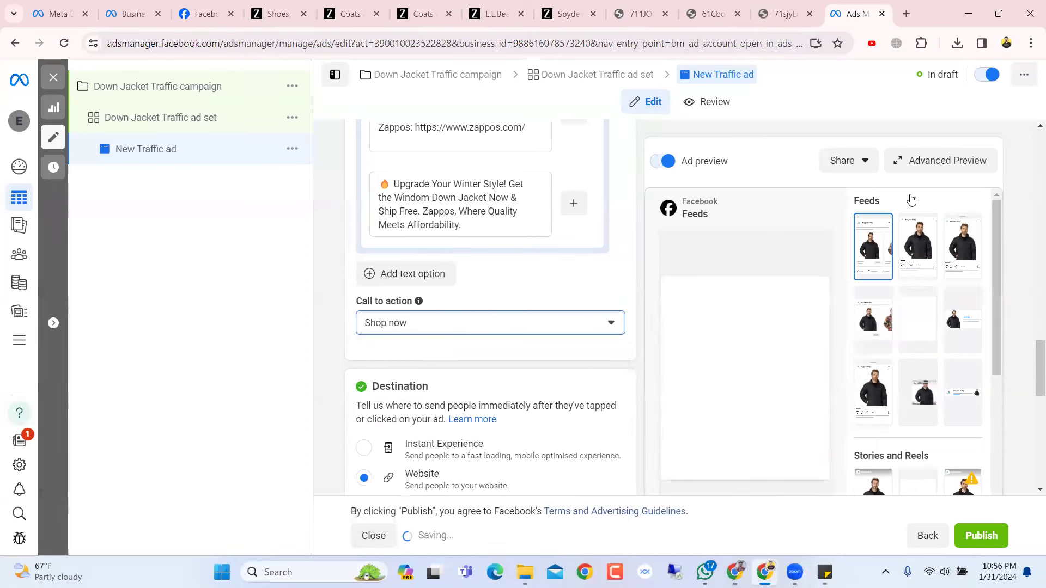
- Examine the ad's placements in the advanced preview, show the second carousel card in the Facebook feed version, and close the preview
left_click(934, 159)
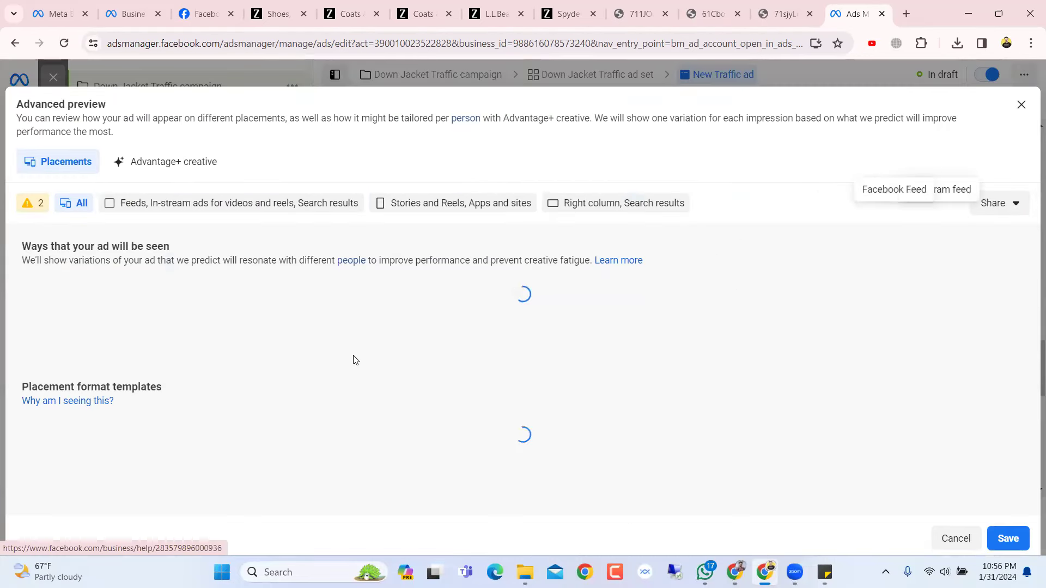
scroll(353, 360, "down", 3)
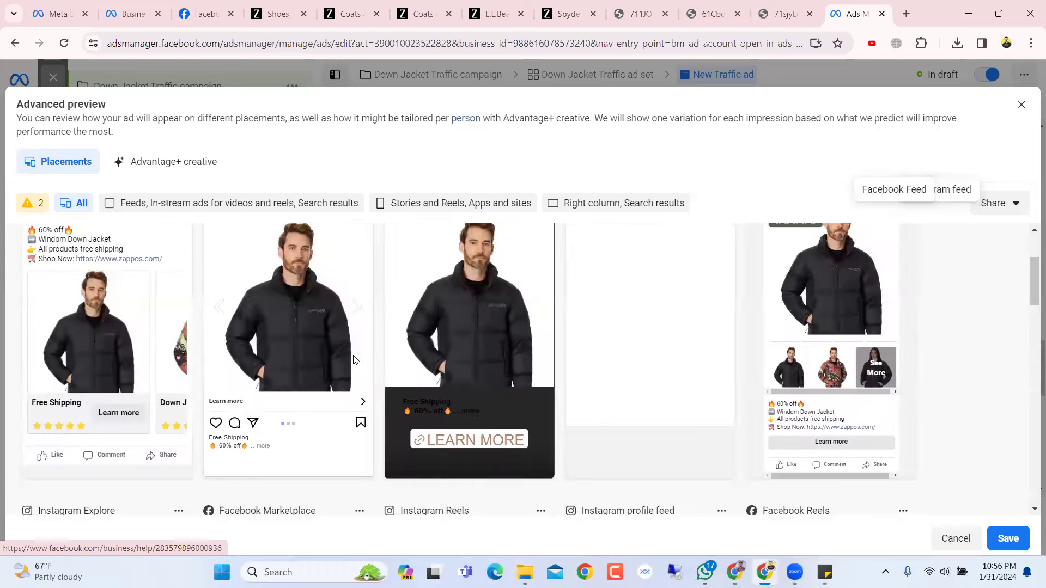
scroll(354, 359, "down", 1)
scroll(185, 381, "up", 1)
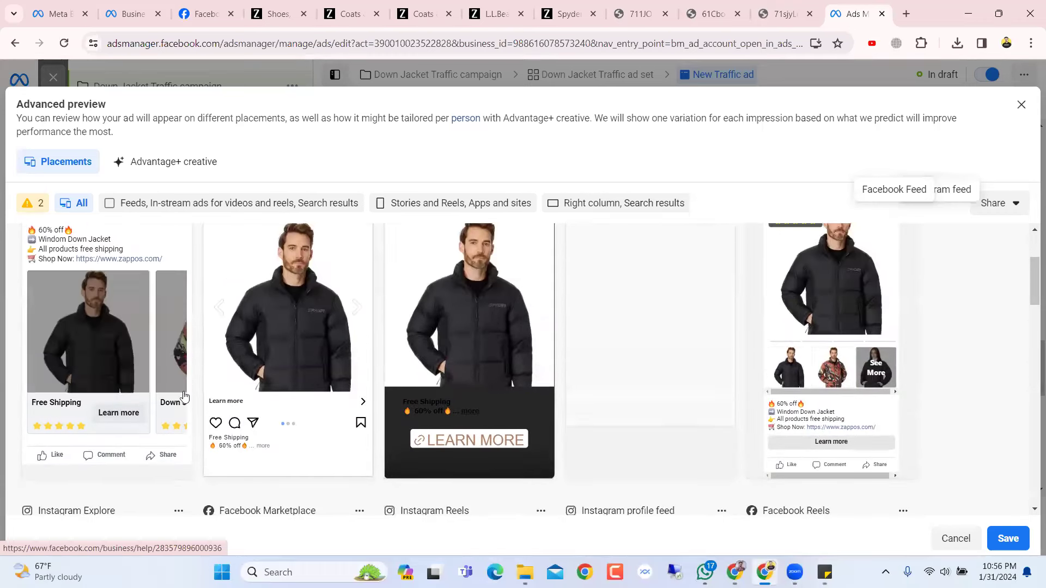
left_click(179, 341)
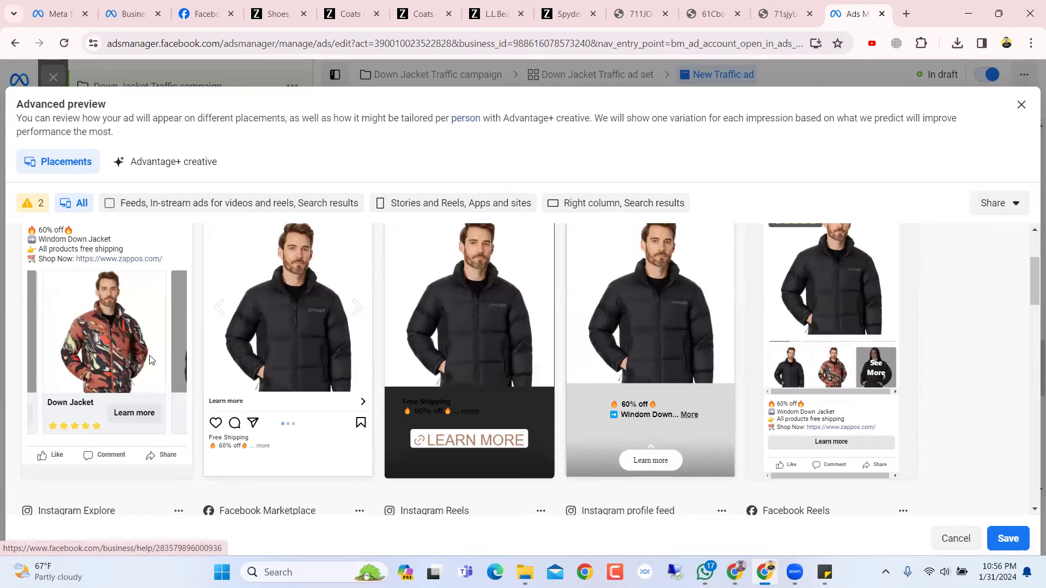
left_click(1021, 105)
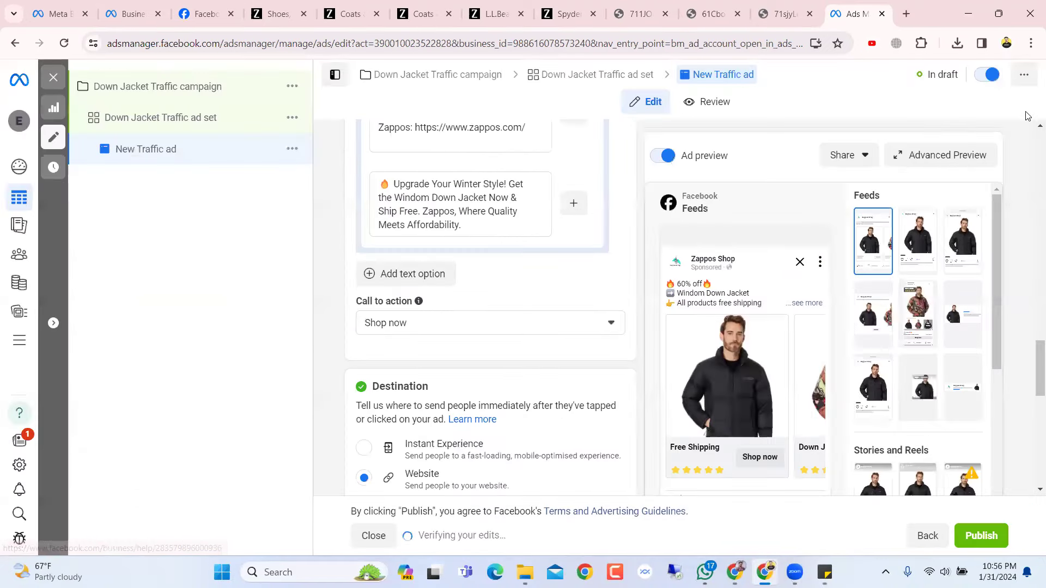
scroll(514, 397, "up", 1)
scroll(514, 398, "down", 2)
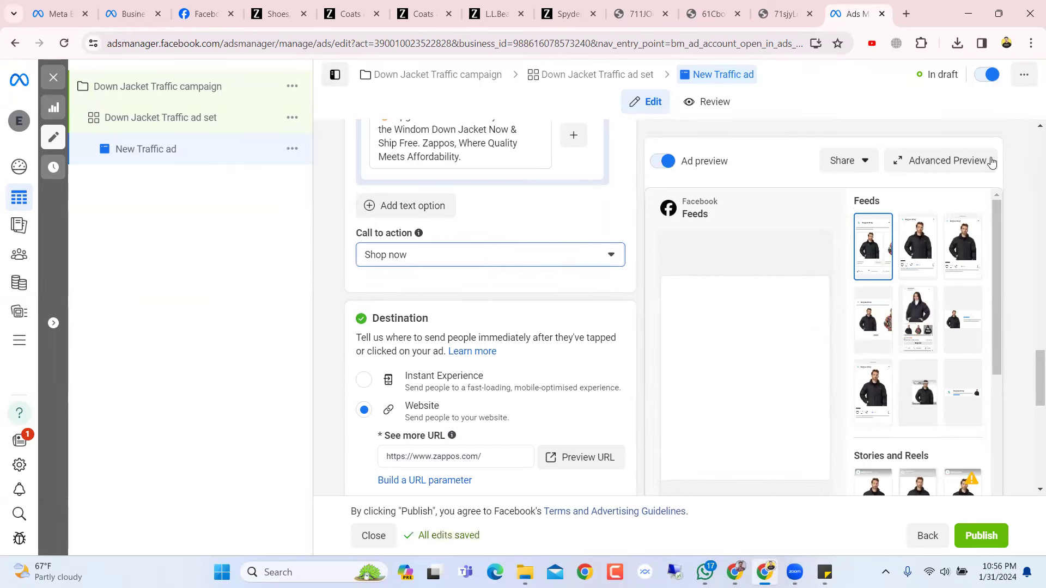
- Reopen the advanced preview, look over the placements and the second card in the Facebook feed version, and close the preview
left_click(940, 161)
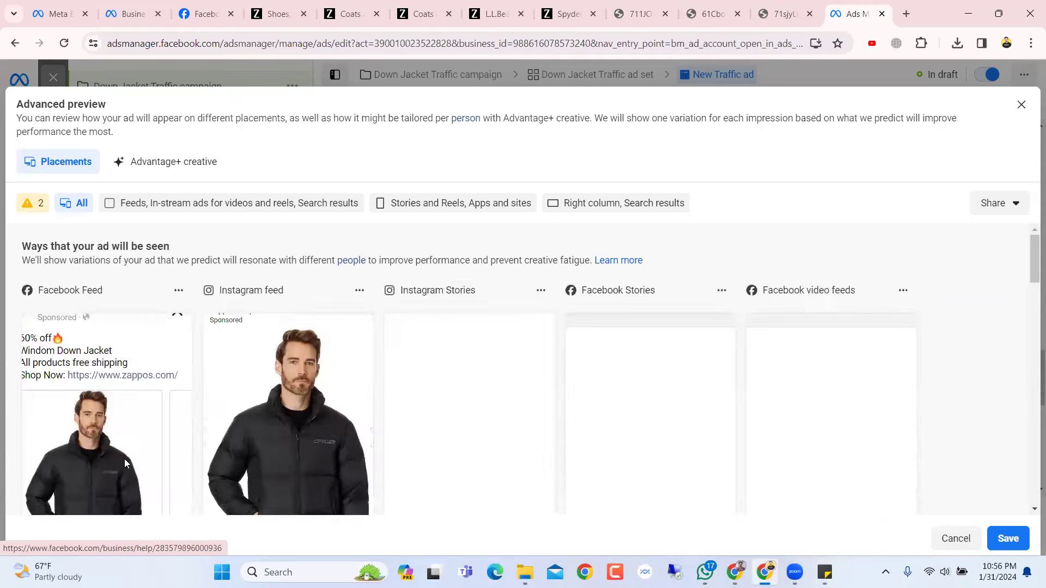
scroll(124, 459, "down", 1)
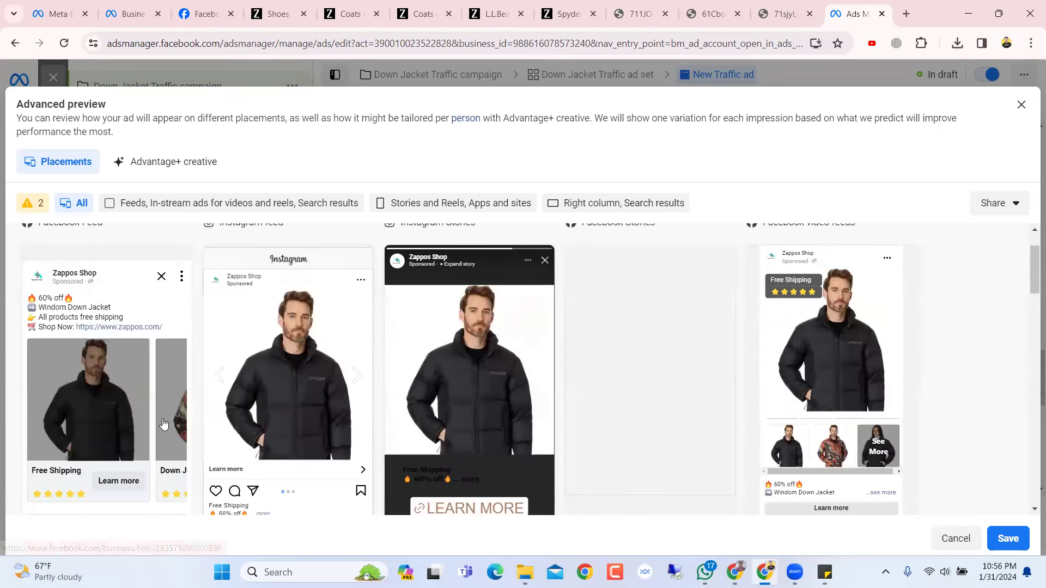
left_click(163, 420)
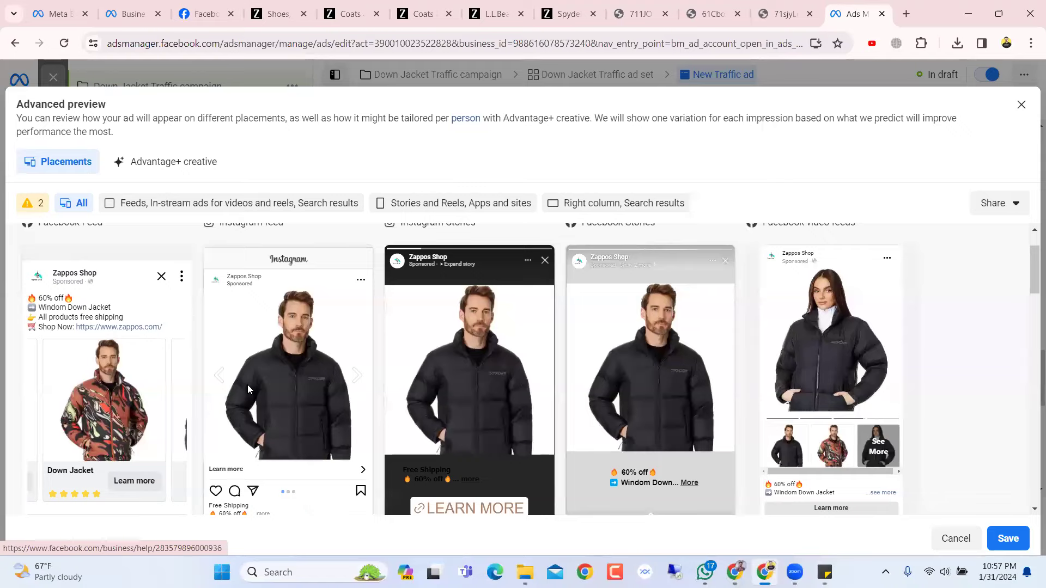
left_click(1021, 105)
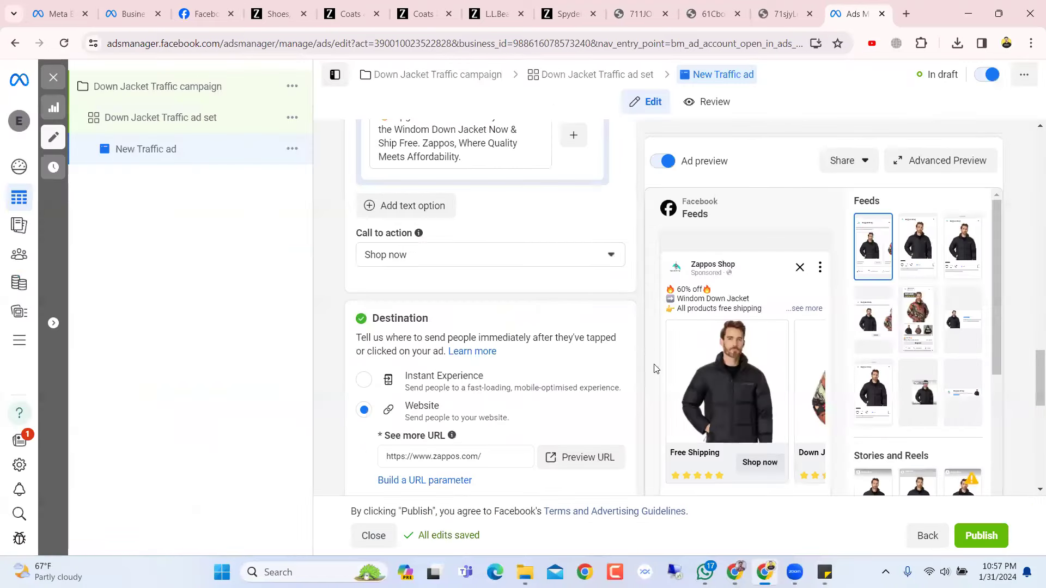
- Open the Facebook Mobile Feed placement for editing and page back and forth through the carousel cards in its preview
scroll(641, 384, "up", 4)
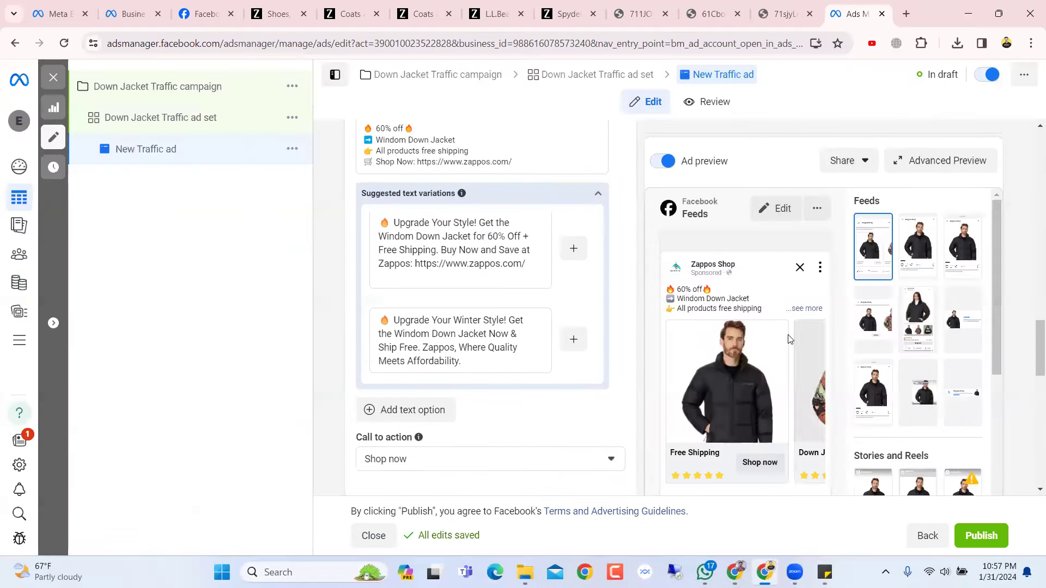
left_click(783, 209)
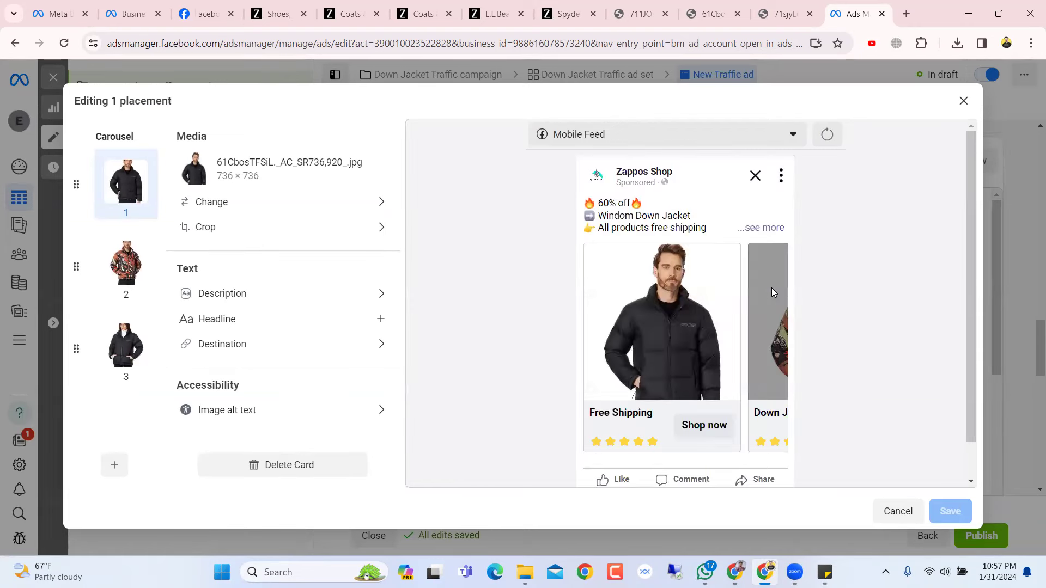
left_click(771, 289)
left_click(770, 291)
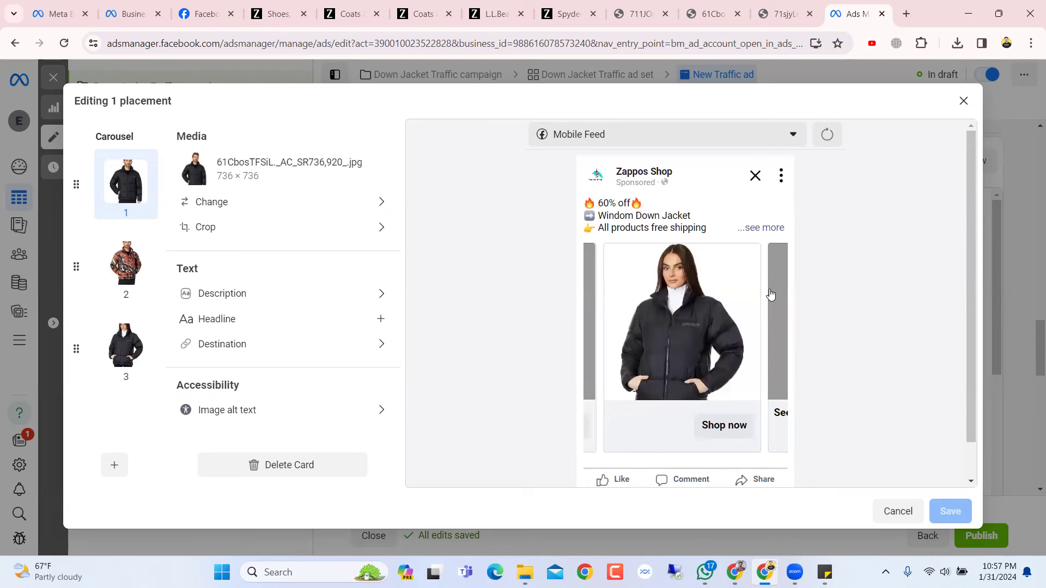
left_click(596, 275)
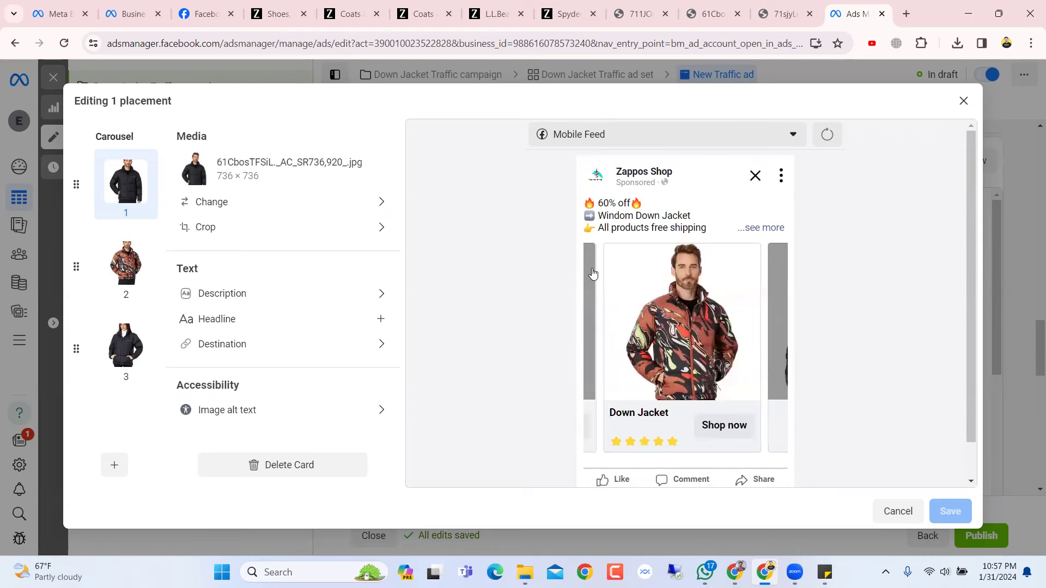
left_click(597, 275)
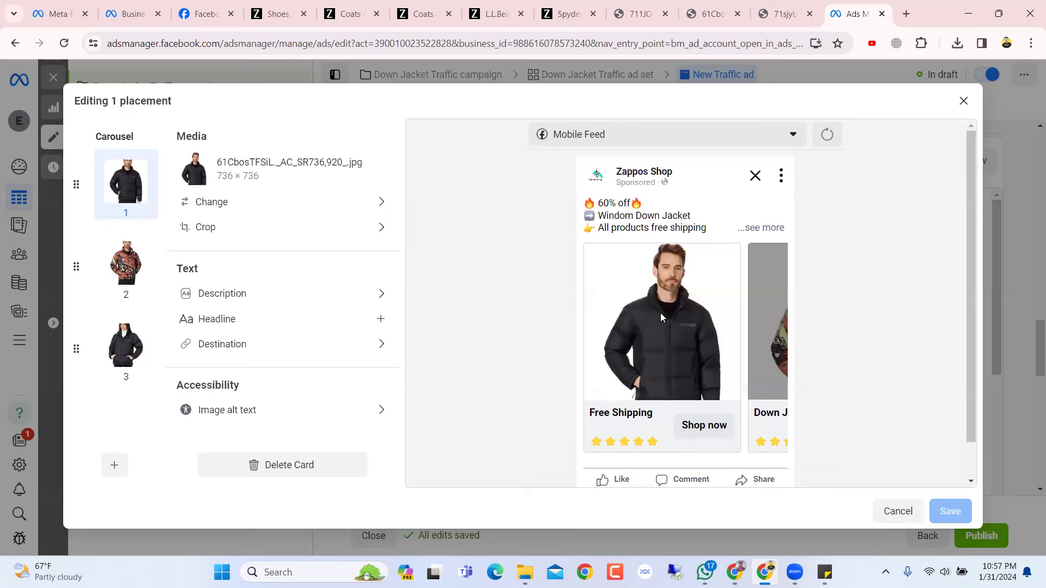
left_click(762, 300)
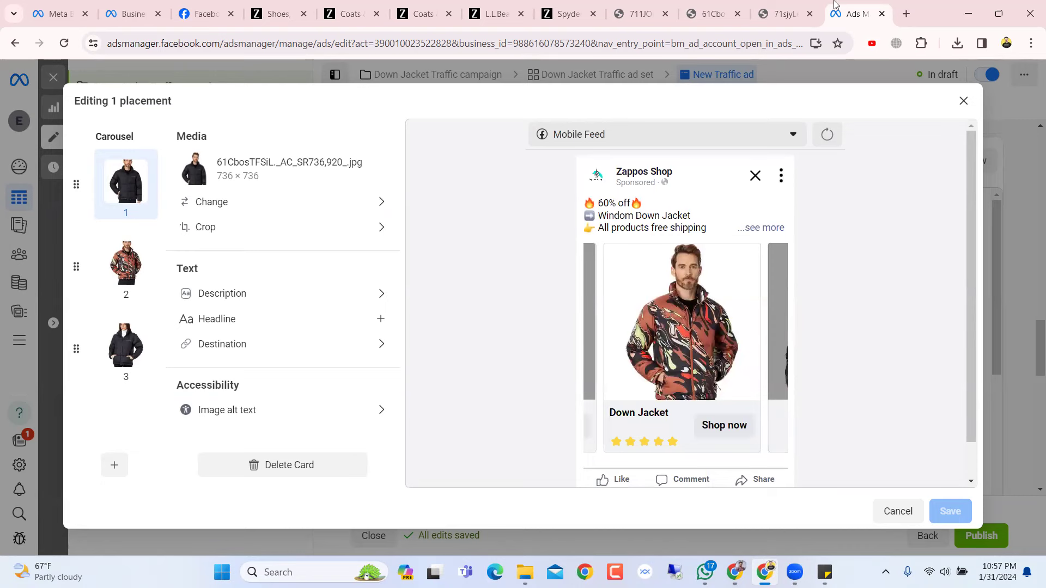
- Switch to the Spyder Windom Down Jacket product page and examine its price
left_click(591, 5)
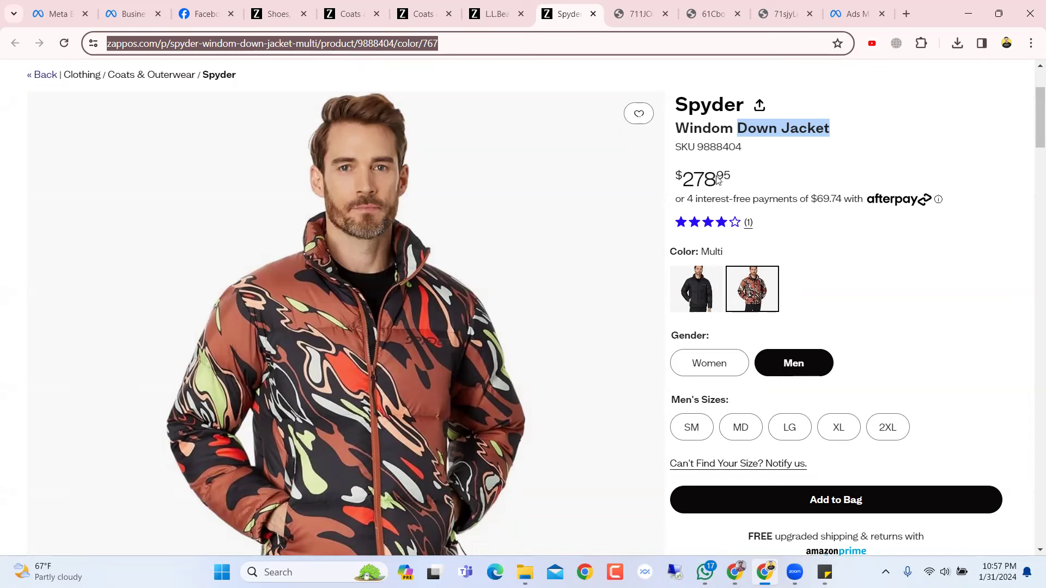
left_click_drag(717, 174, 688, 174)
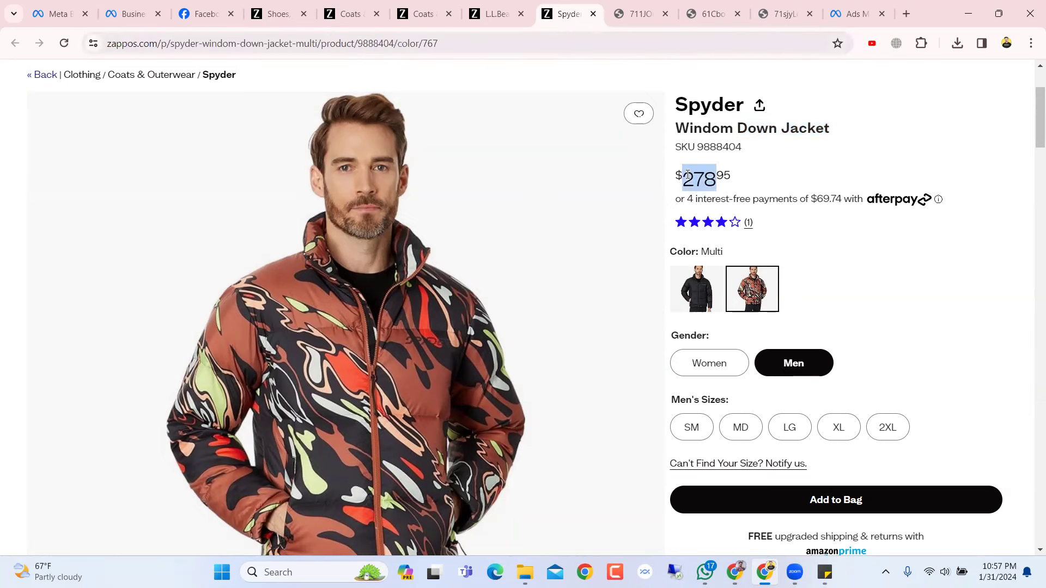
left_click(688, 175)
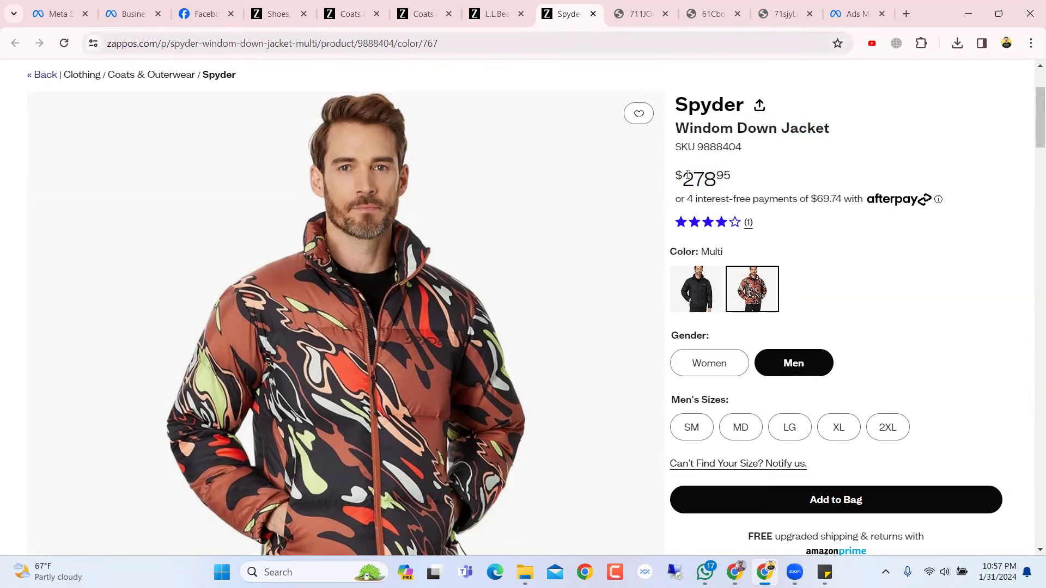
- Switch to the L.L.Bean Bean's Classic Snap Fleece Pullover product page and copy its full URL
left_click(510, 16)
scroll(509, 250, "down", 3)
scroll(509, 250, "up", 3)
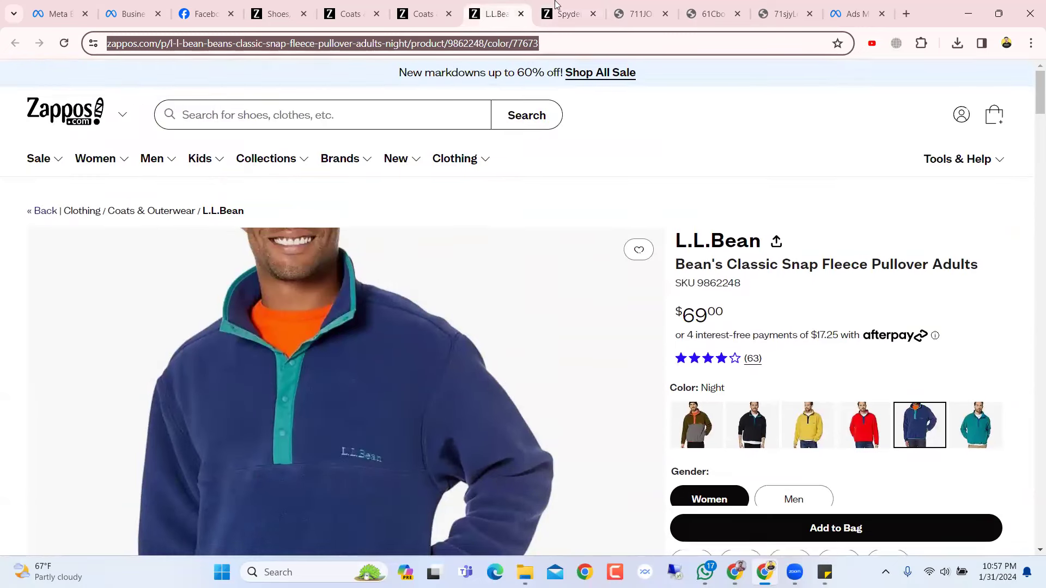
left_click(543, 44)
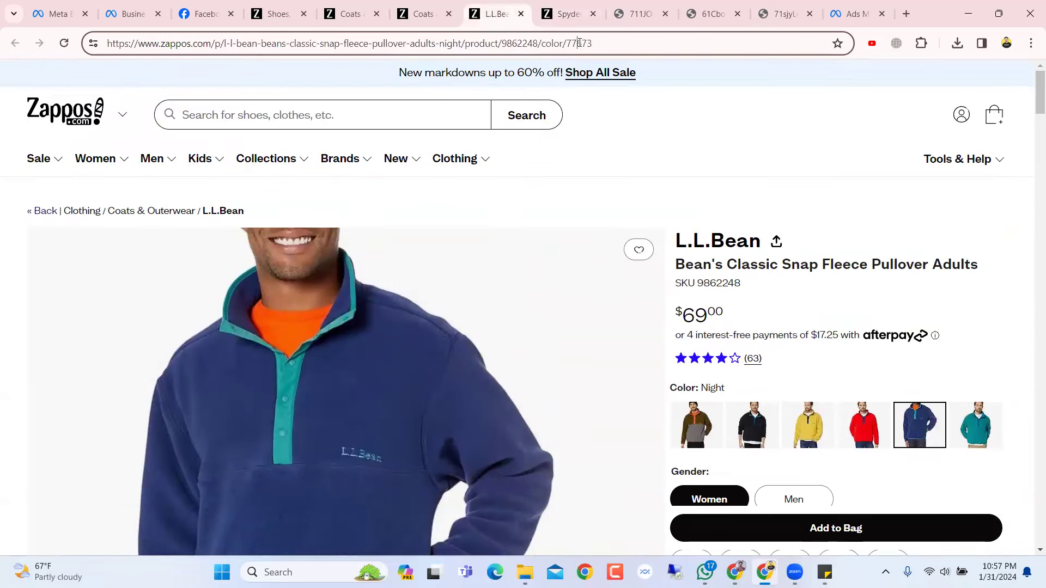
triple_click(579, 43)
right_click(578, 43)
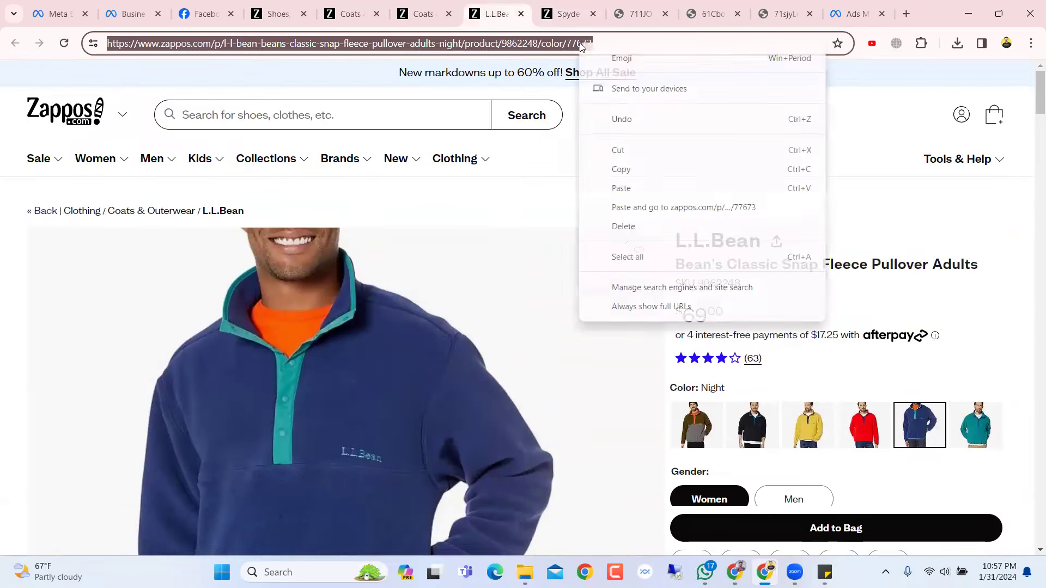
left_click(629, 170)
- Open the navy fleece pullover's main product photo in a new browser tab and save it as 81kmxFtPcxL._AC_SR736,920_.jpg in Downloads
scroll(485, 271, "down", 15)
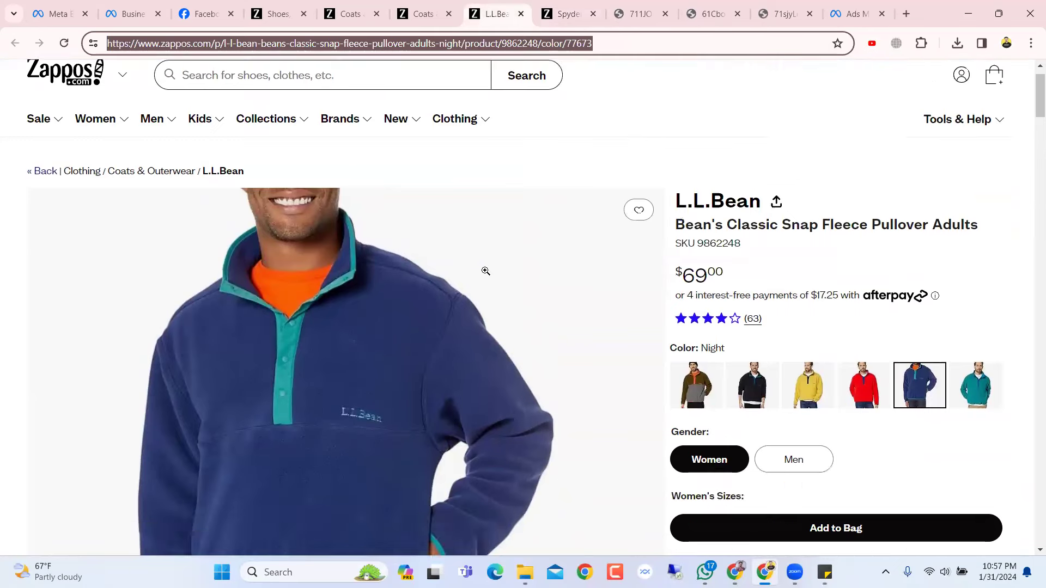
scroll(485, 271, "up", 15)
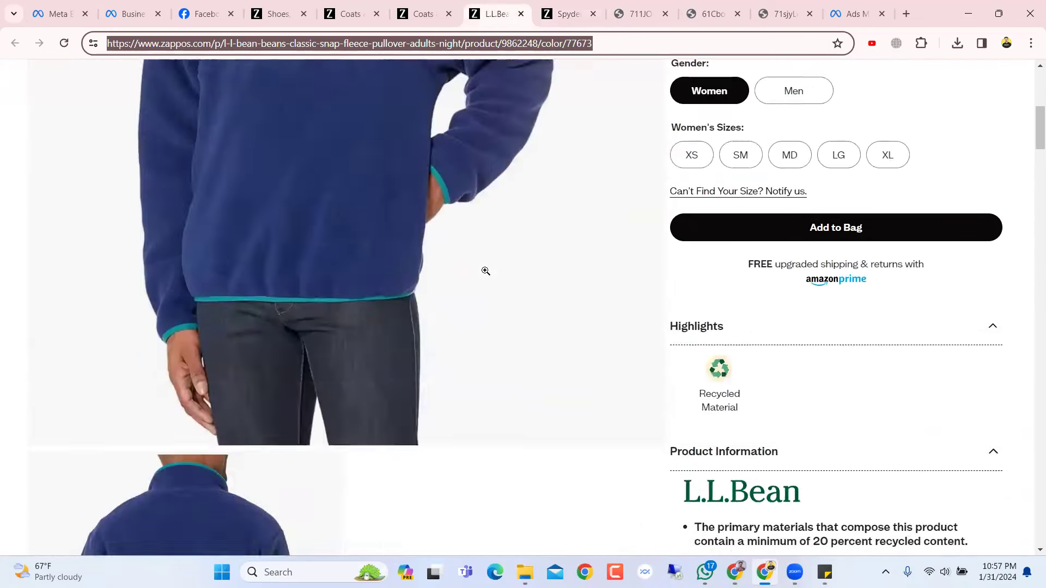
right_click(439, 236)
left_click(467, 257)
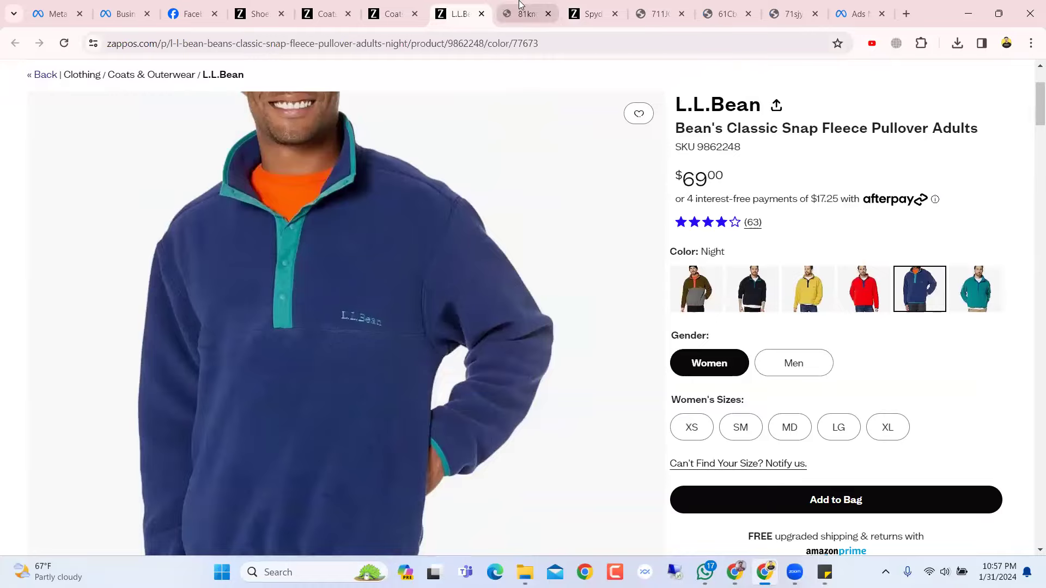
left_click(523, 13)
right_click(502, 130)
left_click(539, 169)
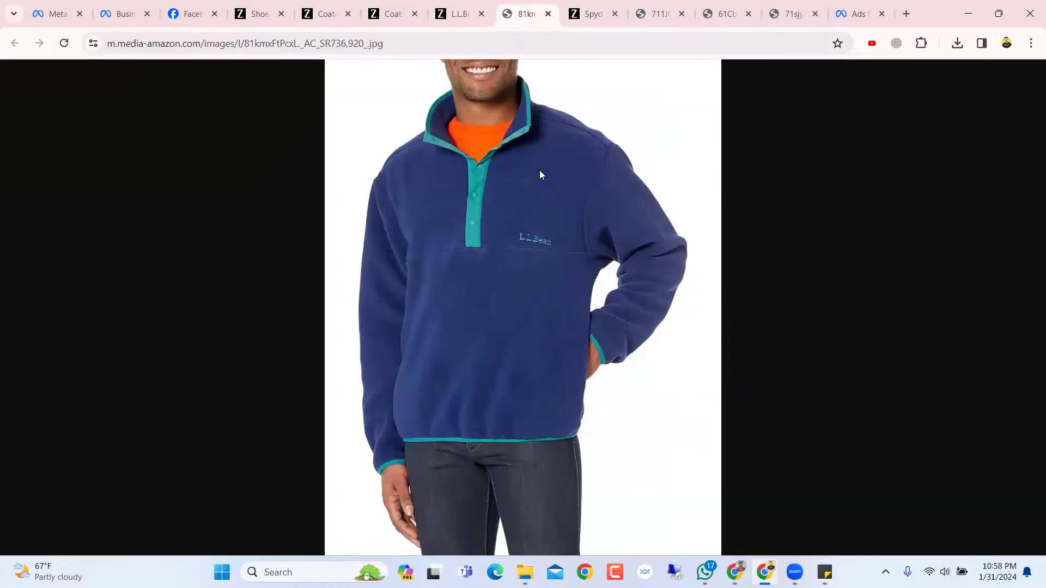
left_click(766, 434)
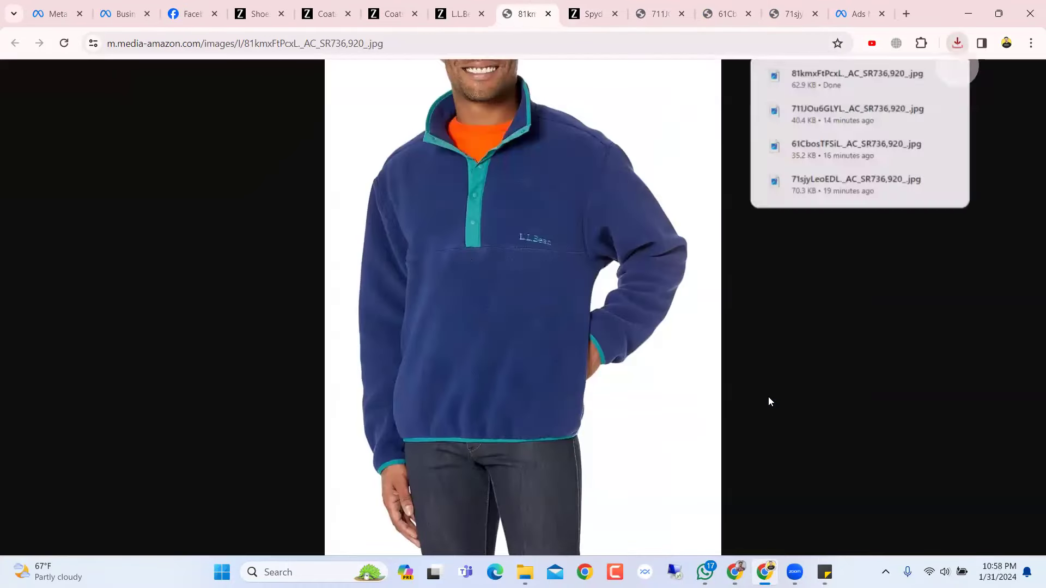
- Return to the ad, close the placement editor, and upload 81kmxFtPcxL._AC_SR736,920_.jpg for a new carousel image card
left_click(875, 6)
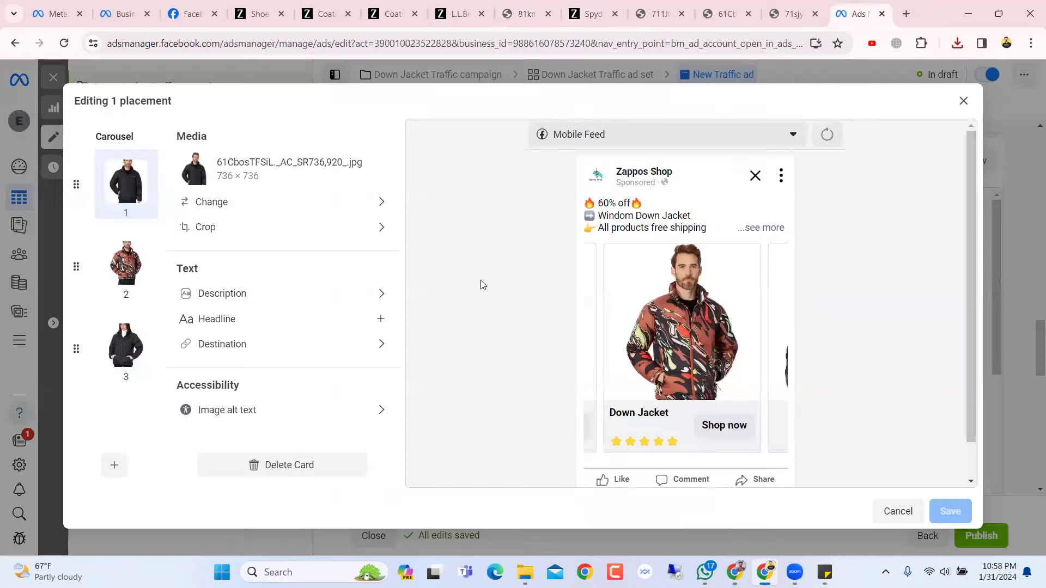
left_click(963, 101)
scroll(527, 289, "up", 5)
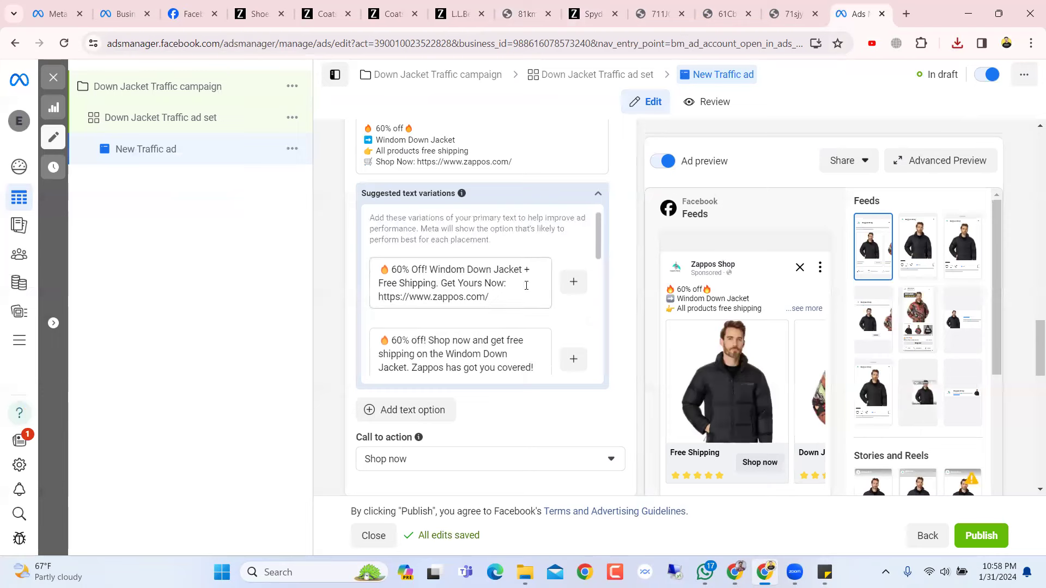
scroll(637, 340, "up", 8)
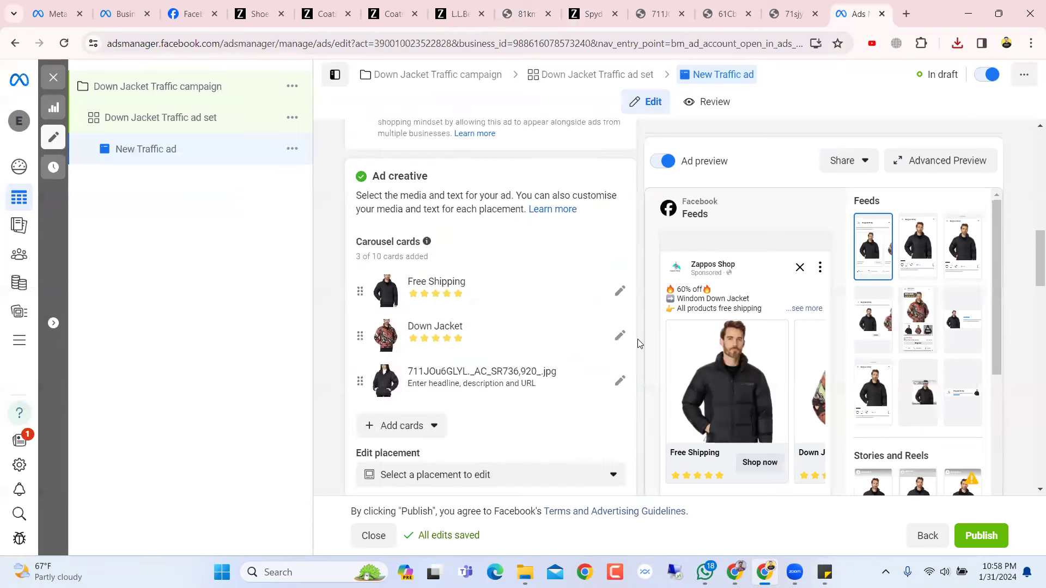
left_click(388, 427)
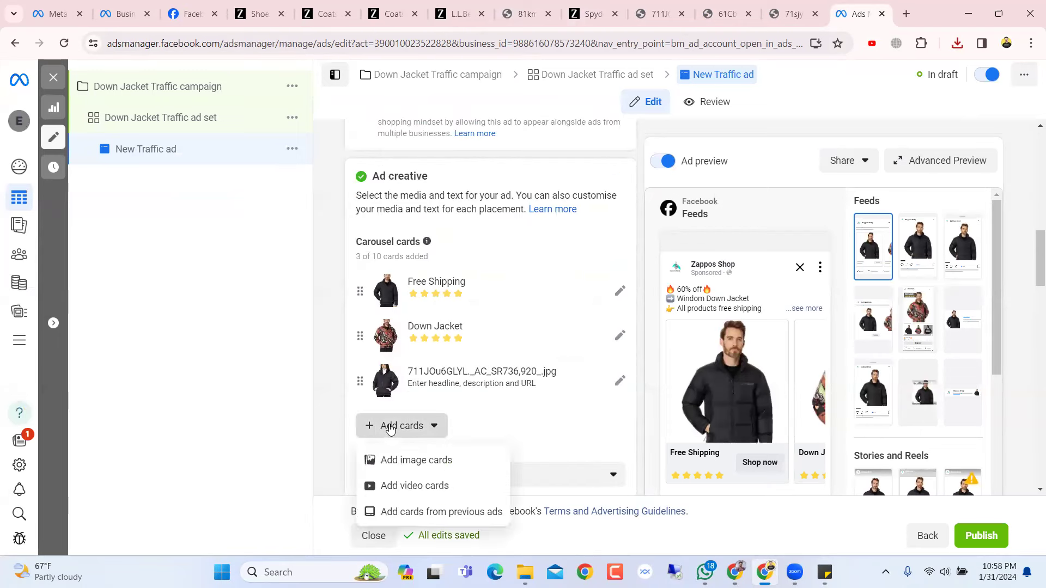
left_click(403, 462)
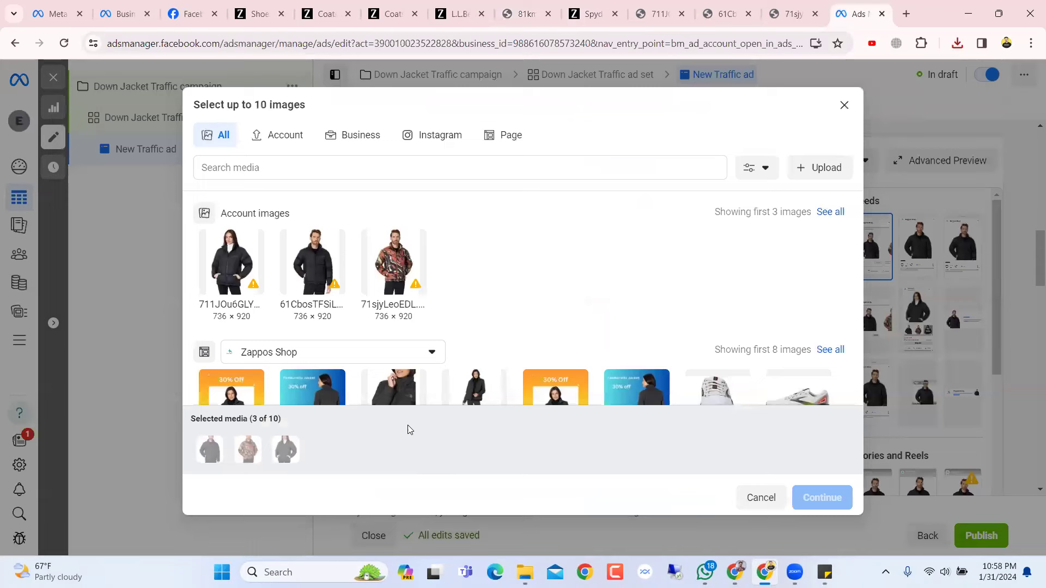
left_click(823, 166)
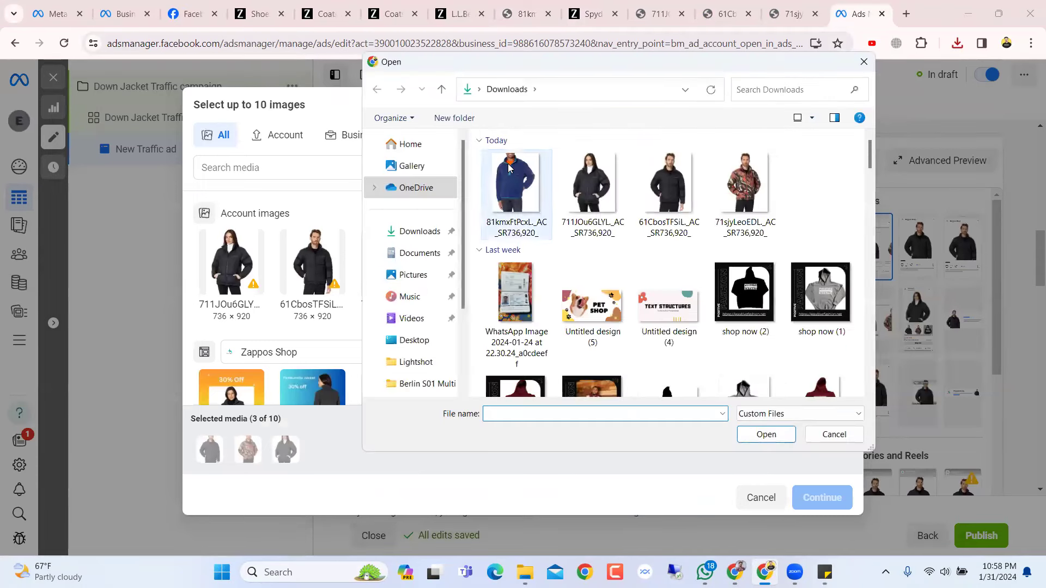
left_click(784, 439)
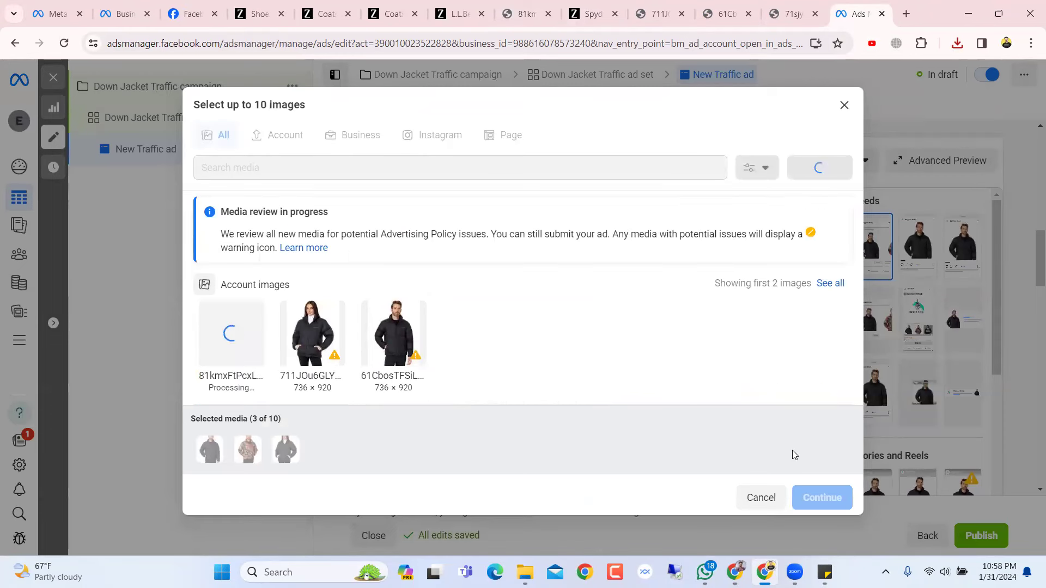
- Select the uploaded fleece pullover image and add it as the fourth carousel card
left_click(221, 326)
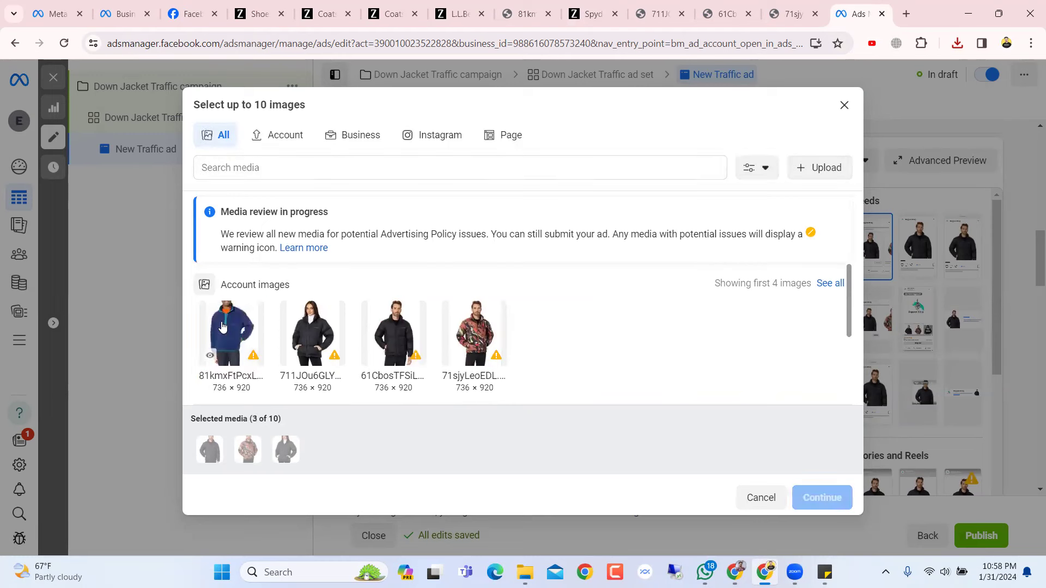
left_click(221, 325)
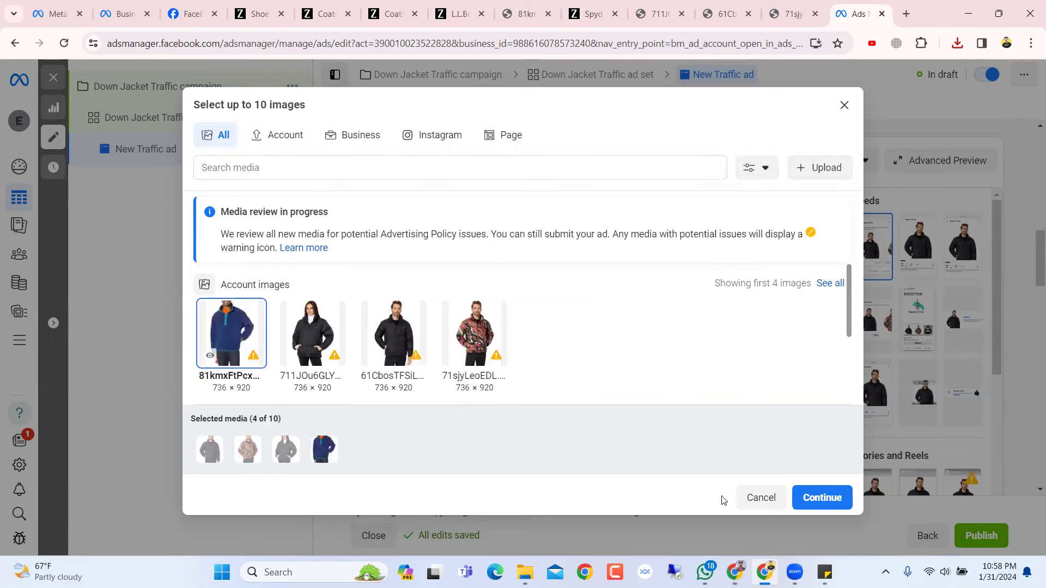
left_click(822, 497)
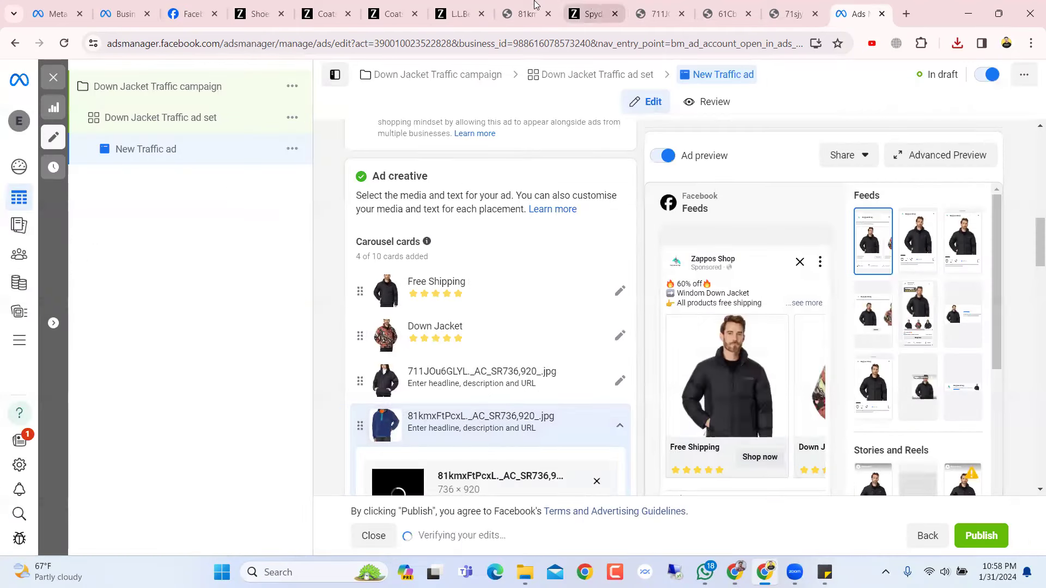
- Copy the L.L.Bean fleece pullover product page's URL and return to the ad in Ads Manager
left_click(587, 12)
left_click(459, 14)
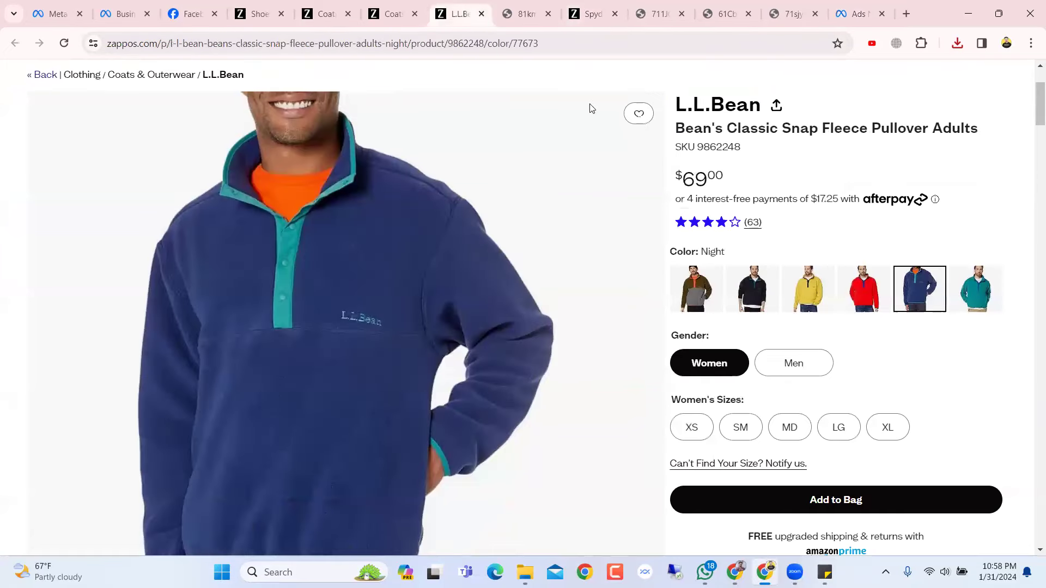
left_click_drag(560, 43, 594, 44)
left_click(560, 43)
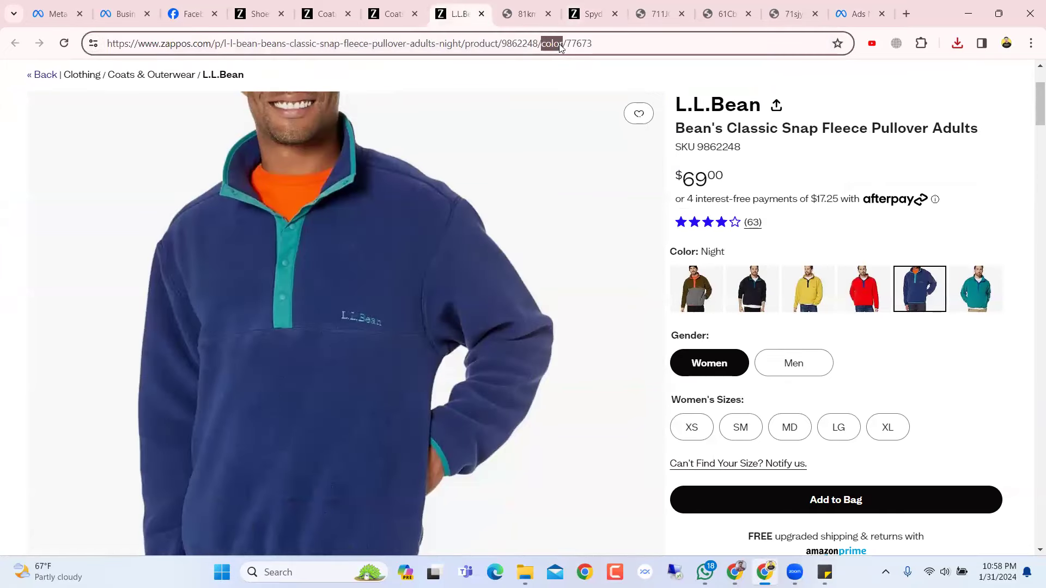
triple_click(559, 43)
key("ctrl+c")
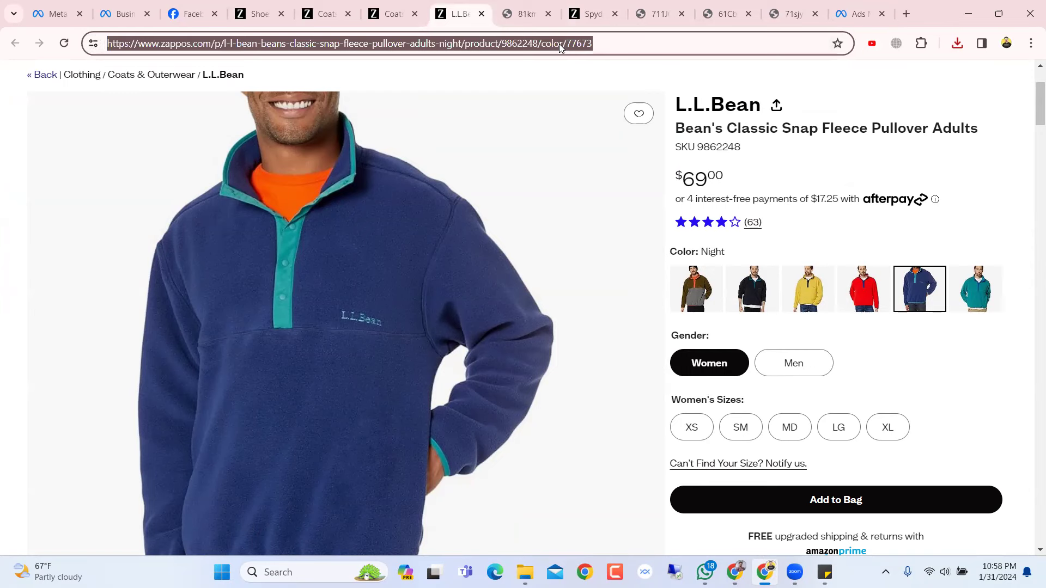
left_click(842, 12)
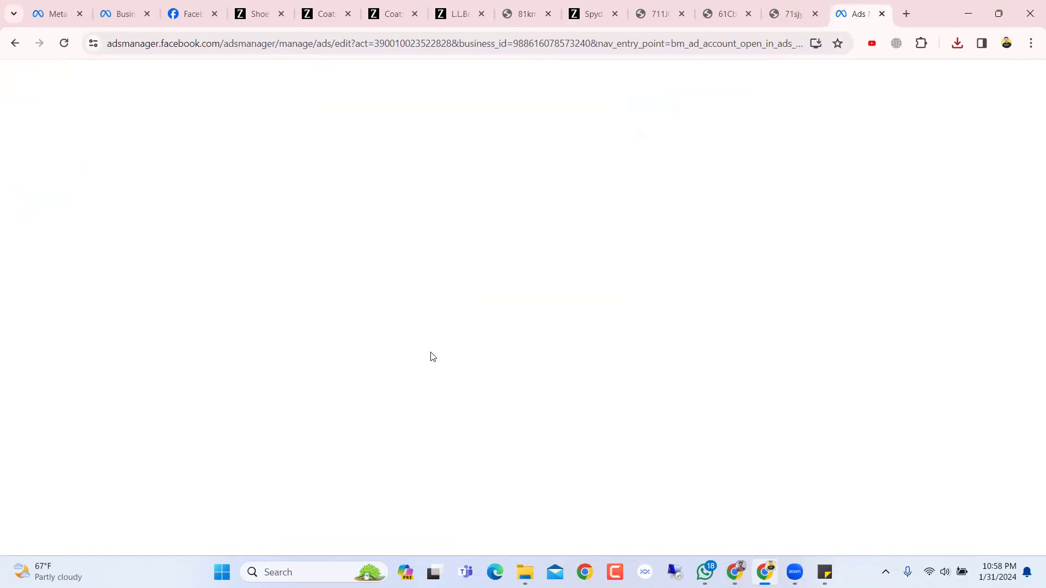
- Replace the fleece pullover card's website URL with the copied Zappos product page link for L.L.Bean's Classic Snap Fleece Pullover
scroll(433, 357, "down", 5)
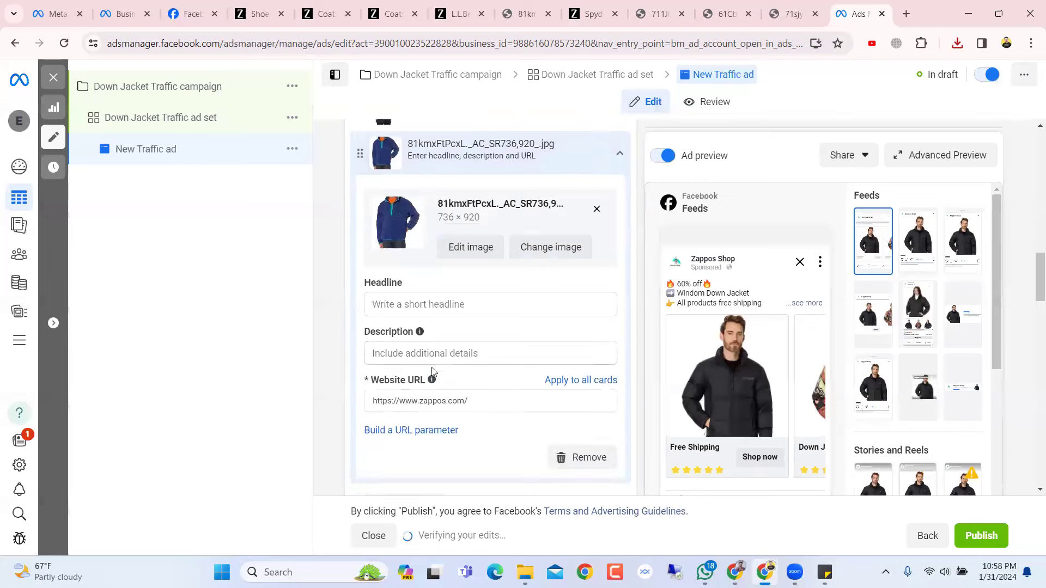
left_click(480, 402)
key("ctrl+a")
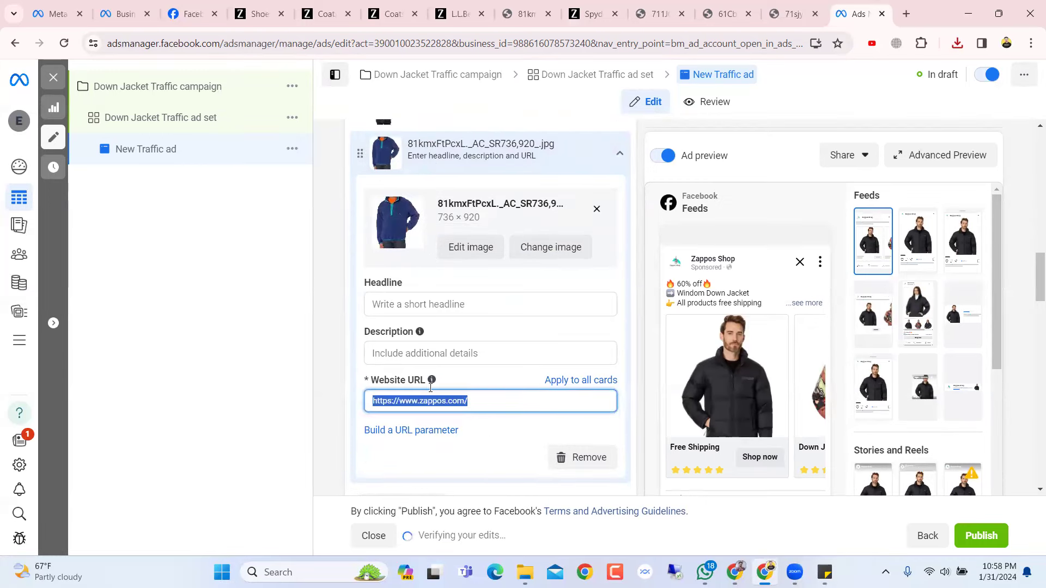
key("ctrl+v")
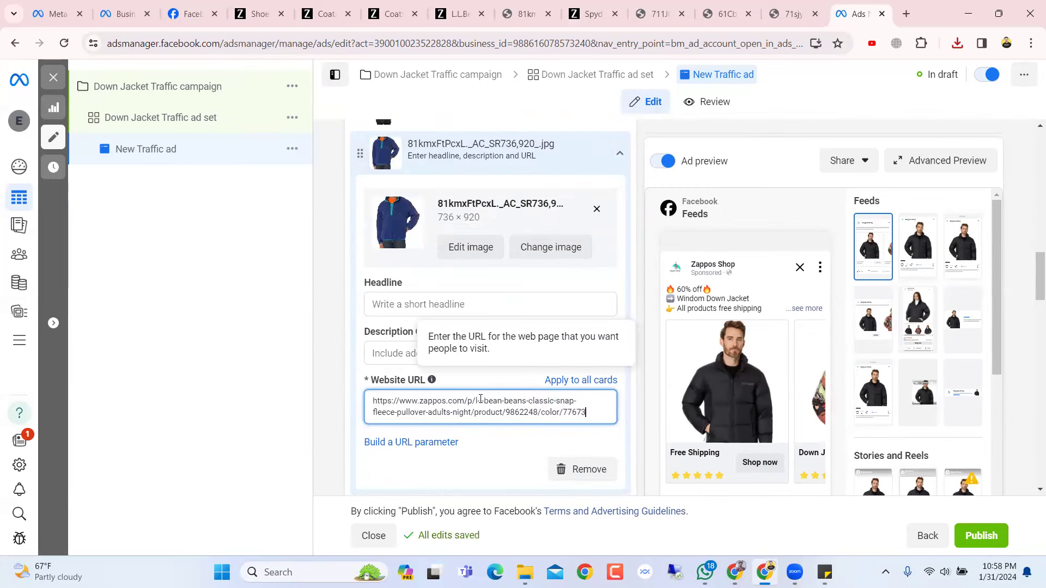
left_click(634, 364)
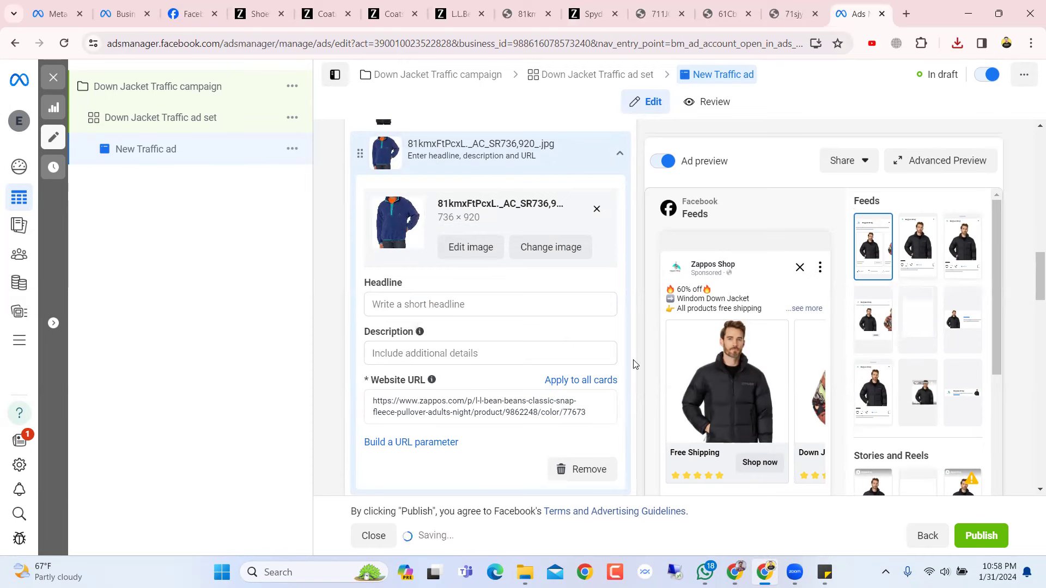
- Review the ad's settings below the fourth card, including placement, Advantage+ creative, call to action and destination
scroll(633, 363, "down", 4)
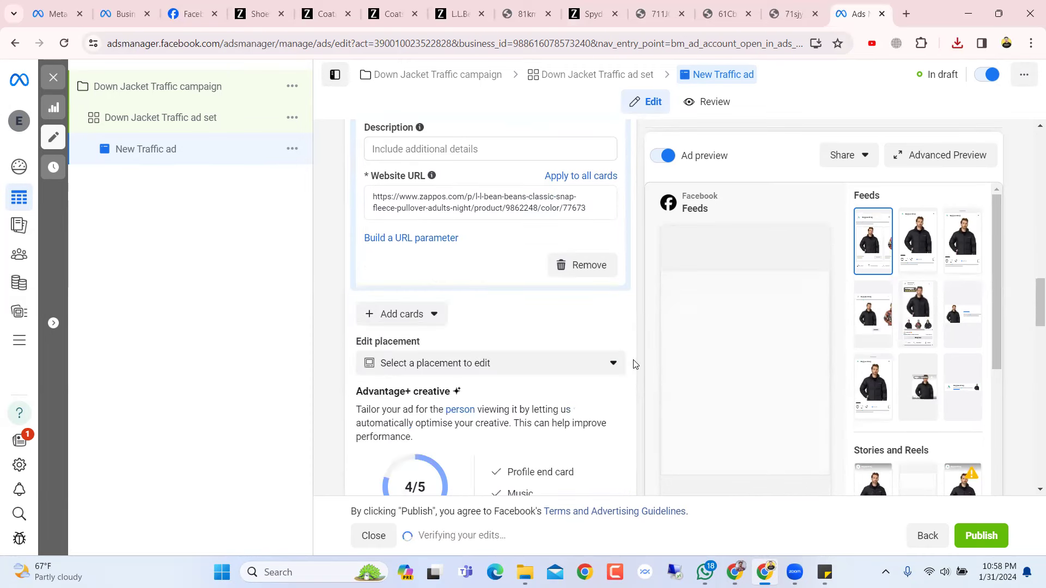
scroll(510, 374, "up", 3)
scroll(517, 359, "down", 8)
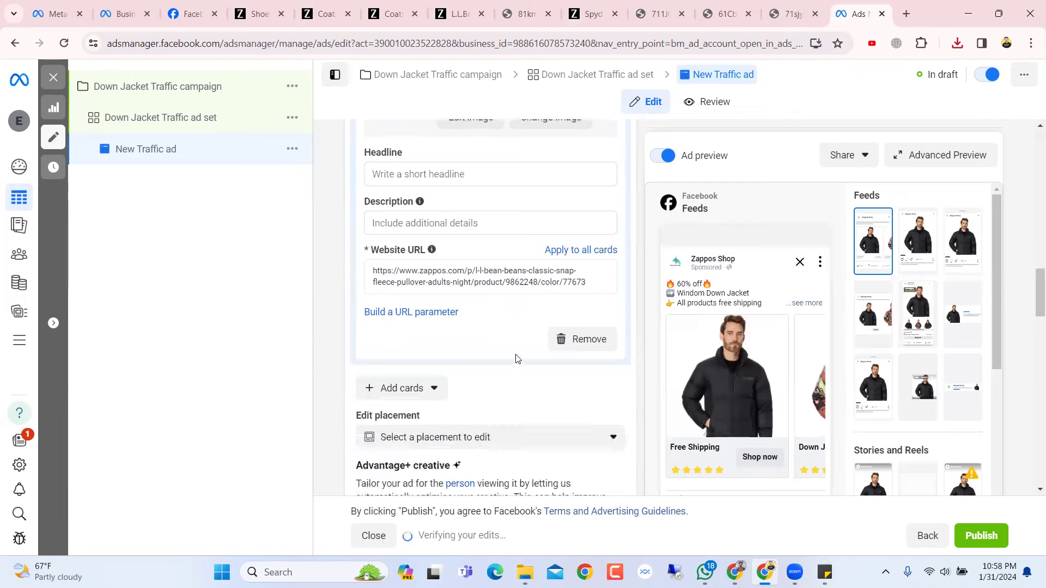
scroll(619, 345, "down", 10)
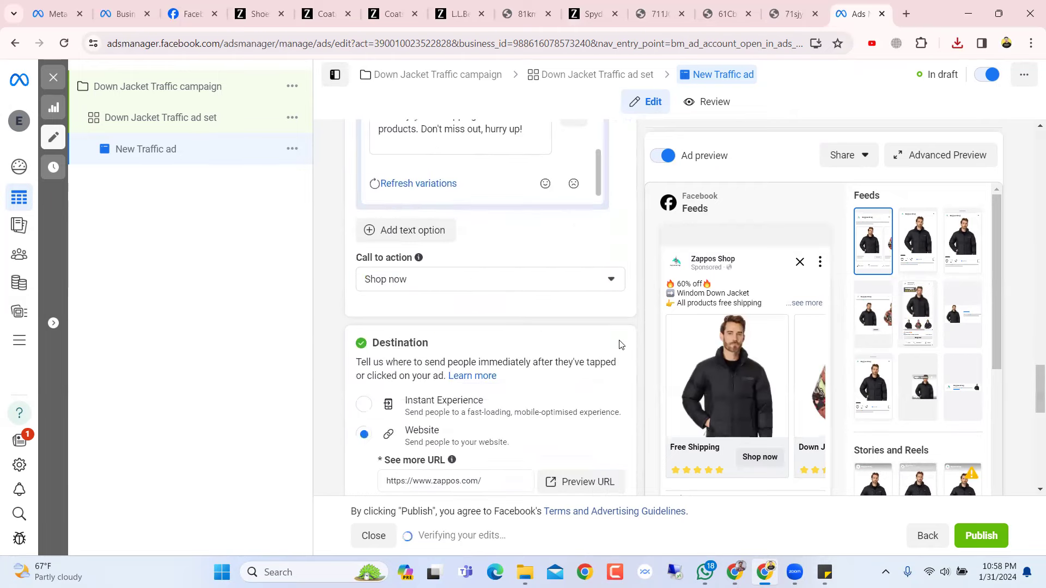
scroll(619, 344, "down", 3)
scroll(619, 344, "up", 4)
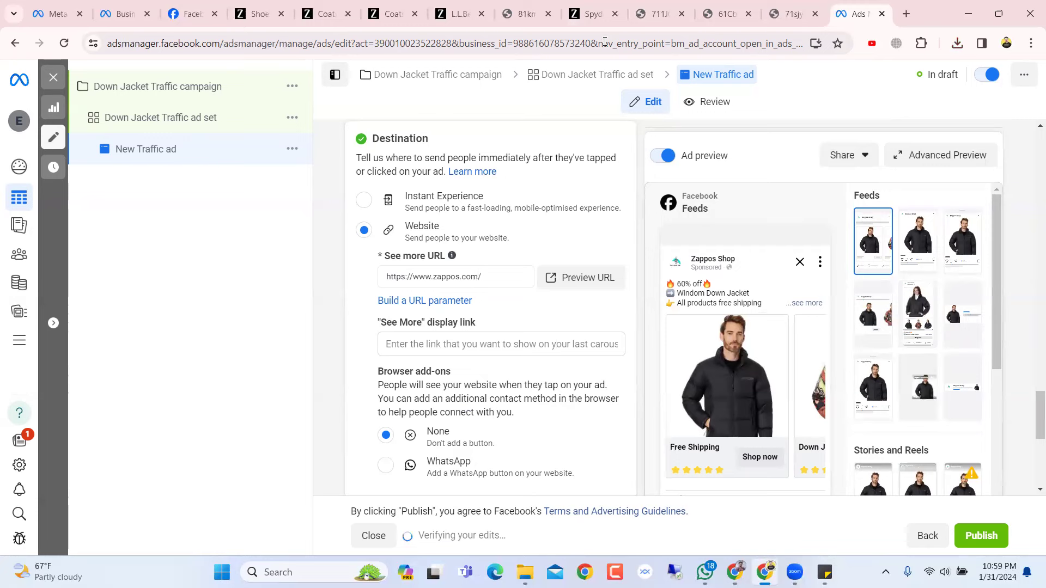
scroll(537, 232, "up", 5)
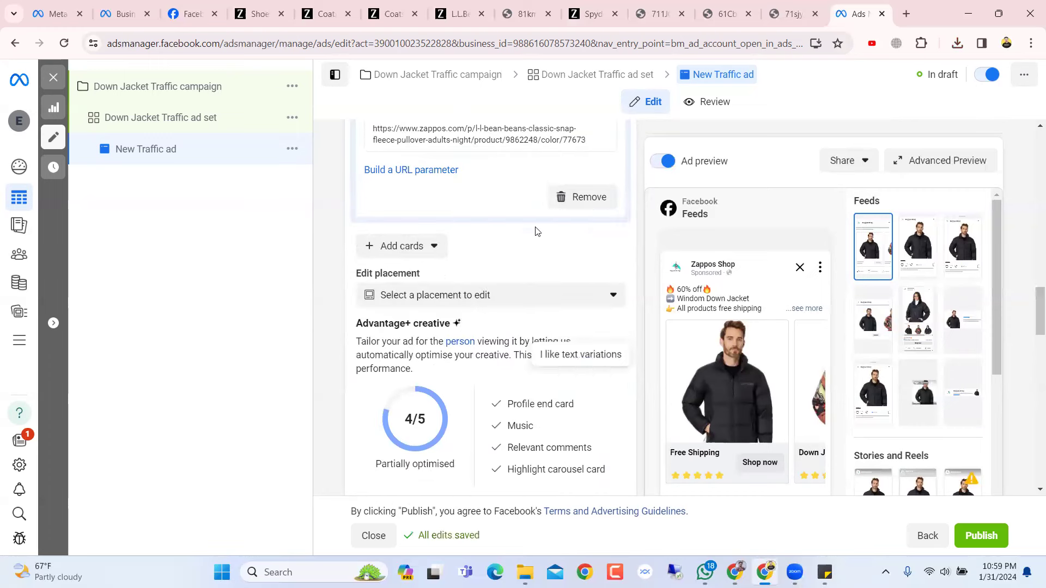
scroll(535, 231, "up", 3)
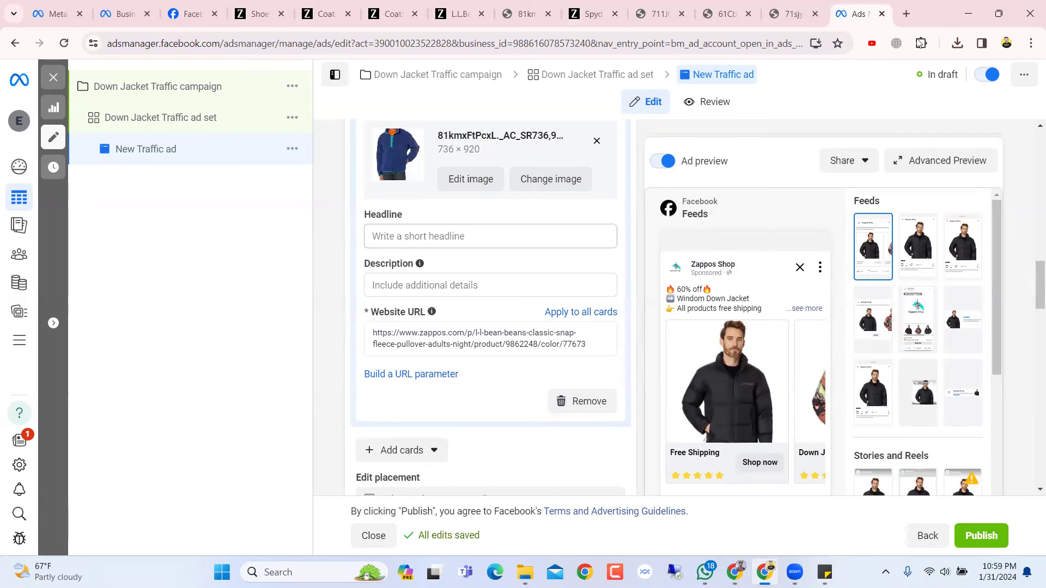
- Examine the carousel ad across Facebook and Instagram placements in the advanced preview, then close the preview
mouse_move(820, 220)
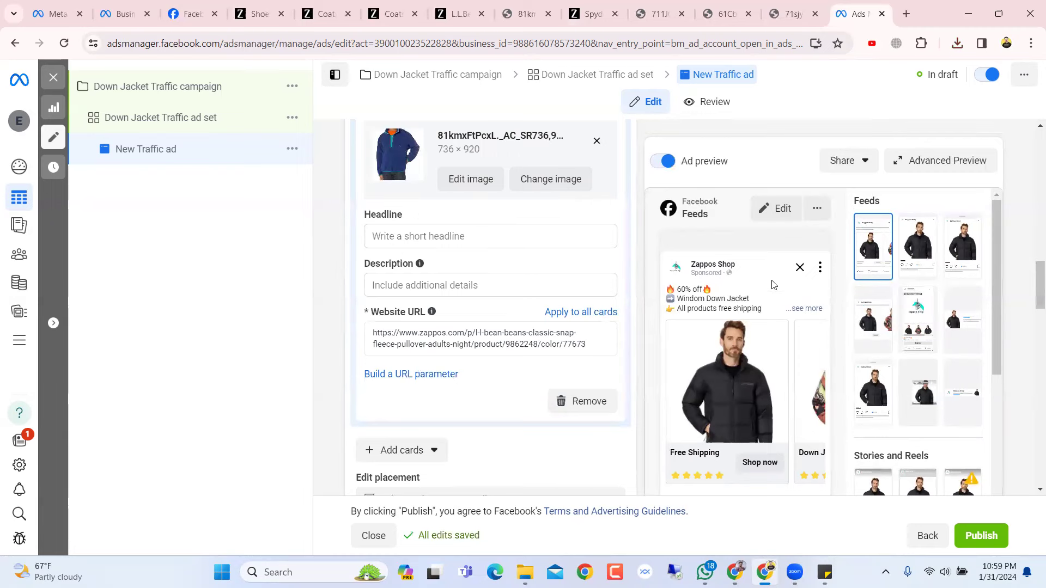
left_click(918, 161)
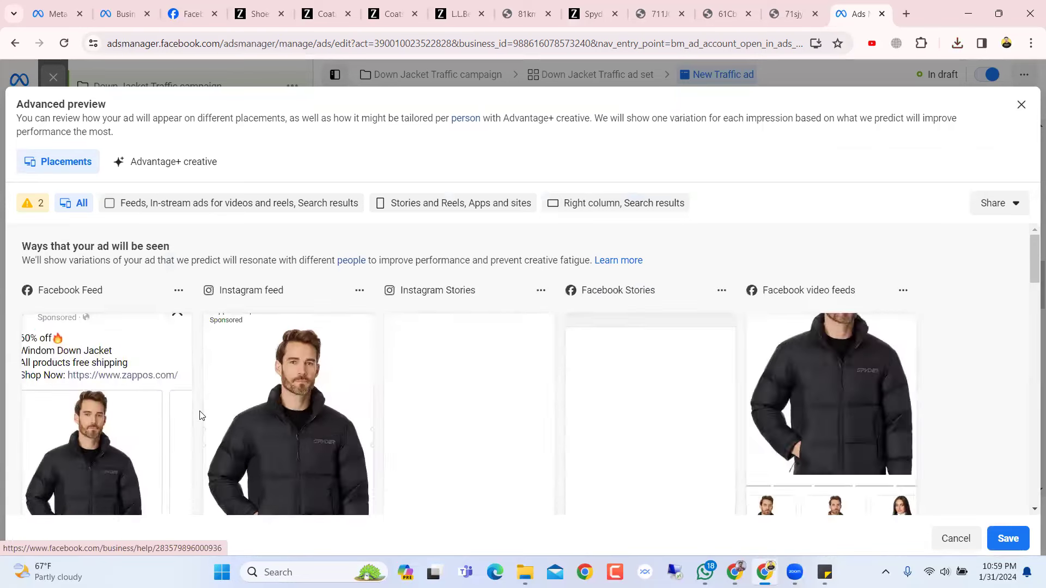
scroll(200, 416, "down", 3)
scroll(200, 417, "down", 1)
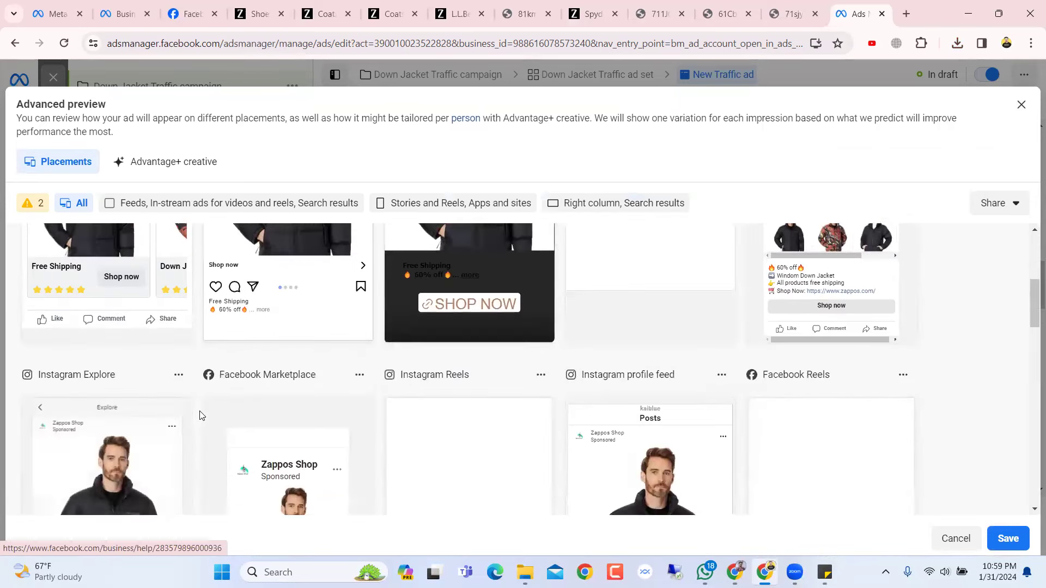
scroll(199, 416, "up", 2)
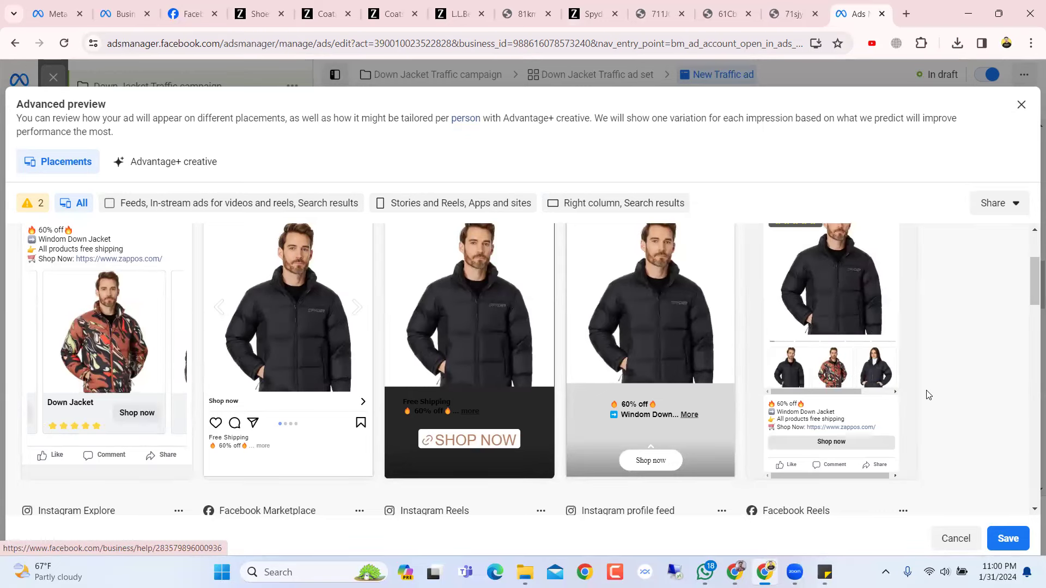
scroll(931, 403, "up", 3)
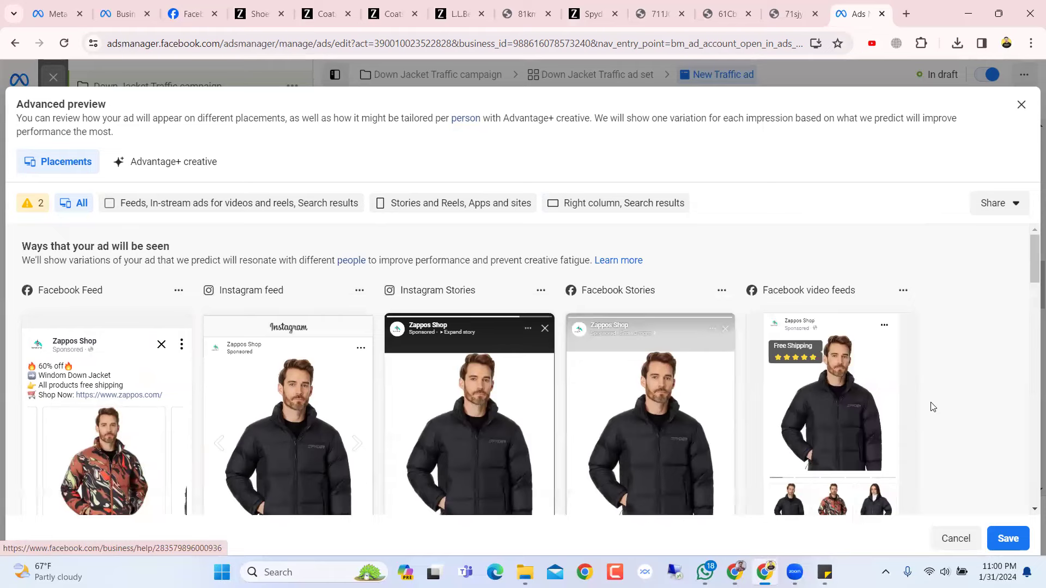
scroll(931, 407, "down", 3)
scroll(932, 406, "up", 3)
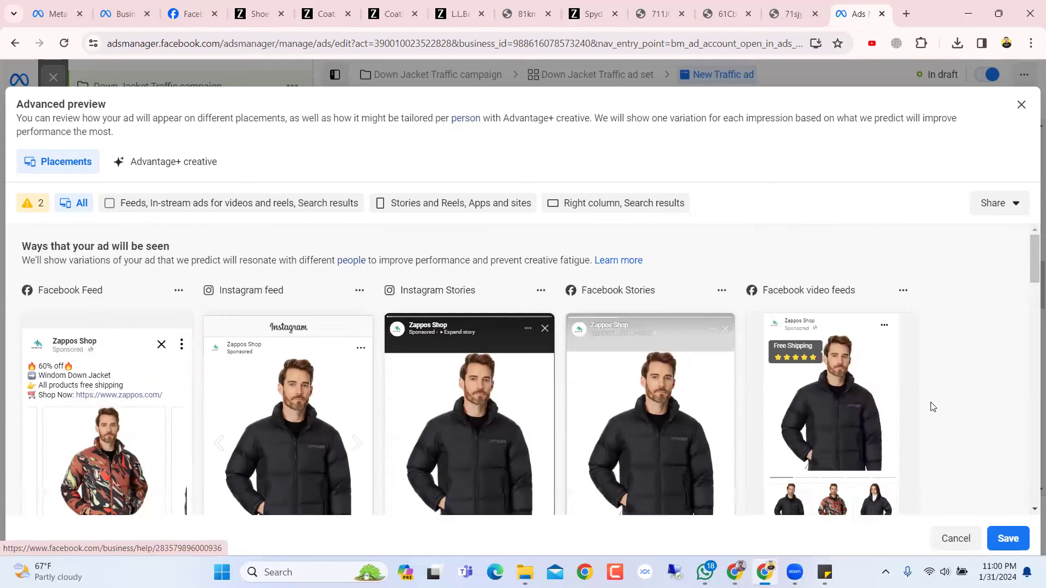
scroll(932, 407, "down", 3)
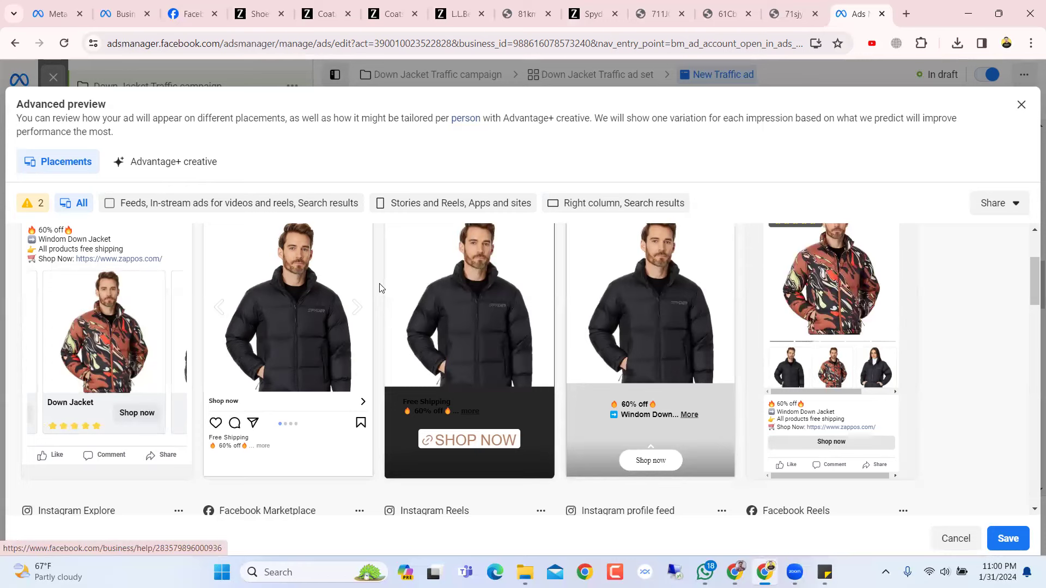
left_click(1021, 104)
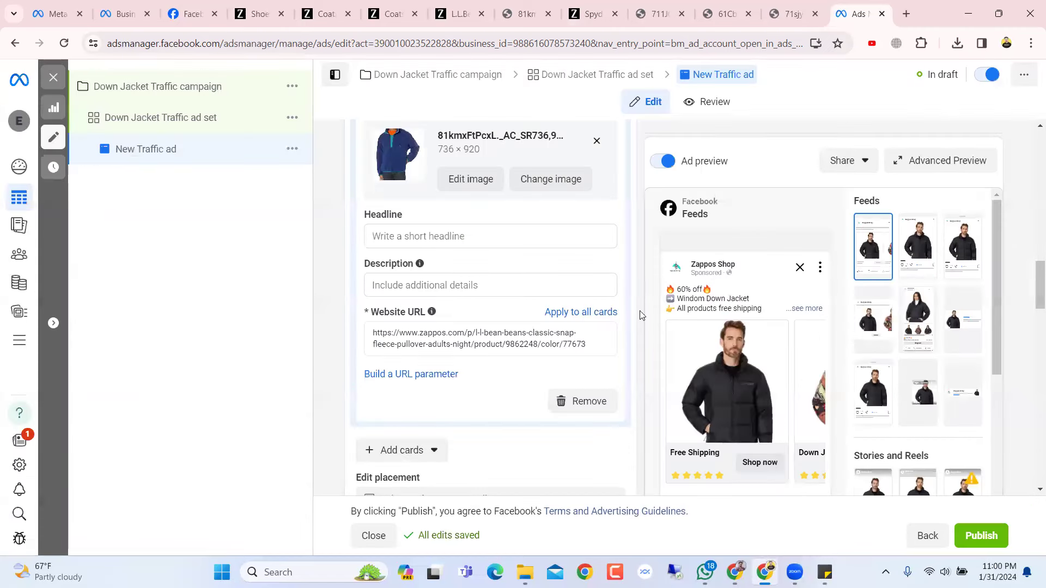
- Copy "Bean's Classic Snap" from the product title on the L.L.Bean fleece pullover page
scroll(630, 335, "up", 3)
scroll(630, 335, "down", 2)
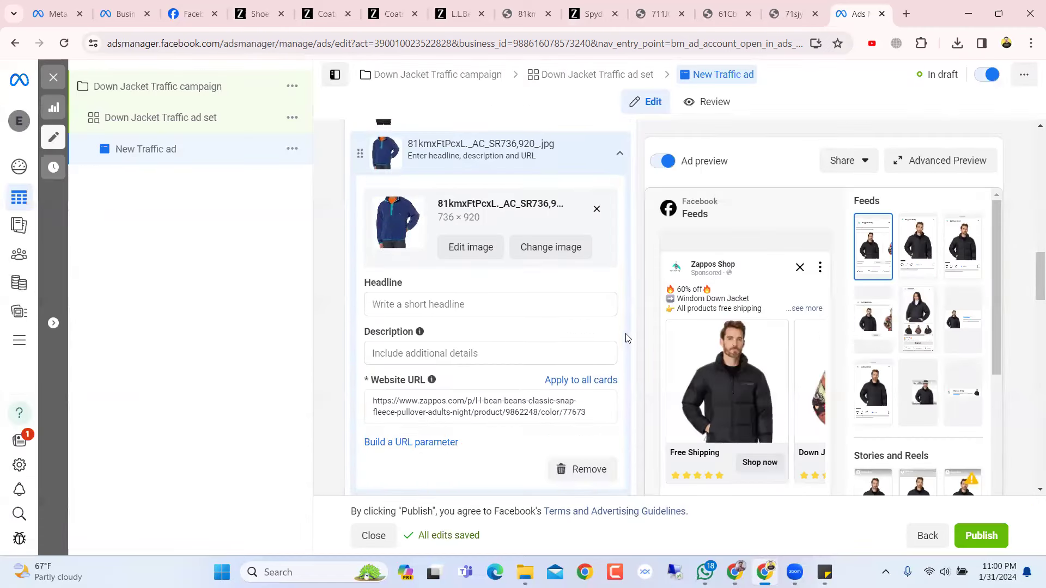
right_click(437, 307)
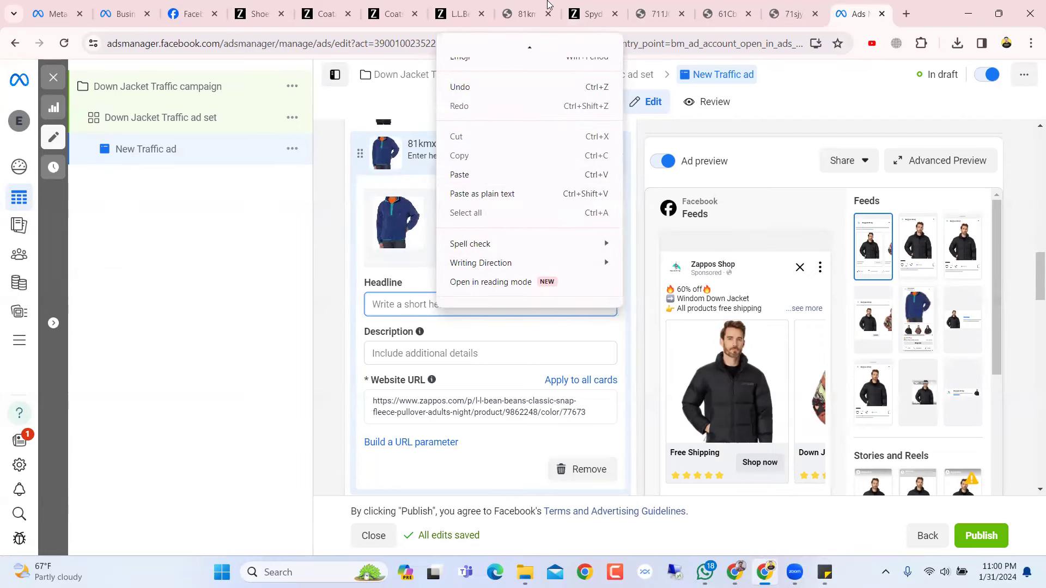
left_click(583, 3)
left_click(587, 12)
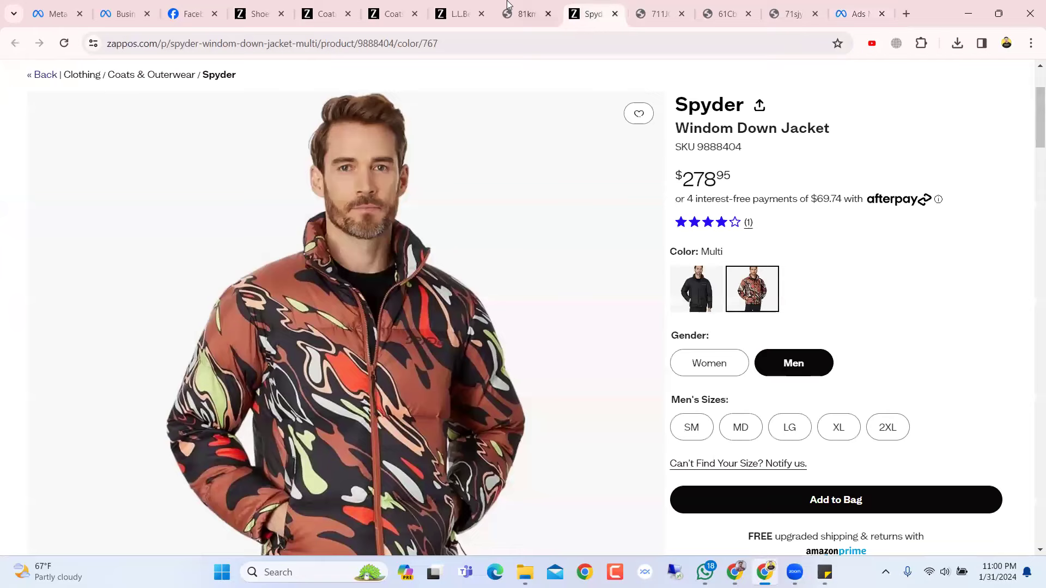
left_click(457, 14)
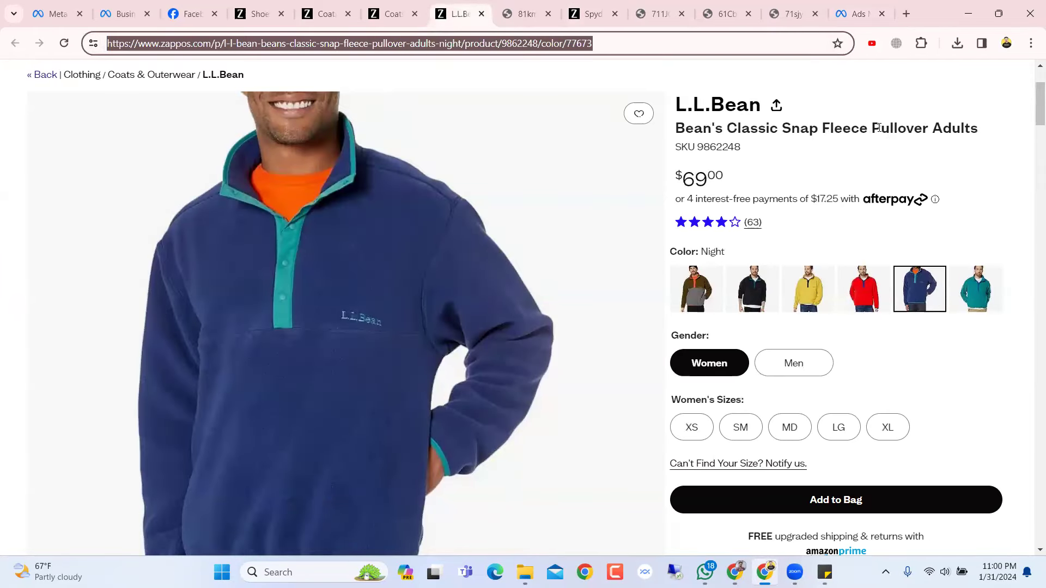
left_click_drag(873, 128, 978, 129)
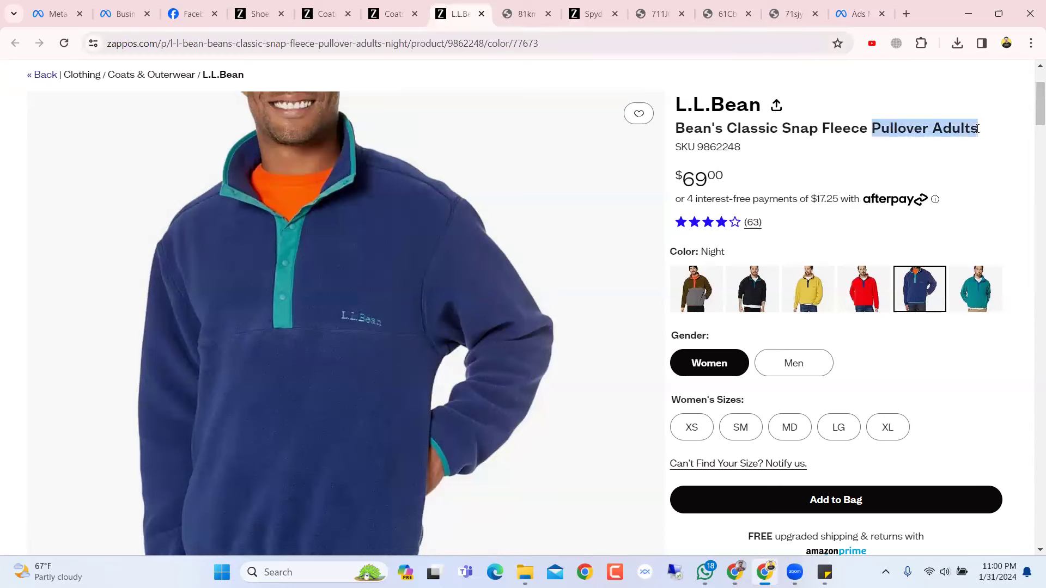
left_click(977, 129)
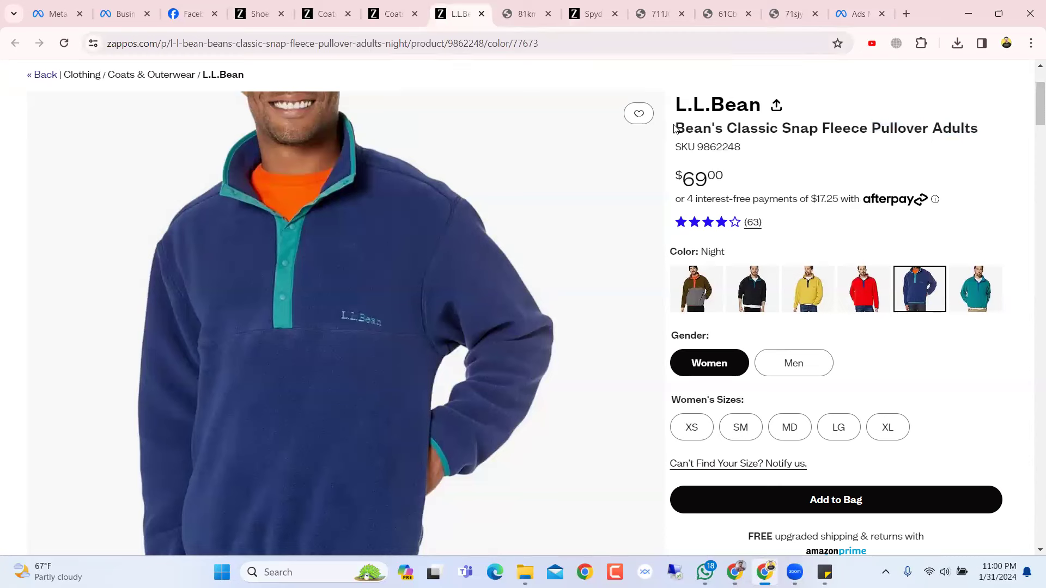
left_click_drag(679, 126, 814, 131)
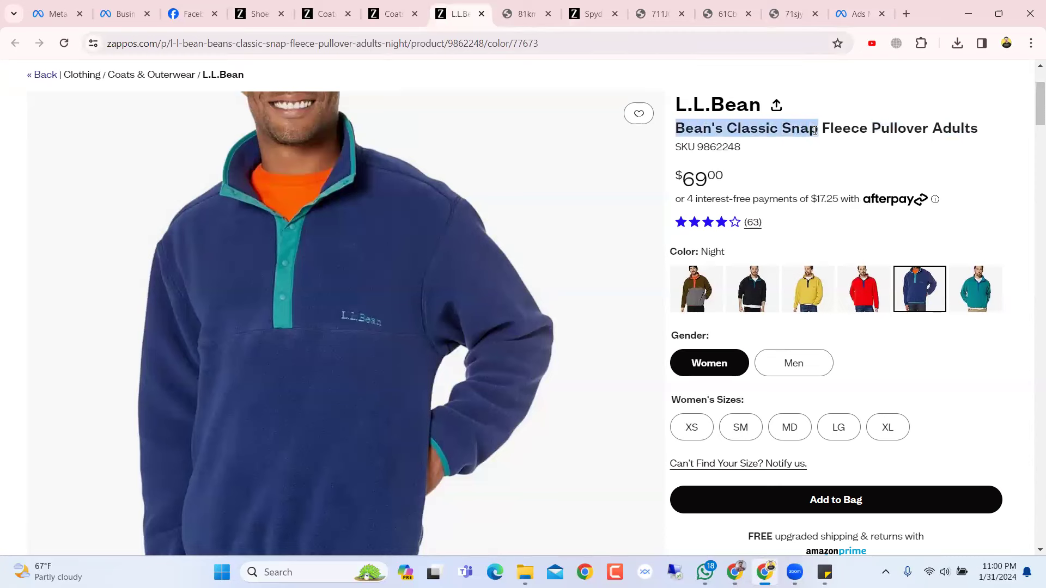
right_click(814, 130)
left_click(828, 144)
- Return to the ad in Ads Manager and set the fleece pullover card's headline to "Bean's Classic Snap"
left_click(859, 14)
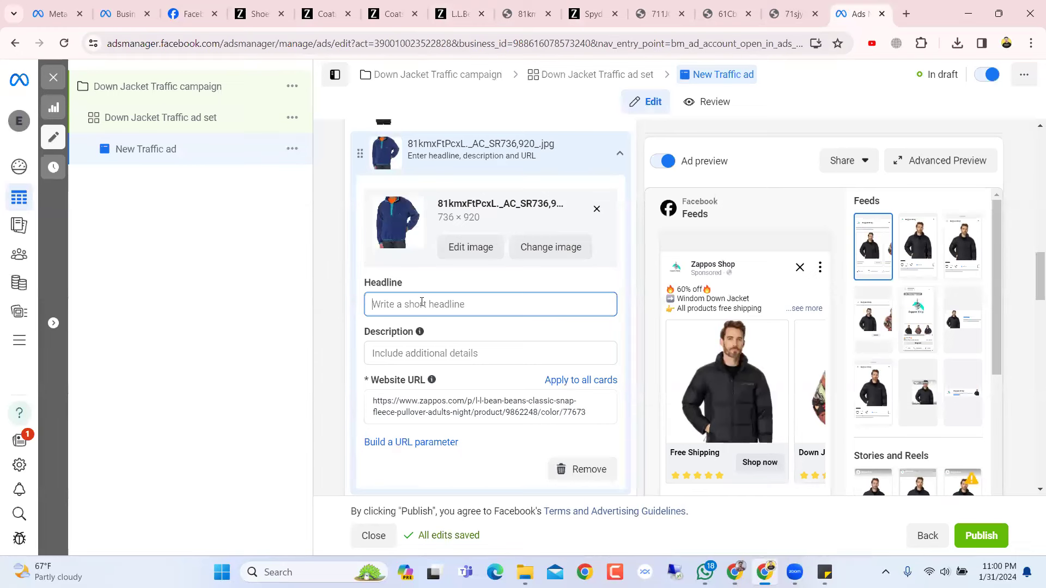
left_click(424, 302)
key("ctrl+v")
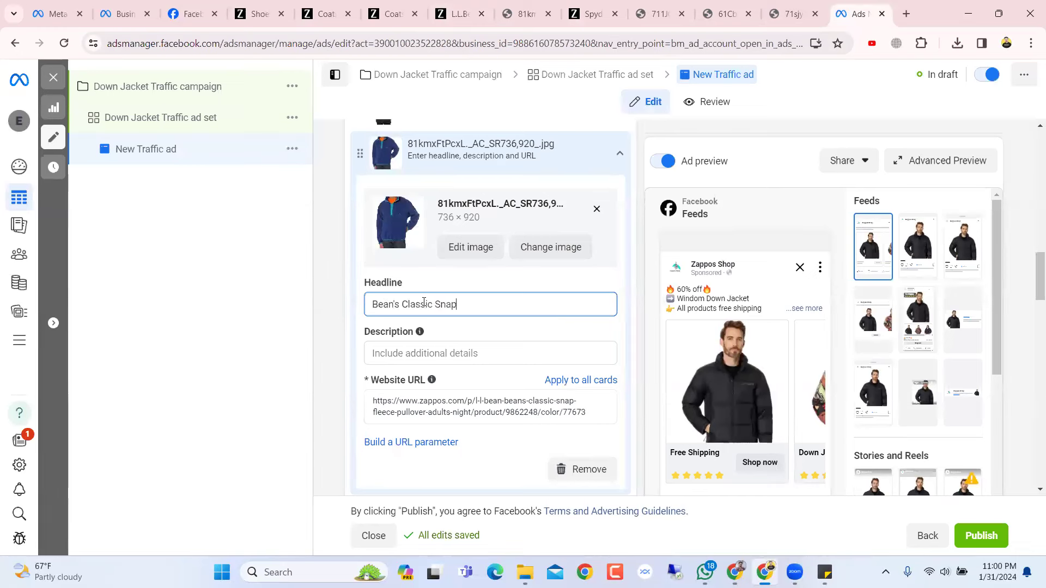
- Fill the fleece pullover card's description with five star emojis and collapse the card
right_click(426, 352)
left_click(467, 78)
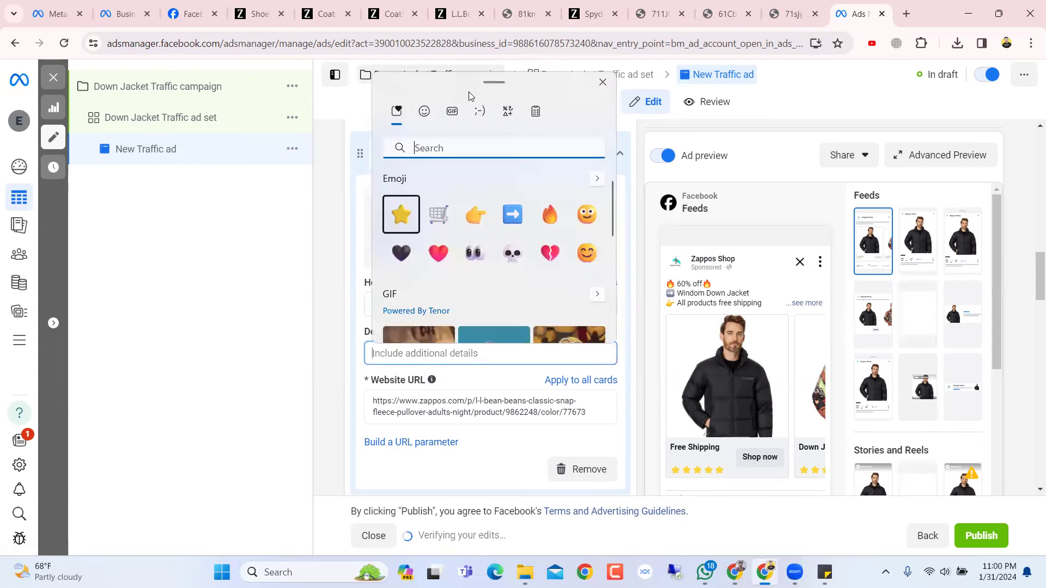
triple_click(405, 210)
triple_click(405, 210)
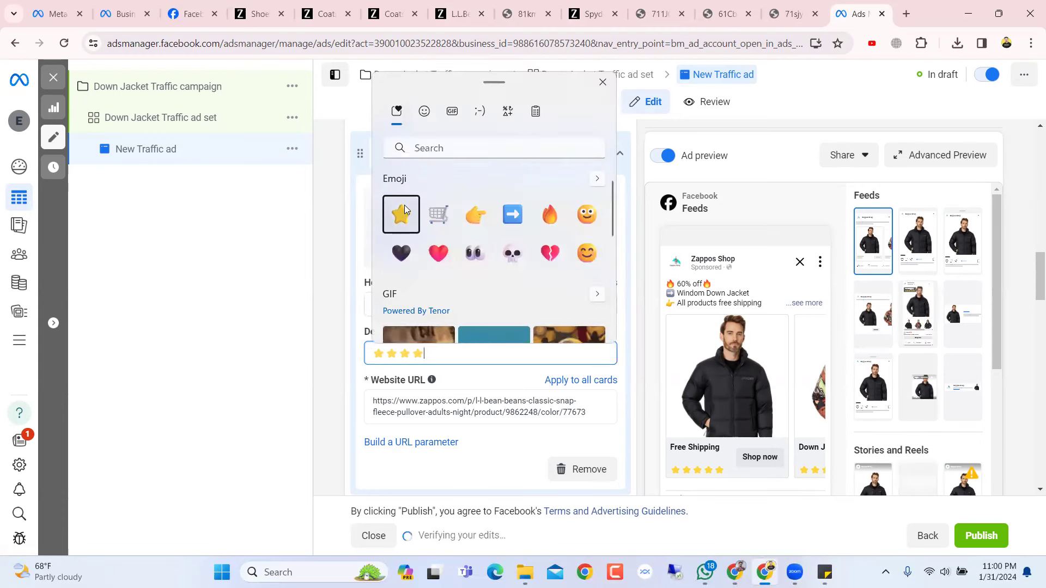
left_click(450, 354)
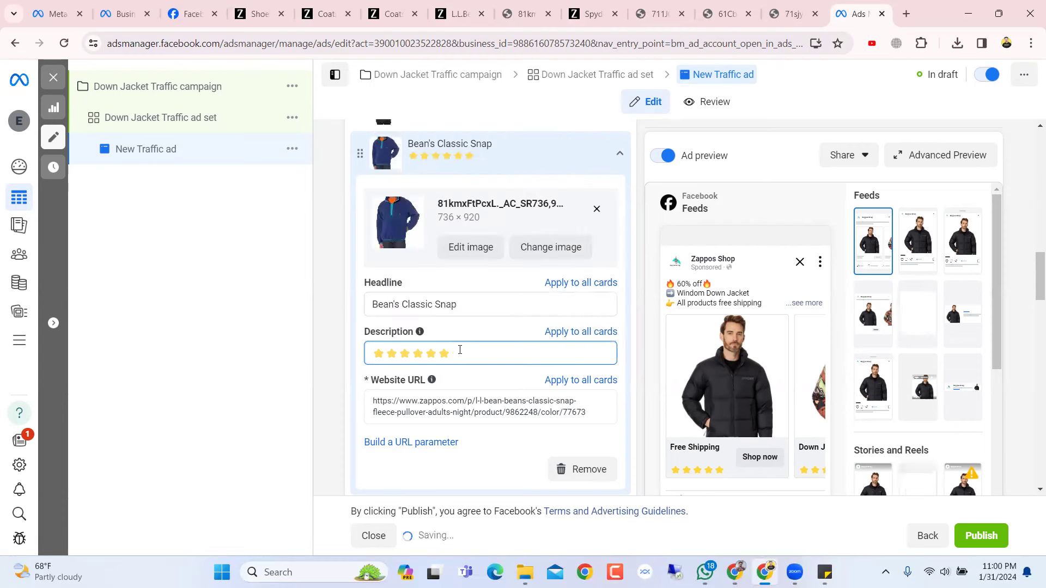
key("BackSpace")
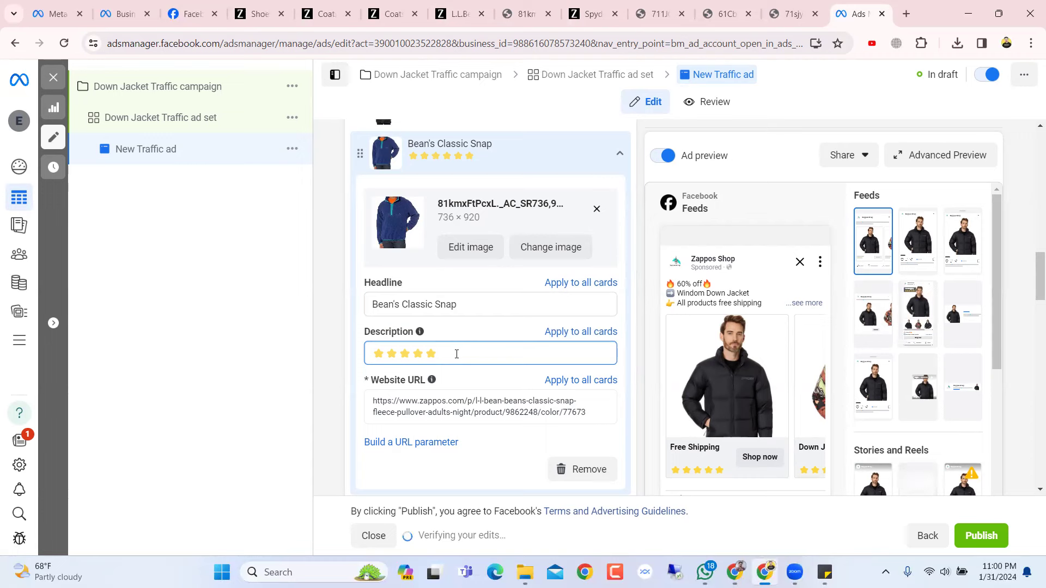
left_click(514, 158)
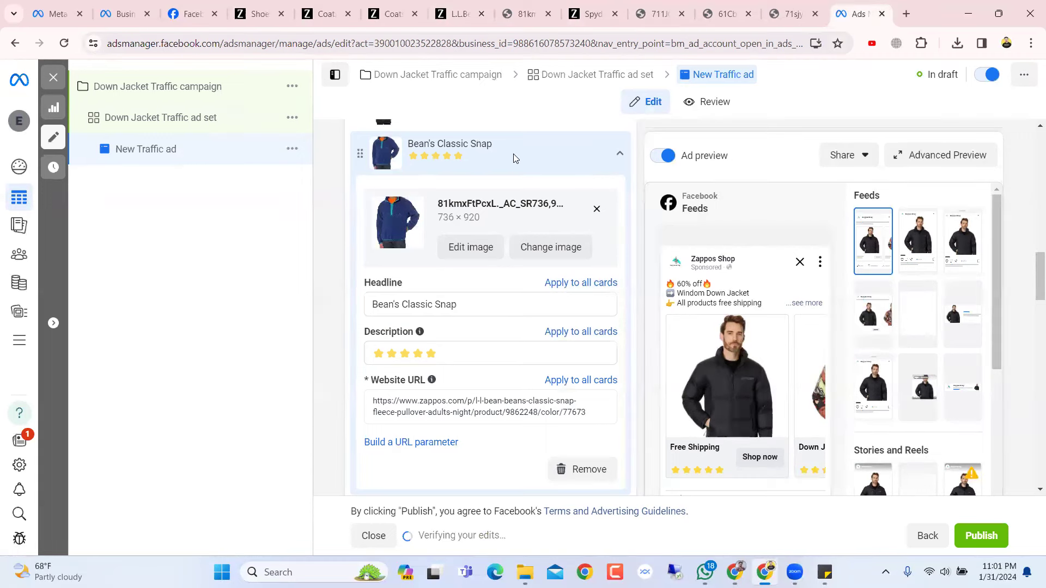
- Check the ad's remaining settings from the carousel cards through tracking, and submit the ad for publishing
scroll(546, 342, "up", 3)
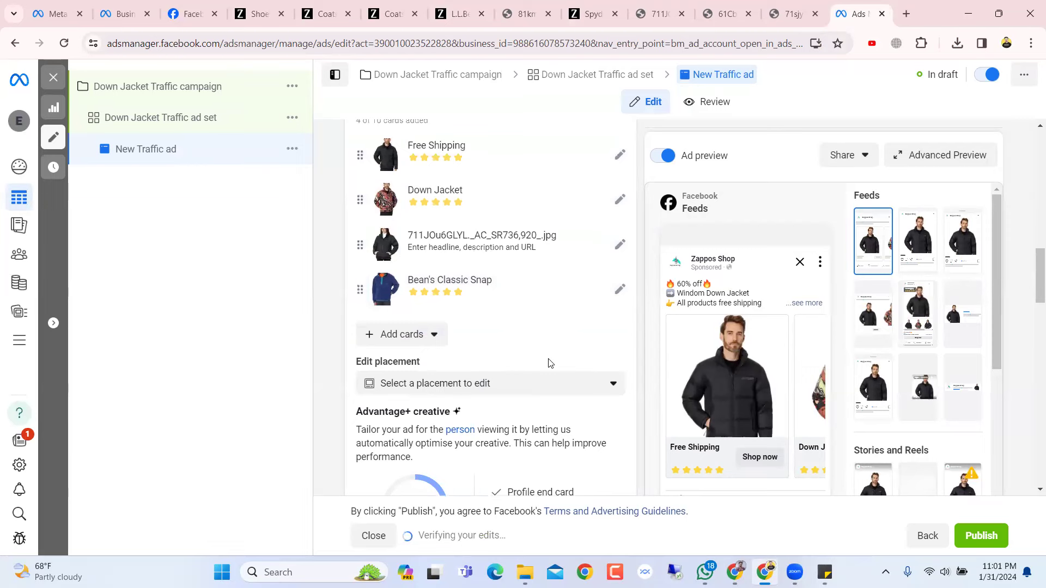
scroll(561, 363, "down", 6)
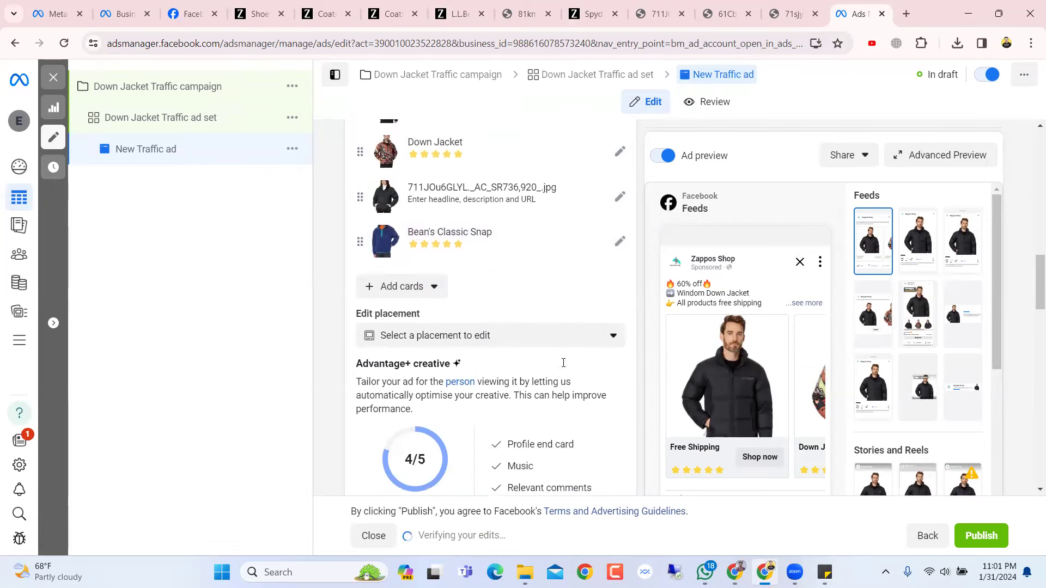
scroll(563, 367, "down", 10)
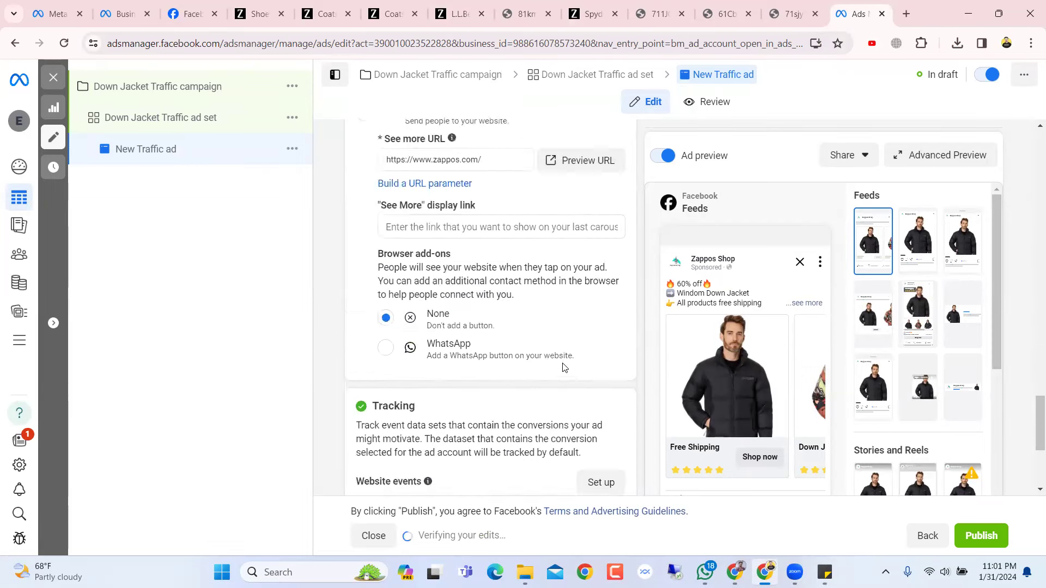
scroll(563, 362, "down", 3)
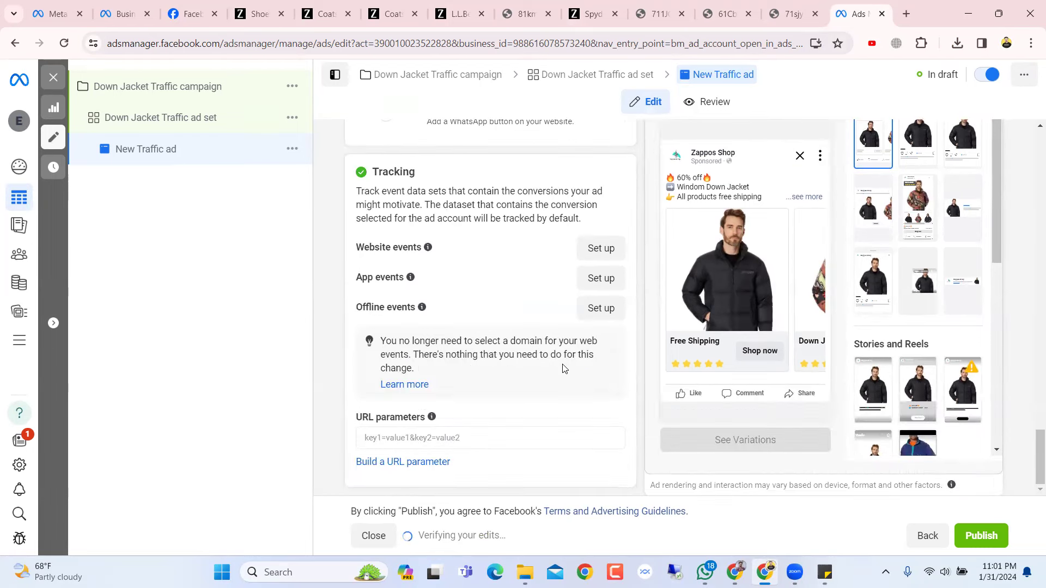
left_click(977, 533)
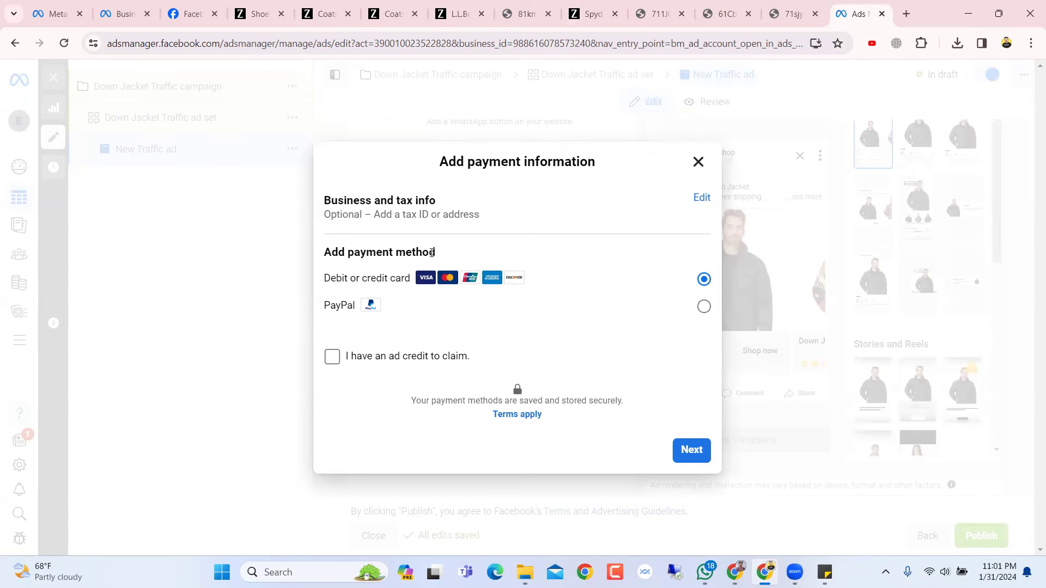
- Open the ad account's payment methods from Business settings and reload the billing page to view its payment setup
left_click(110, 8)
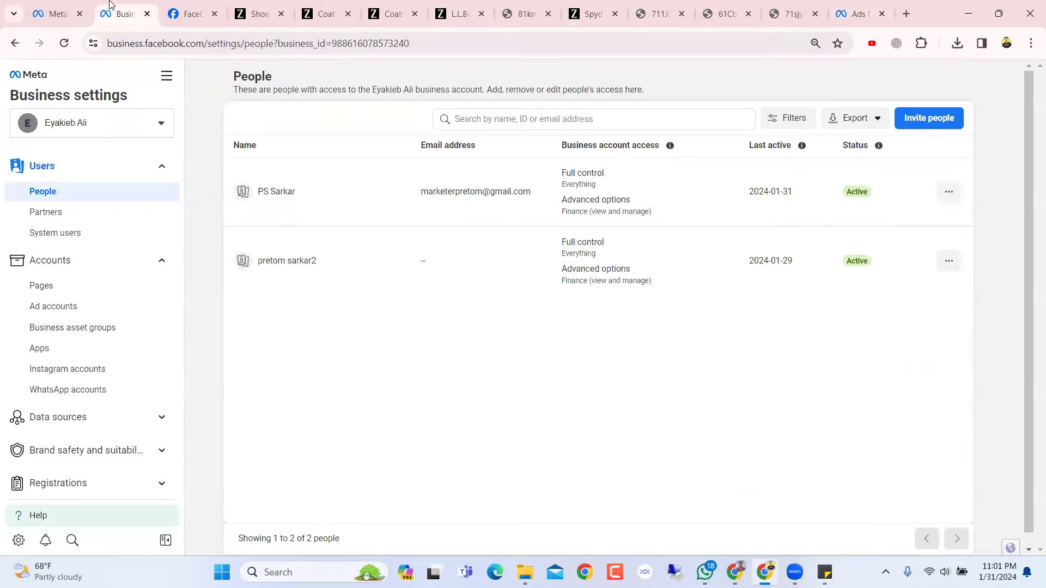
left_click(52, 308)
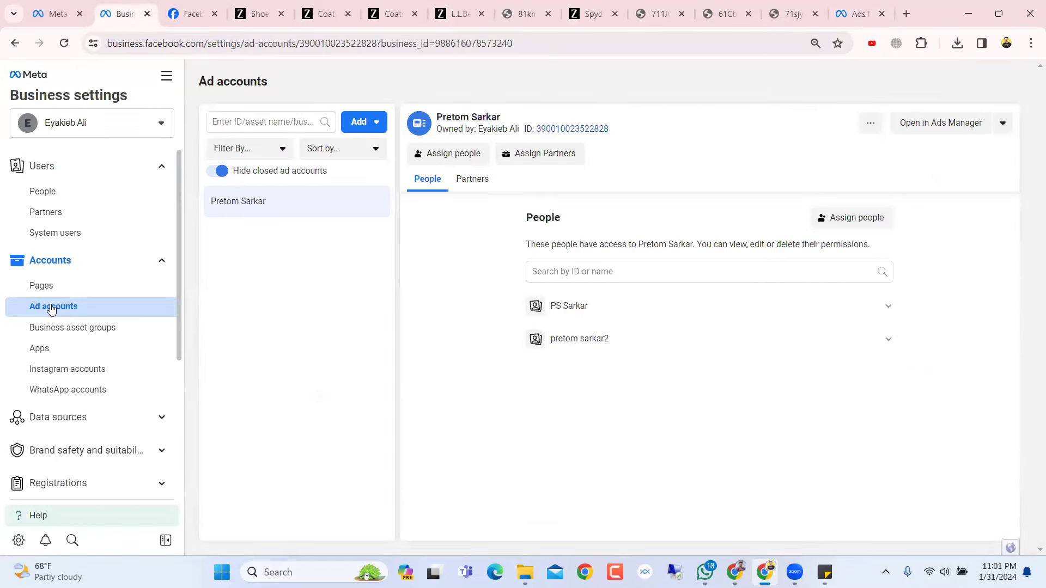
left_click(1002, 130)
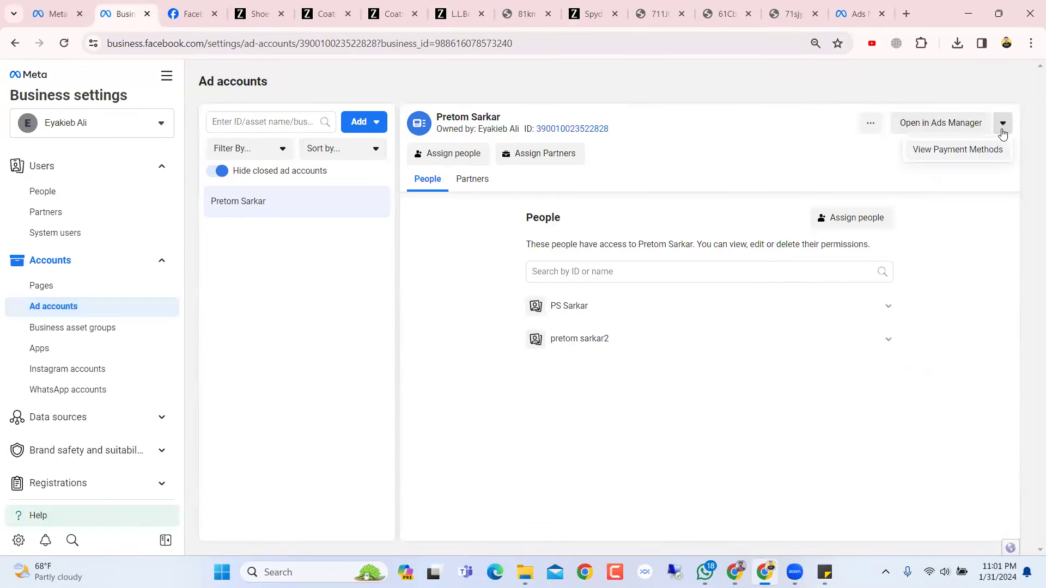
left_click(980, 154)
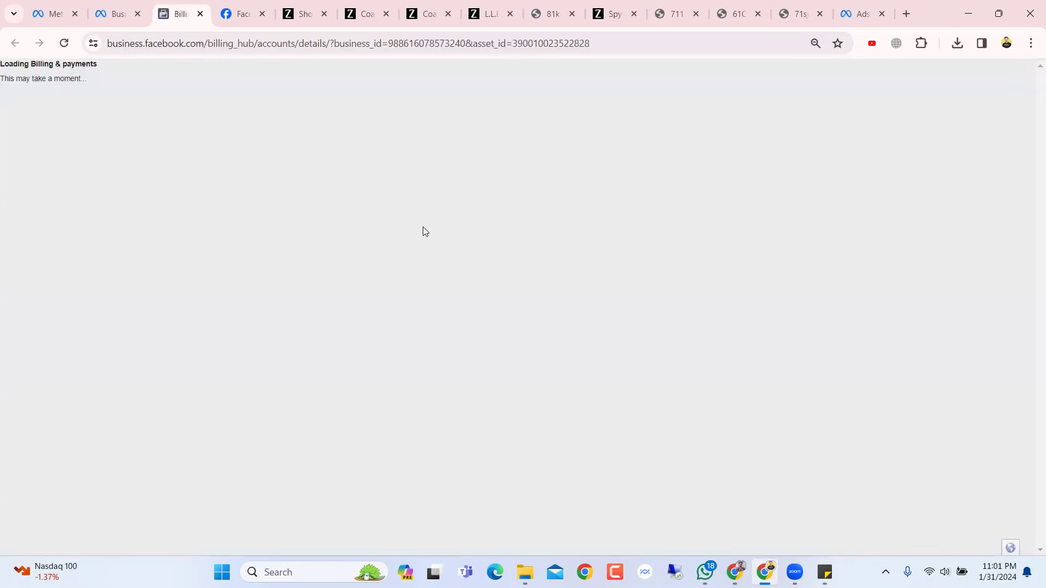
left_click(62, 42)
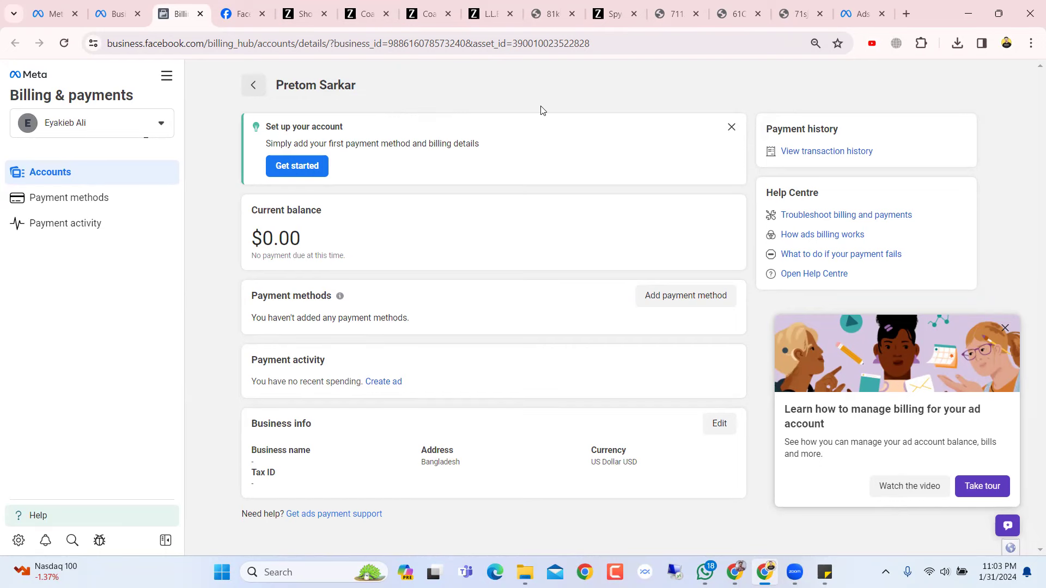
- Return to Ads Manager, dismiss the payment information dialog without adding a method, and close the ad editor
left_click(861, 6)
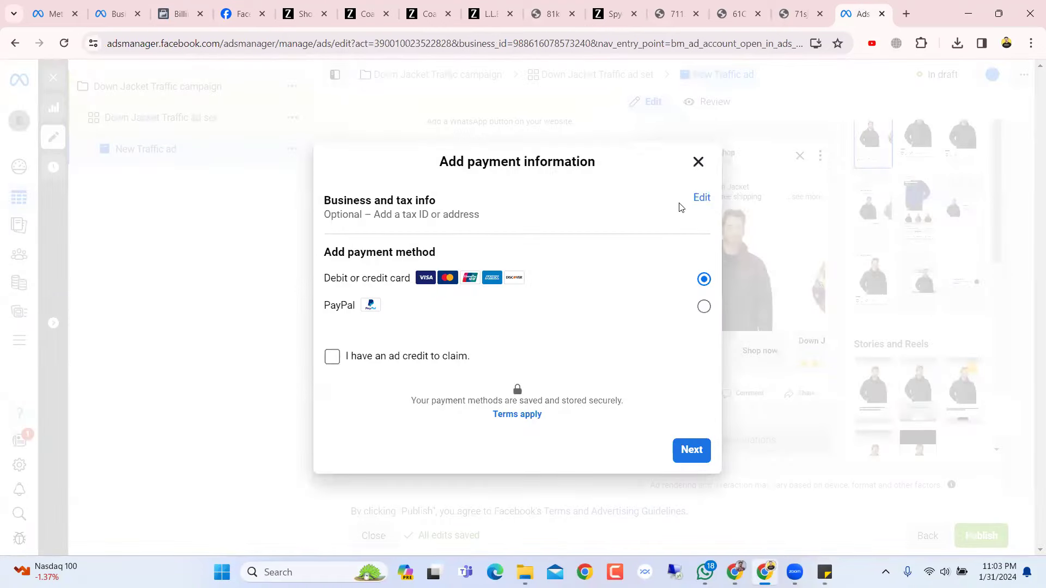
left_click(698, 163)
left_click(54, 78)
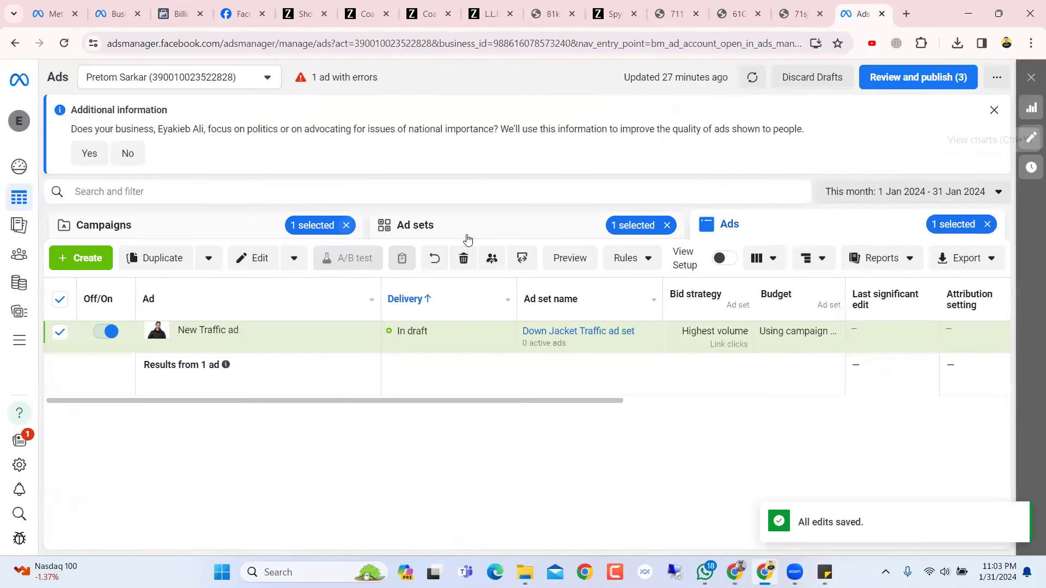
- Compare the ad set and ad listings, and examine the ad set's results, spend and schedule columns
left_click(419, 226)
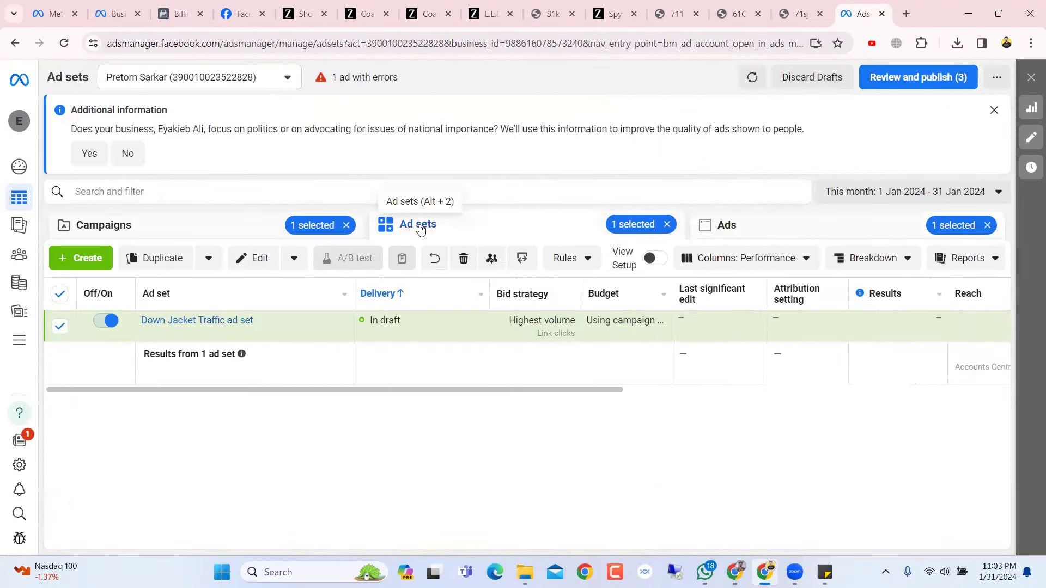
left_click(768, 227)
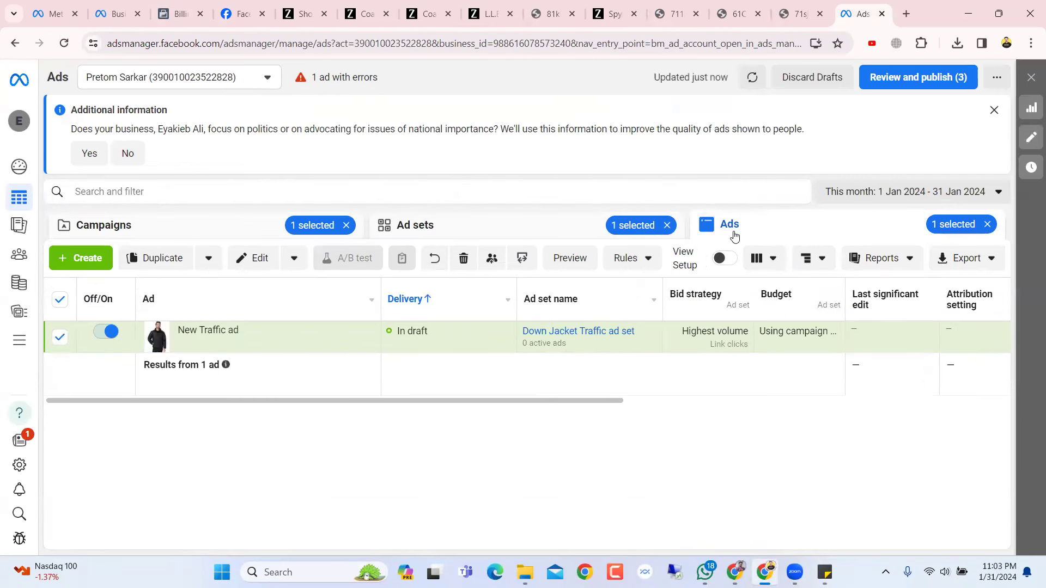
left_click(394, 236)
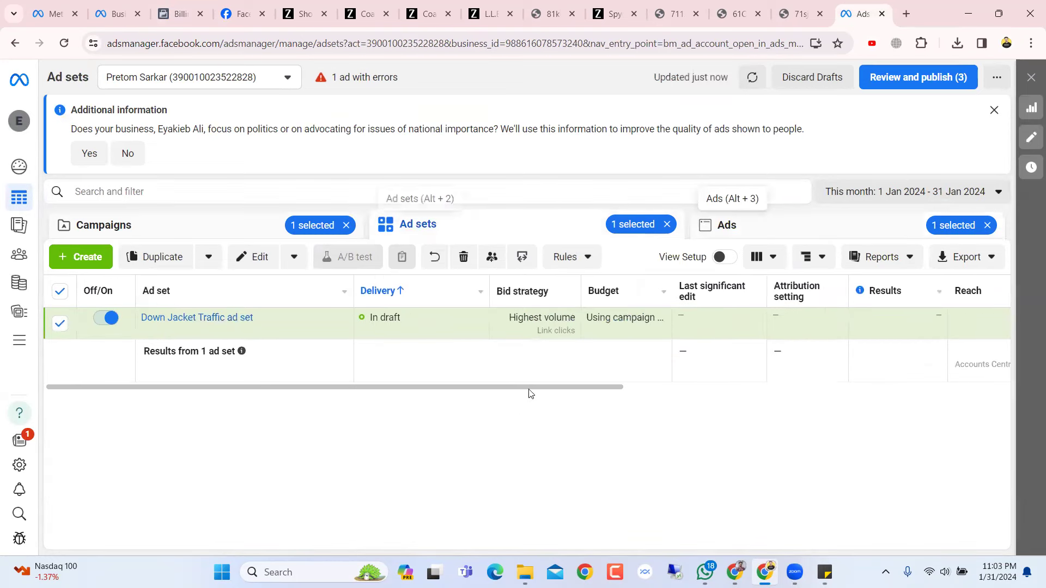
left_click_drag(529, 385, 796, 402)
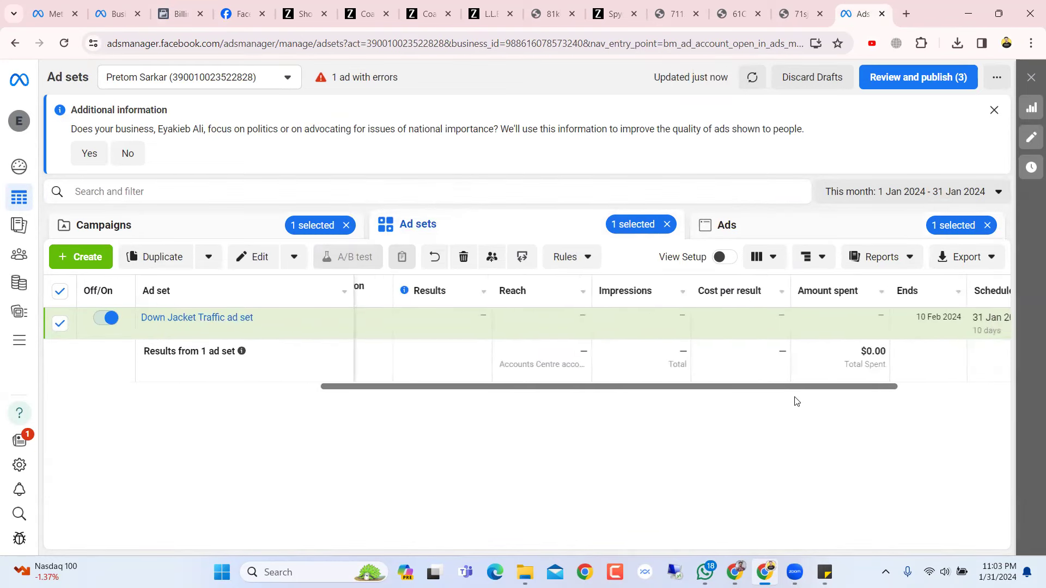
scroll(534, 403, "left", 10)
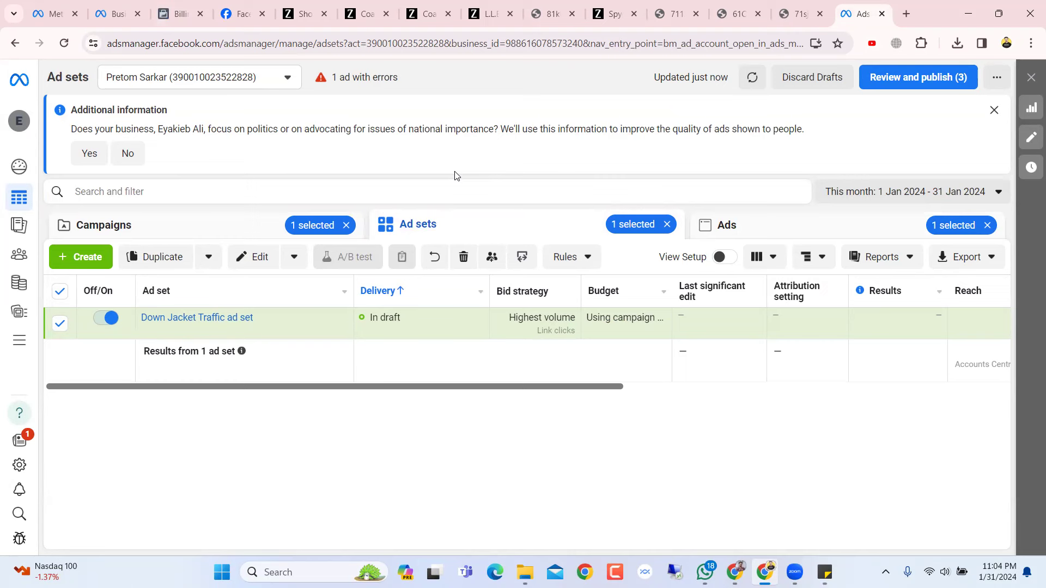
- Check the delivery status of the Down Jacket Traffic campaign and of its ad
left_click(274, 229)
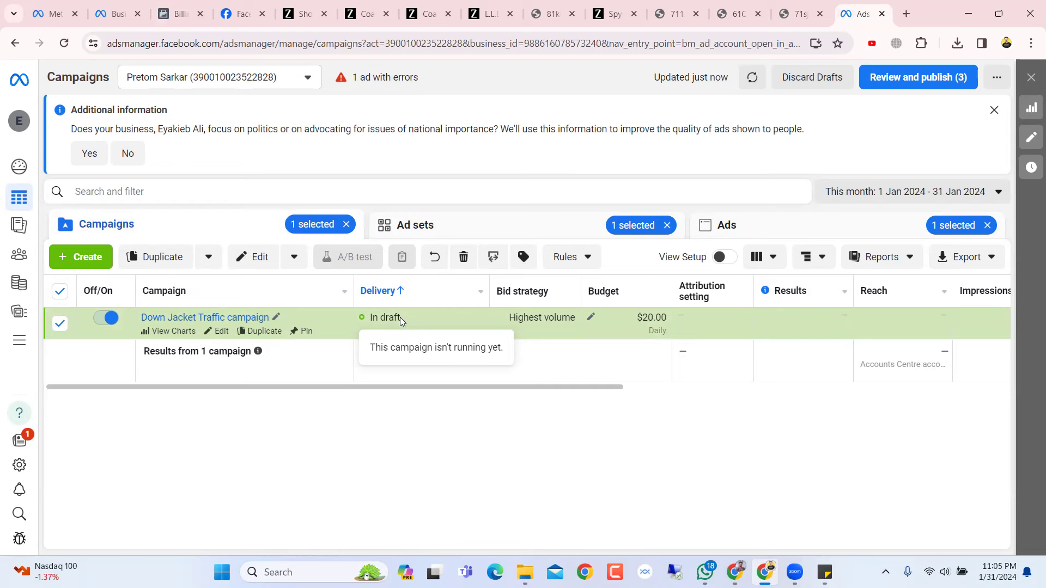
triple_click(369, 320)
left_click(392, 363)
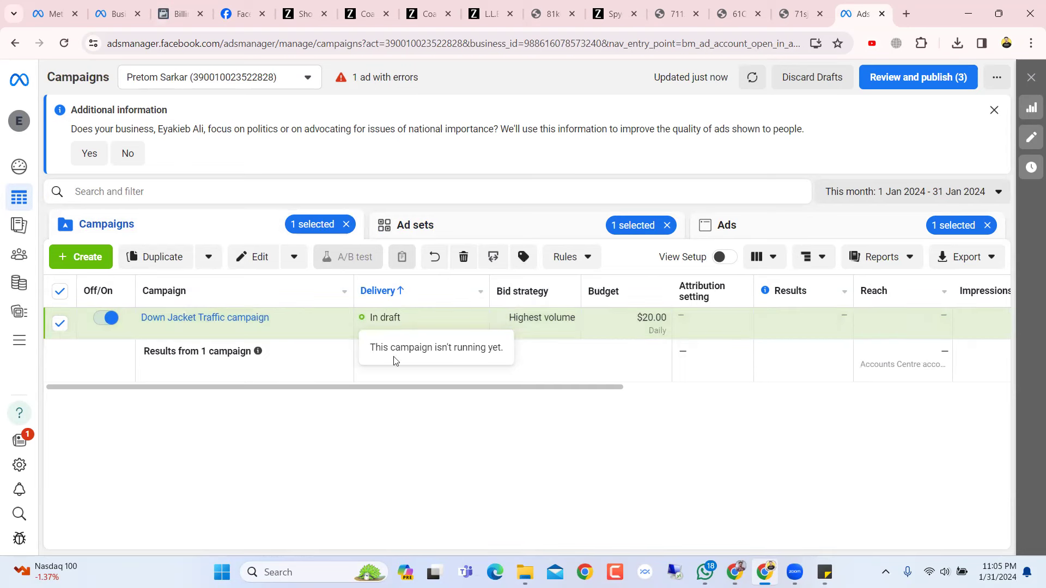
mouse_move(409, 312)
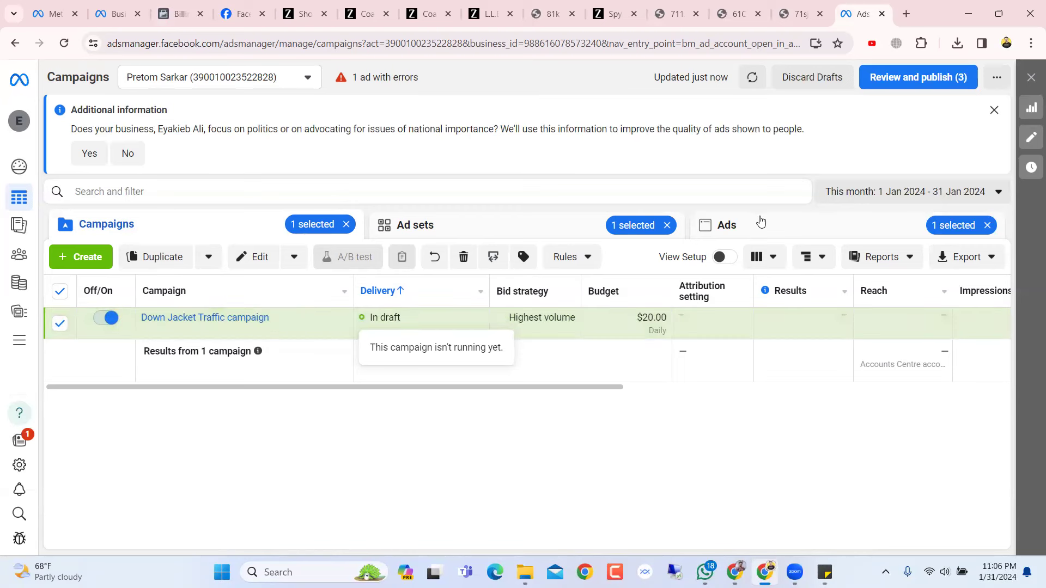
left_click(761, 220)
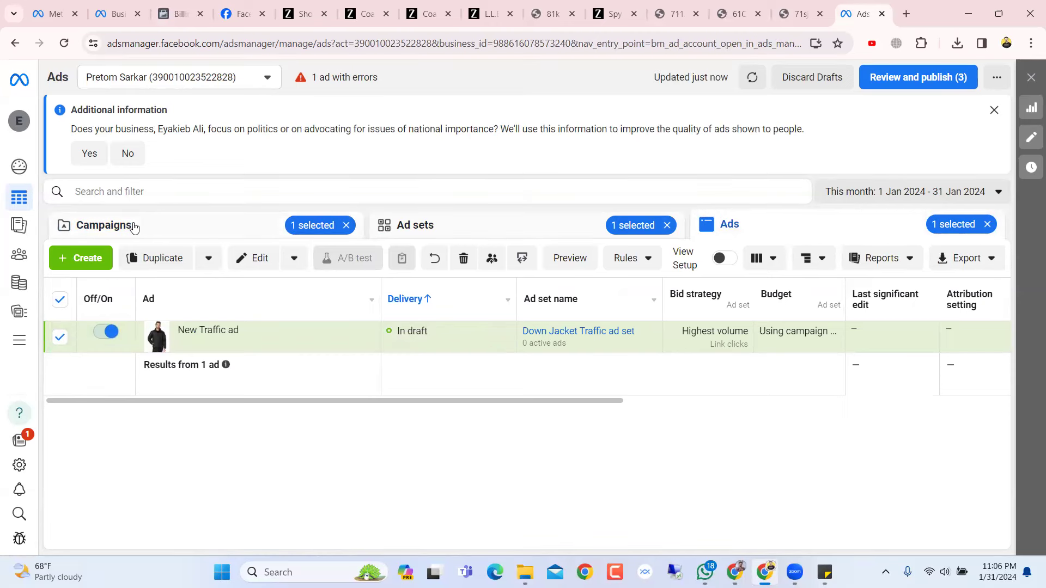
left_click(134, 227)
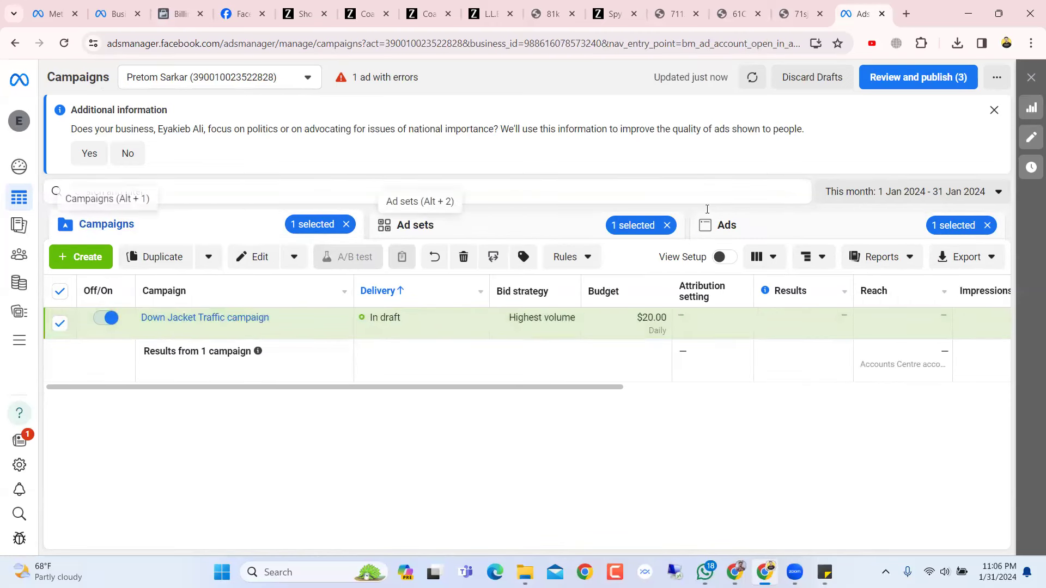
- View the New Traffic ad's performance charts and placement preview, then close the charts
left_click(737, 230)
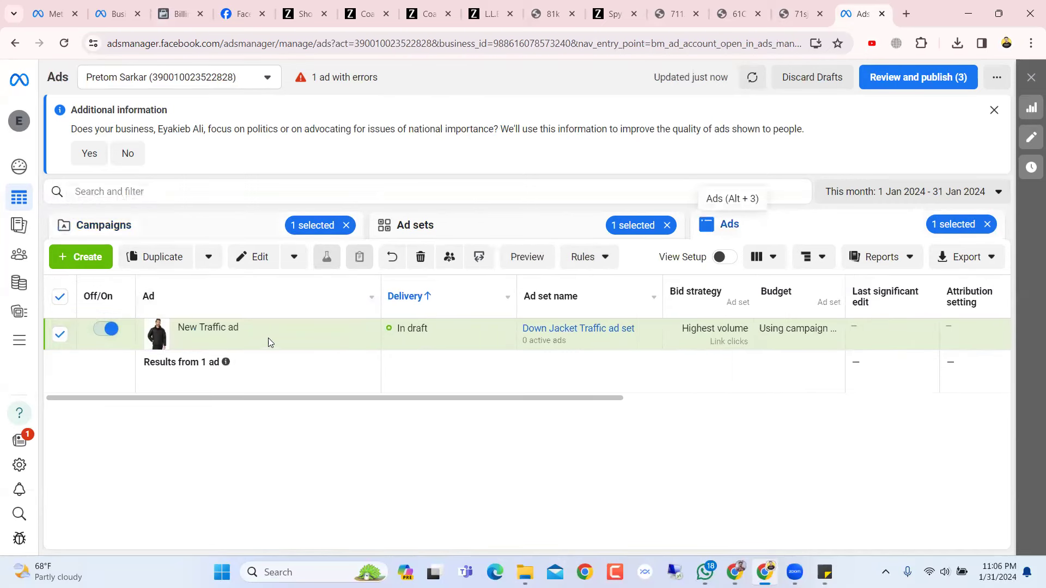
mouse_move(231, 338)
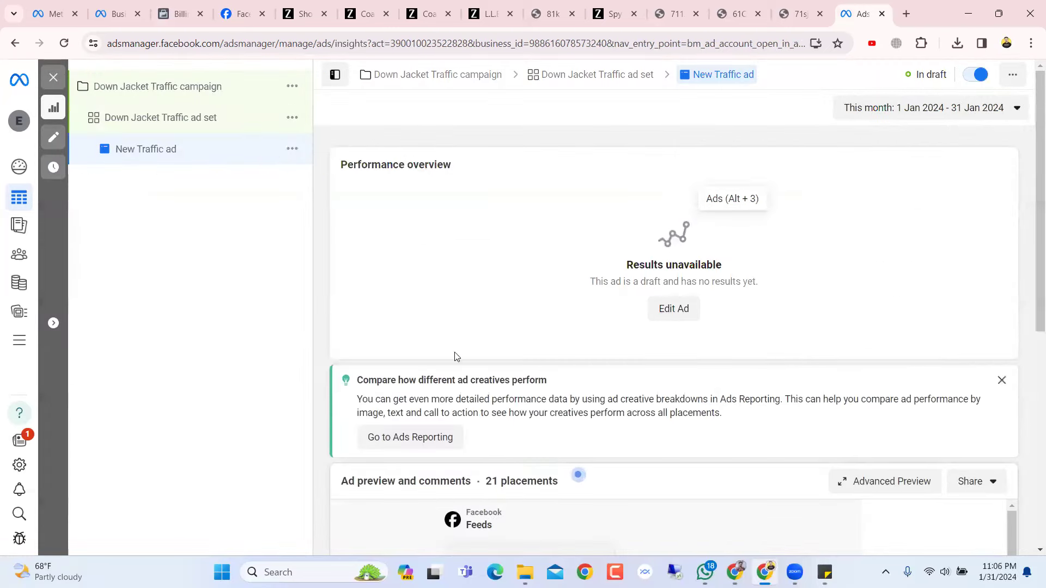
scroll(570, 326, "down", 7)
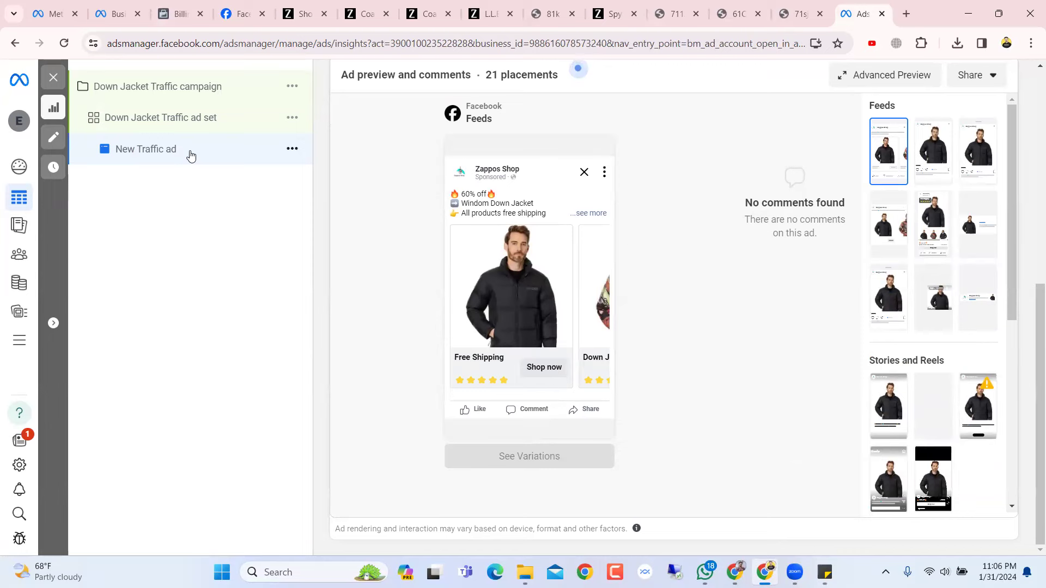
scroll(631, 266, "up", 7)
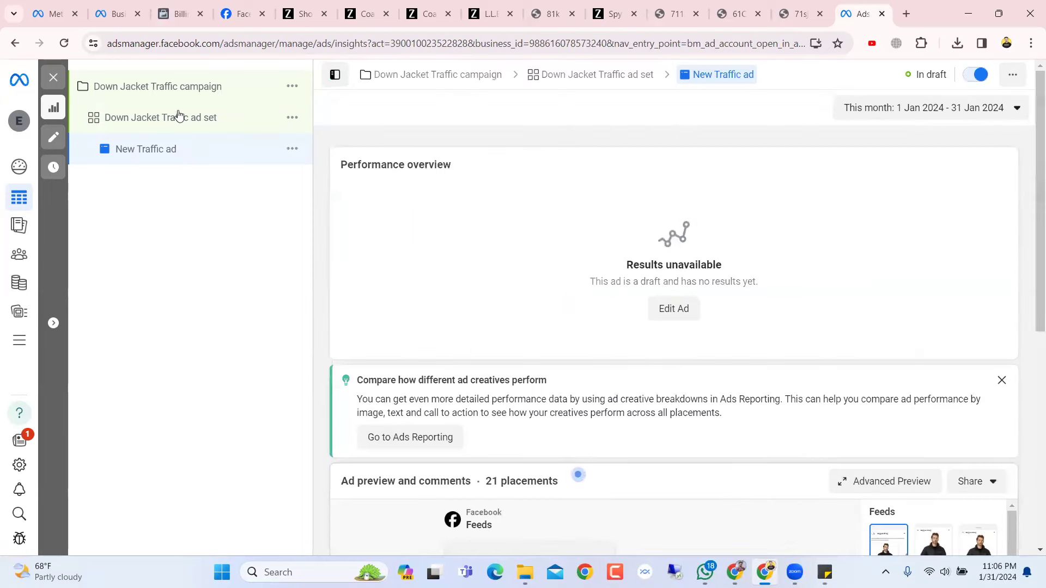
left_click(53, 77)
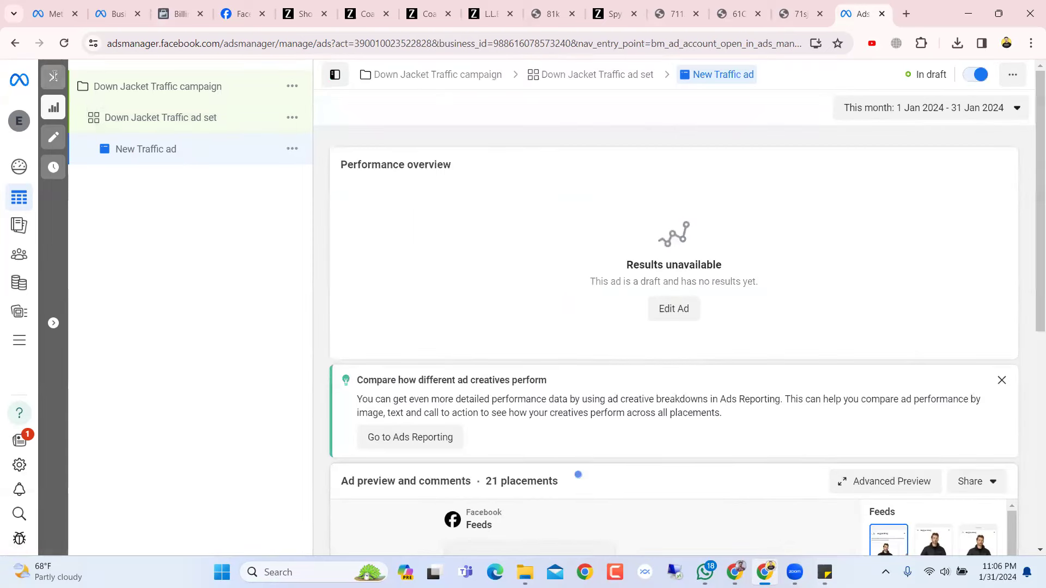
- Open the New Traffic ad for editing and review its identity, setup, carousel cards, Advantage+ creative and primary text
mouse_move(272, 342)
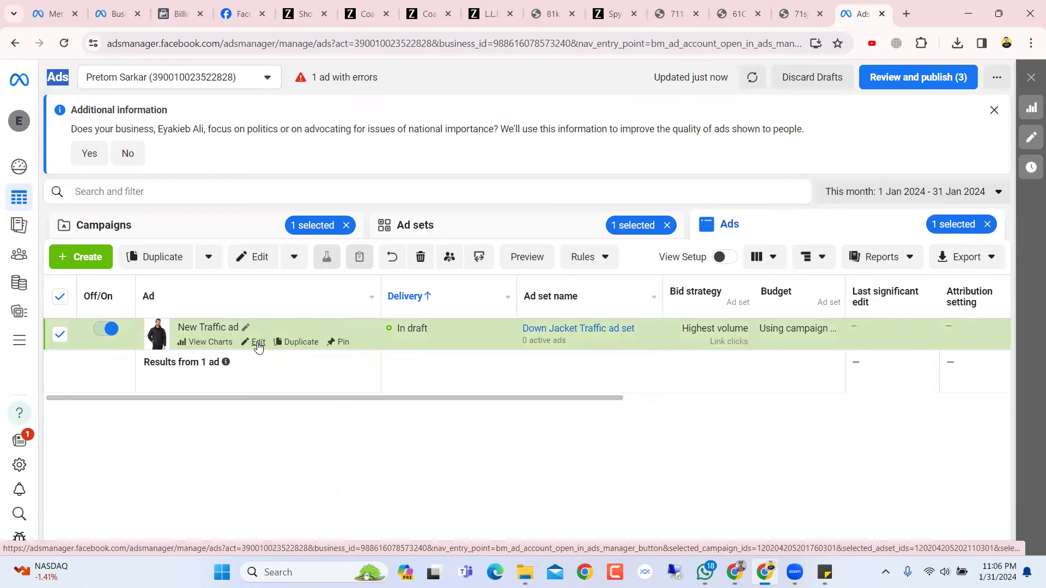
left_click(258, 347)
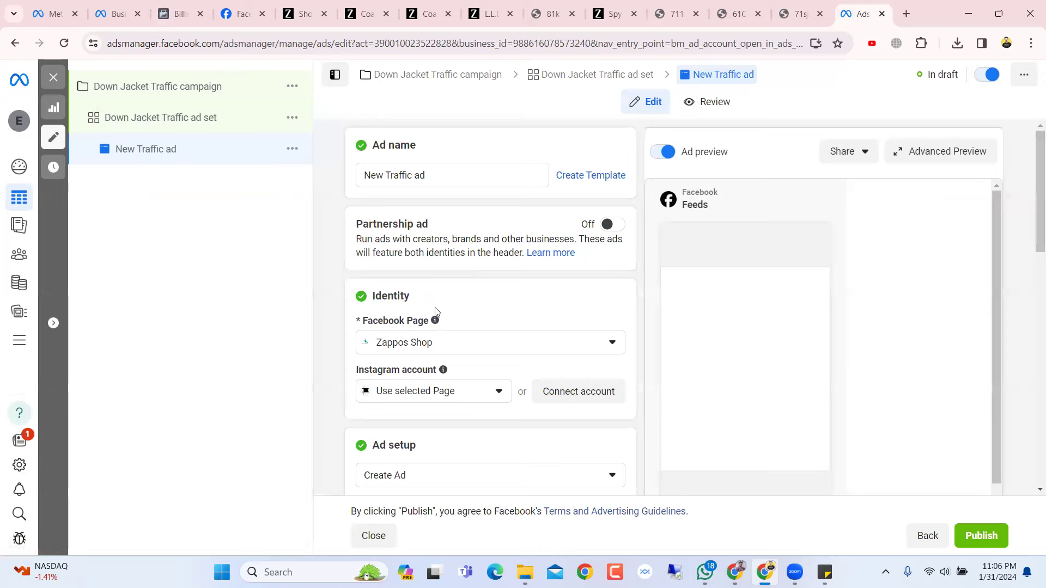
scroll(435, 312, "down", 5)
scroll(436, 311, "down", 8)
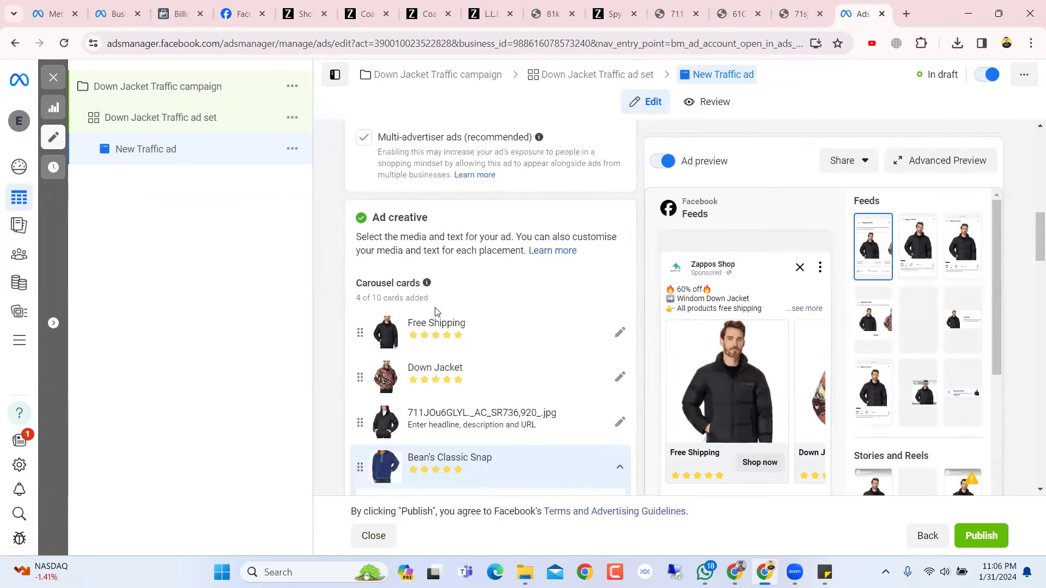
scroll(436, 312, "down", 8)
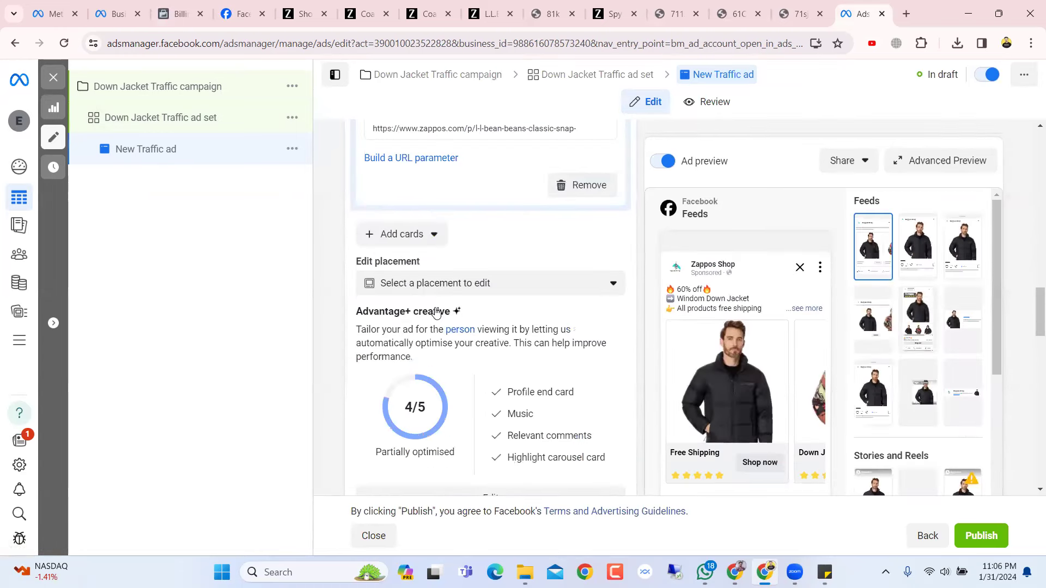
scroll(436, 312, "down", 3)
scroll(436, 312, "up", 10)
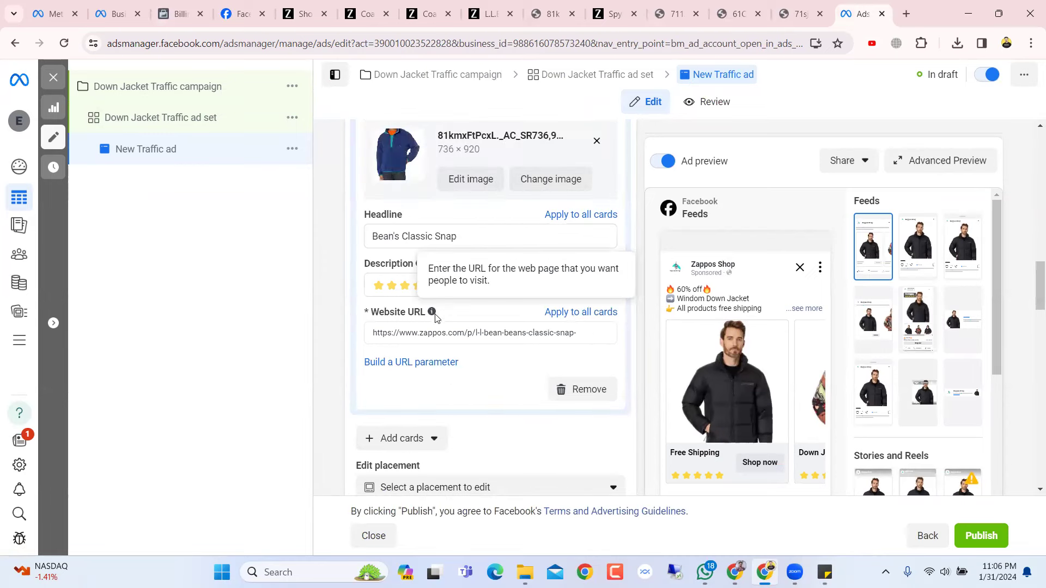
scroll(436, 335, "up", 10)
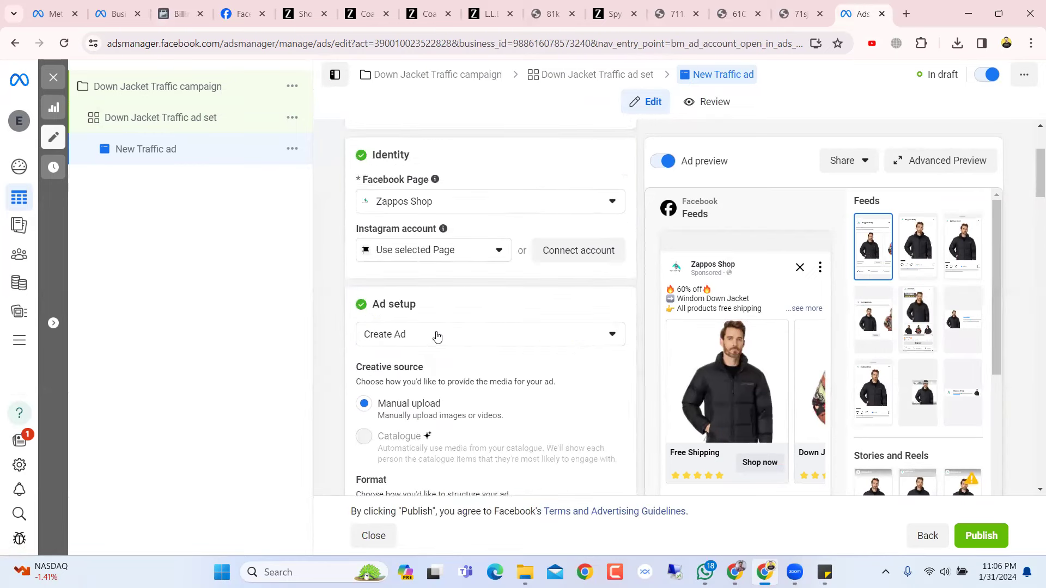
scroll(437, 336, "down", 15)
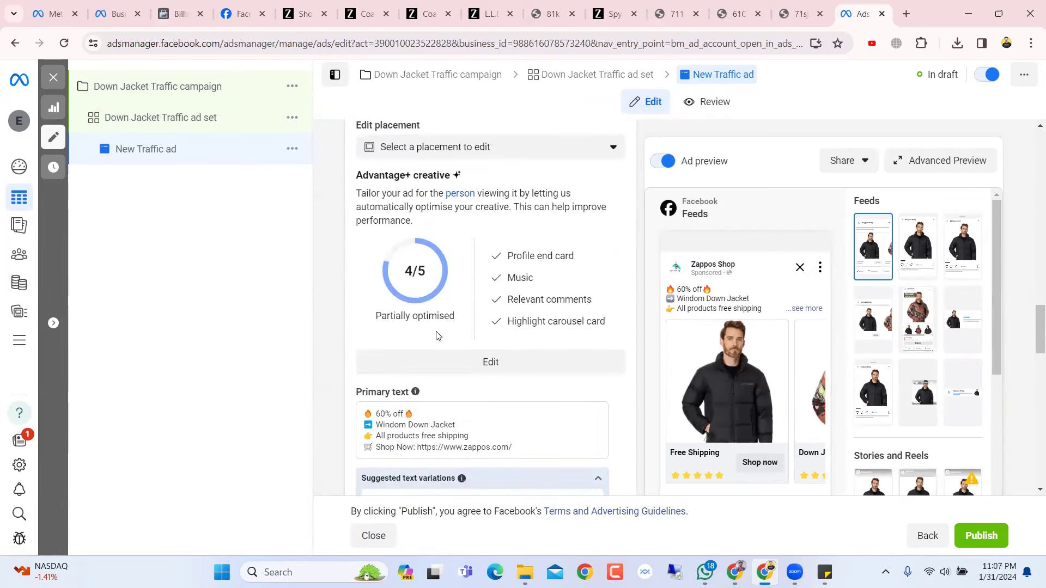
scroll(437, 340, "down", 1)
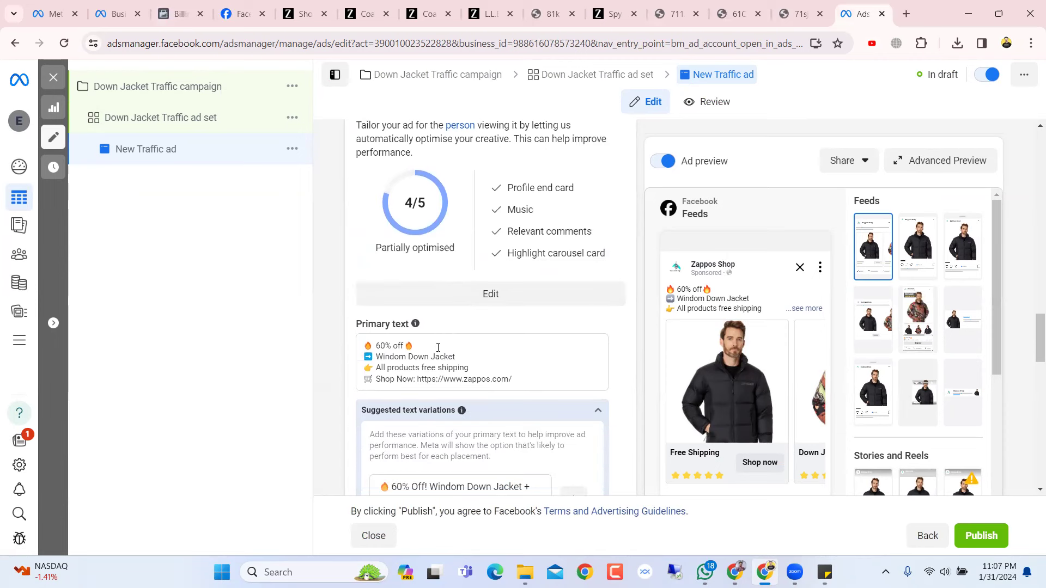
- Add a line reading "ffhfhg" below the free shipping line in the primary text and check the ad previews
left_click(486, 354)
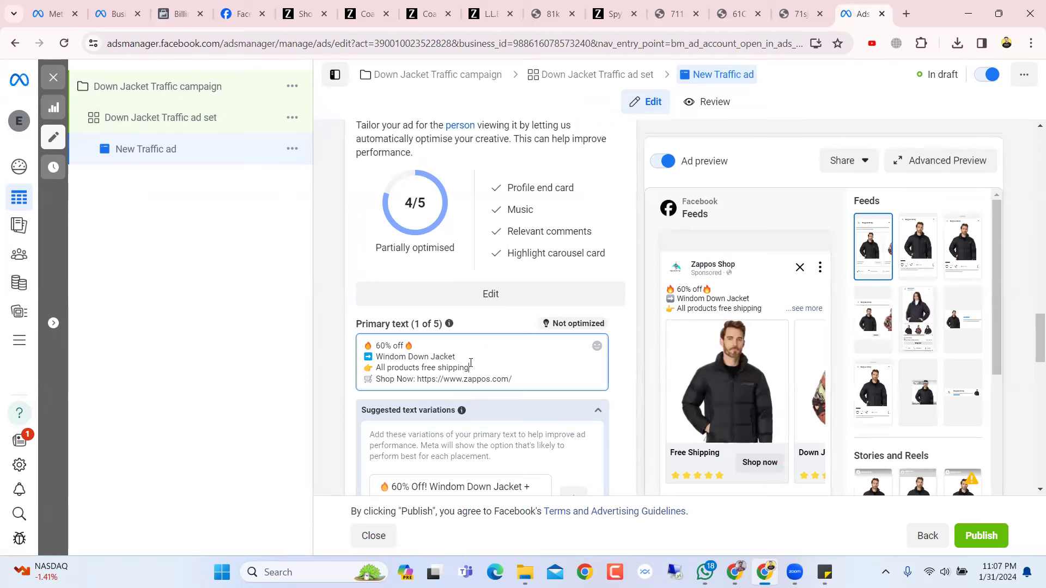
key("Return")
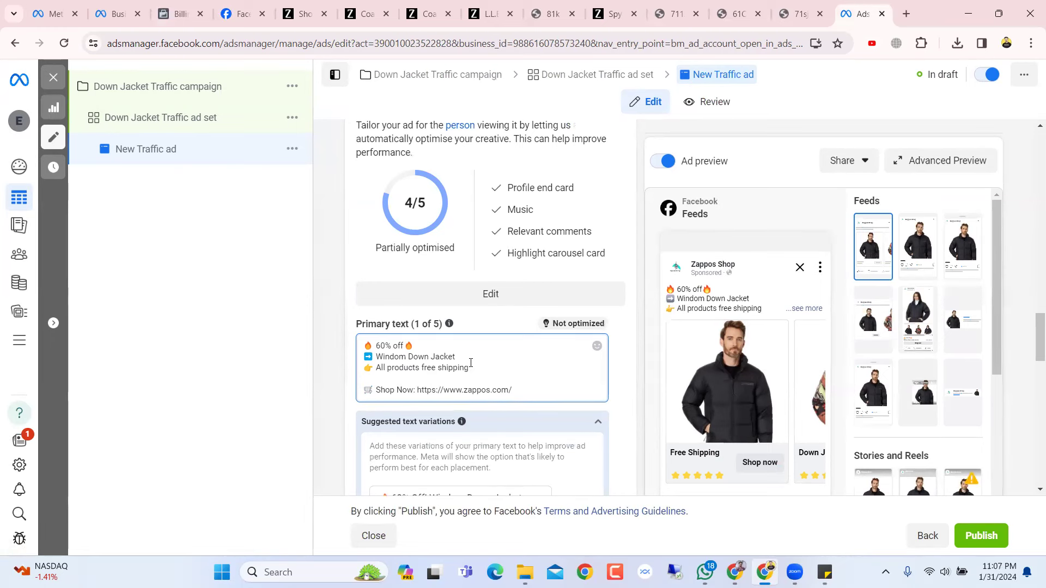
type("ffhfhg")
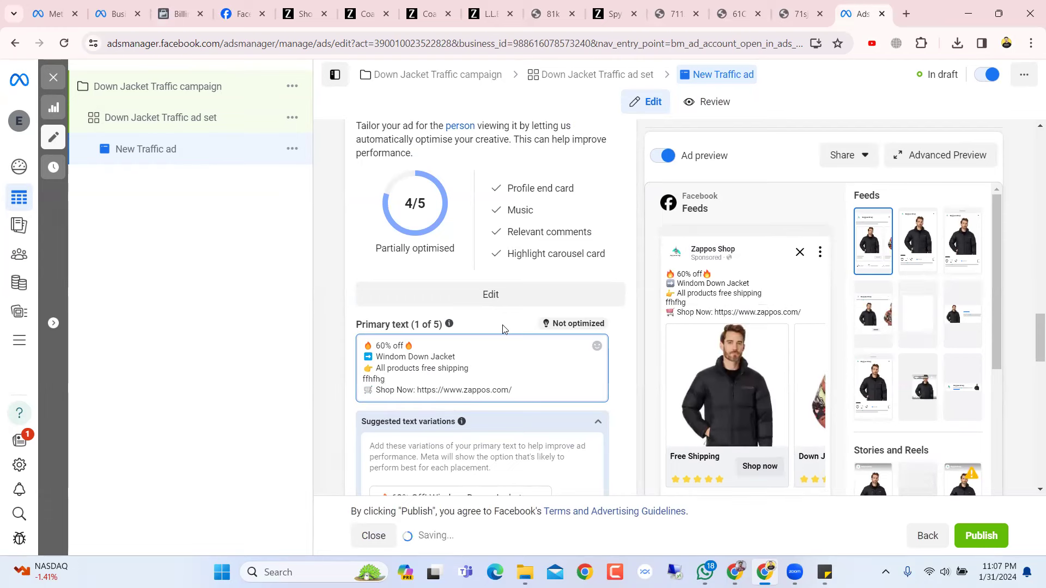
scroll(501, 327, "down", 5)
scroll(968, 357, "down", 10)
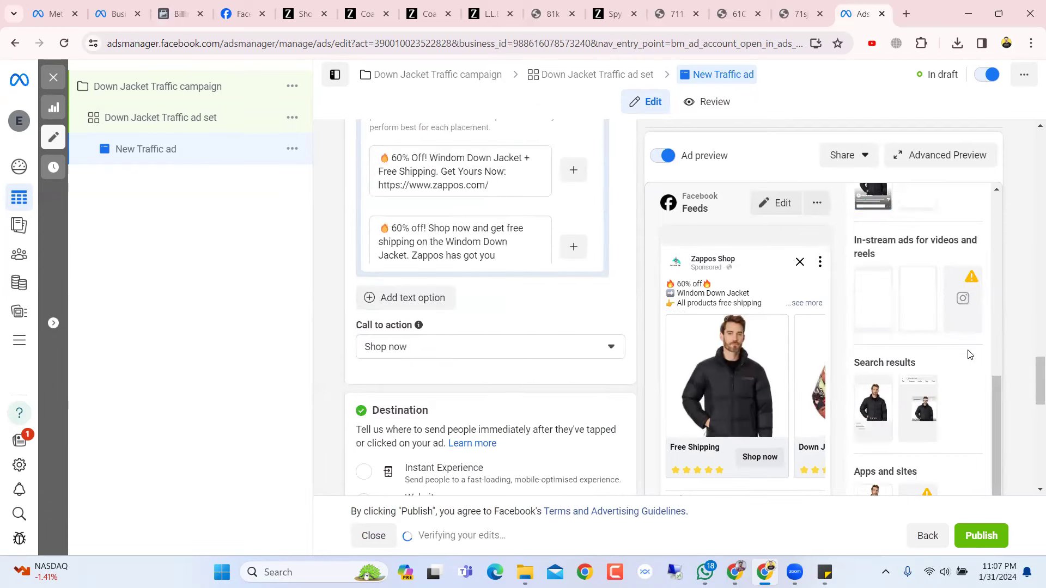
scroll(970, 397, "down", 5)
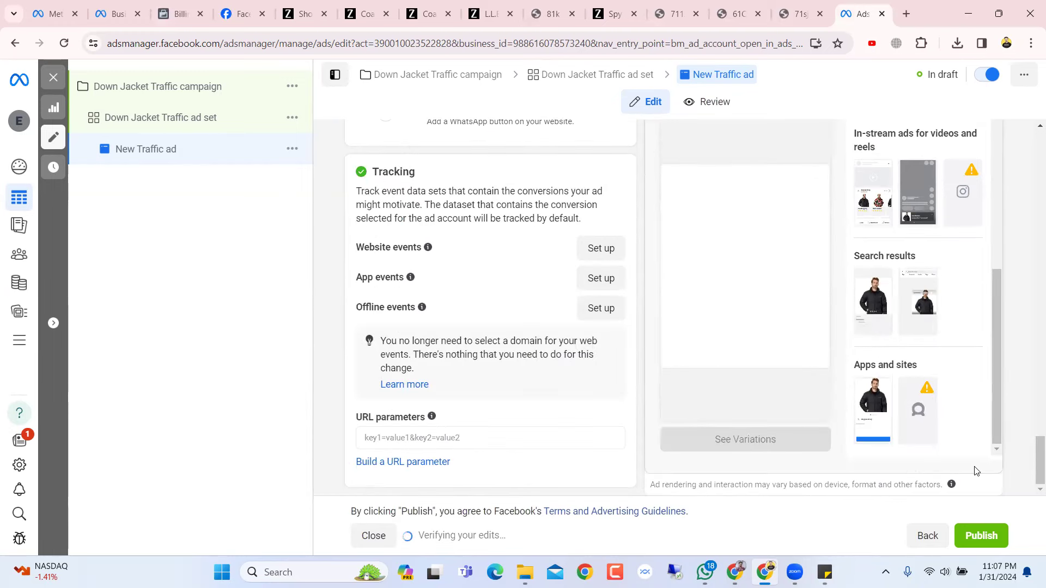
scroll(975, 471, "up", 15)
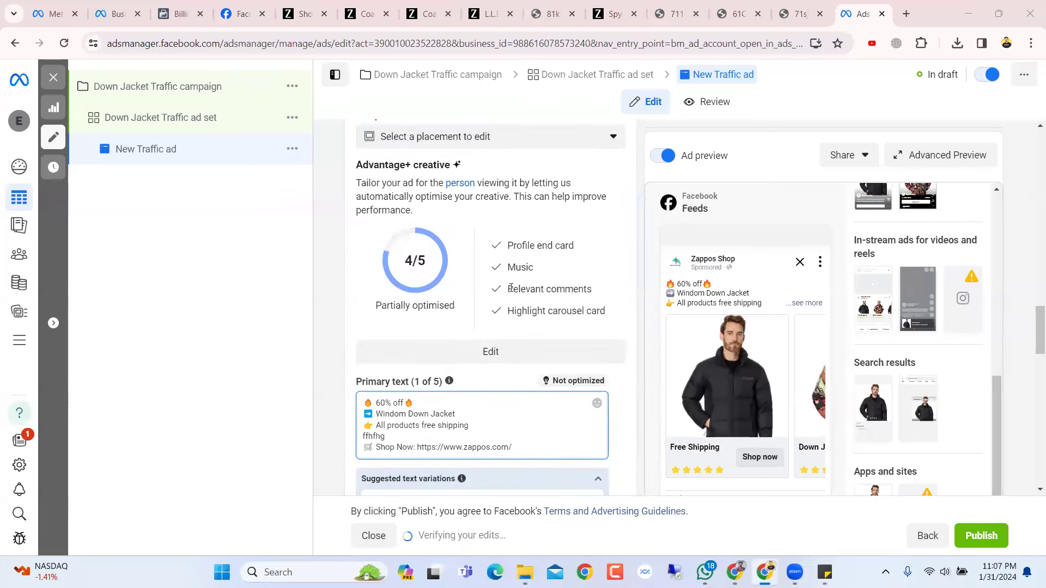
scroll(510, 292, "down", 10)
scroll(509, 290, "up", 10)
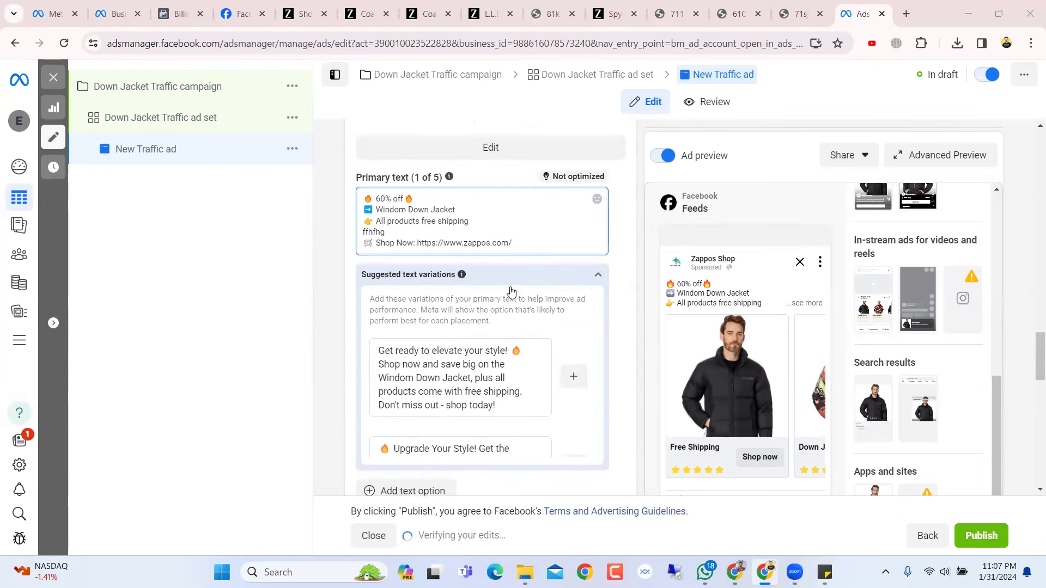
- Remove the "ffhfhg" line from the ad's primary text
left_click(402, 233)
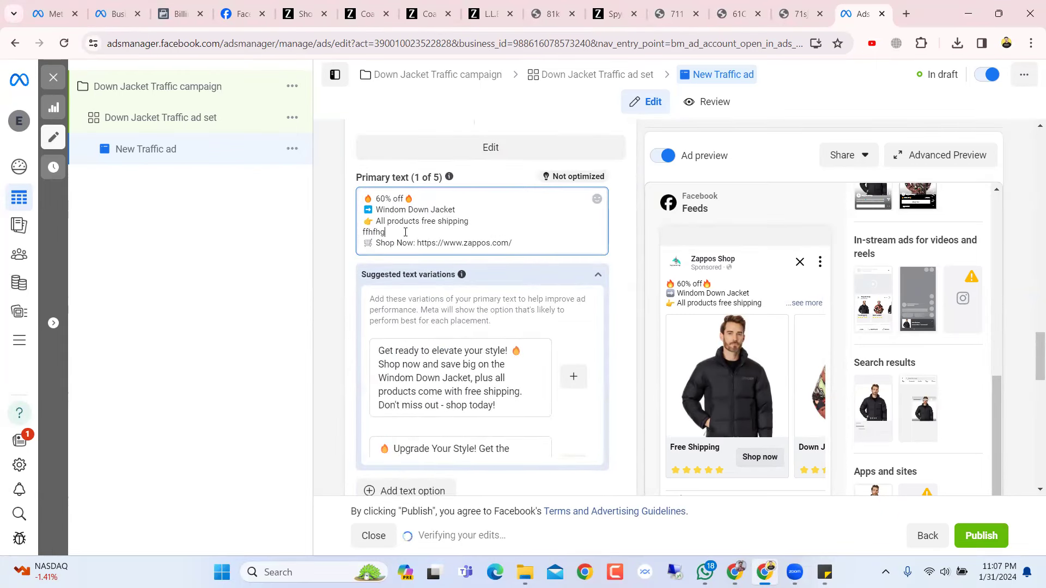
key("BackSpace")
key("BackSpace")
key("BackSpace")
key("BackSpace")
key("BackSpace")
key("BackSpace")
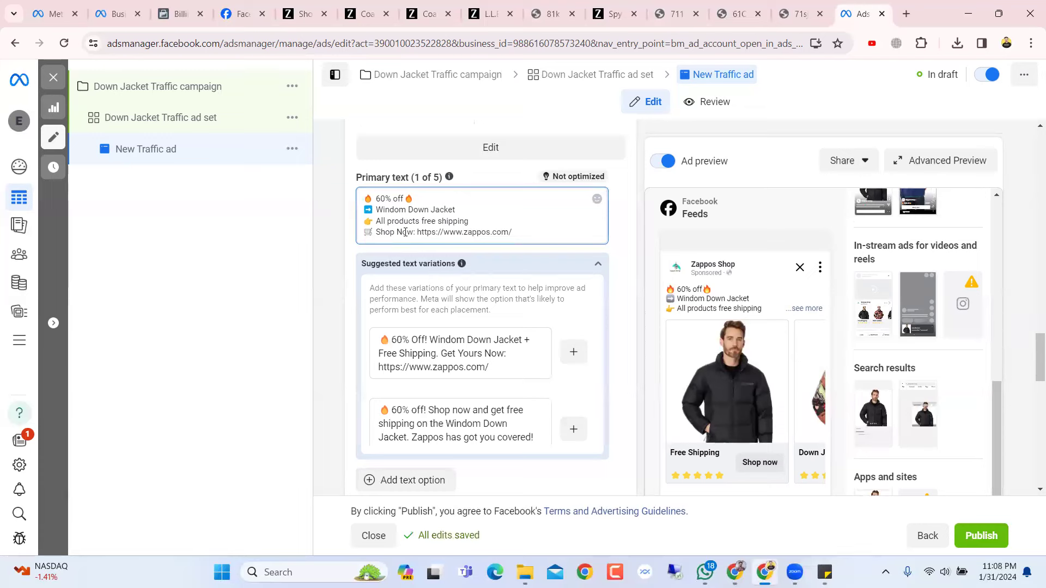
- Review the ad's suggested text variations, destination, browser add-ons and tracking settings
scroll(570, 358, "down", 3)
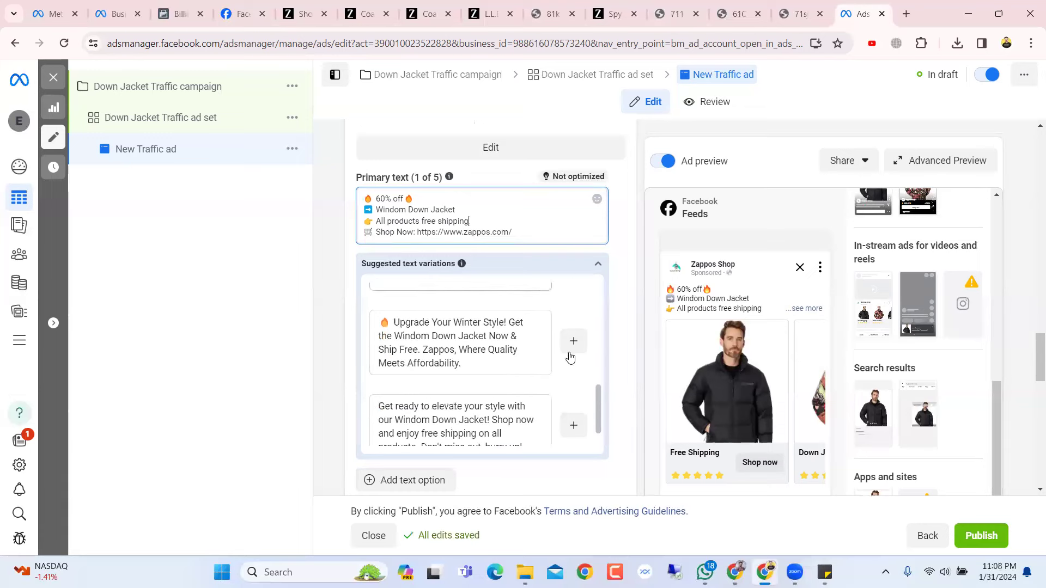
scroll(615, 334, "down", 12)
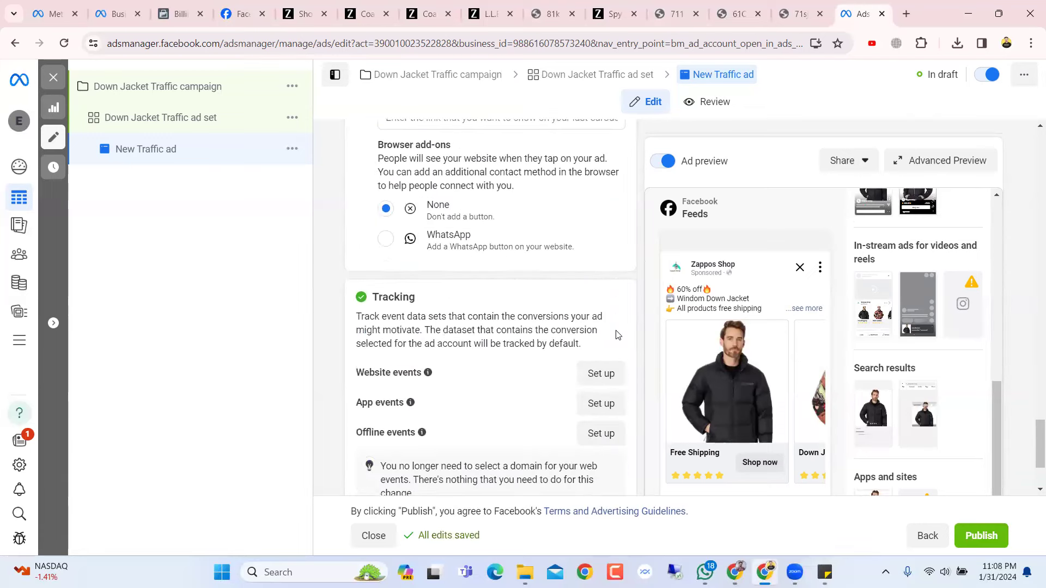
scroll(616, 334, "down", 3)
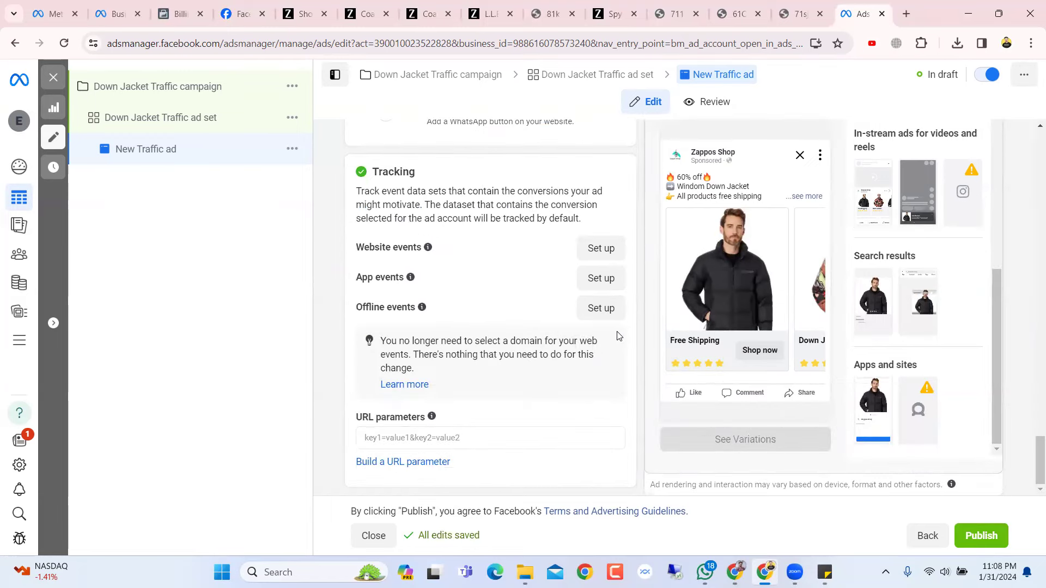
scroll(619, 335, "up", 15)
scroll(619, 336, "down", 7)
scroll(617, 336, "down", 4)
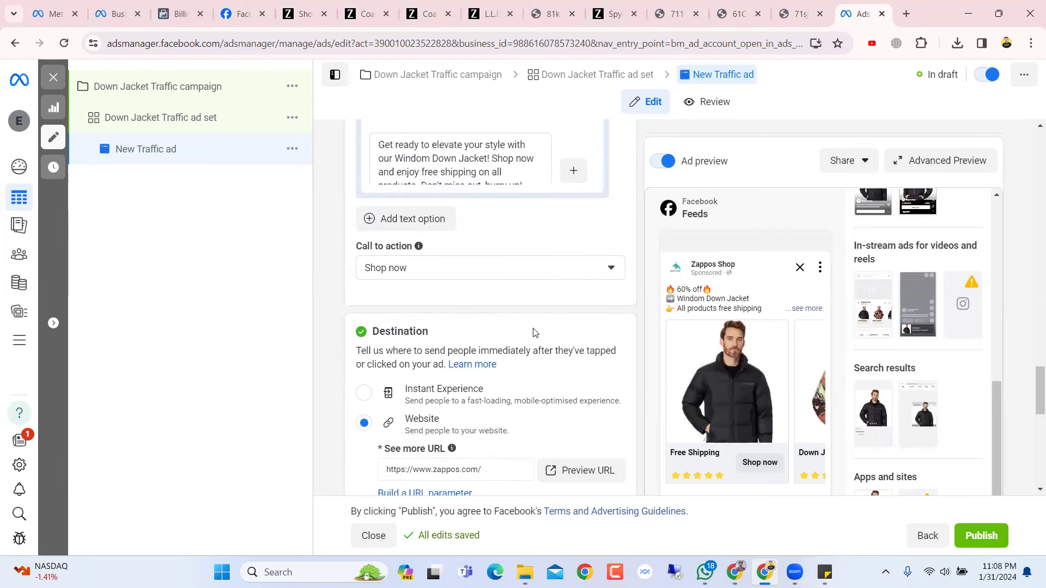
- Examine the full range of call to action options available for the ad, from No button to Contact Us
left_click(531, 268)
scroll(483, 357, "up", 3)
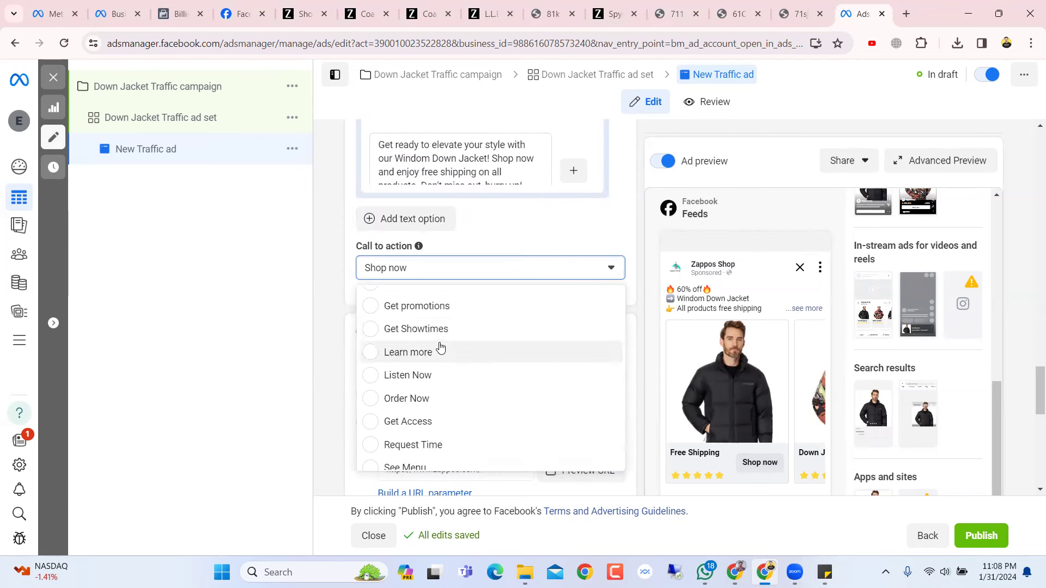
scroll(436, 343, "up", 2)
scroll(429, 347, "down", 3)
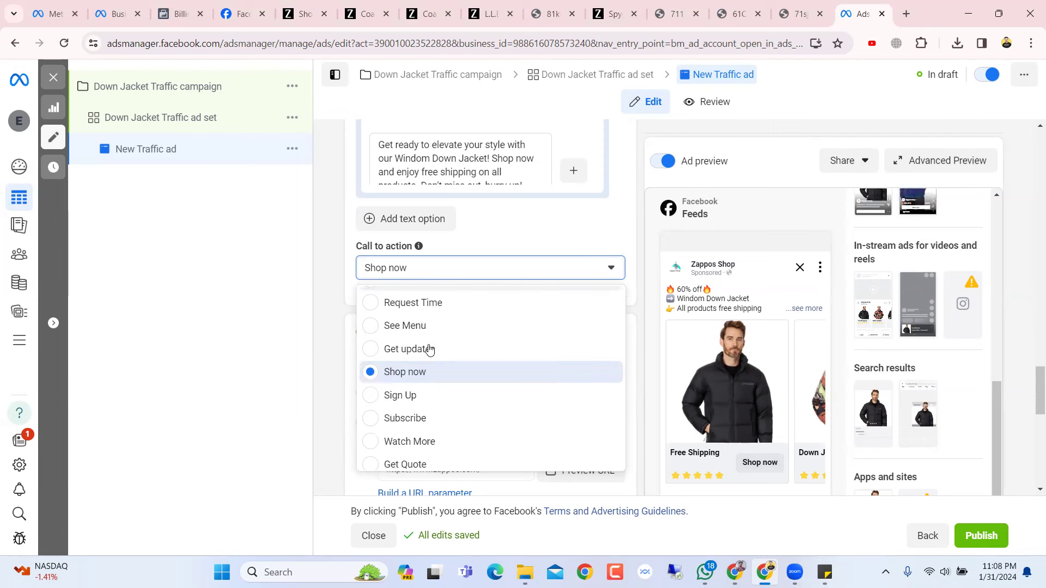
scroll(430, 349, "down", 2)
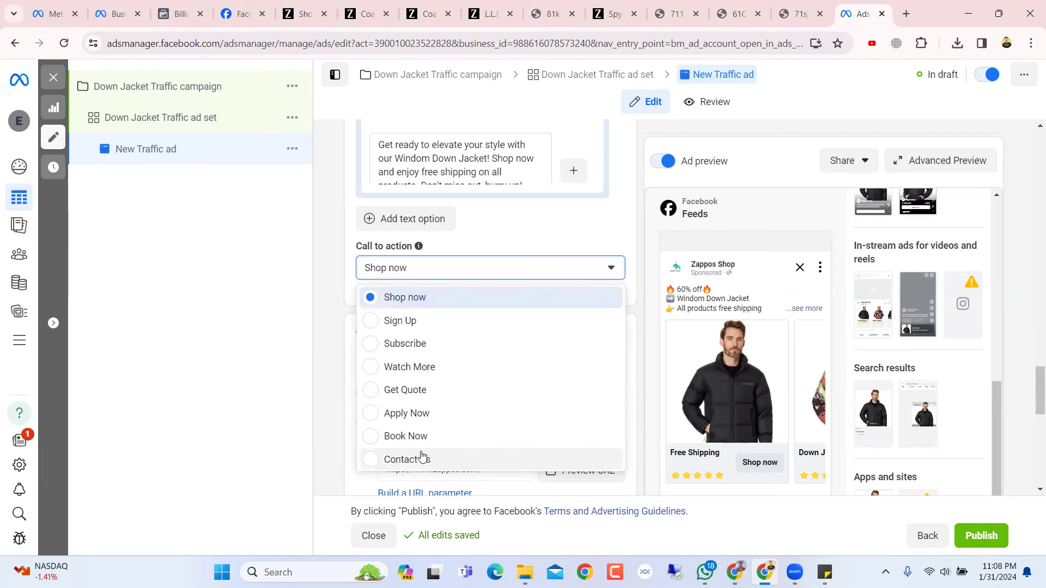
scroll(423, 428, "up", 3)
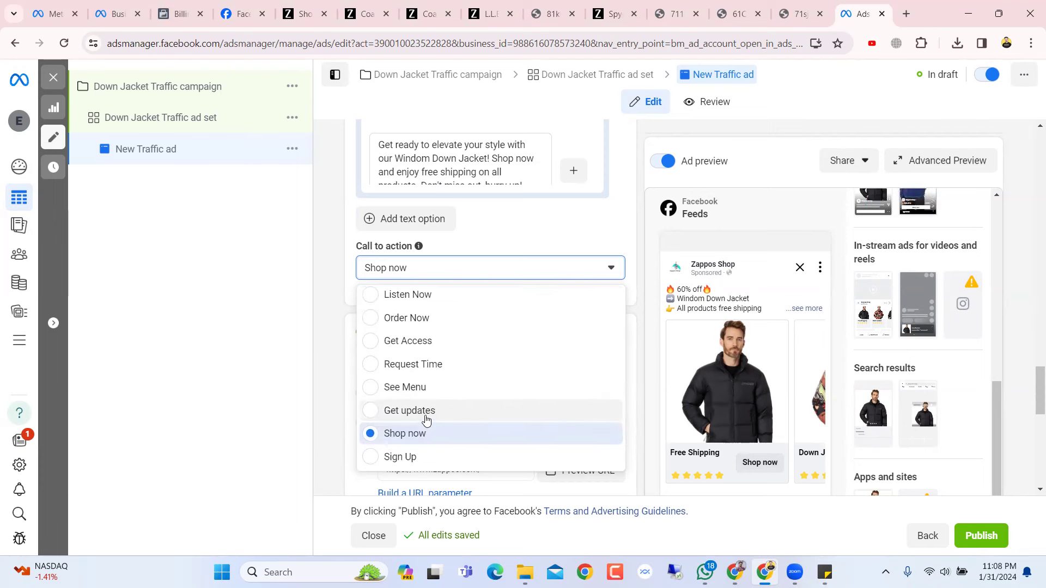
scroll(429, 347, "up", 3)
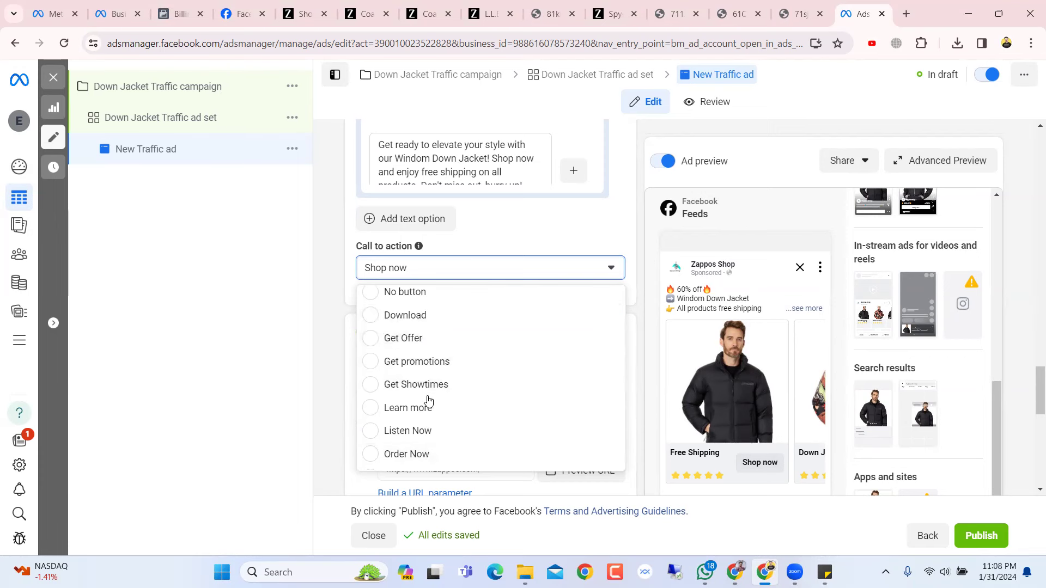
scroll(428, 401, "up", 1)
scroll(428, 400, "down", 2)
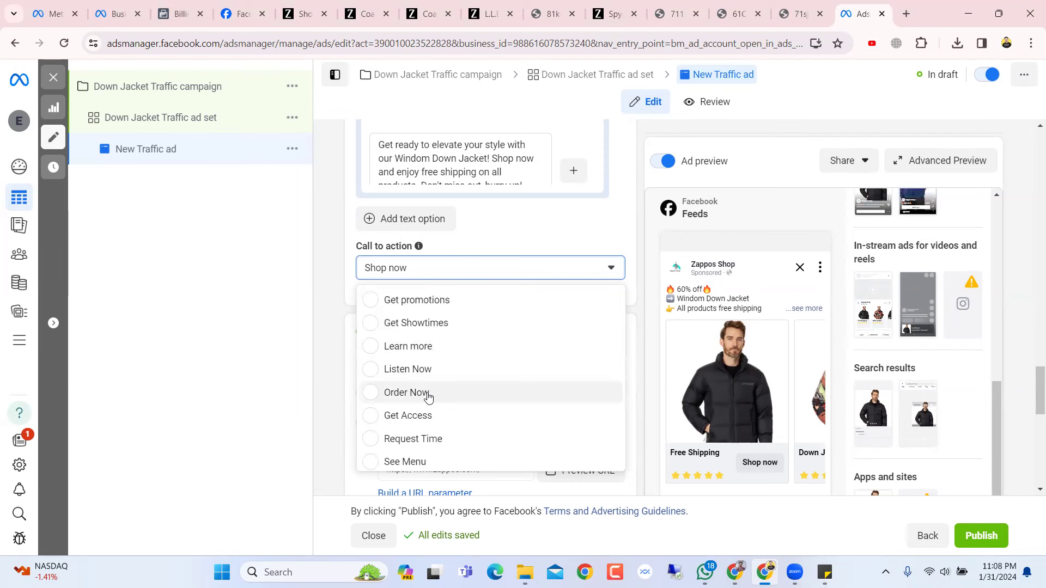
scroll(428, 397, "up", 2)
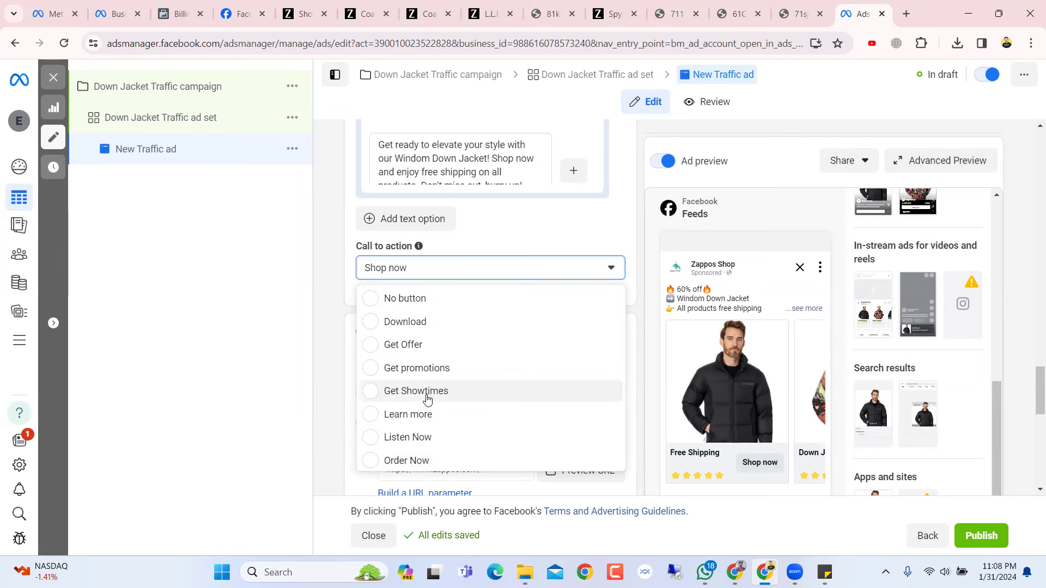
scroll(428, 398, "down", 2)
scroll(427, 399, "down", 2)
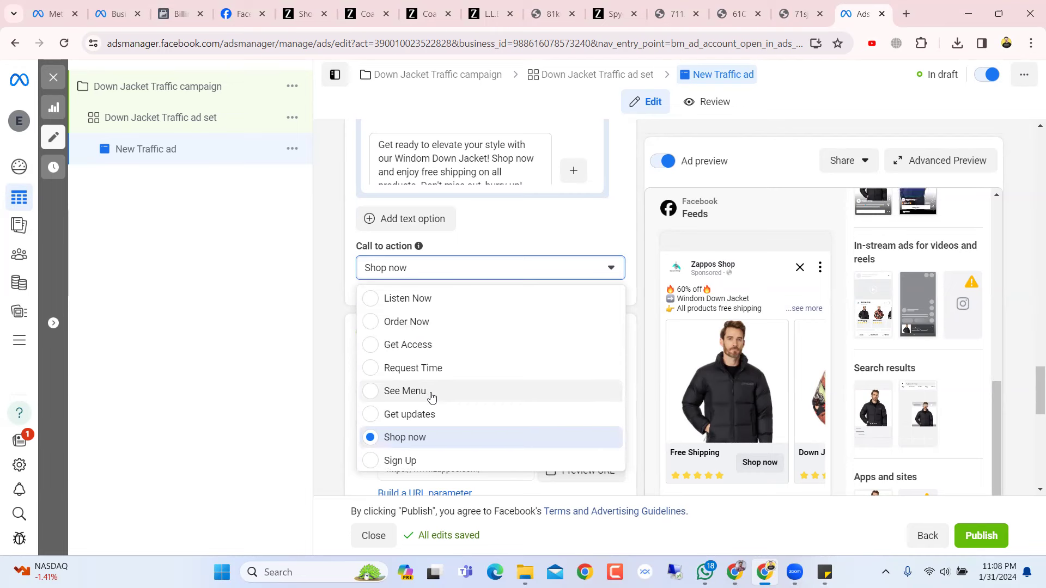
scroll(430, 399, "down", 4)
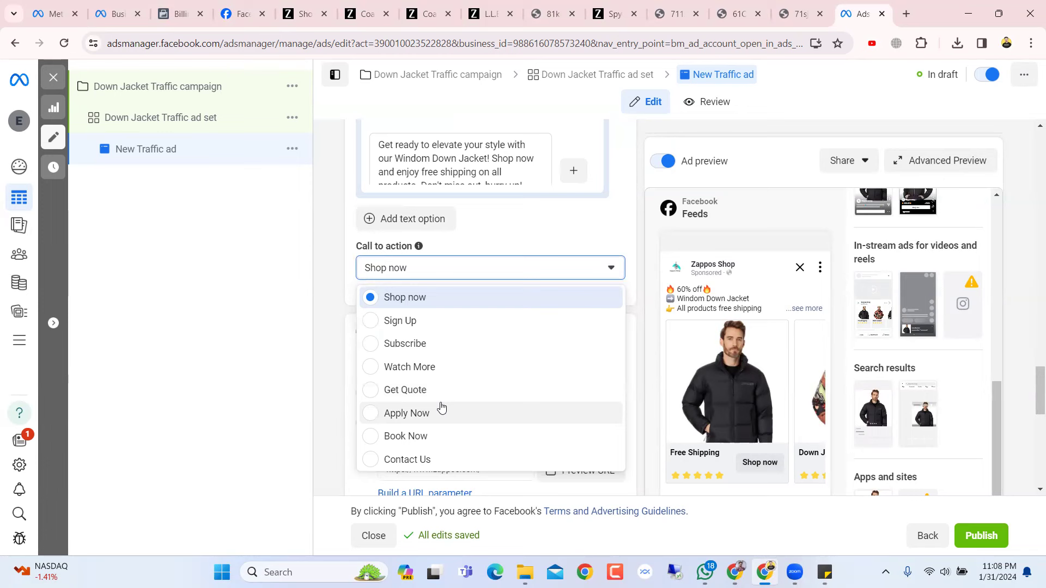
scroll(441, 407, "up", 8)
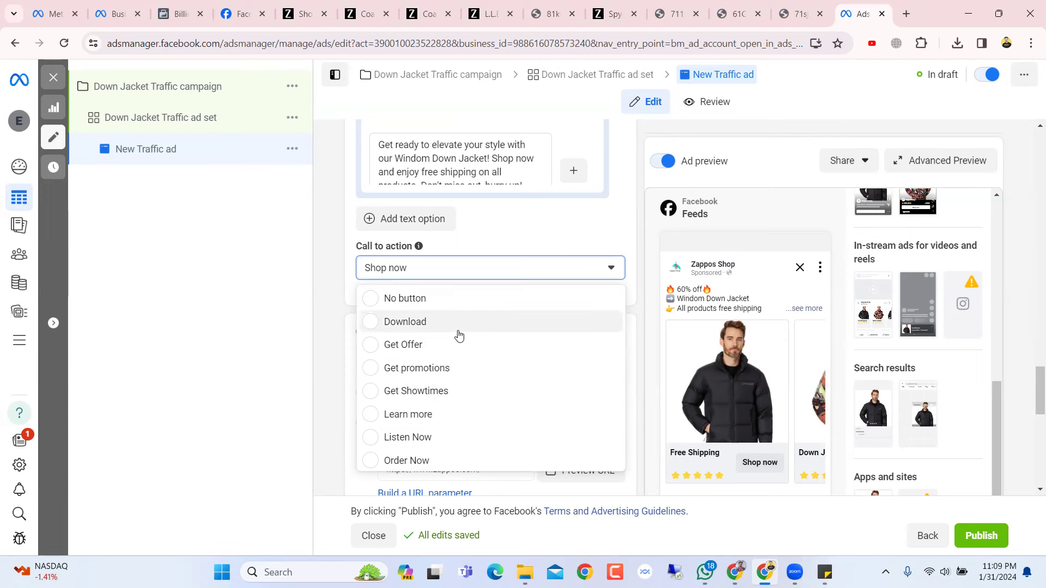
scroll(421, 383, "down", 4)
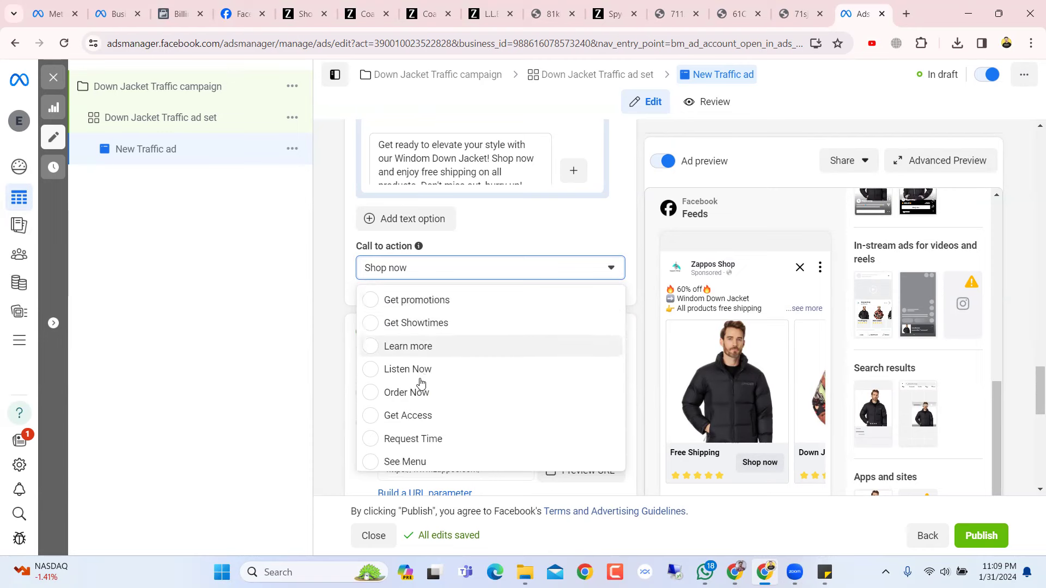
scroll(421, 383, "down", 2)
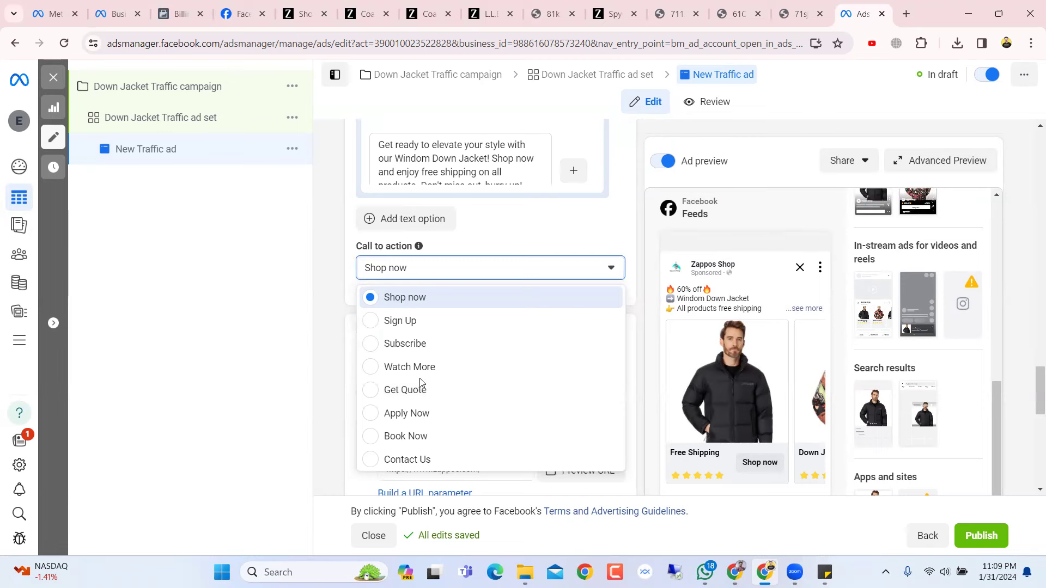
left_click(638, 206)
left_click(531, 269)
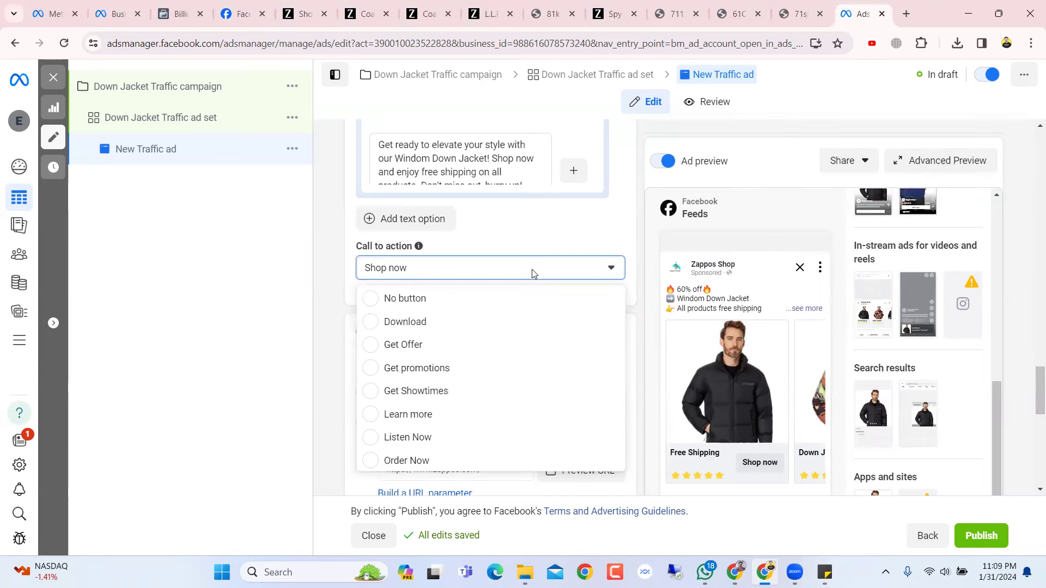
scroll(521, 350, "down", 5)
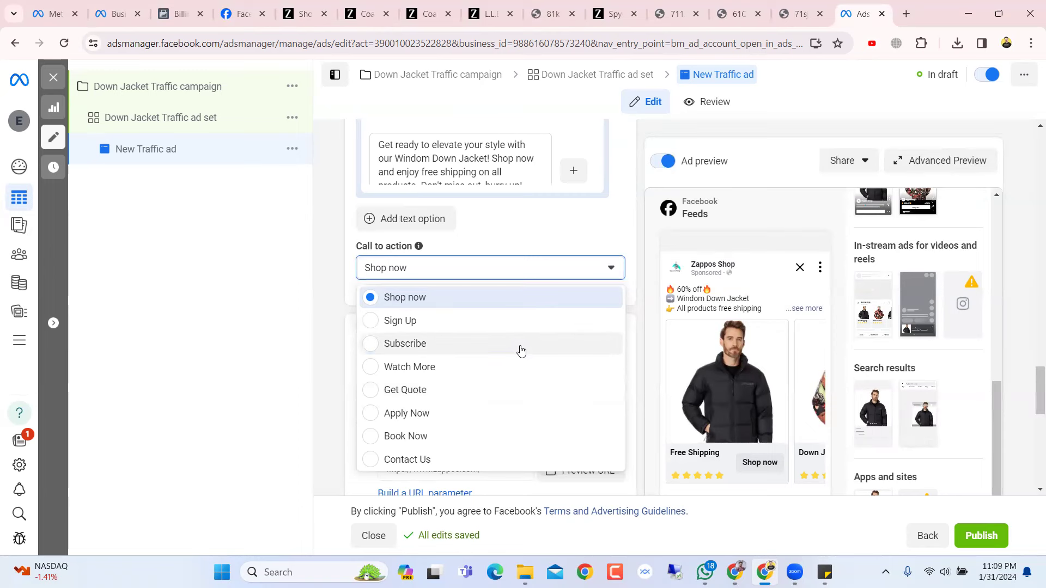
scroll(523, 349, "up", 5)
- Set the conversion location of the Down Jacket Traffic ad set to Messenger
left_click(195, 124)
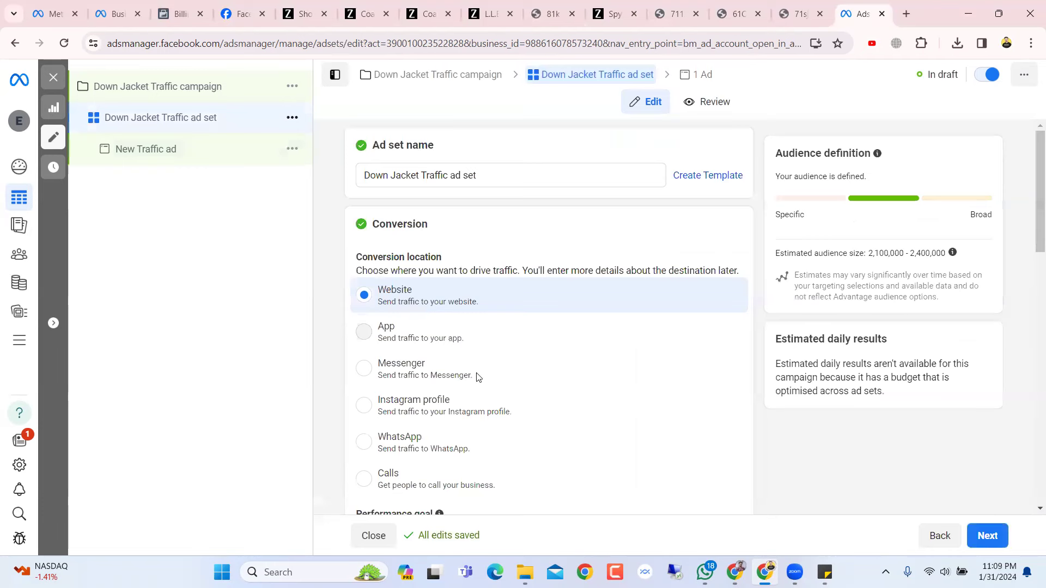
left_click(418, 381)
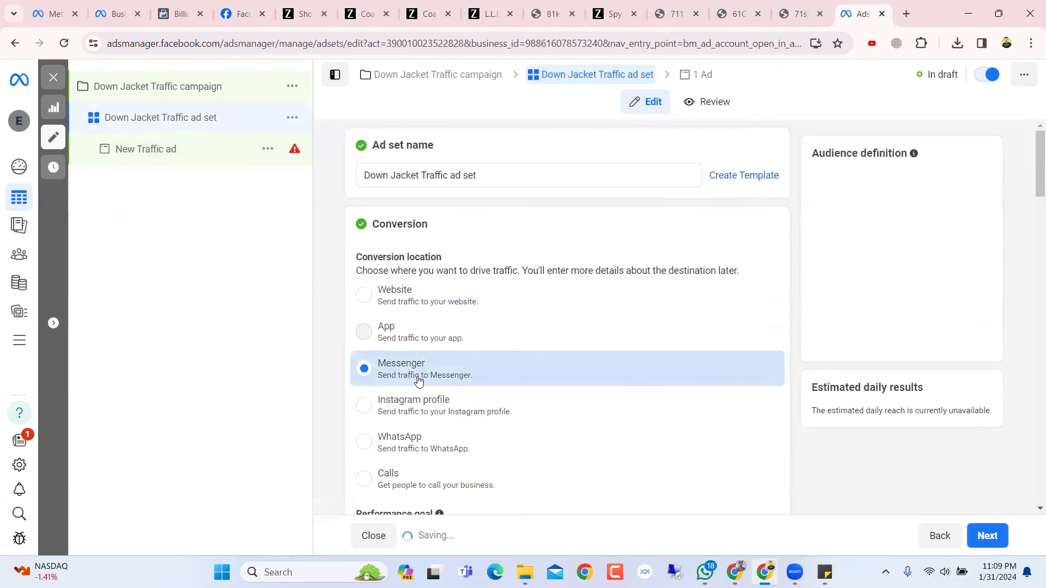
- Review the New Traffic ad's carousel cards, Messenger destination settings, tracking and call to action in the preview
left_click(184, 149)
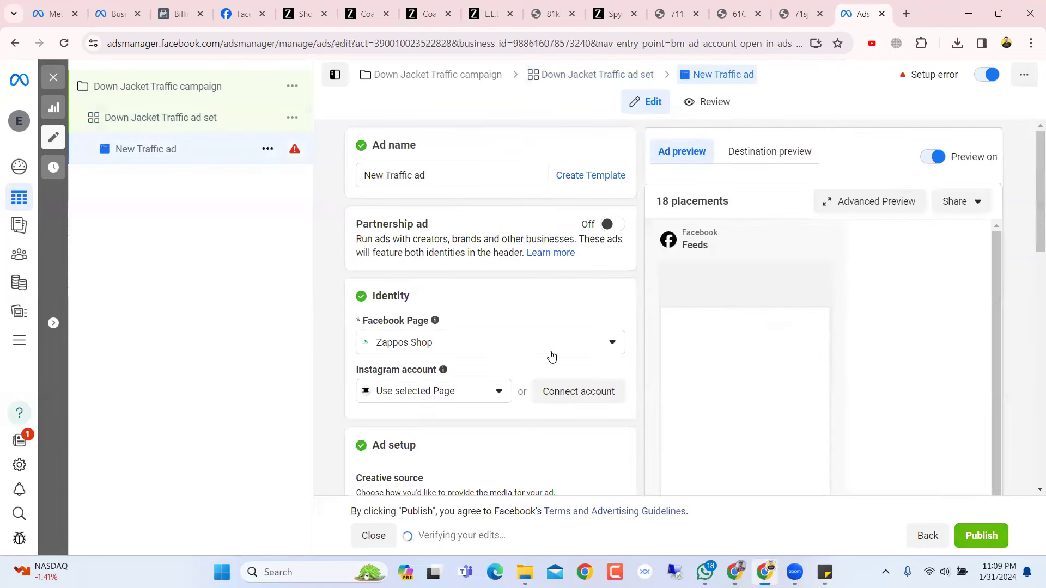
scroll(551, 355, "down", 5)
scroll(551, 355, "down", 6)
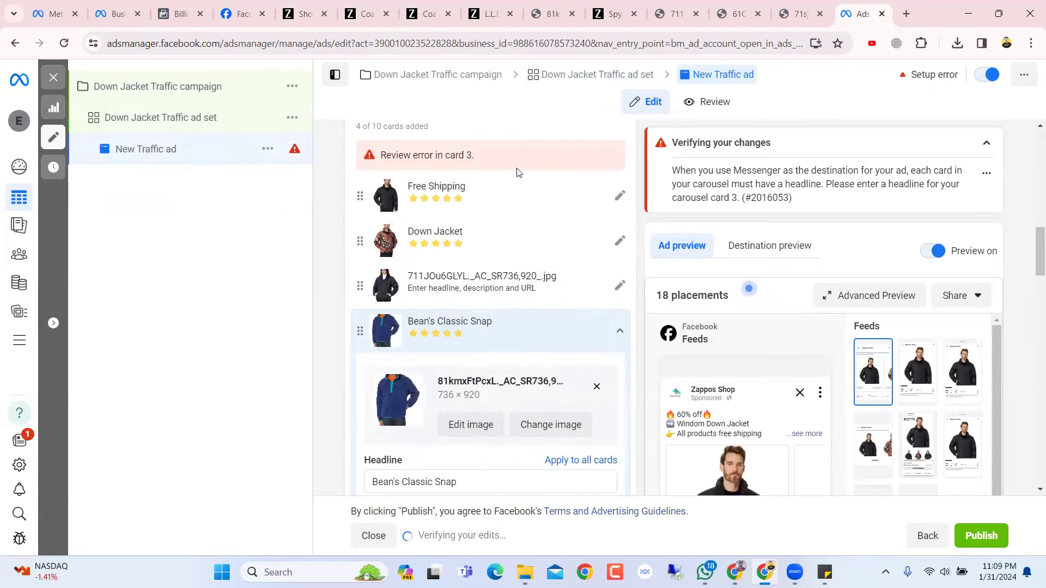
scroll(562, 336, "down", 10)
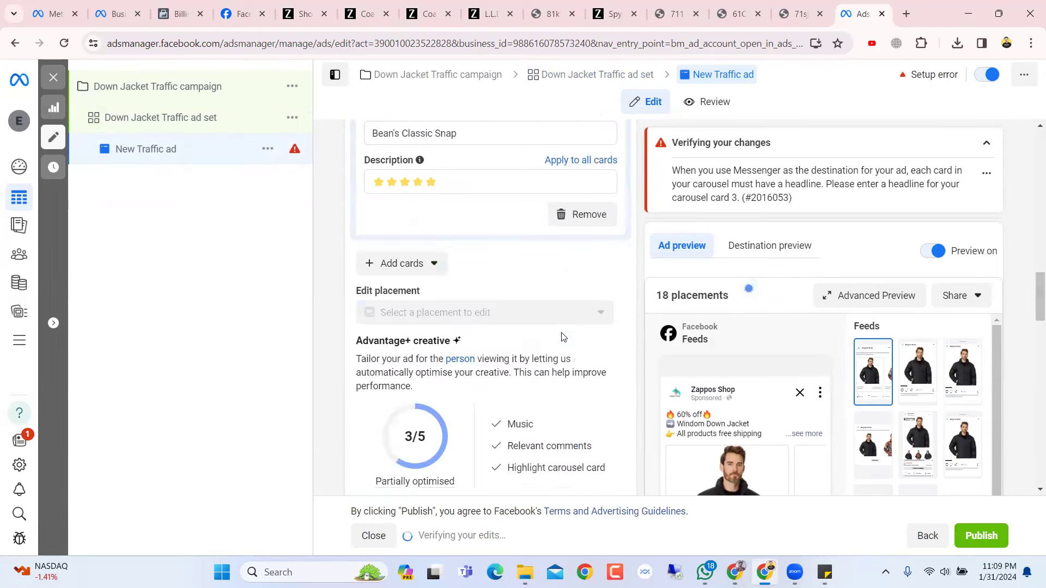
scroll(562, 336, "down", 10)
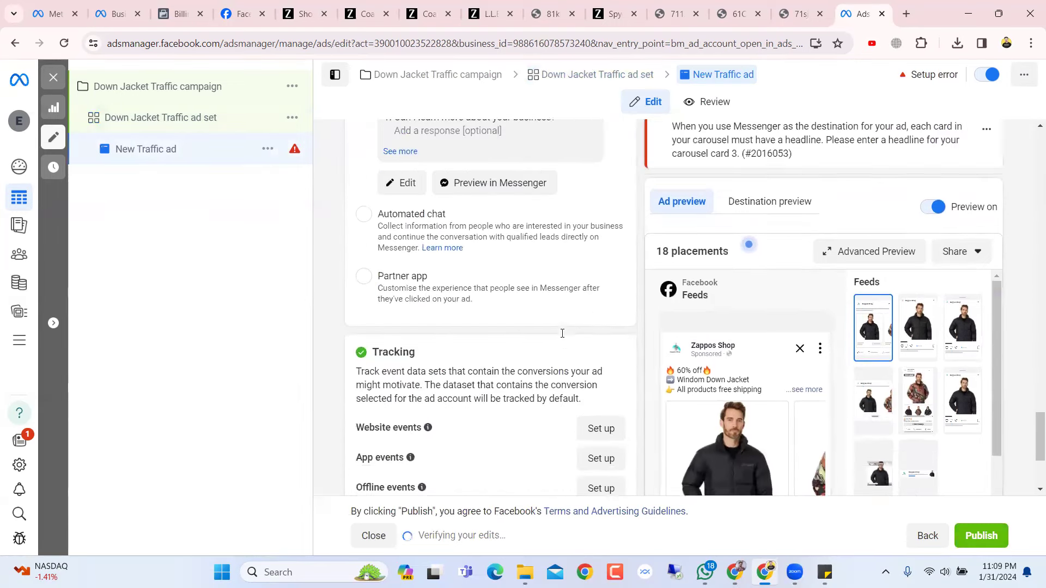
scroll(562, 336, "down", 2)
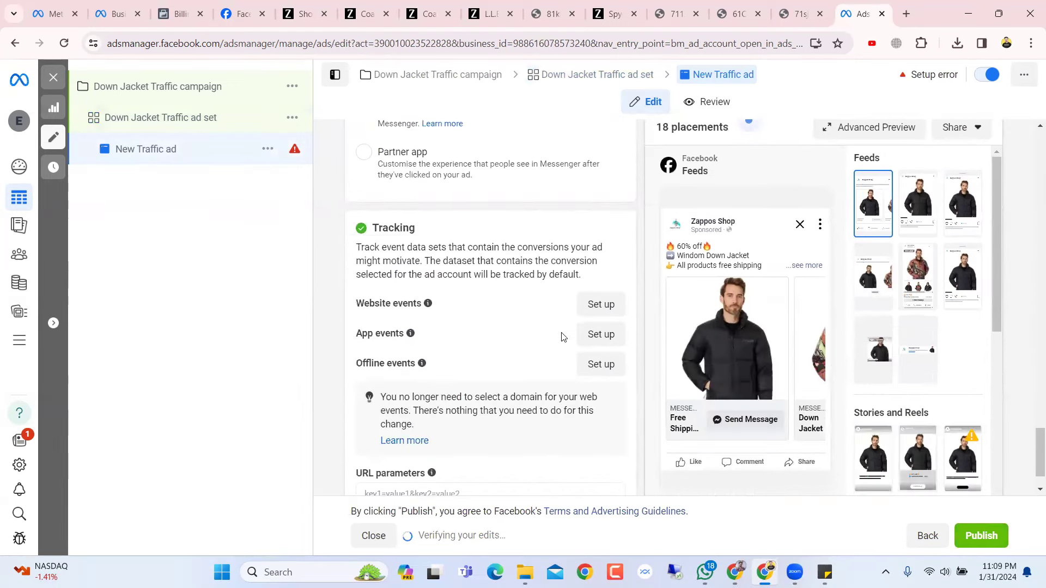
scroll(627, 352, "down", 1)
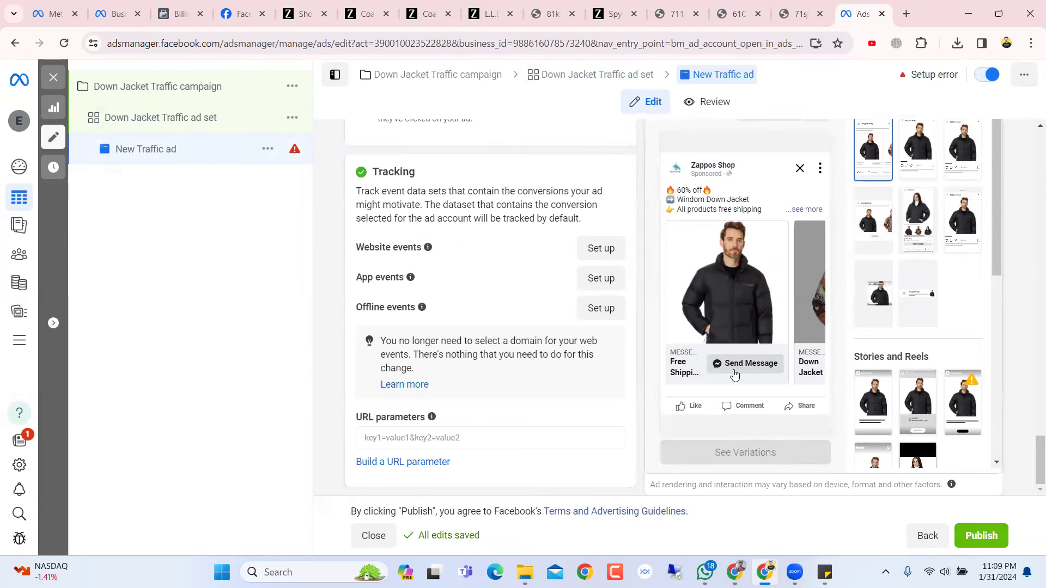
- Set the conversion location of the Down Jacket Traffic ad set back to Website
left_click(188, 119)
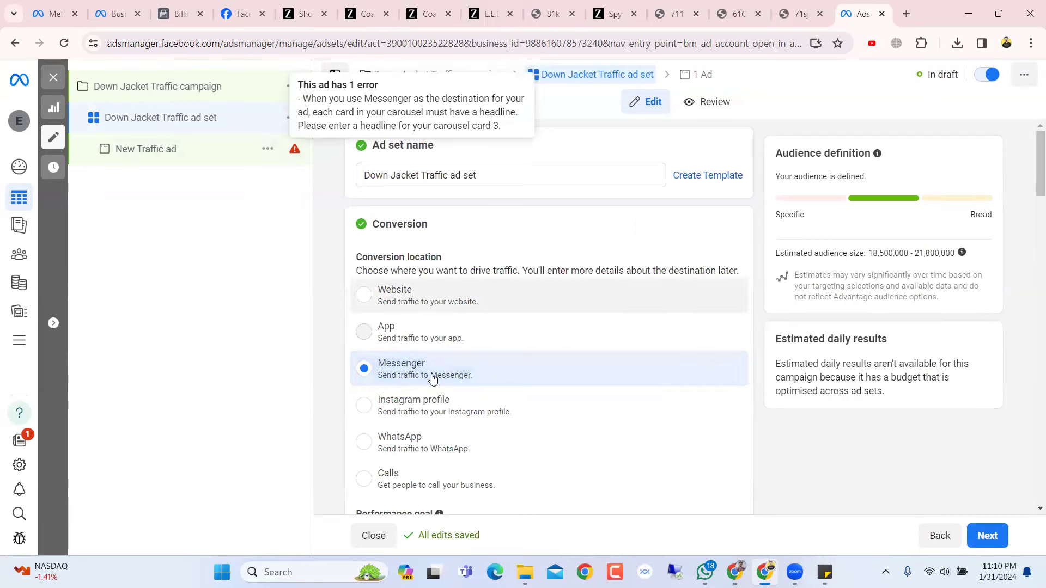
scroll(427, 372, "down", 3)
scroll(426, 327, "up", 1)
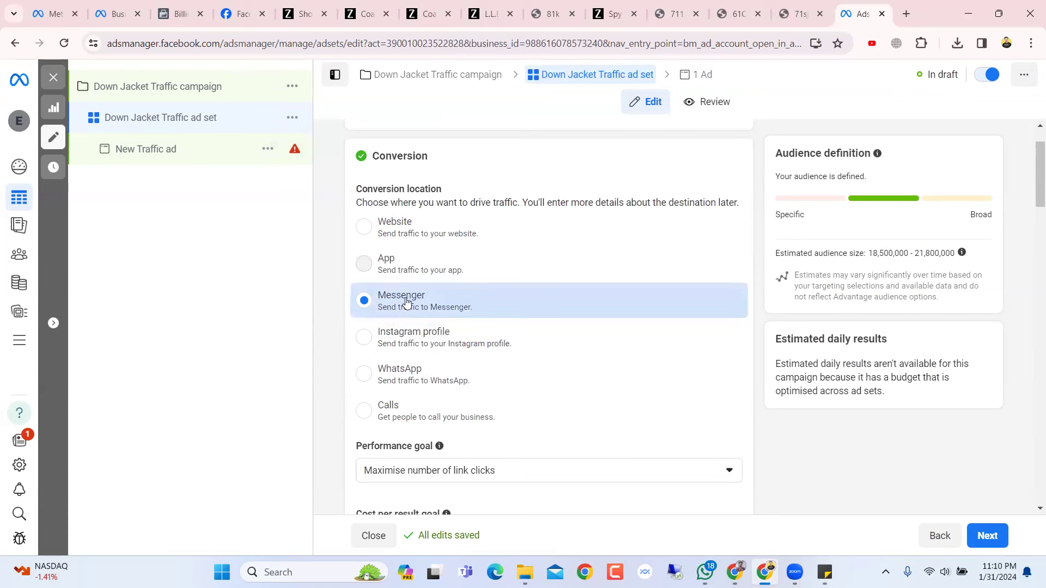
left_click(412, 234)
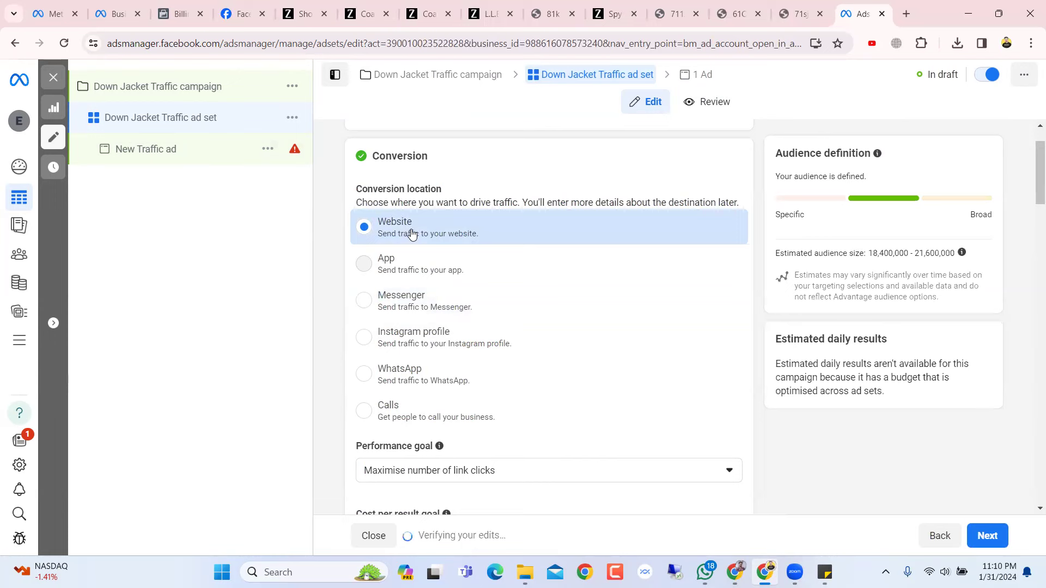
- Check the New Traffic ad's setup and close the editor, leaving the draft items unpublished
left_click(209, 147)
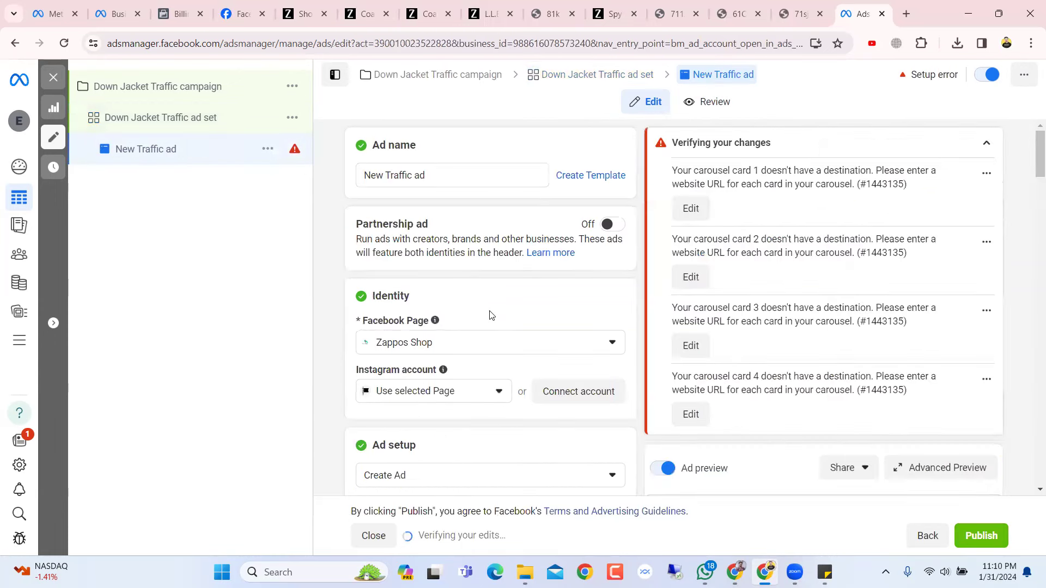
scroll(489, 314, "down", 4)
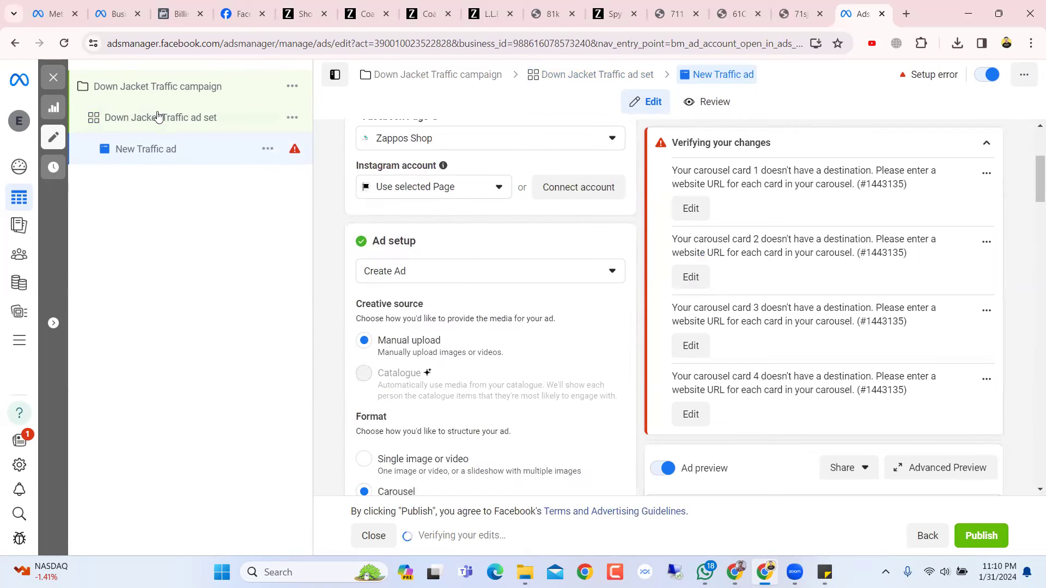
left_click(55, 77)
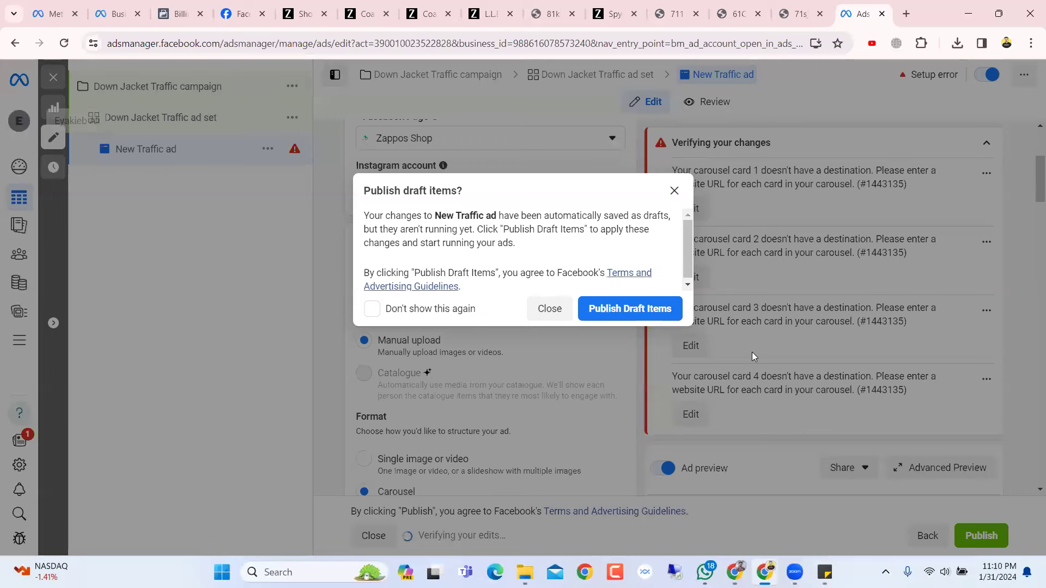
left_click(564, 309)
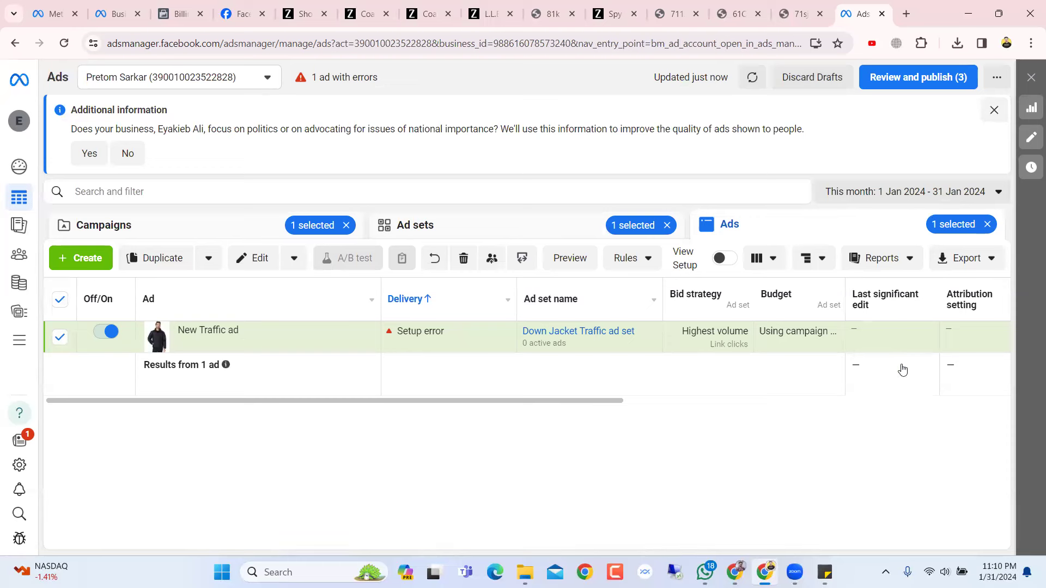
- Examine the New Traffic ad's row in the ads table, from delivery and bid strategy across to results and reach
left_click_drag(532, 407, 451, 422)
left_click(606, 409)
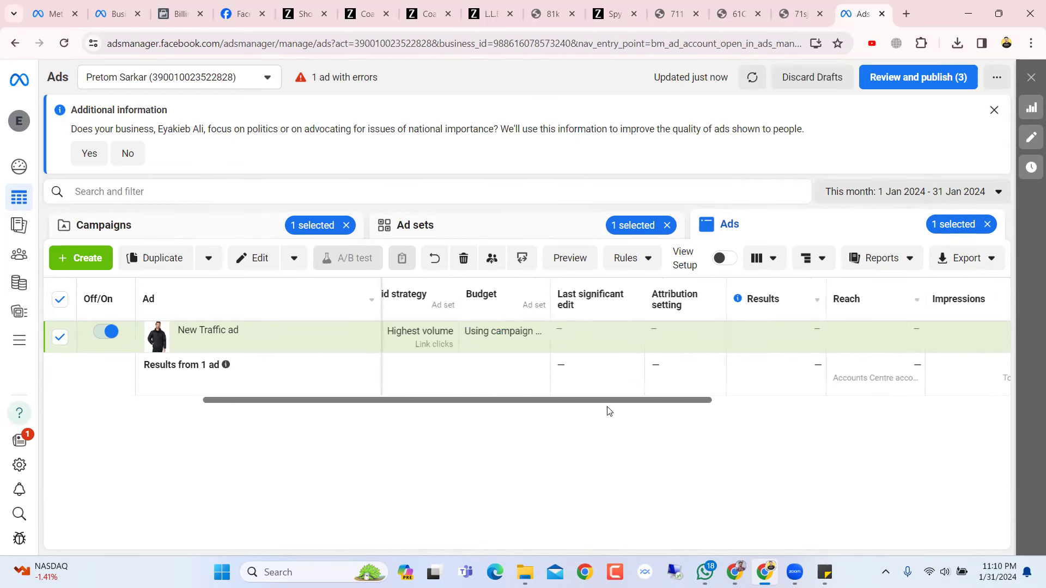
left_click_drag(452, 424, 423, 423)
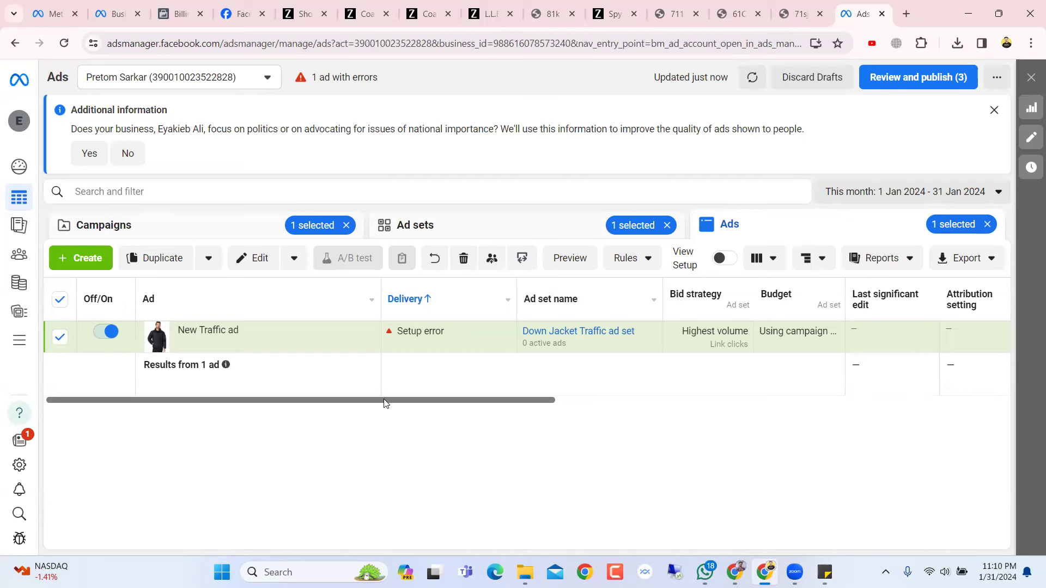
scroll(409, 411, "right", 3)
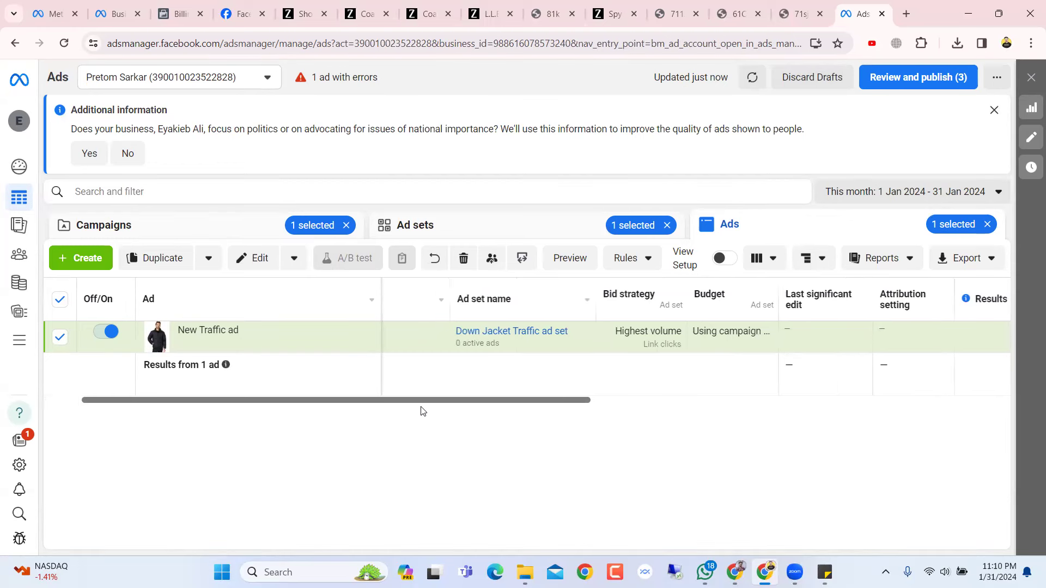
scroll(363, 422, "left", 3)
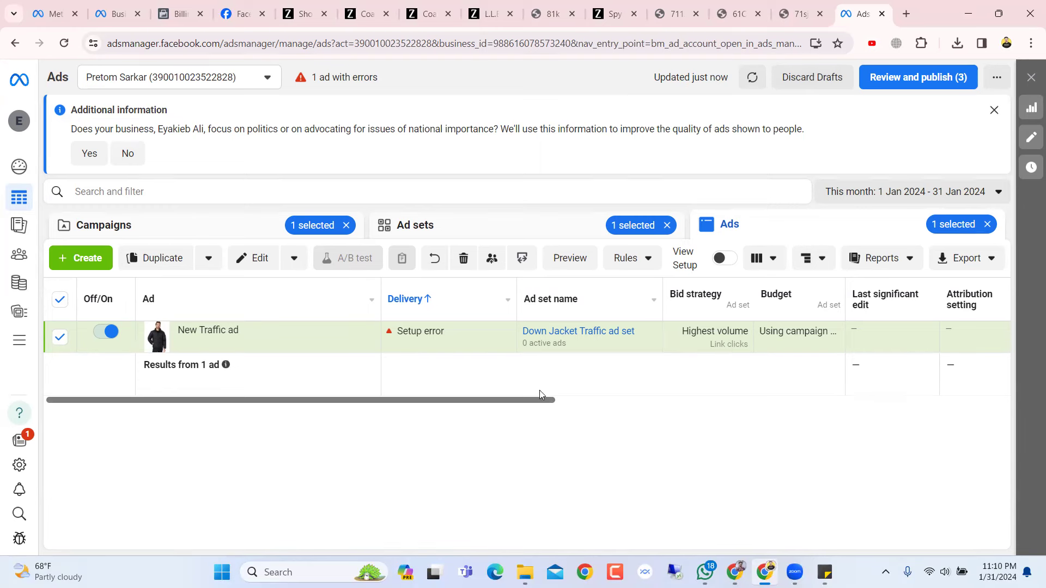
left_click_drag(546, 406, 517, 408)
scroll(560, 406, "right", 1)
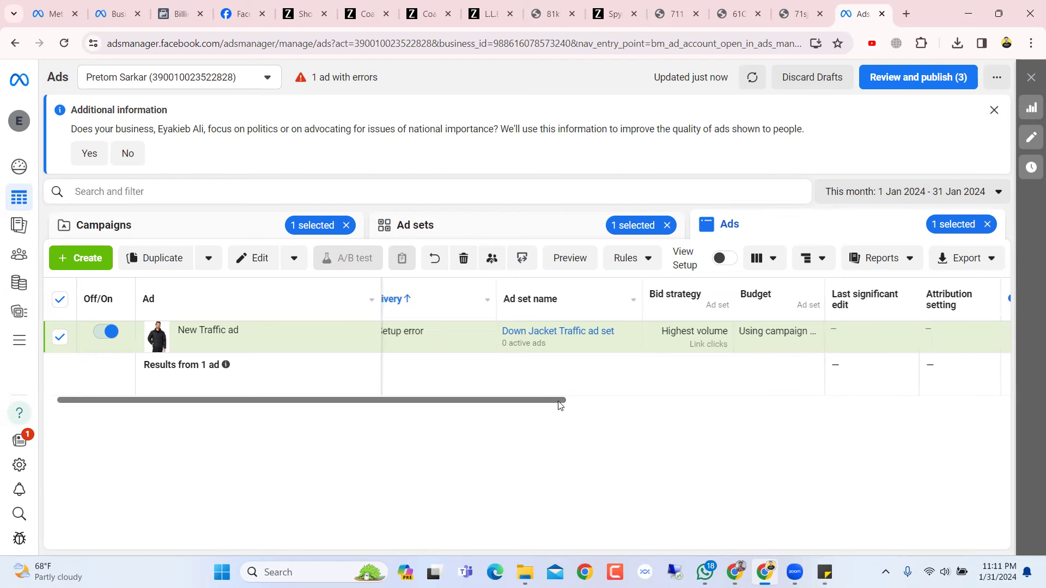
scroll(541, 403, "left", 1)
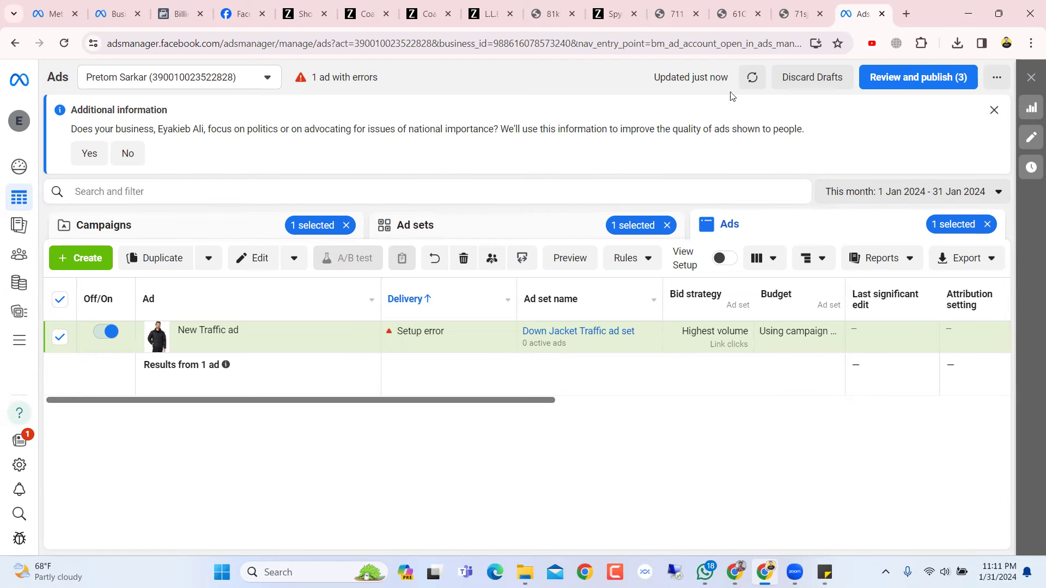